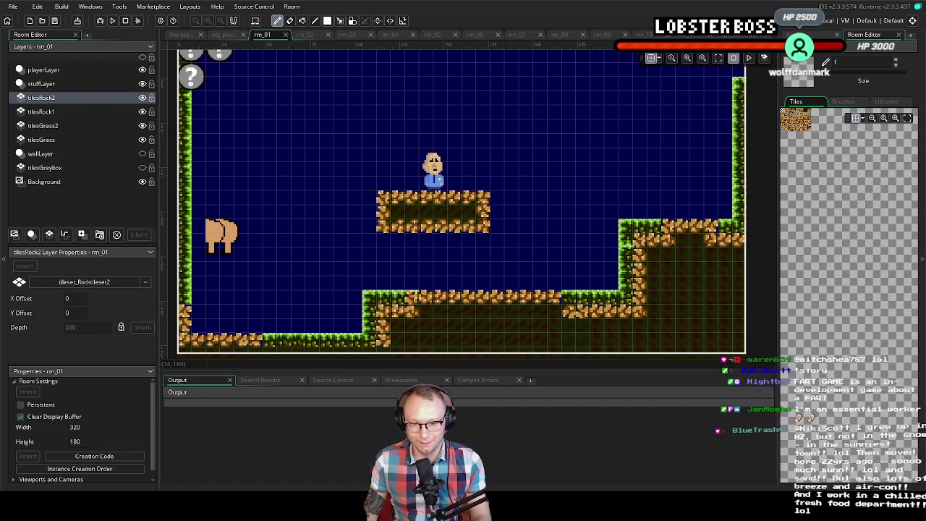
Compare the rm_01 room with the tilesRock2 layer hidden and shown
{"action": "left_click_drag", "start_coordinate": [516, 248], "coordinate": [499, 267]}
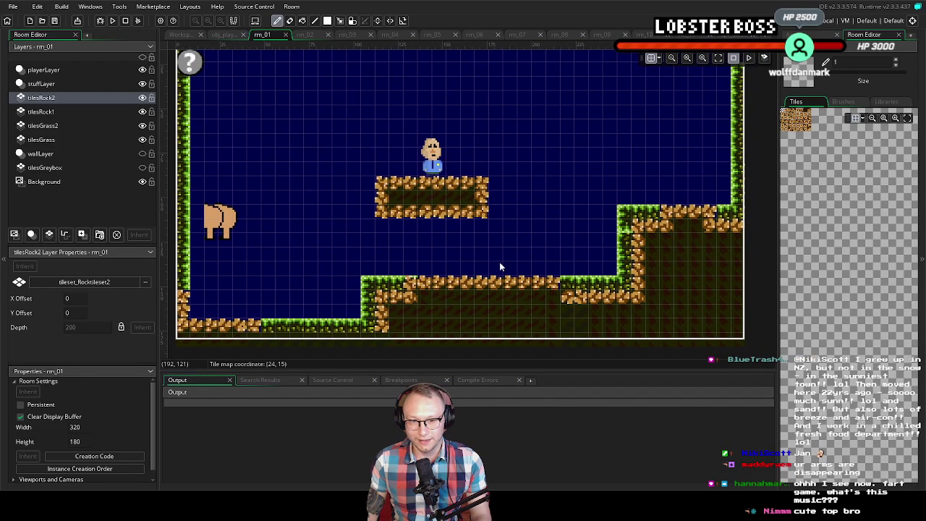
{"action": "left_click", "coordinate": [142, 98]}
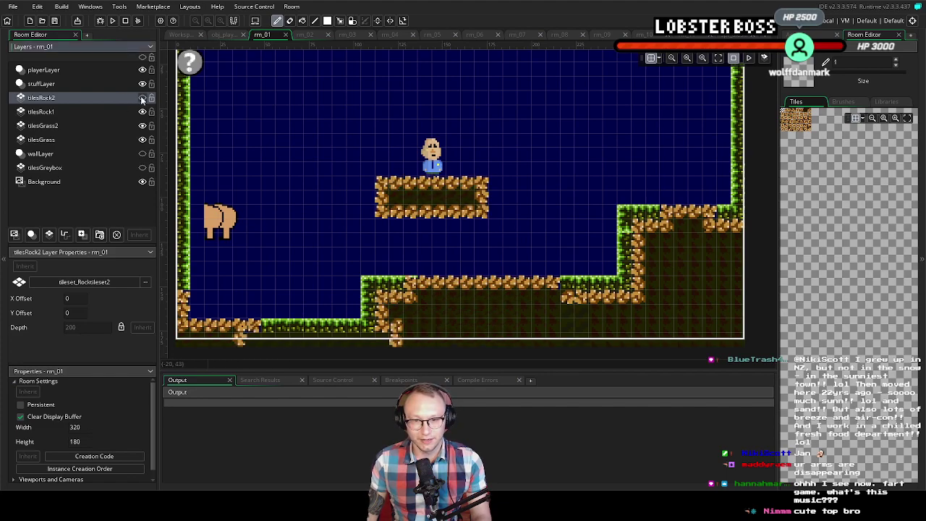
{"action": "left_click", "coordinate": [142, 98]}
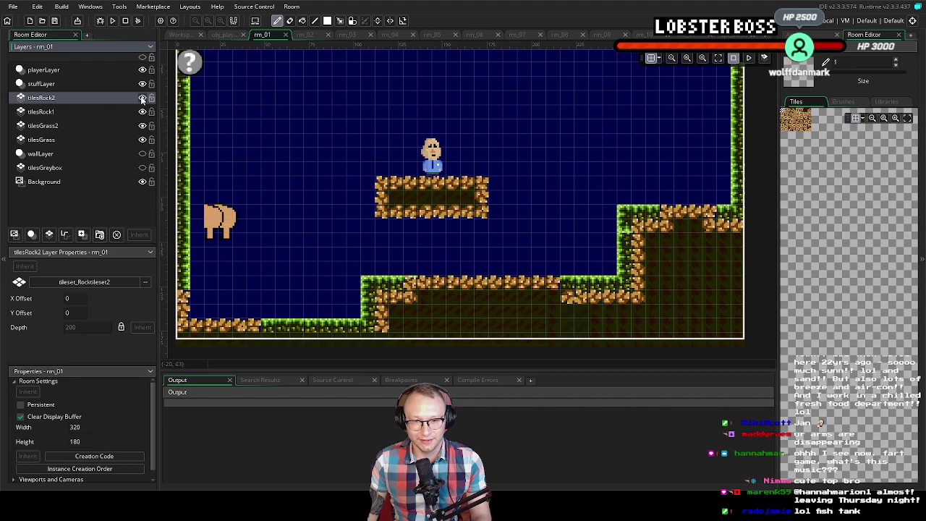
{"action": "left_click", "coordinate": [142, 97]}
{"action": "left_click", "coordinate": [141, 98]}
{"action": "left_click", "coordinate": [142, 98]}
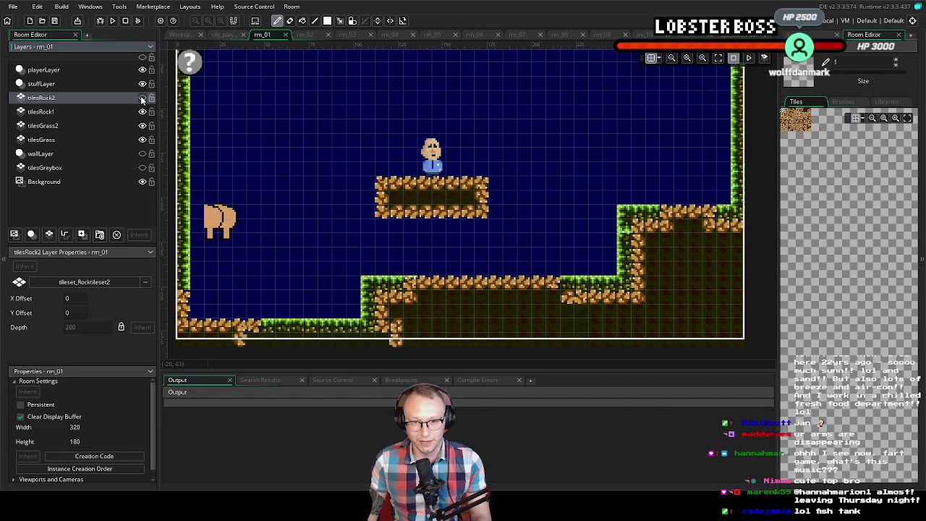
{"action": "left_click", "coordinate": [142, 98]}
{"action": "left_click", "coordinate": [142, 98]}
{"action": "left_click", "coordinate": [142, 98]}
{"action": "left_click", "coordinate": [142, 98]}
{"action": "left_click", "coordinate": [142, 98]}
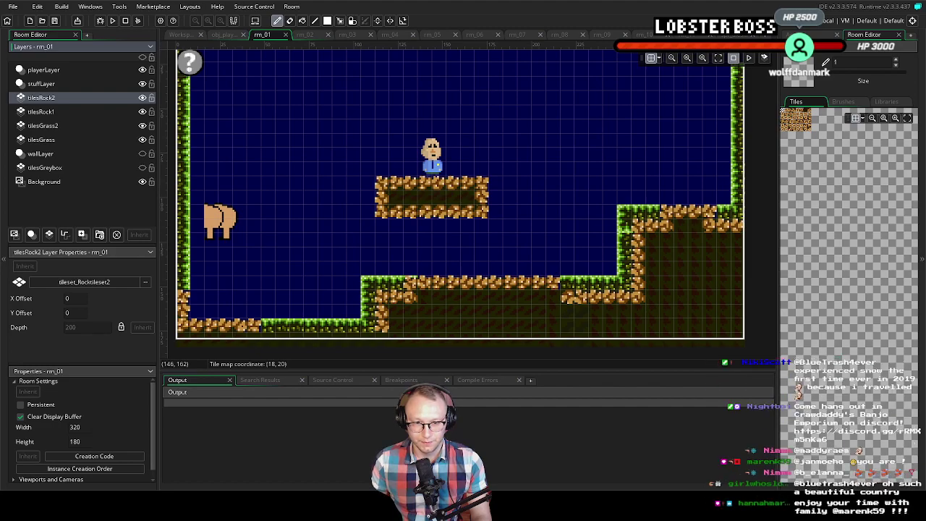
Switch to Aseprite and inspect the rock base tile with Layer 2 hidden and shown
{"action": "key", "text": "alt+Tab"}
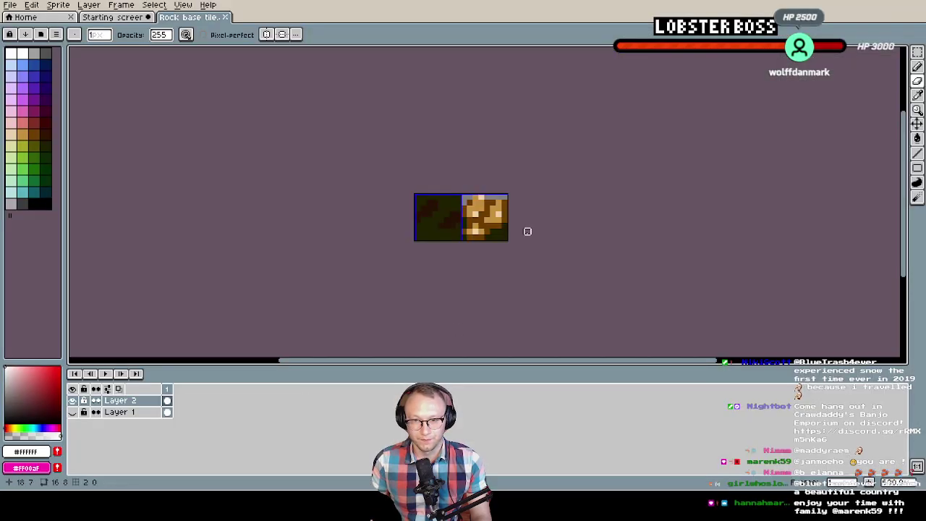
{"action": "scroll", "coordinate": [527, 232], "scroll_direction": "up", "scroll_amount": 3}
{"action": "scroll", "coordinate": [463, 232], "scroll_direction": "down", "scroll_amount": 2}
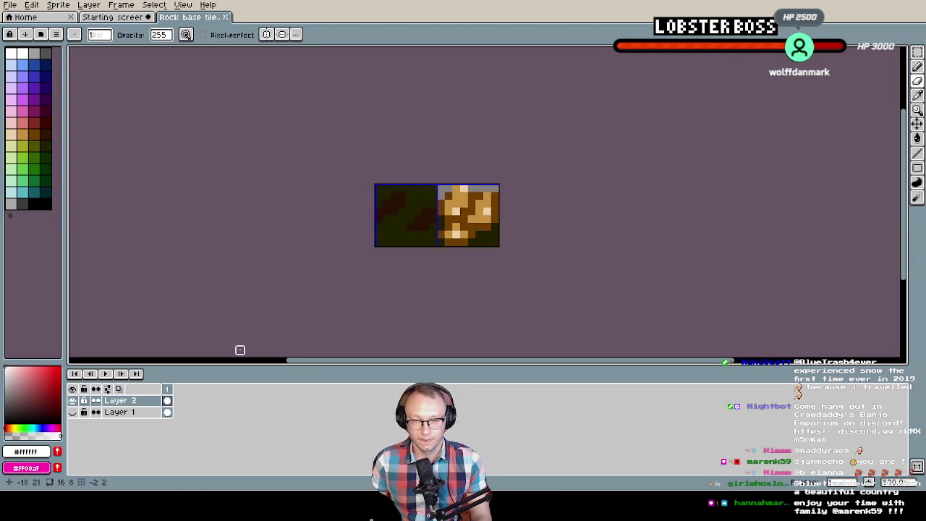
{"action": "left_click", "coordinate": [72, 400]}
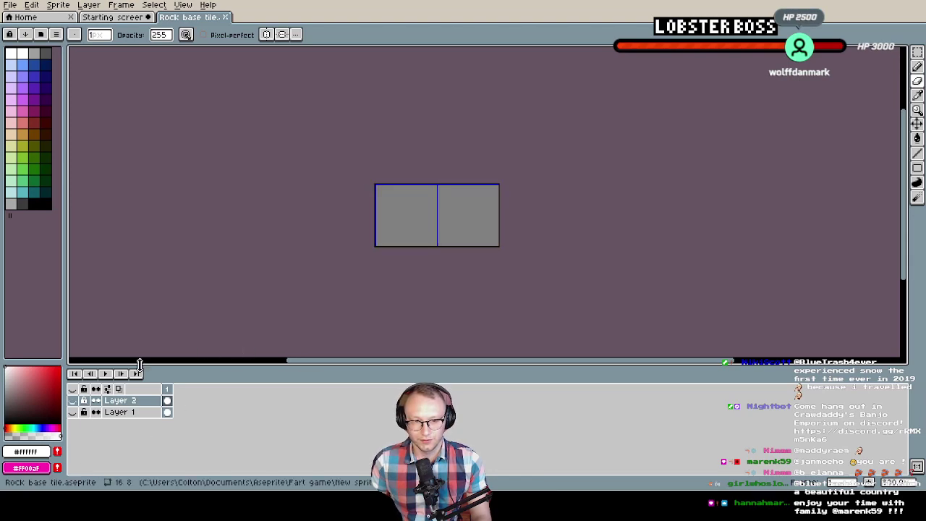
{"action": "left_click", "coordinate": [73, 400]}
Hide Layer 2 and fill a new layer with the dark green #1F2000 sampled from the base tile
{"action": "key", "text": "e"}
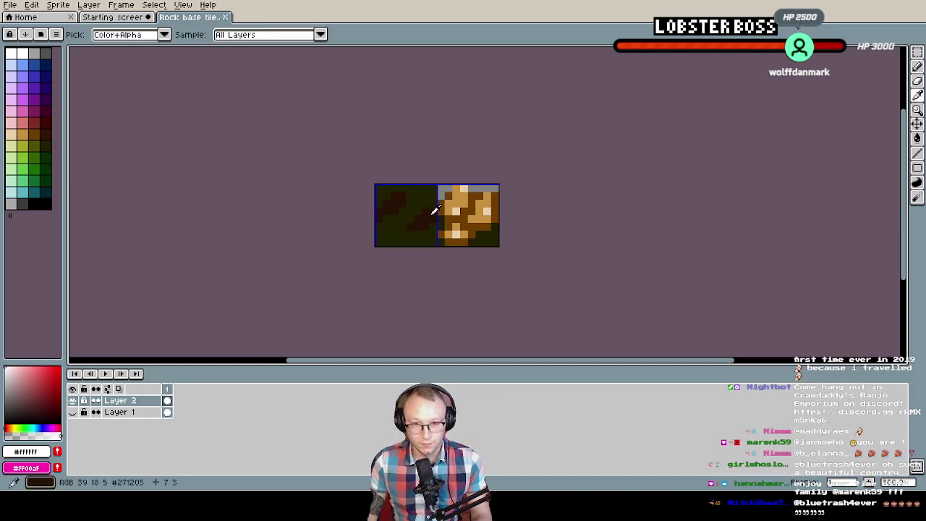
{"action": "left_click", "coordinate": [434, 207], "text": "alt"}
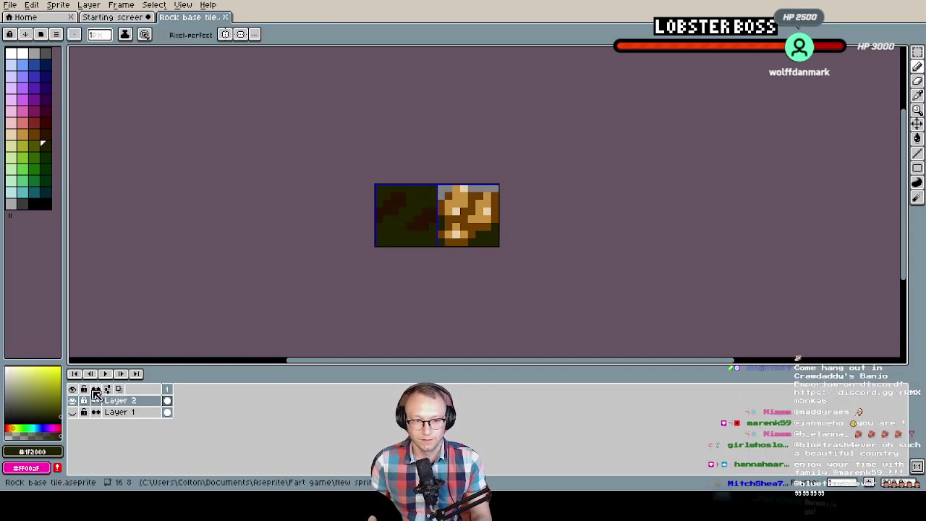
{"action": "left_click", "coordinate": [72, 400]}
{"action": "key", "text": "shift+n"}
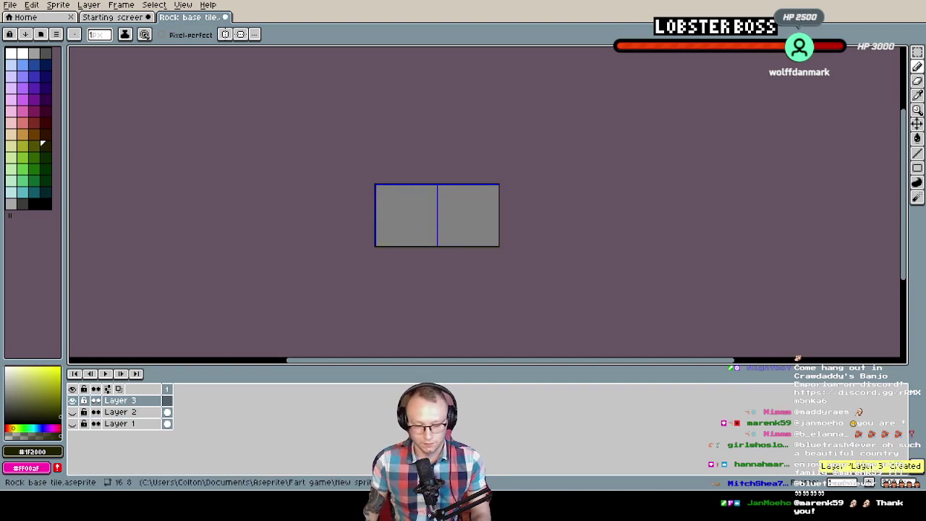
{"action": "key", "text": "g"}
{"action": "left_click", "coordinate": [404, 226]}
{"action": "scroll", "coordinate": [433, 229], "scroll_direction": "up", "scroll_amount": 3}
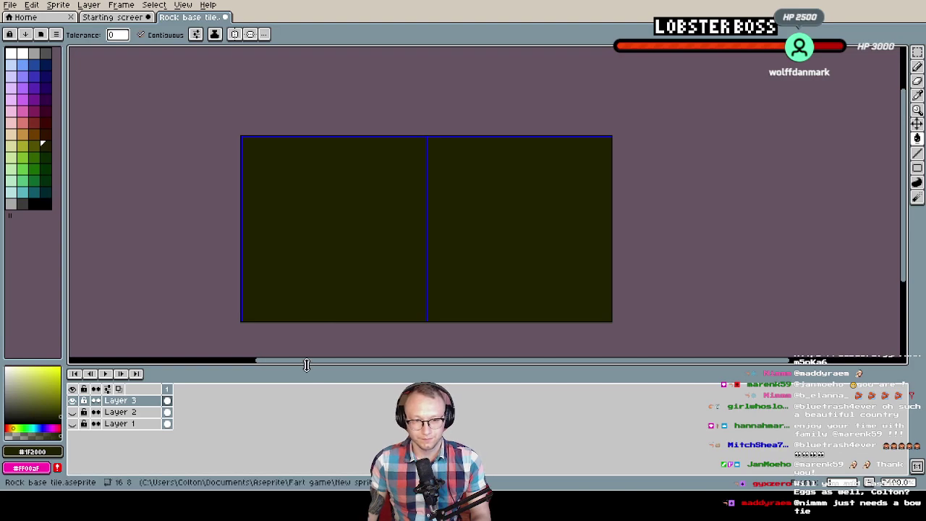
Sample the light brown #C8913E from the rocks on Layer 2, leaving only Layer 3 visible
{"action": "left_click", "coordinate": [73, 400]}
{"action": "key", "text": "i"}
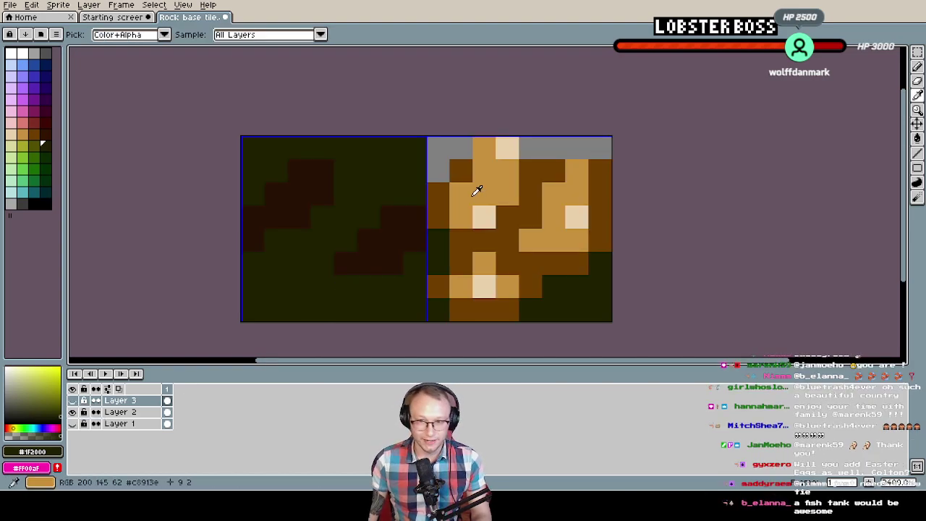
{"action": "left_click", "coordinate": [517, 172]}
{"action": "key", "text": "g"}
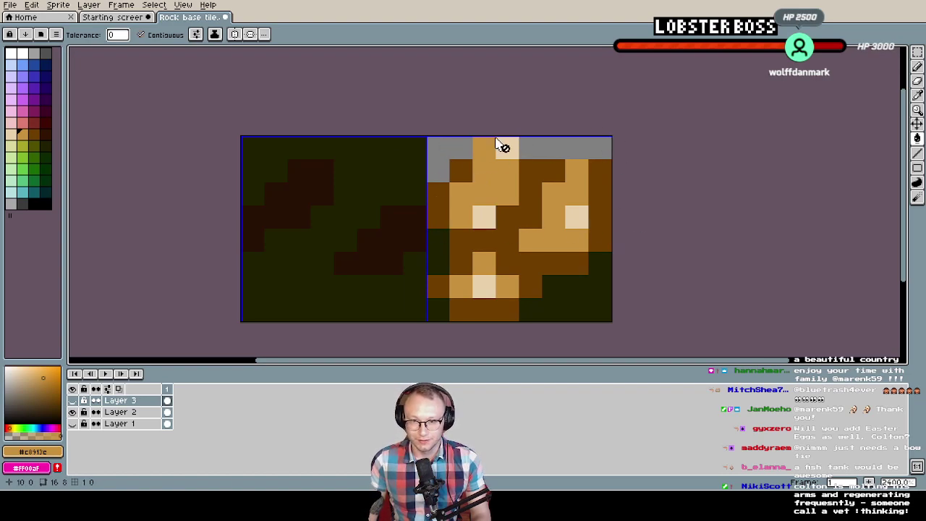
{"action": "left_click", "coordinate": [72, 412]}
{"action": "left_click", "coordinate": [72, 423]}
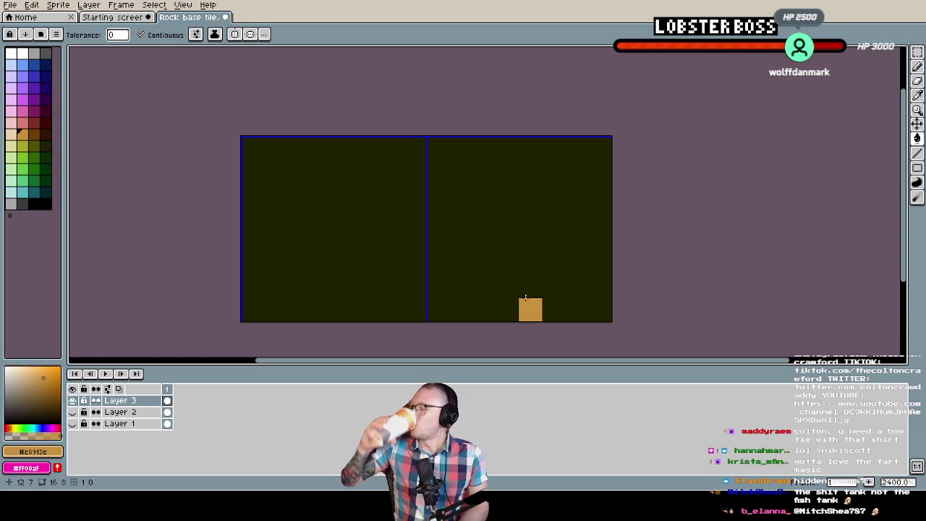
Erase the dark green fill from the entire right-hand tile on Layer 3
{"action": "mouse_move", "coordinate": [525, 297]}
{"action": "left_mouse_down"}
{"action": "mouse_move", "coordinate": [471, 236]}
{"action": "mouse_move", "coordinate": [488, 219]}
{"action": "mouse_move", "coordinate": [468, 204]}
{"action": "mouse_move", "coordinate": [443, 194]}
{"action": "mouse_move", "coordinate": [405, 215]}
{"action": "mouse_move", "coordinate": [411, 231]}
{"action": "mouse_move", "coordinate": [438, 212]}
{"action": "mouse_move", "coordinate": [590, 226]}
{"action": "mouse_move", "coordinate": [584, 241]}
{"action": "mouse_move", "coordinate": [444, 242]}
{"action": "mouse_move", "coordinate": [591, 253]}
{"action": "mouse_move", "coordinate": [444, 264]}
{"action": "mouse_move", "coordinate": [461, 285]}
{"action": "mouse_move", "coordinate": [581, 276]}
{"action": "mouse_move", "coordinate": [592, 289]}
{"action": "mouse_move", "coordinate": [486, 293]}
{"action": "mouse_move", "coordinate": [456, 281]}
{"action": "mouse_move", "coordinate": [447, 290]}
{"action": "mouse_move", "coordinate": [463, 306]}
{"action": "mouse_move", "coordinate": [600, 309]}
{"action": "left_mouse_up"}
{"action": "key", "text": "e"}
{"action": "mouse_move", "coordinate": [437, 147]}
{"action": "left_mouse_down"}
{"action": "mouse_move", "coordinate": [460, 192]}
{"action": "mouse_move", "coordinate": [568, 164]}
{"action": "mouse_move", "coordinate": [478, 155]}
{"action": "mouse_move", "coordinate": [468, 172]}
{"action": "mouse_move", "coordinate": [457, 148]}
{"action": "mouse_move", "coordinate": [591, 149]}
{"action": "mouse_move", "coordinate": [594, 177]}
{"action": "mouse_move", "coordinate": [543, 180]}
{"action": "mouse_move", "coordinate": [577, 193]}
{"action": "left_mouse_up"}
Draw two light brown rock shapes with the Pencil along the upper part of the right-hand tile
{"action": "key", "text": "b"}
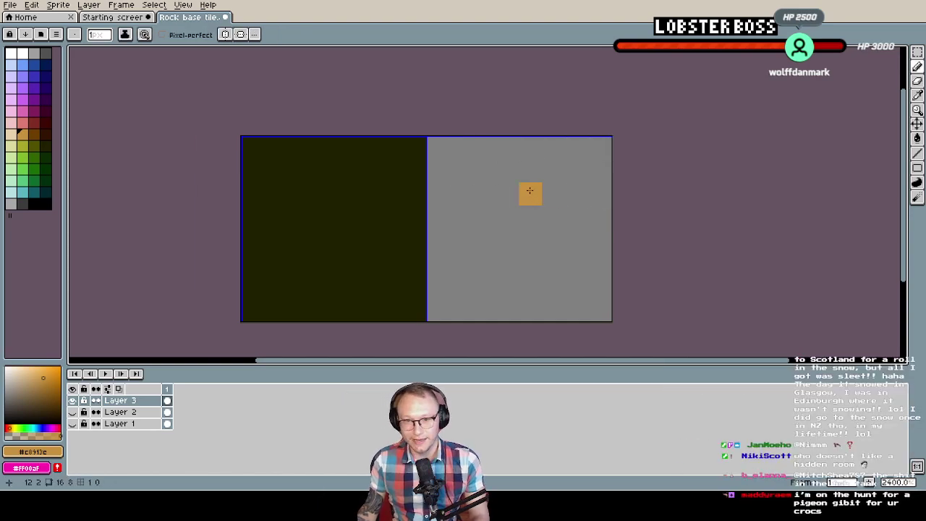
{"action": "mouse_move", "coordinate": [505, 152]}
{"action": "left_mouse_down"}
{"action": "mouse_move", "coordinate": [463, 194]}
{"action": "mouse_move", "coordinate": [499, 190]}
{"action": "mouse_move", "coordinate": [468, 209]}
{"action": "left_mouse_up"}
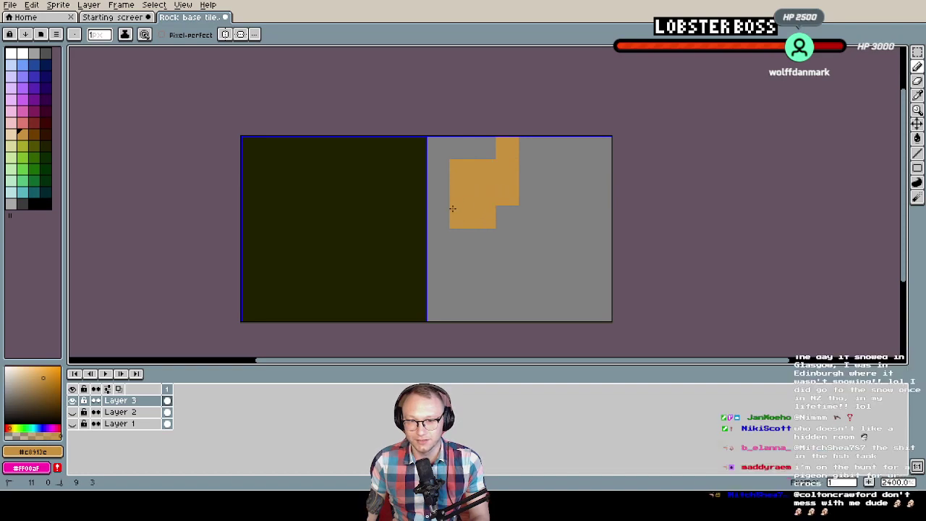
{"action": "left_click", "coordinate": [524, 173]}
{"action": "left_click", "coordinate": [525, 156]}
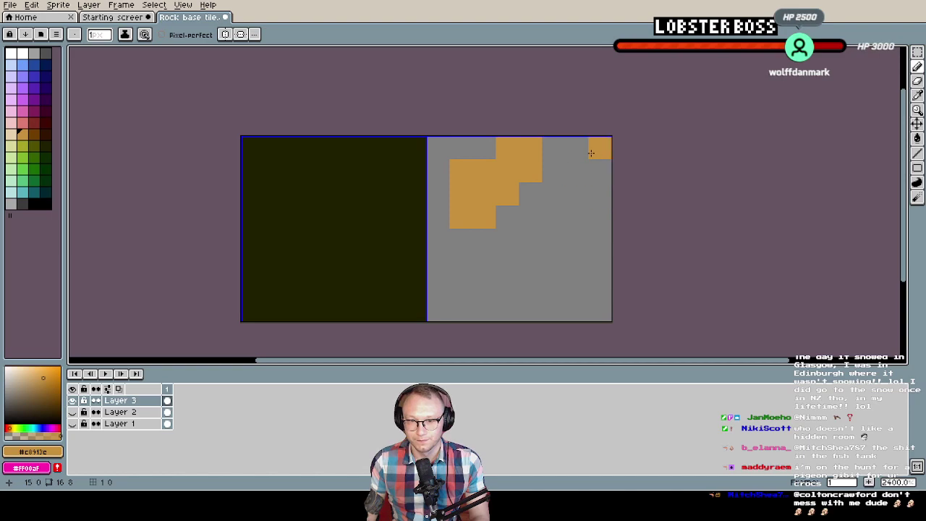
{"action": "mouse_move", "coordinate": [579, 153]}
{"action": "left_mouse_down"}
{"action": "mouse_move", "coordinate": [577, 177]}
{"action": "mouse_move", "coordinate": [596, 165]}
{"action": "left_mouse_up"}
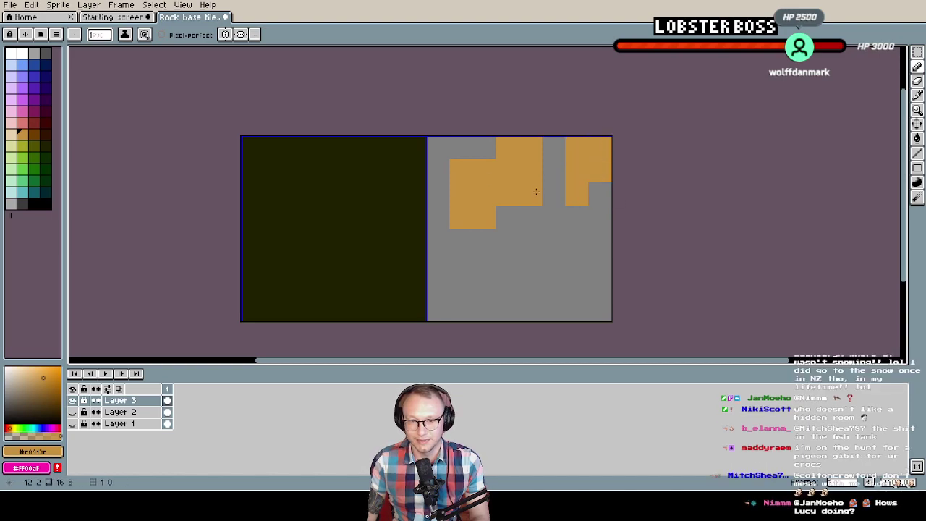
Outline the light brown rocks on Layer 3 with the darker brown #6F3F00 sampled from Layer 2
{"action": "left_click", "coordinate": [72, 412]}
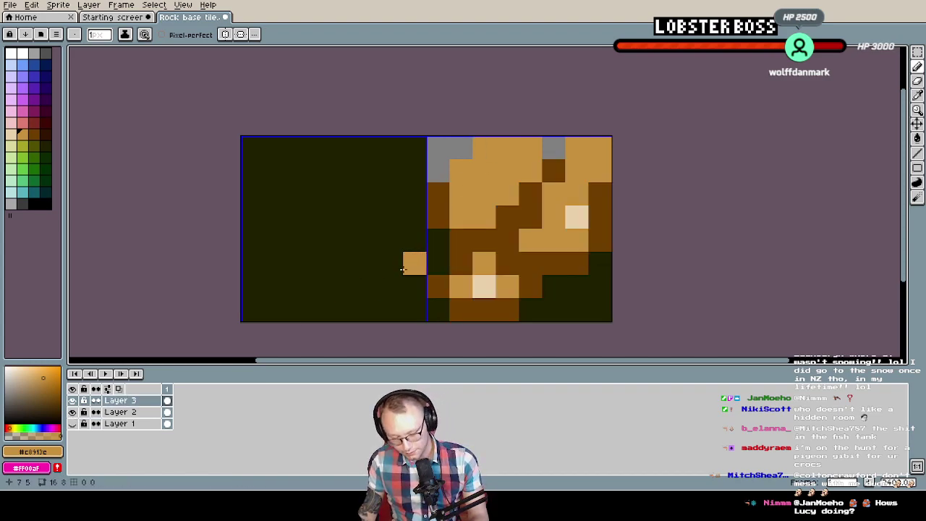
{"action": "key", "text": "i"}
{"action": "left_click", "coordinate": [512, 223]}
{"action": "key", "text": "b"}
{"action": "left_click", "coordinate": [72, 412]}
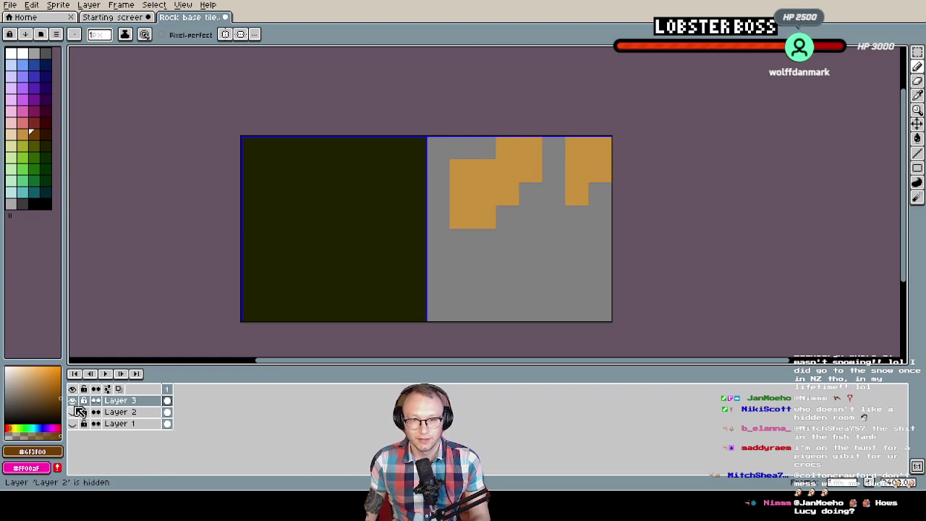
{"action": "left_click", "coordinate": [436, 230]}
{"action": "key", "text": "ctrl+z"}
{"action": "left_click", "coordinate": [437, 217]}
{"action": "mouse_move", "coordinate": [437, 217]}
{"action": "left_mouse_down"}
{"action": "mouse_move", "coordinate": [457, 236]}
{"action": "mouse_move", "coordinate": [486, 235]}
{"action": "mouse_move", "coordinate": [536, 200]}
{"action": "mouse_move", "coordinate": [561, 166]}
{"action": "mouse_move", "coordinate": [558, 141]}
{"action": "mouse_move", "coordinate": [438, 152]}
{"action": "mouse_move", "coordinate": [568, 187]}
{"action": "mouse_move", "coordinate": [569, 205]}
{"action": "mouse_move", "coordinate": [499, 164]}
{"action": "mouse_move", "coordinate": [439, 190]}
{"action": "left_mouse_up"}
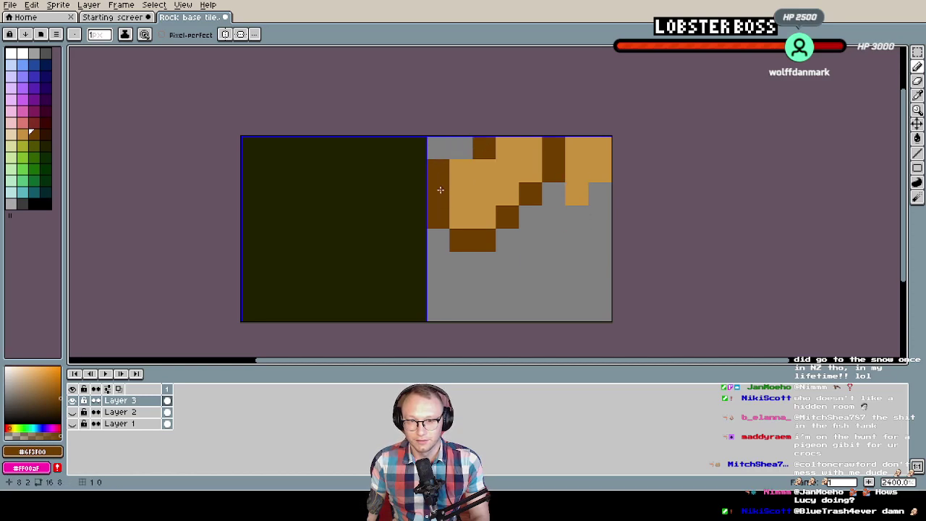
{"action": "left_click", "coordinate": [557, 195]}
{"action": "left_click_drag", "start_coordinate": [600, 193], "coordinate": [577, 216]}
{"action": "left_click", "coordinate": [535, 231]}
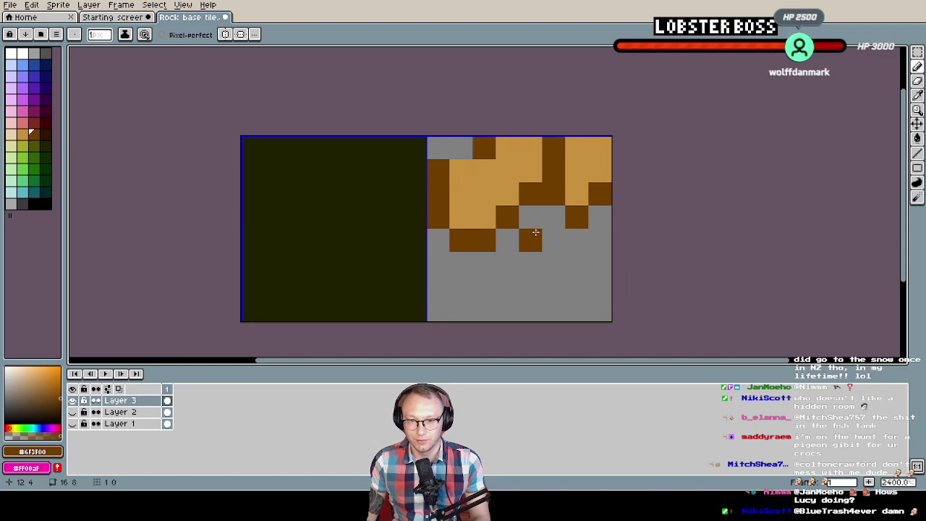
Add cream highlight pixels, sampled from Layer 2, along the lower edges of both rocks on Layer 3
{"action": "left_click", "coordinate": [72, 412]}
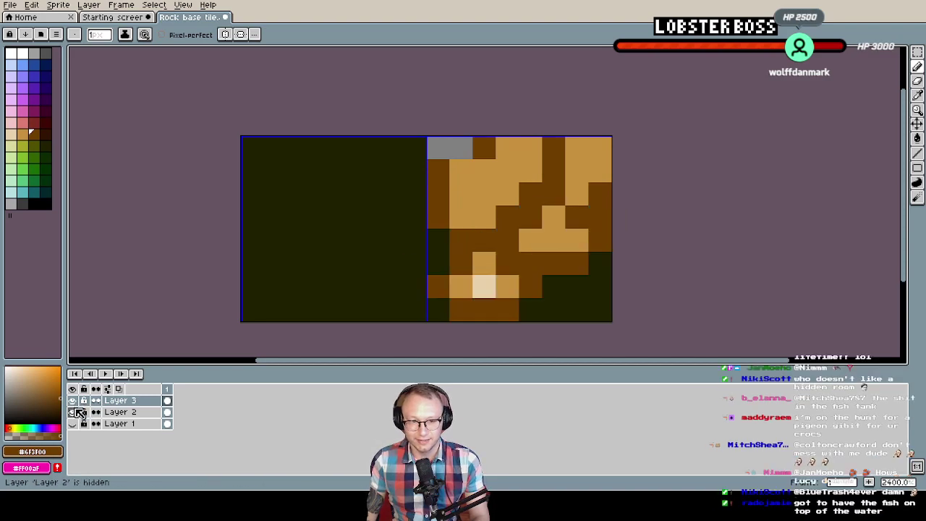
{"action": "left_click", "coordinate": [427, 305]}
{"action": "left_click", "coordinate": [489, 283], "text": "alt"}
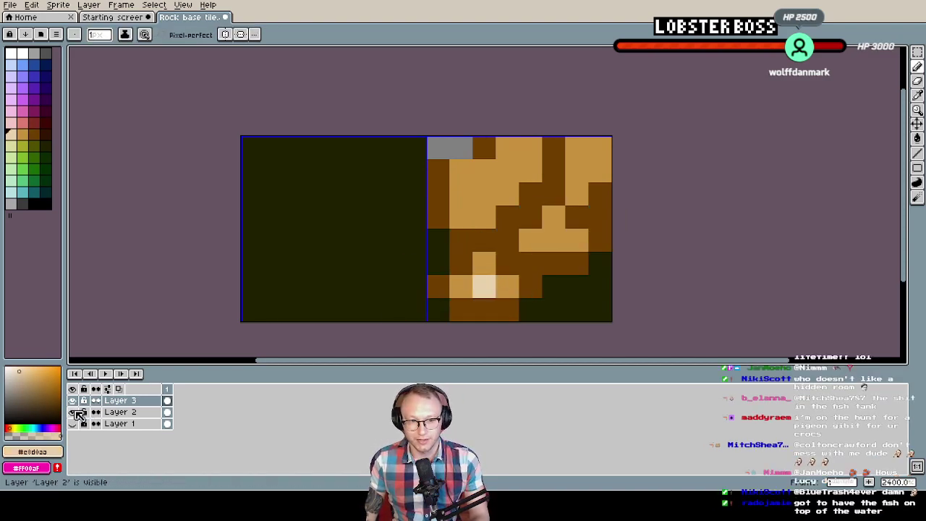
{"action": "left_click", "coordinate": [73, 411]}
{"action": "left_click", "coordinate": [461, 217]}
{"action": "left_click", "coordinate": [484, 218]}
{"action": "left_click", "coordinate": [507, 194]}
{"action": "left_click", "coordinate": [553, 194]}
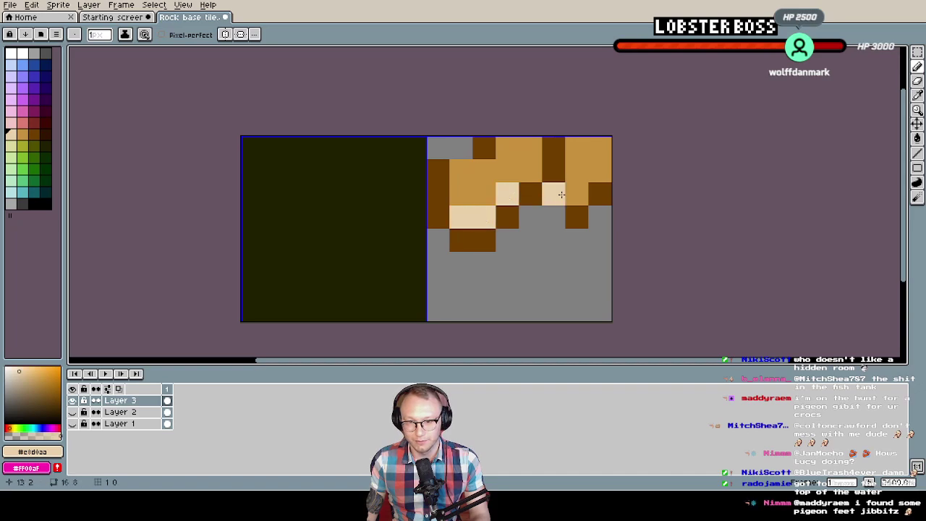
{"action": "left_click", "coordinate": [577, 194]}
{"action": "left_click", "coordinate": [600, 171]}
{"action": "left_click", "coordinate": [530, 170]}
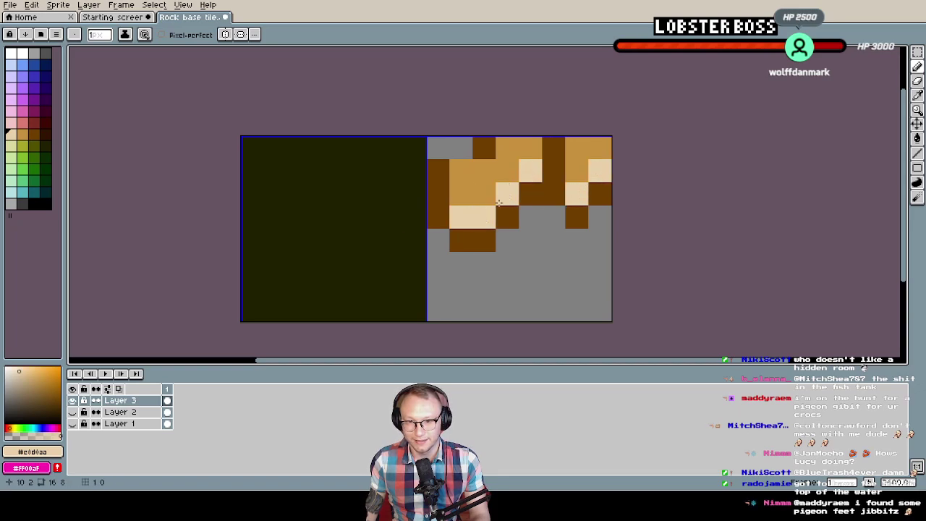
Examine the shaded rocks on the right-hand tile at different zoom levels
{"action": "scroll", "coordinate": [442, 214], "scroll_direction": "down", "scroll_amount": 1}
{"action": "scroll", "coordinate": [579, 199], "scroll_direction": "up", "scroll_amount": 1}
{"action": "scroll", "coordinate": [599, 196], "scroll_direction": "down", "scroll_amount": 1}
{"action": "scroll", "coordinate": [573, 202], "scroll_direction": "up", "scroll_amount": 2}
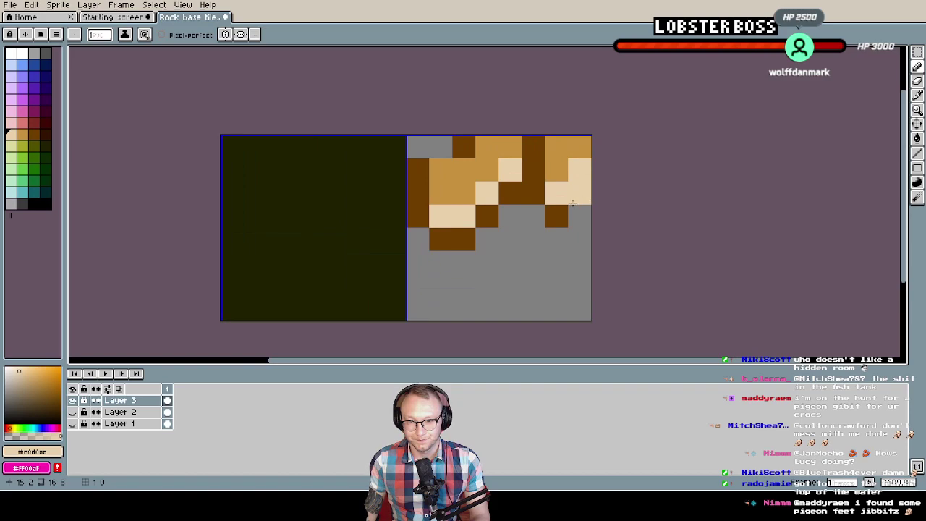
{"action": "scroll", "coordinate": [485, 211], "scroll_direction": "down", "scroll_amount": 1}
{"action": "mouse_move", "coordinate": [492, 220]}
{"action": "left_mouse_down"}
{"action": "mouse_move", "coordinate": [544, 211]}
{"action": "mouse_move", "coordinate": [516, 247]}
{"action": "mouse_move", "coordinate": [583, 135]}
{"action": "left_mouse_up"}
{"action": "scroll", "coordinate": [510, 239], "scroll_direction": "up", "scroll_amount": 2}
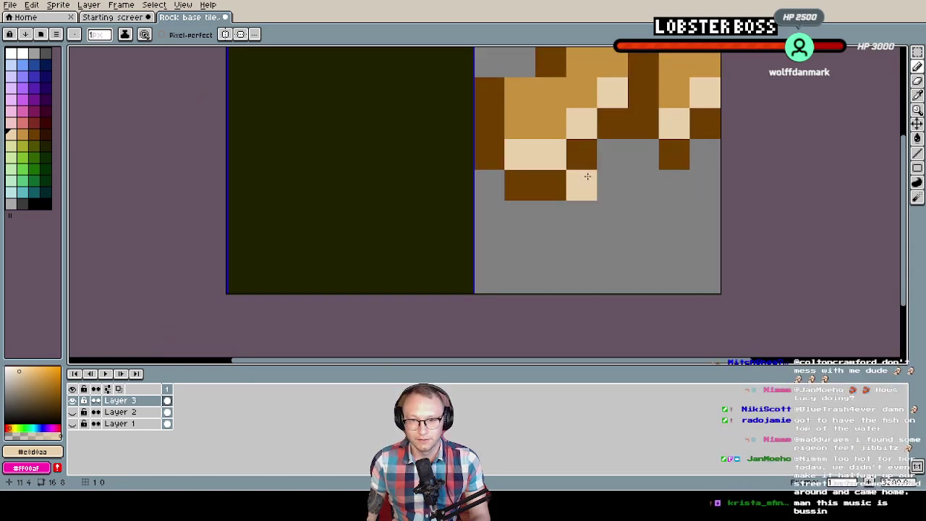
{"action": "scroll", "coordinate": [588, 175], "scroll_direction": "down", "scroll_amount": 1}
Draw dark patches on the left-hand tile of Layer 3 using #271205 sampled from Layer 2, spanning its top and bottom edges
{"action": "left_click", "coordinate": [73, 413]}
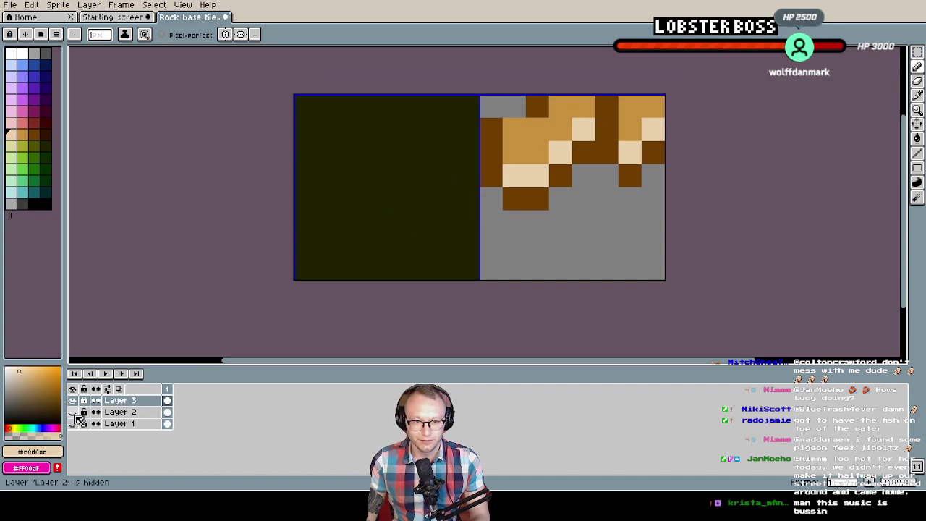
{"action": "left_click", "coordinate": [73, 413]}
{"action": "left_click", "coordinate": [434, 190], "text": "alt"}
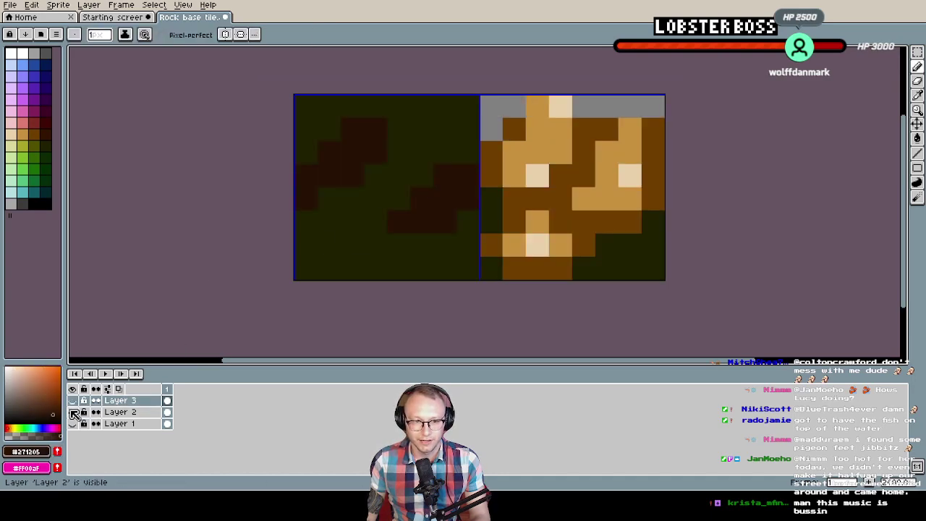
{"action": "left_click", "coordinate": [73, 413]}
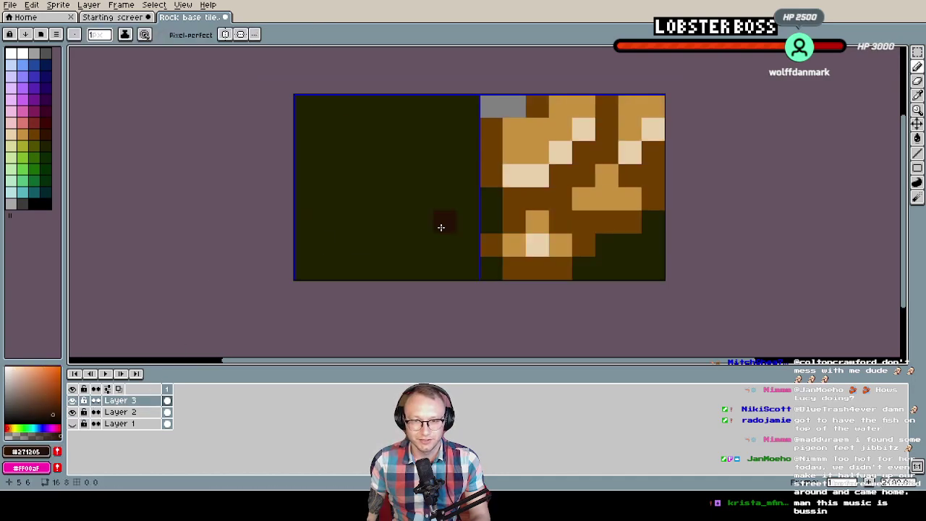
{"action": "left_click", "coordinate": [341, 105]}
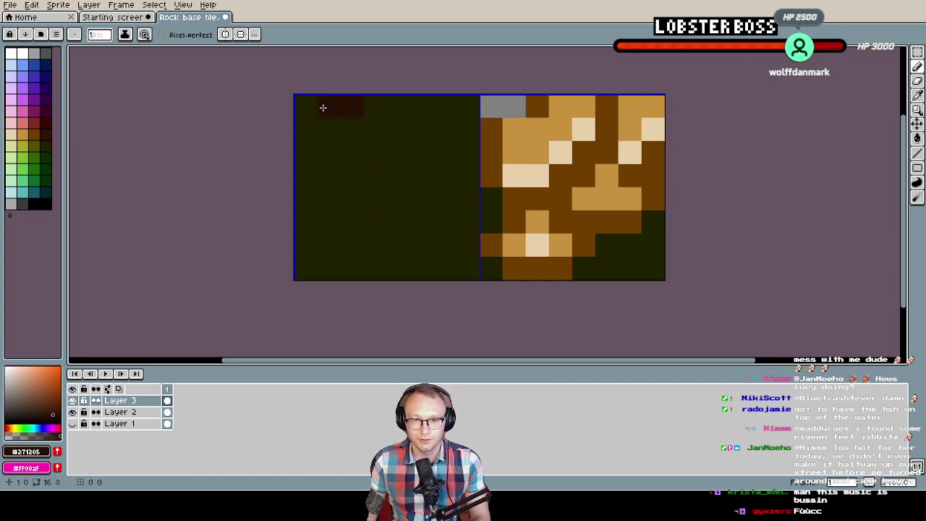
{"action": "left_click_drag", "start_coordinate": [303, 271], "coordinate": [344, 271]}
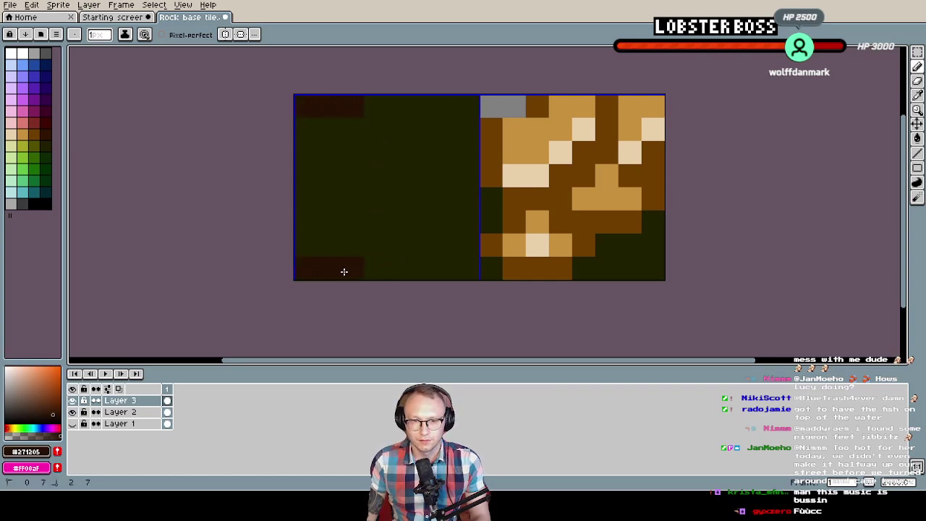
{"action": "mouse_move", "coordinate": [343, 120]}
{"action": "left_mouse_down"}
{"action": "mouse_move", "coordinate": [388, 147]}
{"action": "mouse_move", "coordinate": [361, 117]}
{"action": "mouse_move", "coordinate": [411, 159]}
{"action": "mouse_move", "coordinate": [366, 156]}
{"action": "mouse_move", "coordinate": [383, 176]}
{"action": "mouse_move", "coordinate": [421, 175]}
{"action": "left_mouse_up"}
{"action": "mouse_move", "coordinate": [368, 244]}
{"action": "left_mouse_down"}
{"action": "mouse_move", "coordinate": [334, 219]}
{"action": "mouse_move", "coordinate": [388, 228]}
{"action": "left_mouse_up"}
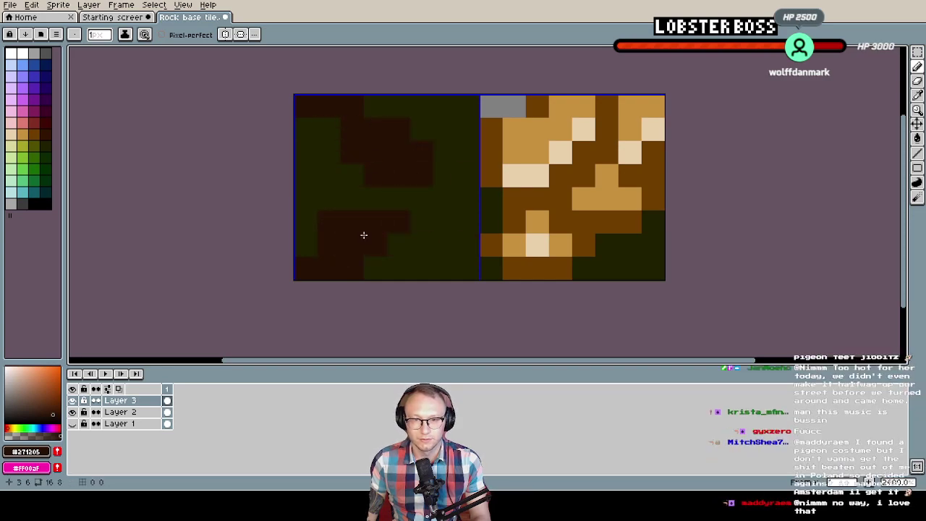
Hide Layer 2 and fill the empty pixels around the rocks' lower edges on Layer 3 with dark green #1F2000
{"action": "scroll", "coordinate": [595, 196], "scroll_direction": "down", "scroll_amount": 1}
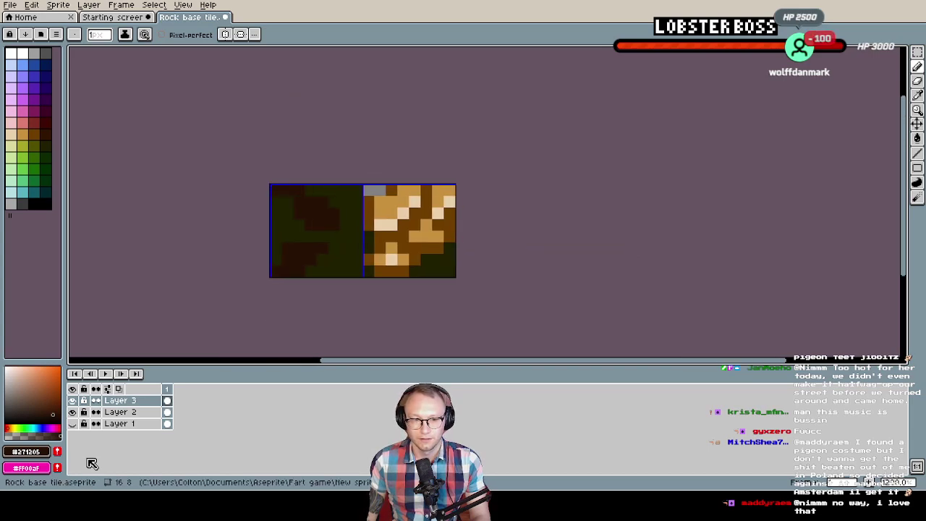
{"action": "left_click", "coordinate": [73, 412]}
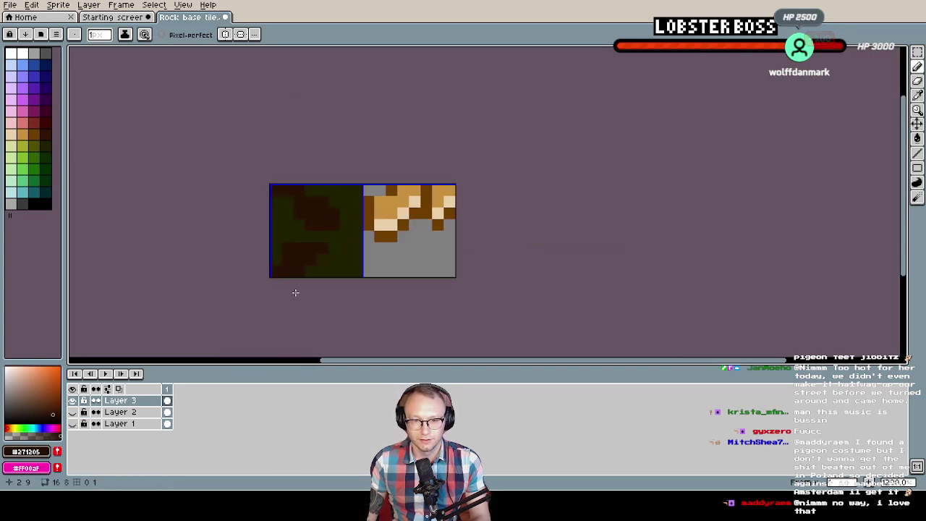
{"action": "scroll", "coordinate": [407, 246], "scroll_direction": "up", "scroll_amount": 1}
{"action": "left_click", "coordinate": [430, 267]}
{"action": "key", "text": "ctrl+z"}
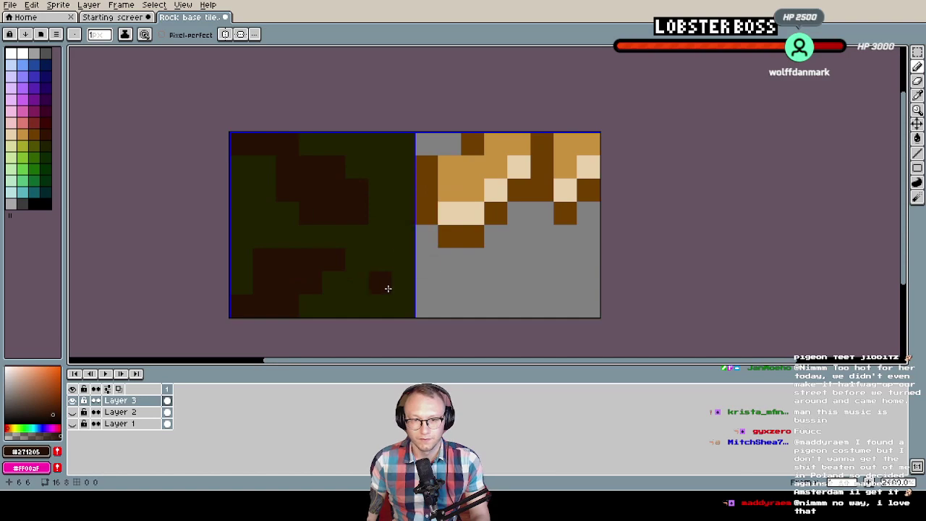
{"action": "key", "text": "i"}
{"action": "mouse_move", "coordinate": [446, 238]}
{"action": "left_mouse_down"}
{"action": "mouse_move", "coordinate": [500, 237]}
{"action": "mouse_move", "coordinate": [525, 215]}
{"action": "mouse_move", "coordinate": [518, 238]}
{"action": "mouse_move", "coordinate": [578, 229]}
{"action": "mouse_move", "coordinate": [578, 218]}
{"action": "mouse_move", "coordinate": [566, 236]}
{"action": "mouse_move", "coordinate": [589, 225]}
{"action": "left_mouse_up"}
{"action": "scroll", "coordinate": [538, 212], "scroll_direction": "down", "scroll_amount": 1}
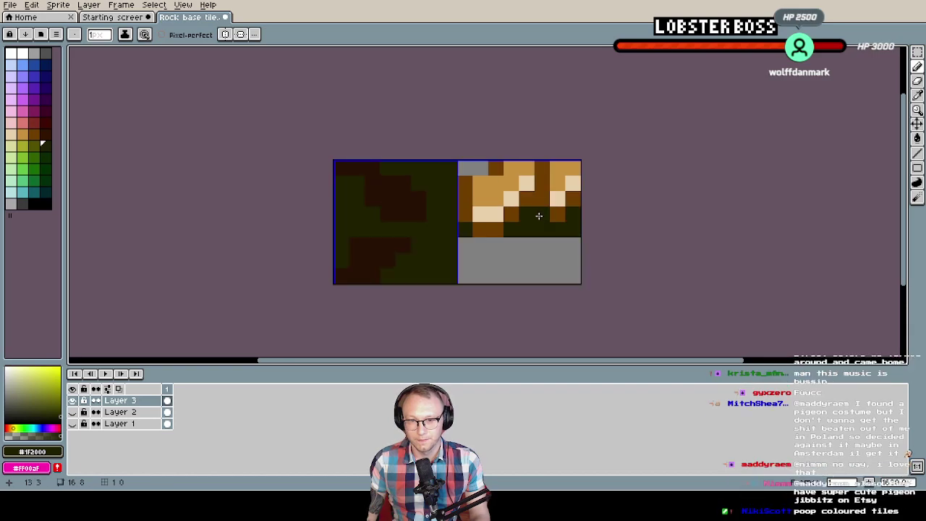
{"action": "scroll", "coordinate": [536, 213], "scroll_direction": "up", "scroll_amount": 1}
{"action": "left_click_drag", "start_coordinate": [516, 193], "coordinate": [510, 217]}
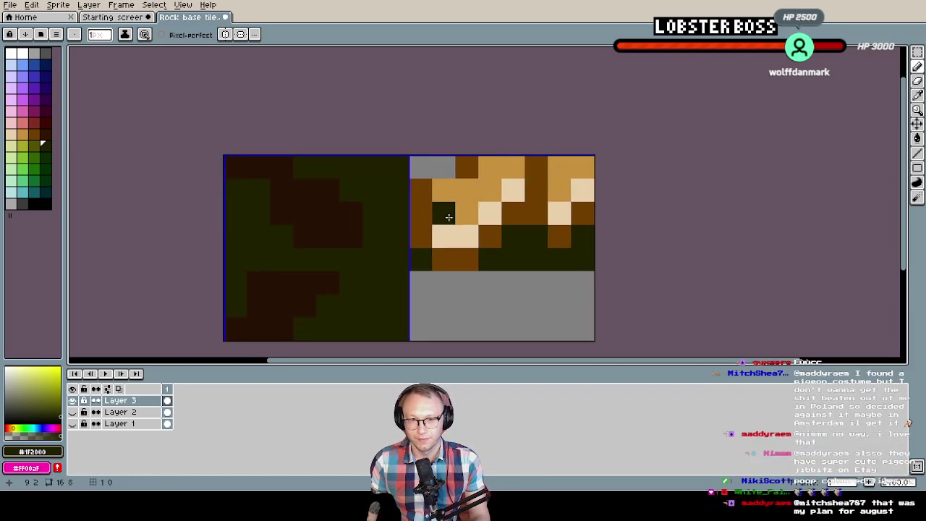
{"action": "key", "text": "e"}
{"action": "left_click", "coordinate": [559, 167]}
{"action": "left_click", "coordinate": [537, 167]}
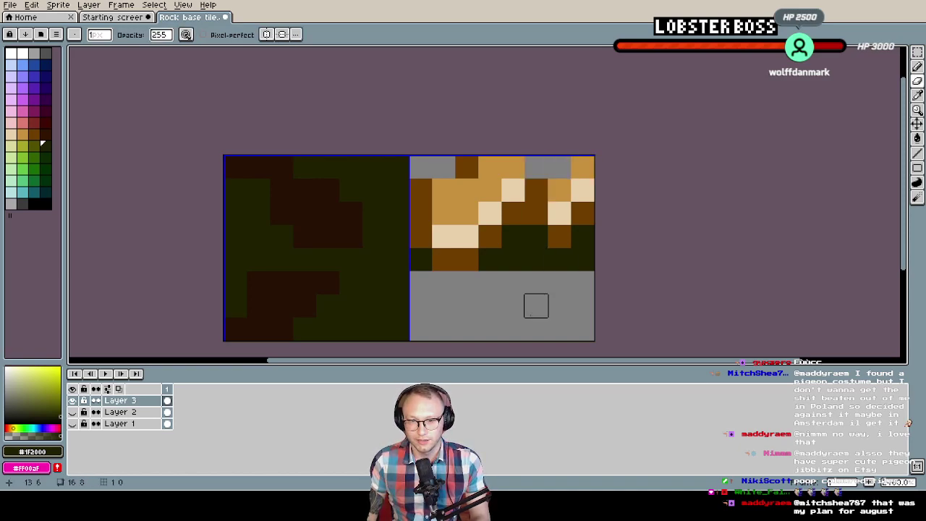
{"action": "key", "text": "ctrl+z"}
{"action": "key", "text": "ctrl+z"}
Export the visible Layer 3 artwork as Rock base tile3.png at 100% size
{"action": "scroll", "coordinate": [466, 260], "scroll_direction": "down", "scroll_amount": 1}
{"action": "left_click_drag", "start_coordinate": [419, 245], "coordinate": [436, 203]}
{"action": "left_click", "coordinate": [8, 5]}
{"action": "left_click", "coordinate": [51, 76]}
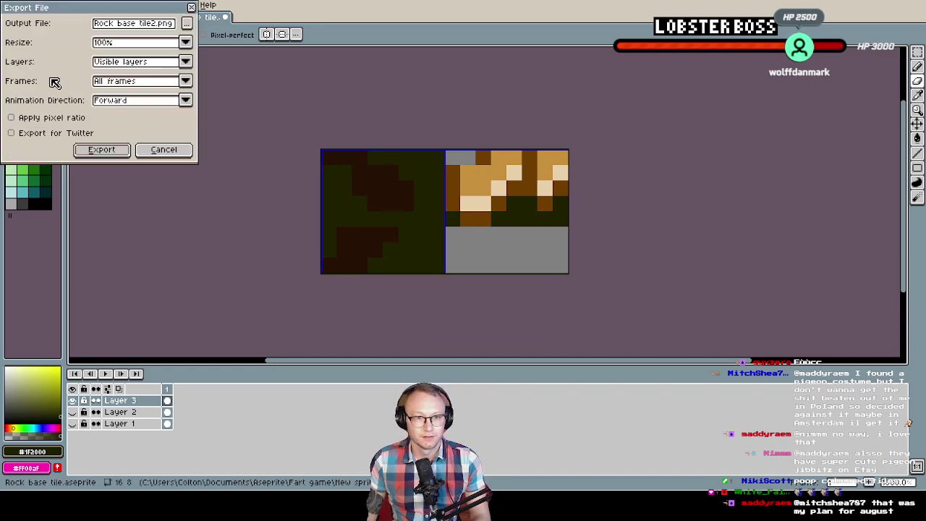
{"action": "left_click", "coordinate": [152, 23]}
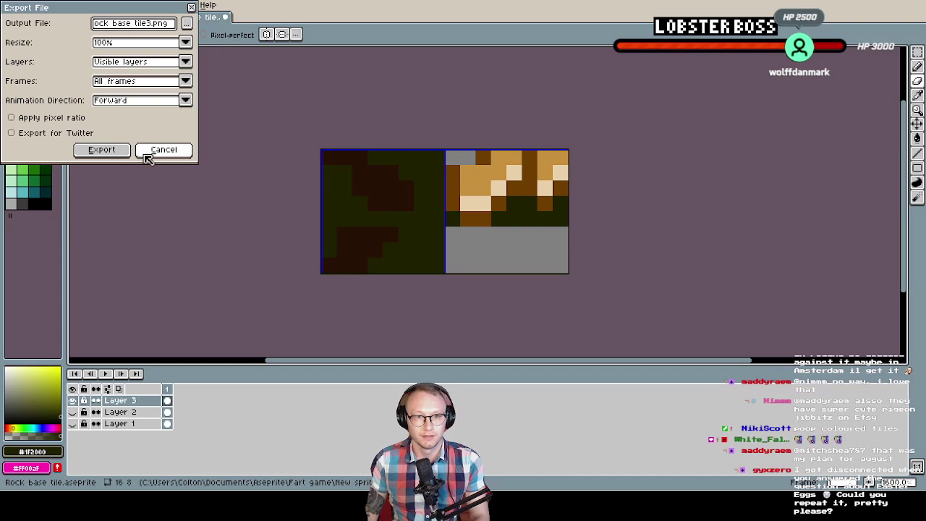
{"action": "key", "text": "Return"}
{"action": "left_click", "coordinate": [432, 285]}
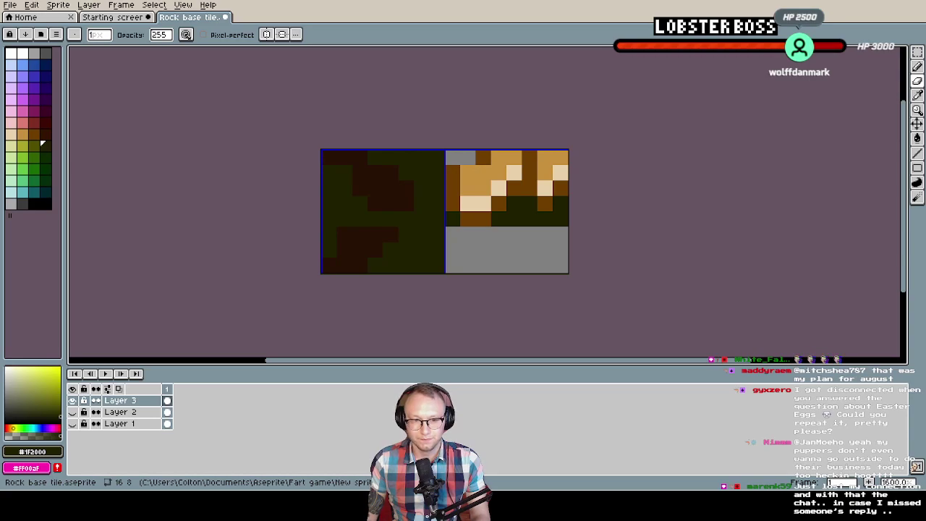
Switch to Tilesetter and delete all existing tiles from the tileset grid
{"action": "key", "text": "alt+Tab"}
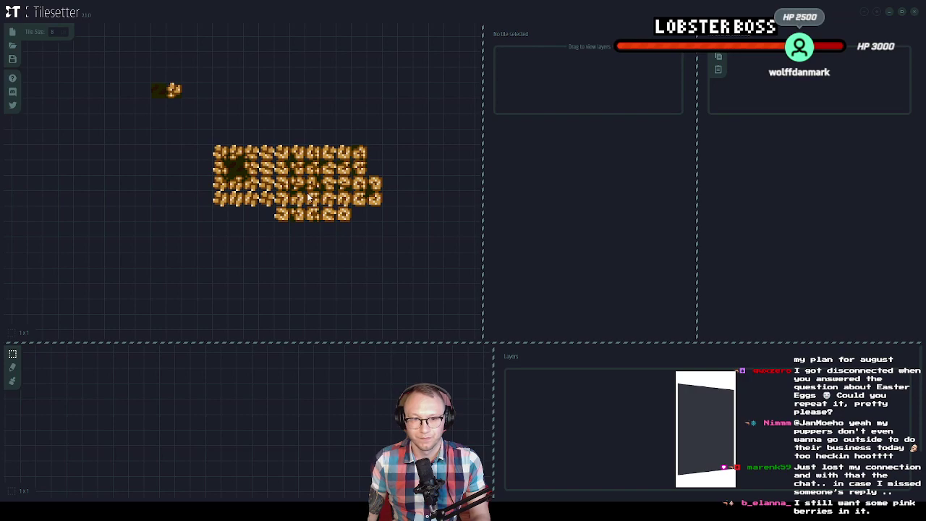
{"action": "left_click", "coordinate": [174, 91]}
{"action": "key", "text": "ctrl+a"}
{"action": "key", "text": "Delete"}
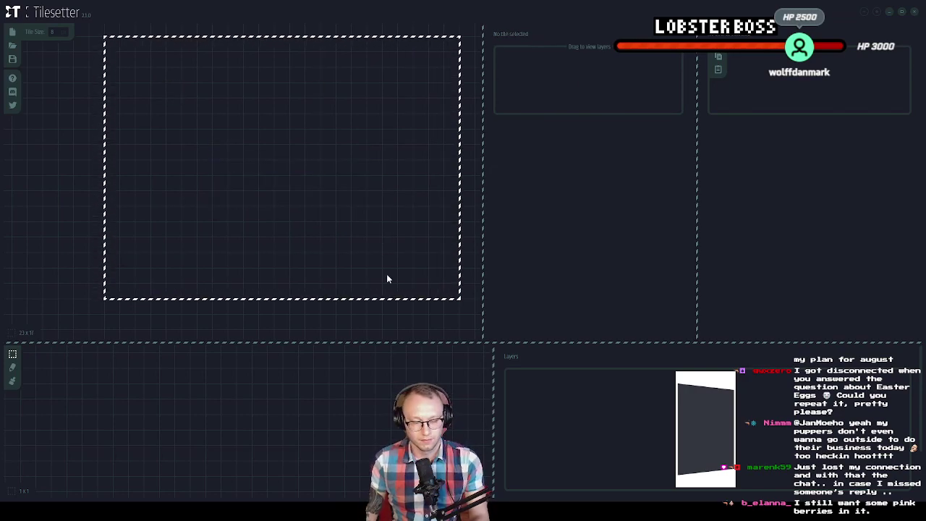
Import the newly exported rock tile image into an empty cell of the tileset grid
{"action": "left_click", "coordinate": [58, 170]}
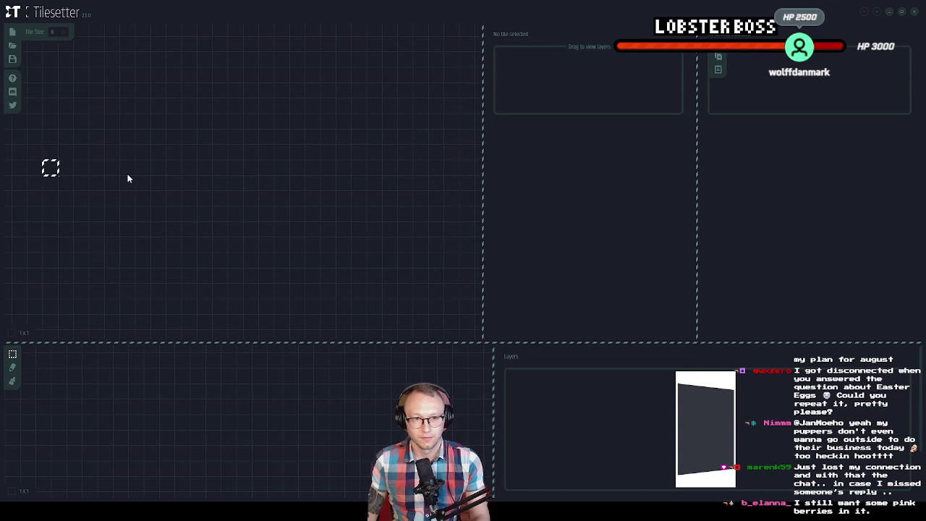
{"action": "right_click", "coordinate": [175, 121]}
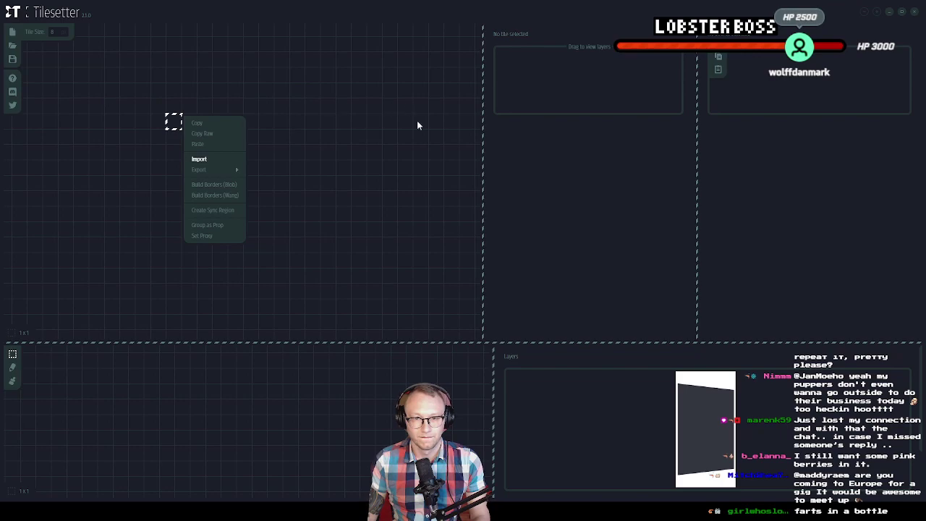
{"action": "key", "text": "ctrl+v"}
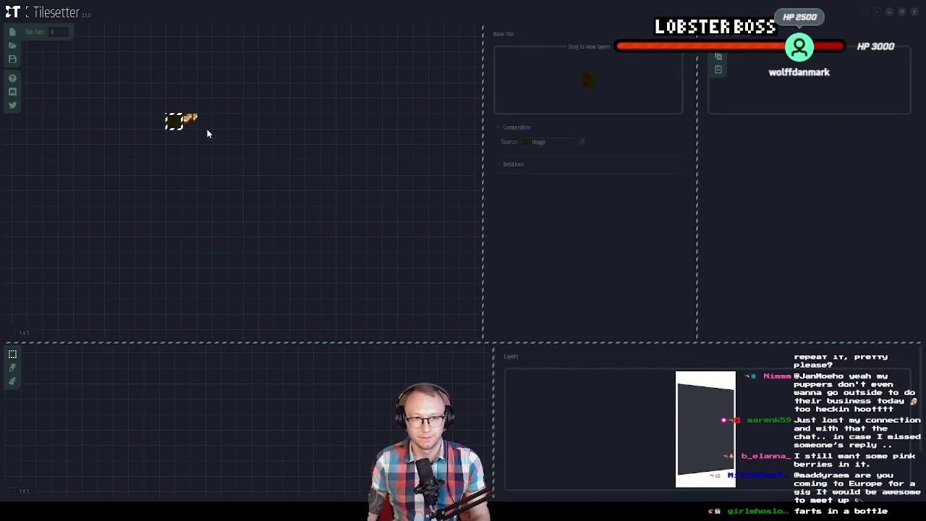
Place a copy of the dark base tile in a lower empty cell and build blob borders from it
{"action": "left_click", "coordinate": [253, 216]}
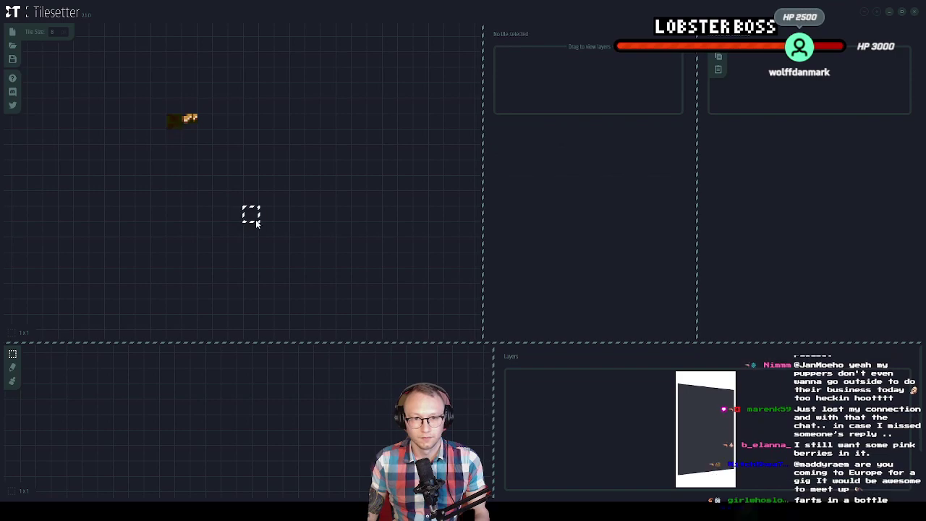
{"action": "right_click", "coordinate": [254, 214]}
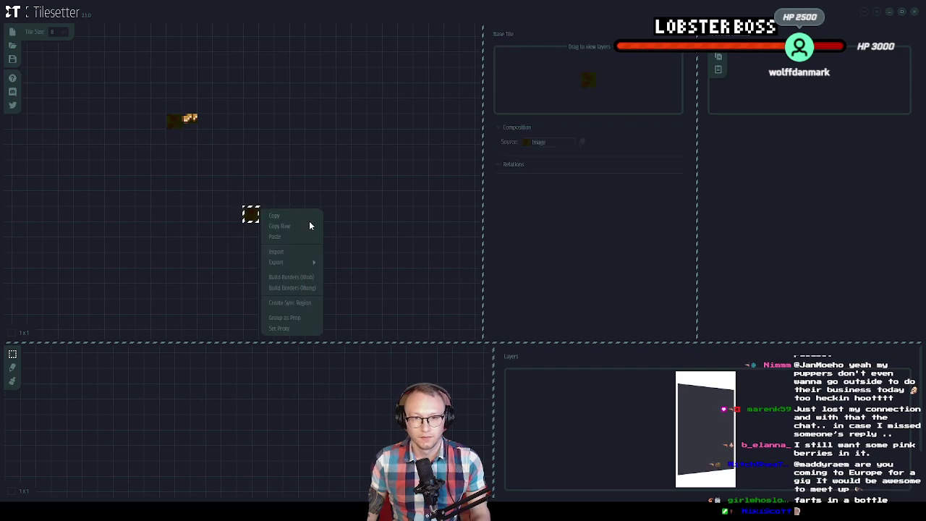
{"action": "left_click", "coordinate": [299, 271]}
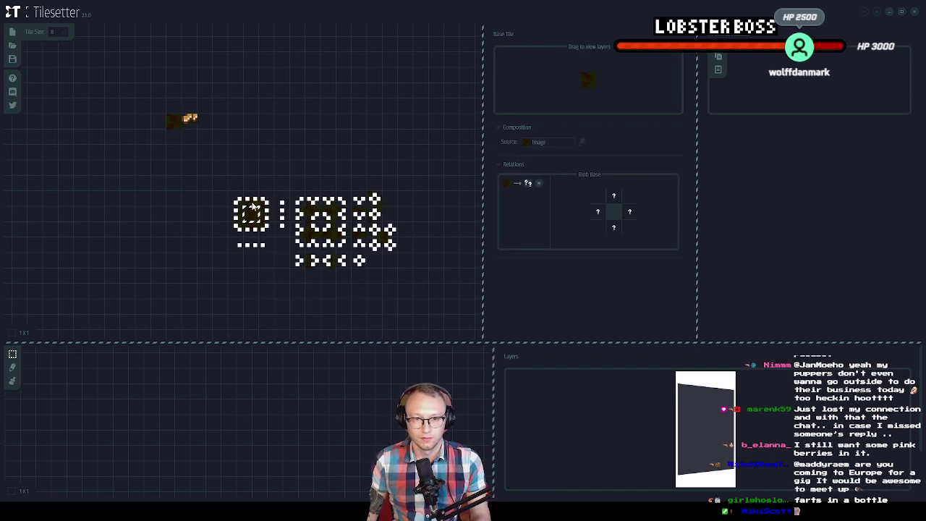
Set the image source of the top, right, bottom and left border tiles to the imported rock edge tile
{"action": "left_click", "coordinate": [513, 155]}
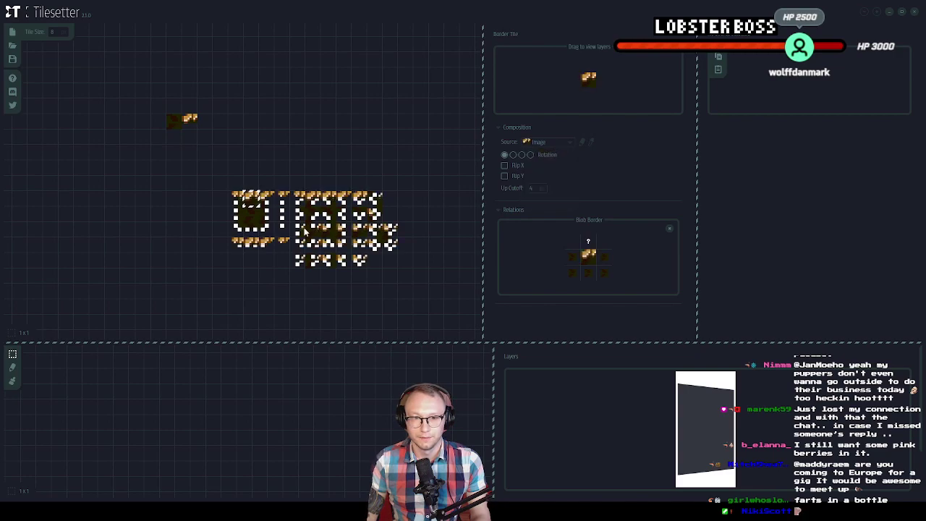
{"action": "left_click", "coordinate": [553, 142]}
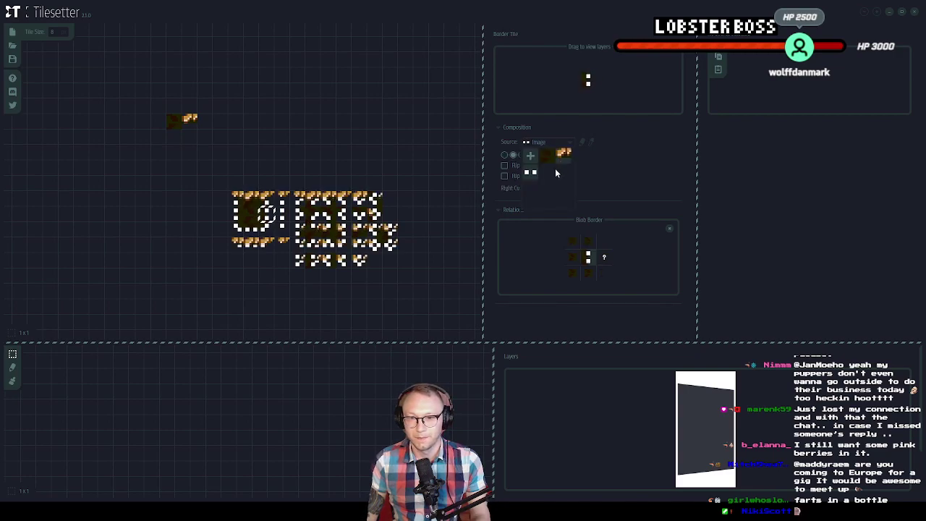
{"action": "left_click", "coordinate": [564, 155]}
{"action": "left_click", "coordinate": [251, 230]}
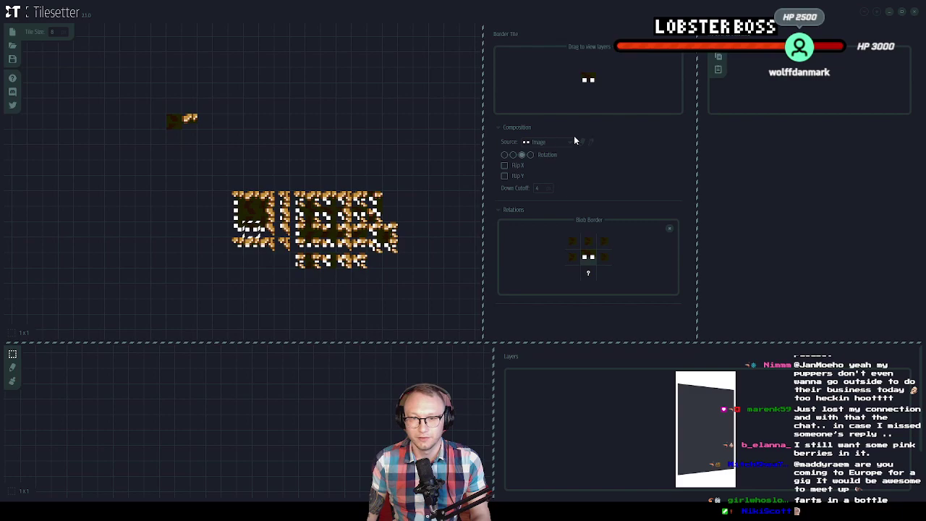
{"action": "left_click", "coordinate": [235, 212]}
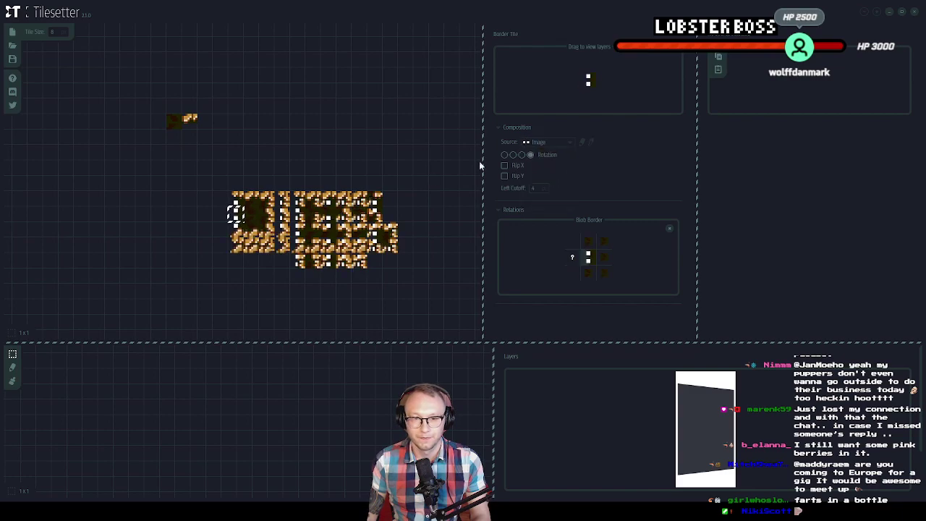
{"action": "left_click", "coordinate": [553, 142]}
{"action": "left_click", "coordinate": [559, 155]}
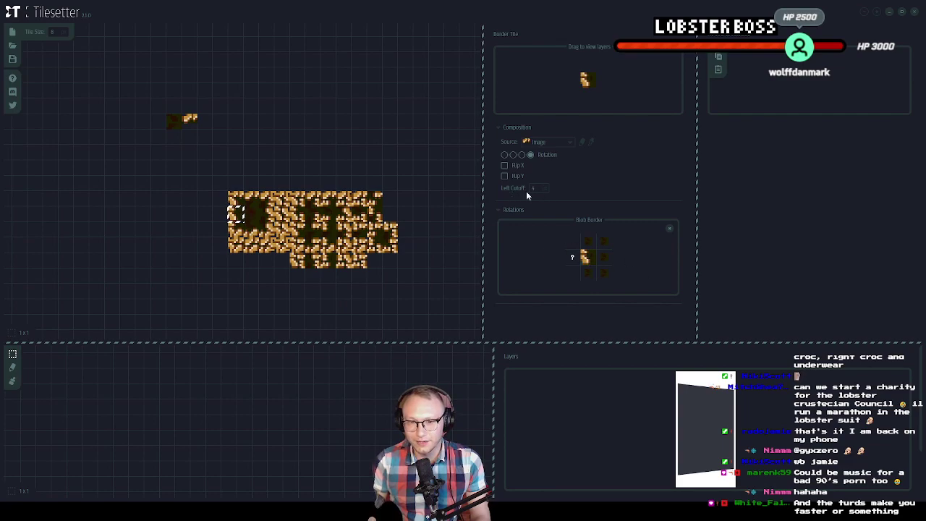
Paint a large connected test area with the rock tileset in the map, plus a small separate patch beside it
{"action": "left_click_drag", "start_coordinate": [244, 421], "coordinate": [331, 368]}
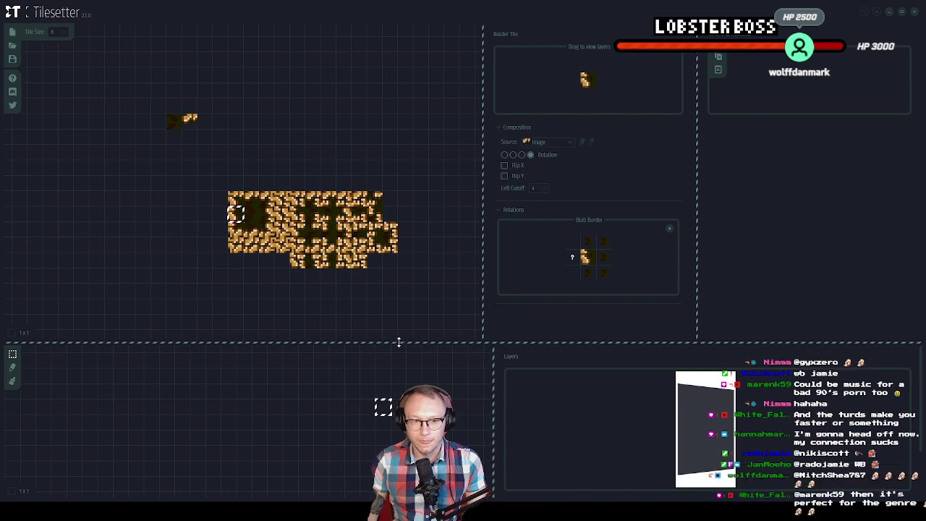
{"action": "left_click", "coordinate": [13, 382]}
{"action": "mouse_move", "coordinate": [119, 373]}
{"action": "left_mouse_down"}
{"action": "mouse_move", "coordinate": [159, 396]}
{"action": "mouse_move", "coordinate": [174, 423]}
{"action": "mouse_move", "coordinate": [298, 434]}
{"action": "mouse_move", "coordinate": [281, 428]}
{"action": "mouse_move", "coordinate": [317, 408]}
{"action": "mouse_move", "coordinate": [171, 410]}
{"action": "mouse_move", "coordinate": [165, 389]}
{"action": "mouse_move", "coordinate": [139, 376]}
{"action": "mouse_move", "coordinate": [335, 384]}
{"action": "mouse_move", "coordinate": [180, 390]}
{"action": "mouse_move", "coordinate": [282, 390]}
{"action": "left_mouse_up"}
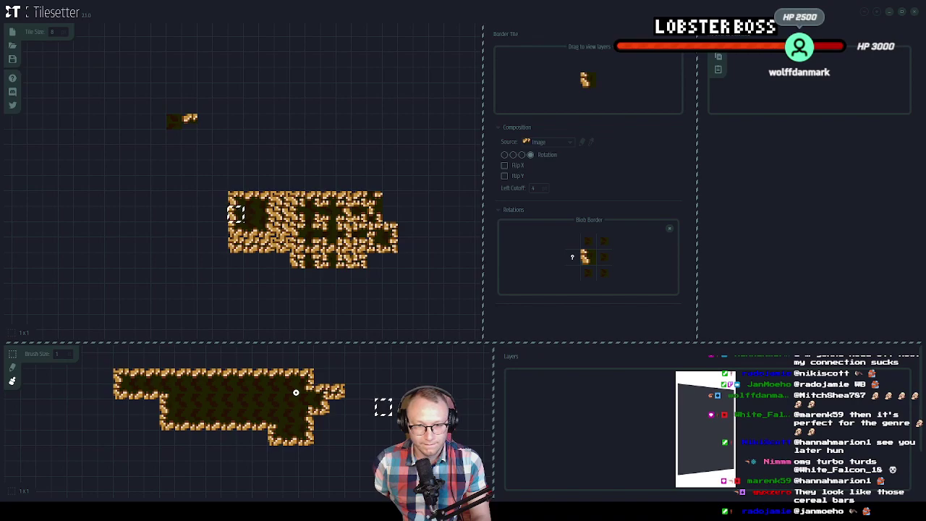
{"action": "mouse_move", "coordinate": [296, 392]}
{"action": "left_mouse_down"}
{"action": "mouse_move", "coordinate": [351, 386]}
{"action": "mouse_move", "coordinate": [320, 399]}
{"action": "mouse_move", "coordinate": [329, 415]}
{"action": "mouse_move", "coordinate": [344, 405]}
{"action": "mouse_move", "coordinate": [350, 425]}
{"action": "mouse_move", "coordinate": [312, 419]}
{"action": "mouse_move", "coordinate": [322, 440]}
{"action": "left_mouse_up"}
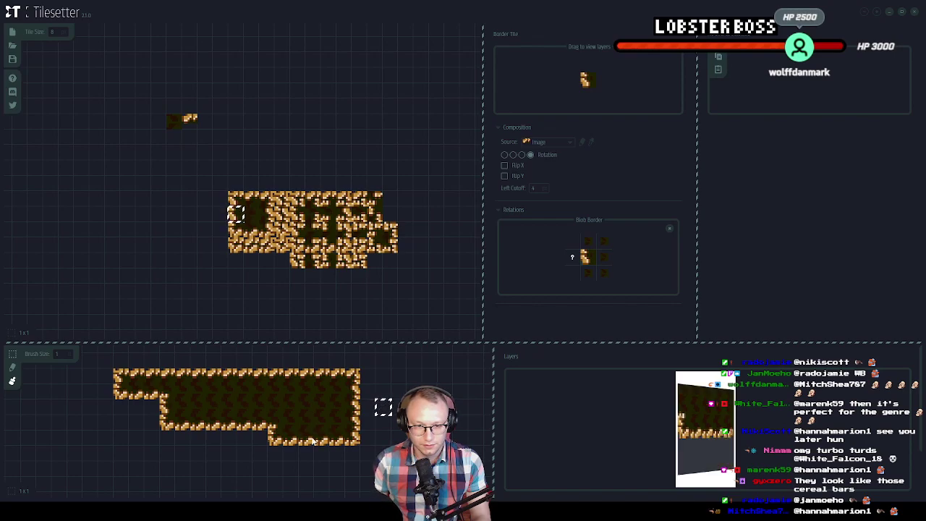
{"action": "left_click", "coordinate": [383, 391]}
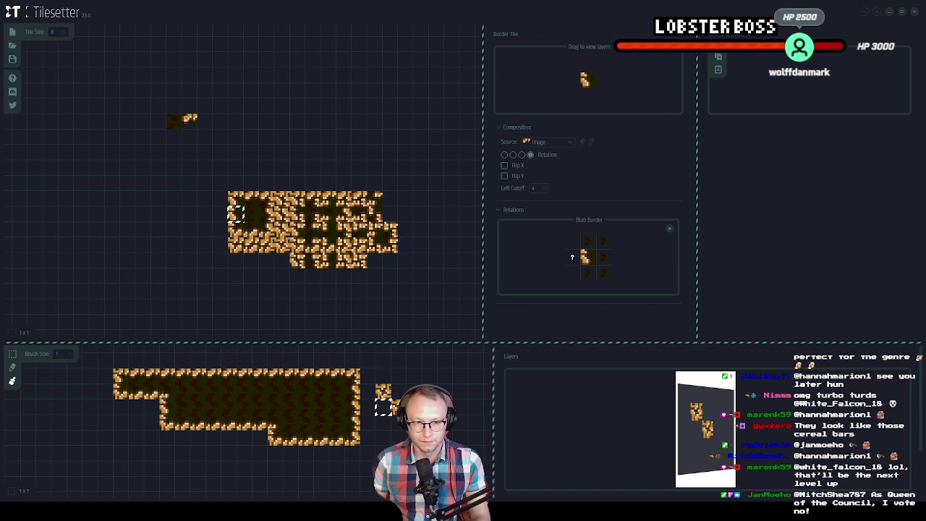
Switch back to Aseprite and erase everything on the right-hand tile of Layer 3
{"action": "key", "text": "alt+Tab"}
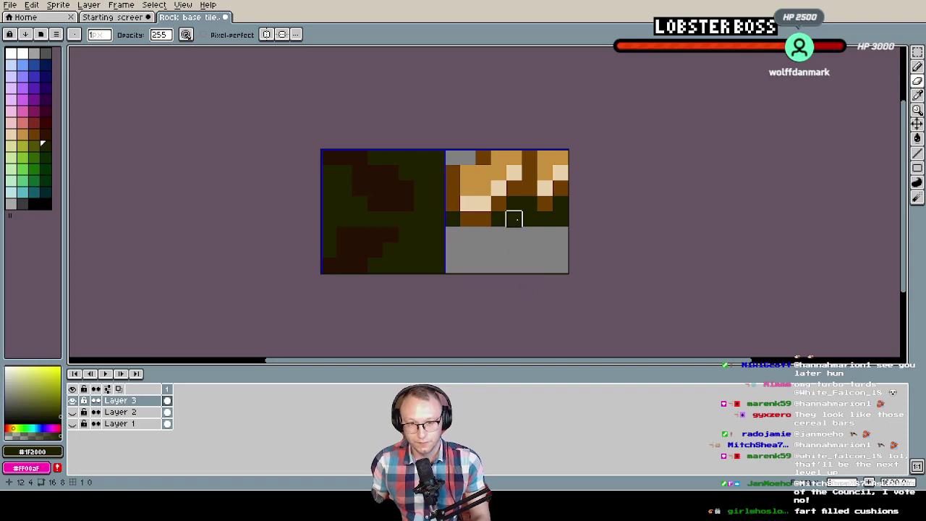
{"action": "mouse_move", "coordinate": [452, 171]}
{"action": "left_mouse_down"}
{"action": "mouse_move", "coordinate": [499, 157]}
{"action": "mouse_move", "coordinate": [560, 188]}
{"action": "mouse_move", "coordinate": [513, 203]}
{"action": "mouse_move", "coordinate": [560, 204]}
{"action": "mouse_move", "coordinate": [498, 218]}
{"action": "mouse_move", "coordinate": [467, 204]}
{"action": "mouse_move", "coordinate": [467, 172]}
{"action": "mouse_move", "coordinate": [452, 203]}
{"action": "mouse_move", "coordinate": [499, 219]}
{"action": "mouse_move", "coordinate": [529, 172]}
{"action": "mouse_move", "coordinate": [482, 188]}
{"action": "mouse_move", "coordinate": [514, 203]}
{"action": "mouse_move", "coordinate": [483, 188]}
{"action": "mouse_move", "coordinate": [514, 172]}
{"action": "mouse_move", "coordinate": [529, 218]}
{"action": "mouse_move", "coordinate": [529, 172]}
{"action": "mouse_move", "coordinate": [544, 172]}
{"action": "mouse_move", "coordinate": [483, 204]}
{"action": "left_mouse_up"}
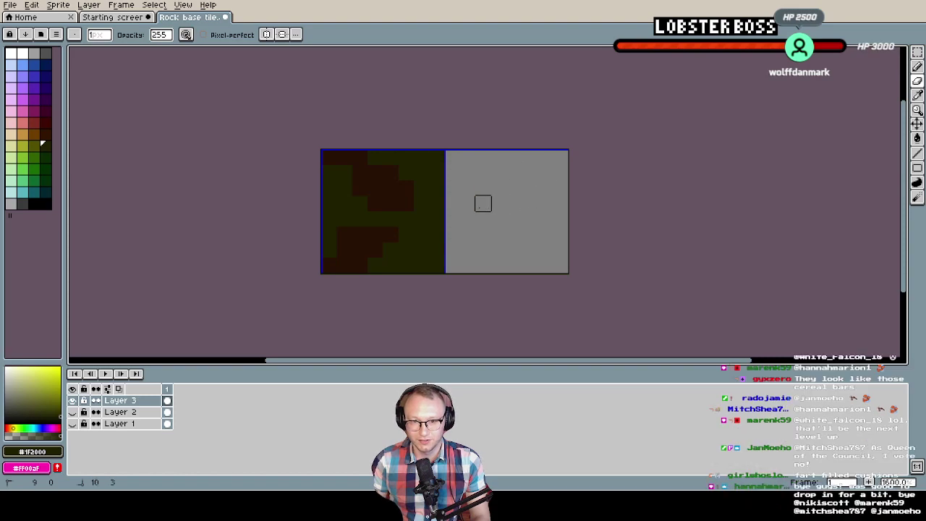
{"action": "key", "text": "v"}
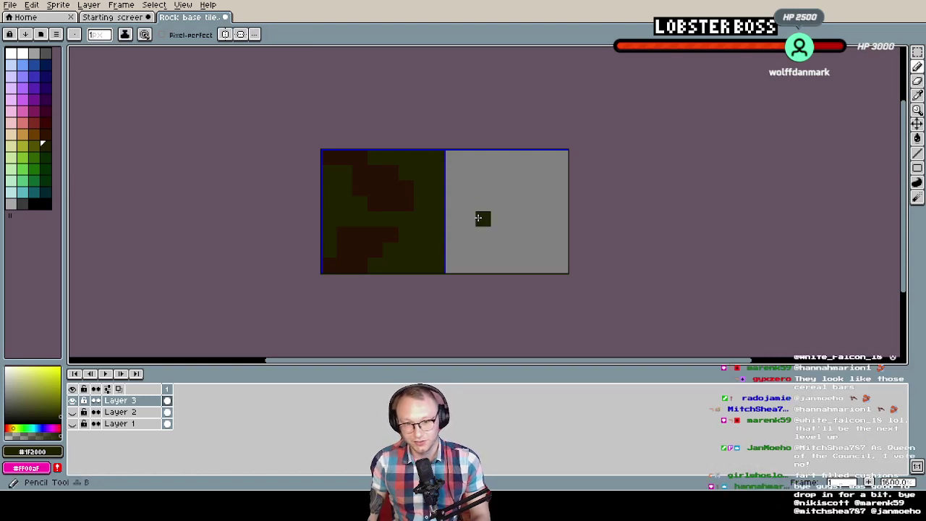
Draw a slanted rock at the upper edge of the right-hand tile on Layer 3 in light brown sampled from Layer 2
{"action": "left_click", "coordinate": [72, 411]}
{"action": "left_click", "coordinate": [497, 196], "text": "alt"}
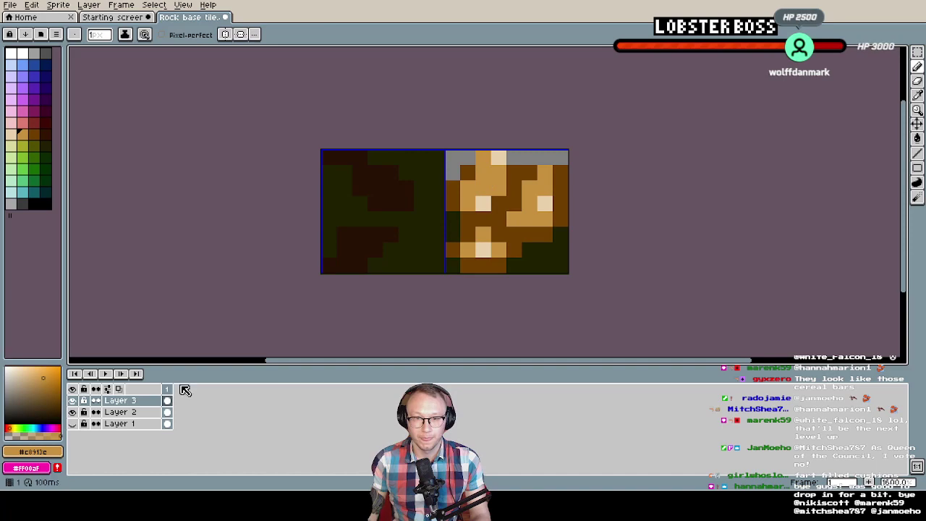
{"action": "left_click", "coordinate": [73, 412]}
{"action": "mouse_move", "coordinate": [543, 158]}
{"action": "left_mouse_down"}
{"action": "mouse_move", "coordinate": [466, 193]}
{"action": "mouse_move", "coordinate": [529, 172]}
{"action": "mouse_move", "coordinate": [512, 193]}
{"action": "left_mouse_up"}
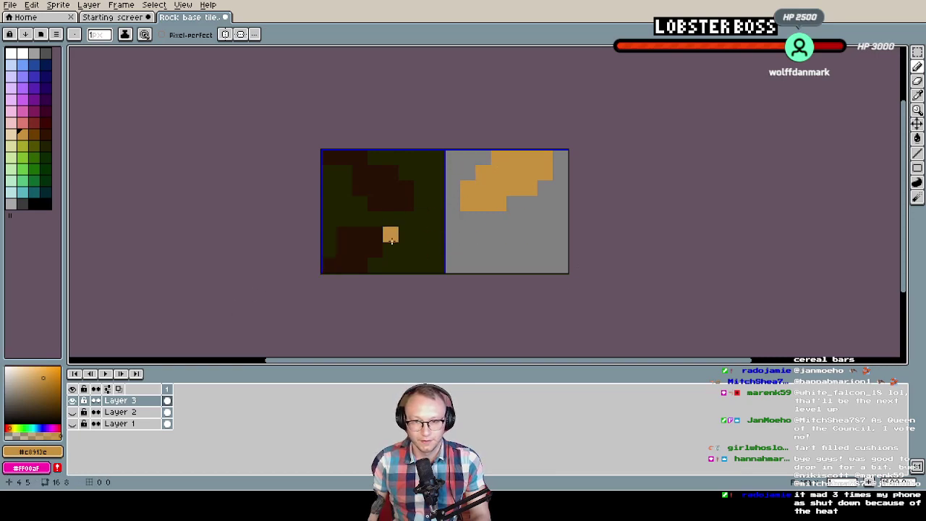
{"action": "key", "text": "e"}
{"action": "left_click_drag", "start_coordinate": [506, 203], "coordinate": [437, 203]}
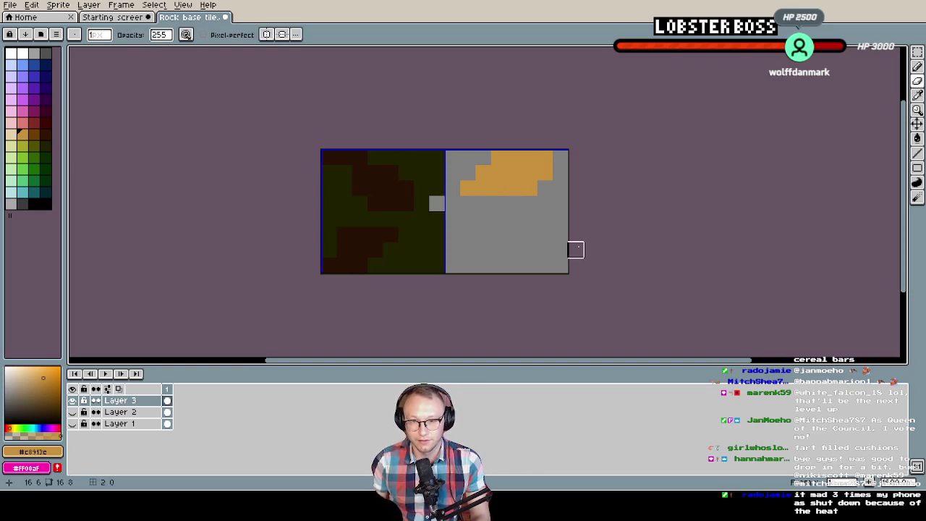
{"action": "key", "text": "ctrl+z"}
{"action": "key", "text": "ctrl+z"}
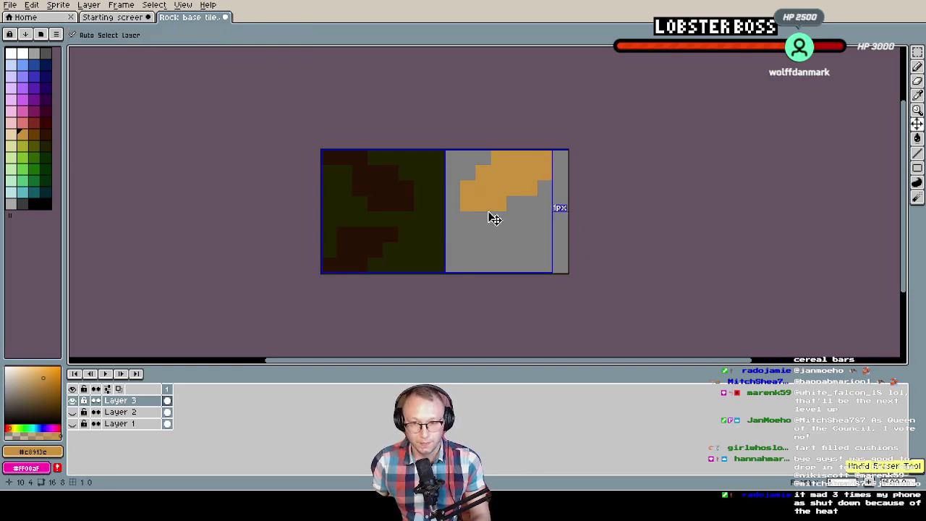
Reshape the light brown rock by erasing its lowest row and adding two pixels under its right half
{"action": "left_click_drag", "start_coordinate": [498, 203], "coordinate": [467, 204]}
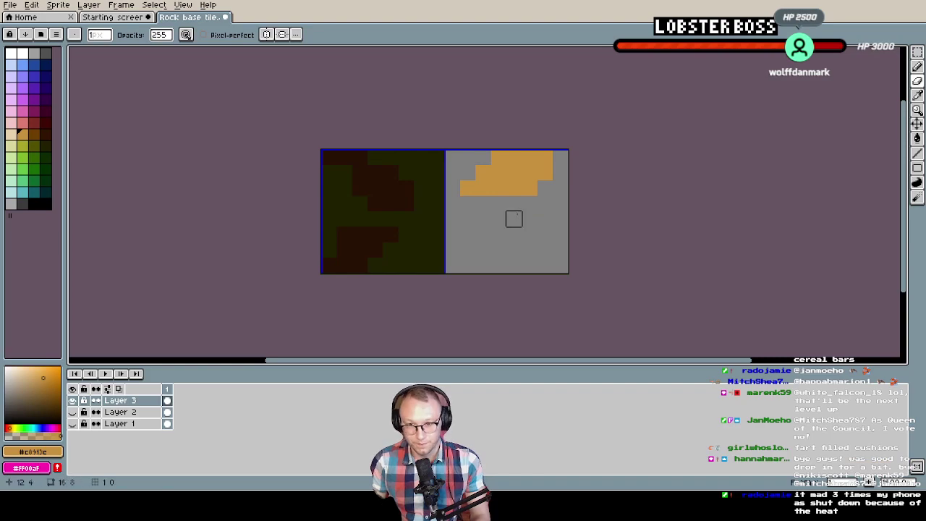
{"action": "key", "text": "b"}
{"action": "left_click", "coordinate": [514, 204]}
{"action": "left_click", "coordinate": [529, 203]}
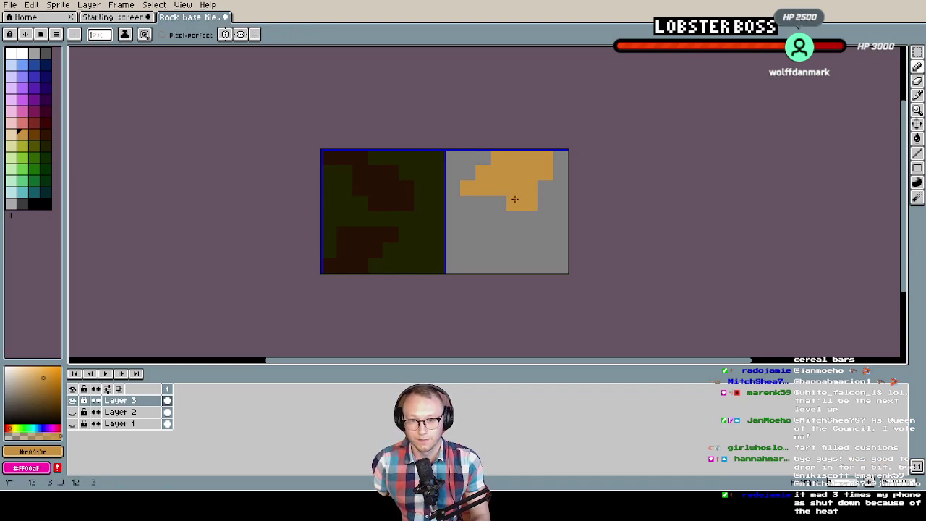
Extend the light brown rock's lowest row on the right-hand tile by one pixel on its left side
{"action": "left_click", "coordinate": [498, 198]}
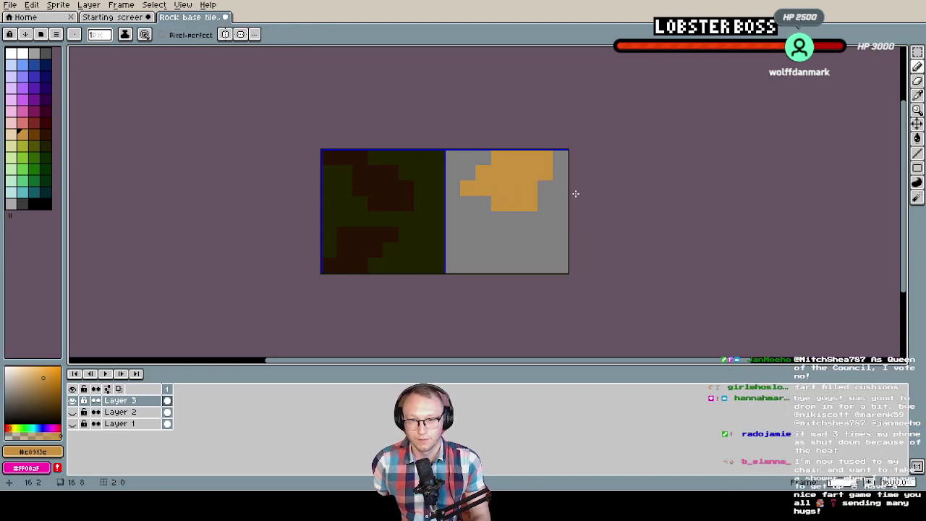
{"action": "left_click", "coordinate": [486, 200]}
{"action": "key", "text": "ctrl+z"}
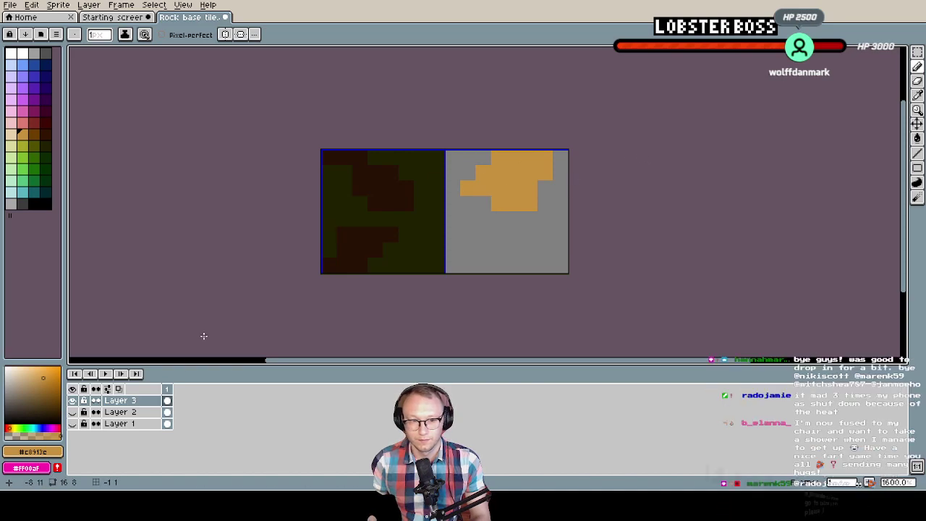
Outline the rock's sides and underside on Layer 3 in dark brown #6F3F00 sampled from Layer 2
{"action": "left_click", "coordinate": [71, 412]}
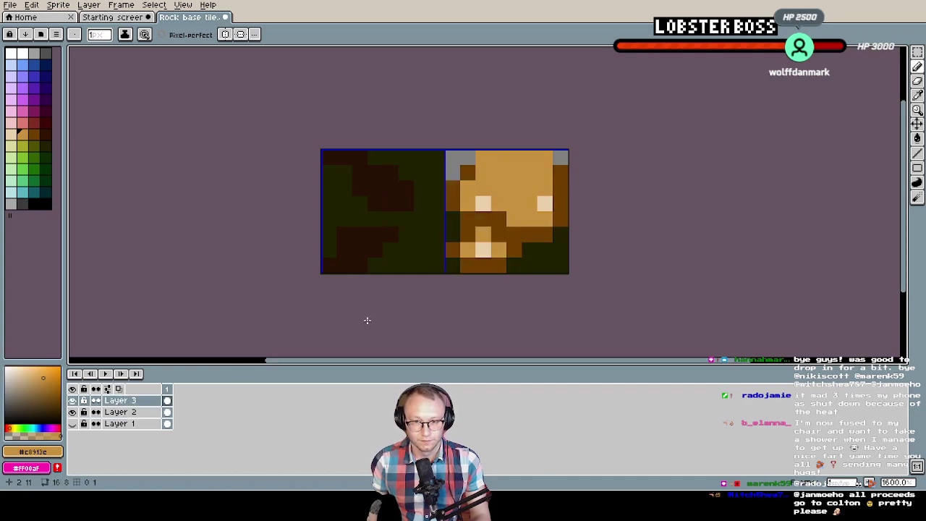
{"action": "left_click", "coordinate": [498, 217], "text": "alt"}
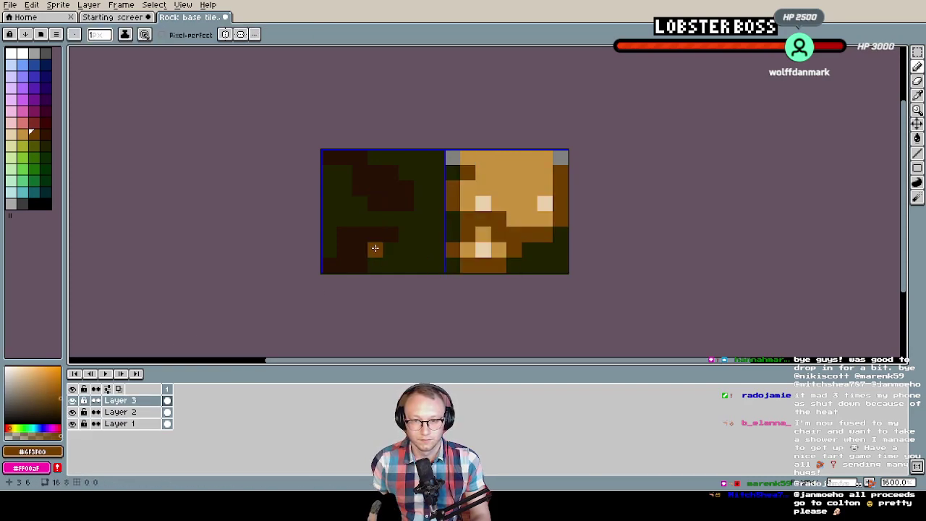
{"action": "left_click", "coordinate": [72, 411]}
{"action": "left_click", "coordinate": [72, 423]}
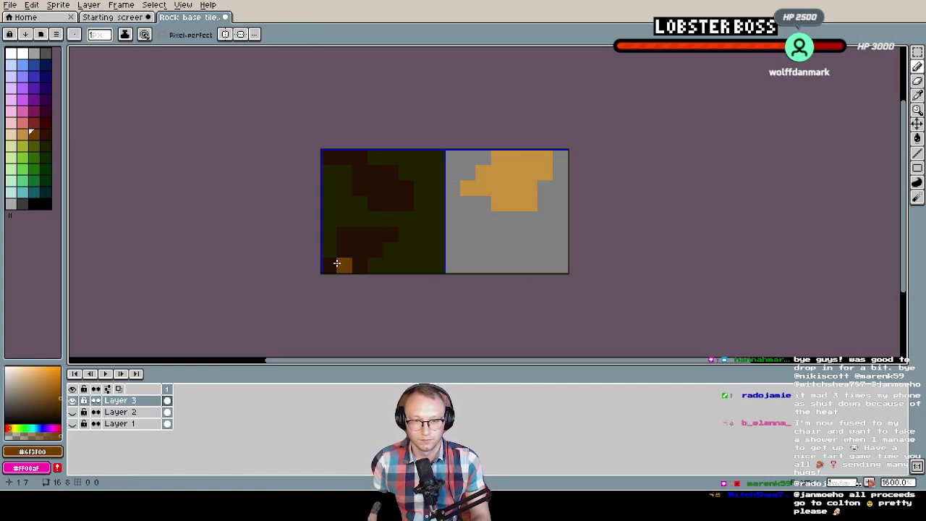
{"action": "mouse_move", "coordinate": [482, 202]}
{"action": "left_mouse_down"}
{"action": "mouse_move", "coordinate": [498, 215]}
{"action": "mouse_move", "coordinate": [532, 217]}
{"action": "mouse_move", "coordinate": [558, 153]}
{"action": "mouse_move", "coordinate": [558, 174]}
{"action": "left_mouse_up"}
{"action": "left_click", "coordinate": [483, 158]}
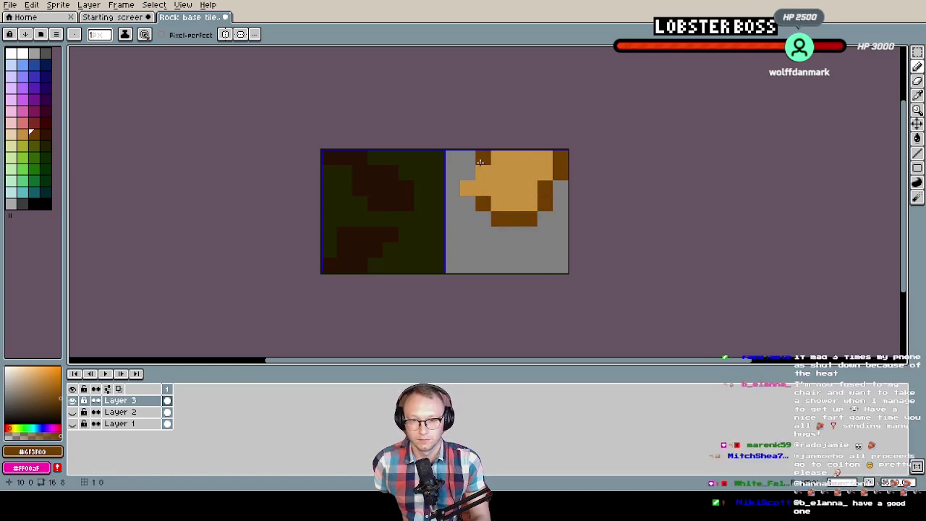
{"action": "left_click", "coordinate": [467, 172]}
{"action": "left_click", "coordinate": [452, 188]}
{"action": "left_click", "coordinate": [467, 203]}
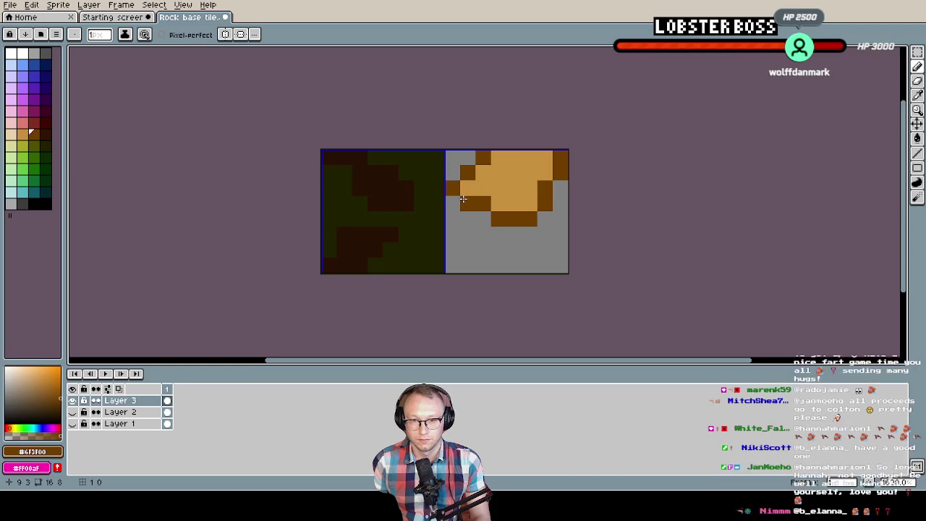
Move the outlined rock on the right-hand tile up by one pixel
{"action": "key", "text": "m"}
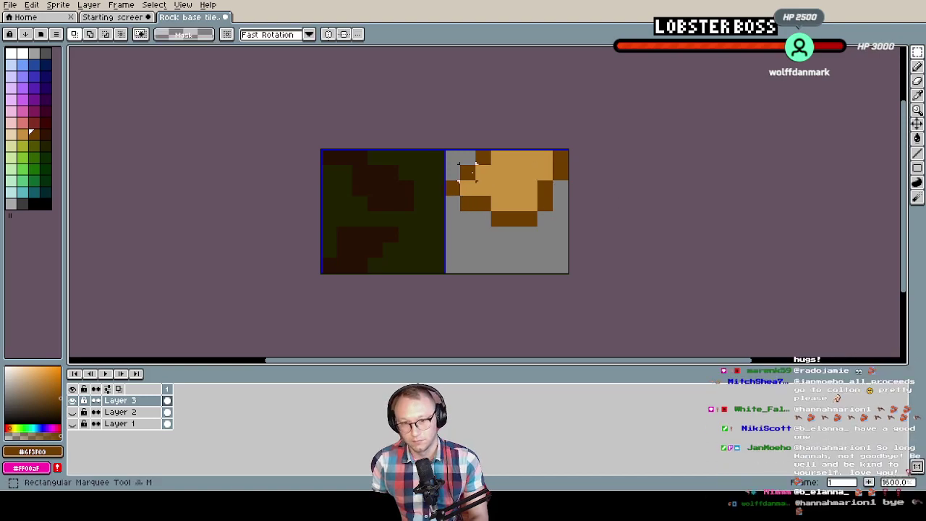
{"action": "left_click_drag", "start_coordinate": [448, 151], "coordinate": [568, 230]}
{"action": "left_click_drag", "start_coordinate": [517, 209], "coordinate": [518, 193]}
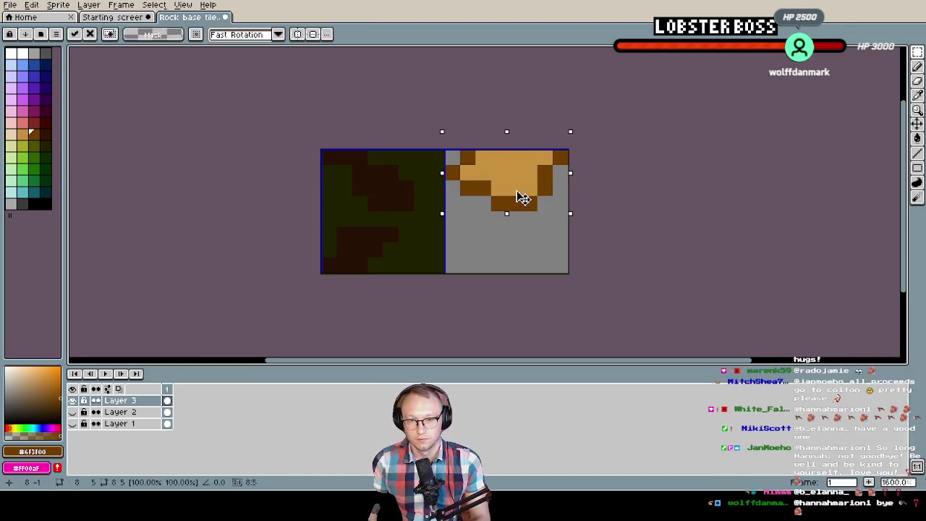
{"action": "left_click", "coordinate": [527, 226]}
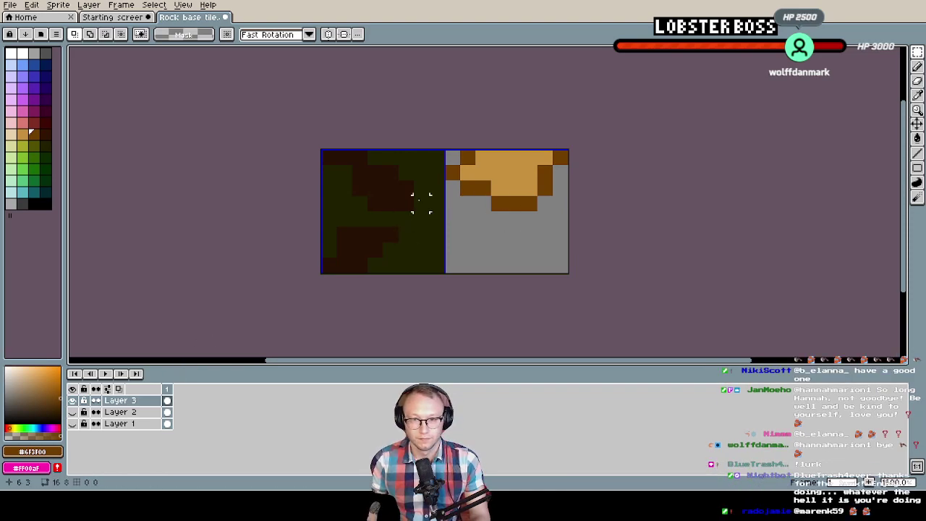
Paint cream highlights sampled from Layer 2 along the rock's lower inner edge: two pixels at left and three in the row beneath
{"action": "key", "text": "ctrl+z"}
{"action": "left_click", "coordinate": [482, 251], "text": "alt"}
{"action": "key", "text": "ctrl+y"}
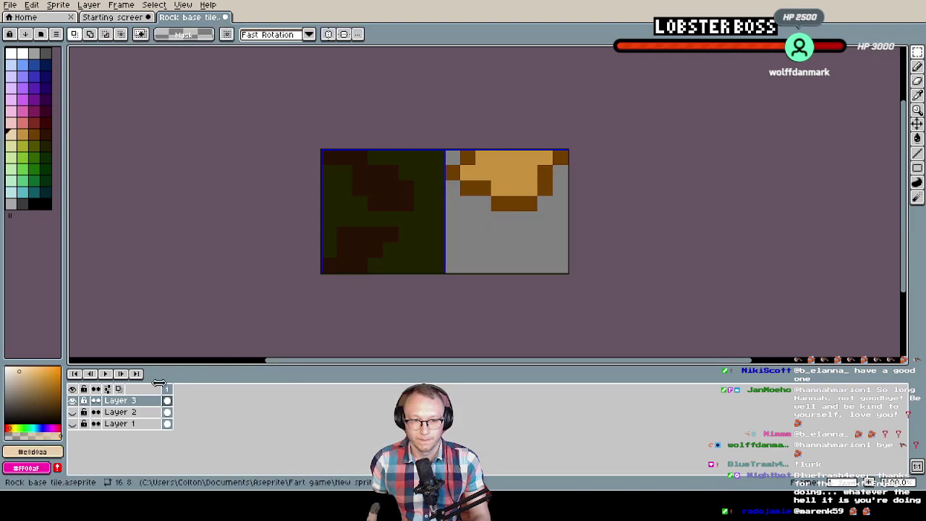
{"action": "key", "text": "b"}
{"action": "left_click", "coordinate": [529, 188]}
{"action": "left_click", "coordinate": [483, 172]}
{"action": "left_click", "coordinate": [467, 172]}
{"action": "left_click", "coordinate": [545, 158]}
{"action": "left_click", "coordinate": [561, 172]}
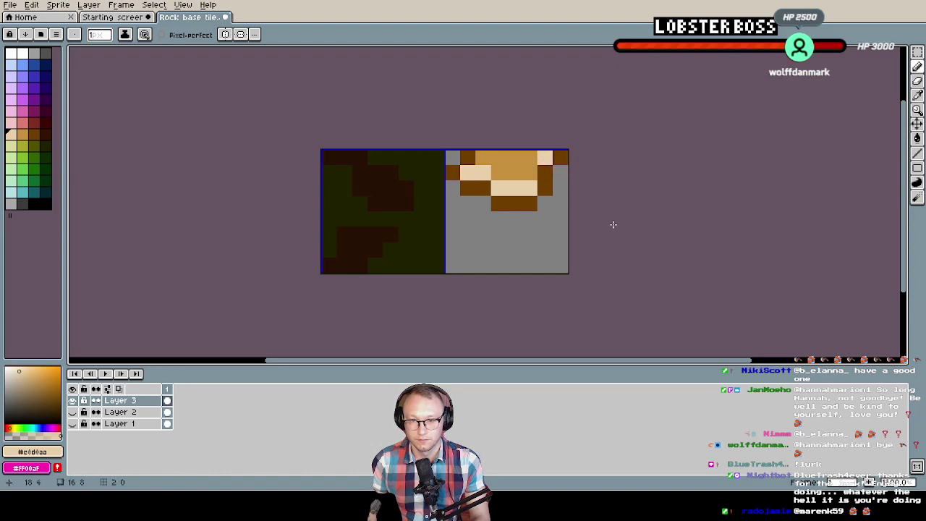
{"action": "key", "text": "ctrl+z"}
{"action": "key", "text": "ctrl+z"}
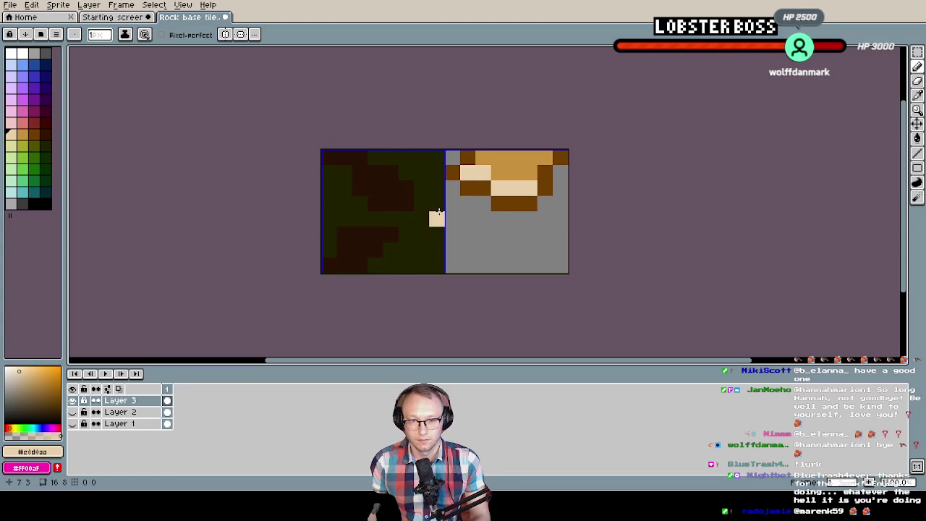
Fill the gaps beside and beneath the rock, down to its lowest row, with dark green #1F2000 sampled from the left-hand tile
{"action": "left_click", "coordinate": [440, 202], "text": "alt"}
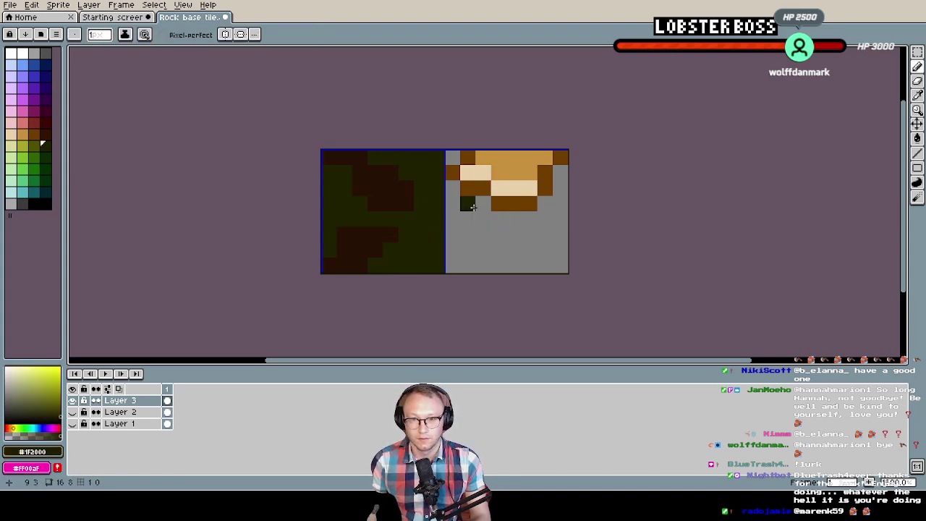
{"action": "left_click_drag", "start_coordinate": [484, 204], "coordinate": [456, 208]}
{"action": "left_click", "coordinate": [453, 188]}
{"action": "left_click", "coordinate": [544, 204]}
{"action": "mouse_move", "coordinate": [558, 190]}
{"action": "left_mouse_down"}
{"action": "mouse_move", "coordinate": [558, 173]}
{"action": "mouse_move", "coordinate": [558, 197]}
{"action": "left_mouse_up"}
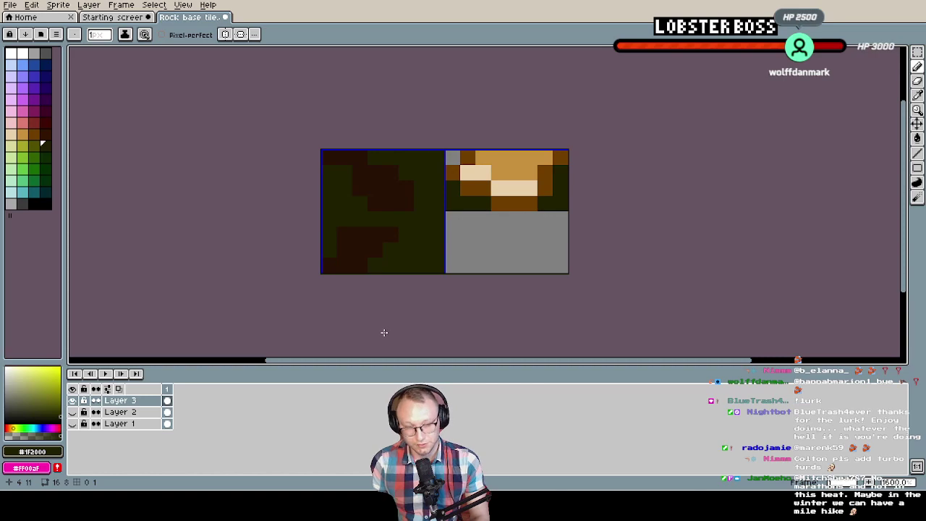
Export the visible layers at 100% as Rock base tile3.png, overwriting the existing file
{"action": "left_click", "coordinate": [10, 5]}
{"action": "left_click", "coordinate": [37, 65]}
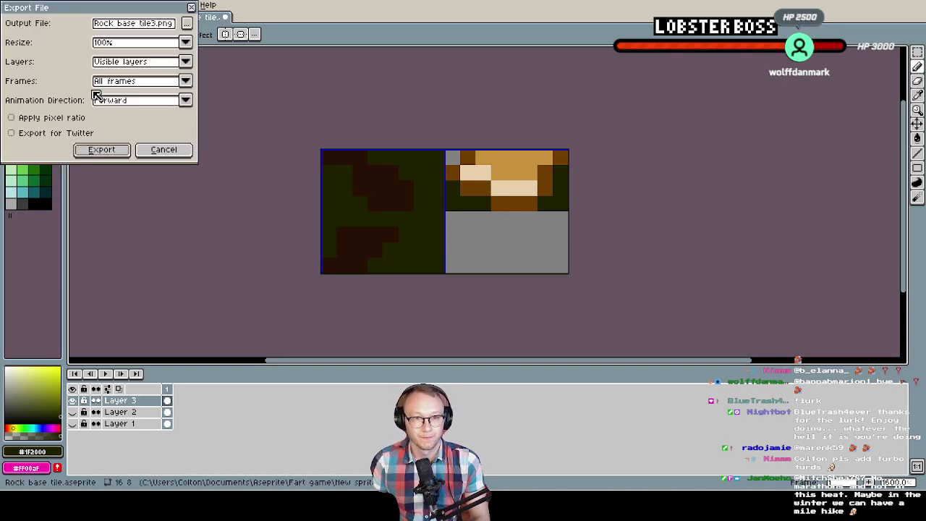
{"action": "left_click", "coordinate": [102, 149]}
{"action": "left_click", "coordinate": [430, 273]}
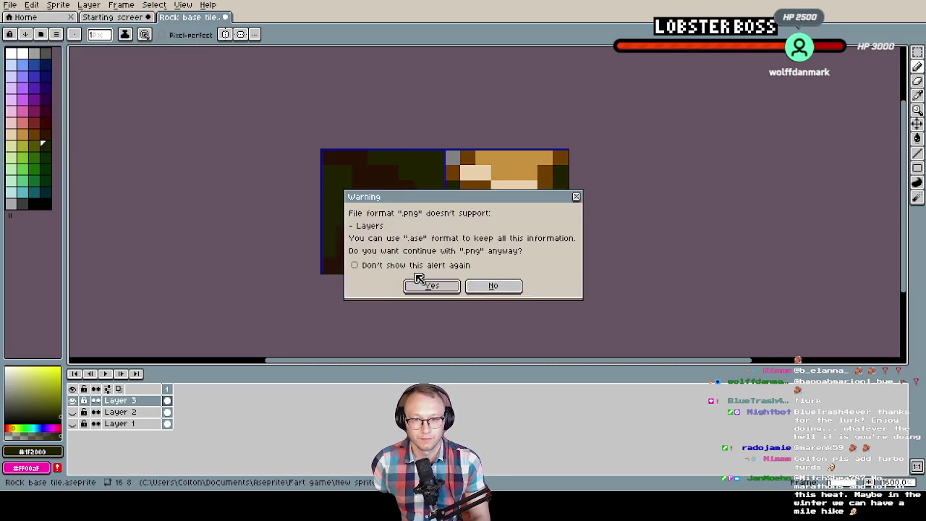
{"action": "left_click", "coordinate": [428, 283]}
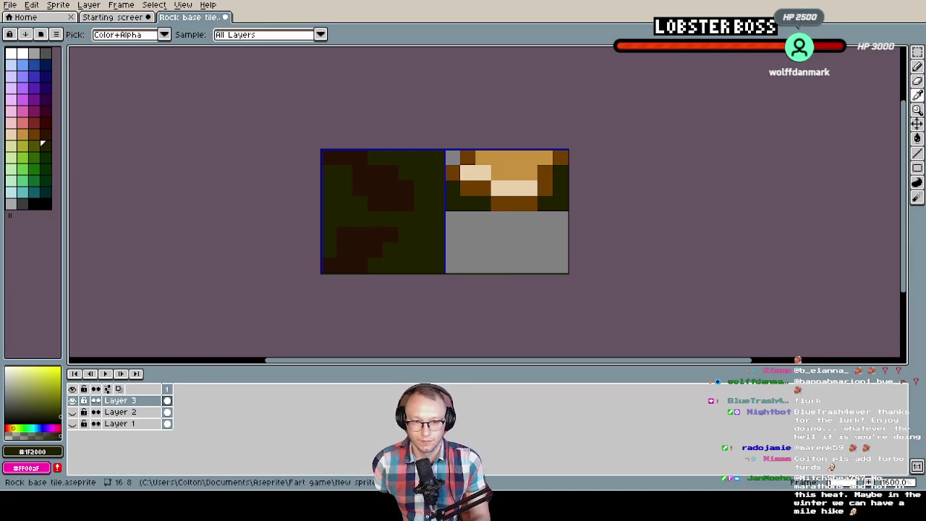
Switch to Tilesetter, delete all existing tiles and import the newly exported rock tile image
{"action": "key", "text": "alt+Tab"}
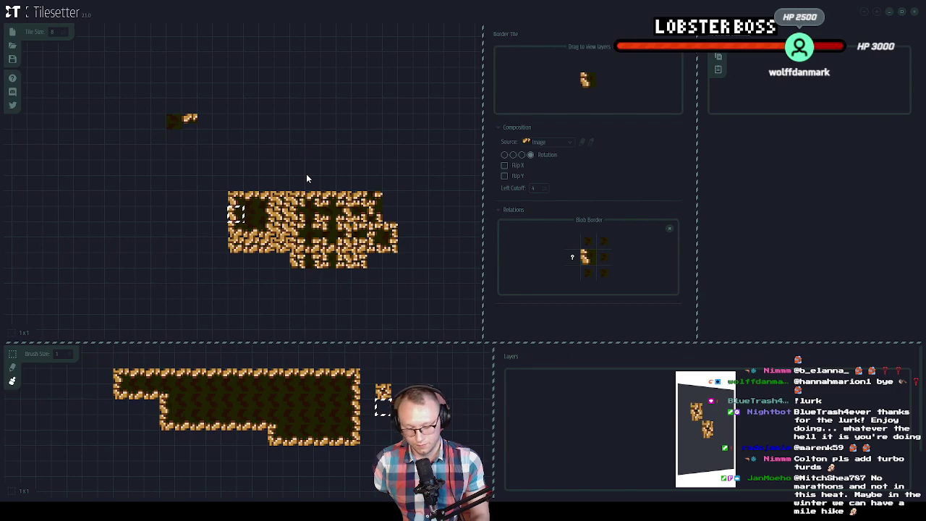
{"action": "left_click_drag", "start_coordinate": [119, 82], "coordinate": [428, 282]}
{"action": "key", "text": "Delete"}
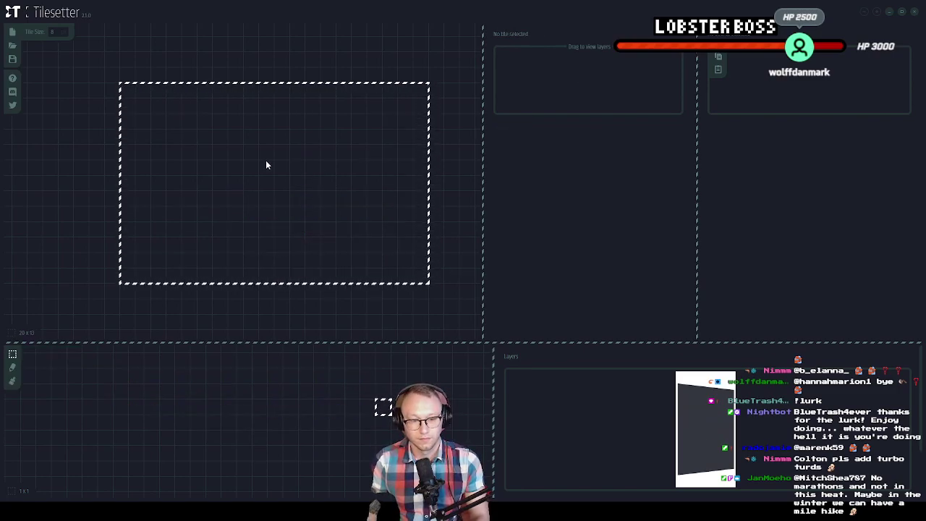
{"action": "right_click", "coordinate": [206, 152]}
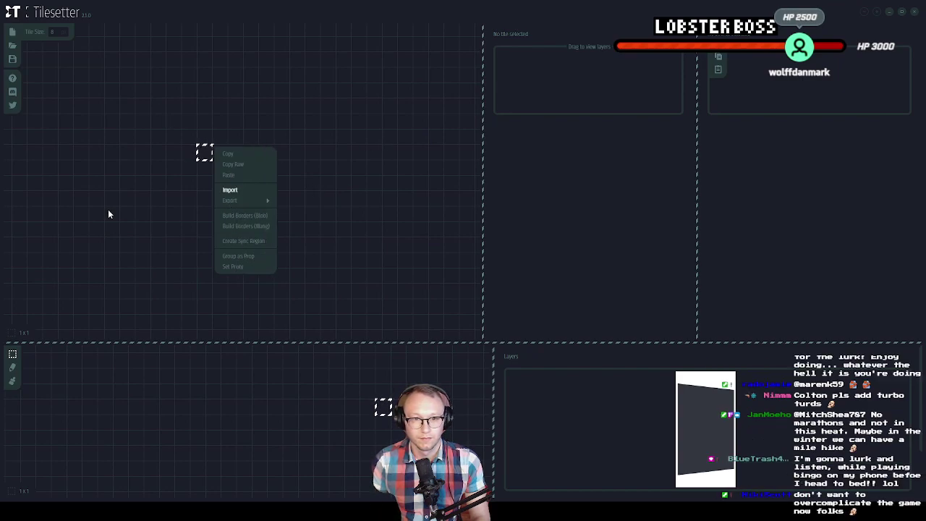
{"action": "left_click", "coordinate": [230, 189]}
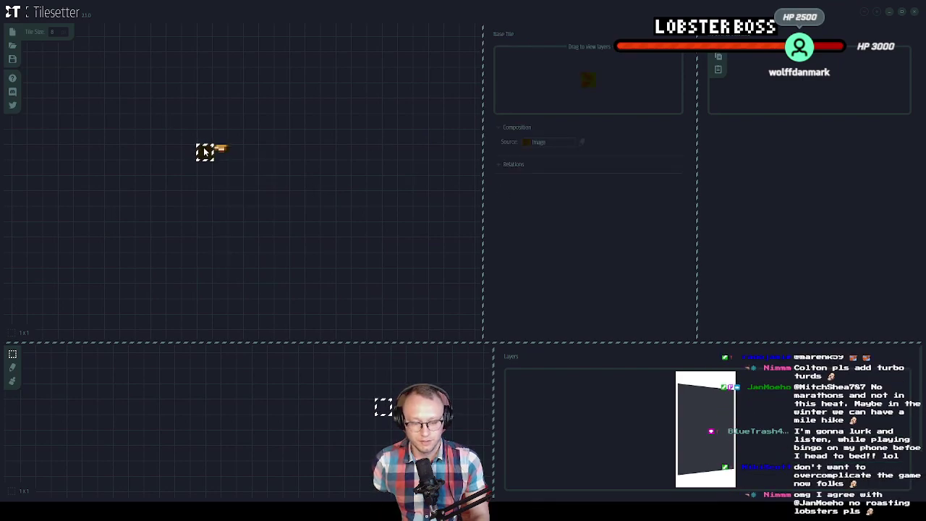
Place a copy of the dark base tile below the imported image and build blob borders around it
{"action": "left_click", "coordinate": [302, 247]}
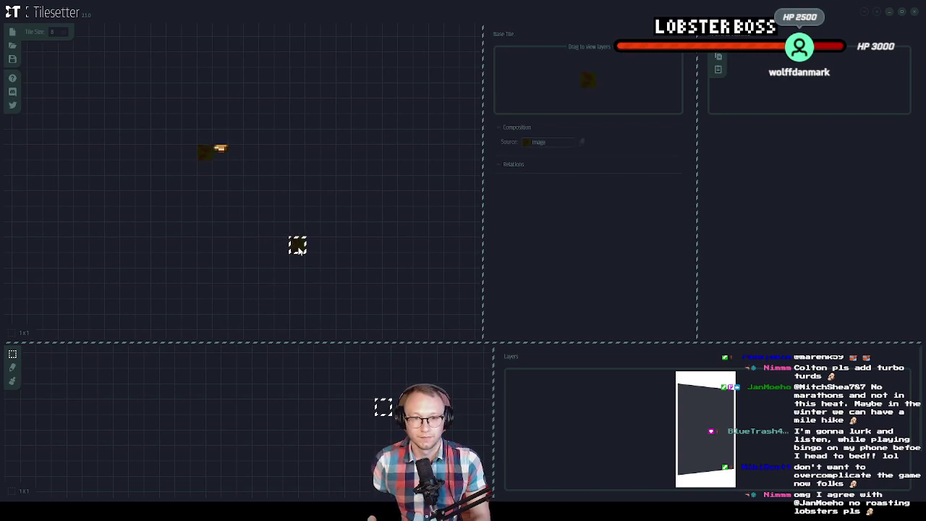
{"action": "right_click", "coordinate": [311, 249]}
{"action": "left_click", "coordinate": [336, 280]}
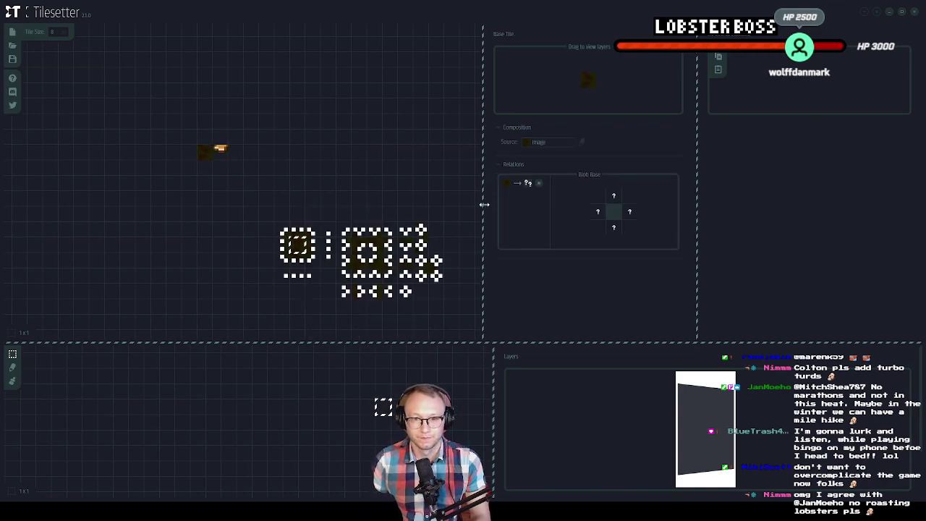
Set the source of the upper, right, lower and left border tiles to the imported rock image
{"action": "left_click", "coordinate": [304, 232]}
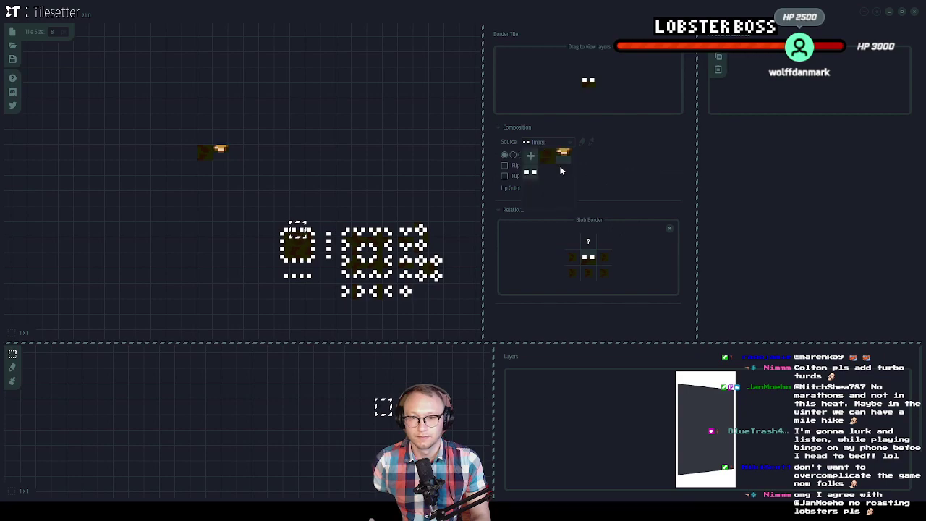
{"action": "left_click", "coordinate": [563, 153]}
{"action": "left_click", "coordinate": [325, 246]}
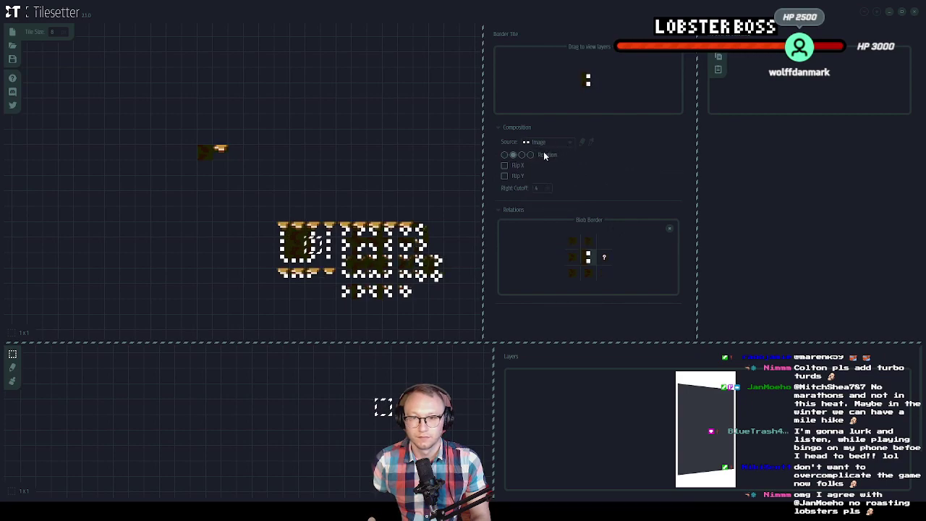
{"action": "left_click", "coordinate": [545, 142]}
{"action": "left_click", "coordinate": [563, 154]}
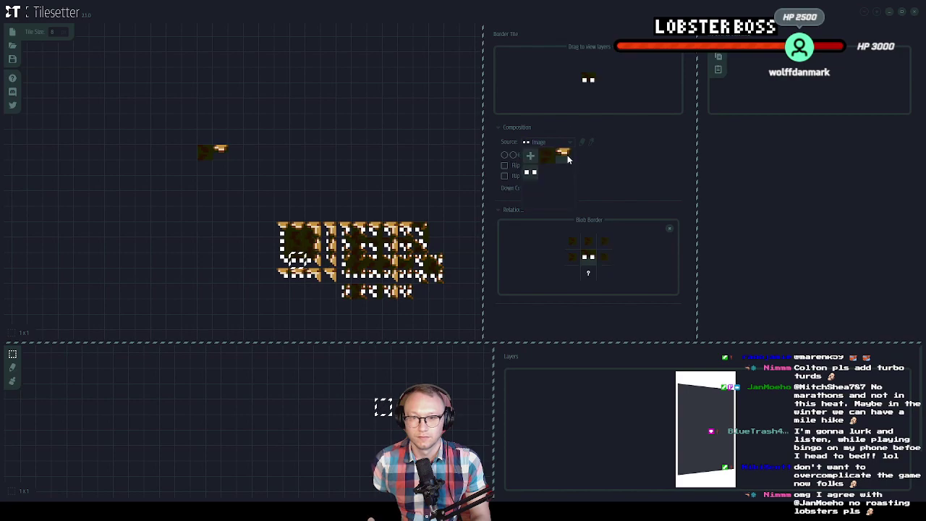
{"action": "left_click", "coordinate": [522, 154]}
{"action": "left_click", "coordinate": [281, 245]}
{"action": "left_click", "coordinate": [547, 142]}
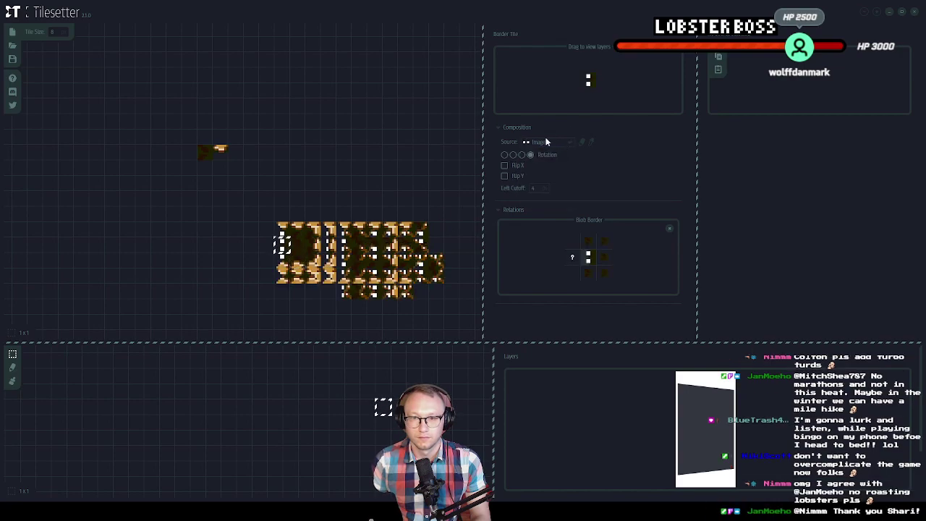
{"action": "left_click", "coordinate": [563, 155]}
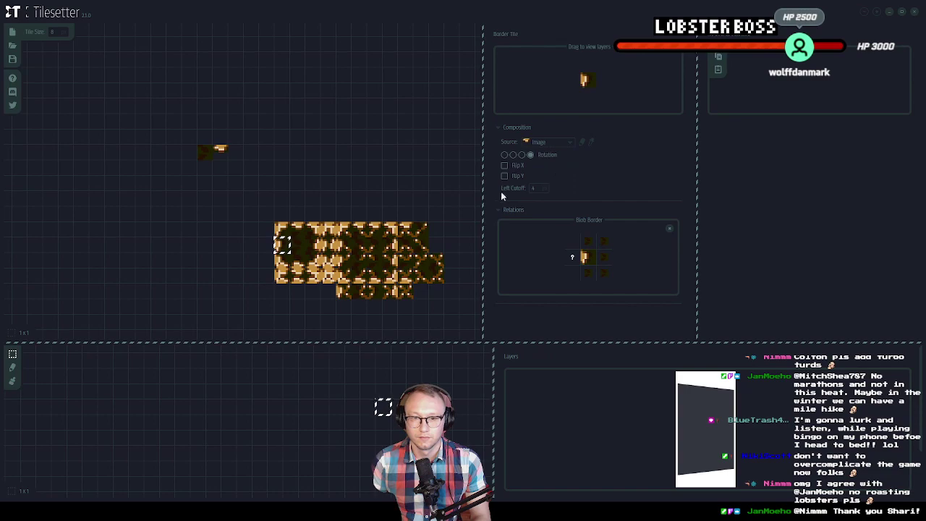
{"action": "left_click", "coordinate": [438, 157]}
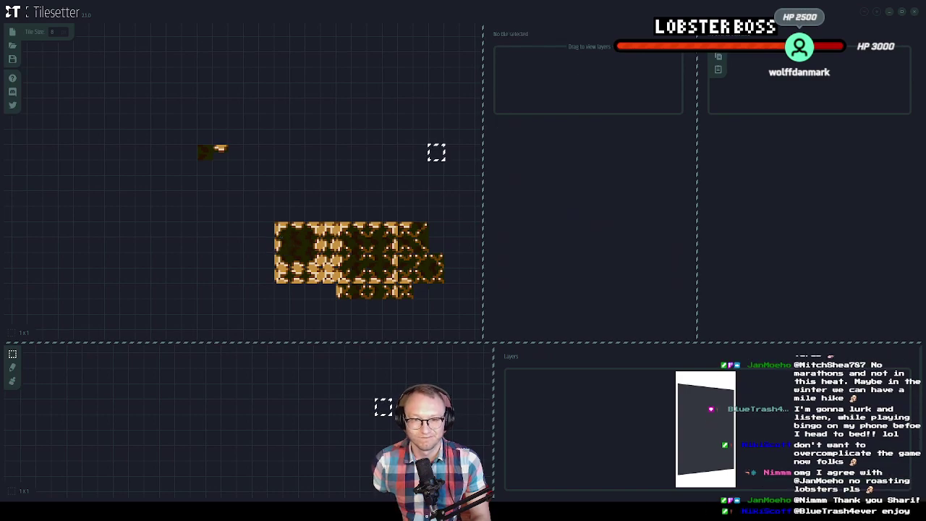
Paint a large connected test area with a stepped upper edge in the map using the new rock tileset's base tile
{"action": "scroll", "coordinate": [403, 304], "scroll_direction": "down", "scroll_amount": 3}
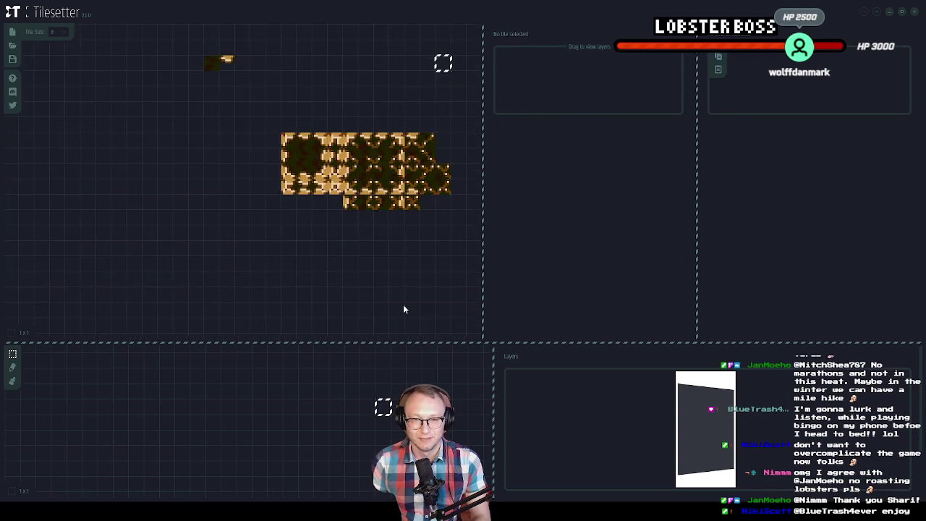
{"action": "left_click", "coordinate": [14, 380]}
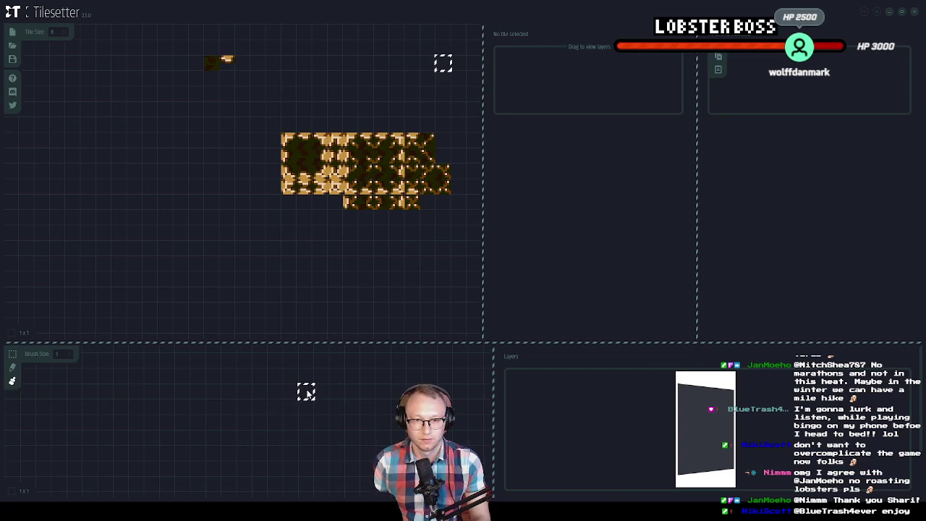
{"action": "left_click", "coordinate": [272, 124]}
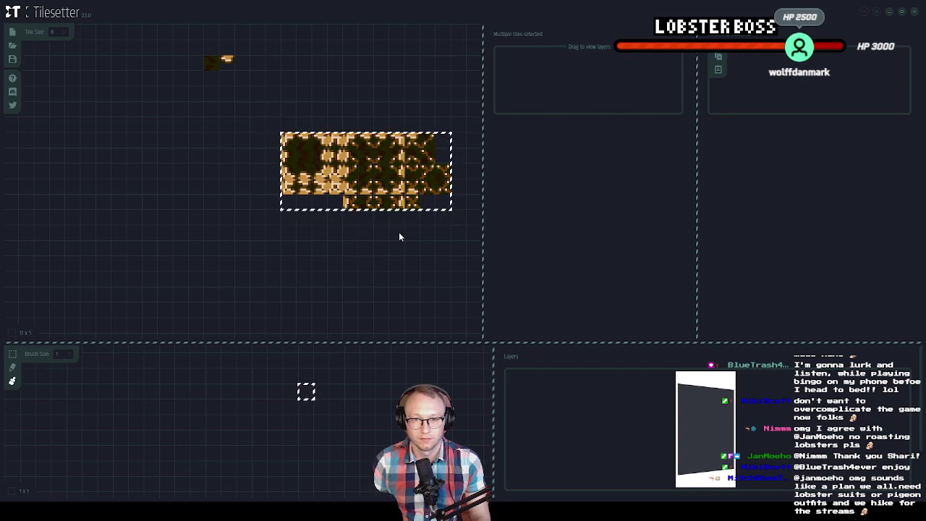
{"action": "left_click", "coordinate": [303, 155]}
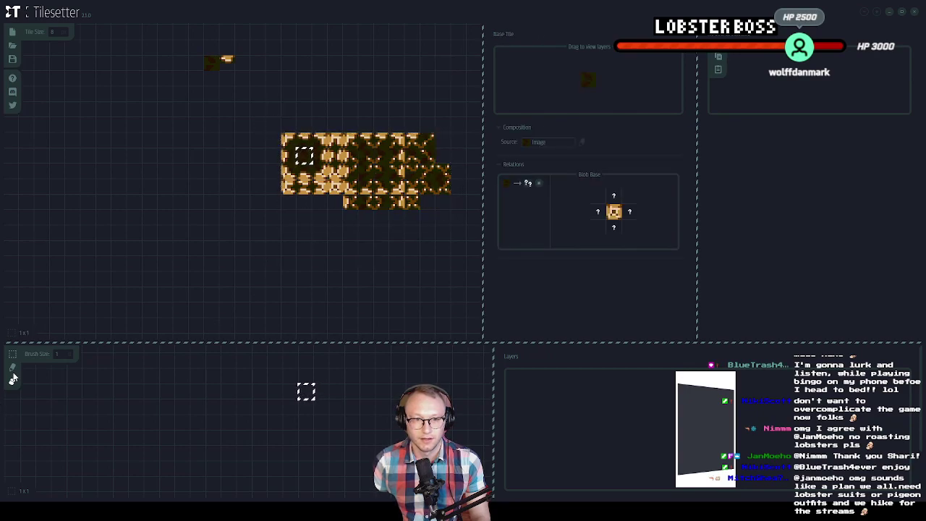
{"action": "mouse_move", "coordinate": [136, 392]}
{"action": "left_mouse_down"}
{"action": "mouse_move", "coordinate": [254, 419]}
{"action": "mouse_move", "coordinate": [152, 432]}
{"action": "mouse_move", "coordinate": [255, 432]}
{"action": "mouse_move", "coordinate": [103, 438]}
{"action": "mouse_move", "coordinate": [334, 440]}
{"action": "mouse_move", "coordinate": [199, 450]}
{"action": "mouse_move", "coordinate": [341, 444]}
{"action": "mouse_move", "coordinate": [342, 457]}
{"action": "mouse_move", "coordinate": [245, 460]}
{"action": "mouse_move", "coordinate": [359, 458]}
{"action": "mouse_move", "coordinate": [346, 436]}
{"action": "mouse_move", "coordinate": [366, 436]}
{"action": "mouse_move", "coordinate": [304, 438]}
{"action": "mouse_move", "coordinate": [279, 420]}
{"action": "mouse_move", "coordinate": [337, 419]}
{"action": "left_mouse_up"}
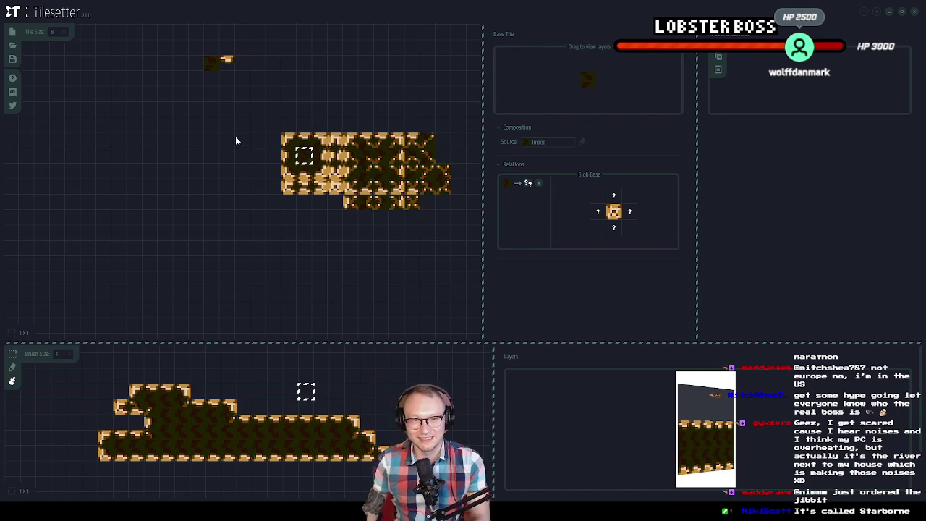
Delete the imported rock image and the entire blob tileset from the tileset area
{"action": "key", "text": "s"}
{"action": "left_click_drag", "start_coordinate": [188, 55], "coordinate": [451, 272]}
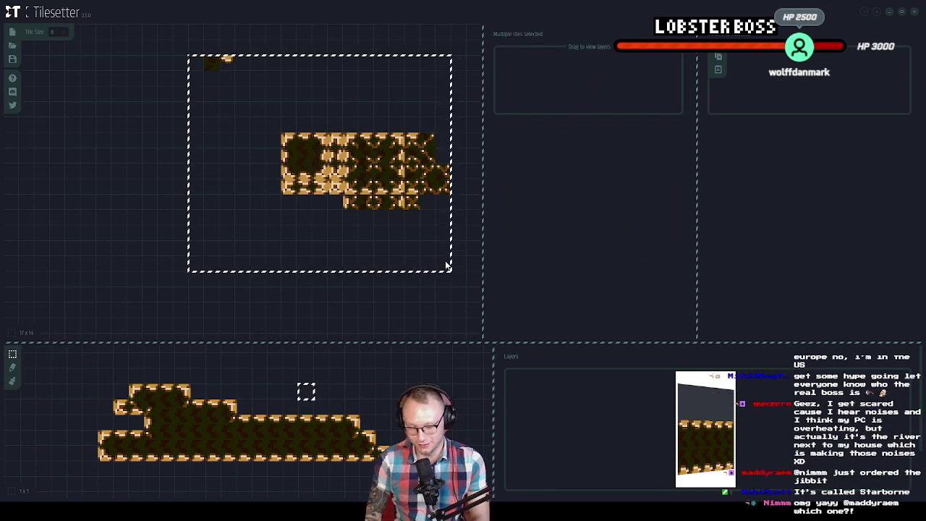
{"action": "key", "text": "Delete"}
{"action": "left_click", "coordinate": [150, 218]}
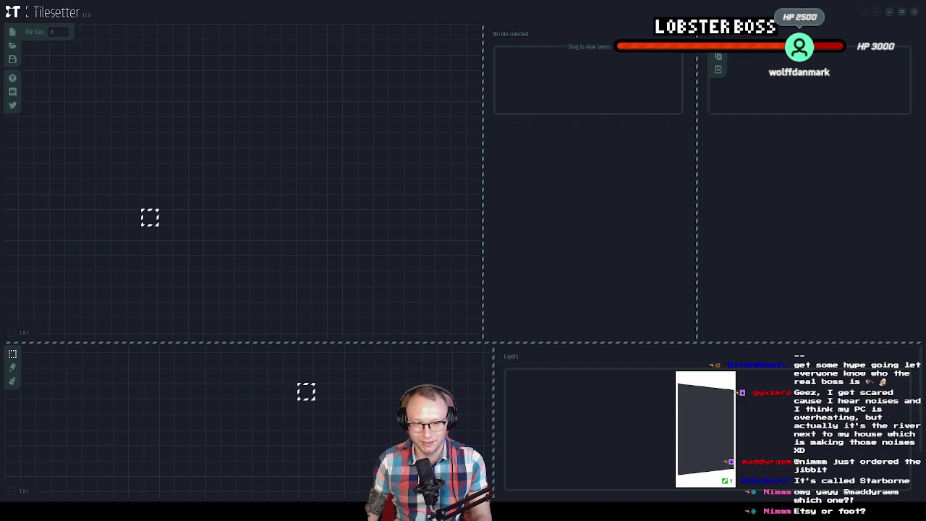
Switch to Aseprite and cut the rock border art from the upper half of the right tile on Layer 3
{"action": "key", "text": "alt+Tab"}
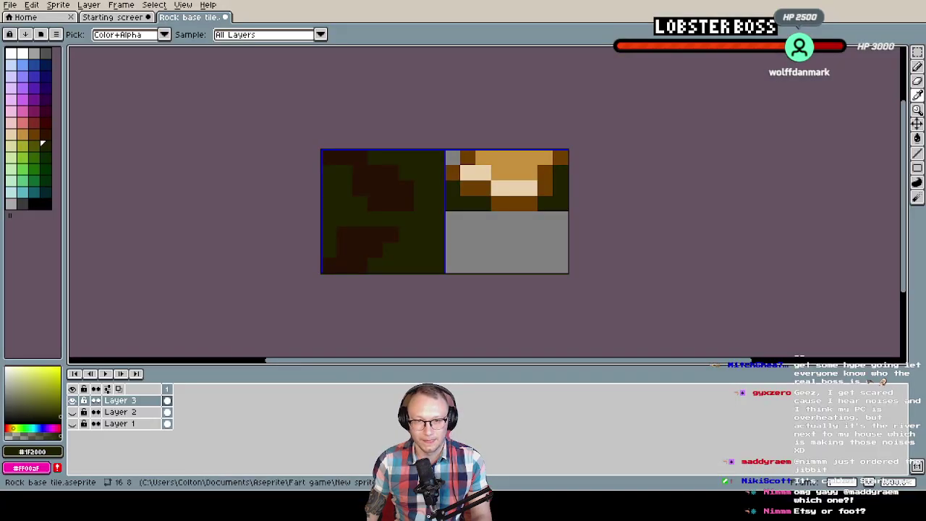
{"action": "key", "text": "m"}
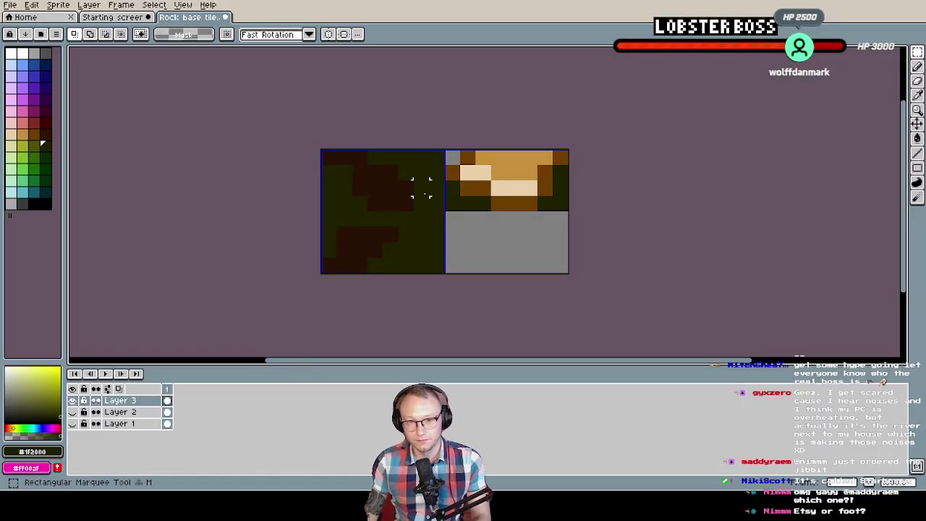
{"action": "mouse_move", "coordinate": [444, 149]}
{"action": "left_mouse_down"}
{"action": "mouse_move", "coordinate": [539, 210]}
{"action": "mouse_move", "coordinate": [570, 211]}
{"action": "left_mouse_up"}
{"action": "key", "text": "ctrl+x"}
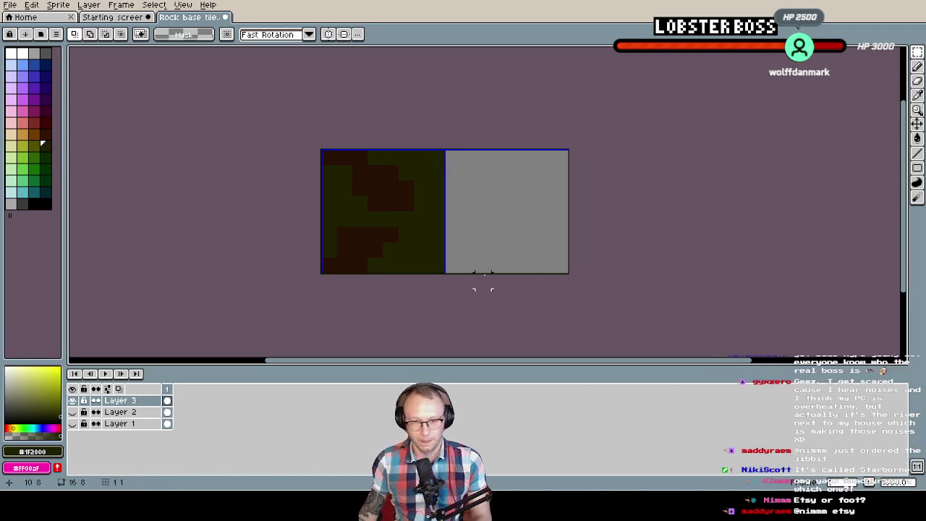
Sample the tan rock colour from Layer 2 and paint two stepped rock shapes along the right tile's upper edge on Layer 3
{"action": "key", "text": "b"}
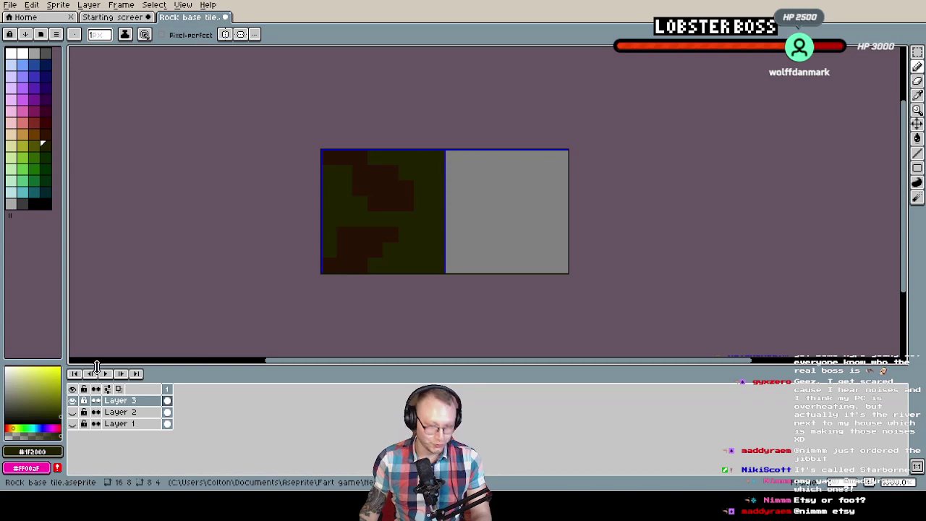
{"action": "left_click", "coordinate": [72, 412]}
{"action": "left_click", "coordinate": [496, 171], "text": "alt"}
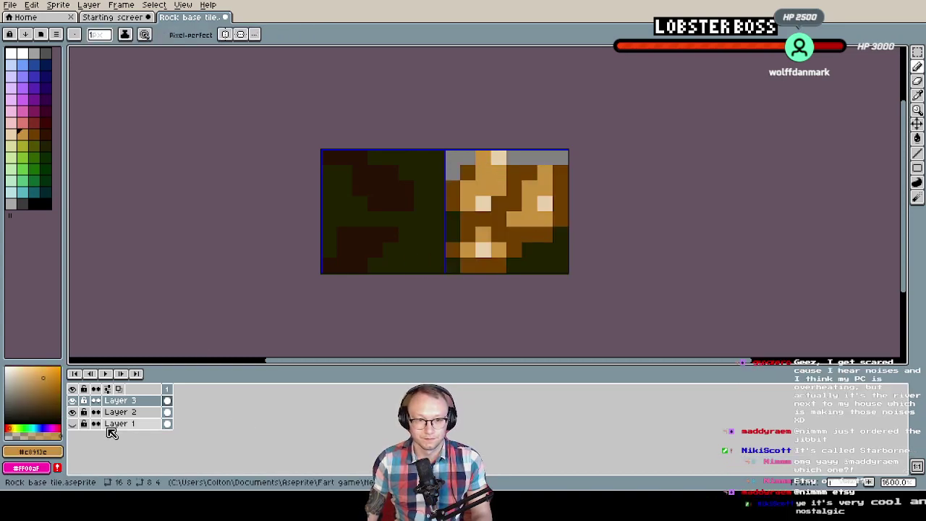
{"action": "left_click", "coordinate": [74, 413]}
{"action": "mouse_move", "coordinate": [482, 159]}
{"action": "left_mouse_down"}
{"action": "mouse_move", "coordinate": [496, 158]}
{"action": "mouse_move", "coordinate": [452, 189]}
{"action": "mouse_move", "coordinate": [495, 168]}
{"action": "left_mouse_up"}
{"action": "left_click", "coordinate": [550, 168]}
{"action": "mouse_move", "coordinate": [550, 168]}
{"action": "left_mouse_down"}
{"action": "mouse_move", "coordinate": [544, 156]}
{"action": "mouse_move", "coordinate": [530, 180]}
{"action": "mouse_move", "coordinate": [535, 189]}
{"action": "left_mouse_up"}
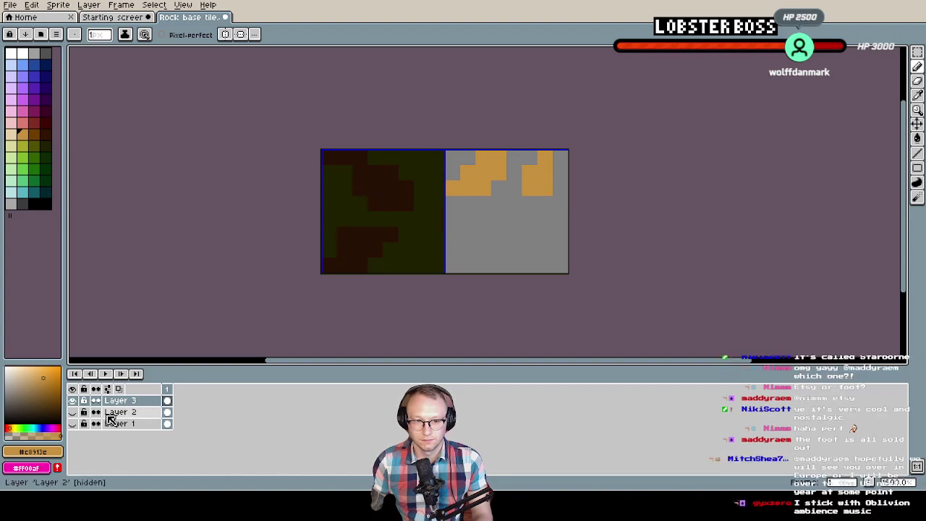
Sample brown #6F3F00 from Layer 2 and paint the shading around, between and below the two tan rocks on Layer 3
{"action": "left_click", "coordinate": [75, 413]}
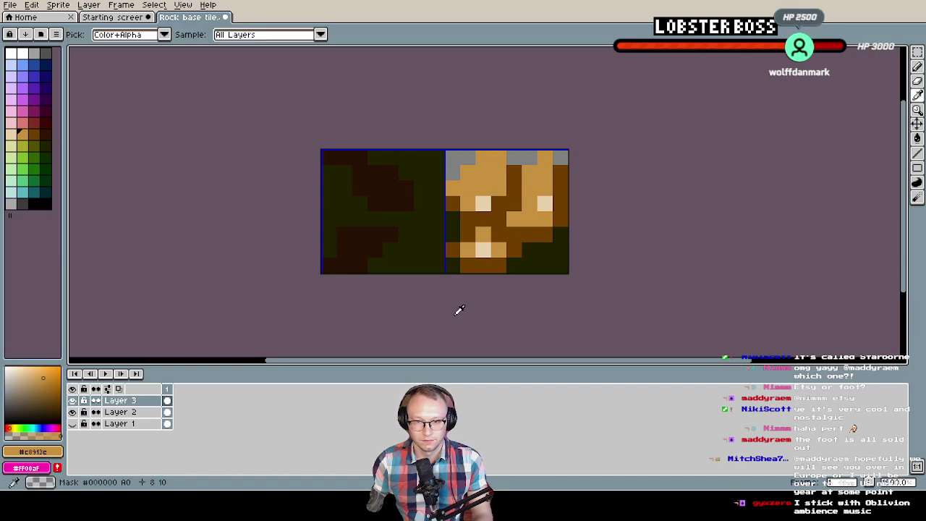
{"action": "left_click", "coordinate": [504, 213], "text": "alt"}
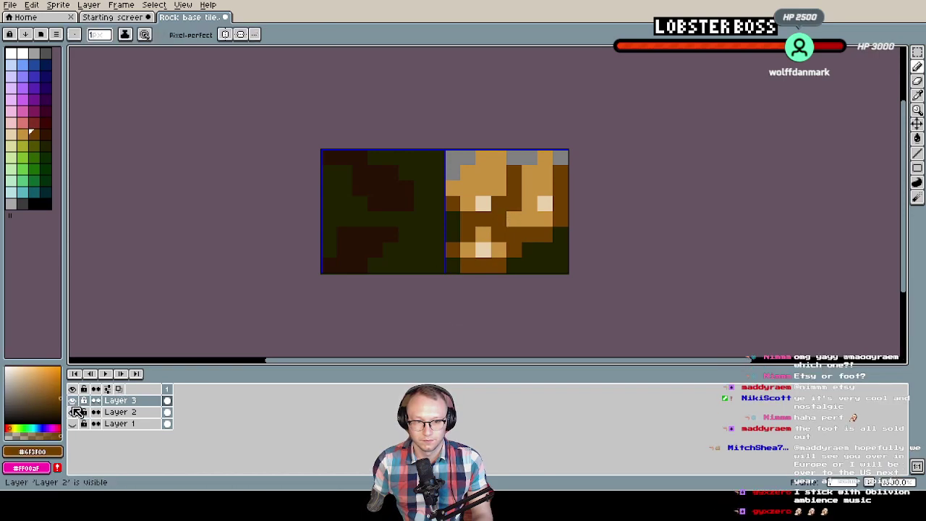
{"action": "left_click", "coordinate": [73, 412]}
{"action": "left_click", "coordinate": [467, 158]}
{"action": "left_click_drag", "start_coordinate": [450, 160], "coordinate": [452, 174]}
{"action": "left_click", "coordinate": [514, 157]}
{"action": "left_click", "coordinate": [530, 157]}
{"action": "mouse_move", "coordinate": [561, 158]}
{"action": "left_mouse_down"}
{"action": "mouse_move", "coordinate": [560, 184]}
{"action": "mouse_move", "coordinate": [518, 168]}
{"action": "mouse_move", "coordinate": [503, 185]}
{"action": "mouse_move", "coordinate": [521, 186]}
{"action": "mouse_move", "coordinate": [371, 238]}
{"action": "mouse_move", "coordinate": [454, 203]}
{"action": "left_mouse_up"}
{"action": "left_click", "coordinate": [499, 188]}
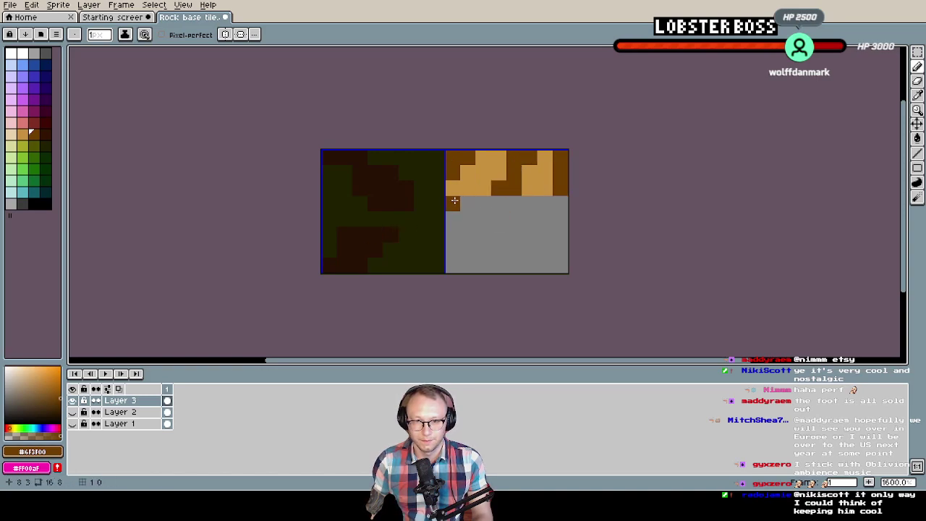
{"action": "left_click", "coordinate": [484, 203]}
{"action": "left_click", "coordinate": [535, 204]}
{"action": "left_click", "coordinate": [546, 203]}
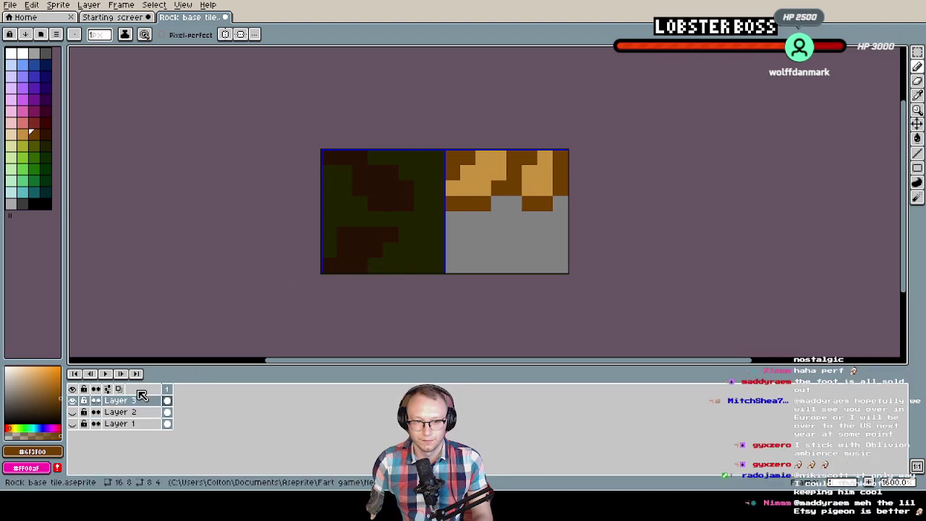
Sample the pale cream from Layer 2 and paint highlights along the lower parts of both rocks on Layer 3
{"action": "left_click", "coordinate": [71, 411]}
{"action": "left_click", "coordinate": [483, 249], "text": "alt"}
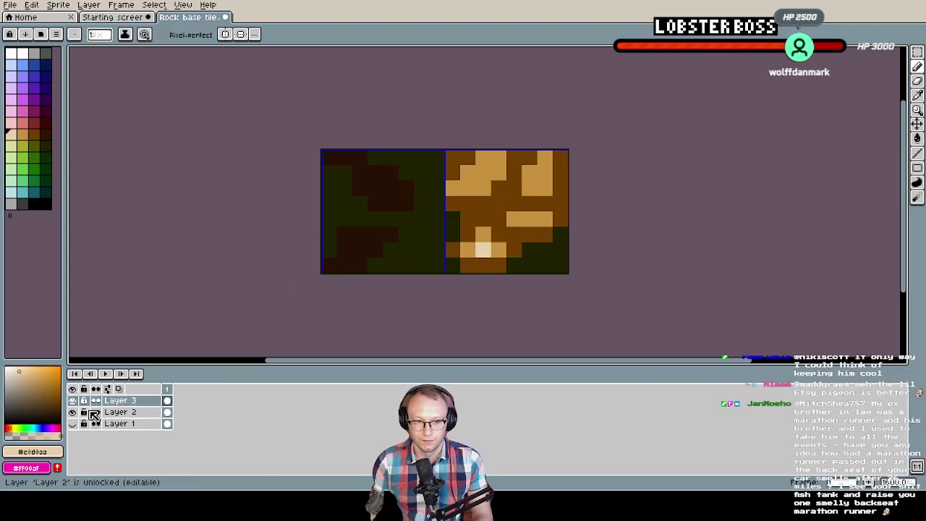
{"action": "left_click", "coordinate": [72, 412]}
{"action": "left_click", "coordinate": [483, 203]}
{"action": "left_click_drag", "start_coordinate": [483, 188], "coordinate": [452, 187]}
{"action": "left_click", "coordinate": [498, 172]}
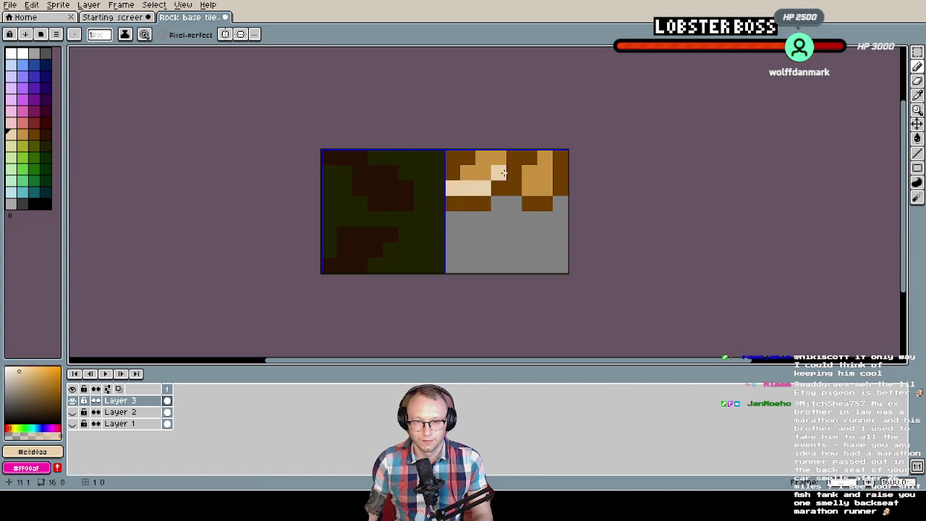
{"action": "left_click_drag", "start_coordinate": [545, 194], "coordinate": [536, 194]}
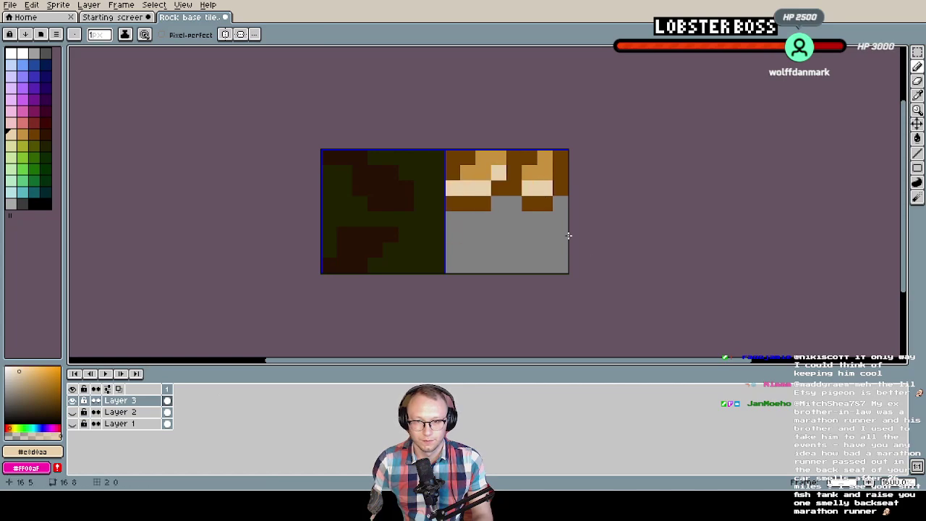
Examine the redrawn rock border at several zoom levels to judge how it reads at small size
{"action": "scroll", "coordinate": [543, 210], "scroll_direction": "down", "scroll_amount": 1}
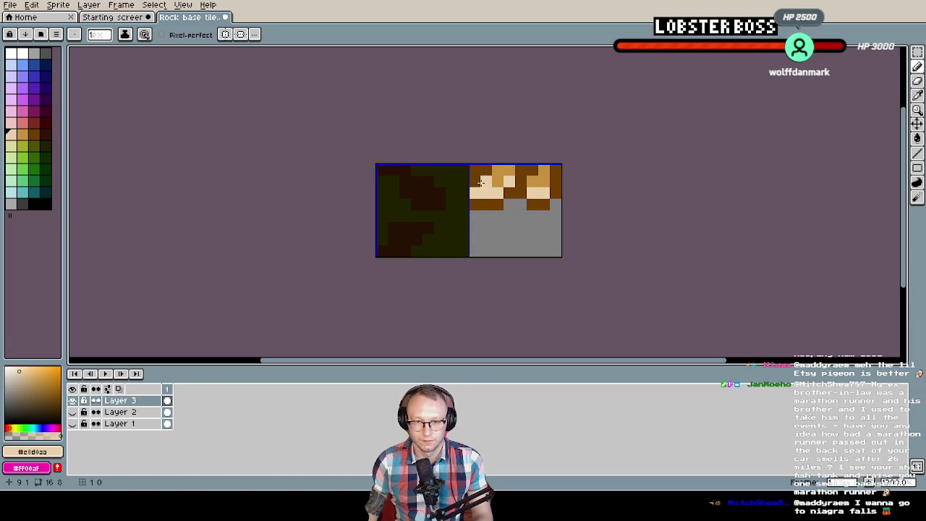
{"action": "scroll", "coordinate": [623, 195], "scroll_direction": "down", "scroll_amount": 2}
{"action": "scroll", "coordinate": [623, 195], "scroll_direction": "up", "scroll_amount": 1}
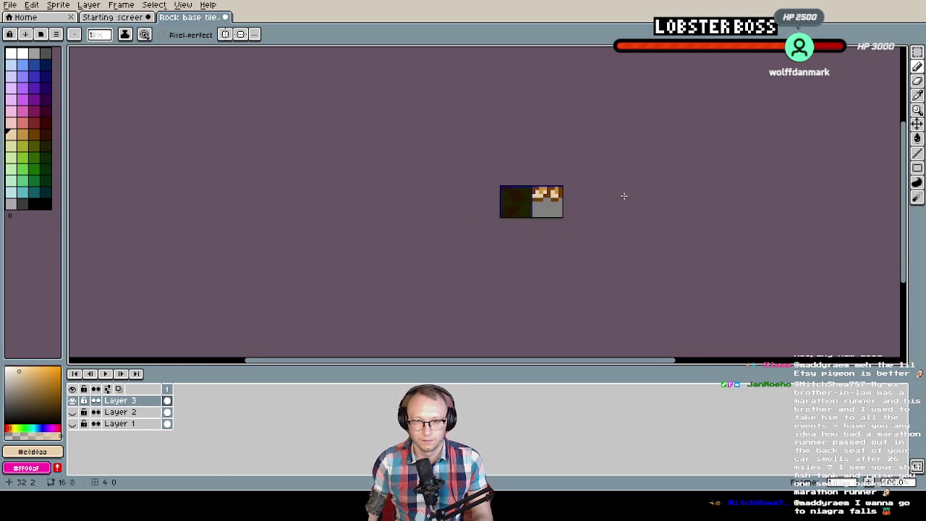
{"action": "key", "text": "ctrl"}
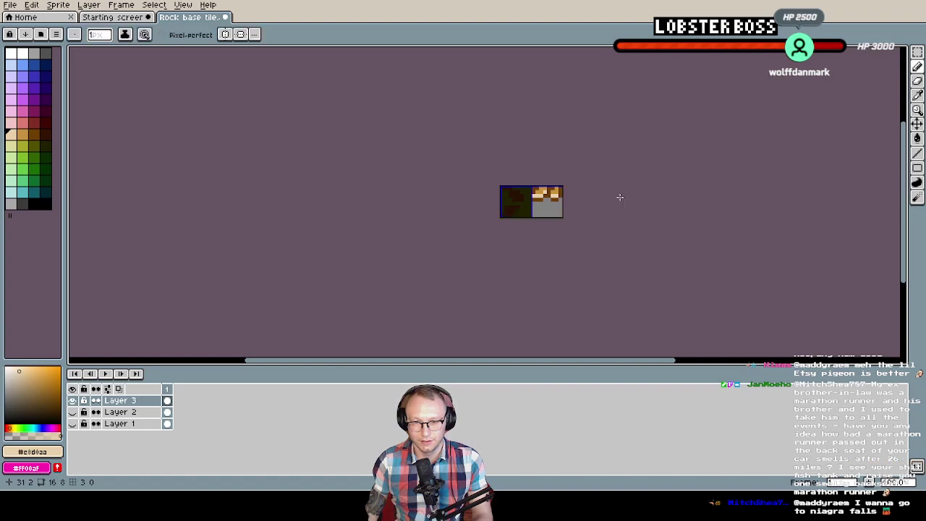
{"action": "left_click_drag", "start_coordinate": [619, 197], "coordinate": [564, 207]}
{"action": "scroll", "coordinate": [564, 209], "scroll_direction": "down", "scroll_amount": 1}
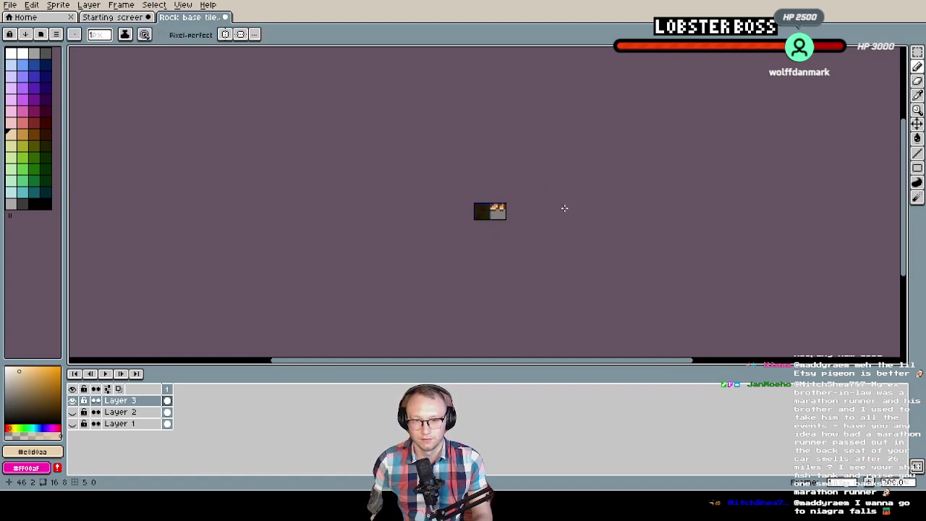
{"action": "scroll", "coordinate": [564, 208], "scroll_direction": "up", "scroll_amount": 2}
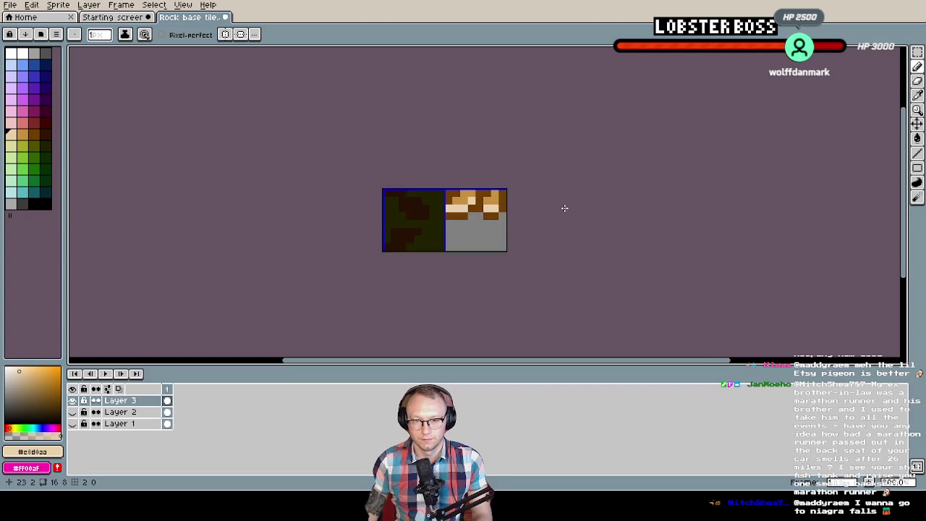
{"action": "scroll", "coordinate": [530, 201], "scroll_direction": "up", "scroll_amount": 3}
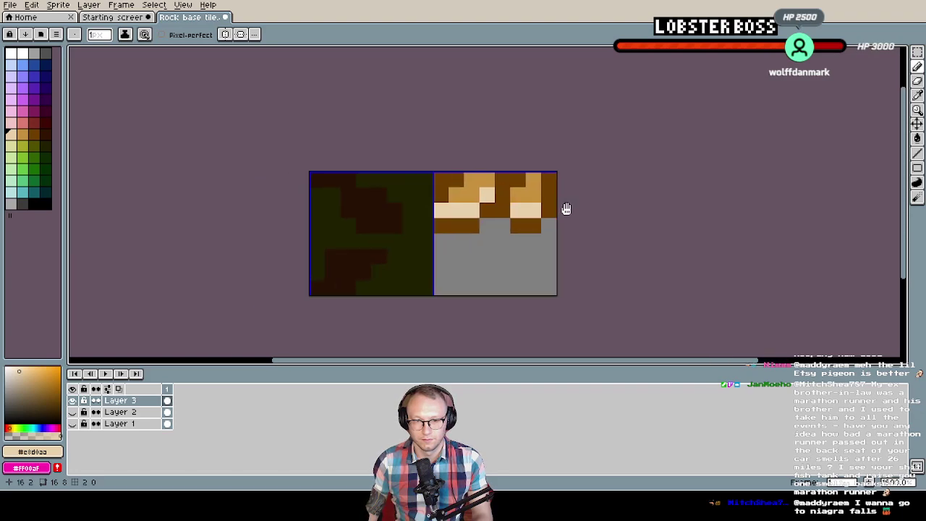
Fill the gaps in the border's bottom pixel row with the base tile's dark green #1F2000
{"action": "left_click", "coordinate": [399, 239], "text": "alt"}
{"action": "left_click_drag", "start_coordinate": [488, 226], "coordinate": [500, 224]}
{"action": "left_click", "coordinate": [548, 224]}
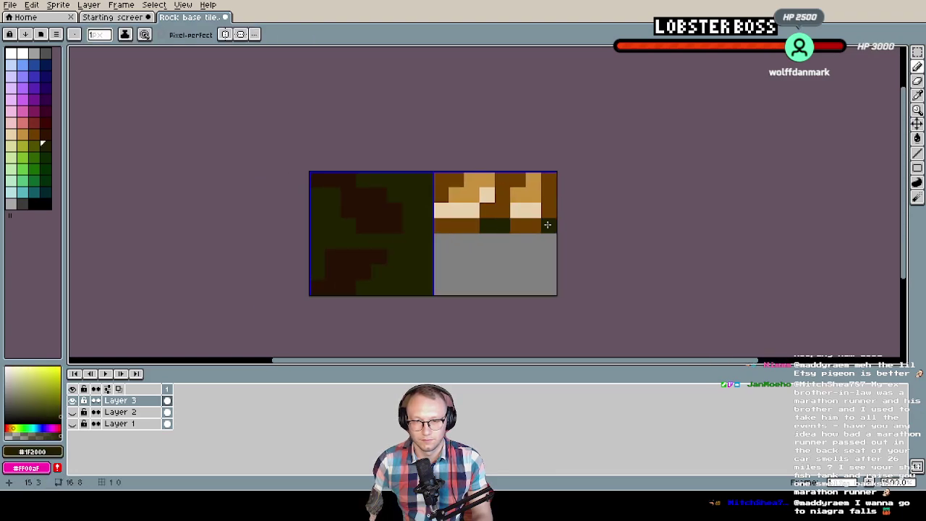
{"action": "scroll", "coordinate": [639, 244], "scroll_direction": "down", "scroll_amount": 1}
{"action": "scroll", "coordinate": [638, 244], "scroll_direction": "up", "scroll_amount": 1}
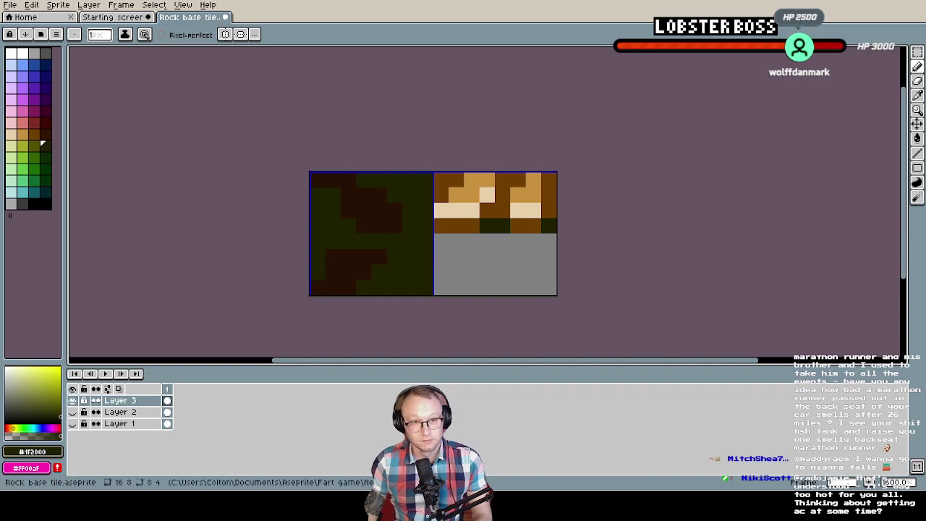
Export the updated rock base tile sprite as an image
{"action": "left_click", "coordinate": [11, 6]}
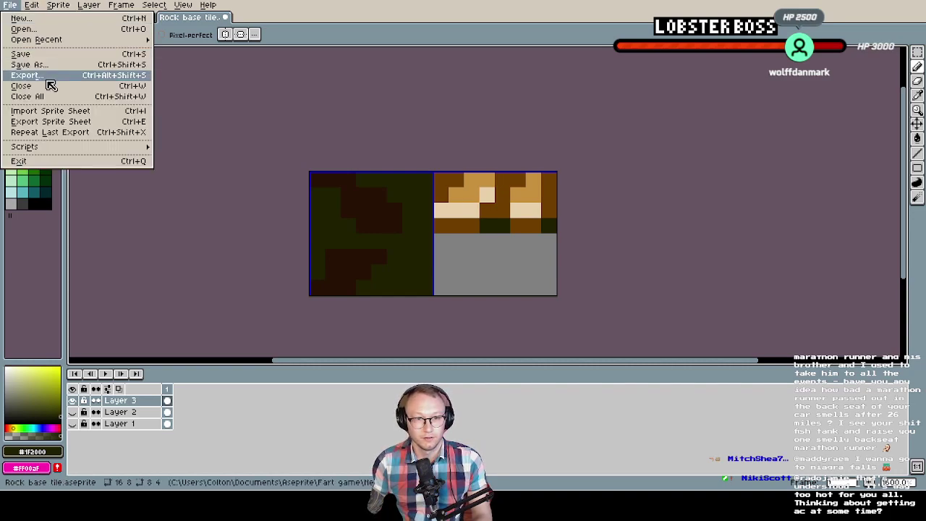
{"action": "left_click", "coordinate": [50, 79]}
{"action": "left_click", "coordinate": [101, 149]}
{"action": "left_click", "coordinate": [420, 271]}
{"action": "left_click", "coordinate": [432, 284]}
Switch to Tilesetter and import the newly exported rock tile image into the empty tileset area
{"action": "key", "text": "i"}
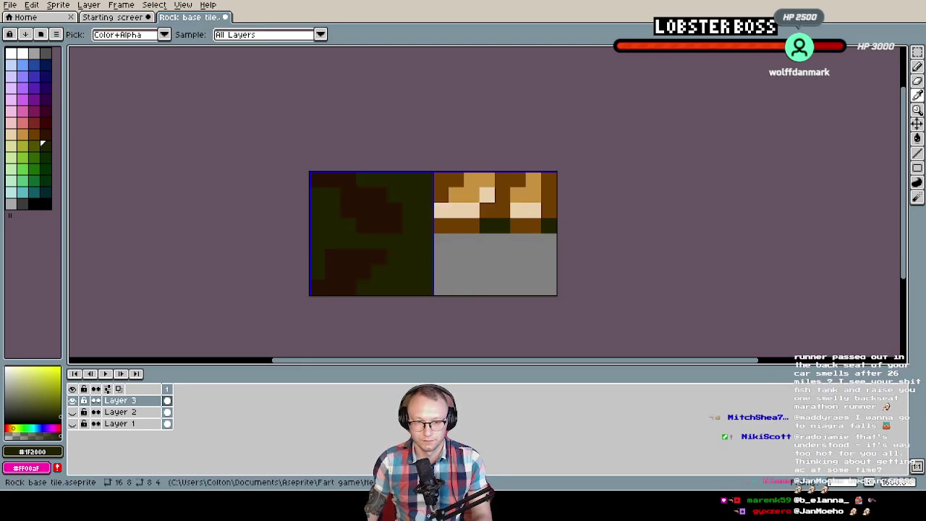
{"action": "key", "text": "alt+Tab"}
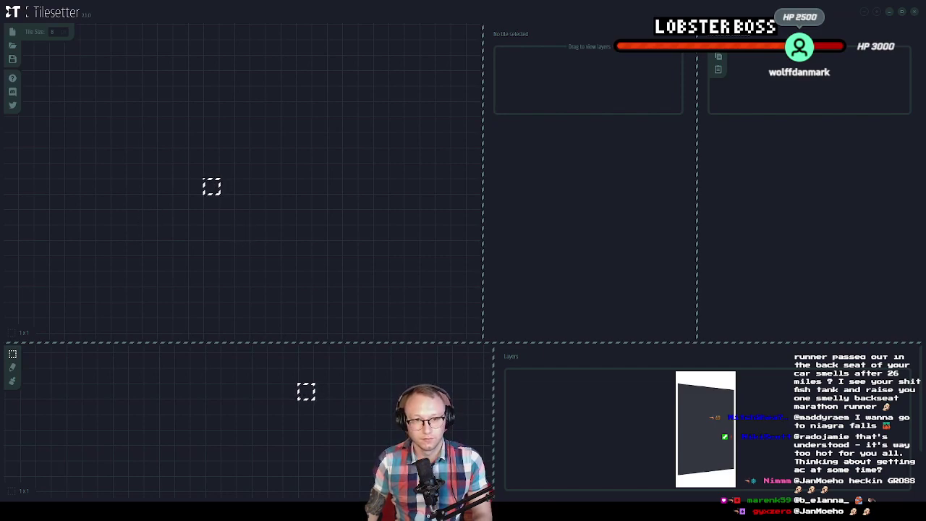
{"action": "right_click", "coordinate": [206, 137]}
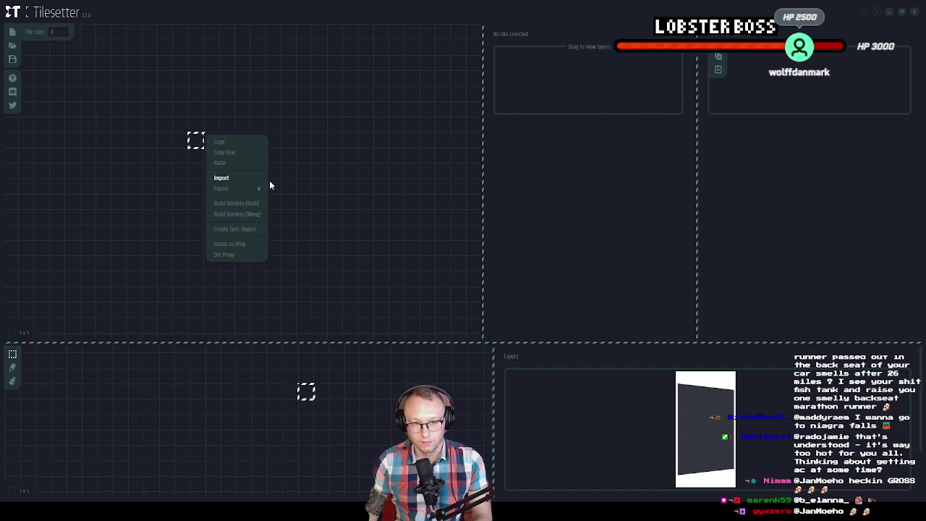
{"action": "left_click", "coordinate": [221, 177]}
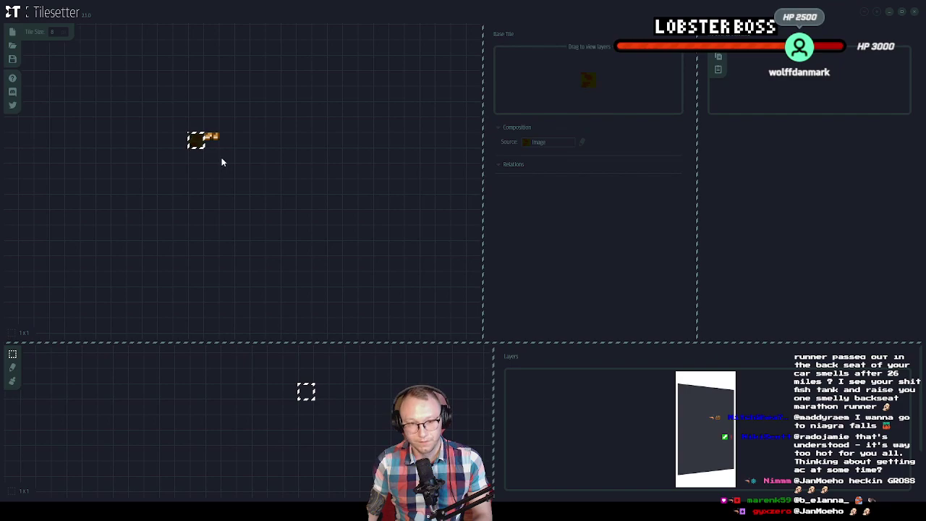
Place a copy of the dark base tile below the imported image and build blob borders around it
{"action": "left_click", "coordinate": [275, 188]}
{"action": "right_click", "coordinate": [275, 188]}
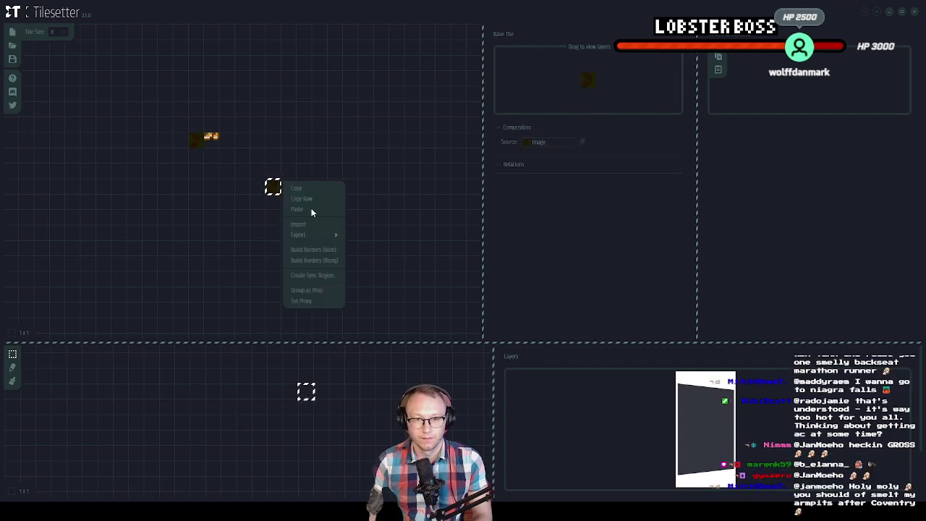
{"action": "left_click", "coordinate": [331, 243]}
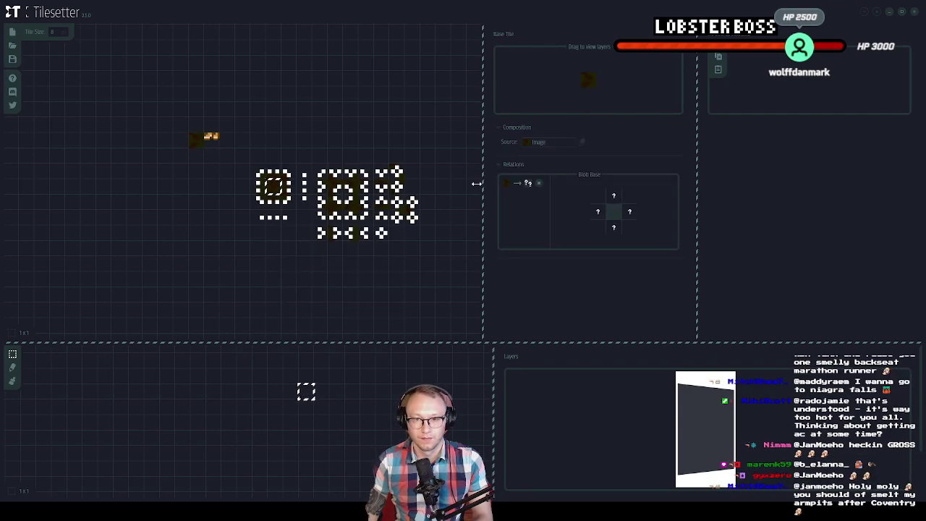
Set the source of the upper, right, lower and left border tiles to the redrawn rock image
{"action": "key", "text": "Up"}
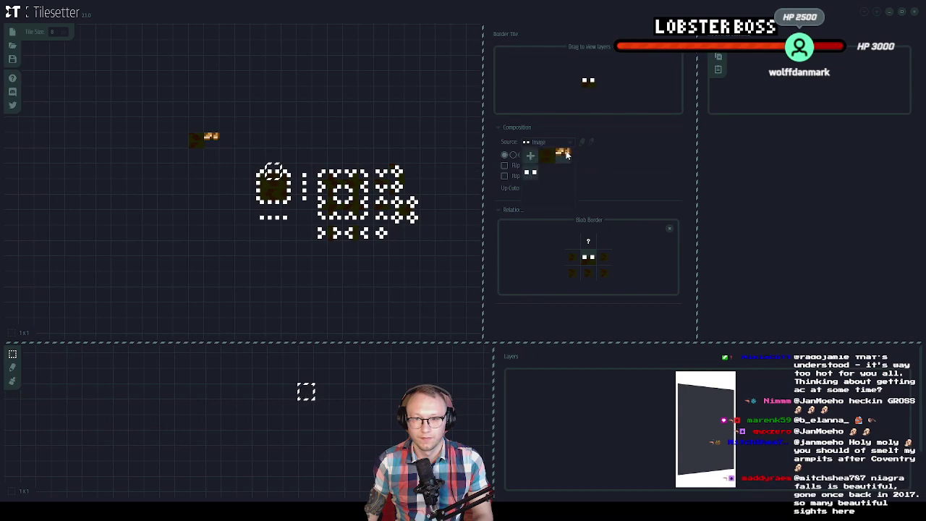
{"action": "left_click", "coordinate": [513, 155]}
{"action": "left_click", "coordinate": [539, 143]}
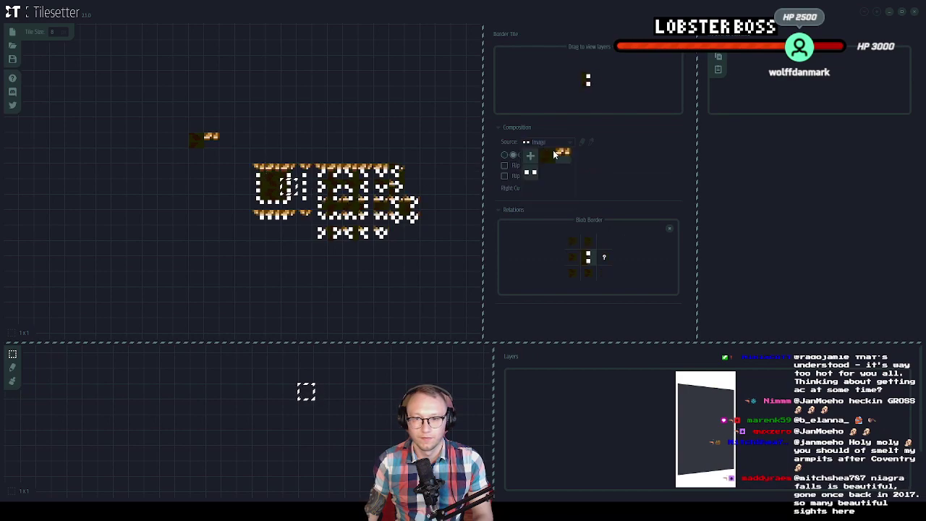
{"action": "left_click", "coordinate": [562, 155]}
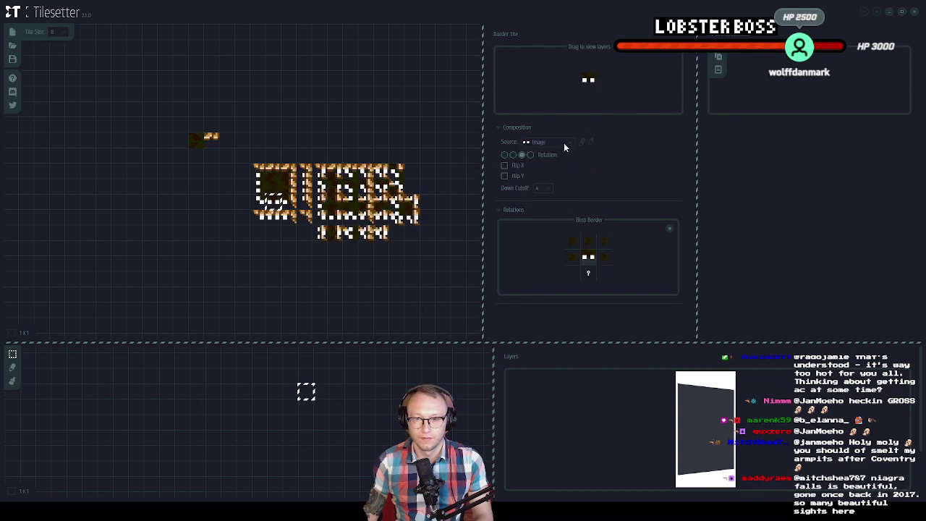
{"action": "left_click", "coordinate": [521, 155]}
{"action": "left_click", "coordinate": [259, 187]}
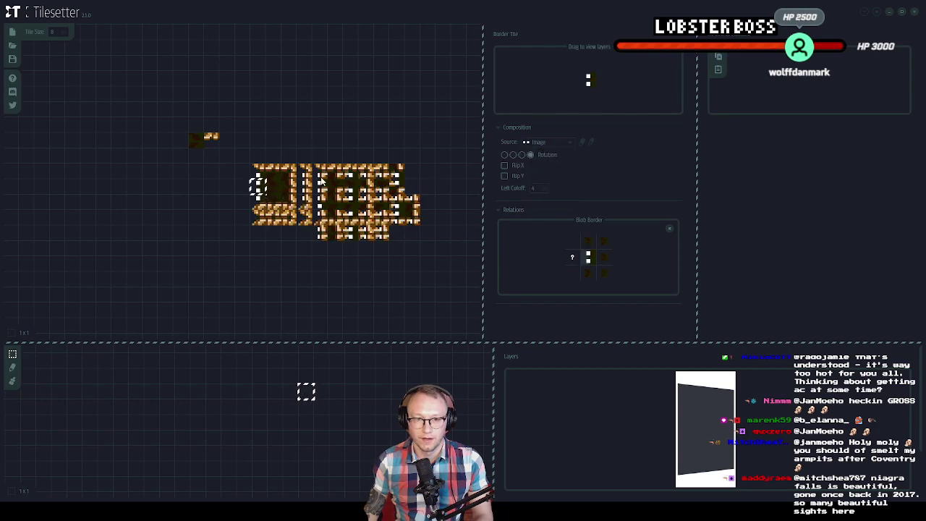
{"action": "left_click", "coordinate": [550, 142]}
{"action": "left_click", "coordinate": [563, 155]}
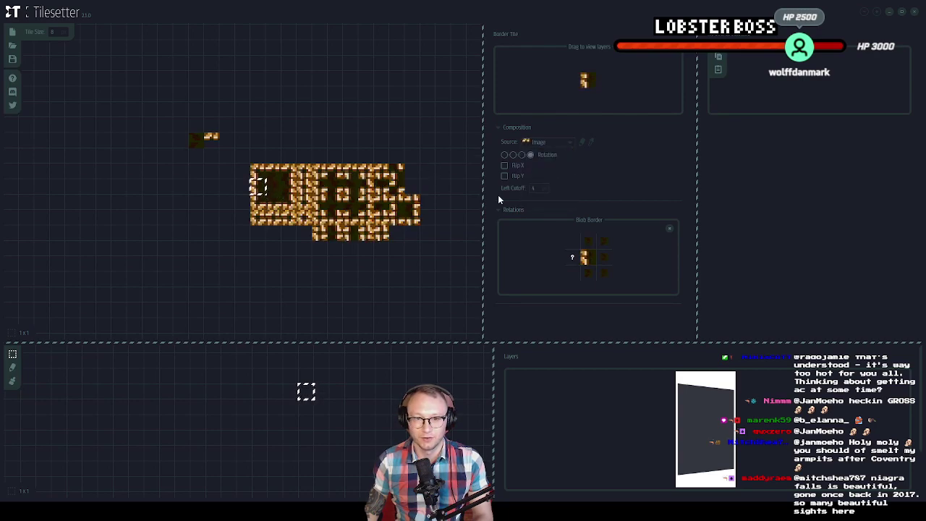
Select the dark base tile and paint a large irregular test area in the map to check how the rock borders look
{"action": "left_click", "coordinate": [444, 253]}
{"action": "scroll", "coordinate": [391, 267], "scroll_direction": "down", "scroll_amount": 2}
{"action": "left_click_drag", "start_coordinate": [296, 230], "coordinate": [353, 165]}
{"action": "left_click", "coordinate": [352, 166]}
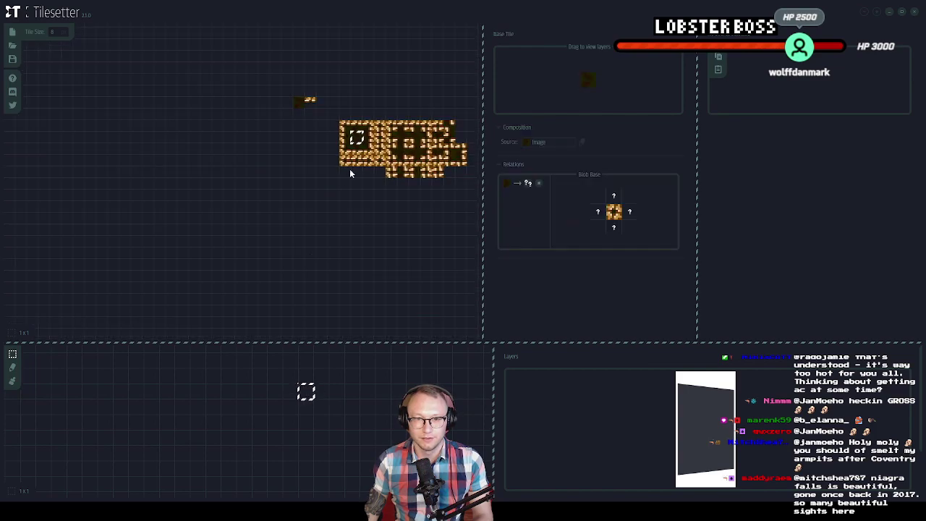
{"action": "left_click", "coordinate": [12, 381]}
{"action": "mouse_move", "coordinate": [112, 381]}
{"action": "left_mouse_down"}
{"action": "mouse_move", "coordinate": [224, 382]}
{"action": "mouse_move", "coordinate": [72, 392]}
{"action": "mouse_move", "coordinate": [248, 391]}
{"action": "mouse_move", "coordinate": [258, 400]}
{"action": "mouse_move", "coordinate": [89, 408]}
{"action": "mouse_move", "coordinate": [183, 411]}
{"action": "mouse_move", "coordinate": [274, 410]}
{"action": "mouse_move", "coordinate": [286, 393]}
{"action": "mouse_move", "coordinate": [242, 380]}
{"action": "mouse_move", "coordinate": [321, 393]}
{"action": "mouse_move", "coordinate": [275, 411]}
{"action": "mouse_move", "coordinate": [135, 416]}
{"action": "mouse_move", "coordinate": [155, 427]}
{"action": "mouse_move", "coordinate": [388, 423]}
{"action": "mouse_move", "coordinate": [338, 416]}
{"action": "mouse_move", "coordinate": [387, 411]}
{"action": "mouse_move", "coordinate": [330, 409]}
{"action": "mouse_move", "coordinate": [283, 429]}
{"action": "mouse_move", "coordinate": [281, 442]}
{"action": "mouse_move", "coordinate": [313, 465]}
{"action": "mouse_move", "coordinate": [361, 465]}
{"action": "mouse_move", "coordinate": [321, 442]}
{"action": "mouse_move", "coordinate": [287, 445]}
{"action": "mouse_move", "coordinate": [333, 454]}
{"action": "left_mouse_up"}
{"action": "scroll", "coordinate": [242, 446], "scroll_direction": "down", "scroll_amount": 2}
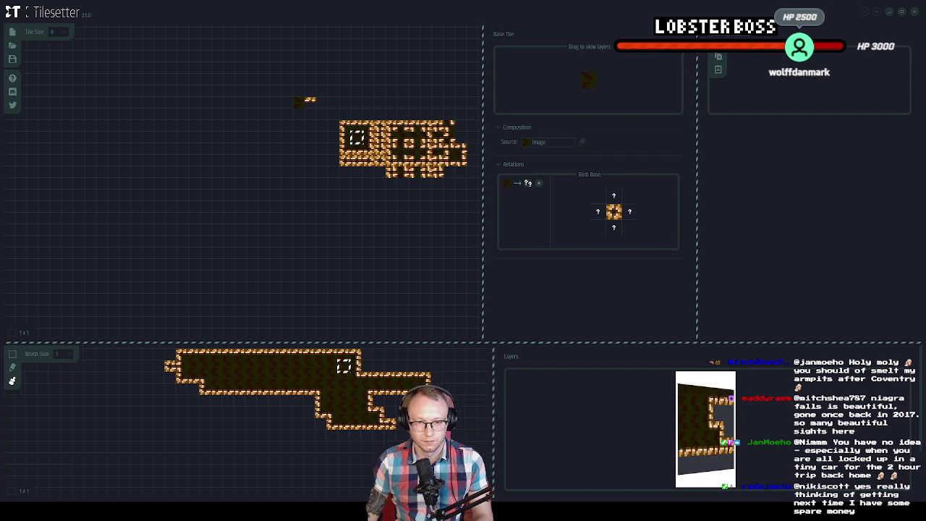
{"action": "scroll", "coordinate": [311, 365], "scroll_direction": "up", "scroll_amount": 2}
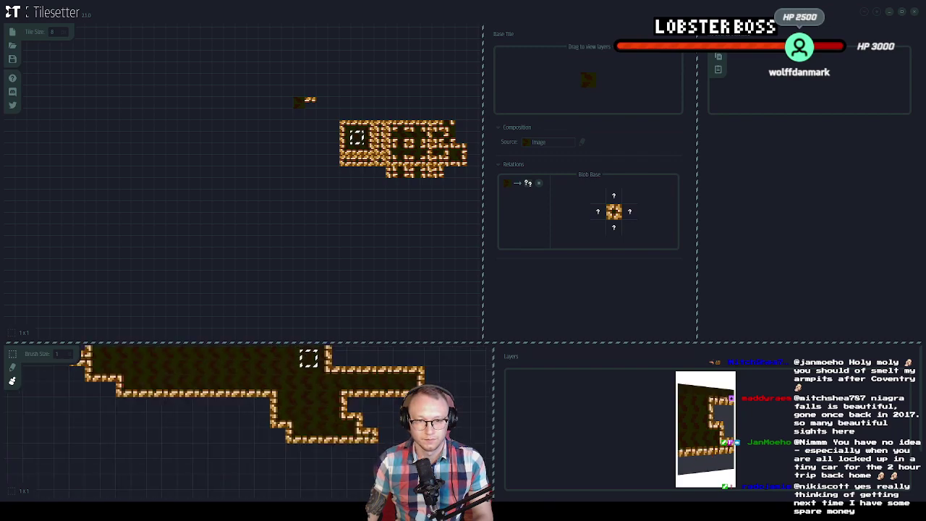
{"action": "left_click_drag", "start_coordinate": [367, 413], "coordinate": [355, 399]}
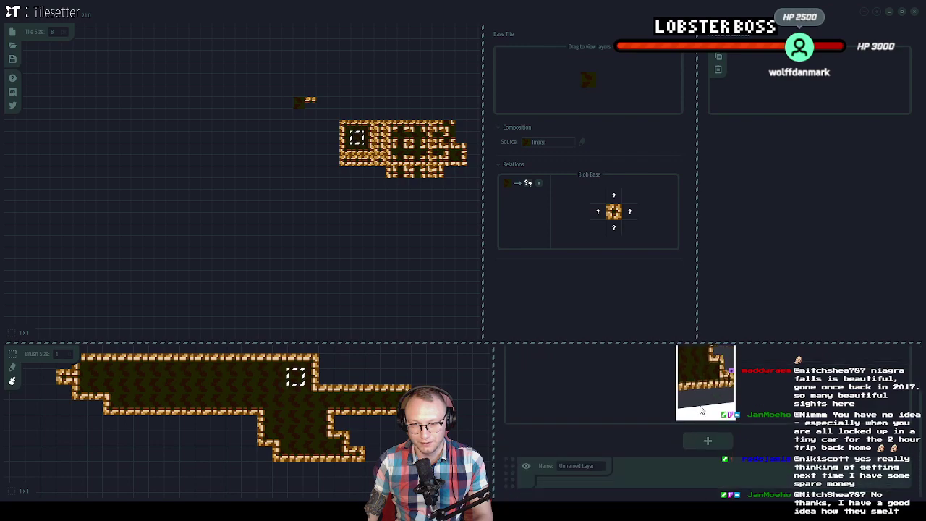
{"action": "mouse_move", "coordinate": [370, 432]}
{"action": "left_mouse_down"}
{"action": "mouse_move", "coordinate": [410, 435]}
{"action": "mouse_move", "coordinate": [356, 441]}
{"action": "left_mouse_up"}
{"action": "left_click_drag", "start_coordinate": [280, 385], "coordinate": [298, 381]}
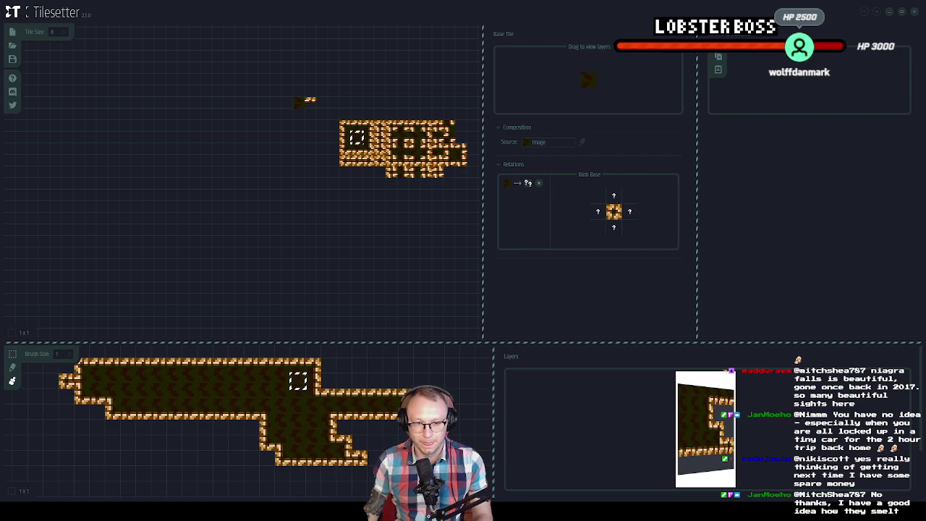
Switch back to Aseprite and clear all border pixels from the right-hand tile on Layer 3
{"action": "key", "text": "alt+Tab"}
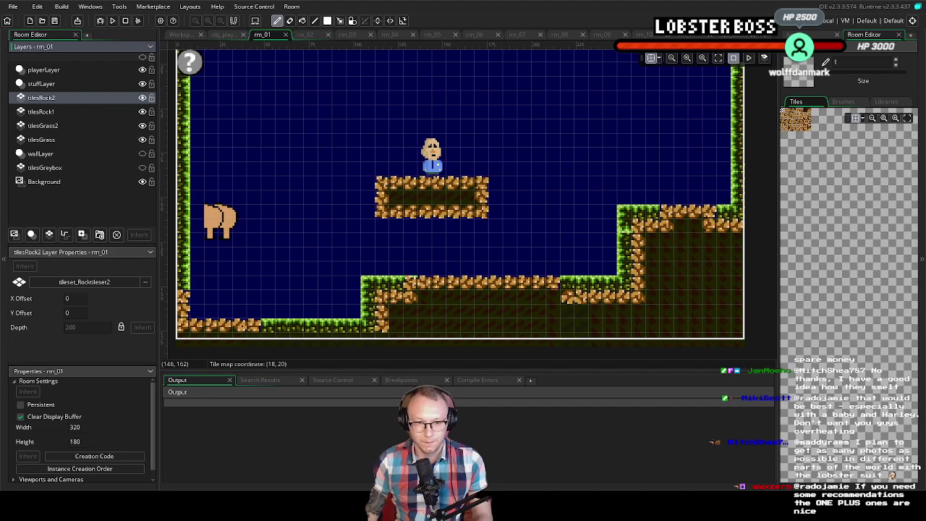
{"action": "key", "text": "alt+Tab"}
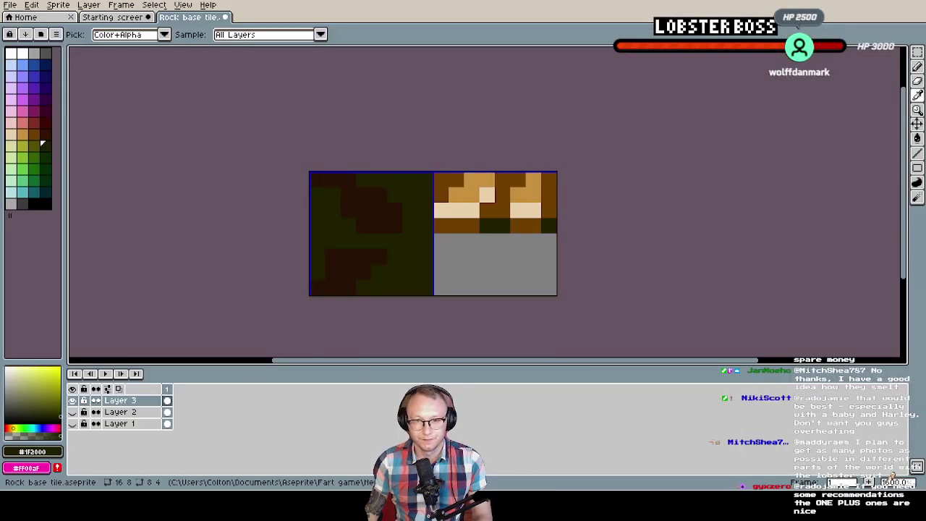
{"action": "key", "text": "b"}
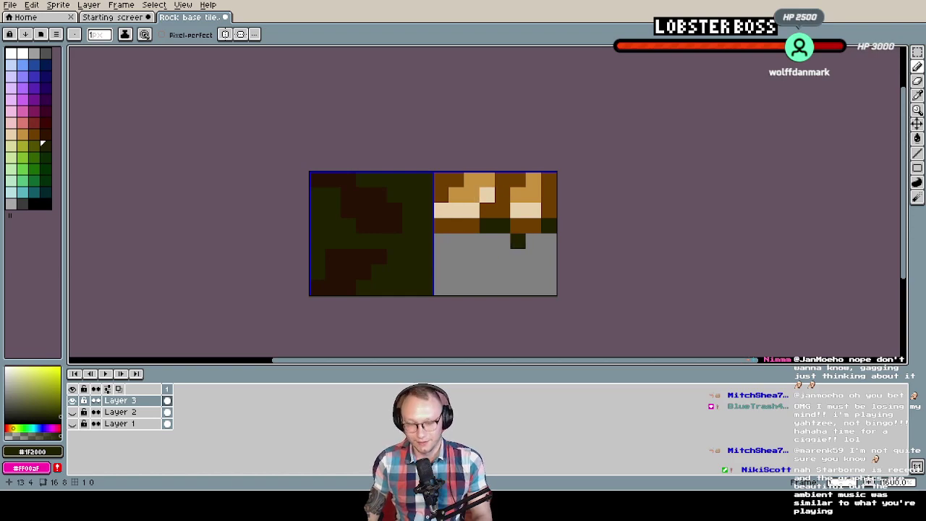
{"action": "left_click", "coordinate": [502, 257]}
{"action": "key", "text": "m"}
{"action": "left_click_drag", "start_coordinate": [534, 270], "coordinate": [442, 182]}
{"action": "key", "text": "Delete"}
{"action": "left_click_drag", "start_coordinate": [527, 266], "coordinate": [558, 182]}
{"action": "key", "text": "Delete"}
{"action": "key", "text": "b"}
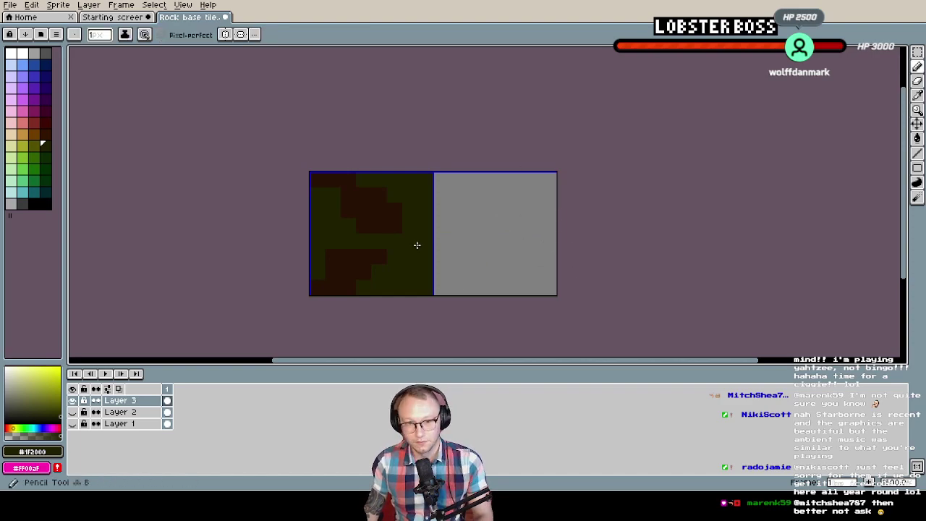
Sample the tan #C8913E from Layer 2, hide that layer again, and draw two rock shapes along the empty tile's upper edge
{"action": "left_click", "coordinate": [75, 411]}
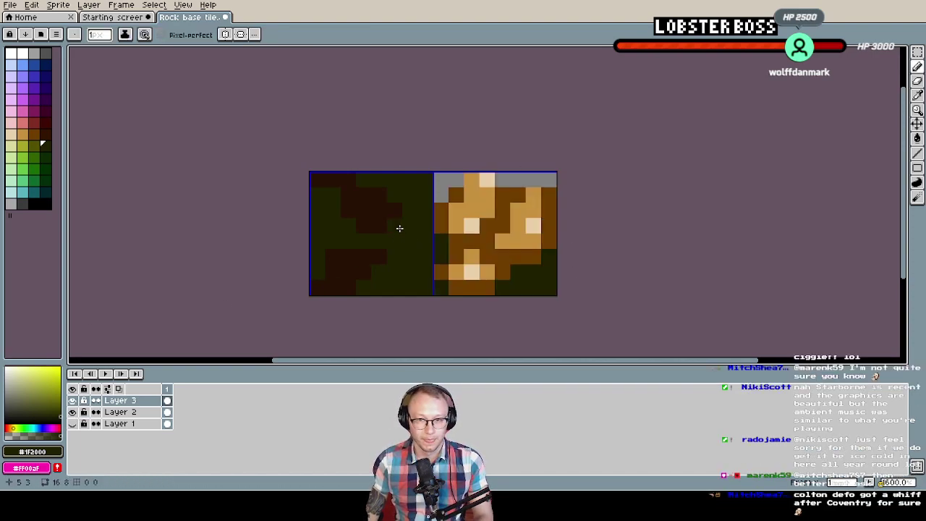
{"action": "left_click", "coordinate": [471, 191], "text": "alt"}
{"action": "left_click", "coordinate": [72, 412]}
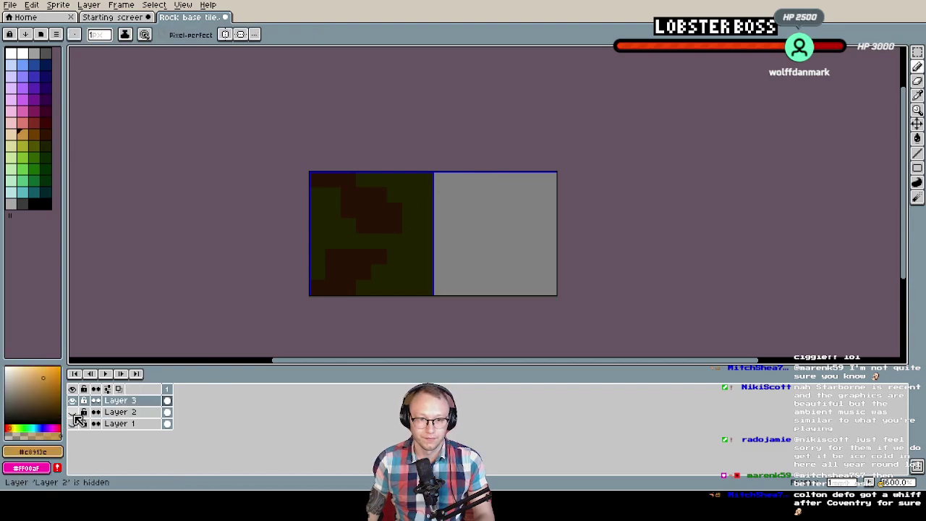
{"action": "left_click_drag", "start_coordinate": [488, 180], "coordinate": [455, 212]}
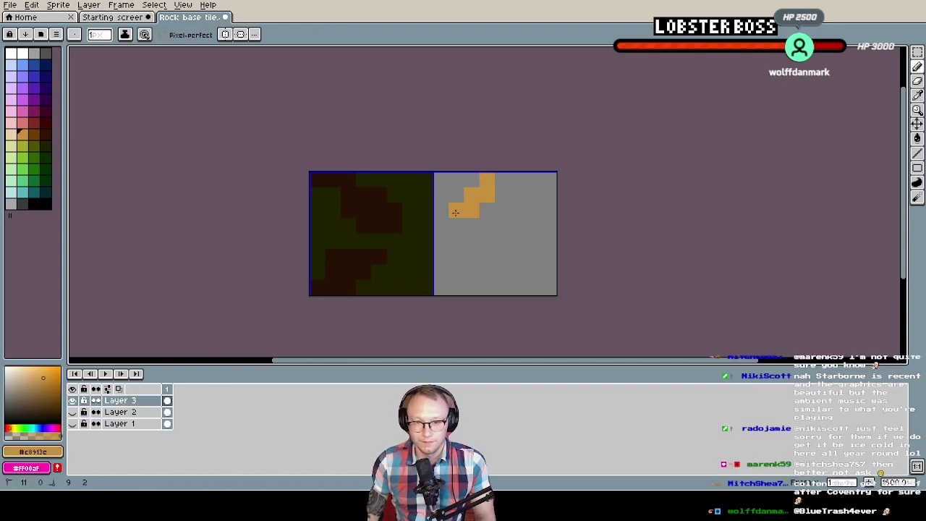
{"action": "mouse_move", "coordinate": [503, 178]}
{"action": "left_mouse_down"}
{"action": "mouse_move", "coordinate": [473, 224]}
{"action": "mouse_move", "coordinate": [541, 182]}
{"action": "mouse_move", "coordinate": [518, 221]}
{"action": "mouse_move", "coordinate": [541, 196]}
{"action": "left_mouse_up"}
{"action": "left_click", "coordinate": [548, 180]}
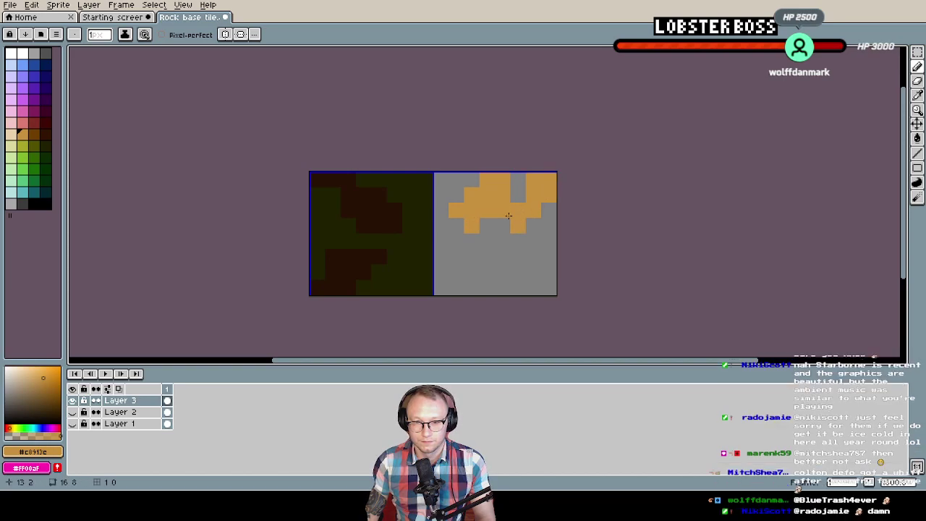
{"action": "left_click", "coordinate": [455, 257]}
{"action": "key", "text": "ctrl+z"}
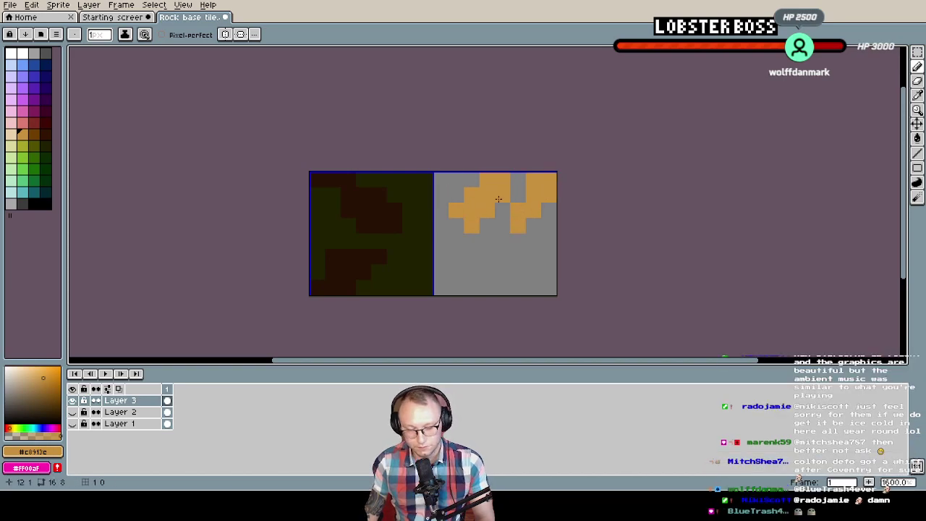
Reshape the upper-right rock by erasing and redrawing its pixels, and add a third tan rock below the two
{"action": "key", "text": "e"}
{"action": "left_click", "coordinate": [517, 209]}
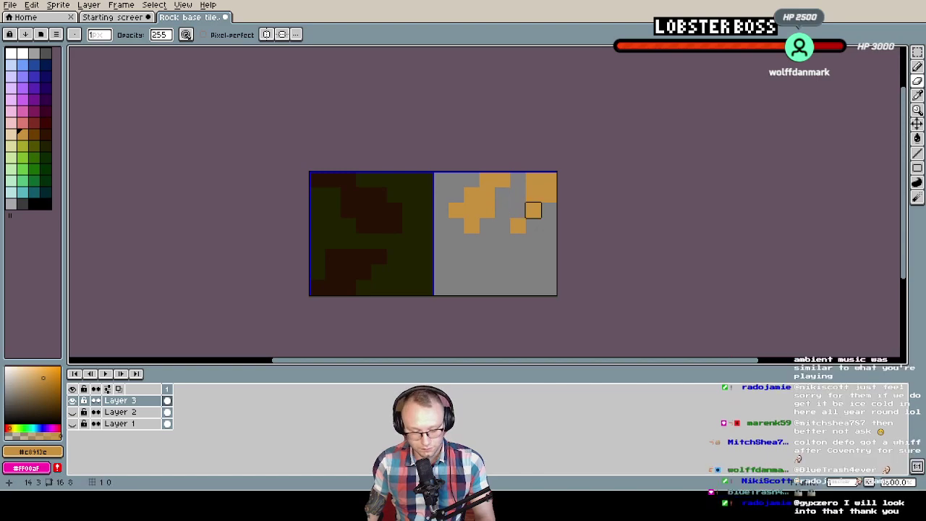
{"action": "key", "text": "b"}
{"action": "left_click_drag", "start_coordinate": [548, 226], "coordinate": [533, 225]}
{"action": "left_click", "coordinate": [549, 211]}
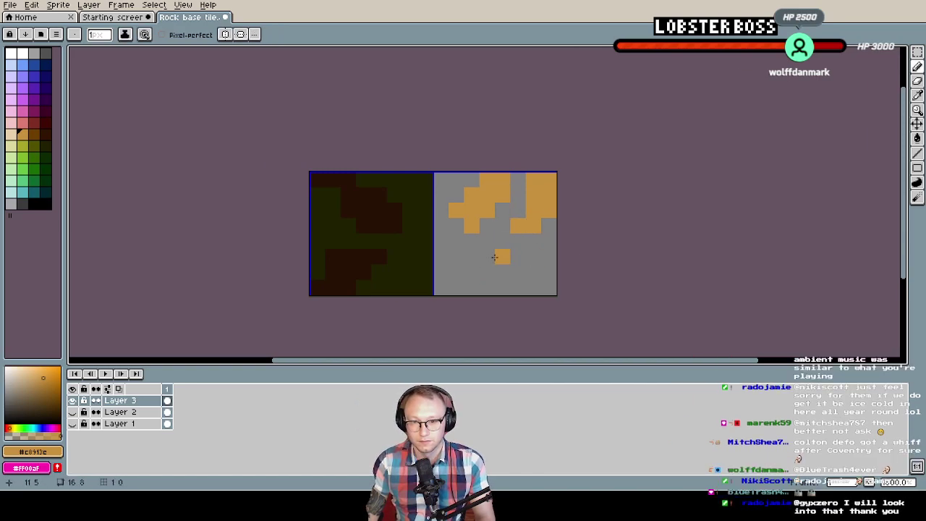
{"action": "left_click_drag", "start_coordinate": [494, 247], "coordinate": [481, 271]}
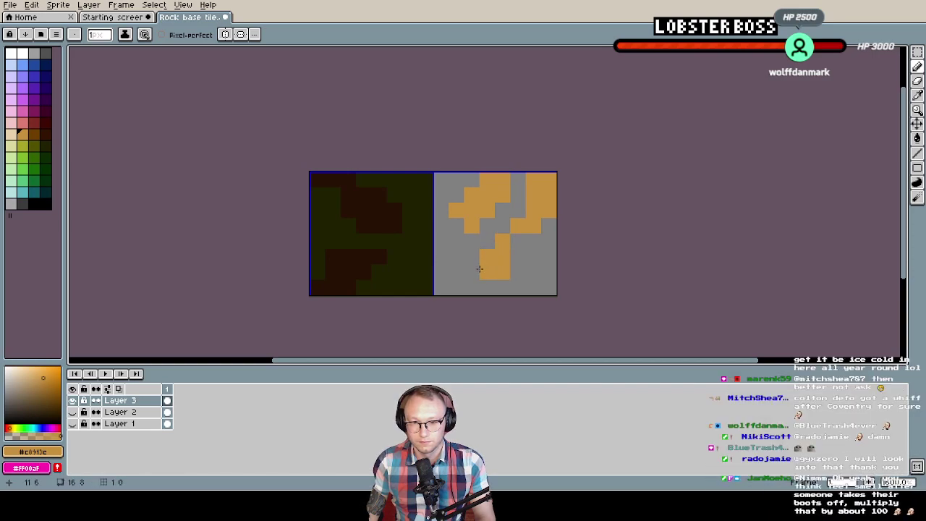
{"action": "left_click", "coordinate": [472, 272]}
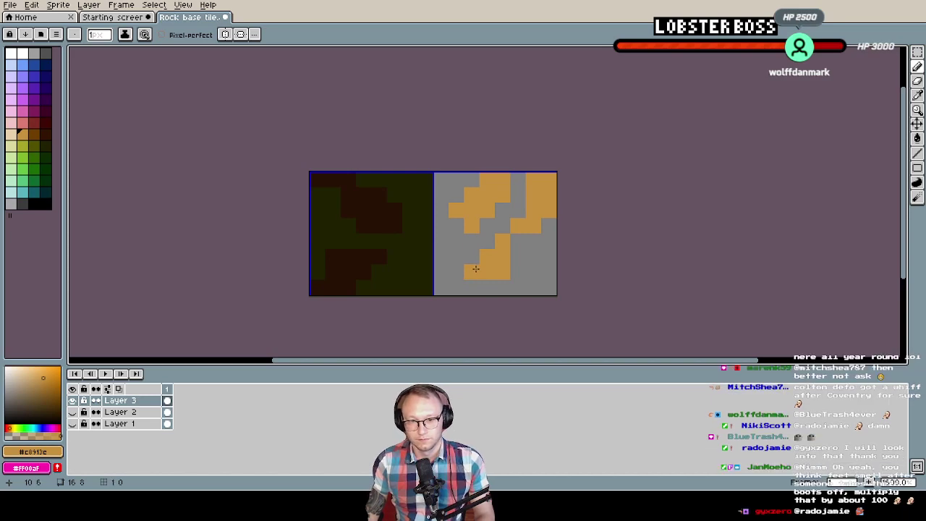
Sample the brown #6F3F00 from Layer 2 and paint the first shadow pixels beside the tops of the two upper rocks
{"action": "left_click", "coordinate": [430, 240], "text": "alt"}
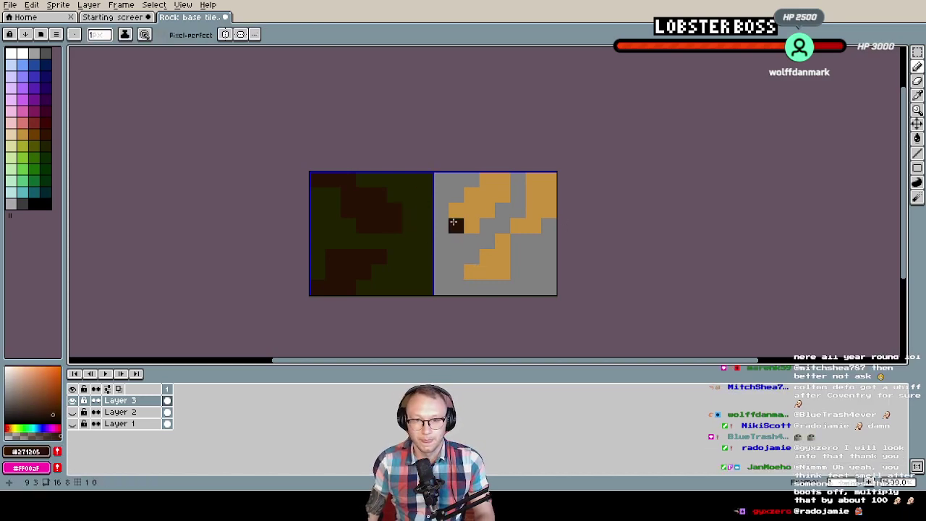
{"action": "left_click", "coordinate": [72, 412]}
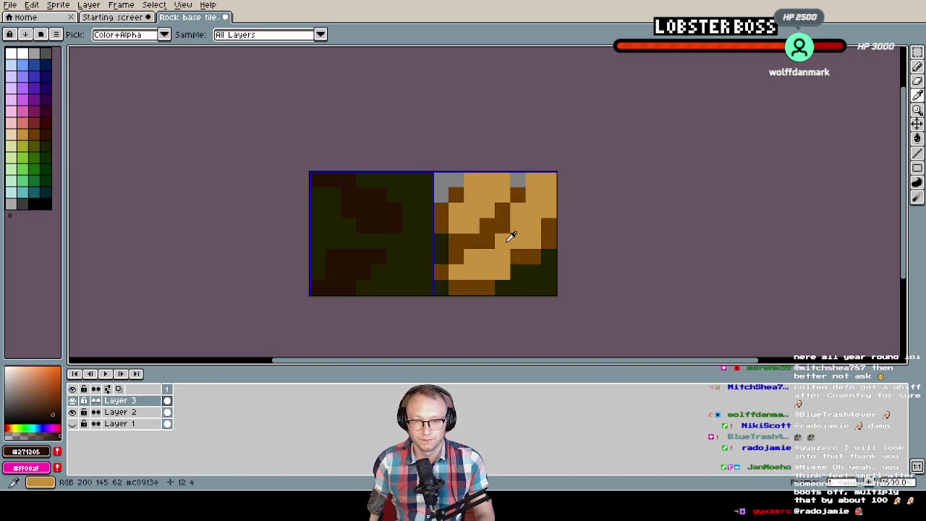
{"action": "left_click", "coordinate": [73, 411]}
{"action": "left_click", "coordinate": [518, 192]}
{"action": "key", "text": "ctrl+z"}
{"action": "left_click", "coordinate": [486, 193]}
{"action": "key", "text": "ctrl+z"}
{"action": "left_click", "coordinate": [457, 194]}
{"action": "left_click", "coordinate": [441, 194]}
{"action": "left_click", "coordinate": [473, 179]}
{"action": "left_click", "coordinate": [515, 180]}
{"action": "key", "text": "ctrl+z"}
{"action": "left_click", "coordinate": [518, 194]}
{"action": "left_click", "coordinate": [518, 211]}
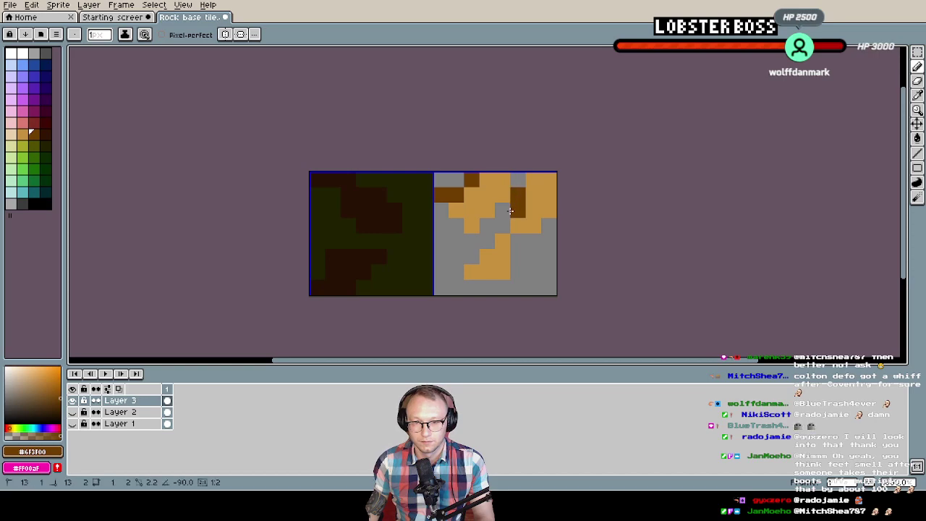
Extend the brown shadow diagonally between the rocks and around the underside of the upper-left rock
{"action": "left_click", "coordinate": [503, 211]}
{"action": "left_click", "coordinate": [486, 225]}
{"action": "left_click", "coordinate": [487, 241]}
{"action": "left_click", "coordinate": [471, 240]}
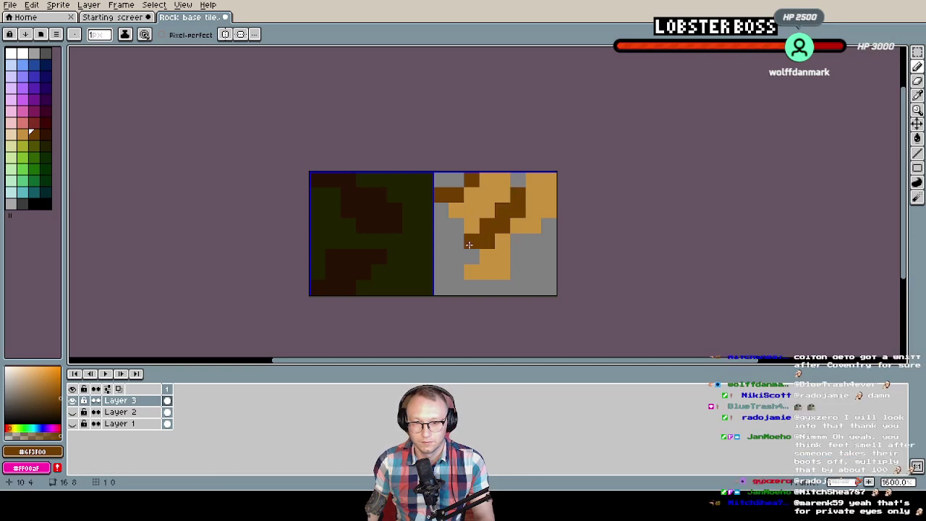
{"action": "left_click", "coordinate": [456, 225]}
{"action": "left_click", "coordinate": [441, 209]}
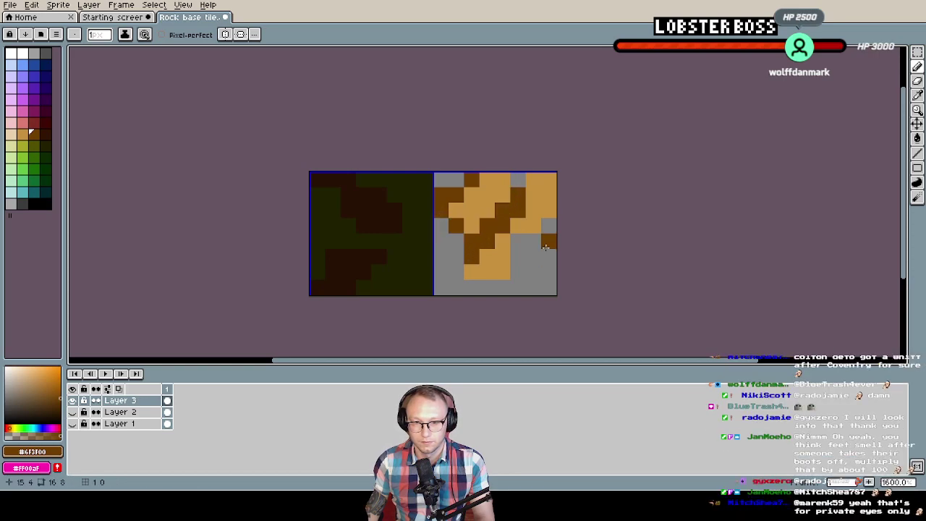
Outline the underside of the upper-right rock and the sides and base of the lower rock in brown
{"action": "left_click", "coordinate": [518, 240]}
{"action": "left_click", "coordinate": [533, 240]}
{"action": "left_click", "coordinate": [549, 226]}
{"action": "left_click", "coordinate": [518, 256]}
{"action": "left_click", "coordinate": [518, 271]}
{"action": "left_click", "coordinate": [503, 288]}
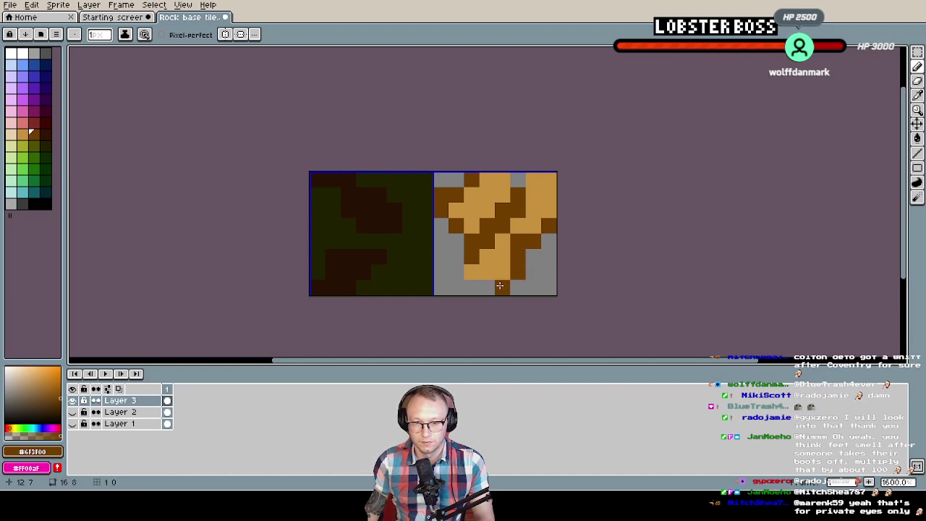
{"action": "left_click", "coordinate": [487, 287]}
{"action": "left_click", "coordinate": [471, 287]}
{"action": "left_click", "coordinate": [456, 271]}
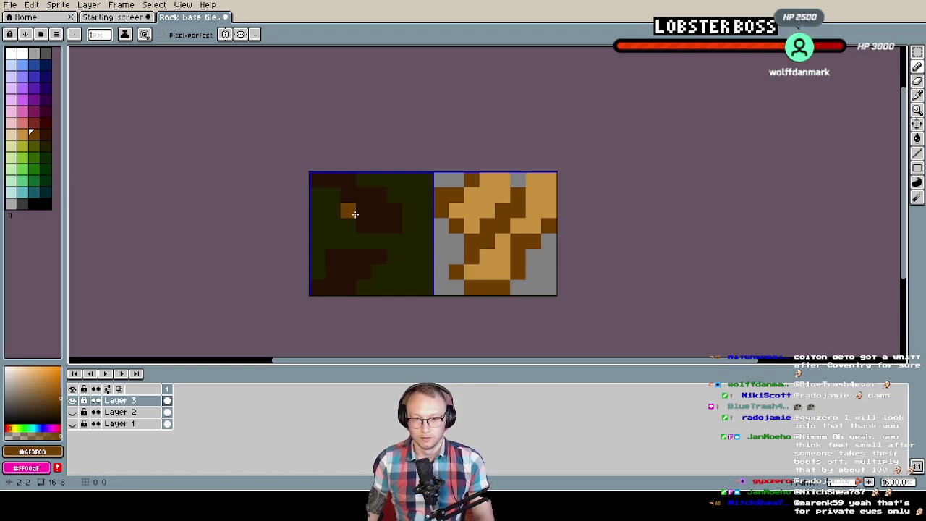
Sample the dark olive #1F2000 from the base tile and fill the empty areas around the lower rock with it
{"action": "key", "text": "alt"}
{"action": "left_click", "coordinate": [422, 270], "text": "alt"}
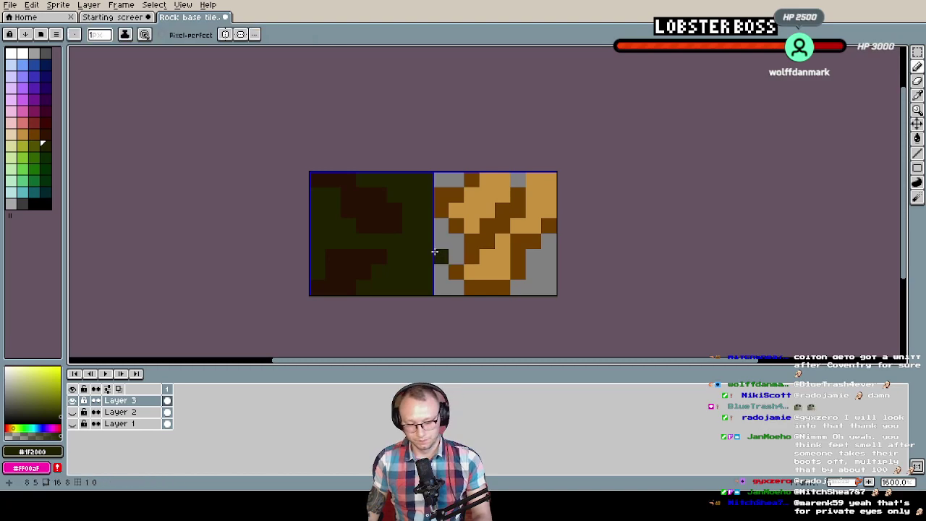
{"action": "key", "text": "g"}
{"action": "left_click", "coordinate": [531, 276]}
{"action": "left_click", "coordinate": [443, 250]}
{"action": "left_click", "coordinate": [518, 181]}
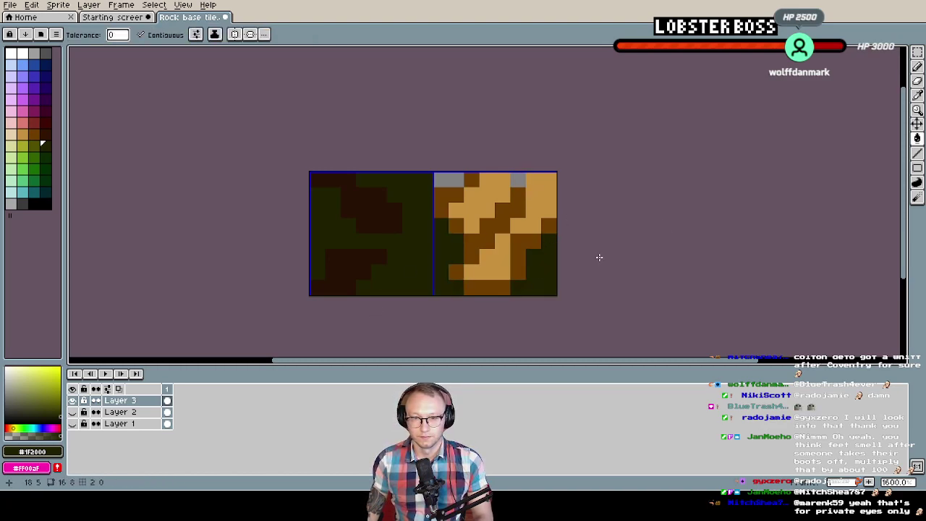
{"action": "scroll", "coordinate": [581, 228], "scroll_direction": "down", "scroll_amount": 7}
{"action": "scroll", "coordinate": [581, 228], "scroll_direction": "up", "scroll_amount": 4}
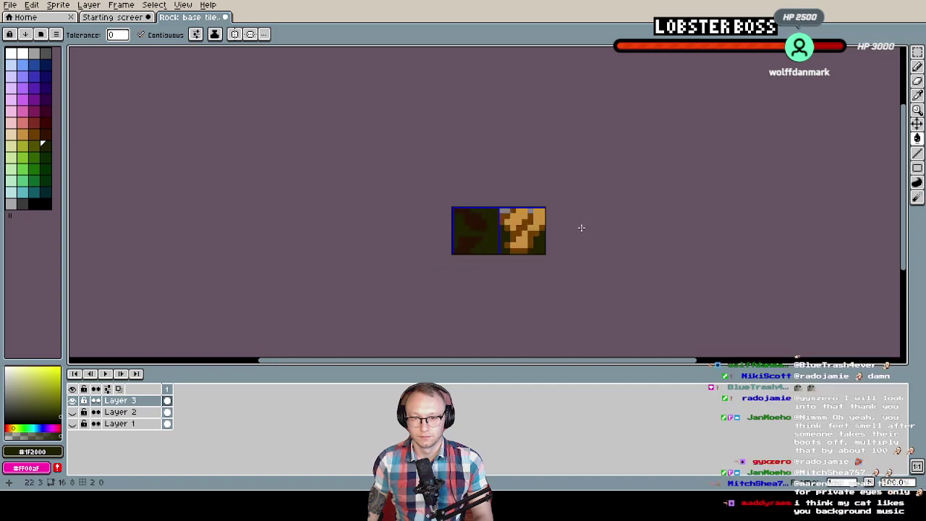
{"action": "scroll", "coordinate": [581, 228], "scroll_direction": "up", "scroll_amount": 3}
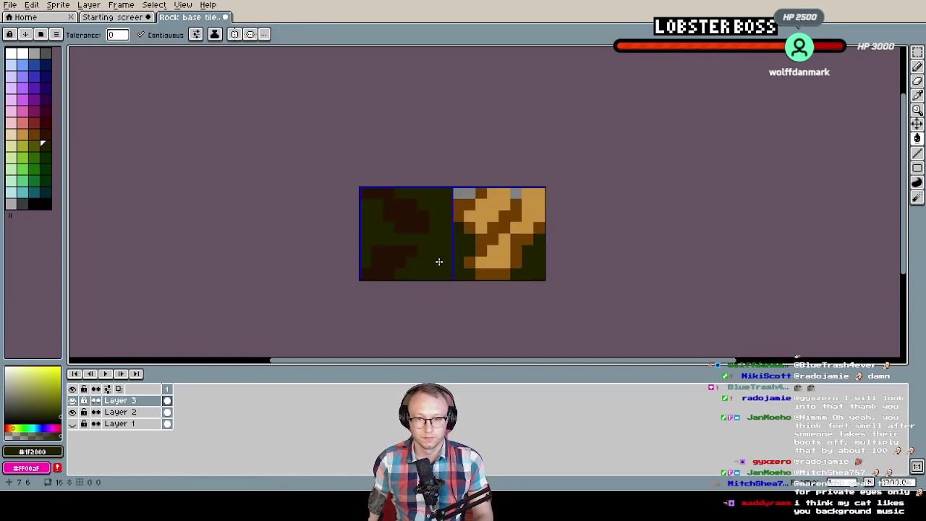
Sample the pale cream highlight from Layer 2 and pencil it along the lower edges of all three rocks on Layer 3
{"action": "left_click", "coordinate": [72, 412], "text": "alt"}
{"action": "left_click", "coordinate": [482, 253], "text": "alt"}
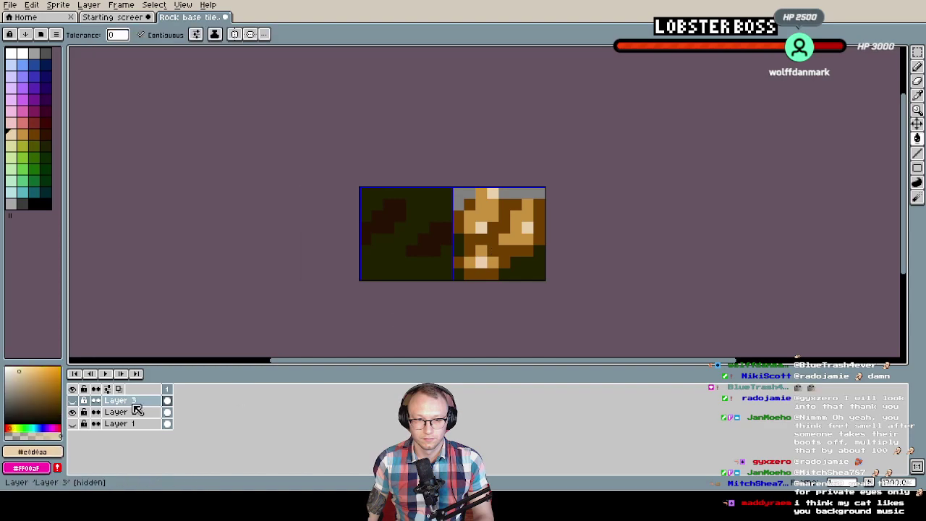
{"action": "left_click", "coordinate": [72, 400], "text": "alt"}
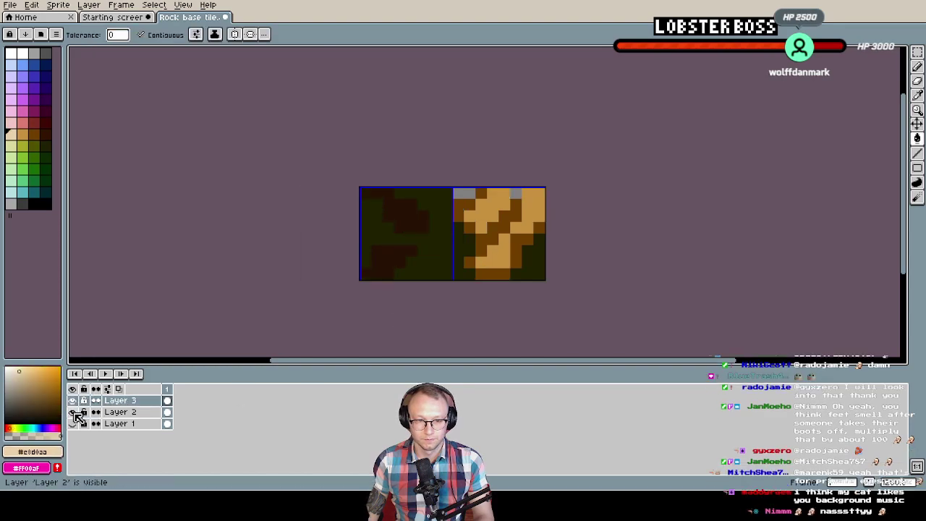
{"action": "left_click", "coordinate": [477, 217]}
{"action": "key", "text": "ctrl+z"}
{"action": "key", "text": "b"}
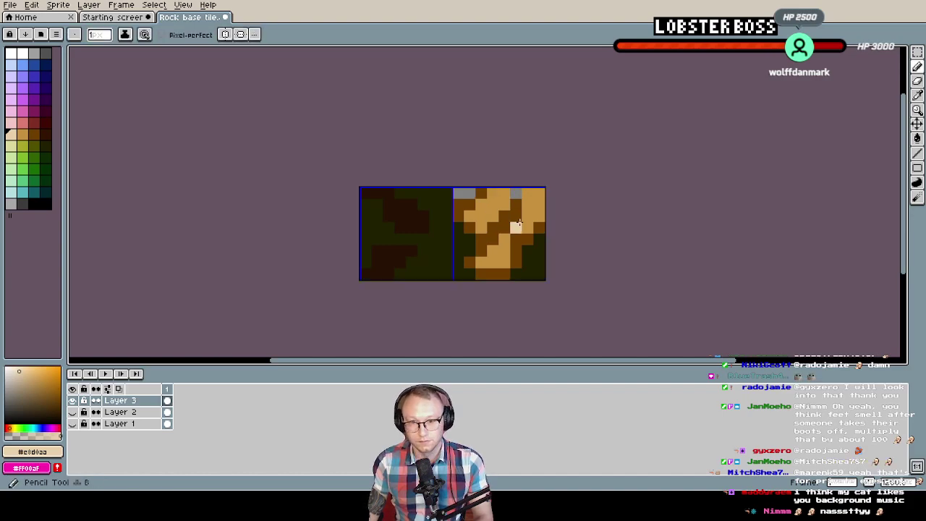
{"action": "left_click_drag", "start_coordinate": [470, 216], "coordinate": [515, 227]}
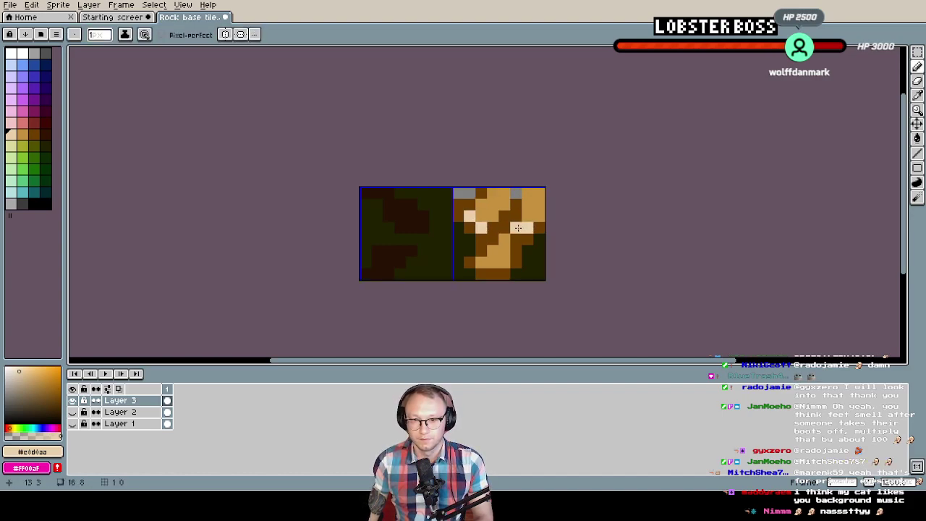
{"action": "left_click", "coordinate": [504, 262]}
{"action": "left_click_drag", "start_coordinate": [499, 262], "coordinate": [481, 262]}
{"action": "left_click", "coordinate": [537, 217]}
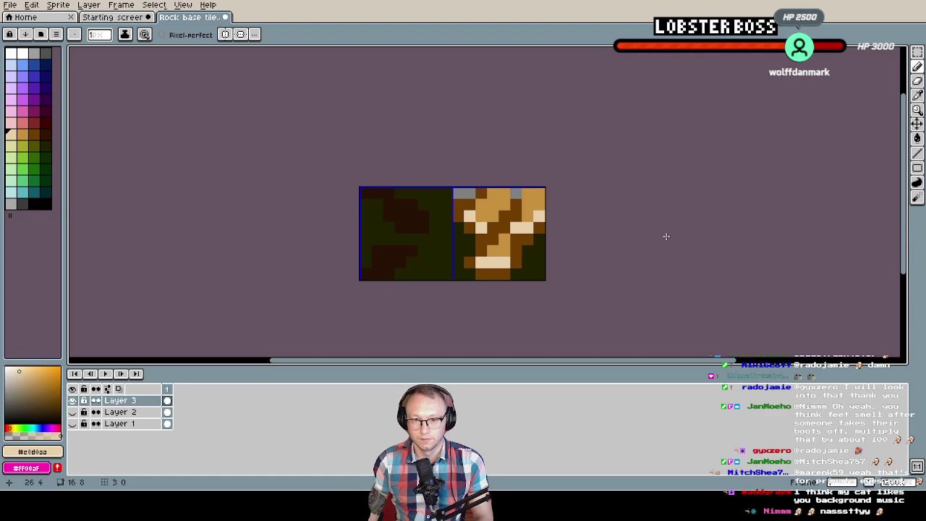
{"action": "scroll", "coordinate": [587, 212], "scroll_direction": "down", "scroll_amount": 6}
{"action": "scroll", "coordinate": [588, 215], "scroll_direction": "up", "scroll_amount": 1}
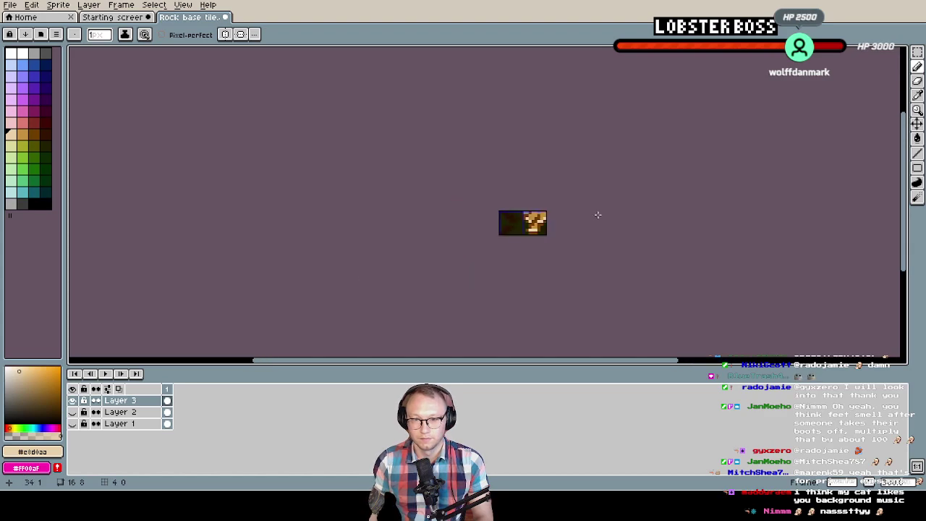
Export the visible layers of the rock tile at 100% as Rock base tile3.png, replacing the existing file and accepting the PNG format
{"action": "left_click_drag", "start_coordinate": [598, 215], "coordinate": [567, 218]}
{"action": "scroll", "coordinate": [516, 214], "scroll_direction": "up", "scroll_amount": 4}
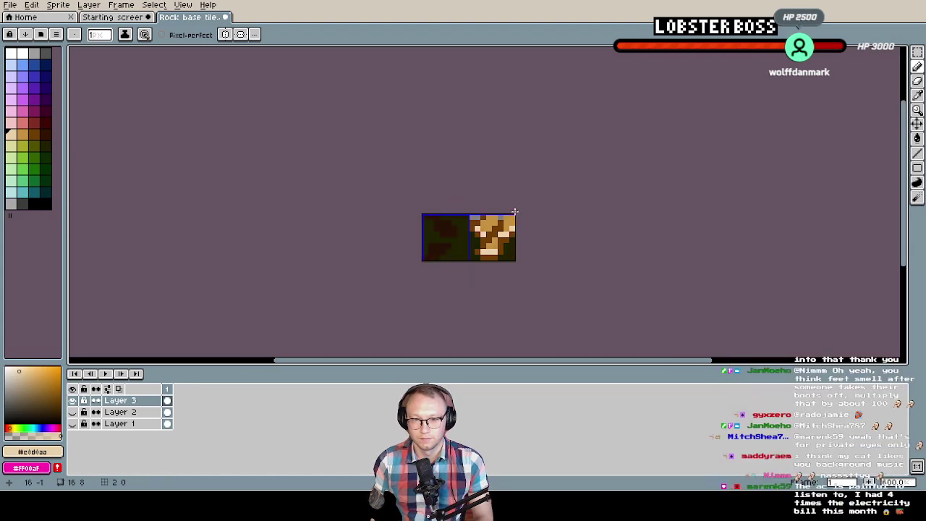
{"action": "left_click", "coordinate": [10, 4]}
{"action": "left_click", "coordinate": [44, 74]}
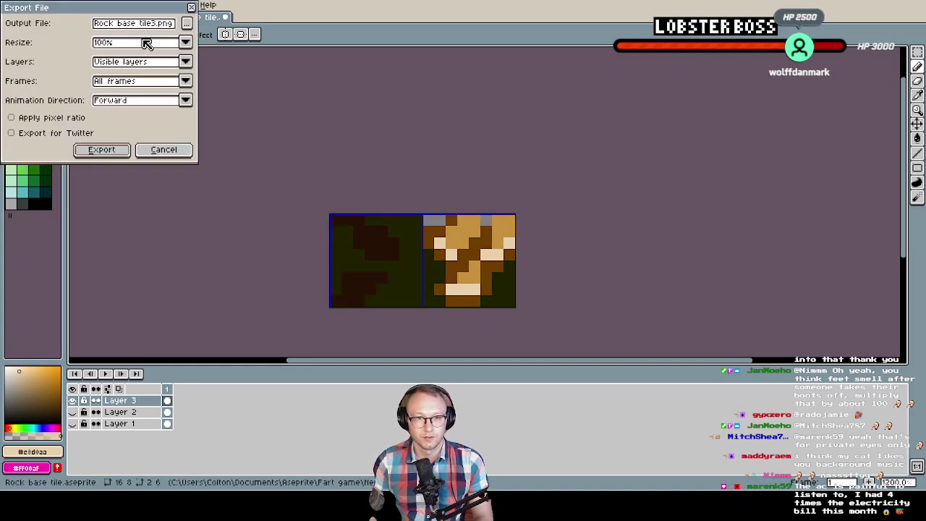
{"action": "left_click", "coordinate": [101, 150]}
{"action": "left_click", "coordinate": [444, 273]}
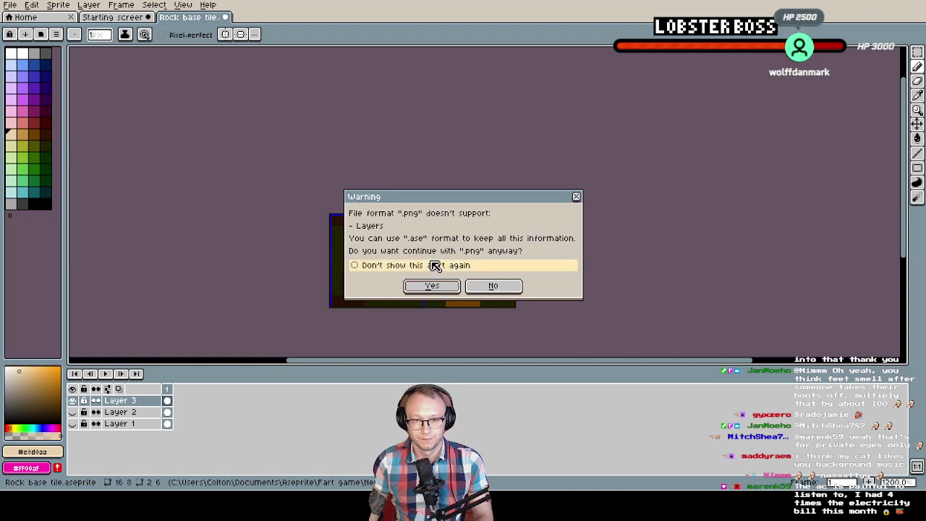
{"action": "left_click", "coordinate": [429, 286]}
{"action": "key", "text": "i"}
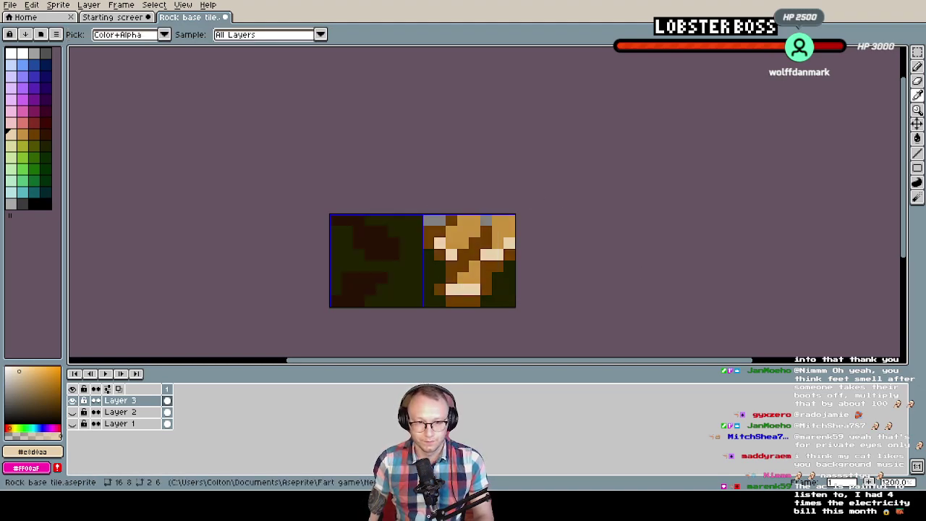
Switch to Tilesetter, delete the old tileset and import the re-exported rock tile image into an empty area
{"action": "key", "text": "alt+Tab"}
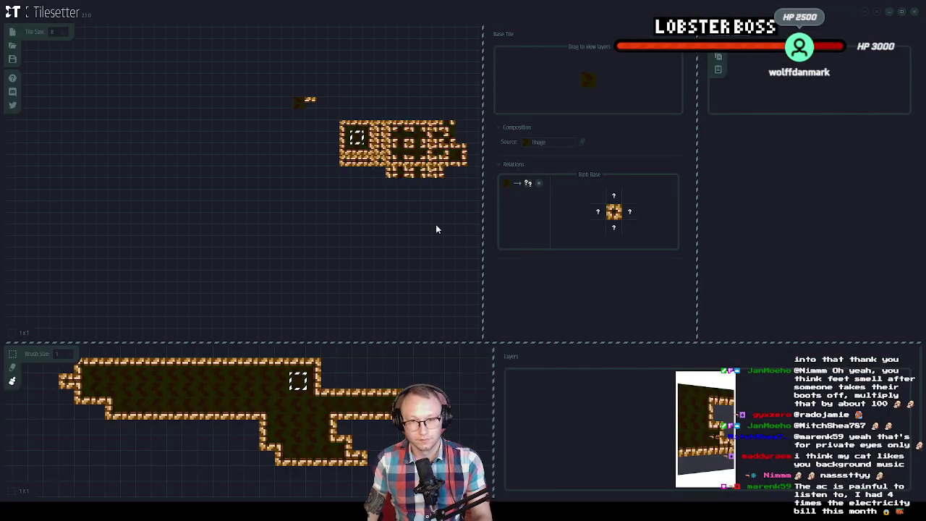
{"action": "mouse_move", "coordinate": [217, 51]}
{"action": "left_mouse_down"}
{"action": "mouse_move", "coordinate": [486, 261]}
{"action": "mouse_move", "coordinate": [396, 235]}
{"action": "left_mouse_up"}
{"action": "key", "text": "Delete"}
{"action": "left_click", "coordinate": [356, 277]}
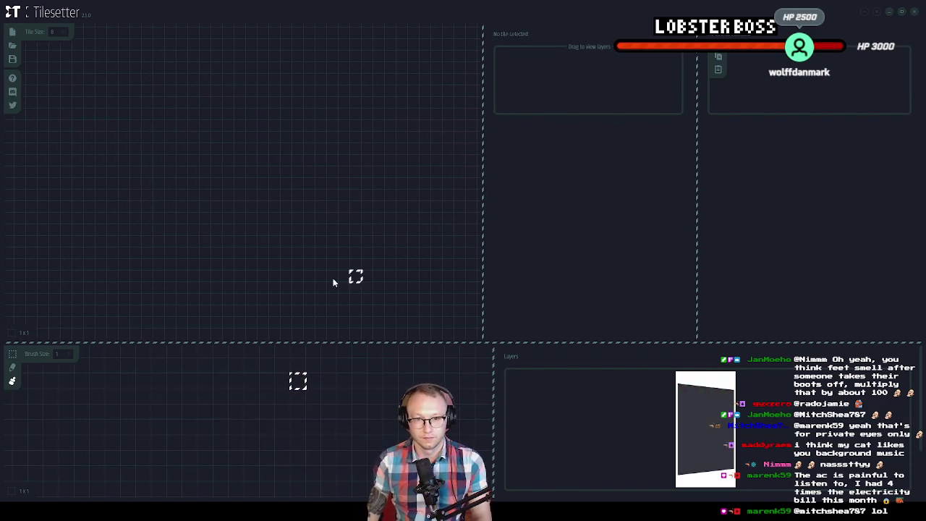
{"action": "right_click", "coordinate": [217, 138]}
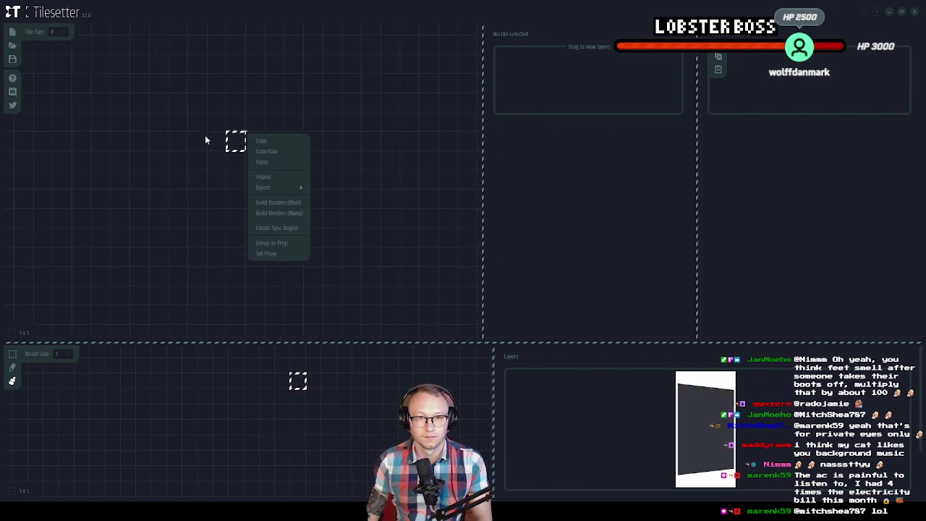
{"action": "mouse_move", "coordinate": [277, 194]}
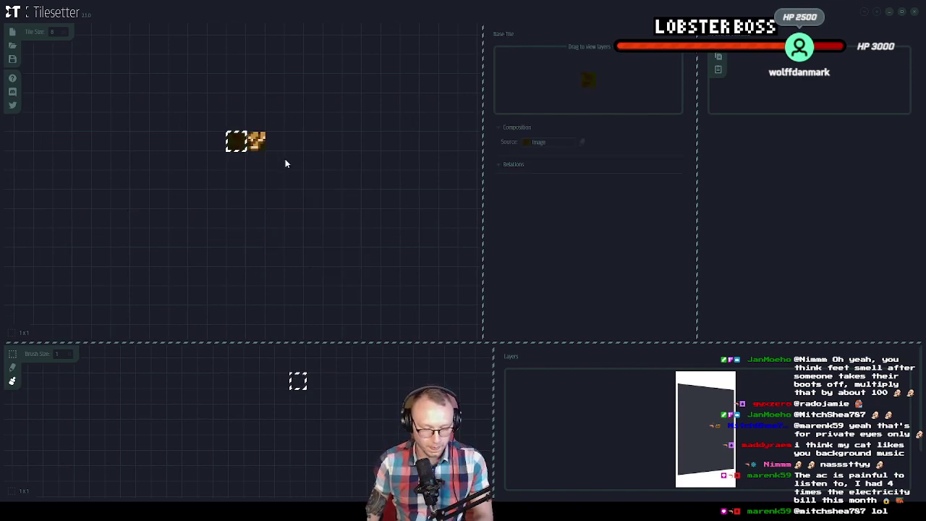
Paste a copy of the base tile into an empty cell below the imported tiles and build blob borders around it
{"action": "left_click", "coordinate": [297, 240]}
{"action": "right_click", "coordinate": [303, 241]}
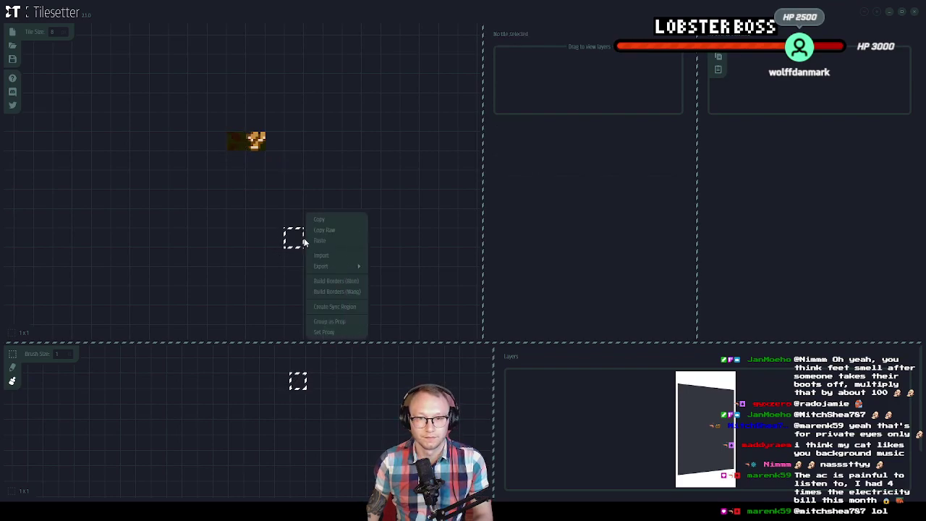
{"action": "left_click", "coordinate": [319, 240]}
{"action": "right_click", "coordinate": [296, 240]}
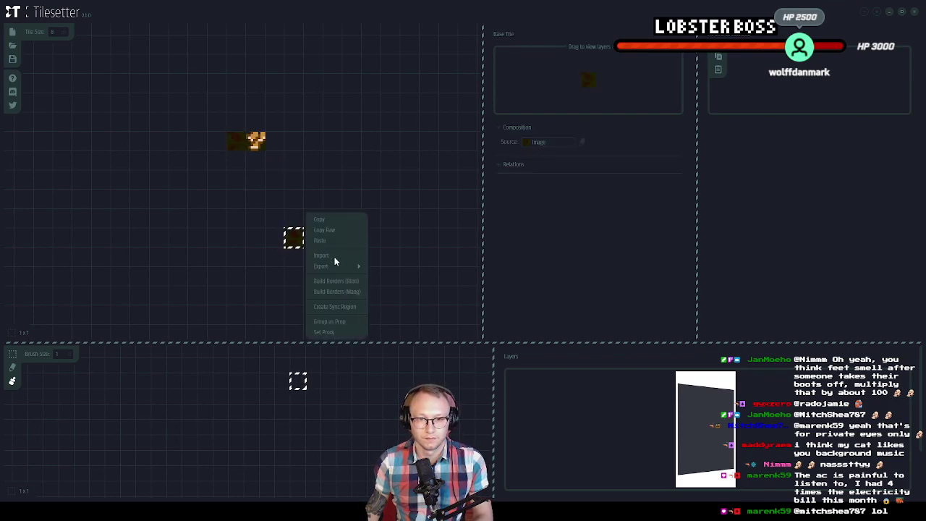
{"action": "left_click", "coordinate": [330, 267]}
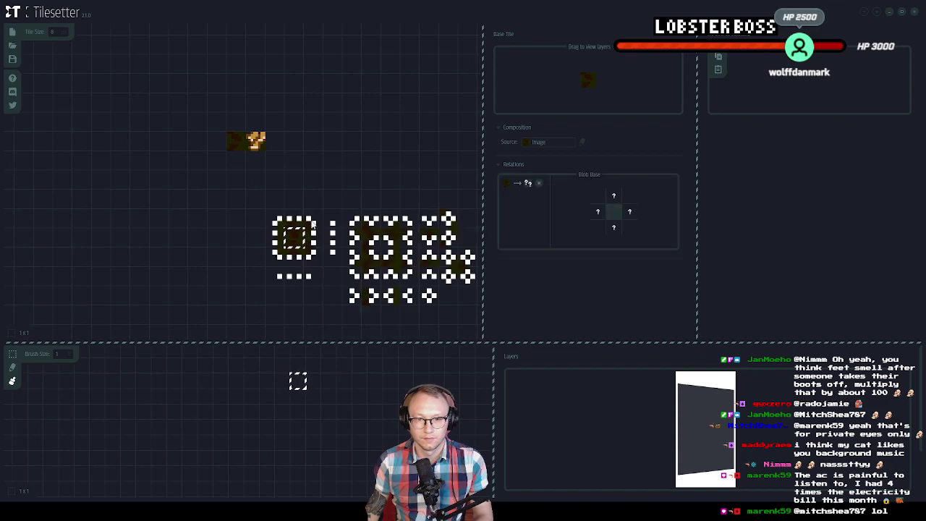
Set the rock border image as the source for the upper, right, lower and left border tiles of the blob set
{"action": "left_click", "coordinate": [535, 143]}
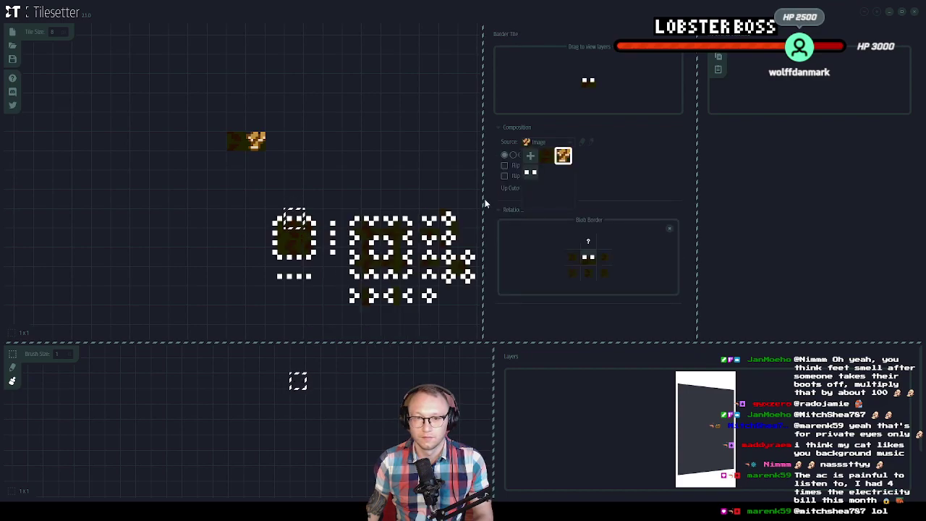
{"action": "left_click", "coordinate": [562, 155]}
{"action": "left_click", "coordinate": [314, 242]}
{"action": "left_click", "coordinate": [551, 144]}
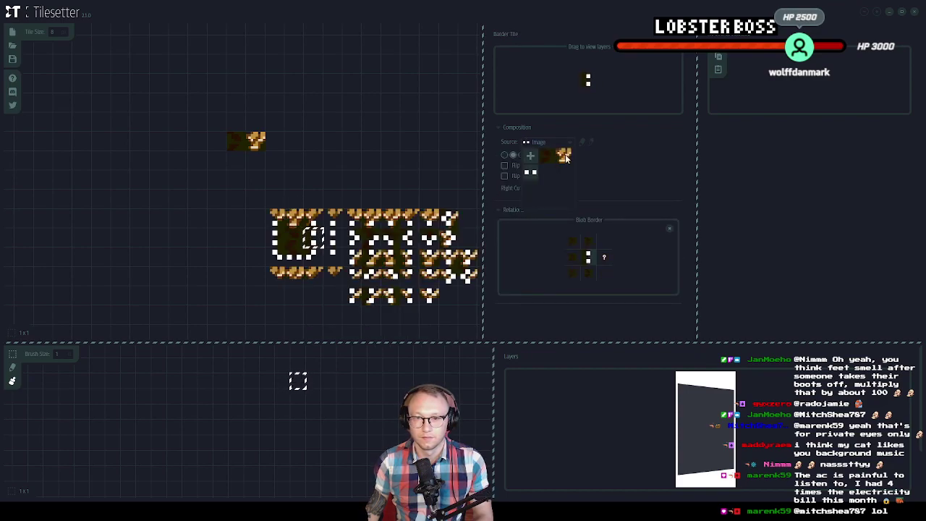
{"action": "left_click", "coordinate": [560, 159]}
{"action": "left_click", "coordinate": [295, 258]}
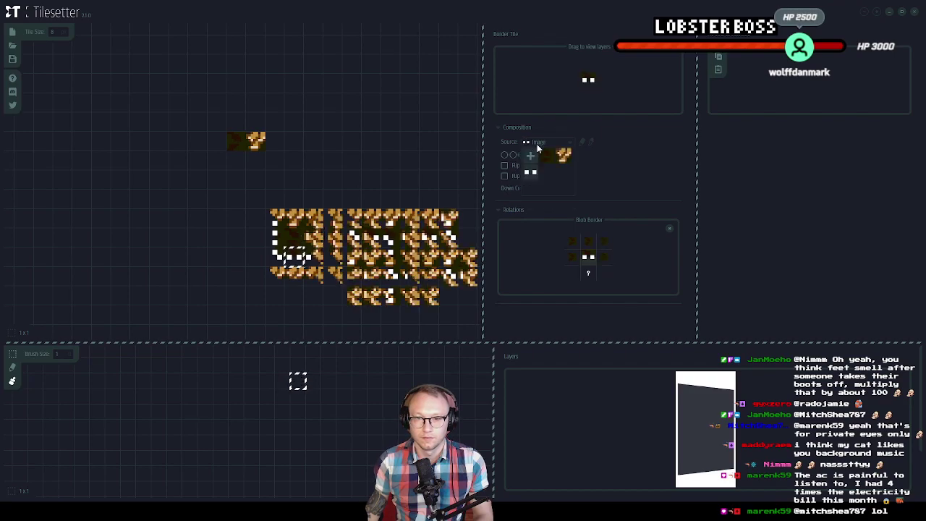
{"action": "left_click", "coordinate": [530, 155]}
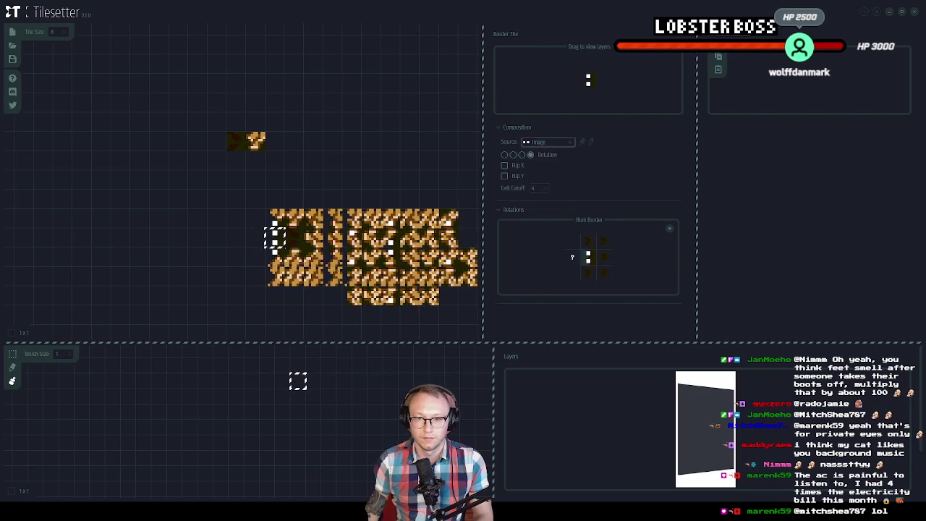
{"action": "left_click", "coordinate": [550, 143]}
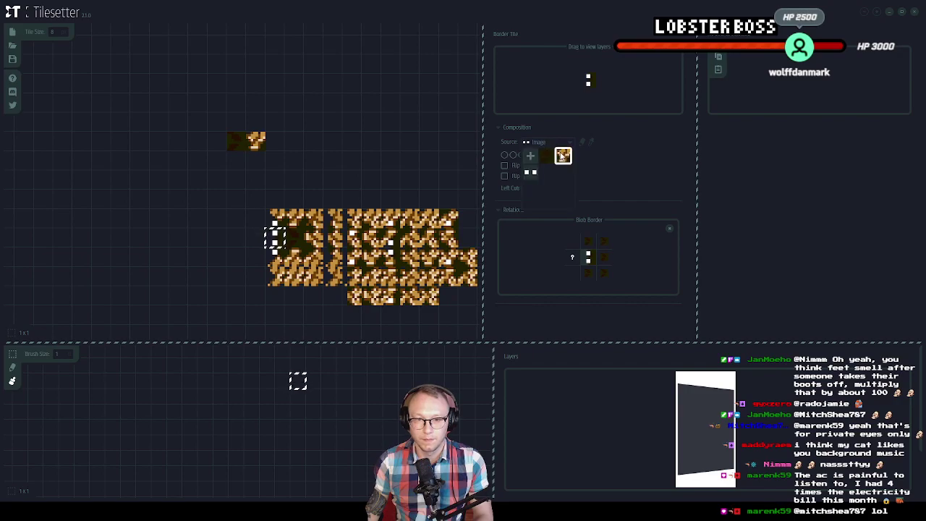
{"action": "left_click", "coordinate": [559, 155]}
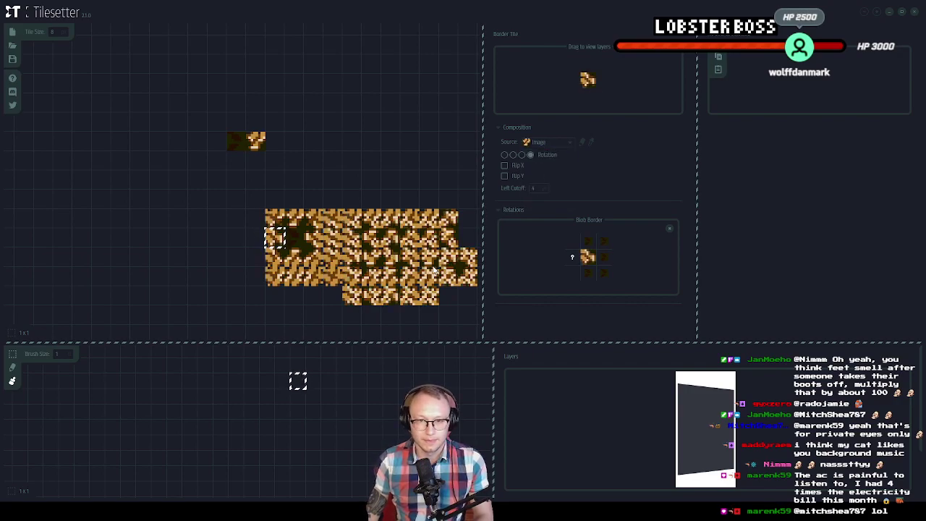
Paint an irregular room shape with the blob base tile in the empty map area to test the new border
{"action": "scroll", "coordinate": [427, 267], "scroll_direction": "down", "scroll_amount": 2}
{"action": "left_click", "coordinate": [316, 359]}
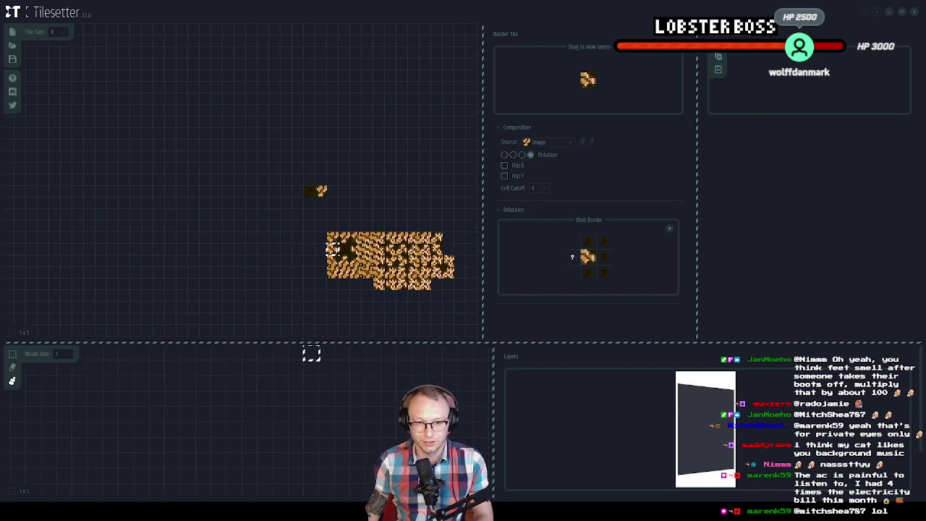
{"action": "left_click", "coordinate": [348, 250]}
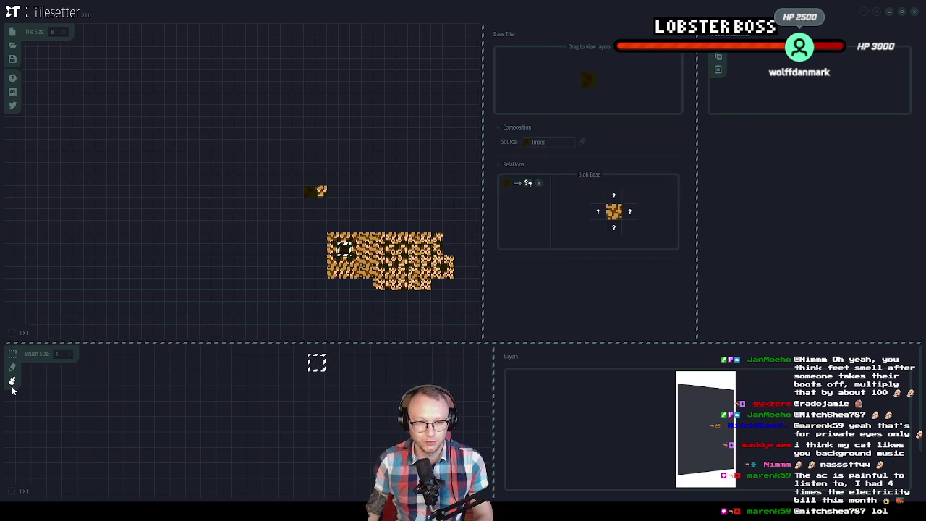
{"action": "mouse_move", "coordinate": [146, 394]}
{"action": "left_mouse_down"}
{"action": "mouse_move", "coordinate": [286, 410]}
{"action": "mouse_move", "coordinate": [117, 409]}
{"action": "left_mouse_up"}
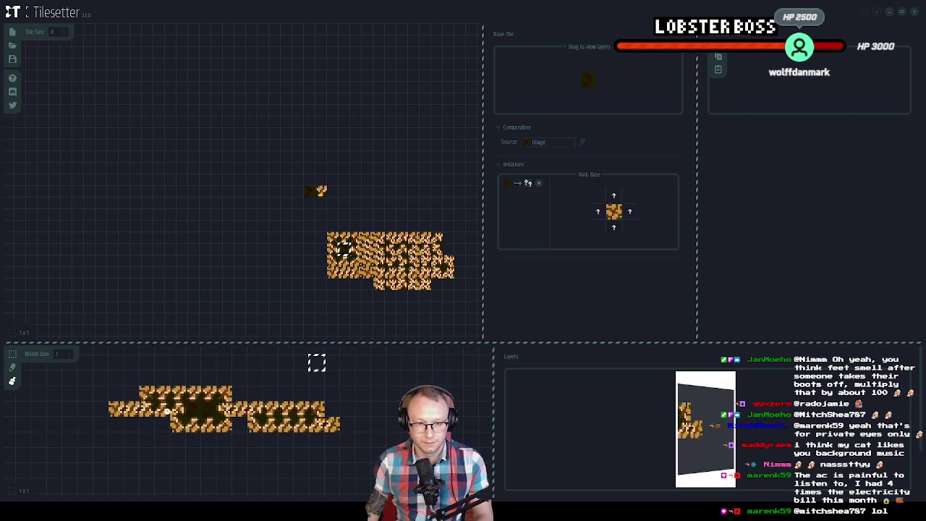
{"action": "mouse_move", "coordinate": [175, 421]}
{"action": "left_mouse_down"}
{"action": "mouse_move", "coordinate": [331, 421]}
{"action": "mouse_move", "coordinate": [320, 430]}
{"action": "mouse_move", "coordinate": [143, 431]}
{"action": "mouse_move", "coordinate": [329, 442]}
{"action": "mouse_move", "coordinate": [168, 444]}
{"action": "mouse_move", "coordinate": [290, 456]}
{"action": "left_mouse_up"}
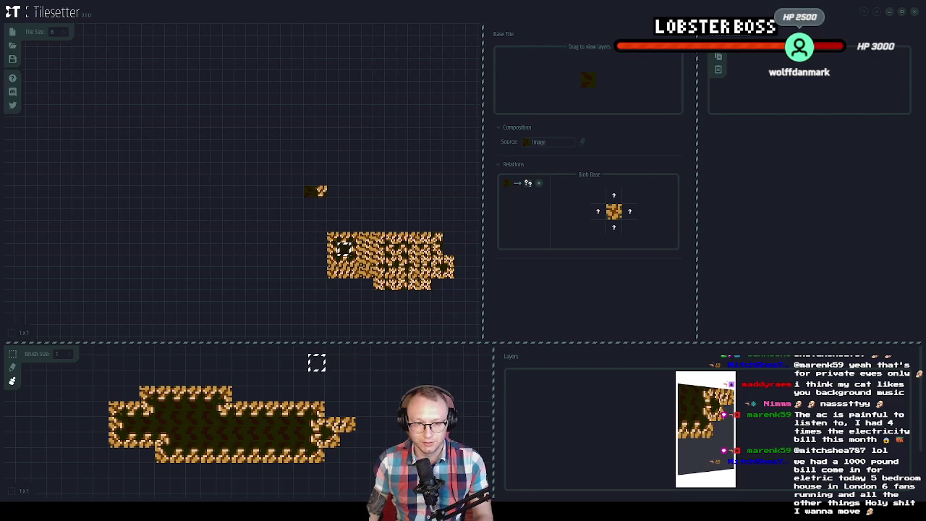
Switch back to Aseprite and erase the bottom two pixel rows of the rock border tile on Layer 3
{"action": "key", "text": "alt+Tab"}
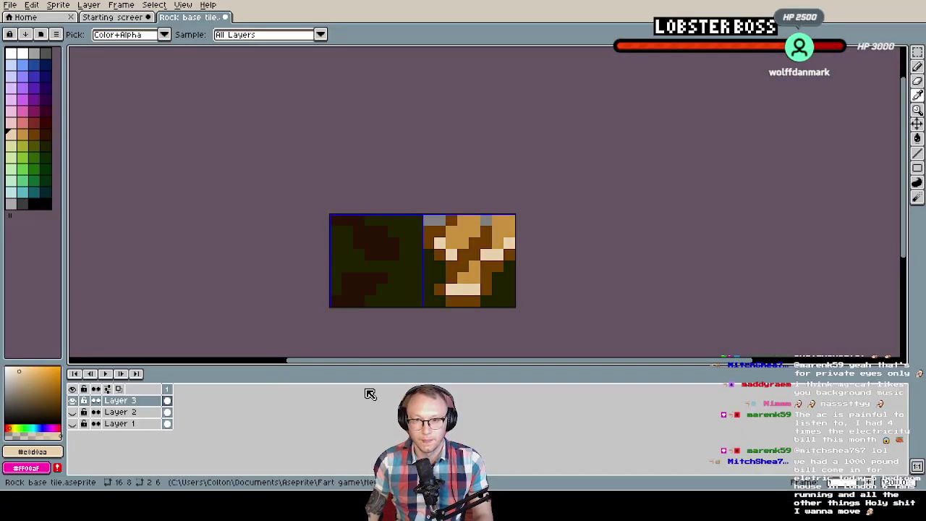
{"action": "key", "text": "ctrl+z"}
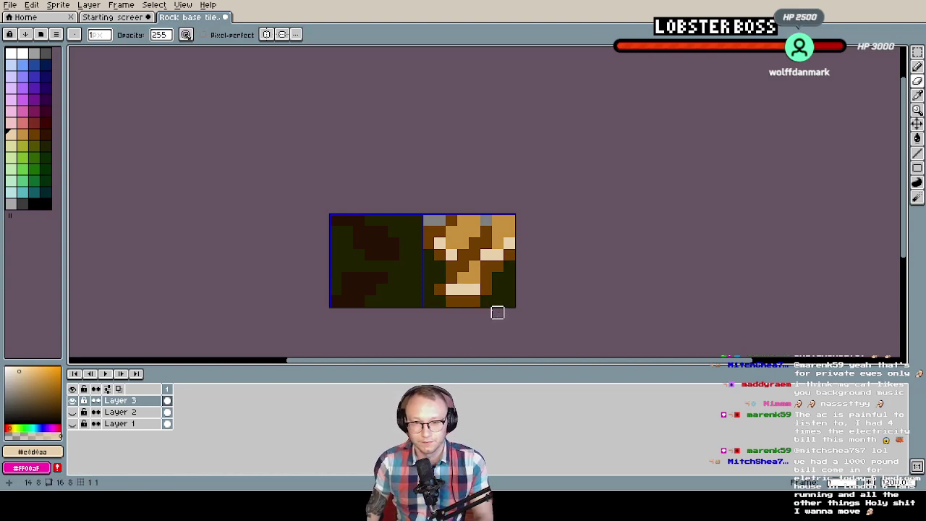
{"action": "mouse_move", "coordinate": [497, 301]}
{"action": "left_mouse_down"}
{"action": "mouse_move", "coordinate": [439, 300]}
{"action": "mouse_move", "coordinate": [439, 290]}
{"action": "mouse_move", "coordinate": [508, 290]}
{"action": "mouse_move", "coordinate": [509, 278]}
{"action": "mouse_move", "coordinate": [509, 301]}
{"action": "left_mouse_up"}
{"action": "left_click_drag", "start_coordinate": [428, 301], "coordinate": [428, 289]}
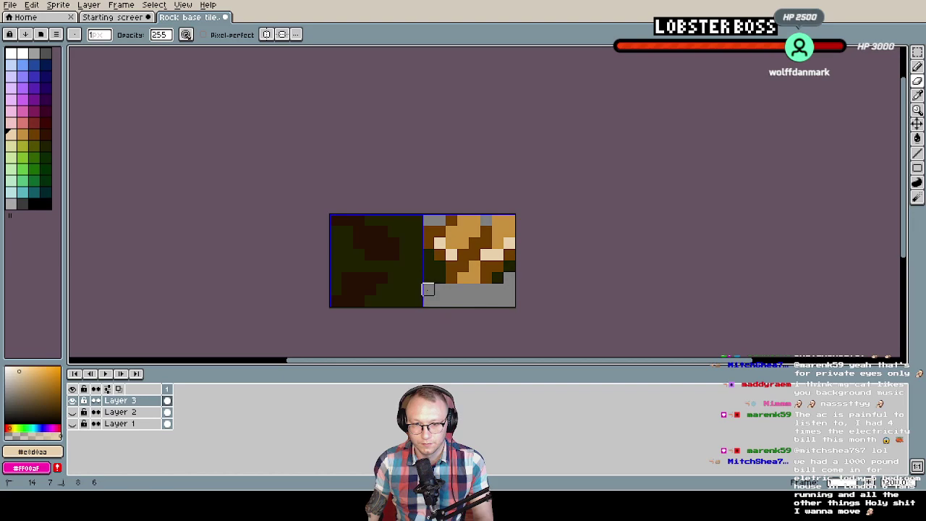
Sample the brown #6F3F00 from the border tile and pencil a two-pixel shadow under the lower rock
{"action": "left_click", "coordinate": [510, 243], "text": "alt"}
{"action": "left_click", "coordinate": [497, 278], "text": "alt"}
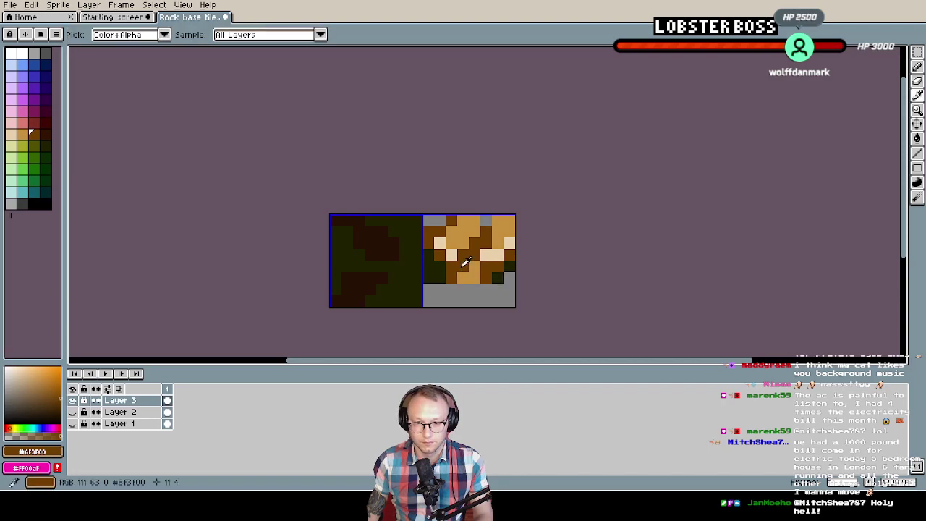
{"action": "key", "text": "b"}
{"action": "left_click", "coordinate": [463, 288]}
{"action": "left_click_drag", "start_coordinate": [463, 288], "coordinate": [475, 289]}
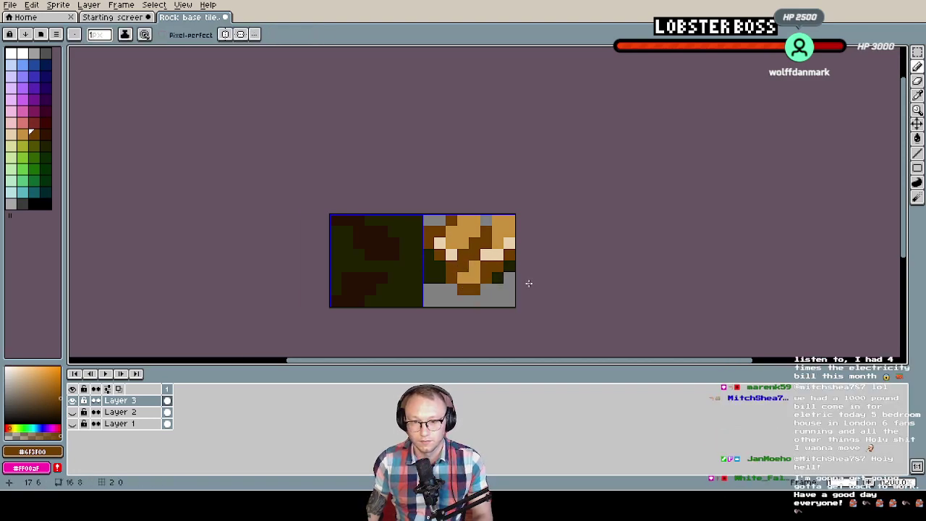
Sample the dark olive #1F2000 and fill the erased area around the lower rock with it
{"action": "left_click", "coordinate": [504, 275], "text": "alt"}
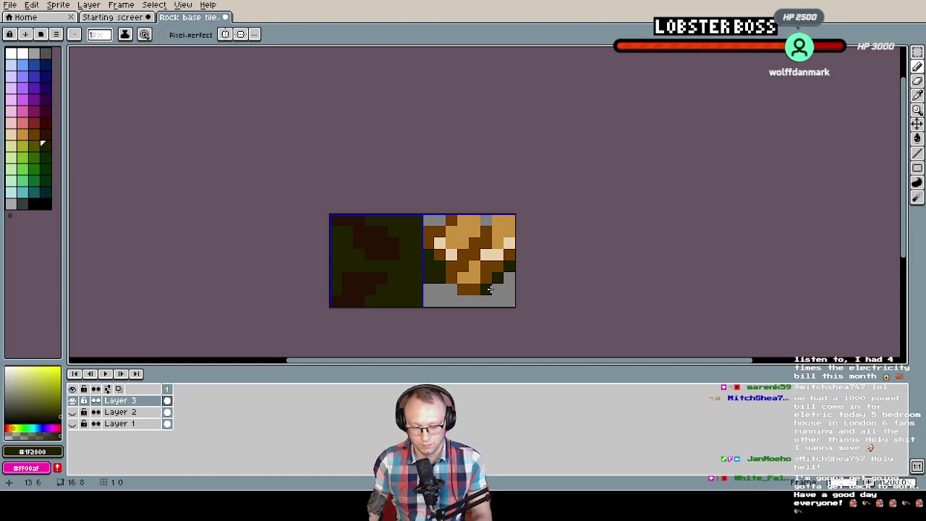
{"action": "key", "text": "g"}
{"action": "left_click", "coordinate": [490, 304]}
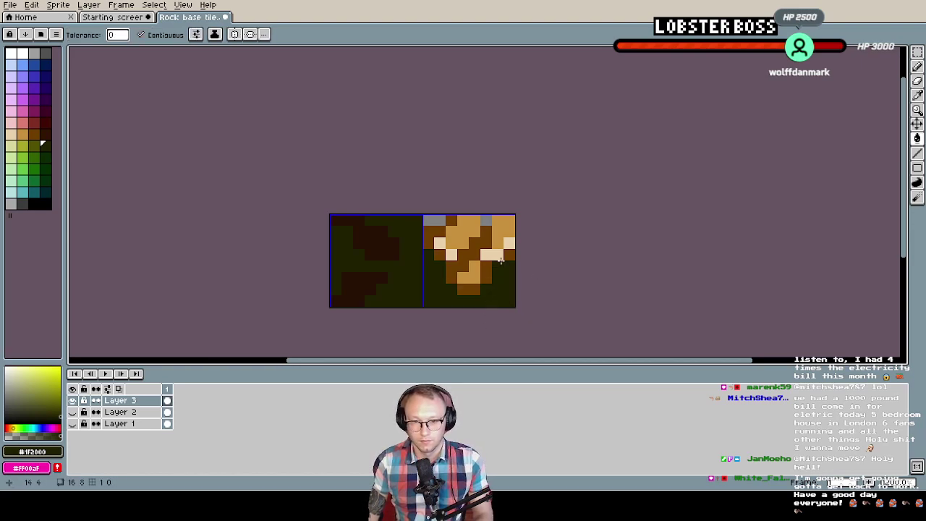
Sample the pale cream from the upper-right rock and try it as a highlight along the lower rock's bottom edge
{"action": "left_click", "coordinate": [473, 287], "text": "alt"}
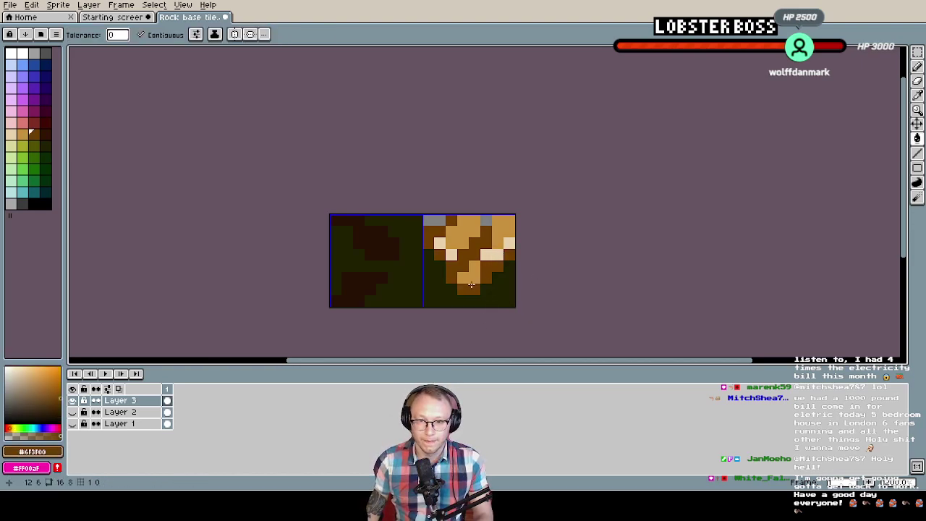
{"action": "left_click", "coordinate": [507, 243], "text": "alt"}
{"action": "left_click", "coordinate": [470, 273]}
{"action": "key", "text": "v"}
{"action": "key", "text": "ctrl+z"}
{"action": "key", "text": "b"}
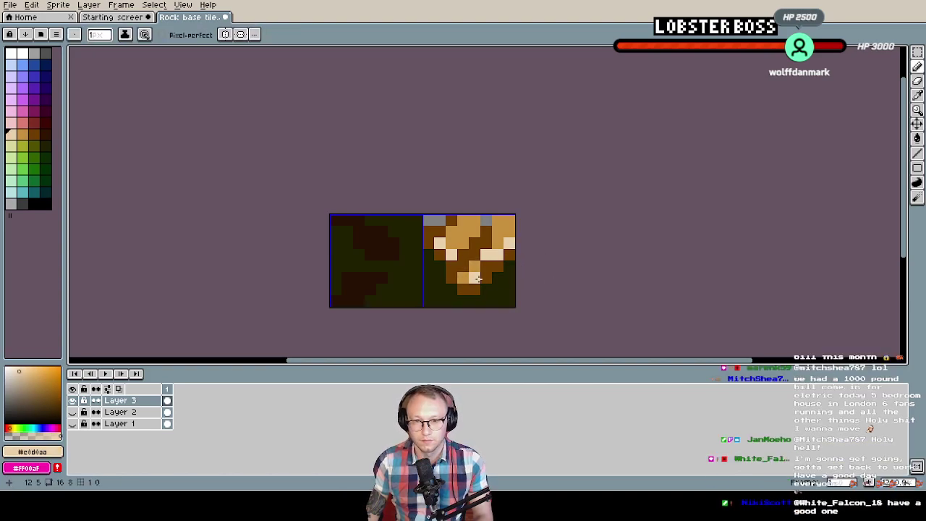
{"action": "scroll", "coordinate": [587, 251], "scroll_direction": "down", "scroll_amount": 1}
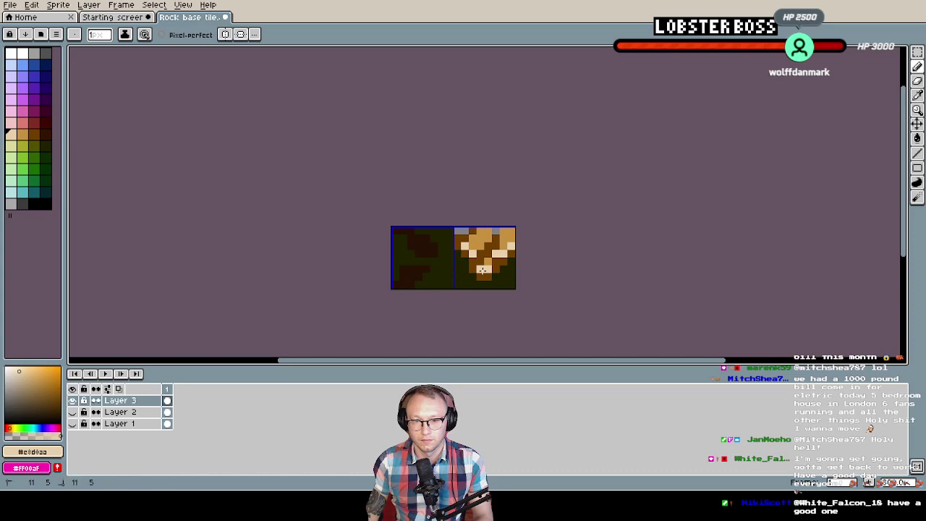
{"action": "scroll", "coordinate": [532, 258], "scroll_direction": "down", "scroll_amount": 2}
{"action": "scroll", "coordinate": [529, 259], "scroll_direction": "up", "scroll_amount": 2}
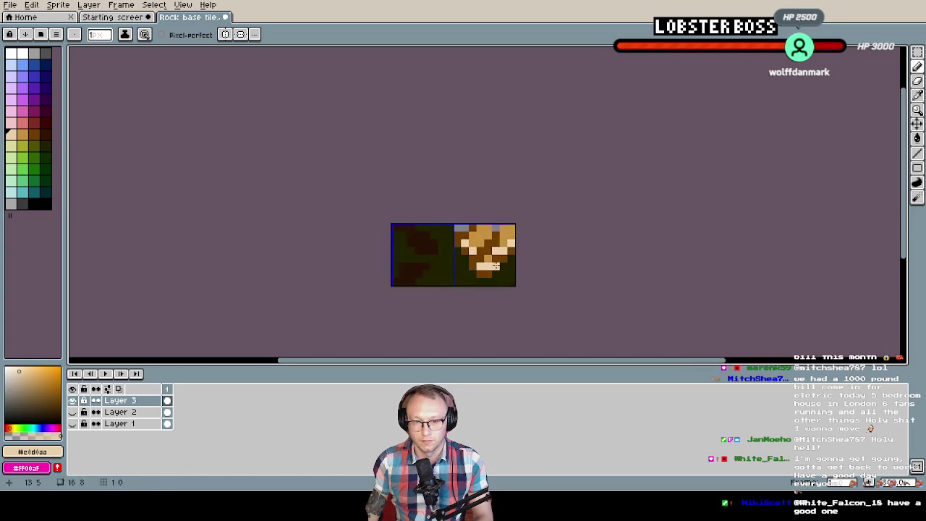
{"action": "scroll", "coordinate": [545, 256], "scroll_direction": "down", "scroll_amount": 2}
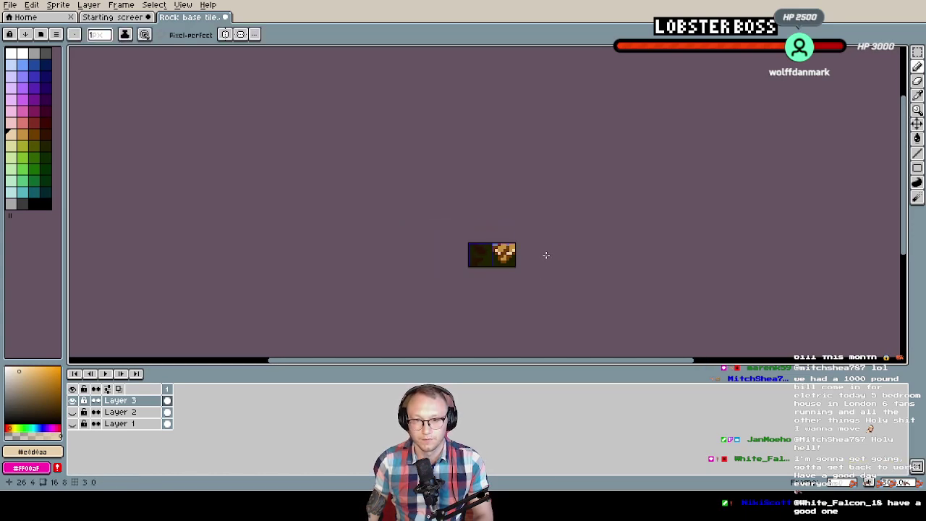
{"action": "scroll", "coordinate": [546, 255], "scroll_direction": "up", "scroll_amount": 2}
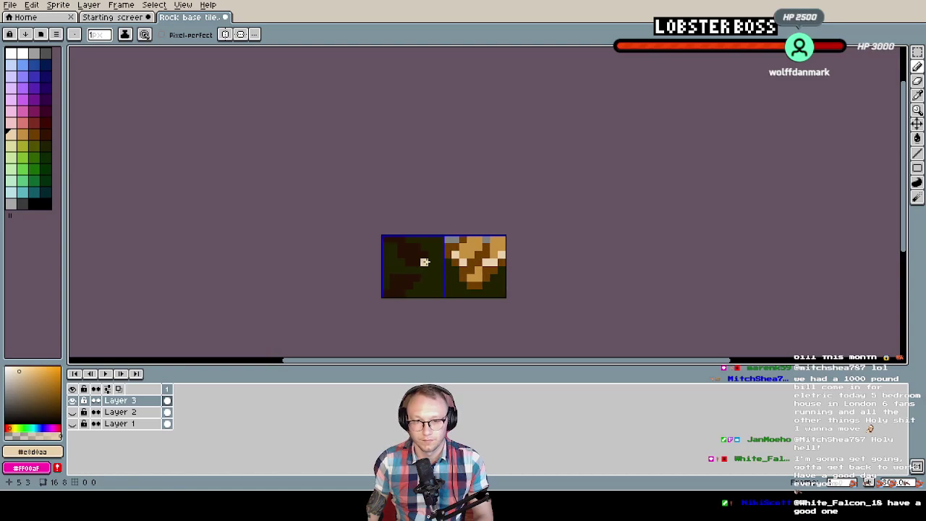
Export the edited rock tile sprite, overwriting Rock base tile3.png
{"action": "left_click", "coordinate": [10, 4]}
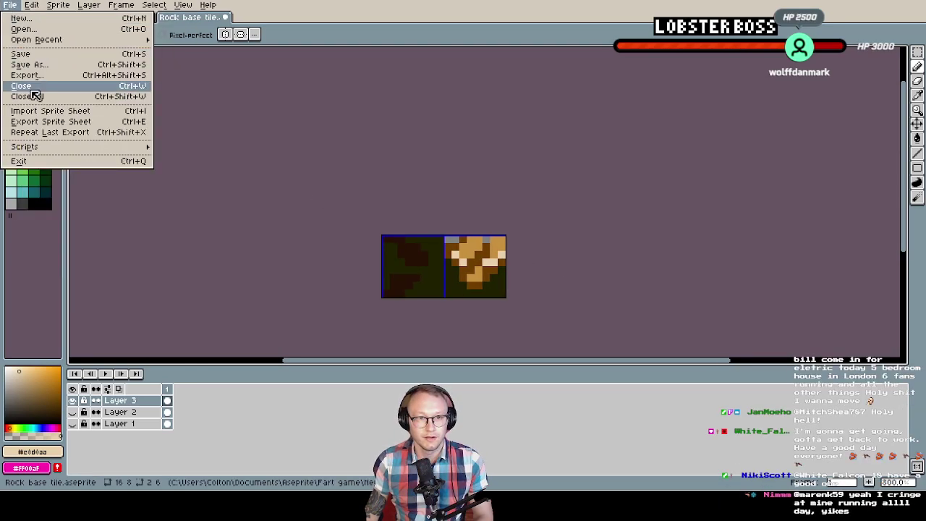
{"action": "left_click", "coordinate": [27, 75]}
{"action": "left_click", "coordinate": [125, 149]}
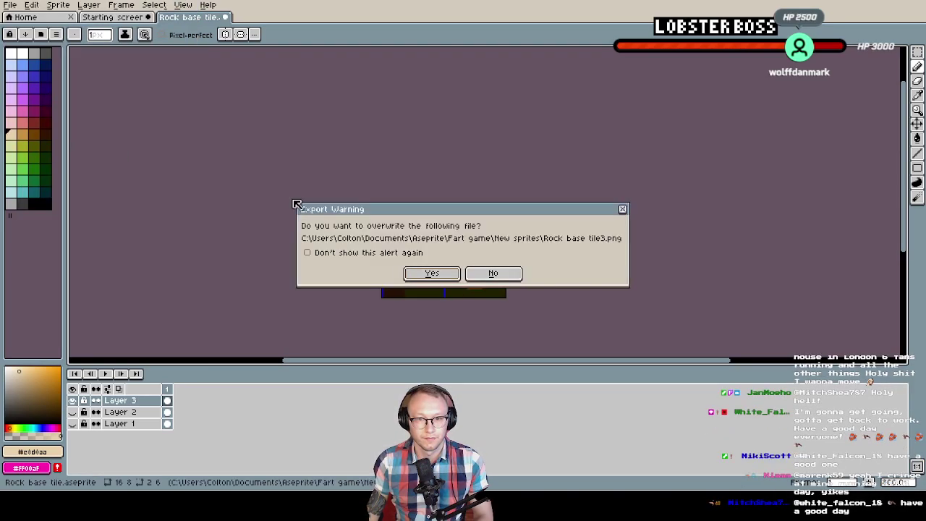
{"action": "left_click", "coordinate": [433, 275]}
{"action": "left_click", "coordinate": [432, 285]}
{"action": "key", "text": "alt"}
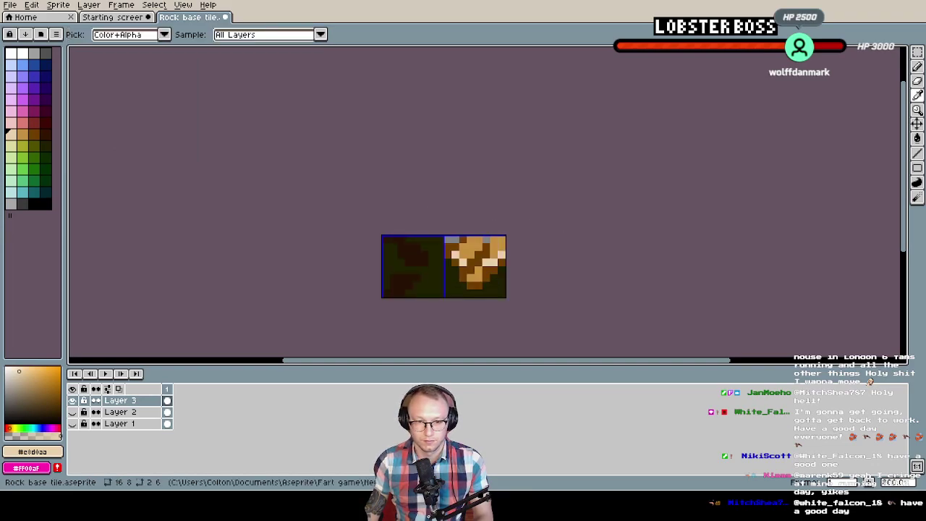
Switch to Tilesetter and delete the old rock source tiles together with their blob tileset
{"action": "key", "text": "alt+Tab"}
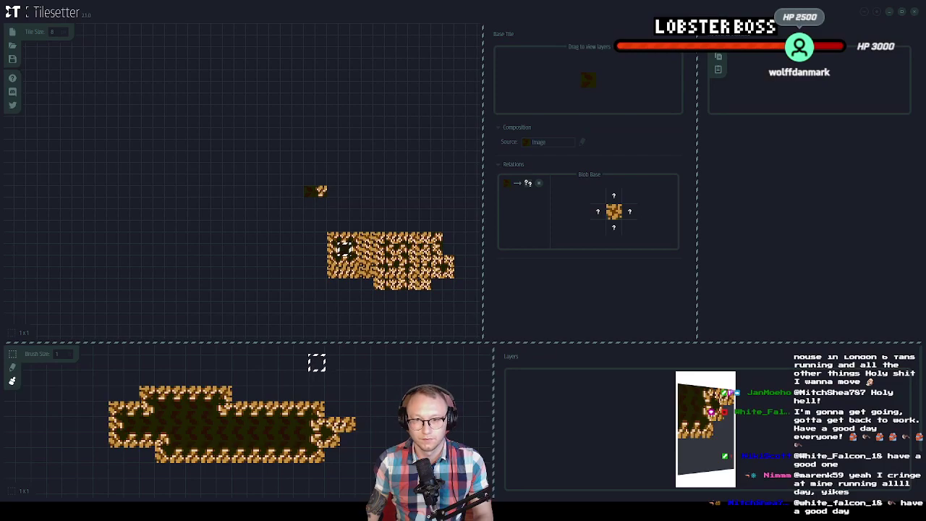
{"action": "key", "text": "s"}
{"action": "left_click_drag", "start_coordinate": [269, 178], "coordinate": [478, 309]}
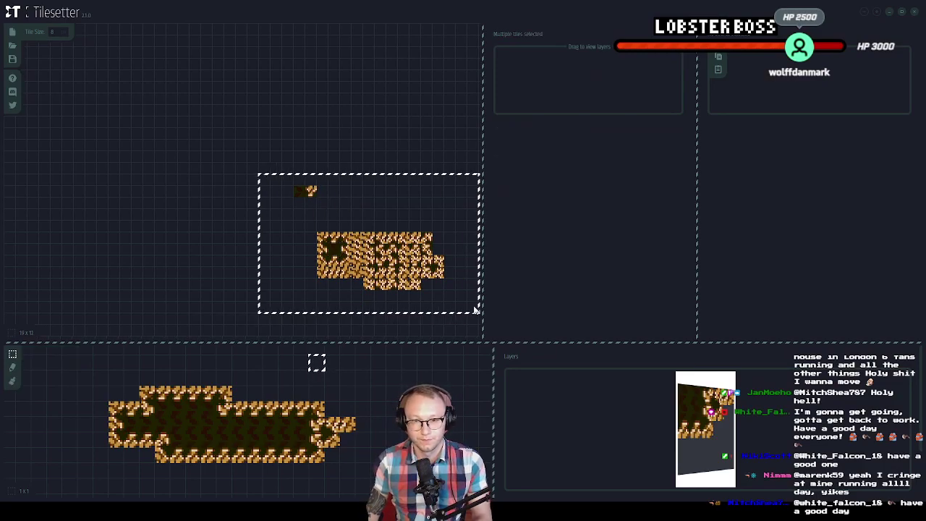
{"action": "key", "text": "Delete"}
Import the re-exported rock tile image into the emptied tile grid
{"action": "left_click", "coordinate": [206, 170]}
{"action": "right_click", "coordinate": [215, 166]}
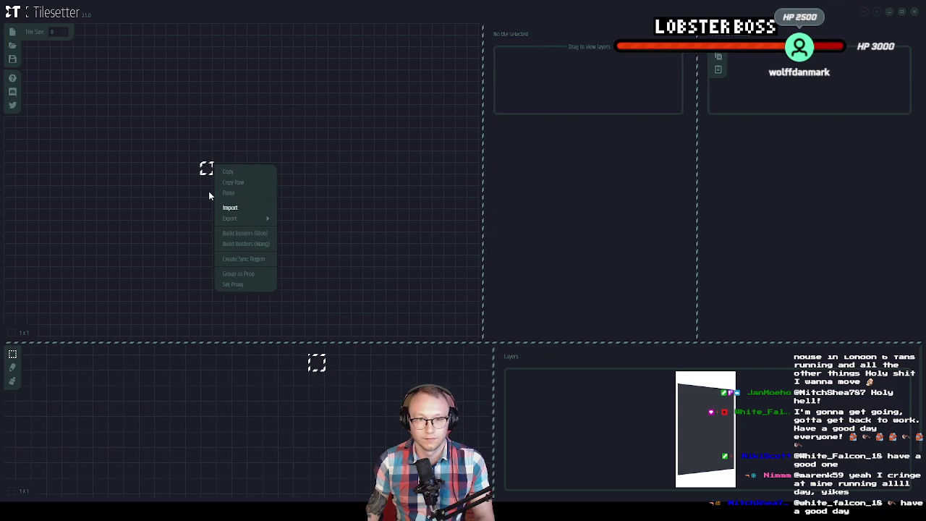
{"action": "key", "text": "Escape"}
{"action": "key", "text": "ctrl+v"}
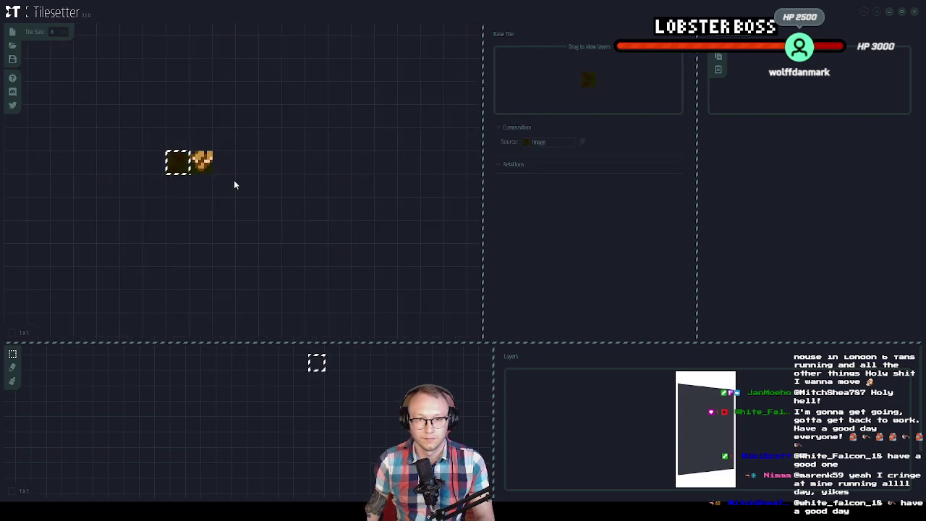
{"action": "left_click_drag", "start_coordinate": [272, 186], "coordinate": [335, 183]}
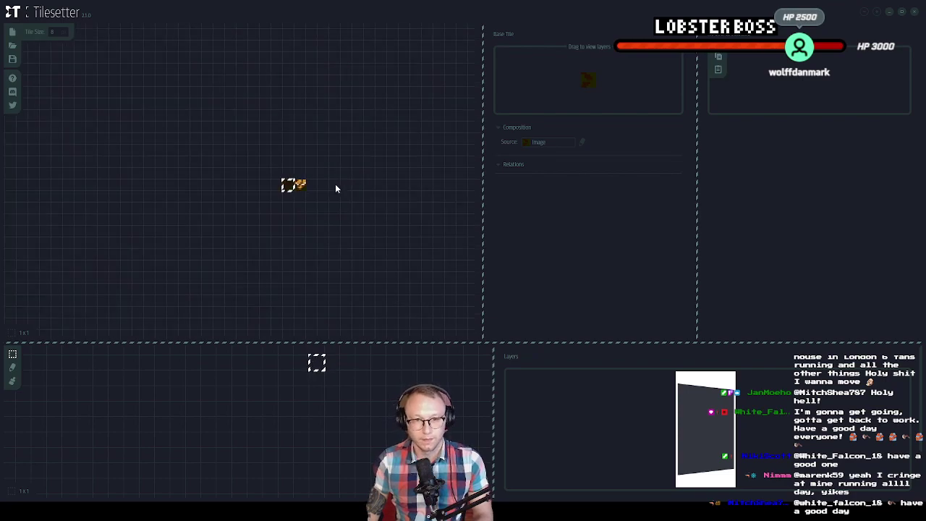
Place a second copy of the rock tile pair below the first and delete its border tile
{"action": "left_click", "coordinate": [322, 242]}
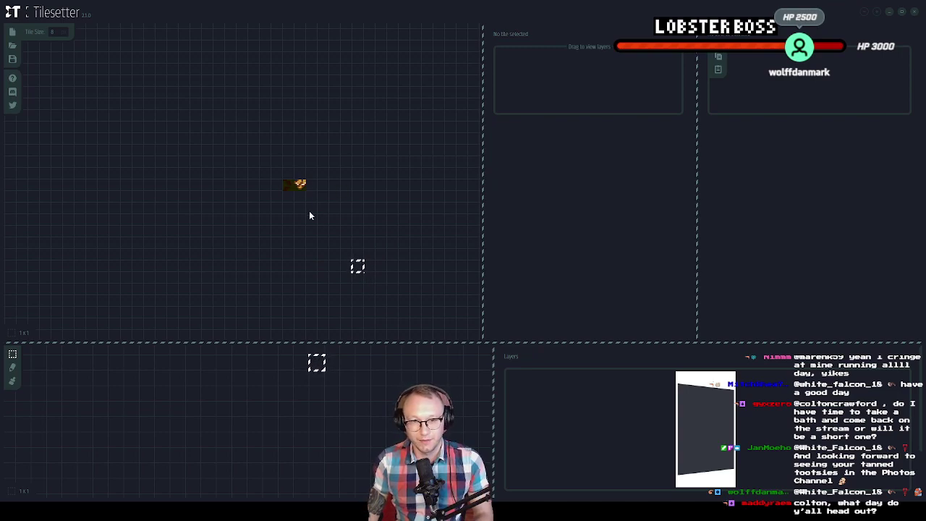
{"action": "right_click", "coordinate": [355, 269]}
{"action": "mouse_move", "coordinate": [389, 256]}
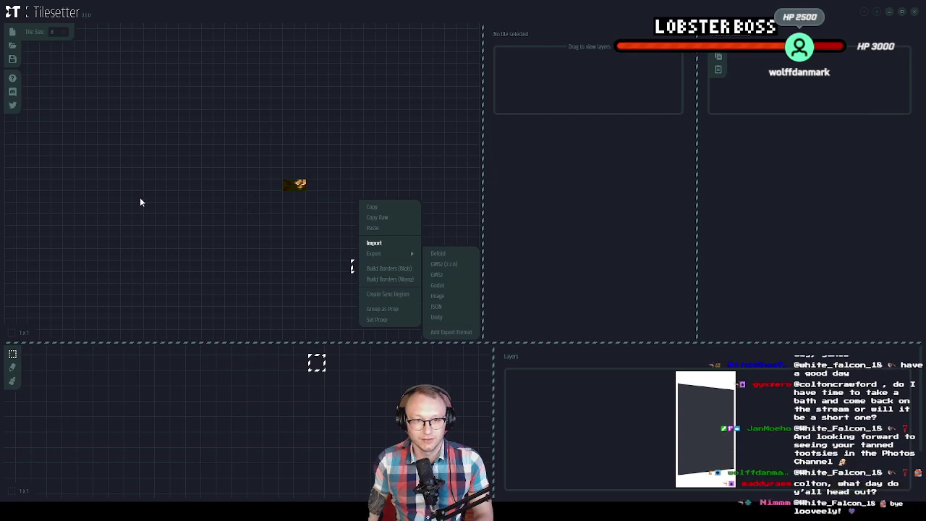
{"action": "left_click", "coordinate": [414, 255]}
{"action": "left_click_drag", "start_coordinate": [376, 265], "coordinate": [337, 243]}
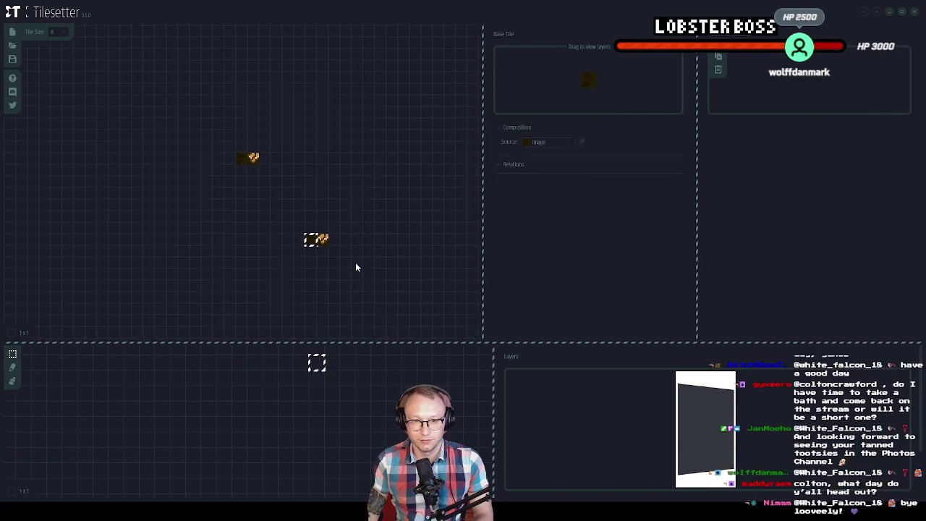
{"action": "key", "text": "Delete"}
Build blob borders from the copied dark base tile
{"action": "left_click", "coordinate": [312, 243]}
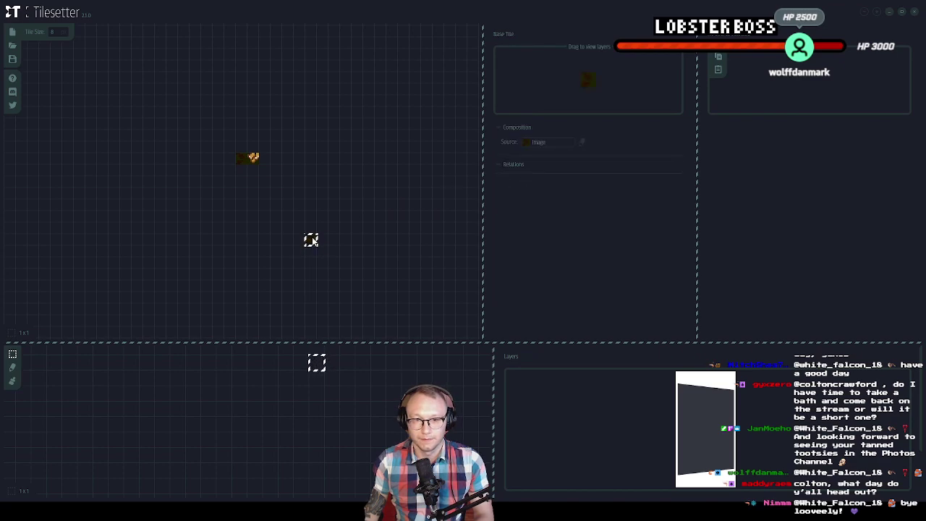
{"action": "right_click", "coordinate": [313, 242]}
{"action": "left_click", "coordinate": [357, 294]}
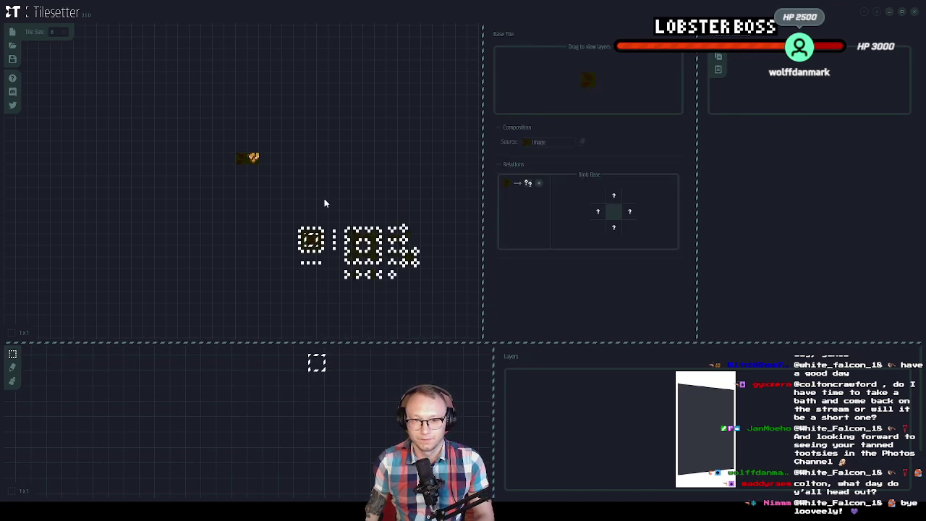
Set the new rock border image as the source for the up, right, down and left border tiles
{"action": "left_click", "coordinate": [542, 144]}
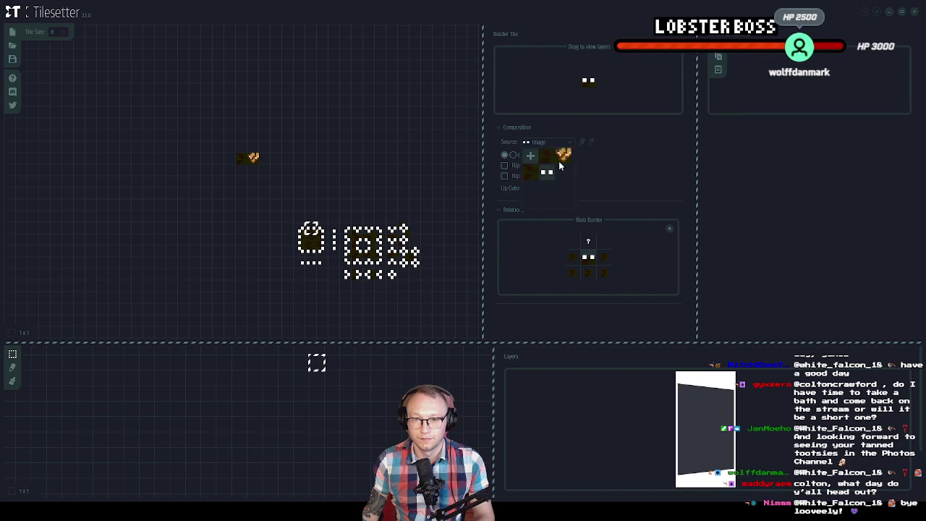
{"action": "left_click", "coordinate": [546, 160]}
{"action": "left_click", "coordinate": [550, 144]}
{"action": "left_click", "coordinate": [547, 162]}
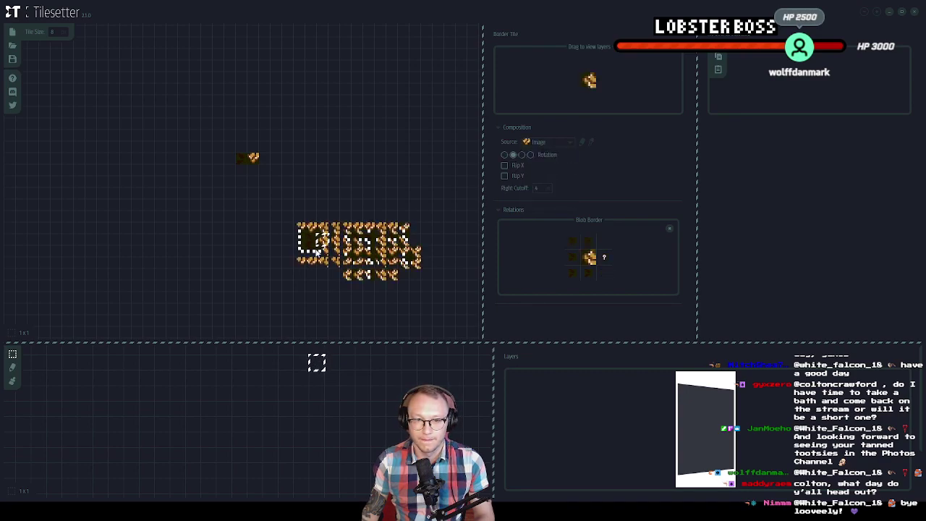
{"action": "left_click", "coordinate": [542, 142]}
{"action": "left_click", "coordinate": [546, 172]}
{"action": "left_click", "coordinate": [543, 143]}
{"action": "left_click", "coordinate": [547, 172]}
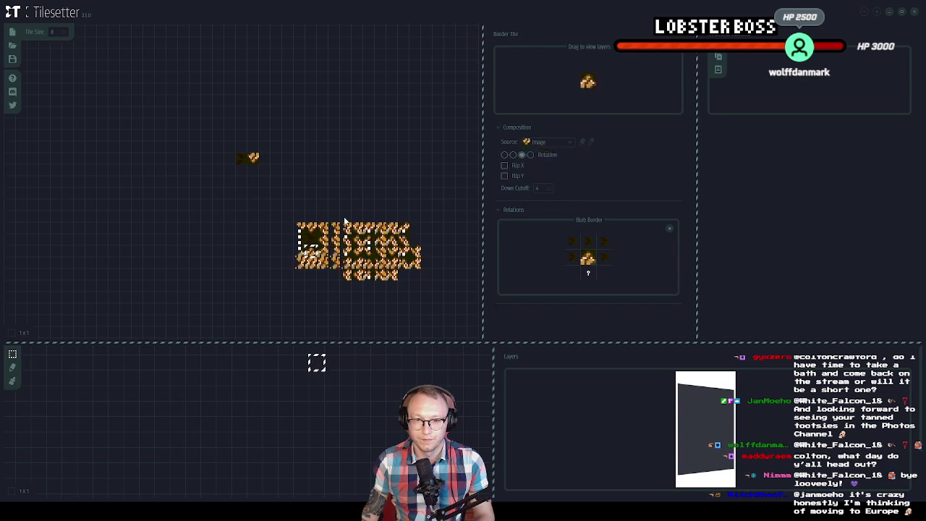
{"action": "left_click", "coordinate": [530, 155]}
{"action": "left_click", "coordinate": [539, 144]}
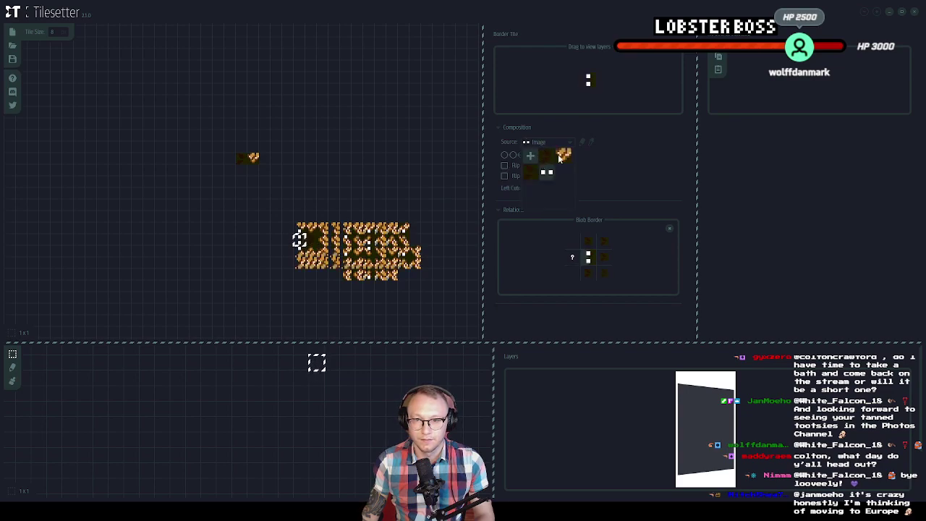
{"action": "left_click", "coordinate": [547, 162]}
{"action": "left_click", "coordinate": [415, 309]}
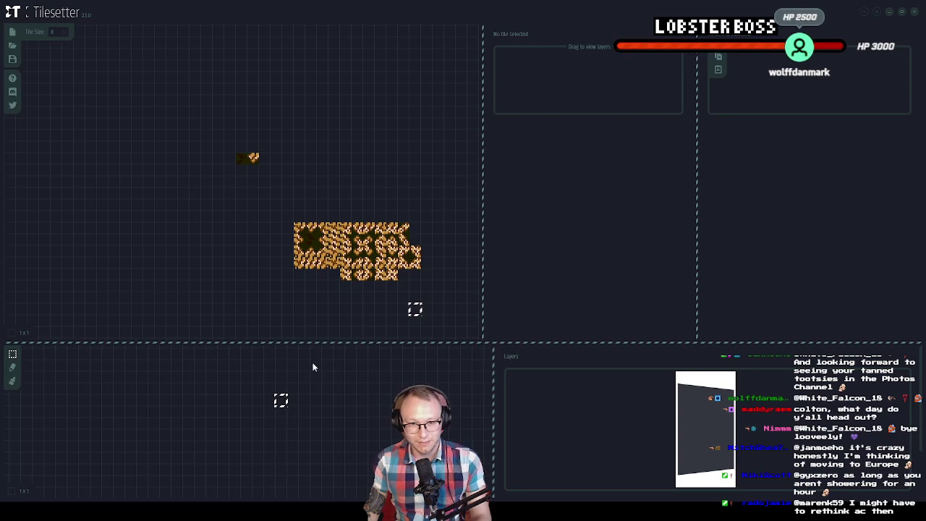
Paint a large irregular test platform and a few isolated tiles on the map with the blob base tile
{"action": "left_click", "coordinate": [310, 239]}
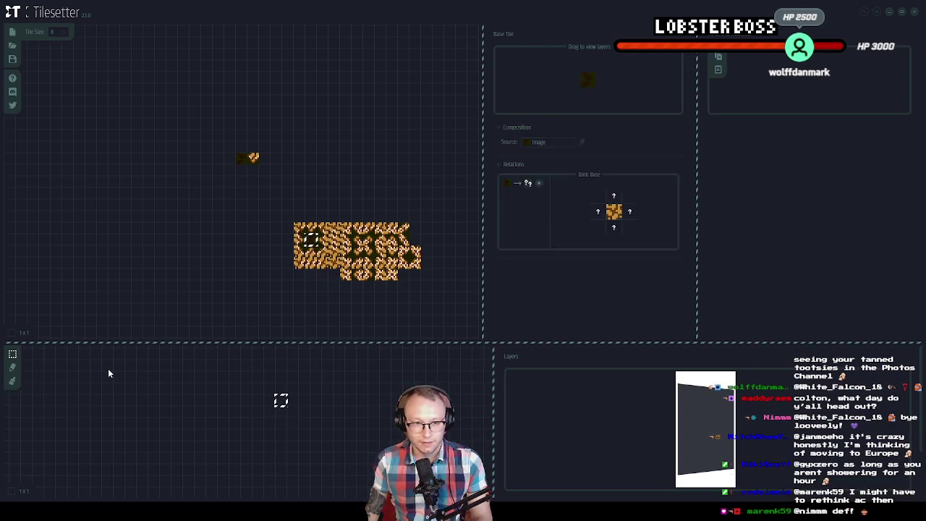
{"action": "left_click", "coordinate": [12, 381]}
{"action": "mouse_move", "coordinate": [108, 376]}
{"action": "left_mouse_down"}
{"action": "mouse_move", "coordinate": [222, 391]}
{"action": "mouse_move", "coordinate": [111, 397]}
{"action": "mouse_move", "coordinate": [238, 397]}
{"action": "mouse_move", "coordinate": [94, 413]}
{"action": "mouse_move", "coordinate": [248, 407]}
{"action": "mouse_move", "coordinate": [201, 413]}
{"action": "mouse_move", "coordinate": [212, 419]}
{"action": "mouse_move", "coordinate": [243, 417]}
{"action": "mouse_move", "coordinate": [89, 420]}
{"action": "left_mouse_up"}
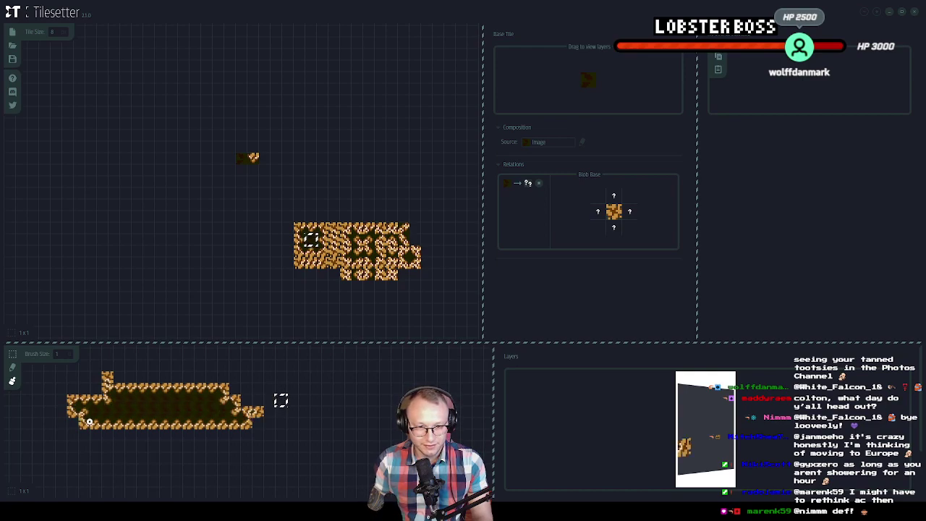
{"action": "mouse_move", "coordinate": [212, 424]}
{"action": "left_mouse_down"}
{"action": "mouse_move", "coordinate": [269, 426]}
{"action": "mouse_move", "coordinate": [216, 437]}
{"action": "mouse_move", "coordinate": [84, 431]}
{"action": "mouse_move", "coordinate": [279, 438]}
{"action": "mouse_move", "coordinate": [85, 445]}
{"action": "mouse_move", "coordinate": [179, 453]}
{"action": "mouse_move", "coordinate": [299, 447]}
{"action": "mouse_move", "coordinate": [238, 423]}
{"action": "mouse_move", "coordinate": [239, 394]}
{"action": "mouse_move", "coordinate": [340, 397]}
{"action": "mouse_move", "coordinate": [238, 408]}
{"action": "mouse_move", "coordinate": [307, 408]}
{"action": "mouse_move", "coordinate": [266, 416]}
{"action": "mouse_move", "coordinate": [297, 421]}
{"action": "left_mouse_up"}
{"action": "left_click", "coordinate": [385, 389]}
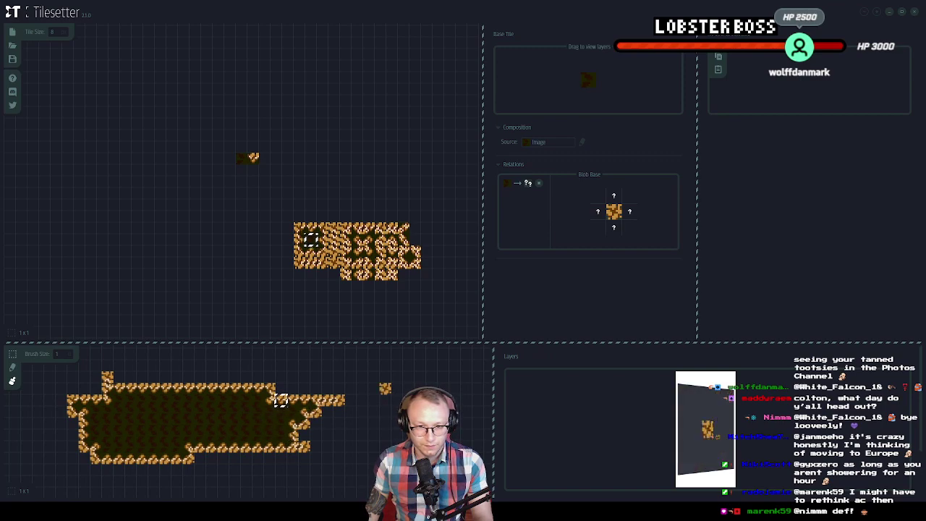
{"action": "left_click", "coordinate": [338, 377]}
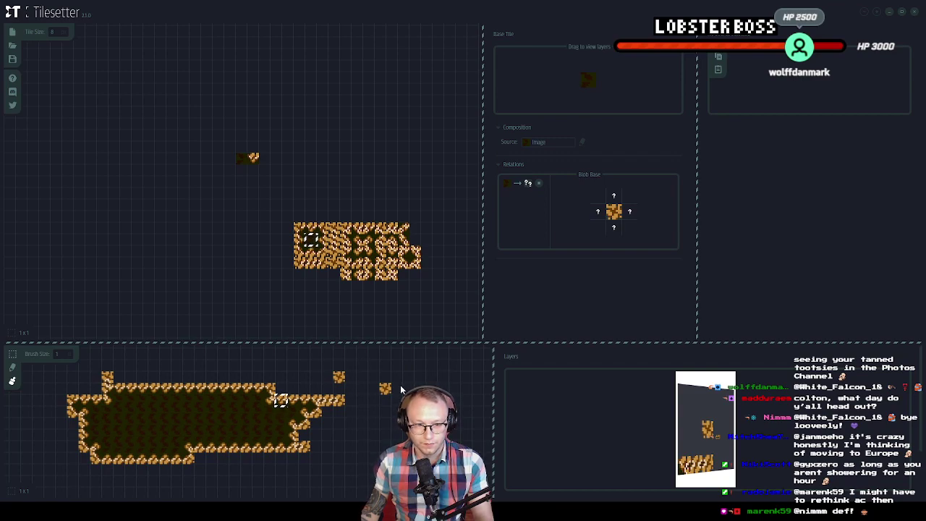
{"action": "left_click_drag", "start_coordinate": [351, 406], "coordinate": [402, 408]}
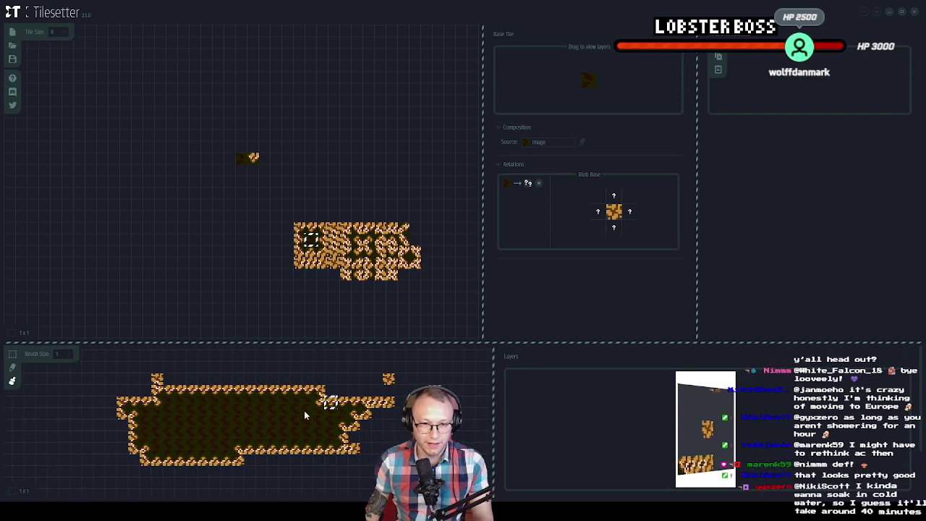
{"action": "left_click_drag", "start_coordinate": [329, 403], "coordinate": [304, 397]}
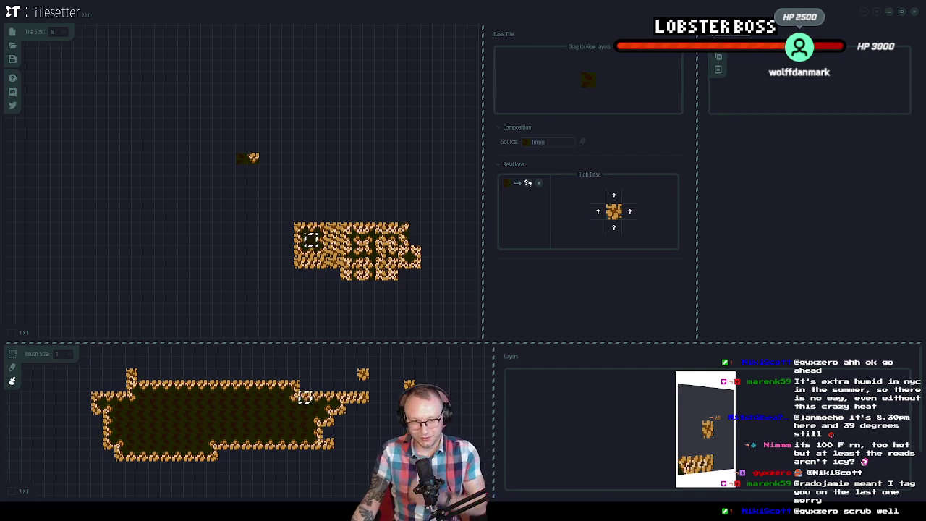
Select the whole blob tileset and export it in GMS2 (2.3.0) format as Rocktileset3
{"action": "left_click", "coordinate": [385, 290]}
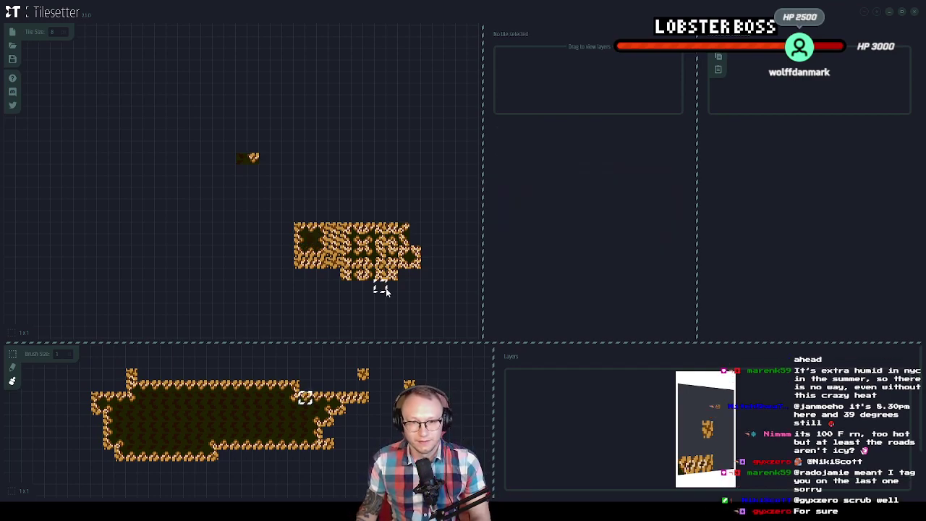
{"action": "left_click", "coordinate": [300, 229]}
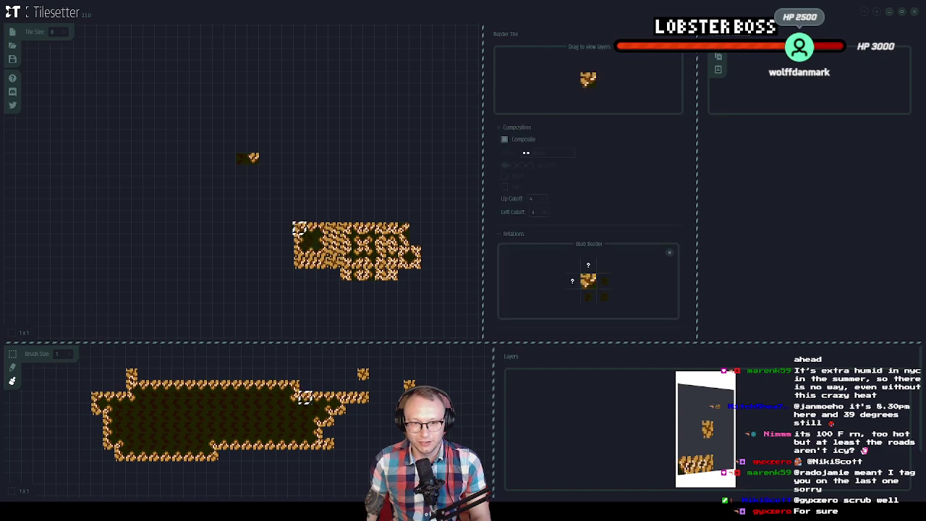
{"action": "left_click", "coordinate": [345, 185]}
{"action": "left_click_drag", "start_coordinate": [296, 230], "coordinate": [414, 280]}
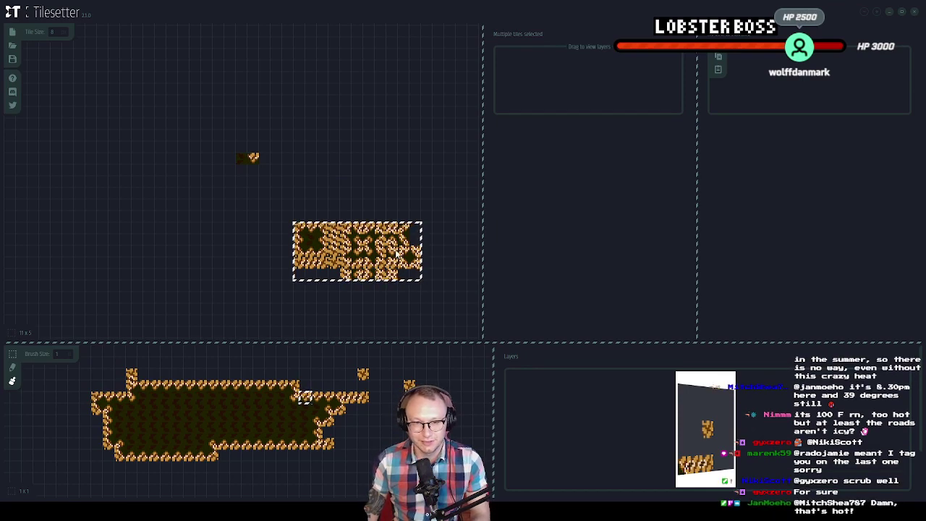
{"action": "right_click", "coordinate": [418, 209]}
{"action": "mouse_move", "coordinate": [390, 253]}
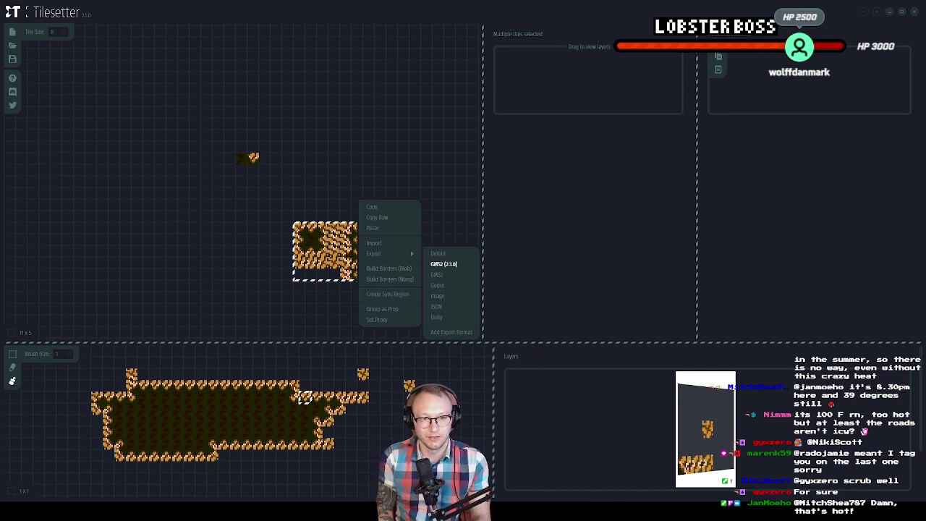
{"action": "left_click", "coordinate": [439, 265]}
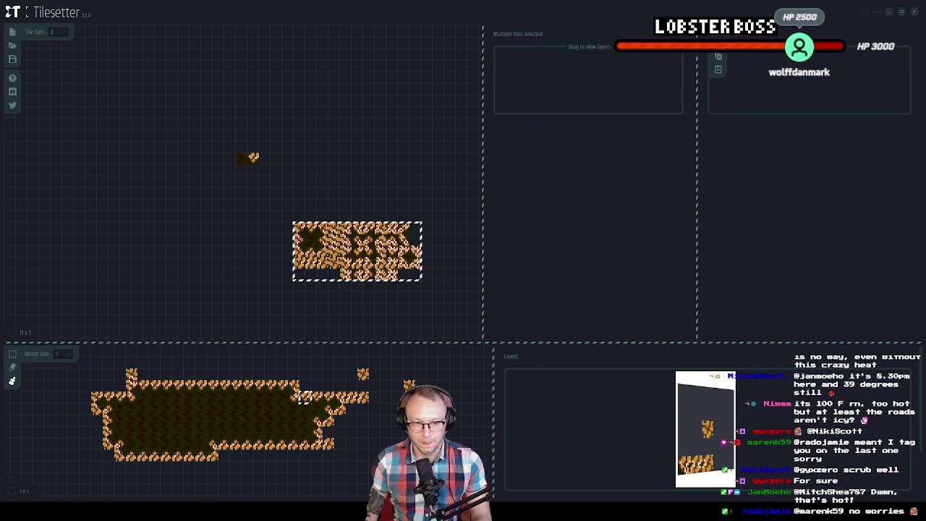
Switch to GameMaker and add the exported tileset_Rocktileset3 to the Tile Sets group, bringing up its properties in the workspace
{"action": "key", "text": "alt+Tab"}
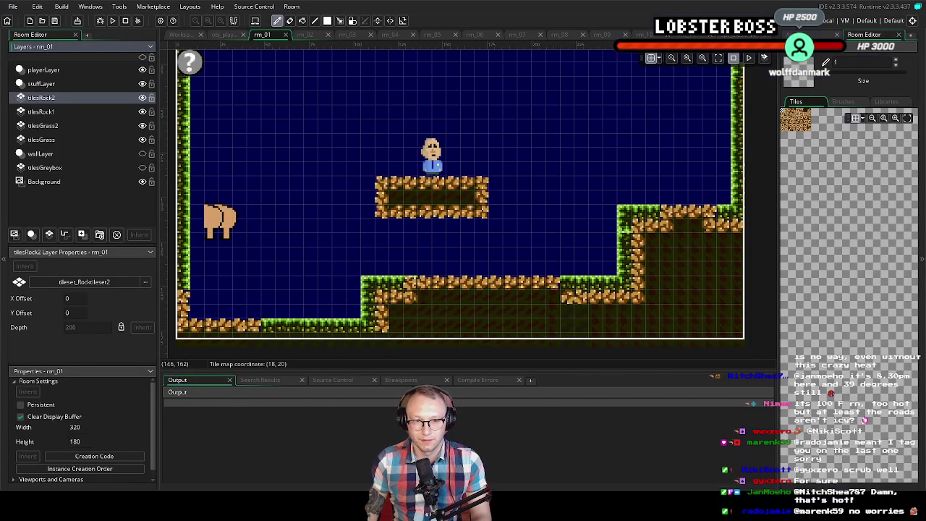
{"action": "left_click", "coordinate": [186, 34]}
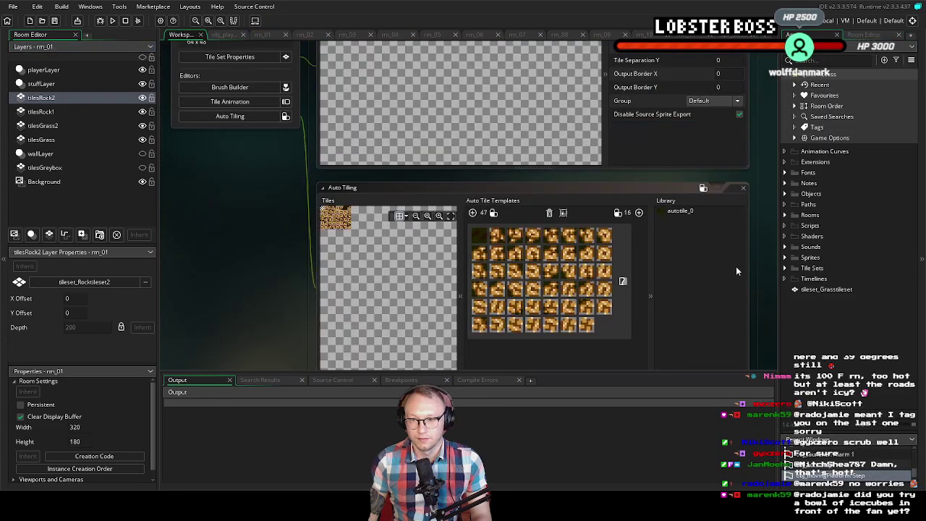
{"action": "left_click", "coordinate": [784, 268]}
{"action": "right_click", "coordinate": [814, 269]}
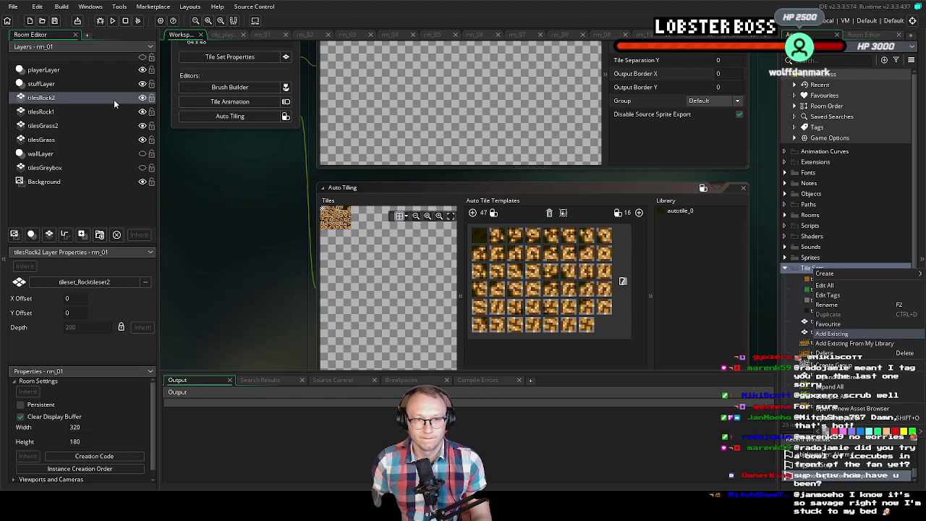
{"action": "double_click", "coordinate": [154, 130]}
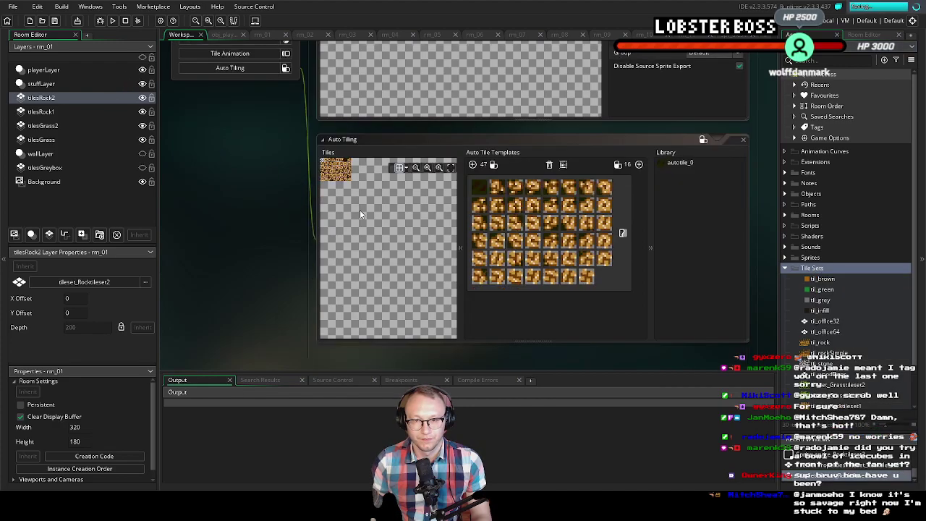
{"action": "left_click", "coordinate": [263, 250]}
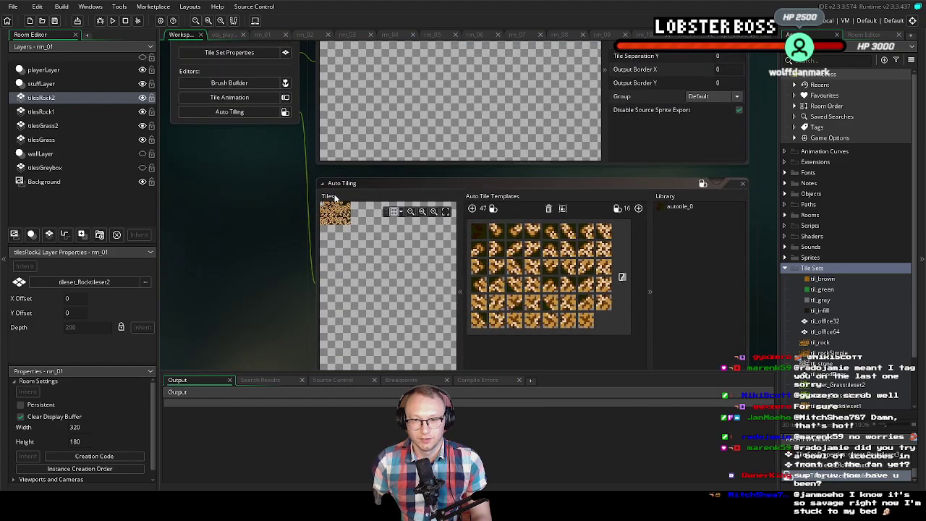
{"action": "scroll", "coordinate": [283, 189], "scroll_direction": "up", "scroll_amount": 2}
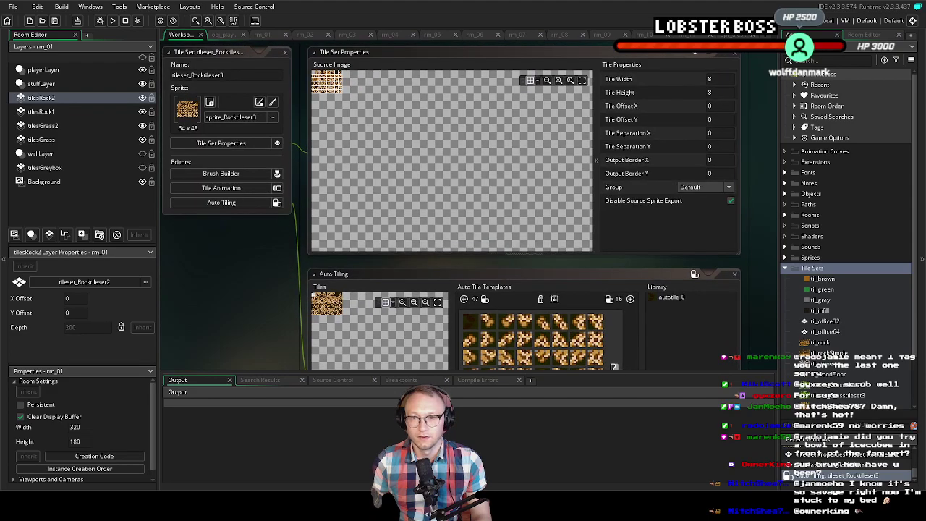
In room rm_01, add a new tile layer above tilesRock2 and name it tilesRock3
{"action": "left_click", "coordinate": [263, 35]}
{"action": "scroll", "coordinate": [326, 116], "scroll_direction": "down", "scroll_amount": 1}
{"action": "scroll", "coordinate": [371, 165], "scroll_direction": "up", "scroll_amount": 2}
{"action": "scroll", "coordinate": [238, 173], "scroll_direction": "down", "scroll_amount": 2}
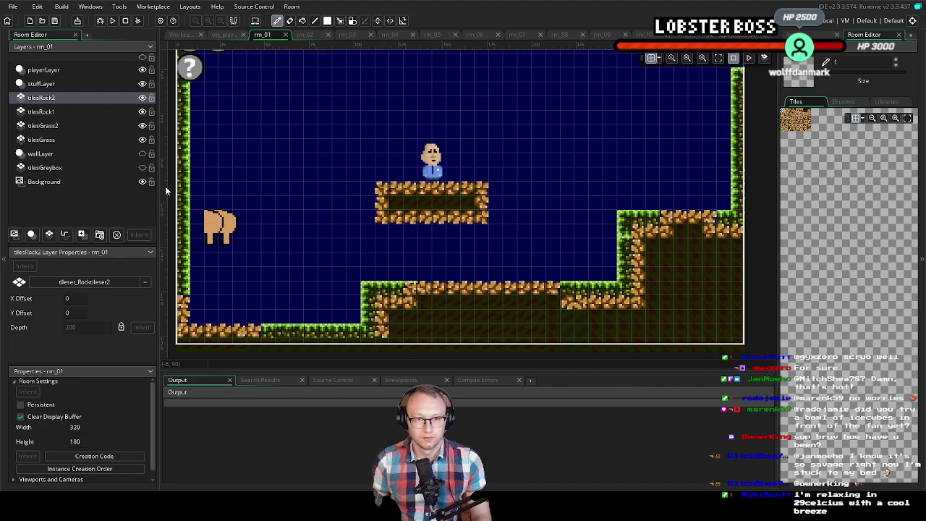
{"action": "left_click", "coordinate": [49, 234]}
{"action": "right_click", "coordinate": [49, 99]}
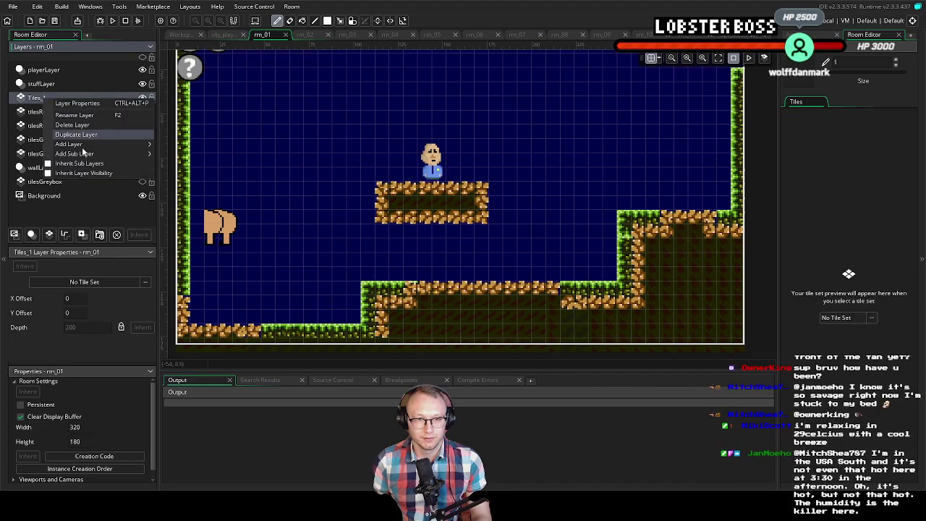
{"action": "left_click", "coordinate": [89, 116]}
{"action": "type", "text": "tiles"}
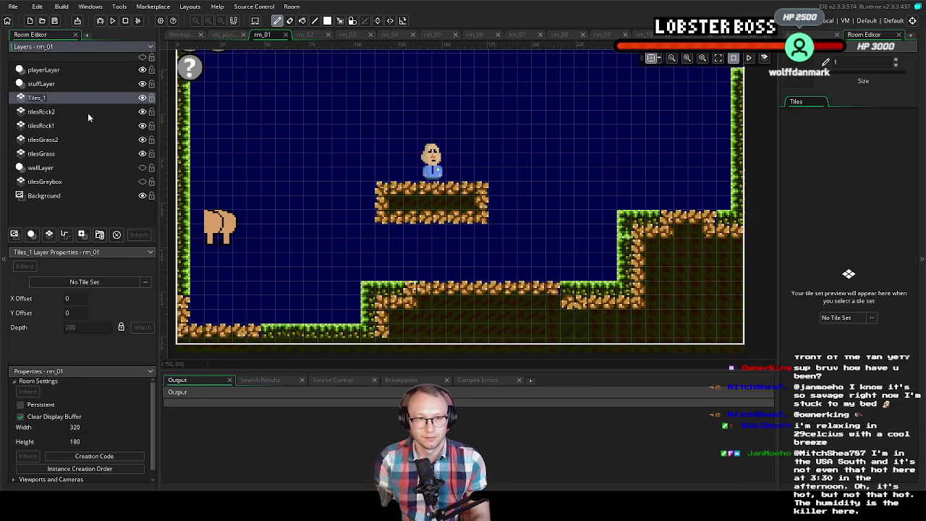
{"action": "type", "text": "Rock3"}
{"action": "key", "text": "Return"}
{"action": "scroll", "coordinate": [296, 216], "scroll_direction": "down", "scroll_amount": 1}
{"action": "scroll", "coordinate": [286, 212], "scroll_direction": "up", "scroll_amount": 1}
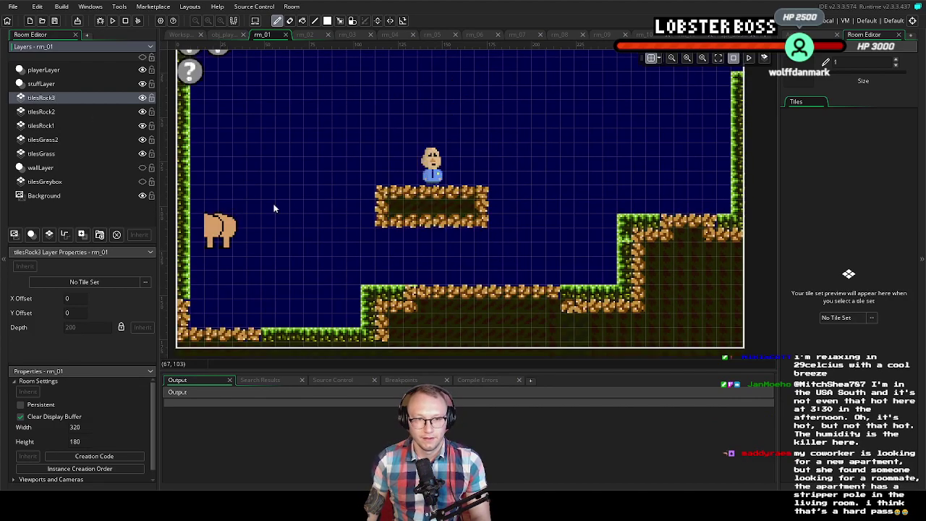
Hide the tilesRock2 and tilesRock1 layers and assign tileset_Rocktileset3 to the tilesRock3 layer
{"action": "left_click", "coordinate": [143, 111]}
{"action": "left_click", "coordinate": [142, 125]}
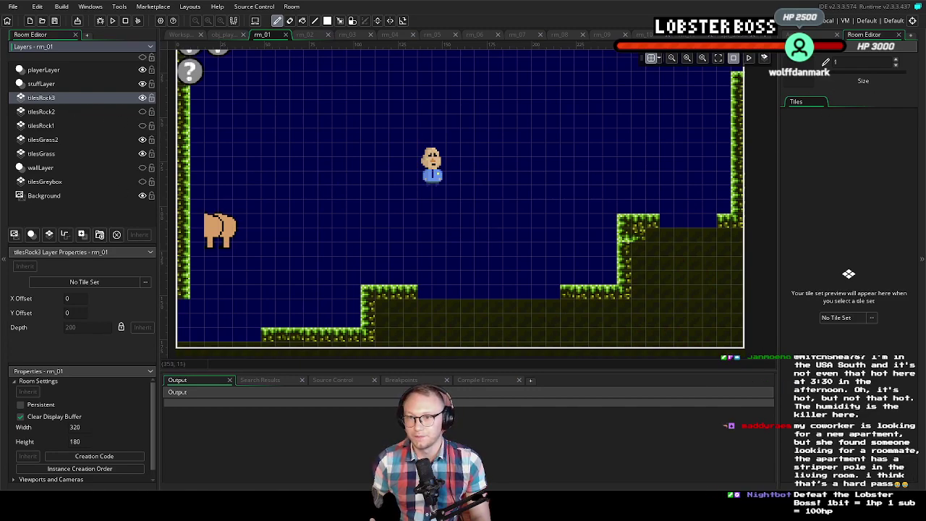
{"action": "left_click", "coordinate": [855, 318]}
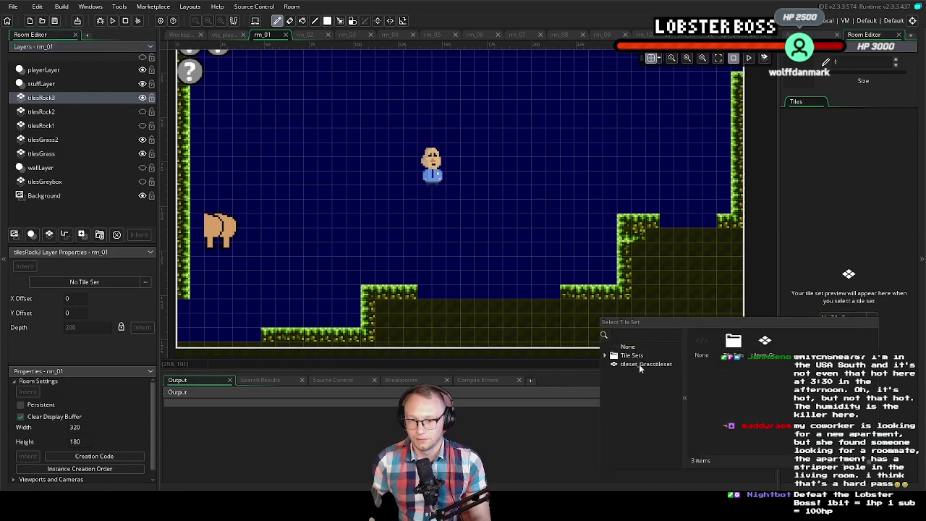
{"action": "scroll", "coordinate": [649, 369], "scroll_direction": "down", "scroll_amount": 3}
{"action": "double_click", "coordinate": [655, 438]}
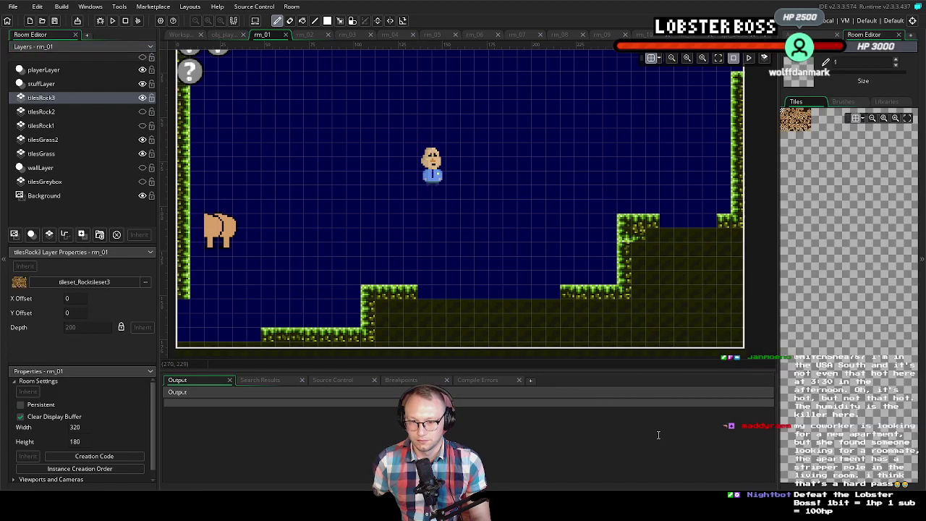
{"action": "left_click", "coordinate": [908, 118]}
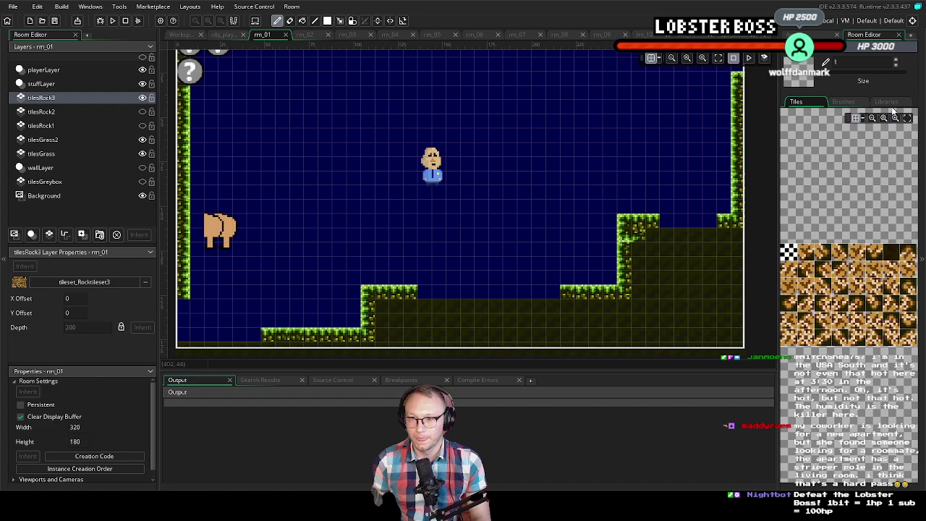
Paint rock with autotile_0 into the lower-left corner, the middle floor gap and the upper-right ledge gap between the grass edges
{"action": "left_click", "coordinate": [886, 101]}
{"action": "left_click", "coordinate": [832, 125]}
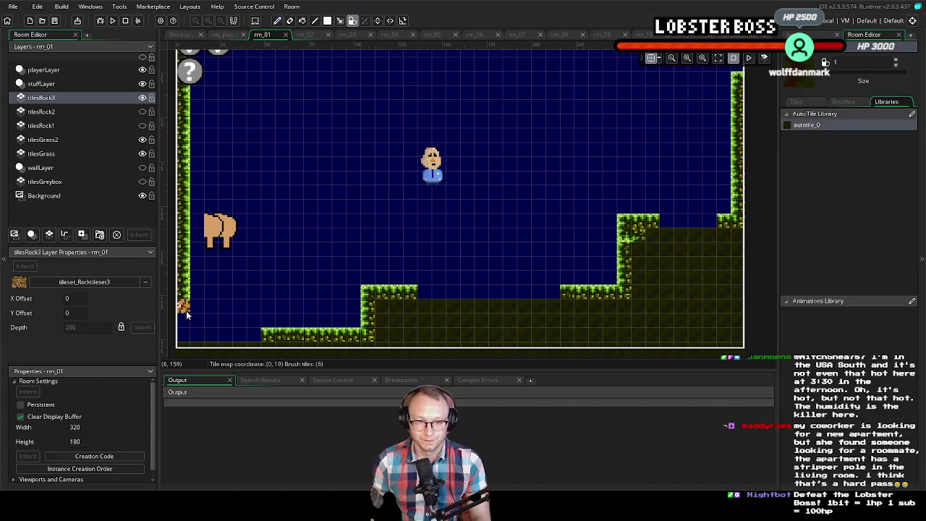
{"action": "mouse_move", "coordinate": [186, 312]}
{"action": "left_mouse_down"}
{"action": "mouse_move", "coordinate": [245, 336]}
{"action": "mouse_move", "coordinate": [252, 350]}
{"action": "mouse_move", "coordinate": [180, 348]}
{"action": "mouse_move", "coordinate": [250, 352]}
{"action": "left_mouse_up"}
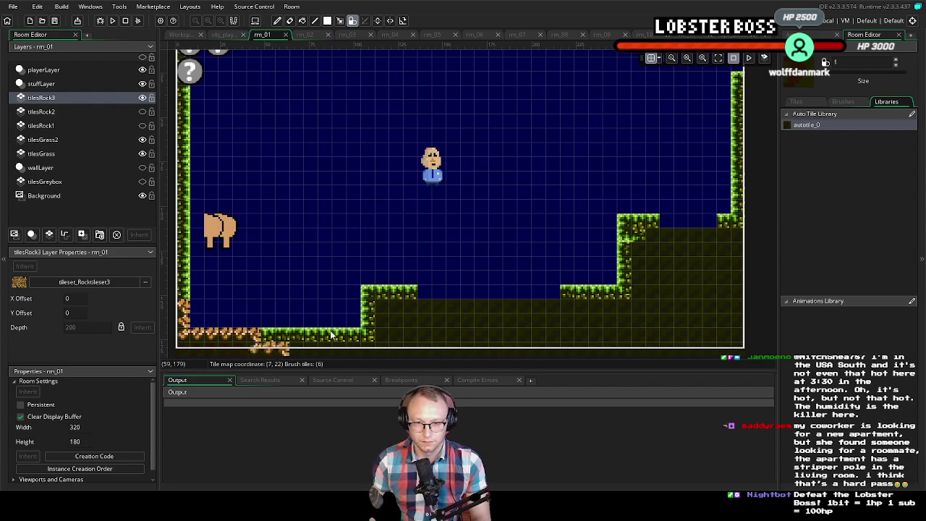
{"action": "mouse_move", "coordinate": [425, 291]}
{"action": "left_mouse_down"}
{"action": "mouse_move", "coordinate": [553, 294]}
{"action": "mouse_move", "coordinate": [386, 306]}
{"action": "mouse_move", "coordinate": [550, 306]}
{"action": "mouse_move", "coordinate": [443, 309]}
{"action": "mouse_move", "coordinate": [548, 316]}
{"action": "mouse_move", "coordinate": [430, 326]}
{"action": "left_mouse_up"}
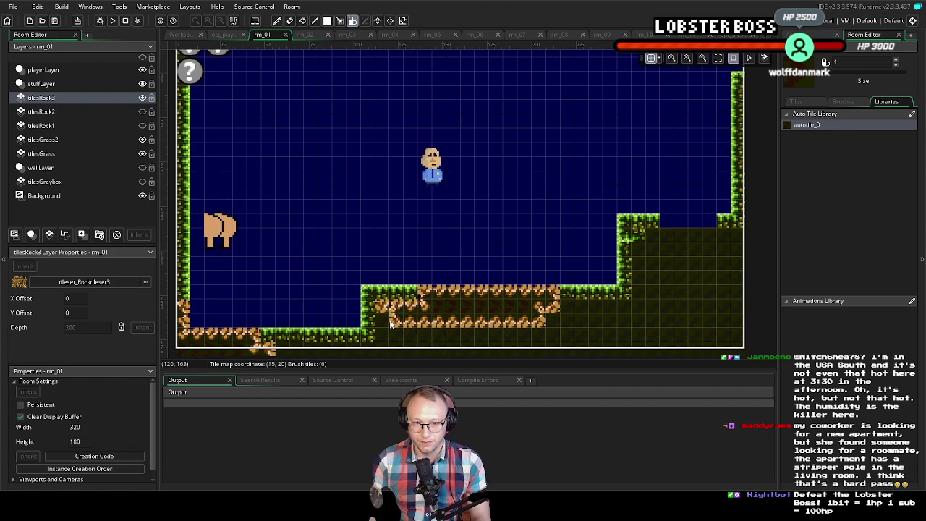
{"action": "mouse_move", "coordinate": [540, 329]}
{"action": "left_mouse_down"}
{"action": "mouse_move", "coordinate": [383, 342]}
{"action": "mouse_move", "coordinate": [559, 350]}
{"action": "left_mouse_up"}
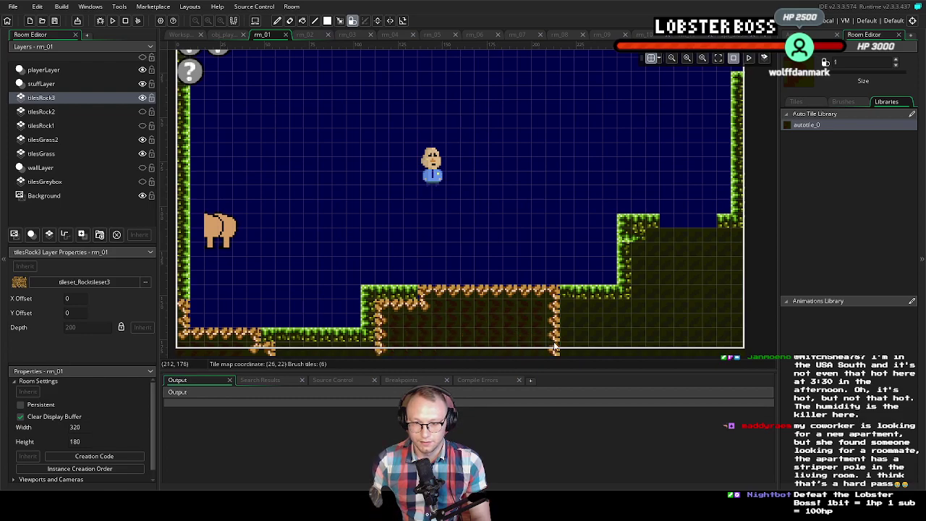
{"action": "mouse_move", "coordinate": [662, 228]}
{"action": "left_mouse_down"}
{"action": "mouse_move", "coordinate": [716, 233]}
{"action": "mouse_move", "coordinate": [659, 239]}
{"action": "mouse_move", "coordinate": [736, 241]}
{"action": "left_mouse_up"}
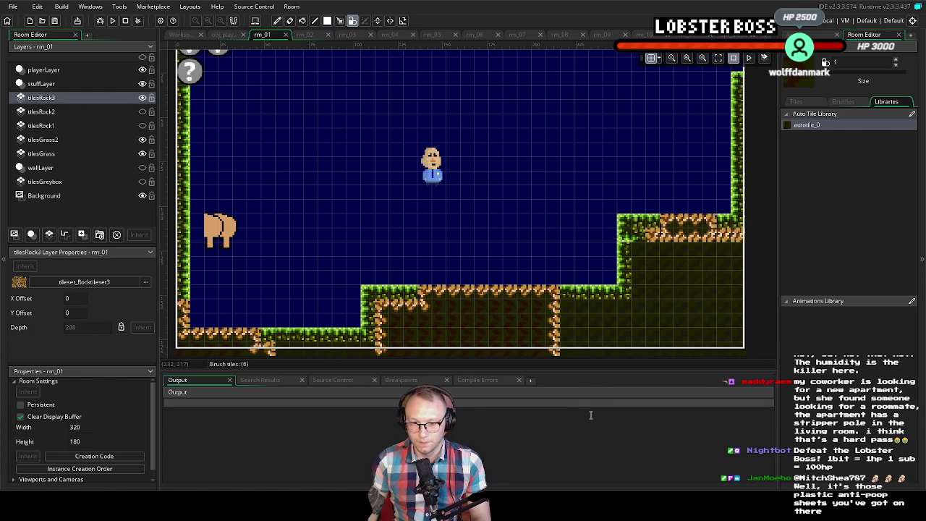
Erase the surplus rock tiles under the right ledge, around the middle floor section and below the room edge using the empty tile
{"action": "left_click", "coordinate": [843, 101]}
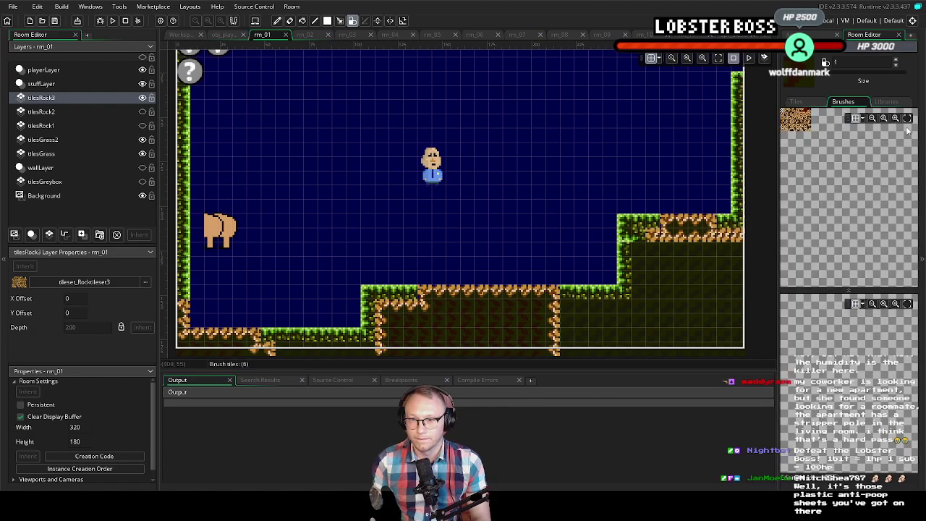
{"action": "left_click", "coordinate": [805, 123]}
{"action": "left_click", "coordinate": [788, 155]}
{"action": "left_click_drag", "start_coordinate": [673, 238], "coordinate": [698, 240]}
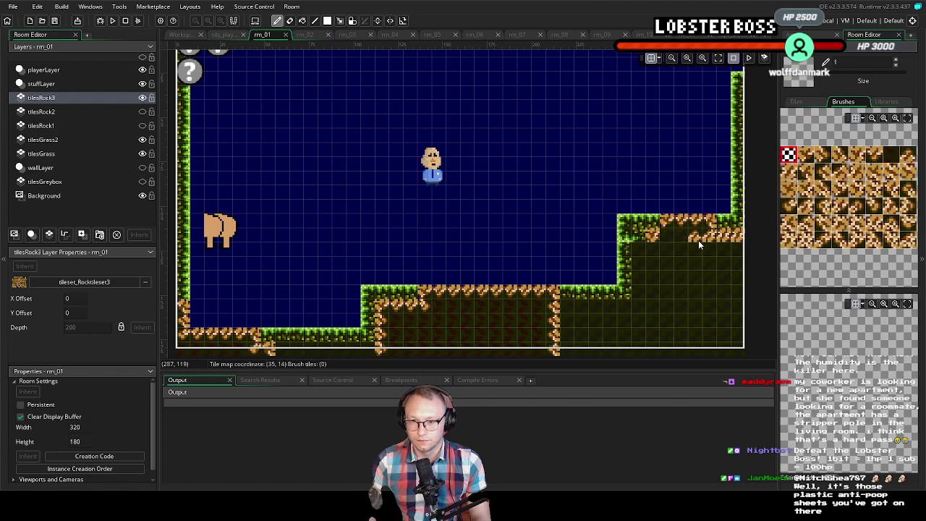
{"action": "mouse_move", "coordinate": [610, 307]}
{"action": "left_mouse_down"}
{"action": "mouse_move", "coordinate": [558, 324]}
{"action": "mouse_move", "coordinate": [555, 314]}
{"action": "mouse_move", "coordinate": [556, 355]}
{"action": "left_mouse_up"}
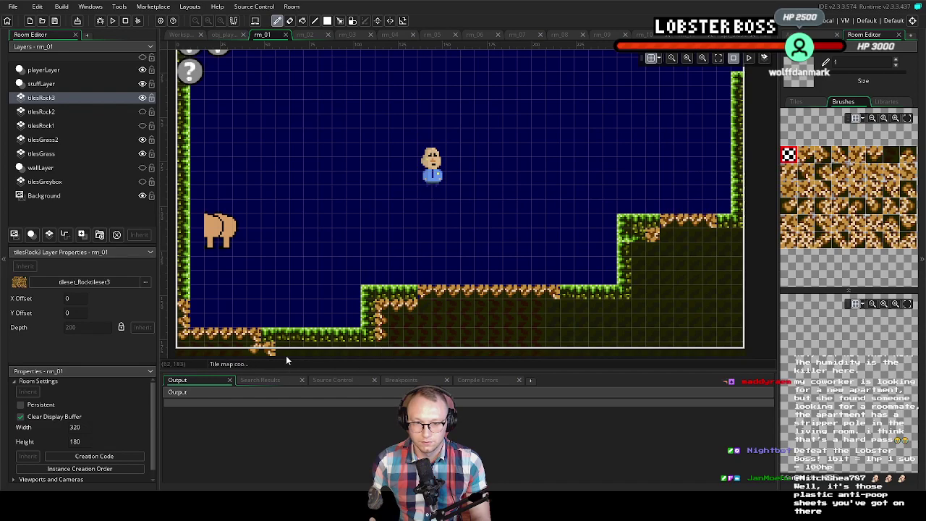
{"action": "scroll", "coordinate": [560, 310], "scroll_direction": "down", "scroll_amount": 2}
{"action": "scroll", "coordinate": [561, 310], "scroll_direction": "up", "scroll_amount": 2}
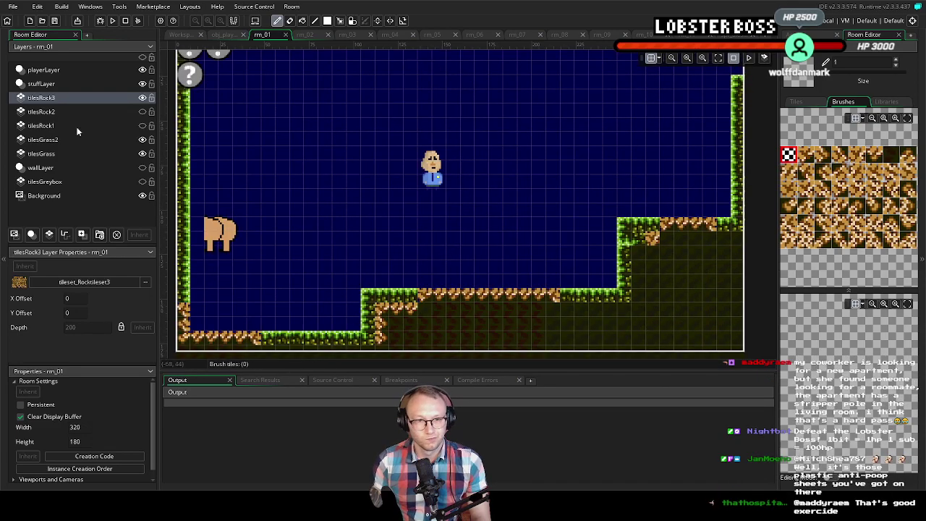
Compare the older tilesRock1 and tilesRock2 rock with the new tilesRock3 rock by alternating which layers are visible
{"action": "left_click", "coordinate": [143, 111]}
{"action": "left_click", "coordinate": [143, 97]}
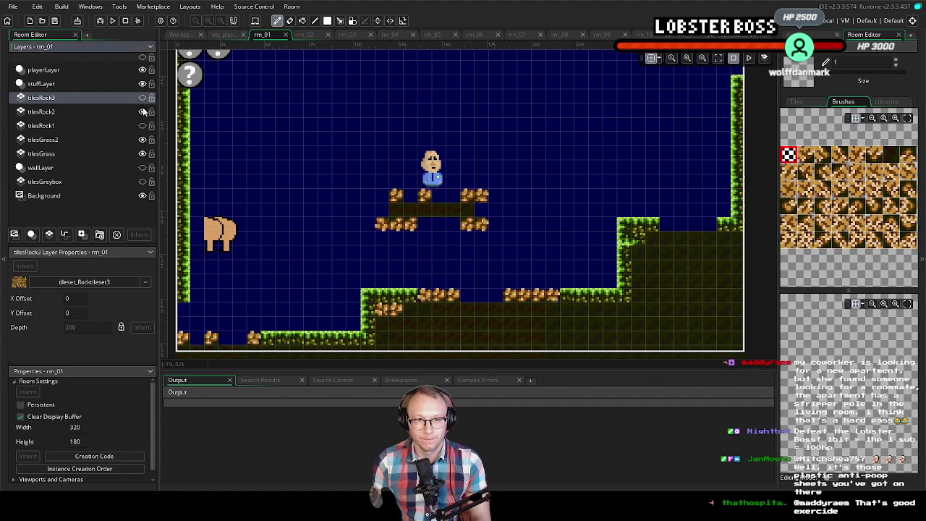
{"action": "left_click", "coordinate": [143, 126]}
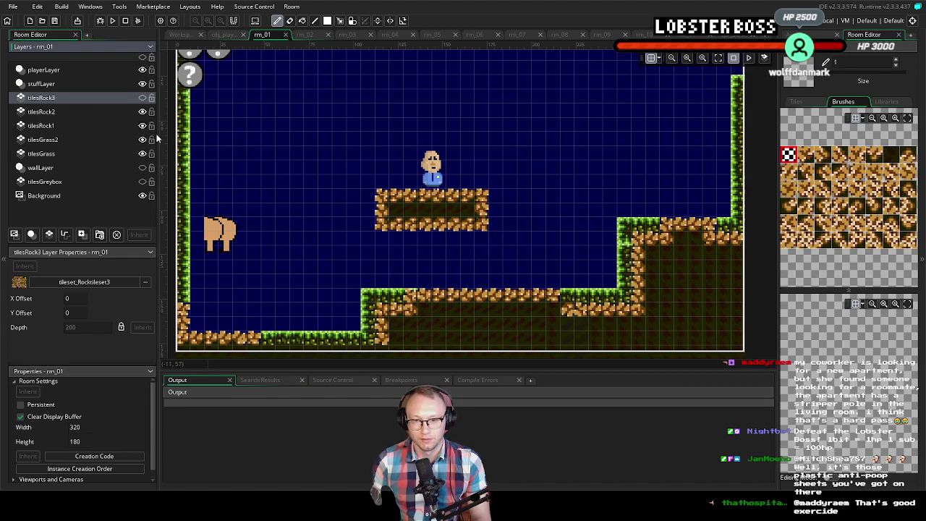
{"action": "left_click", "coordinate": [143, 111]}
{"action": "left_click", "coordinate": [143, 125]}
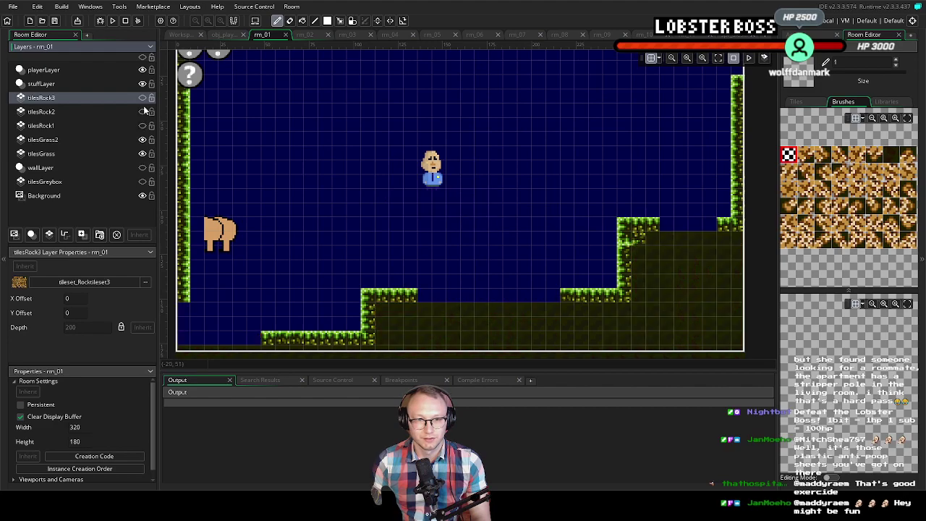
{"action": "left_click", "coordinate": [142, 98]}
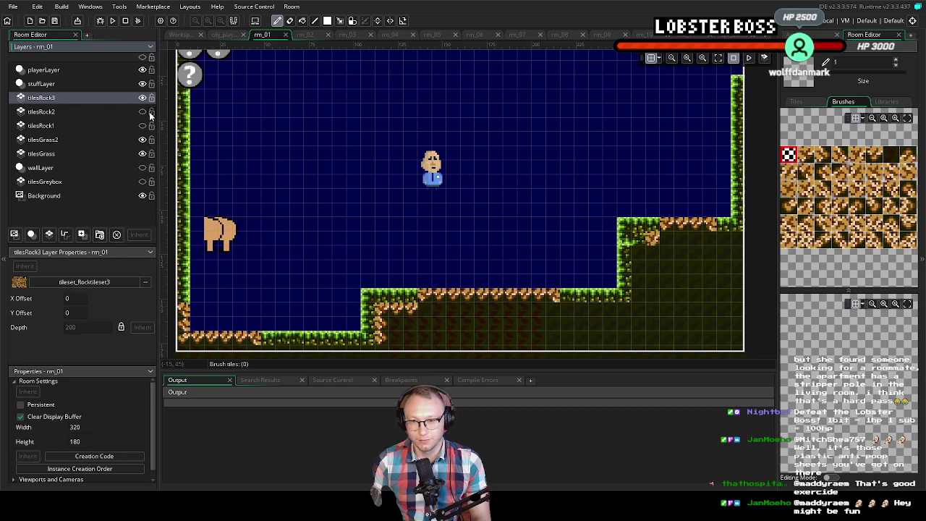
Show tilesRock1 and tilesRock2 and repeatedly toggle tilesRock3 over them to compare both rock styles, leaving tilesRock3 hidden
{"action": "left_click", "coordinate": [143, 111]}
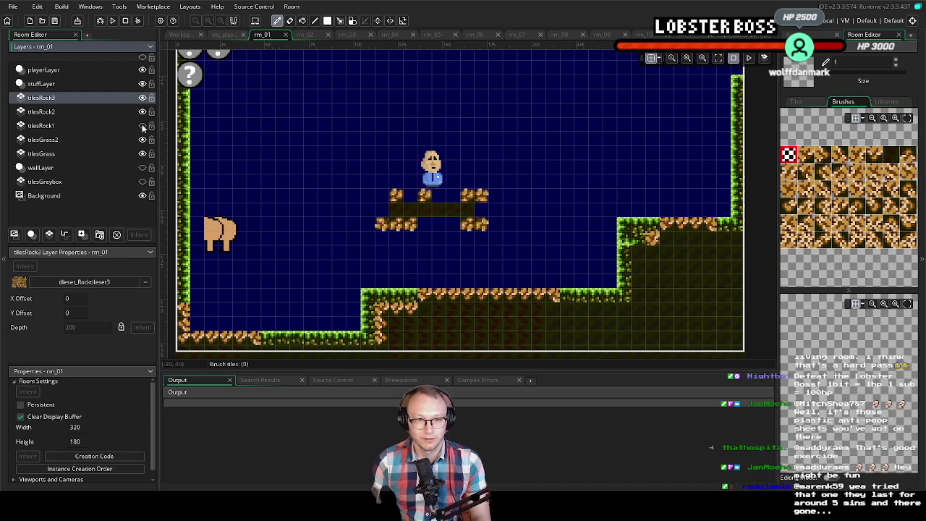
{"action": "left_click", "coordinate": [143, 125]}
{"action": "left_click", "coordinate": [142, 98]}
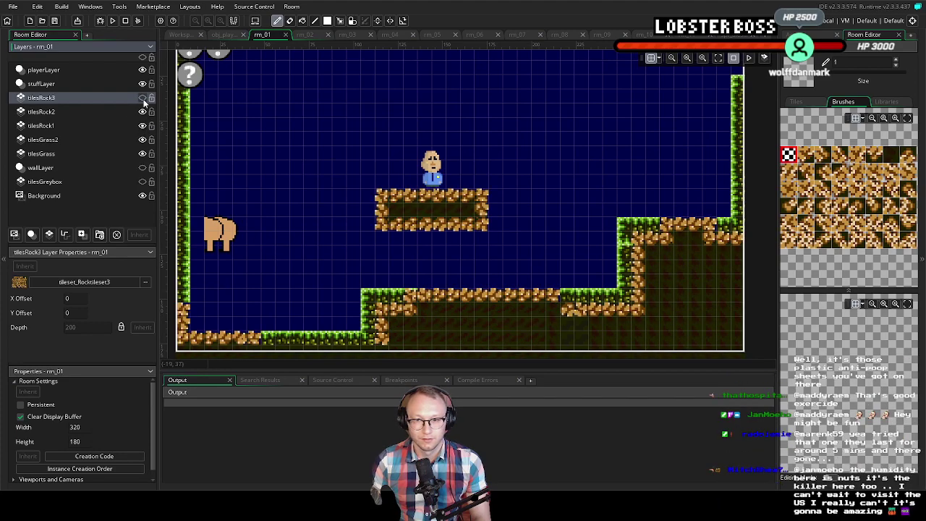
{"action": "left_click", "coordinate": [142, 98]}
{"action": "left_click", "coordinate": [143, 98]}
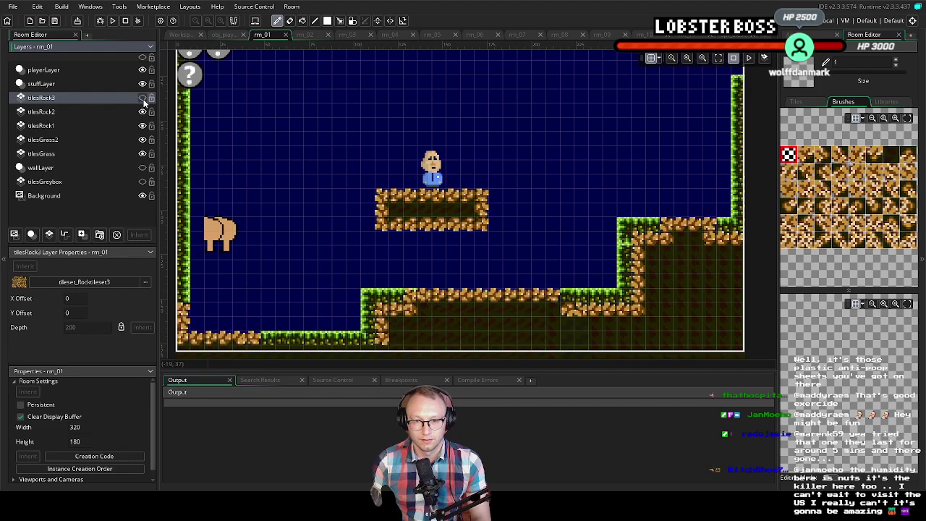
{"action": "left_click", "coordinate": [143, 98]}
{"action": "left_click", "coordinate": [143, 98]}
{"action": "left_click", "coordinate": [142, 98]}
{"action": "left_click", "coordinate": [142, 97]}
{"action": "left_click", "coordinate": [142, 98]}
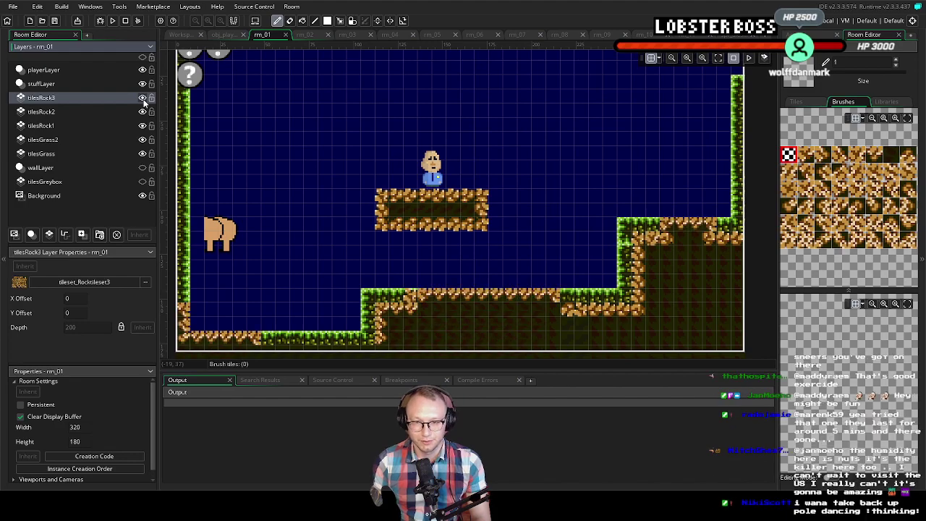
{"action": "left_click", "coordinate": [144, 100]}
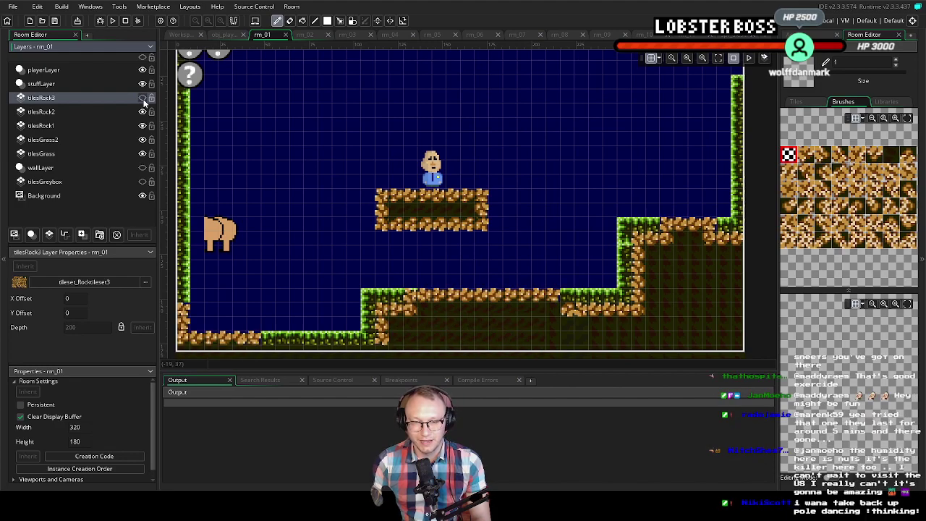
{"action": "left_click", "coordinate": [143, 100]}
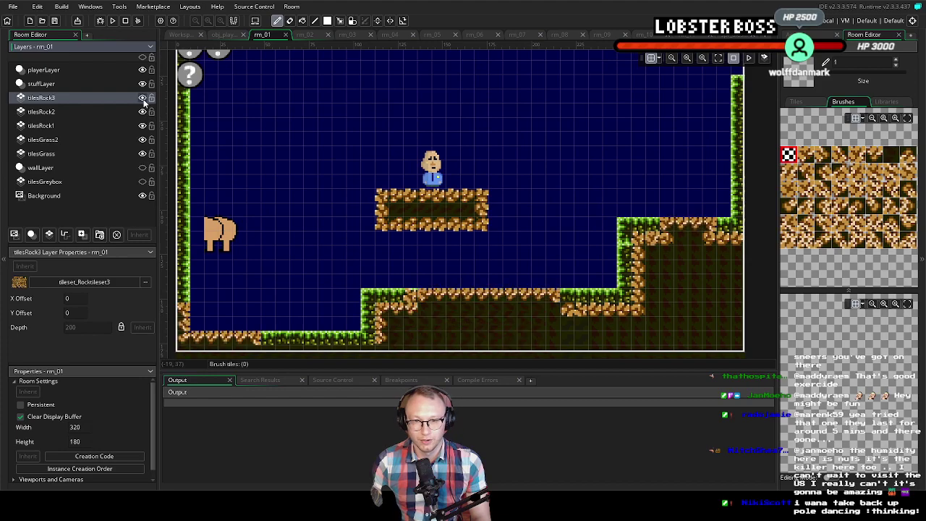
{"action": "left_click", "coordinate": [143, 100]}
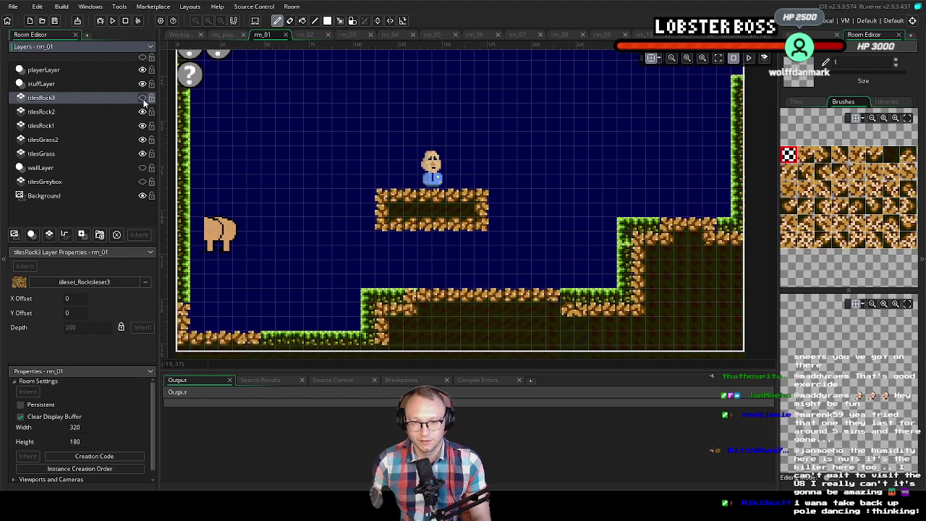
{"action": "left_click", "coordinate": [144, 101]}
{"action": "left_click", "coordinate": [143, 100]}
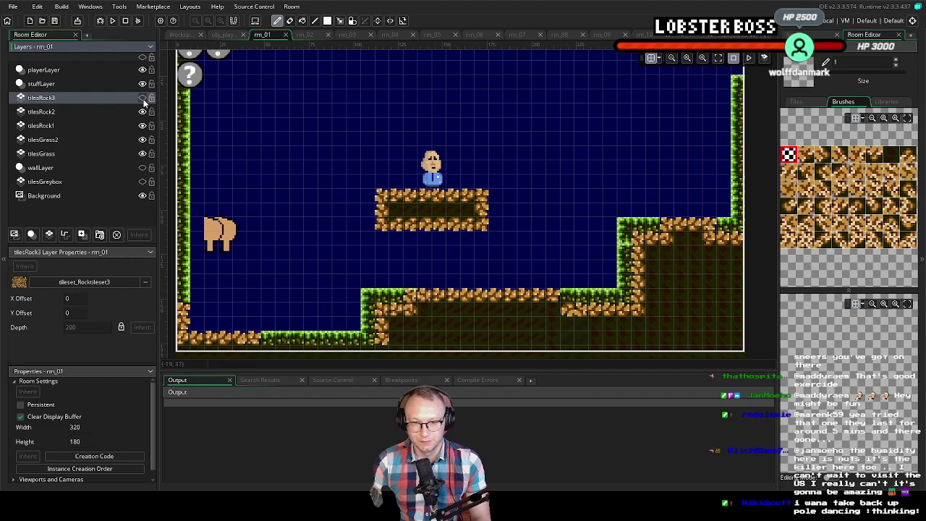
{"action": "left_click", "coordinate": [144, 101]}
{"action": "left_click", "coordinate": [143, 101]}
{"action": "left_click", "coordinate": [144, 100]}
{"action": "left_click", "coordinate": [144, 101]}
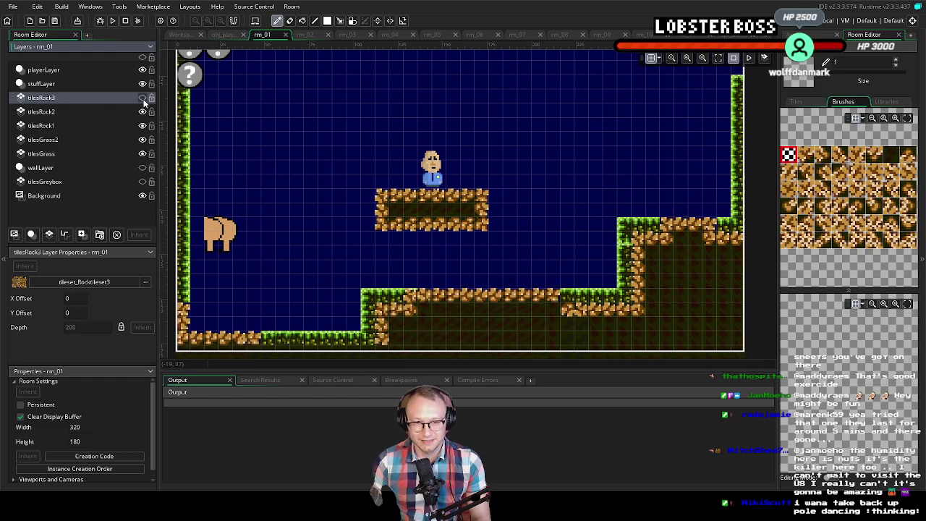
{"action": "left_click", "coordinate": [143, 100]}
{"action": "left_click", "coordinate": [143, 100]}
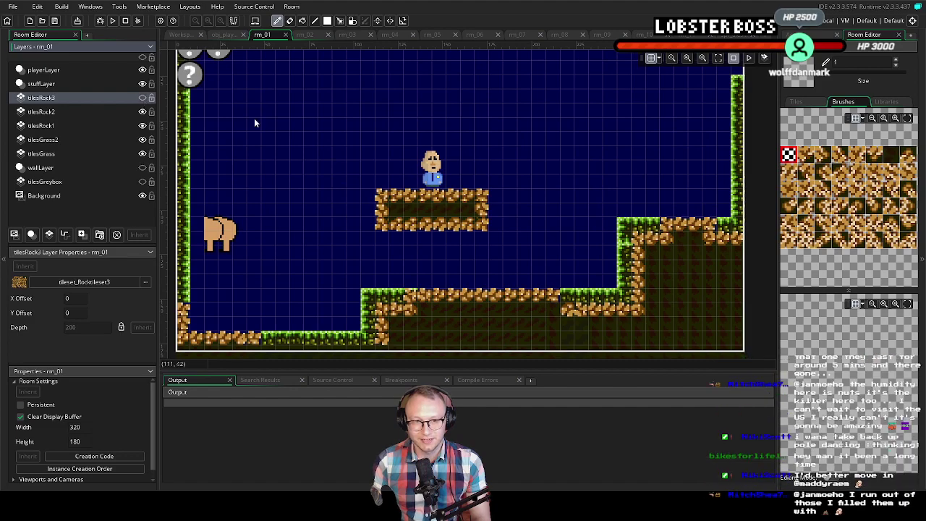
{"action": "left_click", "coordinate": [143, 98]}
{"action": "left_click", "coordinate": [143, 97]}
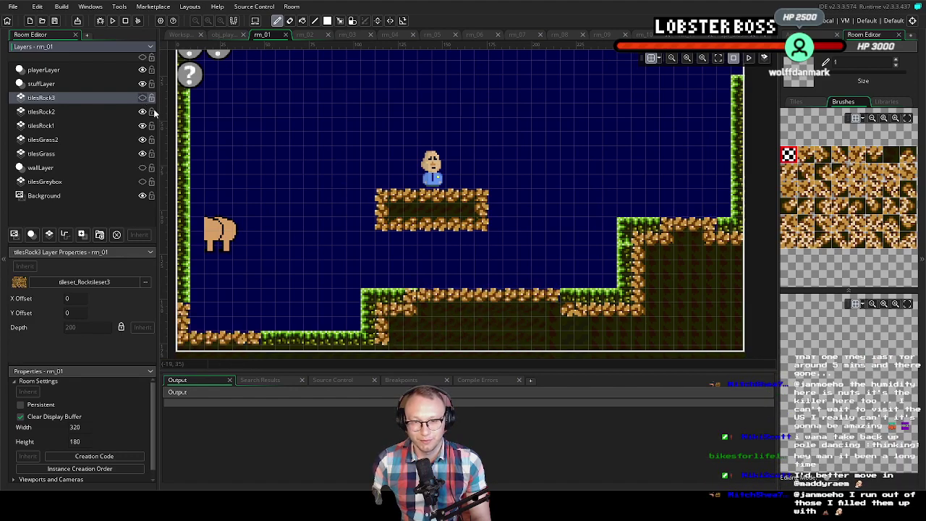
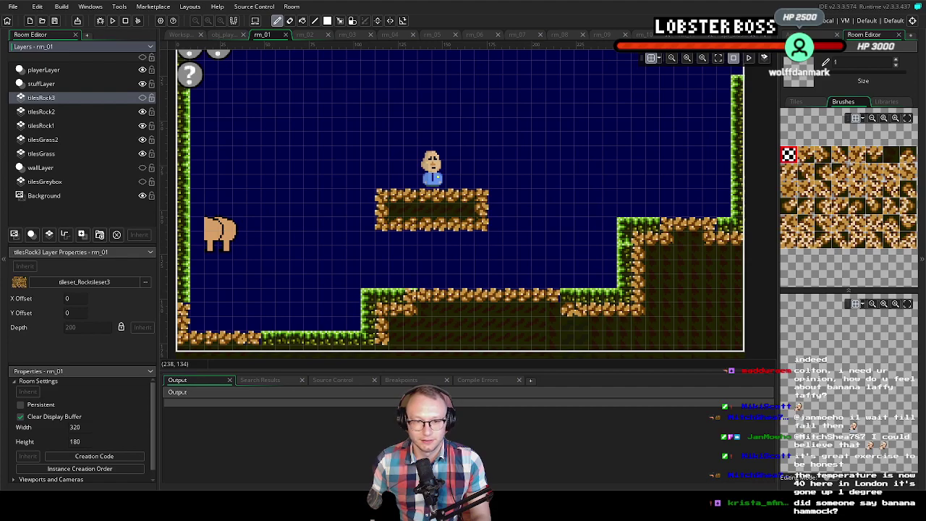
Switch to Aseprite and create a new 16 by 16 pixel RGB sprite with a transparent background
{"action": "key", "text": "alt+Tab"}
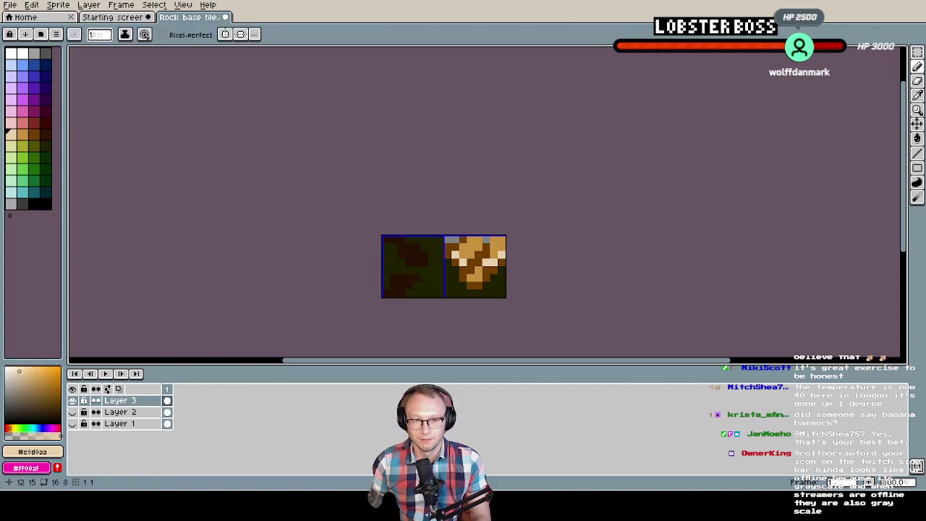
{"action": "left_click", "coordinate": [11, 5]}
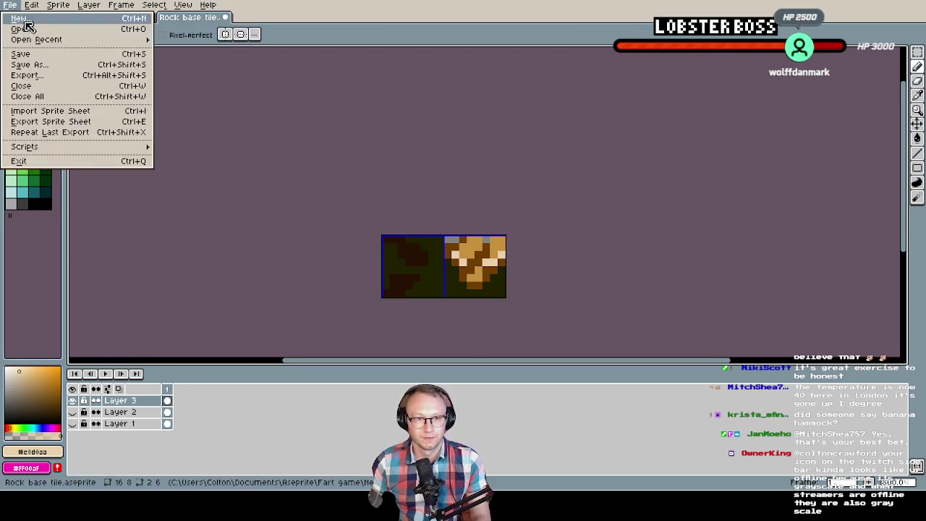
{"action": "left_click", "coordinate": [18, 17]}
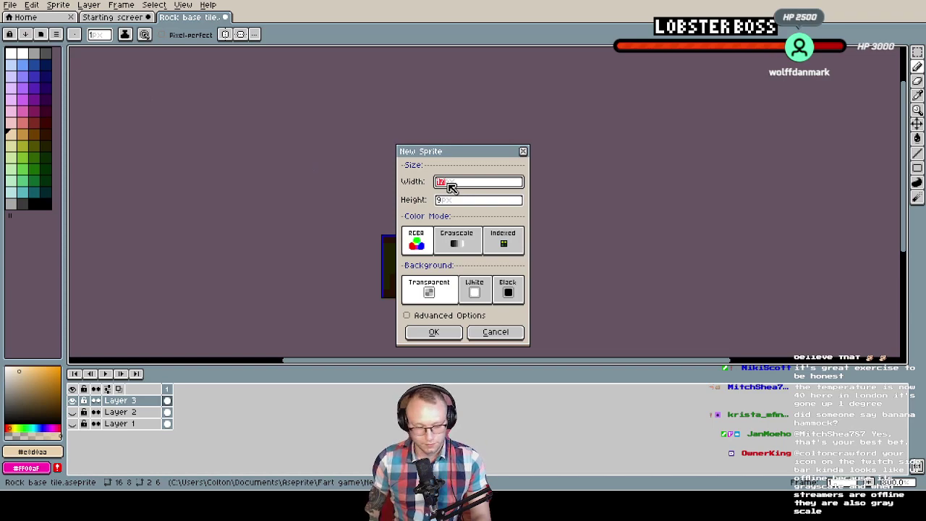
{"action": "type", "text": "16"}
{"action": "key", "text": "Tab"}
{"action": "type", "text": "1"}
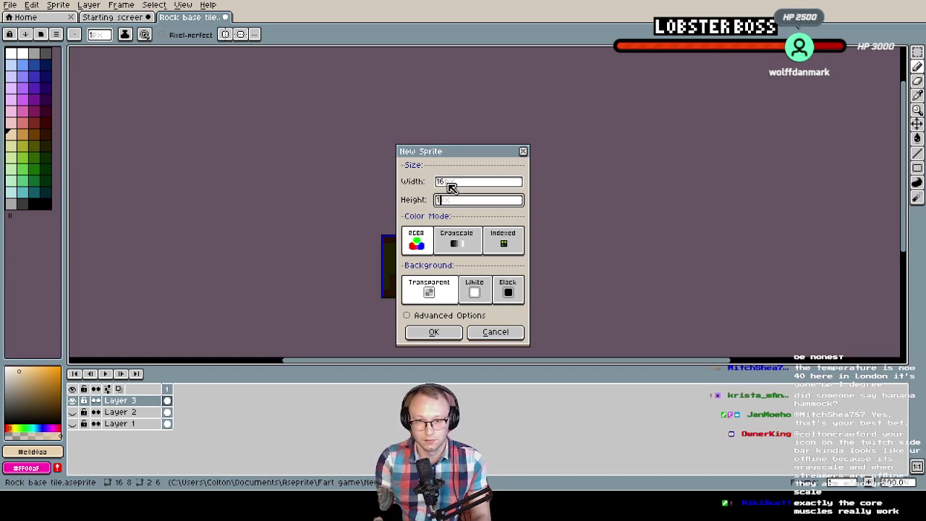
{"action": "left_click", "coordinate": [434, 331]}
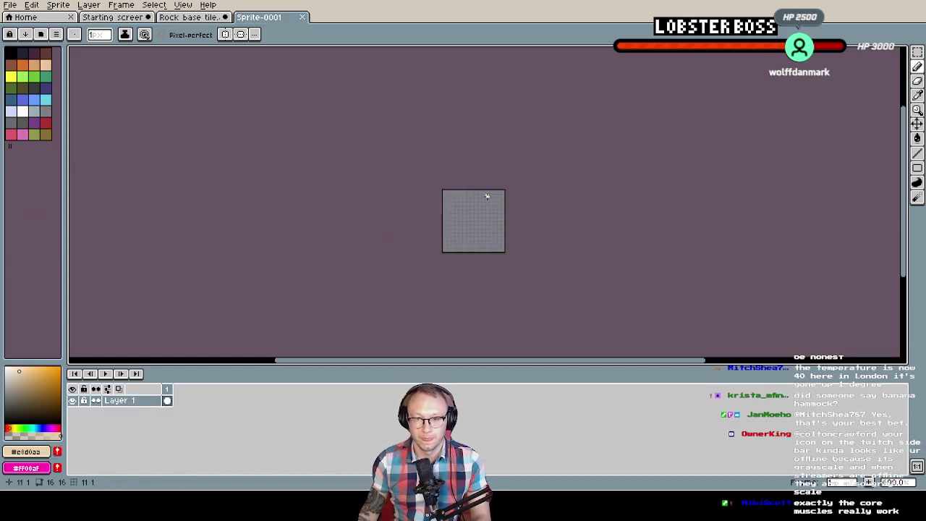
Widen the new sprite's canvas to 32 pixels, adding the extra space on the right side
{"action": "left_click", "coordinate": [58, 5]}
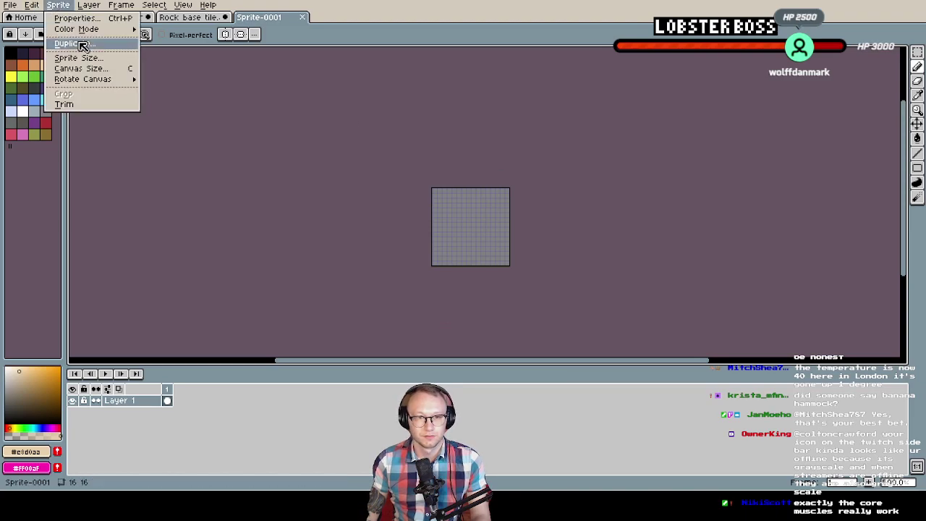
{"action": "left_click", "coordinate": [91, 69]}
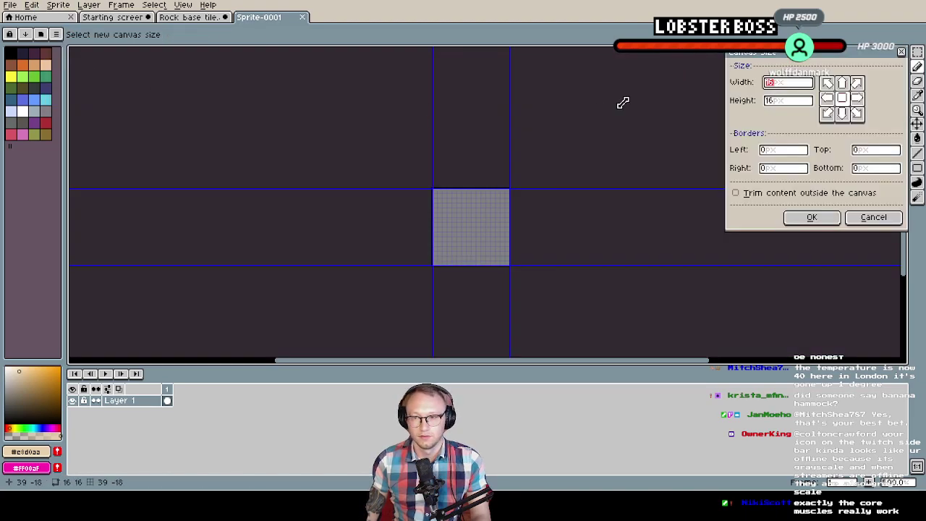
{"action": "type", "text": "32"}
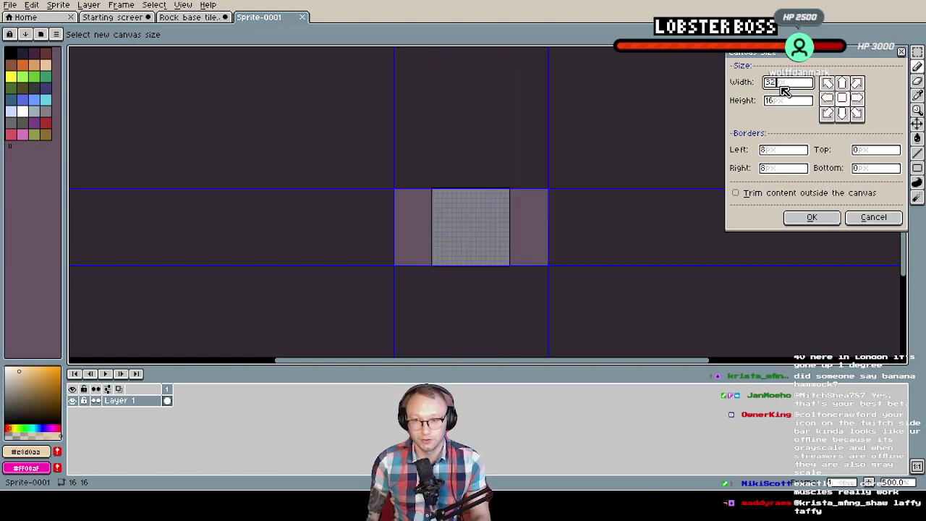
{"action": "left_click", "coordinate": [827, 99]}
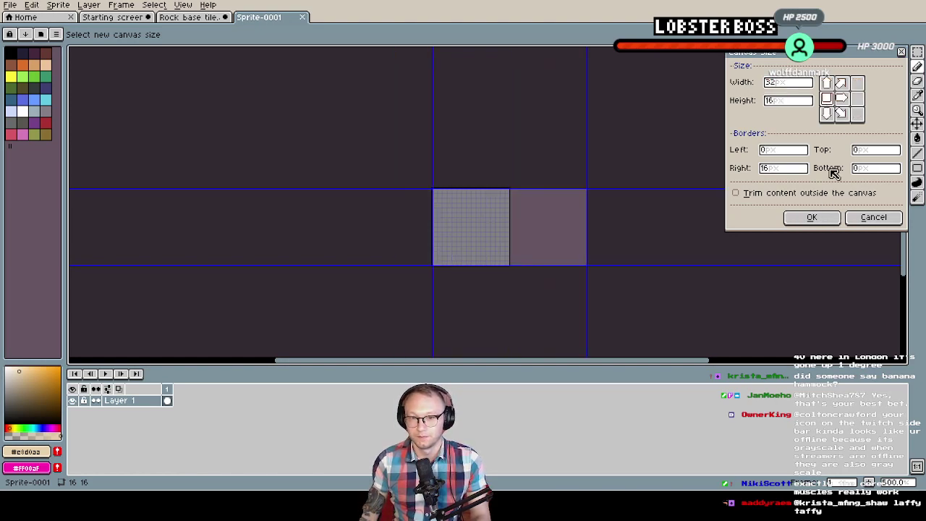
{"action": "left_click", "coordinate": [811, 217]}
{"action": "scroll", "coordinate": [474, 210], "scroll_direction": "up", "scroll_amount": 1}
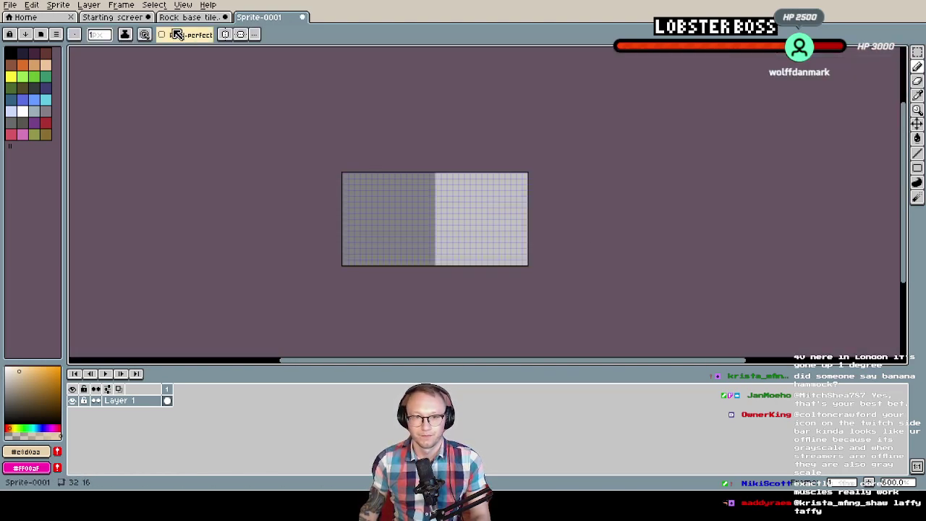
Set the new sprite's grid to 8 by 8 pixels
{"action": "left_click", "coordinate": [183, 6]}
{"action": "mouse_move", "coordinate": [209, 59]}
{"action": "left_click", "coordinate": [331, 58]}
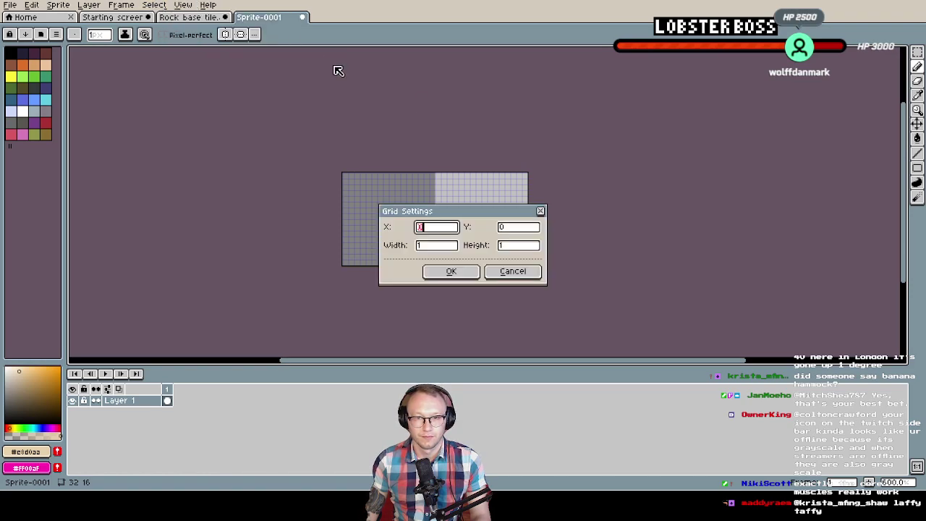
{"action": "left_click", "coordinate": [423, 244]}
{"action": "type", "text": "8"}
{"action": "left_click", "coordinate": [512, 244]}
{"action": "type", "text": "8"}
{"action": "left_click", "coordinate": [454, 273]}
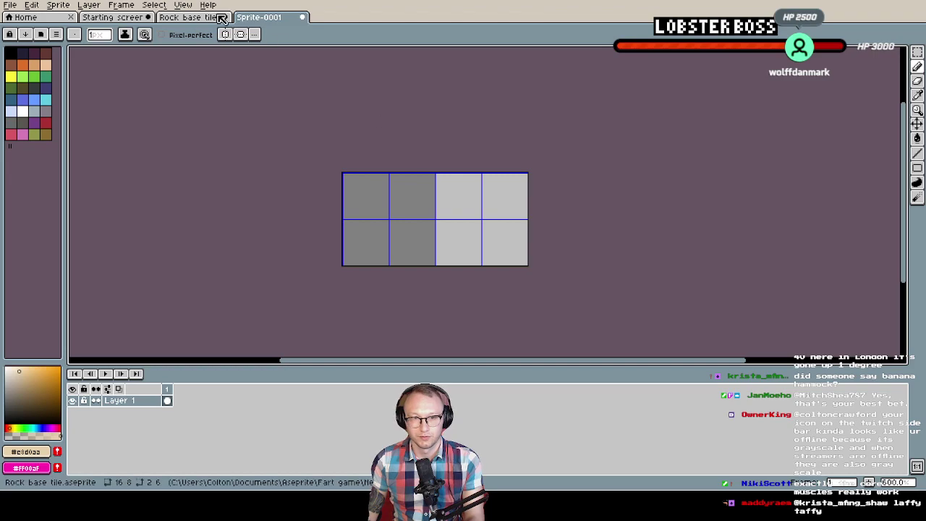
Set the new sprite's grid to 16 by 16 pixels
{"action": "left_click", "coordinate": [183, 6]}
{"action": "mouse_move", "coordinate": [218, 58]}
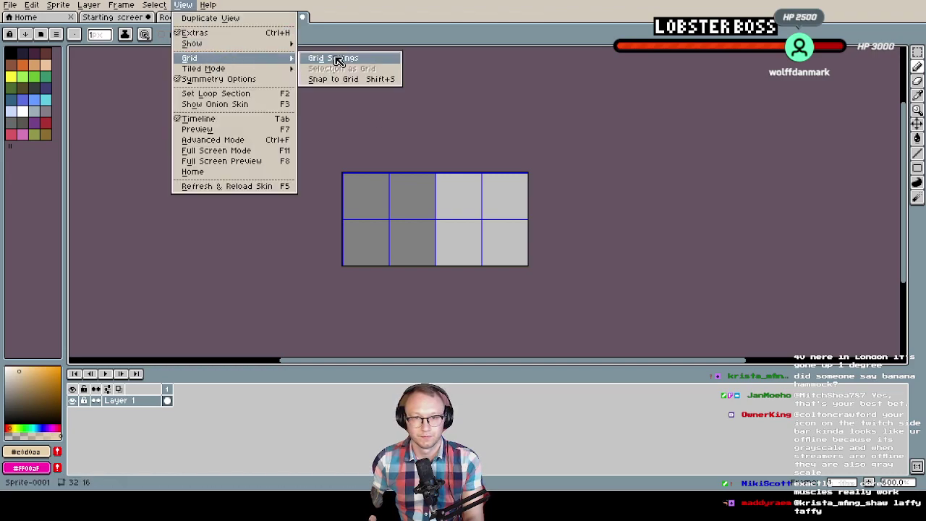
{"action": "left_click", "coordinate": [337, 58]}
{"action": "left_click", "coordinate": [420, 246]}
{"action": "type", "text": "16"}
{"action": "key", "text": "Tab"}
{"action": "type", "text": "16"}
{"action": "left_click", "coordinate": [465, 270]}
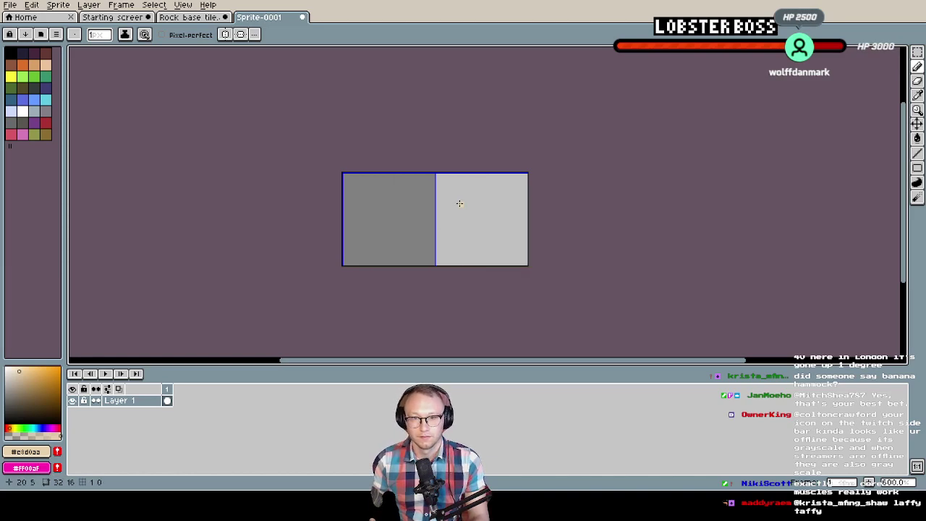
Sample tan #c8913c from the Rock base tile and draw three slanted rock shapes along the top of the new sprite's right tile
{"action": "left_click", "coordinate": [210, 18]}
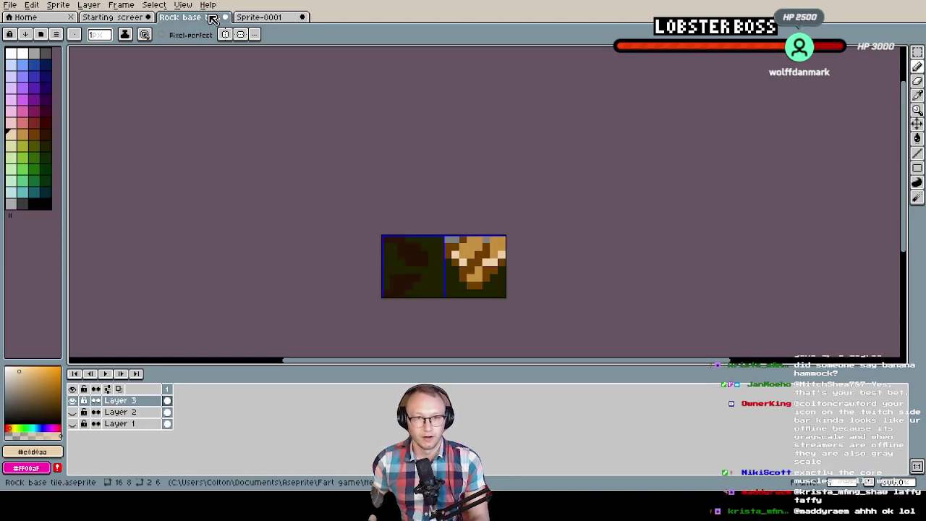
{"action": "scroll", "coordinate": [461, 259], "scroll_direction": "up", "scroll_amount": 1}
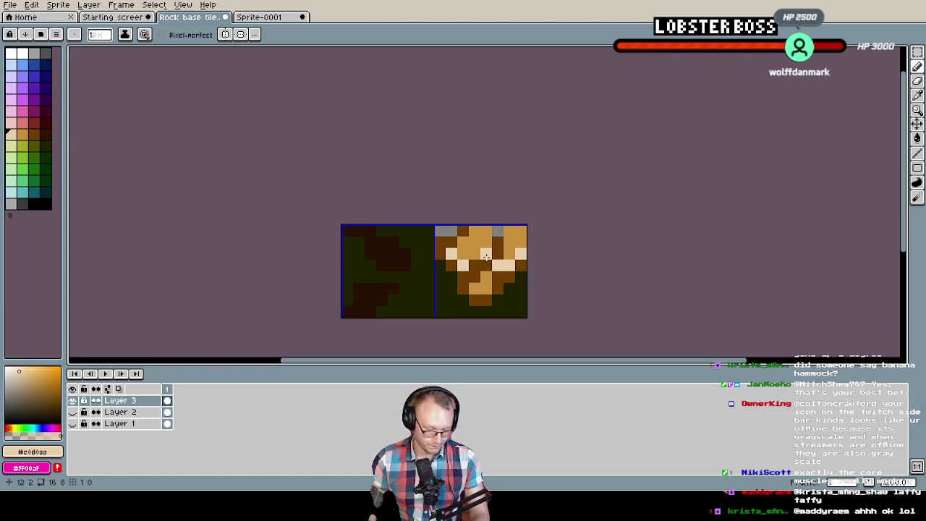
{"action": "left_click", "coordinate": [483, 245], "text": "alt"}
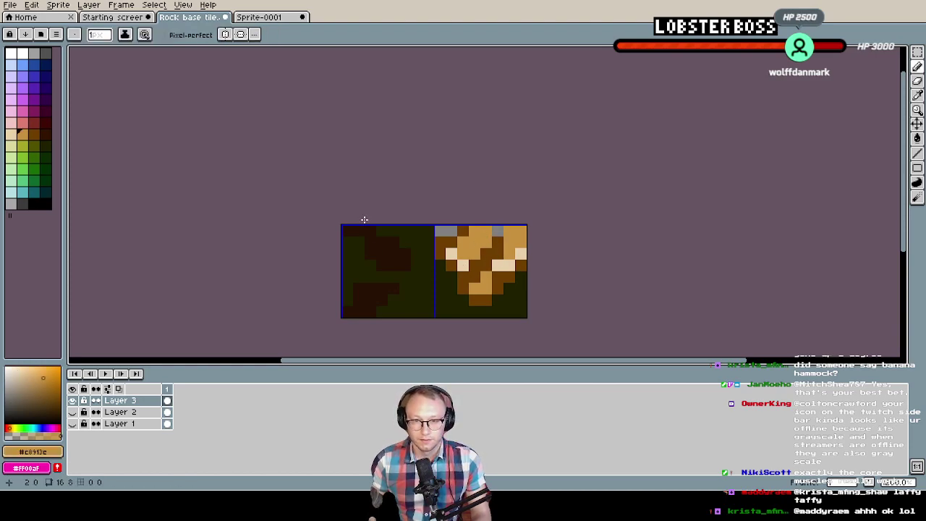
{"action": "left_click", "coordinate": [262, 17]}
{"action": "scroll", "coordinate": [457, 188], "scroll_direction": "up", "scroll_amount": 1}
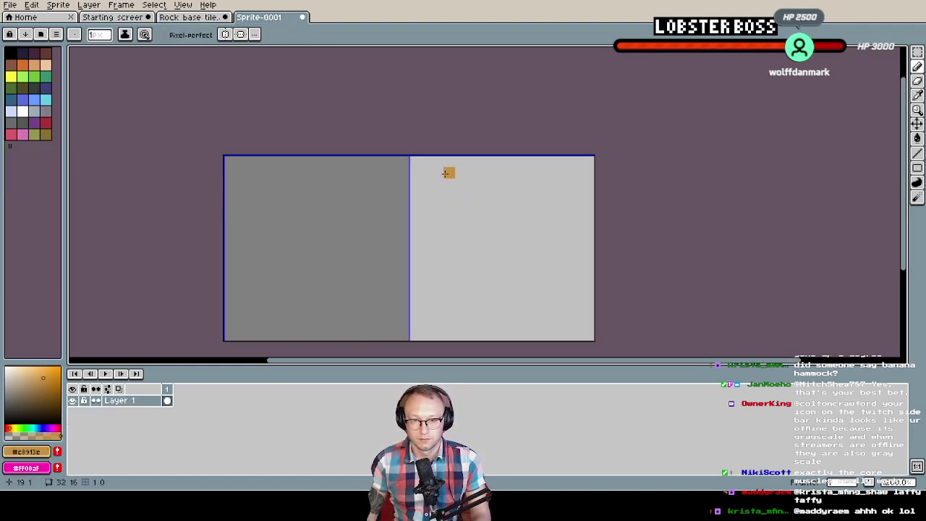
{"action": "mouse_move", "coordinate": [449, 161]}
{"action": "left_mouse_down"}
{"action": "mouse_move", "coordinate": [430, 204]}
{"action": "mouse_move", "coordinate": [446, 184]}
{"action": "mouse_move", "coordinate": [443, 206]}
{"action": "mouse_move", "coordinate": [467, 175]}
{"action": "left_mouse_up"}
{"action": "mouse_move", "coordinate": [530, 172]}
{"action": "left_mouse_down"}
{"action": "mouse_move", "coordinate": [516, 201]}
{"action": "mouse_move", "coordinate": [526, 179]}
{"action": "mouse_move", "coordinate": [532, 191]}
{"action": "mouse_move", "coordinate": [493, 222]}
{"action": "mouse_move", "coordinate": [495, 233]}
{"action": "mouse_move", "coordinate": [513, 230]}
{"action": "left_mouse_up"}
{"action": "mouse_move", "coordinate": [571, 172]}
{"action": "left_mouse_down"}
{"action": "mouse_move", "coordinate": [573, 198]}
{"action": "mouse_move", "coordinate": [587, 202]}
{"action": "mouse_move", "coordinate": [582, 175]}
{"action": "left_mouse_up"}
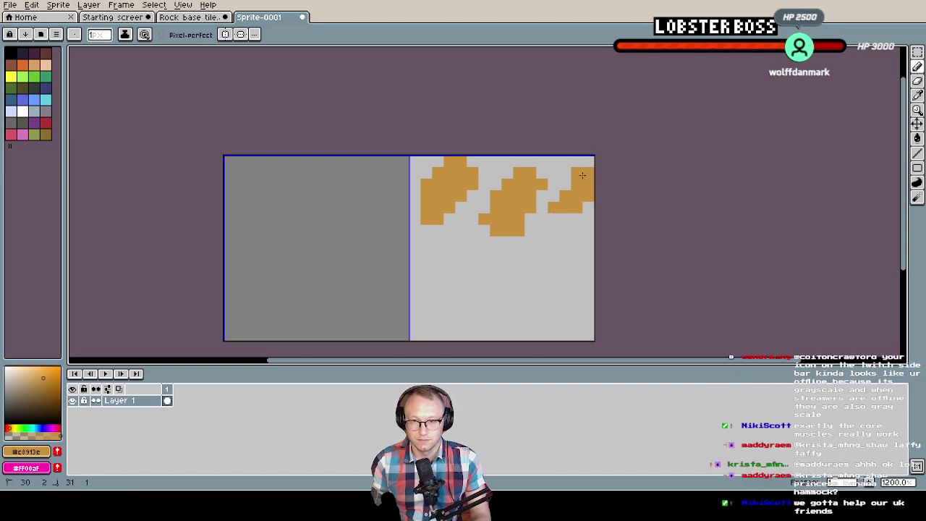
{"action": "left_click", "coordinate": [499, 173]}
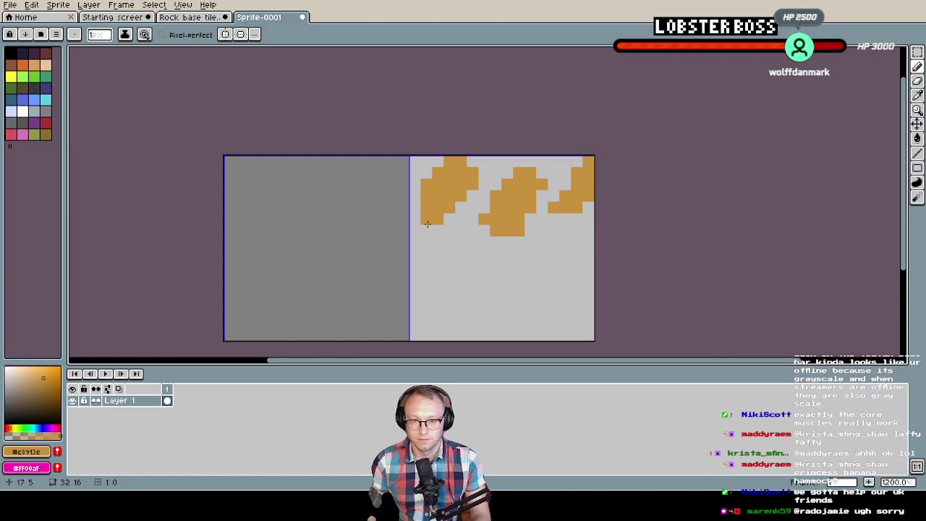
Sample dark brown #6f3f00 from the Rock base tile and outline the leftmost rock in the new sprite
{"action": "left_click", "coordinate": [202, 19]}
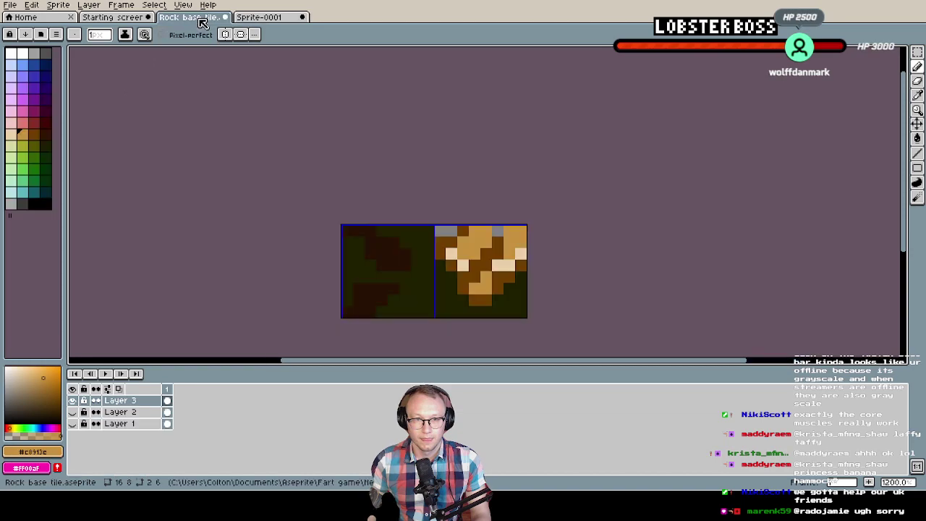
{"action": "left_click", "coordinate": [262, 17]}
{"action": "left_click_drag", "start_coordinate": [438, 230], "coordinate": [423, 230]}
{"action": "left_click_drag", "start_coordinate": [415, 183], "coordinate": [415, 226]}
{"action": "left_click", "coordinate": [424, 173]}
{"action": "mouse_move", "coordinate": [472, 163]}
{"action": "left_mouse_down"}
{"action": "mouse_move", "coordinate": [481, 187]}
{"action": "mouse_move", "coordinate": [449, 220]}
{"action": "left_mouse_up"}
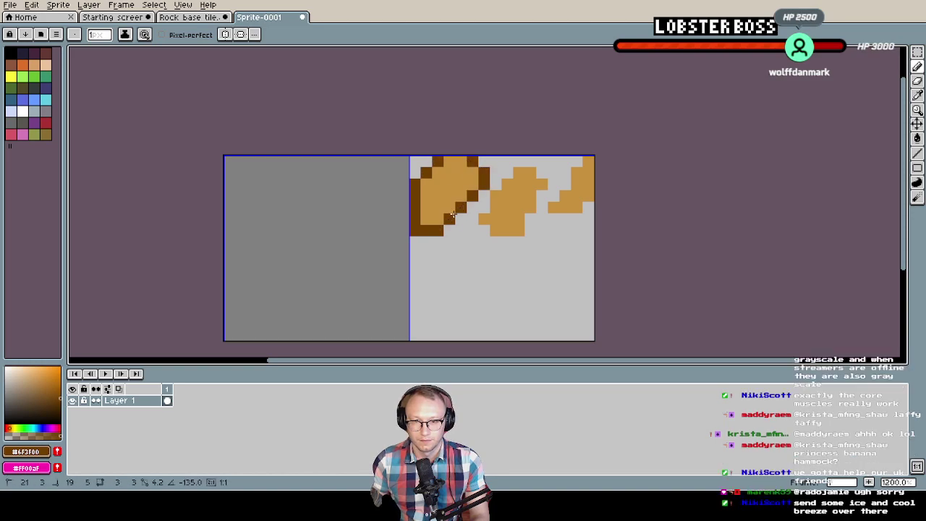
Outline the middle rock in dark brown and close the edge between it and the leftmost rock
{"action": "left_click", "coordinate": [483, 231]}
{"action": "left_click", "coordinate": [496, 241]}
{"action": "mouse_move", "coordinate": [497, 240]}
{"action": "left_mouse_down"}
{"action": "mouse_move", "coordinate": [519, 243]}
{"action": "mouse_move", "coordinate": [538, 198]}
{"action": "mouse_move", "coordinate": [542, 208]}
{"action": "left_mouse_up"}
{"action": "left_click", "coordinate": [542, 174]}
{"action": "left_click", "coordinate": [507, 172]}
{"action": "left_click", "coordinate": [496, 183]}
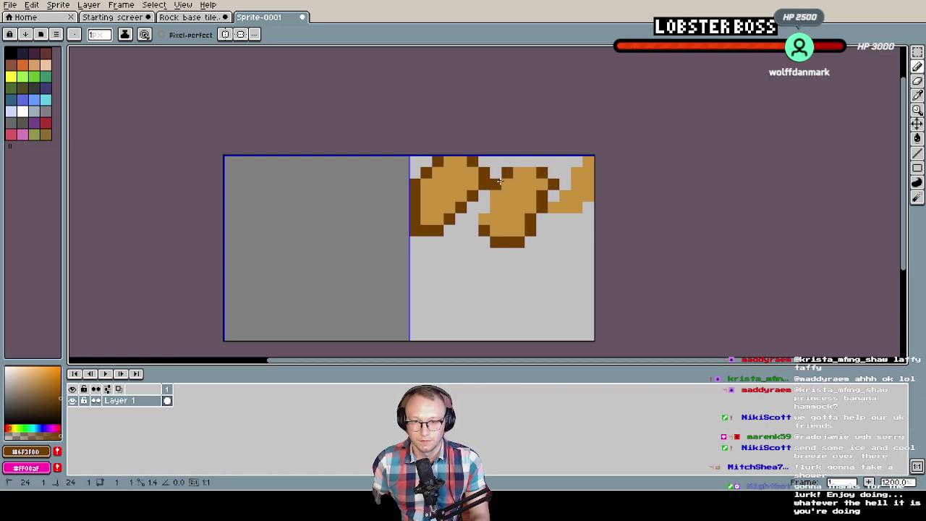
{"action": "left_click", "coordinate": [484, 208]}
{"action": "left_click", "coordinate": [472, 208]}
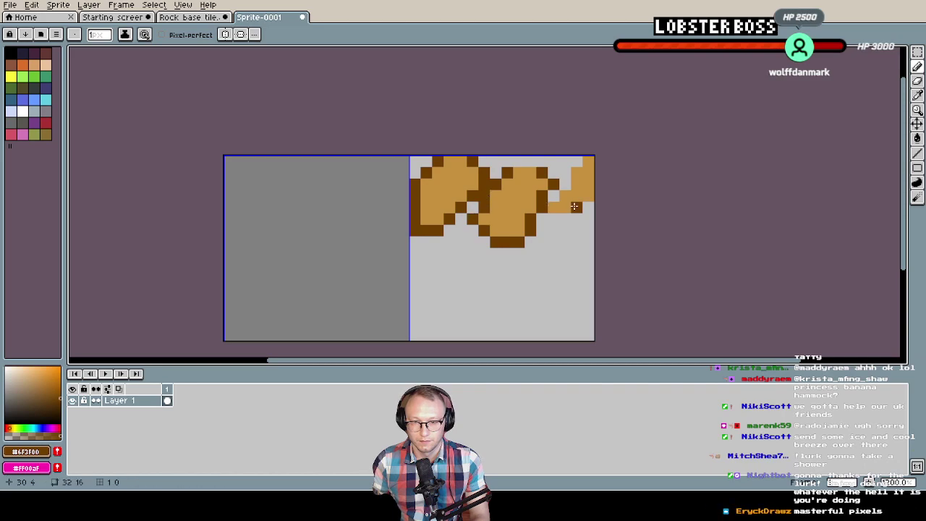
{"action": "left_click", "coordinate": [542, 163]}
Outline the partial rock at the tile's right edge in dark brown along its upper-left side and underside
{"action": "left_click", "coordinate": [577, 162]}
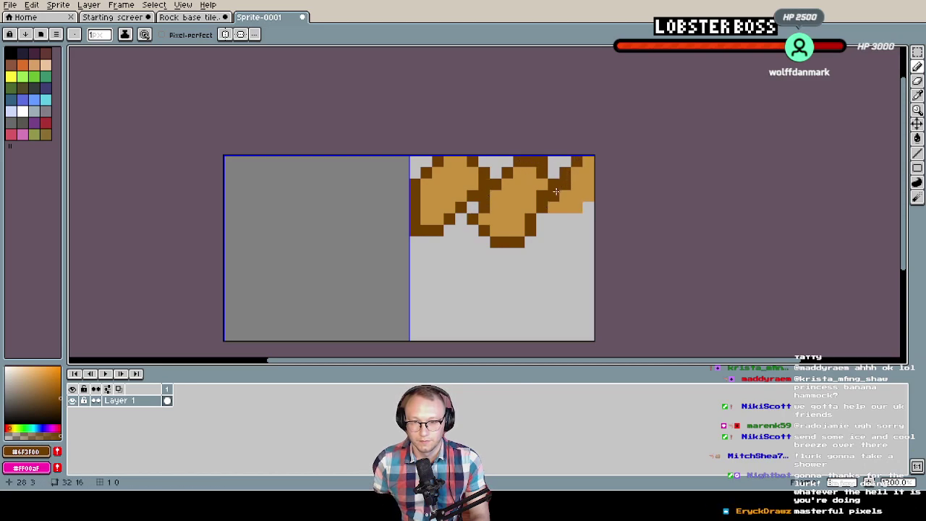
{"action": "mouse_move", "coordinate": [586, 202]}
{"action": "left_mouse_down"}
{"action": "mouse_move", "coordinate": [584, 211]}
{"action": "mouse_move", "coordinate": [550, 219]}
{"action": "left_mouse_up"}
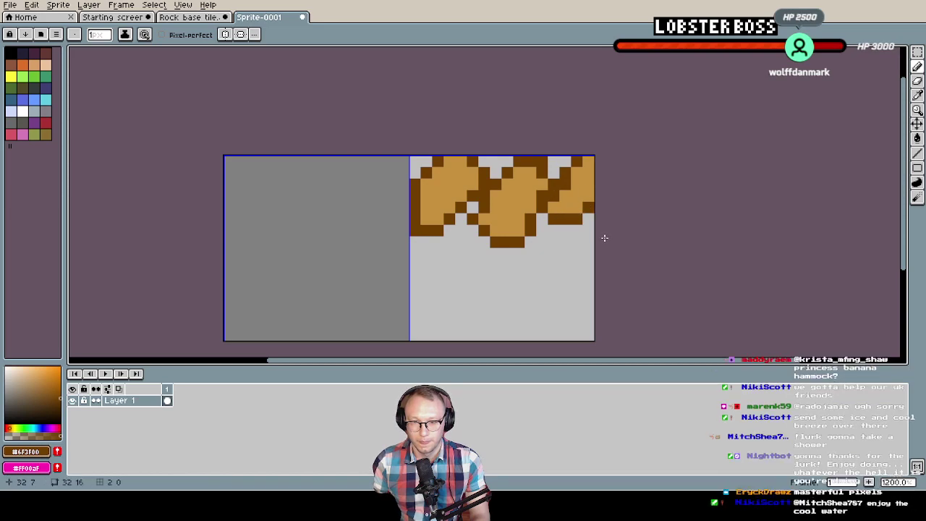
{"action": "scroll", "coordinate": [492, 244], "scroll_direction": "down", "scroll_amount": 1}
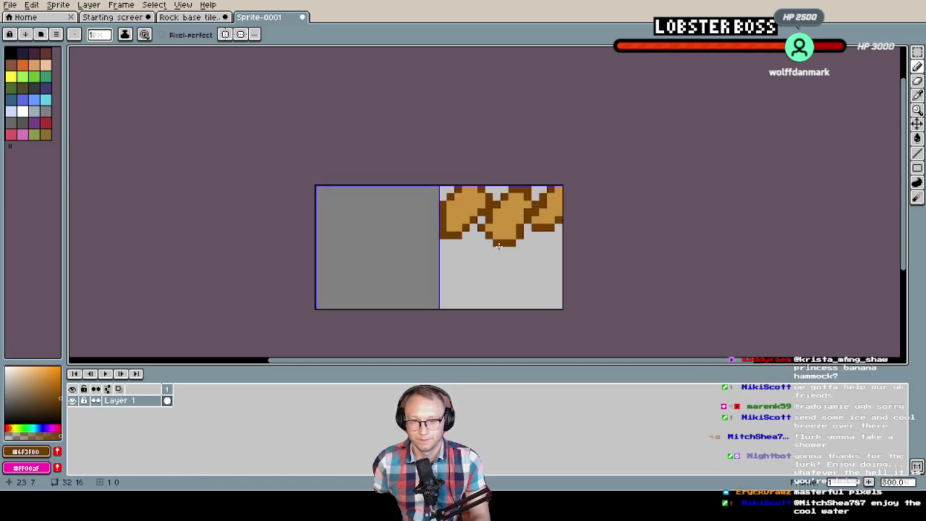
{"action": "scroll", "coordinate": [499, 242], "scroll_direction": "up", "scroll_amount": 1}
{"action": "scroll", "coordinate": [497, 237], "scroll_direction": "down", "scroll_amount": 1}
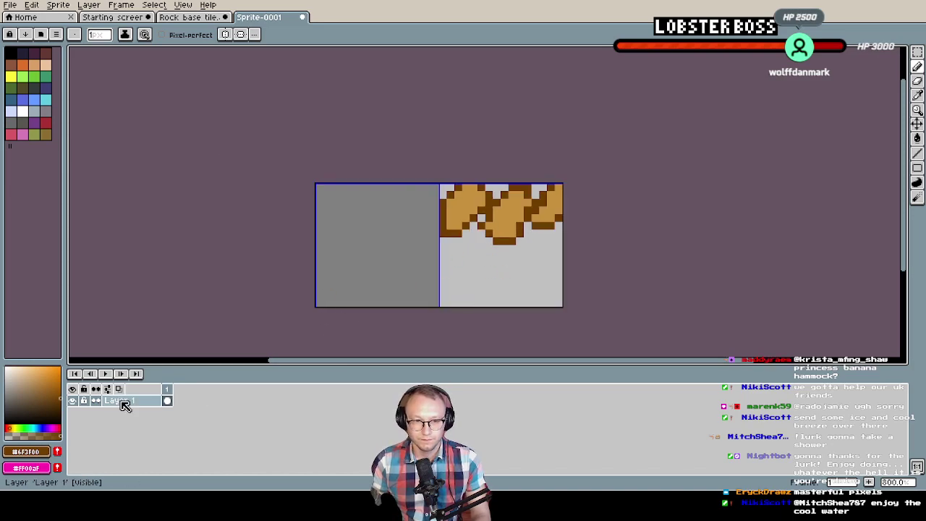
Sample the cream highlight colour #e8d0aa from the Rock base tile sprite
{"action": "left_click", "coordinate": [213, 17]}
{"action": "left_click", "coordinate": [511, 262], "text": "alt"}
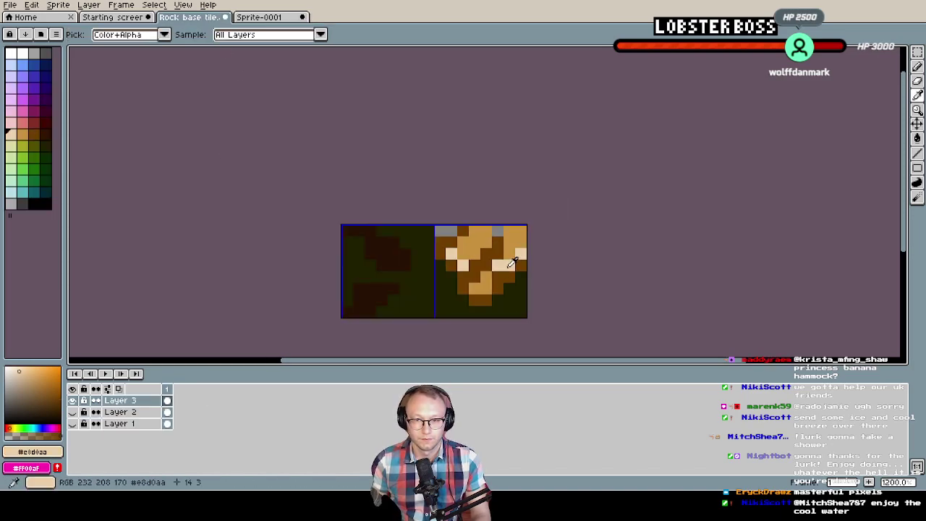
In Sprite-0001, paint #e8d0aa highlight pixels along the lower edges of the three rocks in the second tile
{"action": "left_click", "coordinate": [254, 17]}
{"action": "scroll", "coordinate": [481, 241], "scroll_direction": "up", "scroll_amount": 3}
{"action": "left_click", "coordinate": [417, 208]}
{"action": "left_click", "coordinate": [433, 210]}
{"action": "left_click_drag", "start_coordinate": [510, 223], "coordinate": [541, 224]}
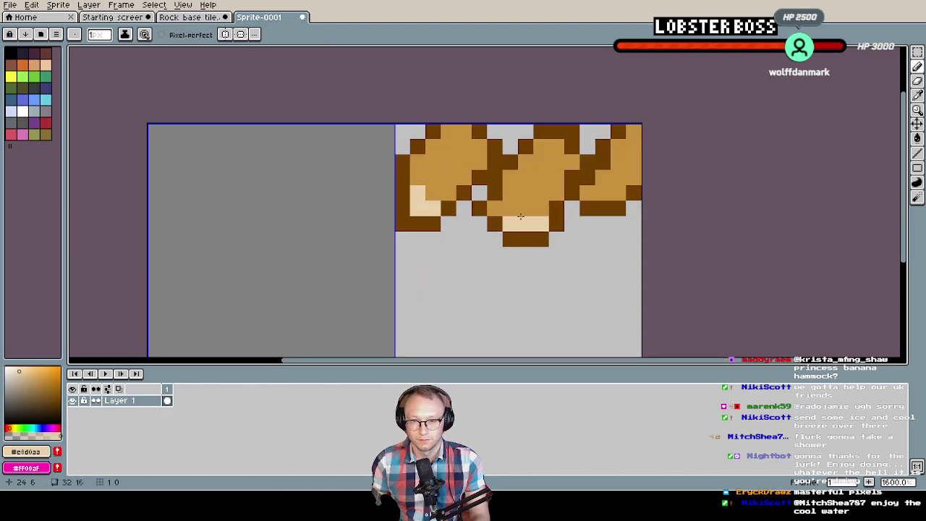
{"action": "left_click", "coordinate": [494, 208]}
{"action": "left_click", "coordinate": [587, 192]}
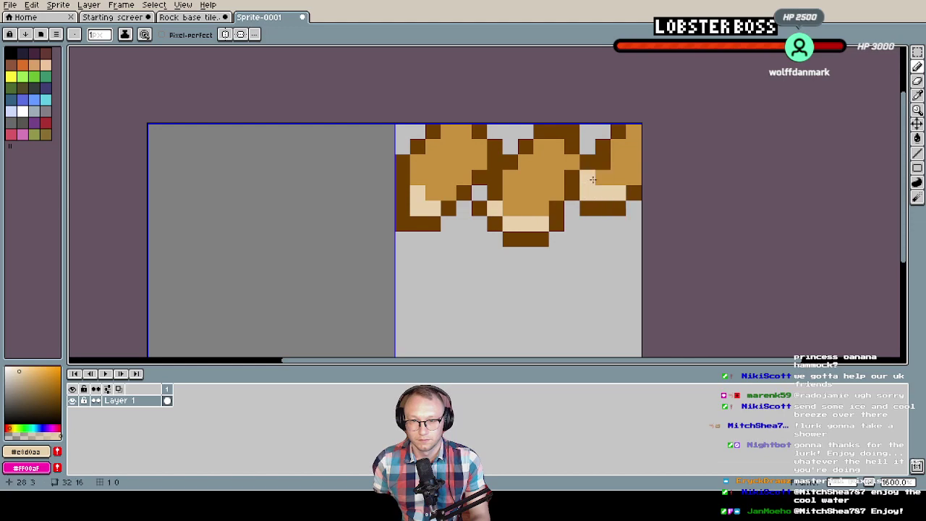
{"action": "scroll", "coordinate": [494, 225], "scroll_direction": "down", "scroll_amount": 4}
{"action": "scroll", "coordinate": [495, 226], "scroll_direction": "up", "scroll_amount": 1}
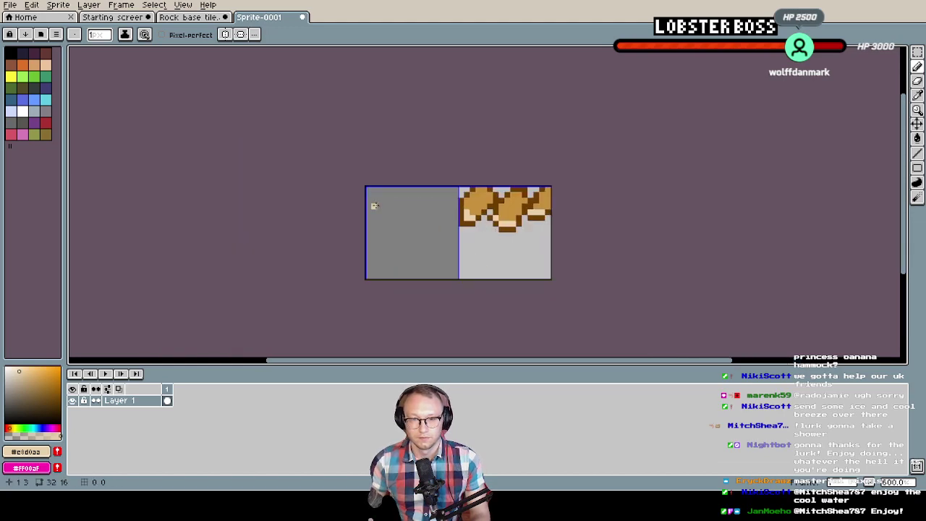
{"action": "scroll", "coordinate": [487, 217], "scroll_direction": "up", "scroll_amount": 1}
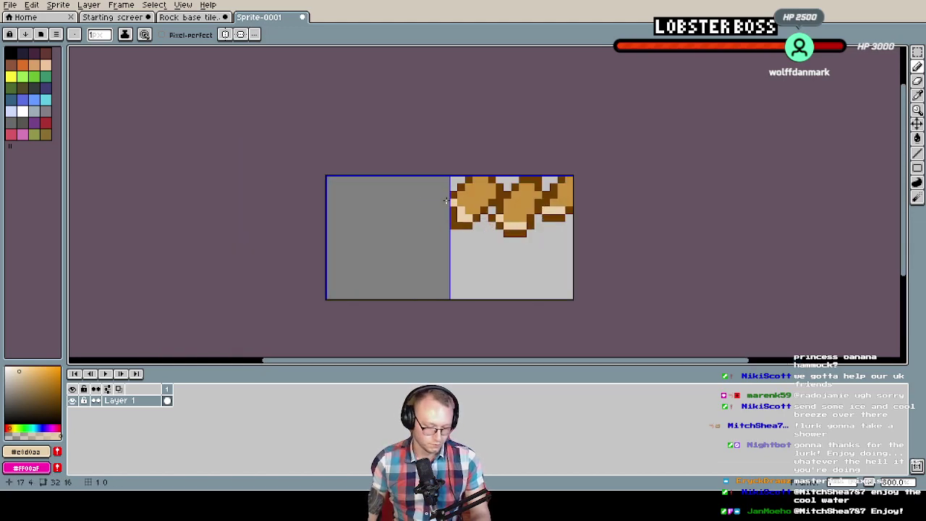
Sample the dark background colour #1f2000 from the Rock base tile sprite and fill Sprite-0001's gray 16 × 16 first tile with it
{"action": "left_click", "coordinate": [179, 16]}
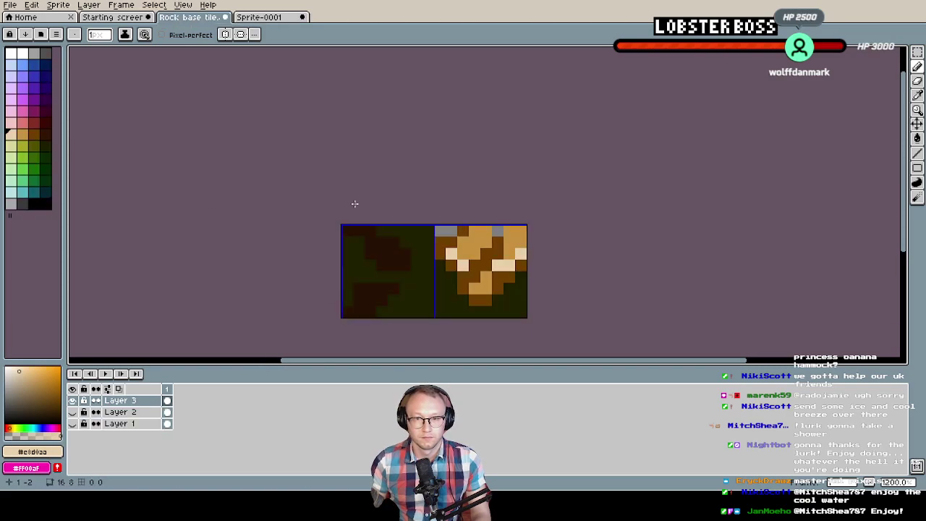
{"action": "left_click", "coordinate": [421, 232], "text": "alt"}
{"action": "left_click", "coordinate": [259, 17]}
{"action": "key", "text": "m"}
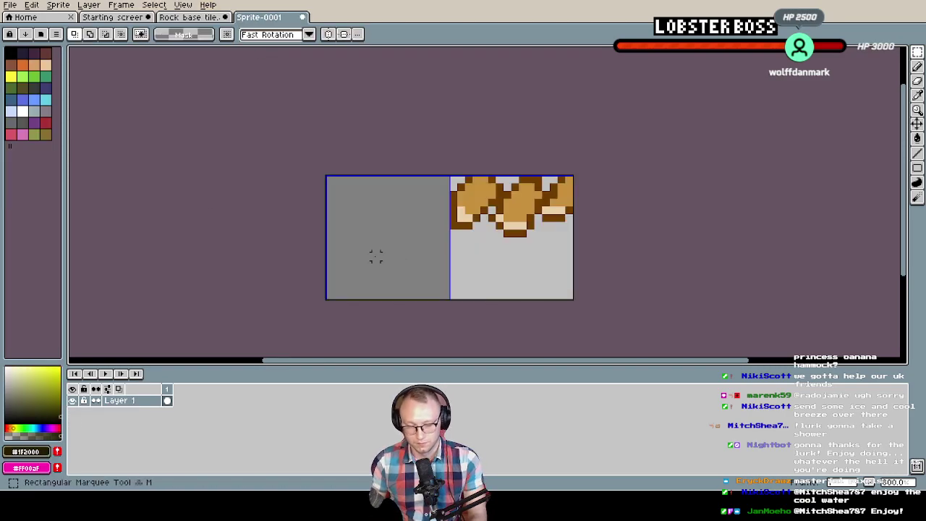
{"action": "left_click_drag", "start_coordinate": [326, 185], "coordinate": [448, 297]}
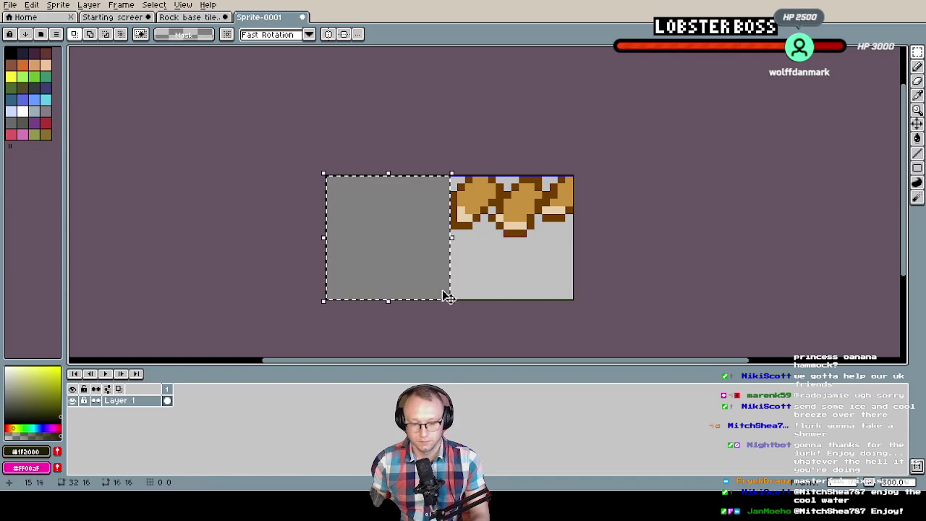
{"action": "key", "text": "g"}
{"action": "left_click", "coordinate": [413, 271]}
{"action": "key", "text": "ctrl+d"}
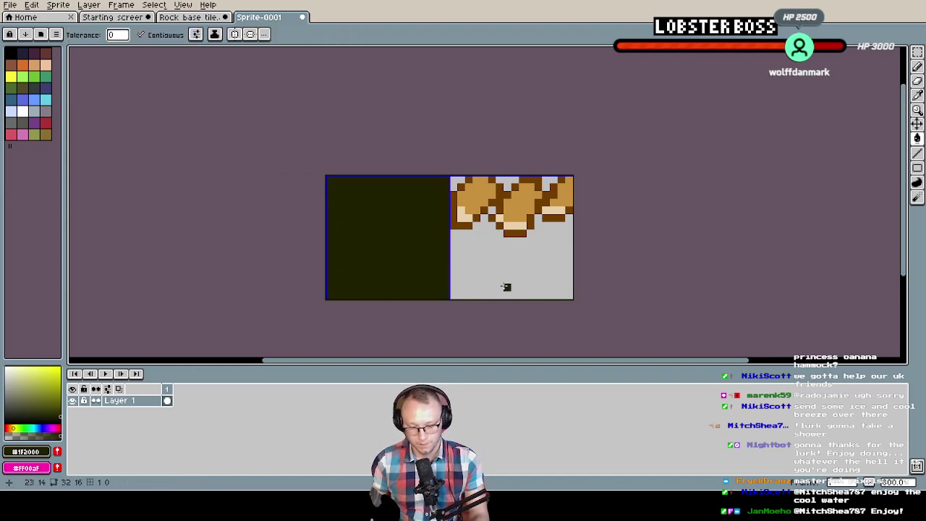
Paint #1f2000 pixels with the Pencil around the lower outlines of the three rocks and in the gaps beneath them
{"action": "key", "text": "b"}
{"action": "left_click", "coordinate": [475, 231]}
{"action": "scroll", "coordinate": [476, 232], "scroll_direction": "up", "scroll_amount": 1}
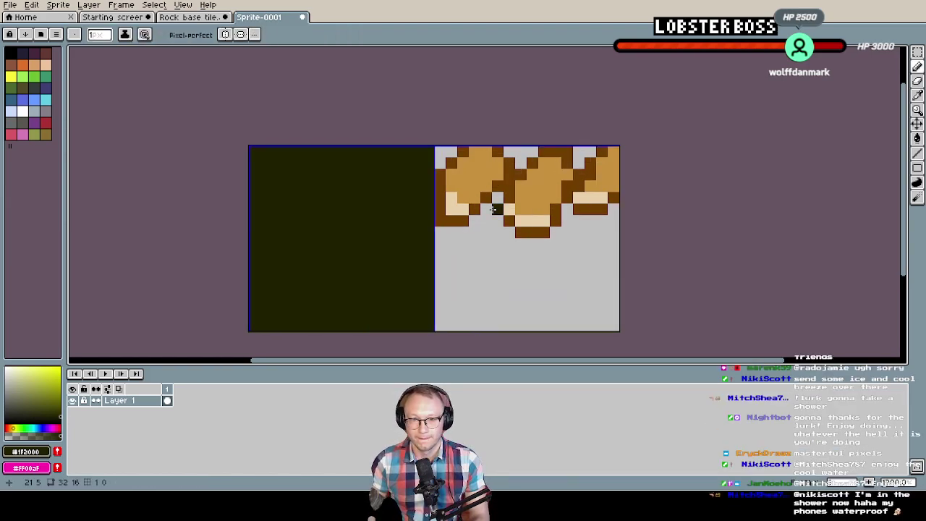
{"action": "left_click", "coordinate": [498, 197]}
{"action": "left_click", "coordinate": [486, 210]}
{"action": "left_click_drag", "start_coordinate": [475, 221], "coordinate": [497, 222]}
{"action": "left_click", "coordinate": [568, 210]}
{"action": "left_click", "coordinate": [556, 233]}
{"action": "left_click_drag", "start_coordinate": [567, 221], "coordinate": [613, 211]}
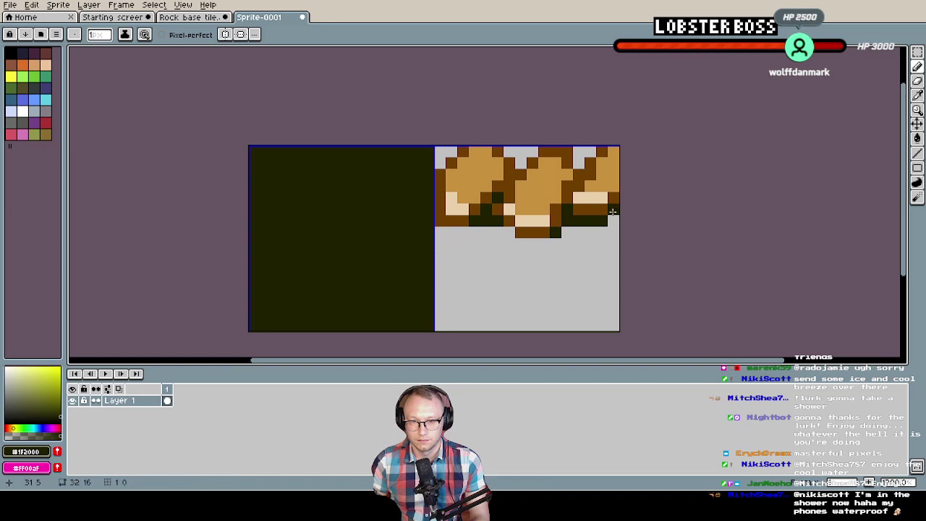
{"action": "left_click_drag", "start_coordinate": [514, 233], "coordinate": [438, 233]}
{"action": "left_click", "coordinate": [472, 244]}
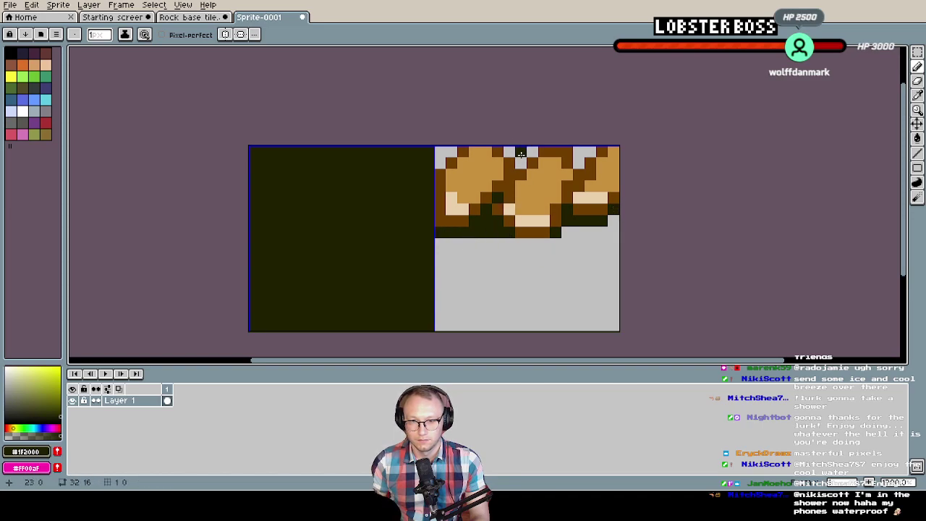
Paint the light gray gaps between the rocks along the second tile's upper edge with #1f2000
{"action": "left_click_drag", "start_coordinate": [525, 164], "coordinate": [509, 152]}
{"action": "left_click", "coordinate": [515, 151]}
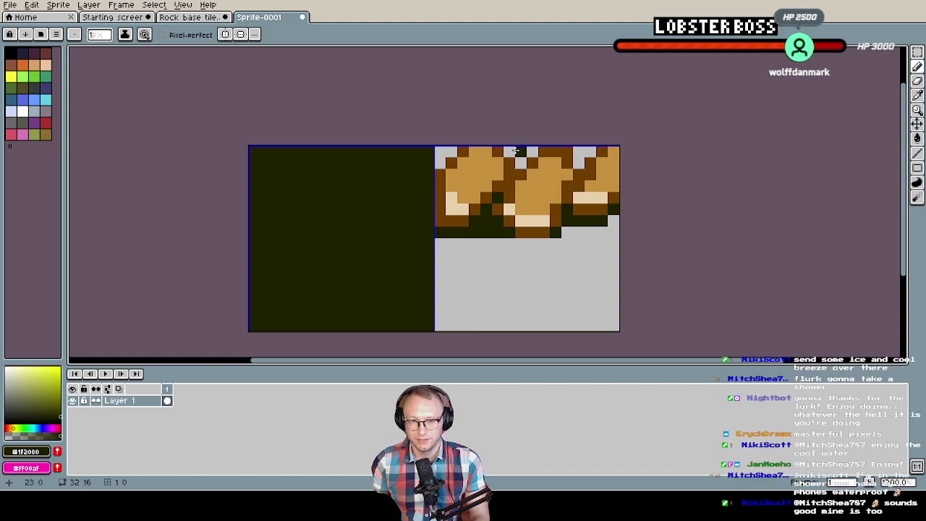
{"action": "left_click", "coordinate": [509, 152]}
{"action": "left_click", "coordinate": [532, 152]}
{"action": "left_click", "coordinate": [521, 164]}
{"action": "left_click", "coordinate": [590, 152]}
{"action": "left_click", "coordinate": [578, 152]}
{"action": "left_click", "coordinate": [579, 163]}
{"action": "left_click", "coordinate": [451, 152]}
{"action": "left_click", "coordinate": [440, 152]}
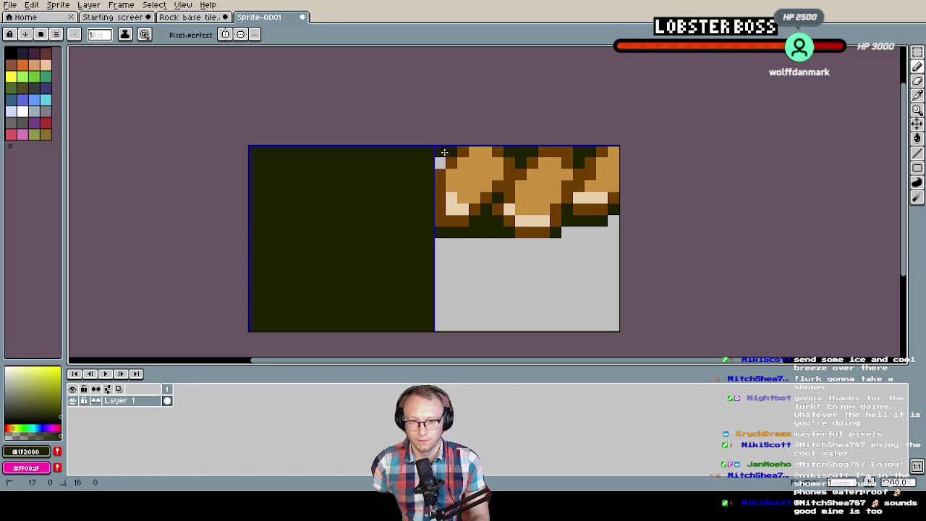
Complete the dark border below the third rock and fill the second tile's remaining light gray area with #1f2000
{"action": "left_click_drag", "start_coordinate": [567, 232], "coordinate": [612, 221]}
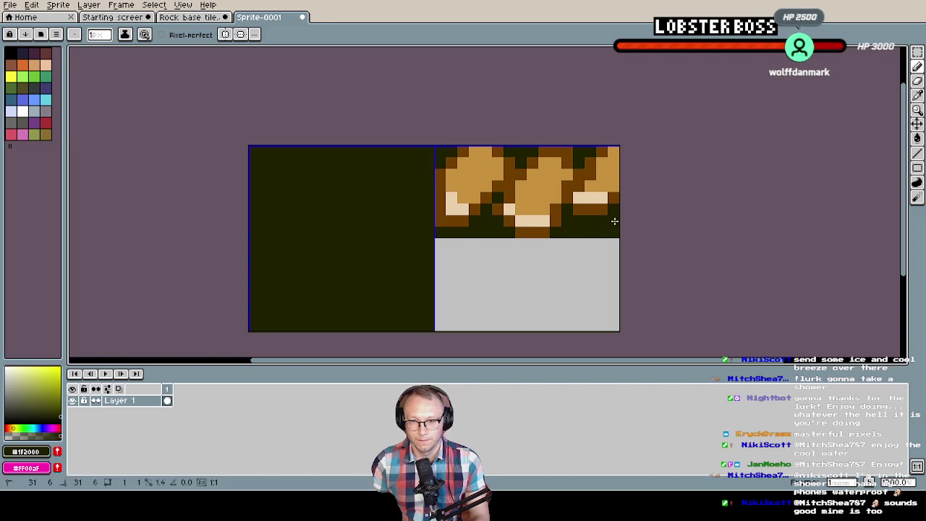
{"action": "key", "text": "g"}
{"action": "left_click", "coordinate": [567, 302]}
{"action": "scroll", "coordinate": [555, 246], "scroll_direction": "down", "scroll_amount": 2}
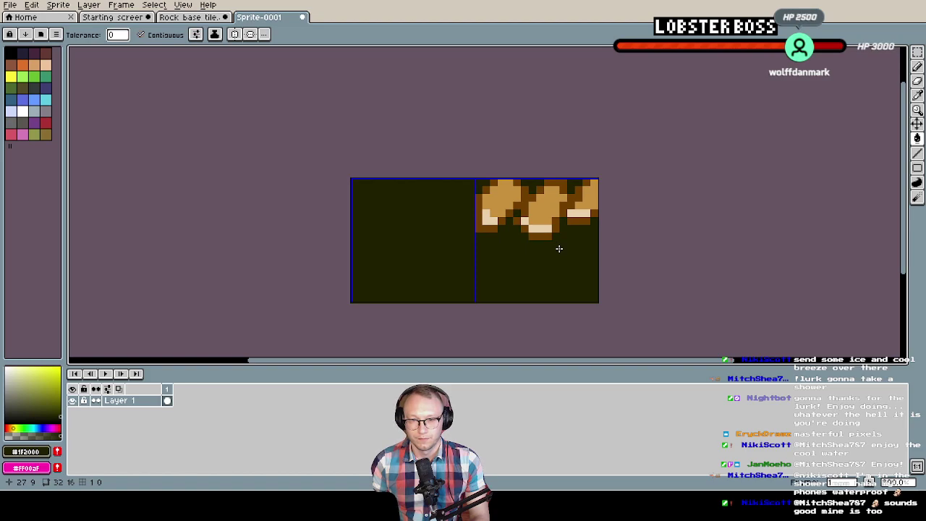
{"action": "scroll", "coordinate": [559, 248], "scroll_direction": "up", "scroll_amount": 1}
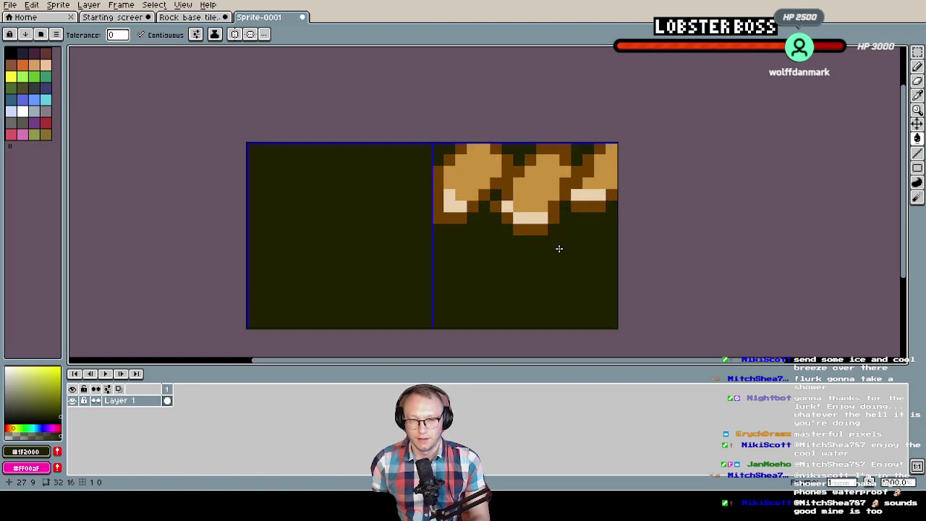
{"action": "scroll", "coordinate": [497, 245], "scroll_direction": "down", "scroll_amount": 1}
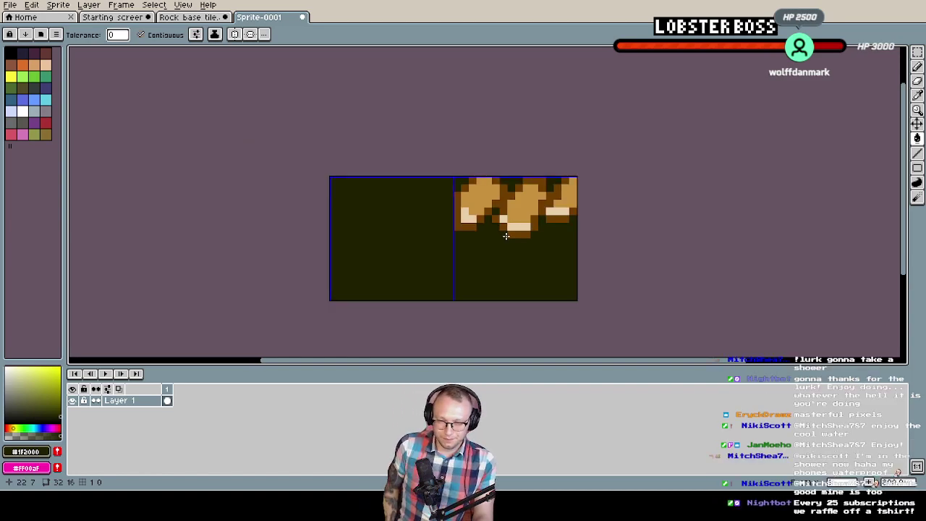
{"action": "scroll", "coordinate": [528, 235], "scroll_direction": "up", "scroll_amount": 1}
{"action": "scroll", "coordinate": [528, 235], "scroll_direction": "down", "scroll_amount": 1}
{"action": "scroll", "coordinate": [525, 237], "scroll_direction": "up", "scroll_amount": 1}
{"action": "scroll", "coordinate": [525, 236], "scroll_direction": "down", "scroll_amount": 1}
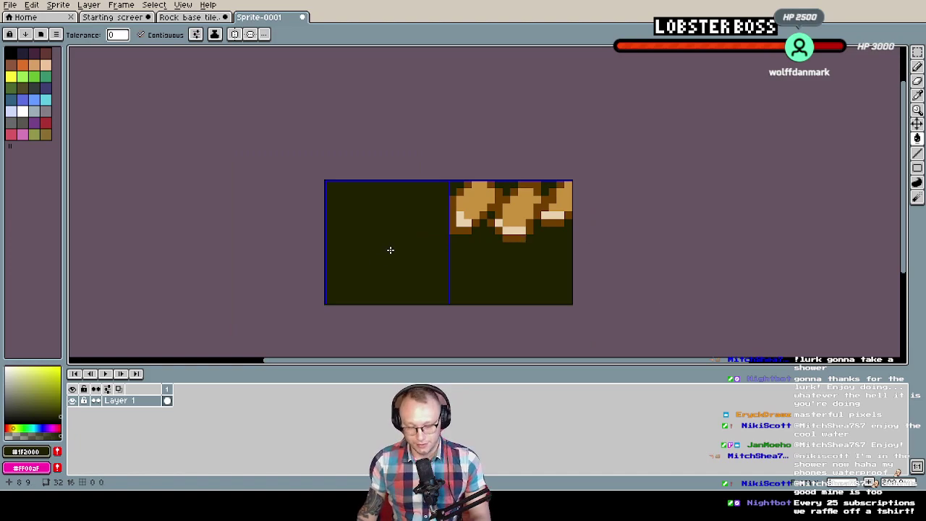
Try to export the unsaved sprite as Rock base tile 16.png
{"action": "left_click", "coordinate": [10, 5]}
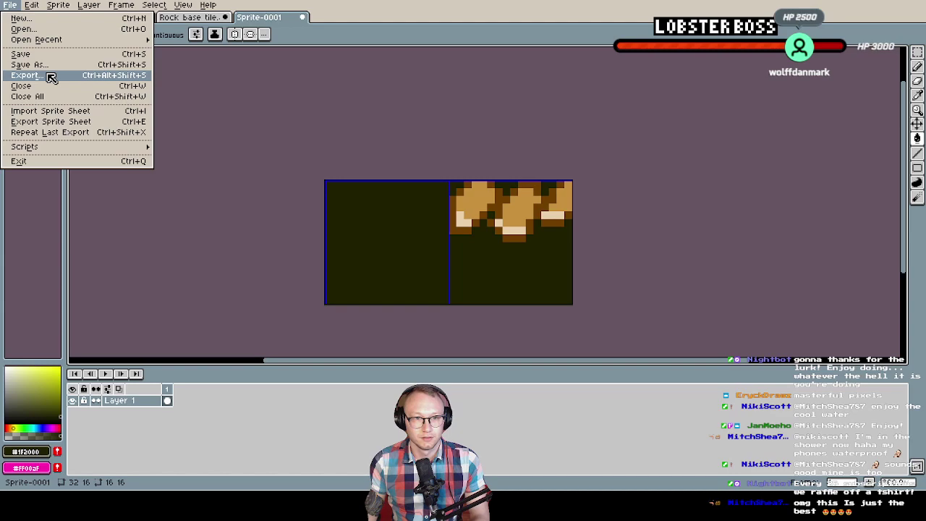
{"action": "left_click", "coordinate": [51, 76]}
{"action": "left_click", "coordinate": [162, 27]}
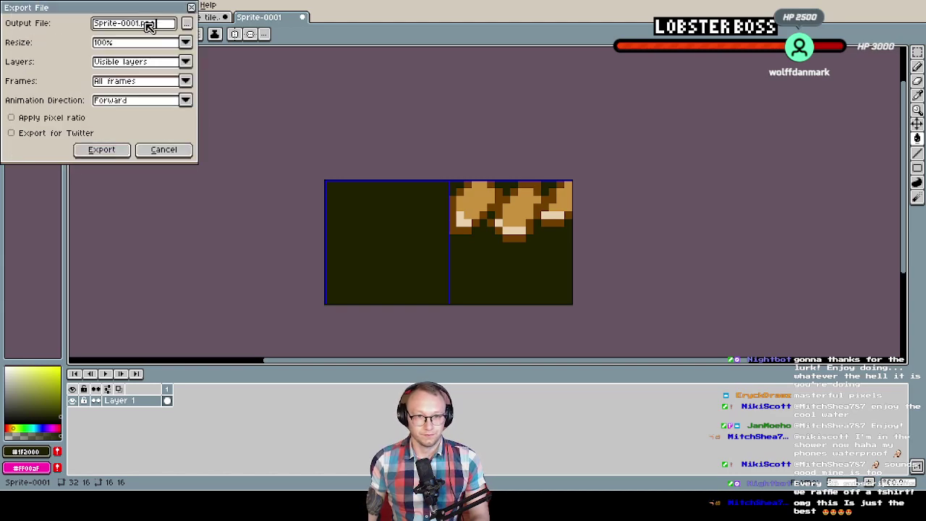
{"action": "left_click_drag", "start_coordinate": [145, 26], "coordinate": [81, 26]}
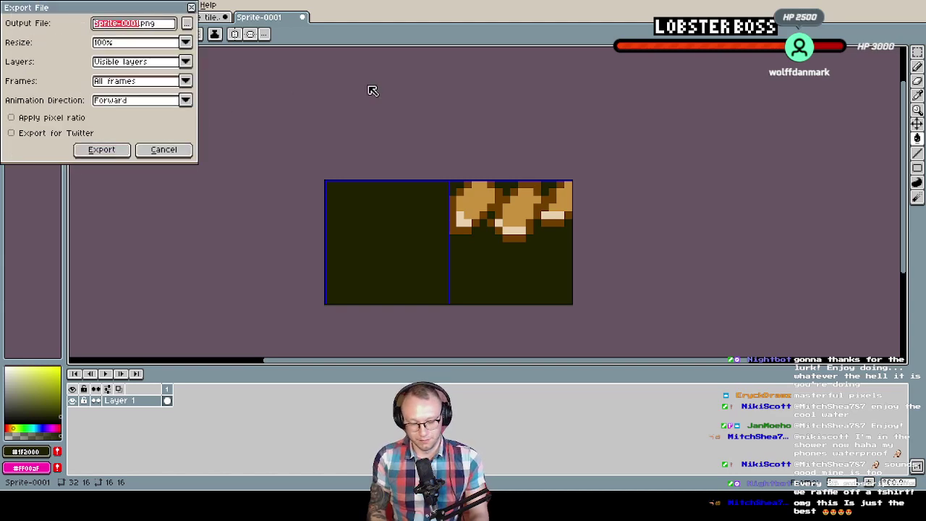
{"action": "type", "text": "Rock base tile 16"}
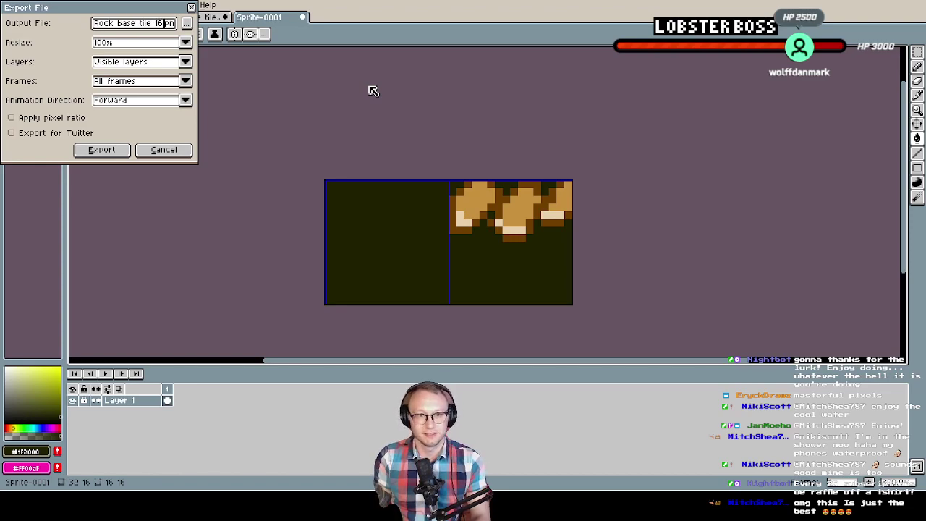
{"action": "left_click", "coordinate": [120, 149]}
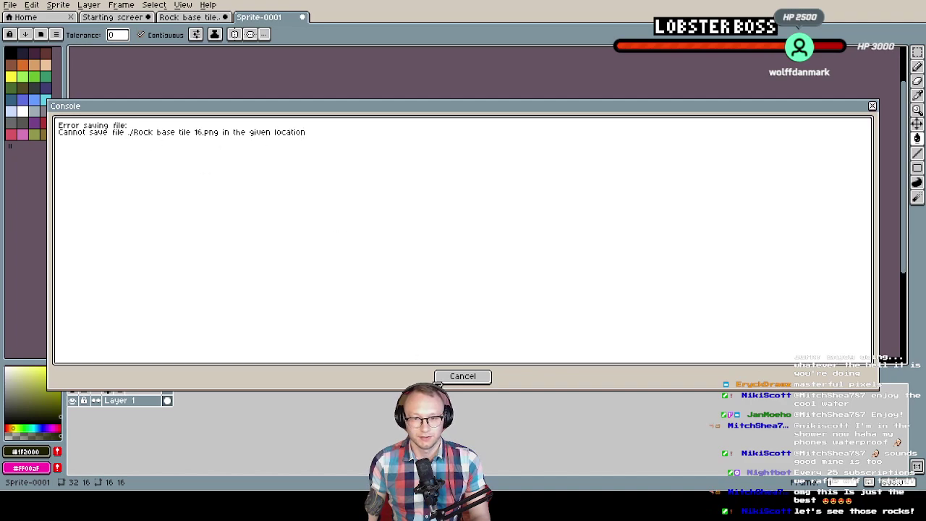
{"action": "left_click", "coordinate": [463, 377]}
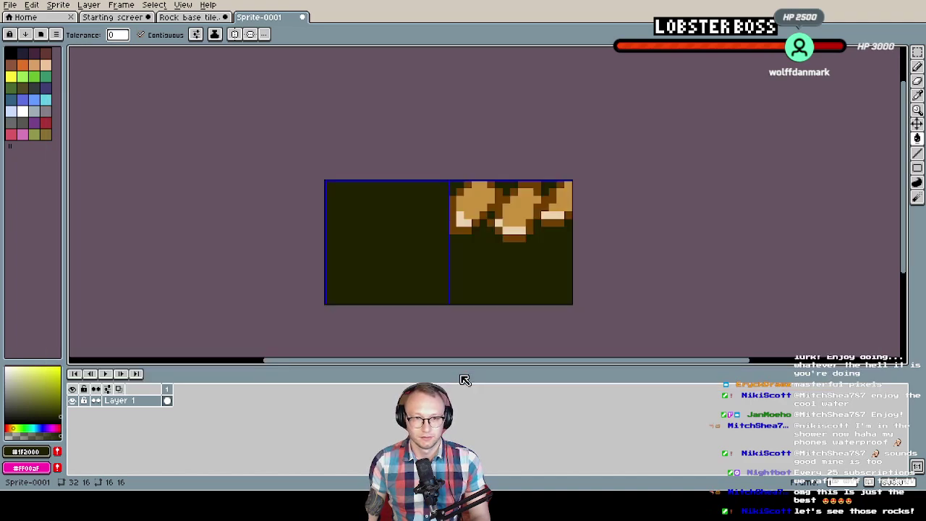
{"action": "left_click", "coordinate": [16, 7]}
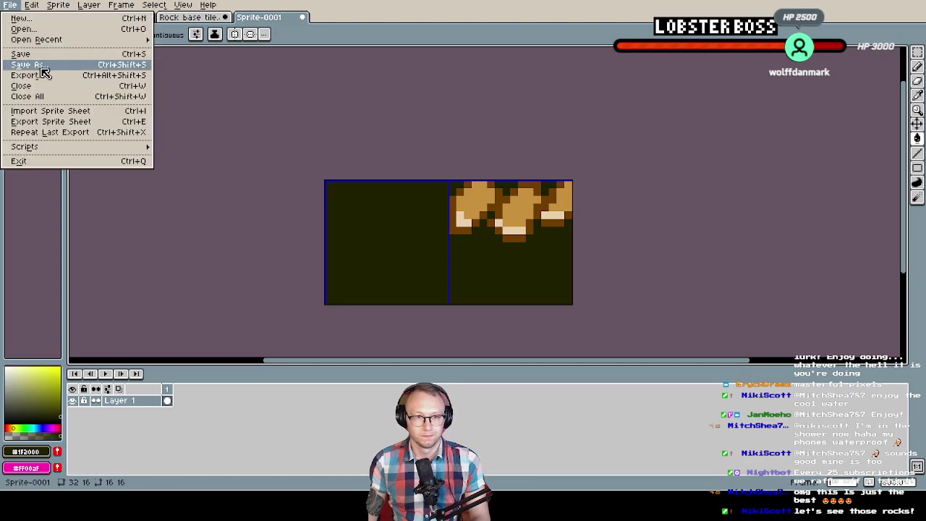
{"action": "left_click", "coordinate": [46, 75]}
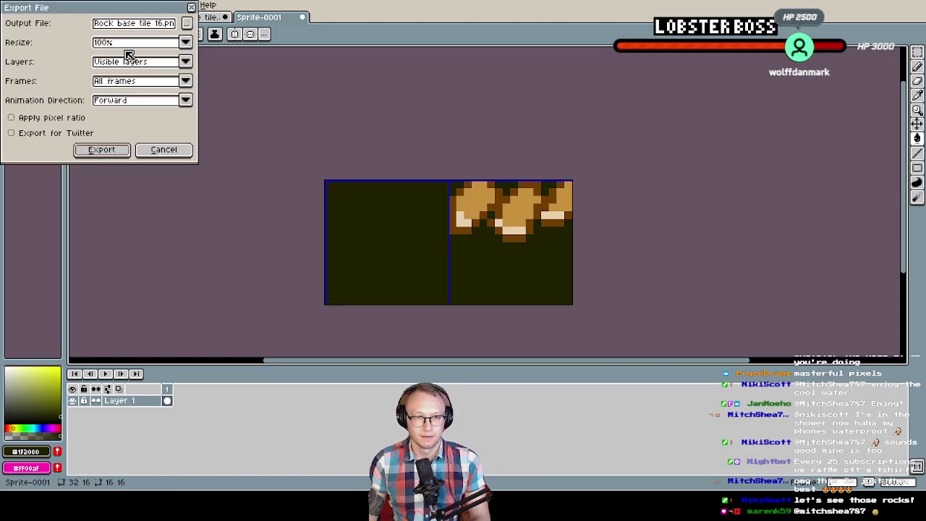
{"action": "left_click", "coordinate": [177, 149]}
Save the sprite as Rock base tile 16 in the New sprites folder
{"action": "key", "text": "ctrl+s"}
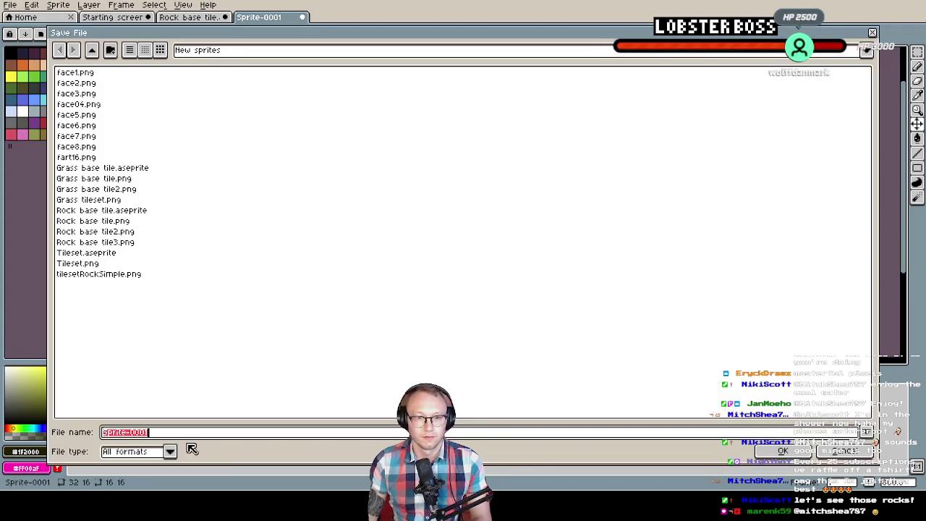
{"action": "type", "text": "Rock base tile 1"}
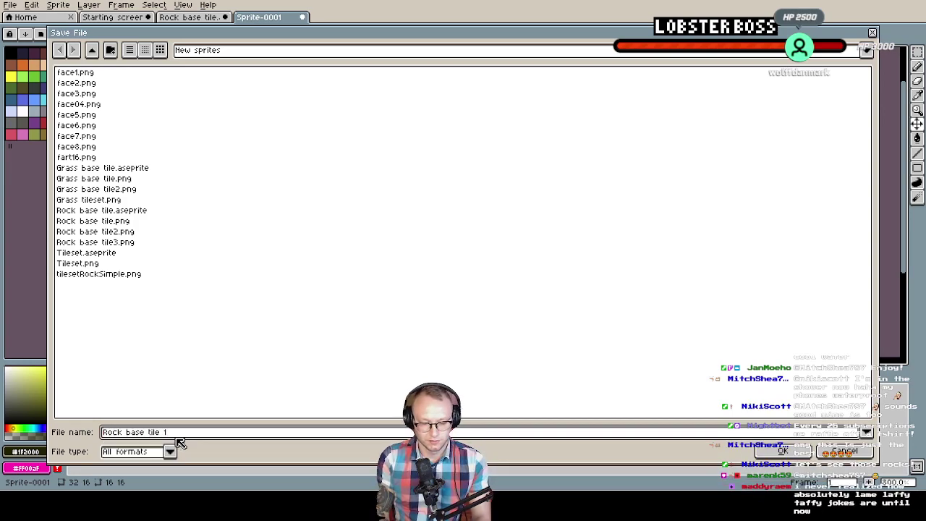
{"action": "type", "text": "6"}
{"action": "key", "text": "Return"}
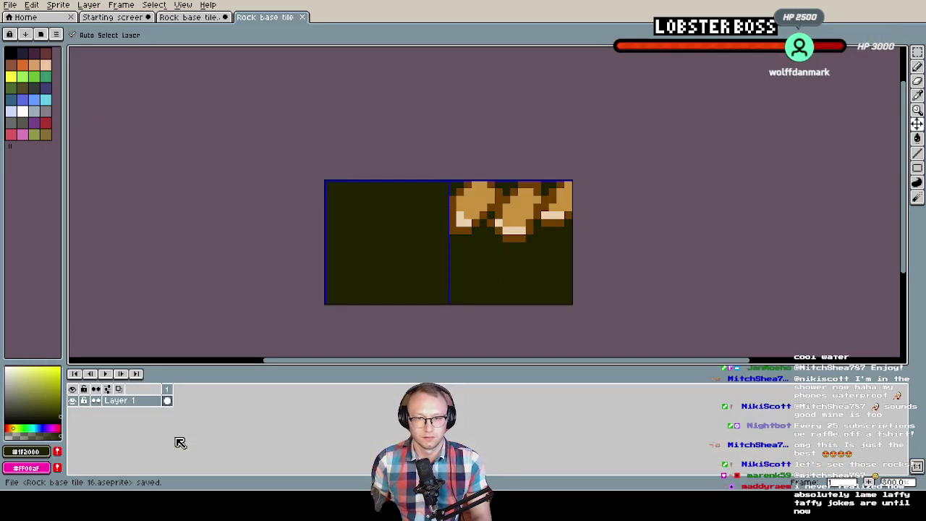
Export the saved sprite as Rock base tile 16.png to the New sprites folder, at 100% with visible layers
{"action": "left_click", "coordinate": [10, 5]}
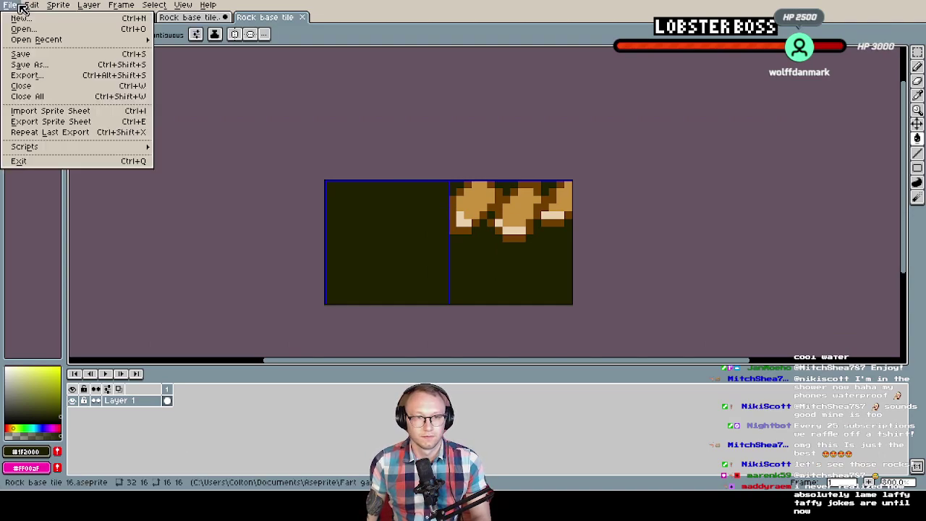
{"action": "left_click", "coordinate": [32, 75]}
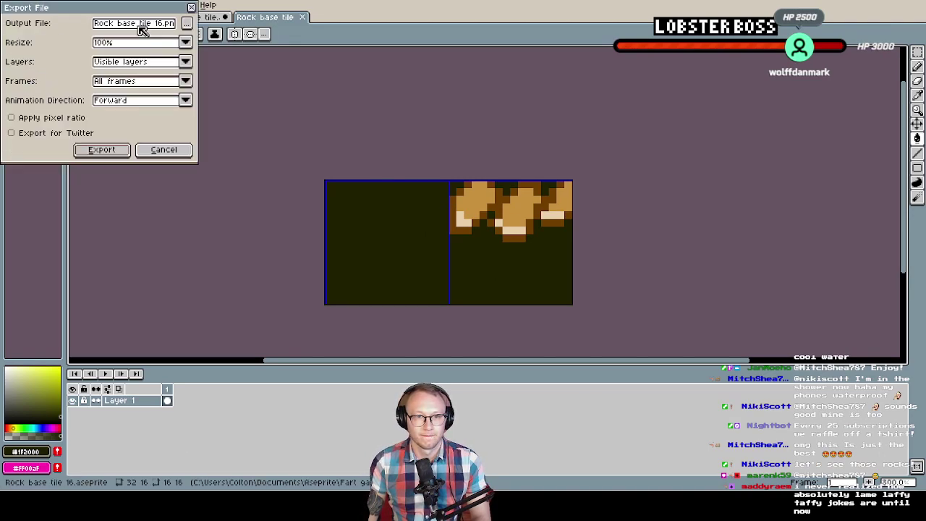
{"action": "left_click", "coordinate": [186, 23]}
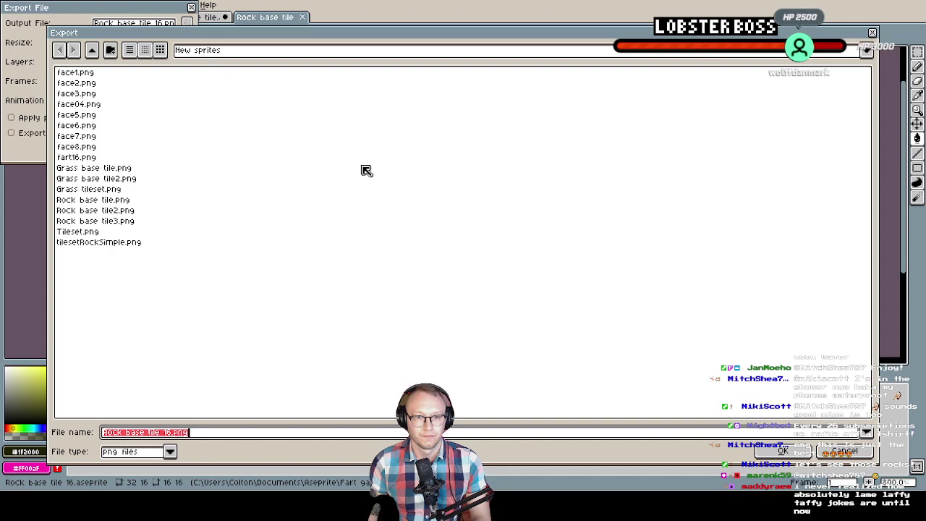
{"action": "left_click", "coordinate": [783, 450]}
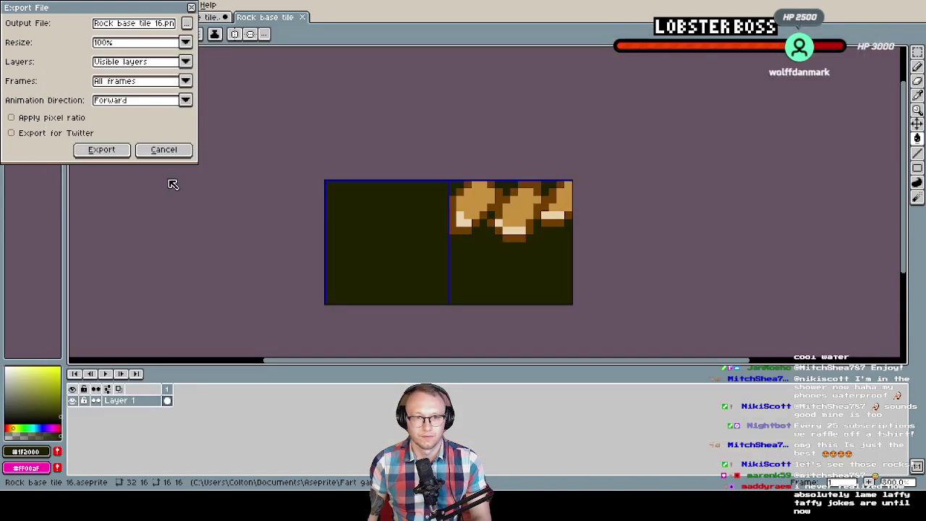
{"action": "left_click", "coordinate": [119, 149]}
Switch to Tilesetter
{"action": "key", "text": "i"}
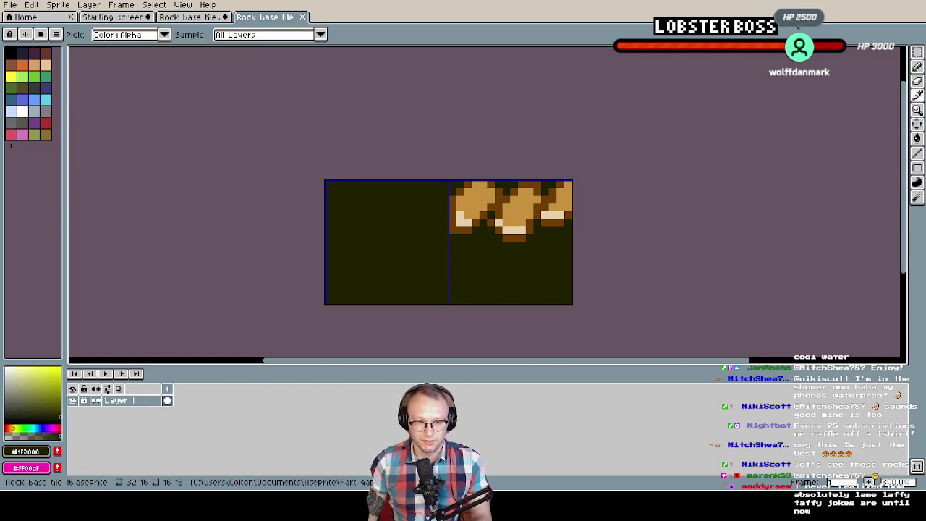
{"action": "key", "text": "alt+Tab"}
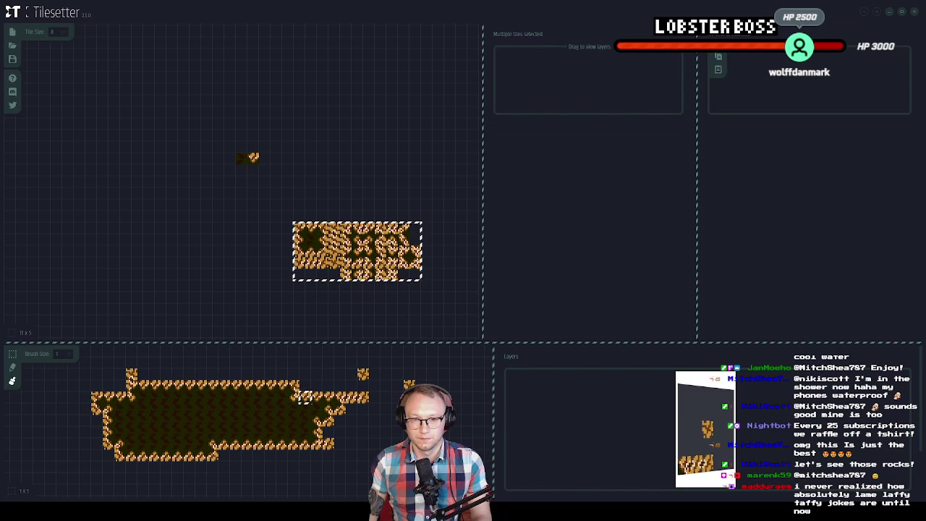
Delete all the old rock tiles from the tile set and the map, and set the tile size to 16
{"action": "key", "text": "s"}
{"action": "mouse_move", "coordinate": [206, 122]}
{"action": "left_mouse_down"}
{"action": "mouse_move", "coordinate": [233, 184]}
{"action": "mouse_move", "coordinate": [463, 310]}
{"action": "left_mouse_up"}
{"action": "left_click_drag", "start_coordinate": [463, 309], "coordinate": [118, 105]}
{"action": "double_click", "coordinate": [55, 32]}
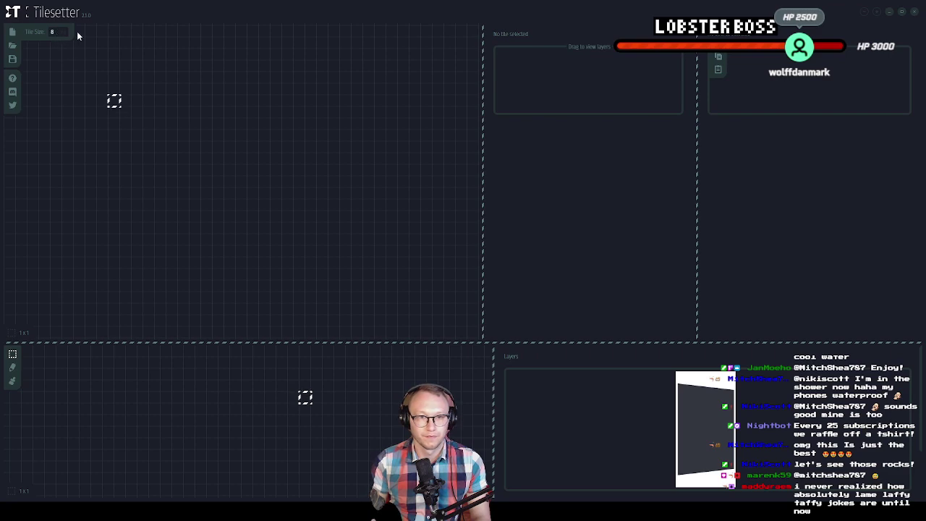
{"action": "type", "text": "16"}
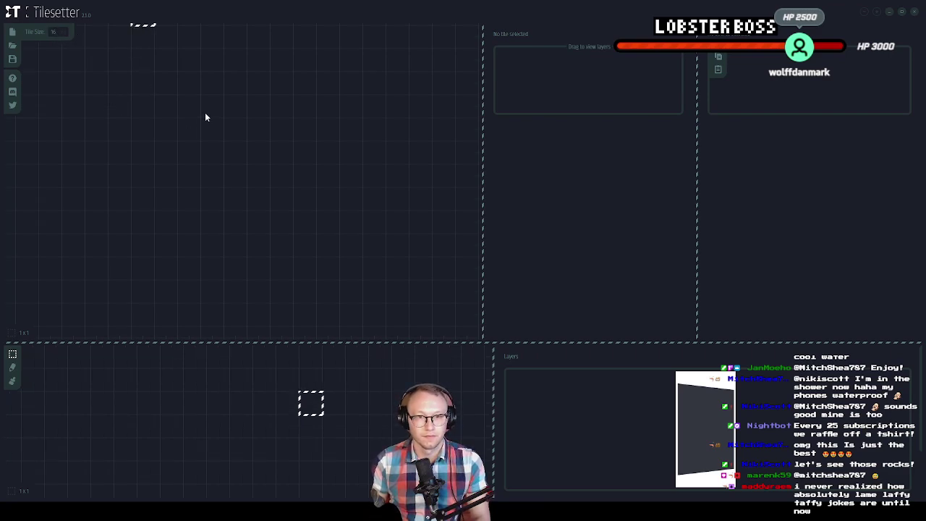
Import the exported rock base tile image and paste a copy of its plain dark tile into an empty cell below
{"action": "right_click", "coordinate": [177, 99]}
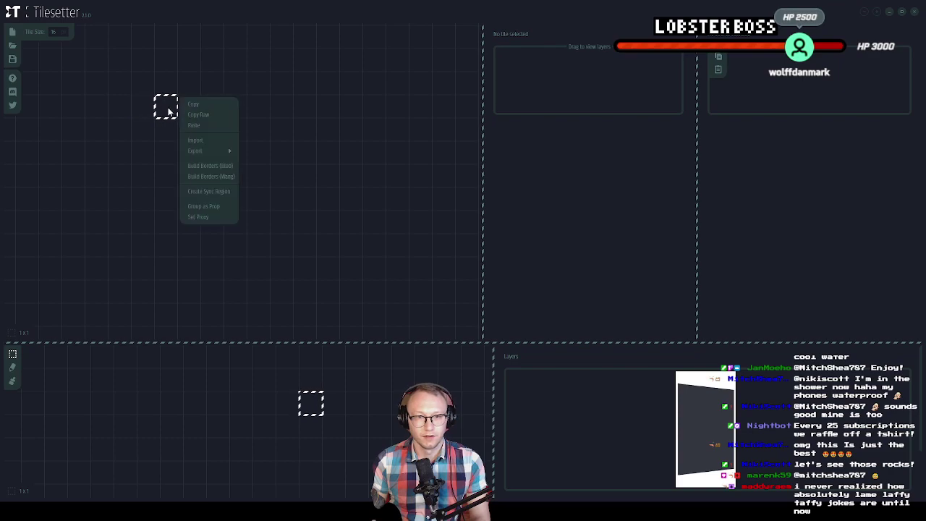
{"action": "mouse_move", "coordinate": [210, 147]}
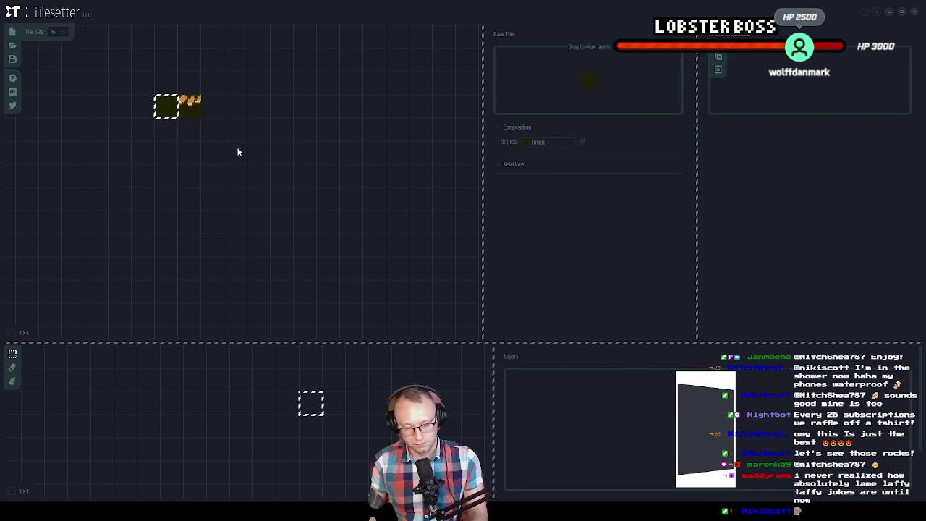
{"action": "right_click", "coordinate": [216, 243]}
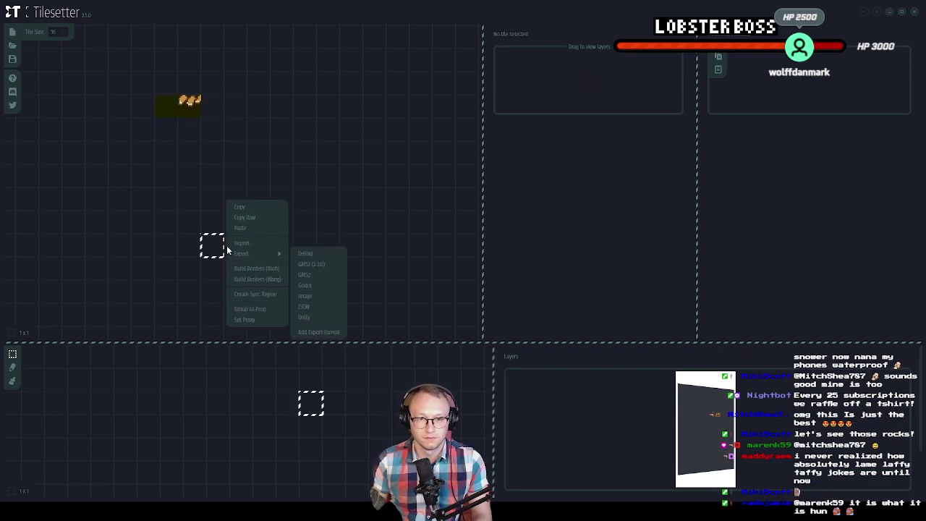
{"action": "left_click", "coordinate": [223, 250]}
{"action": "right_click", "coordinate": [222, 252]}
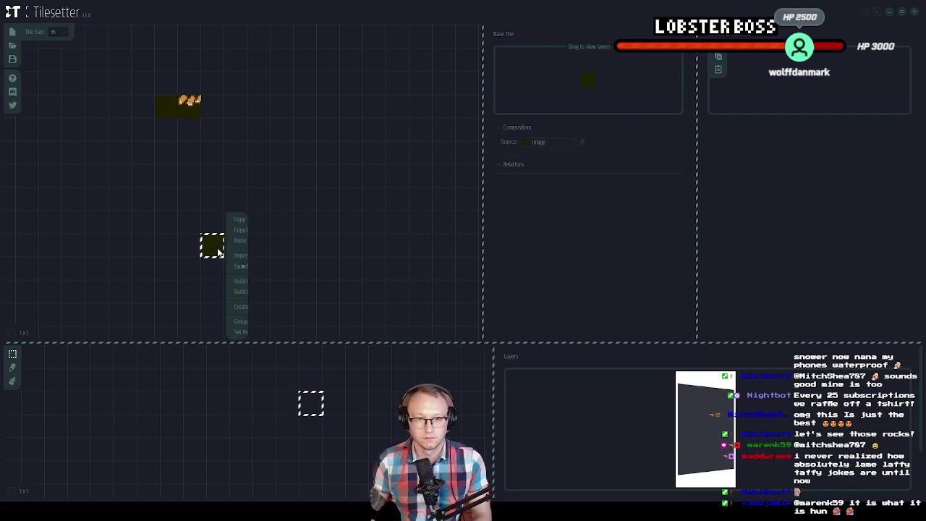
{"action": "left_click", "coordinate": [256, 275]}
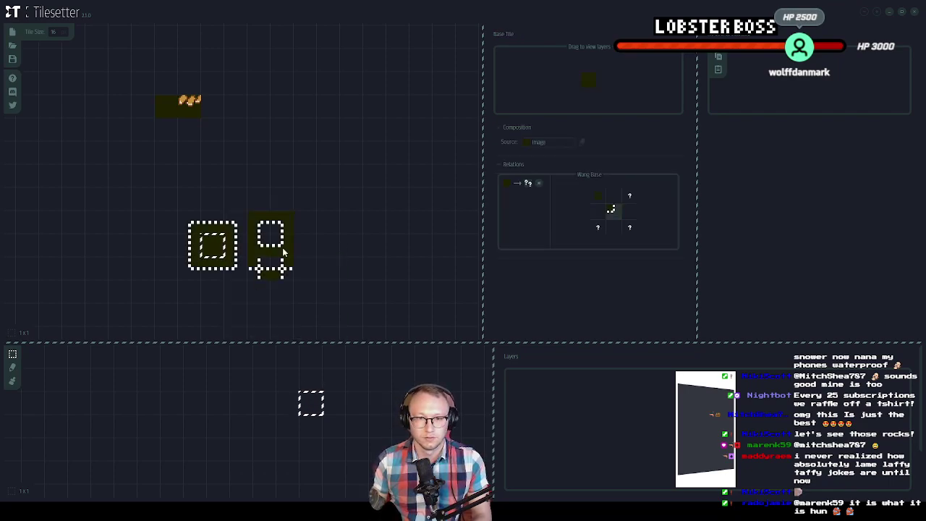
{"action": "key", "text": "ctrl+z"}
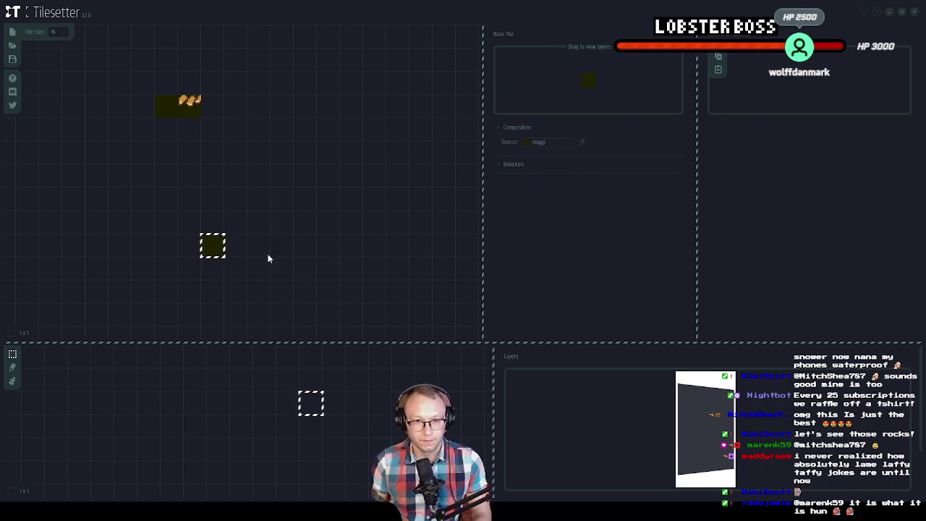
Build Blob borders around the copied dark base tile
{"action": "right_click", "coordinate": [214, 251]}
{"action": "left_click", "coordinate": [257, 268]}
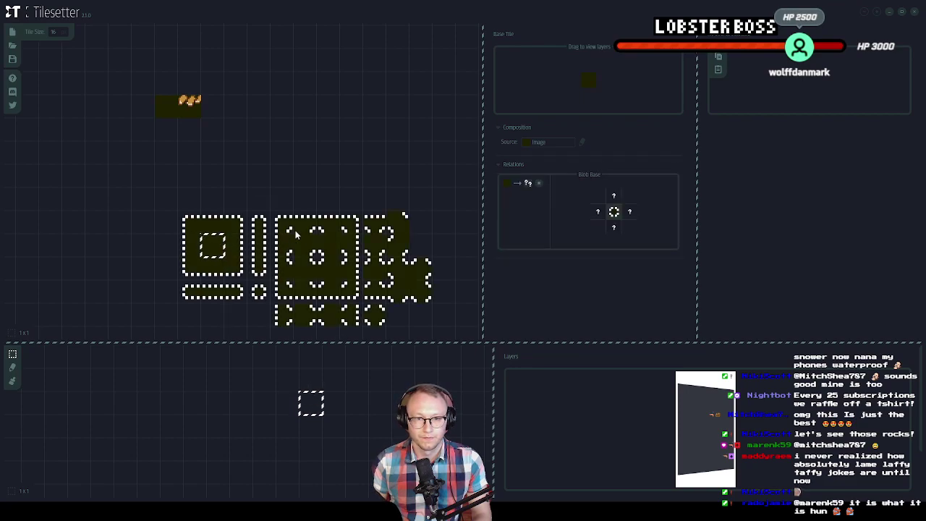
{"action": "scroll", "coordinate": [340, 246], "scroll_direction": "down", "scroll_amount": 2}
{"action": "scroll", "coordinate": [340, 246], "scroll_direction": "up", "scroll_amount": 2}
Set the imported rock edge tile as the source image of the upper, right, lower and left border tiles
{"action": "left_click", "coordinate": [209, 196]}
{"action": "left_click", "coordinate": [565, 143]}
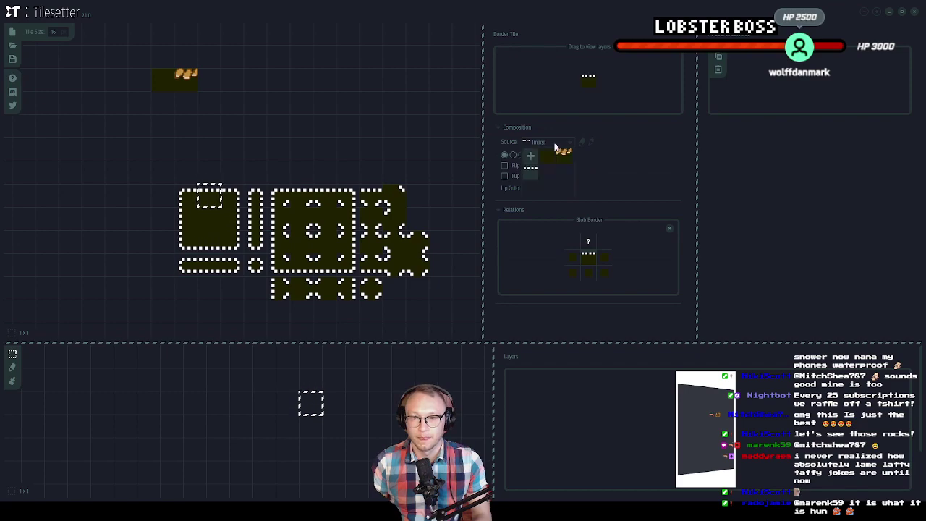
{"action": "left_click", "coordinate": [562, 154]}
{"action": "left_click", "coordinate": [513, 154]}
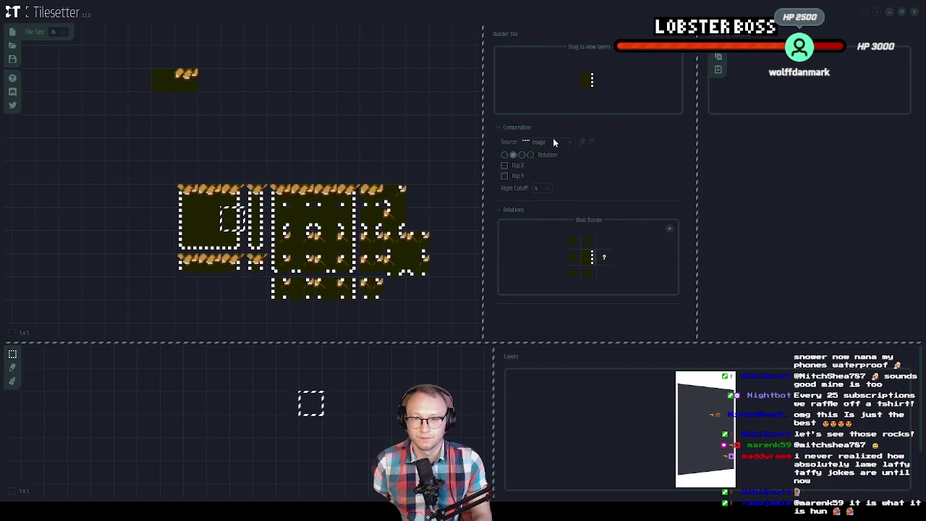
{"action": "left_click", "coordinate": [210, 238]}
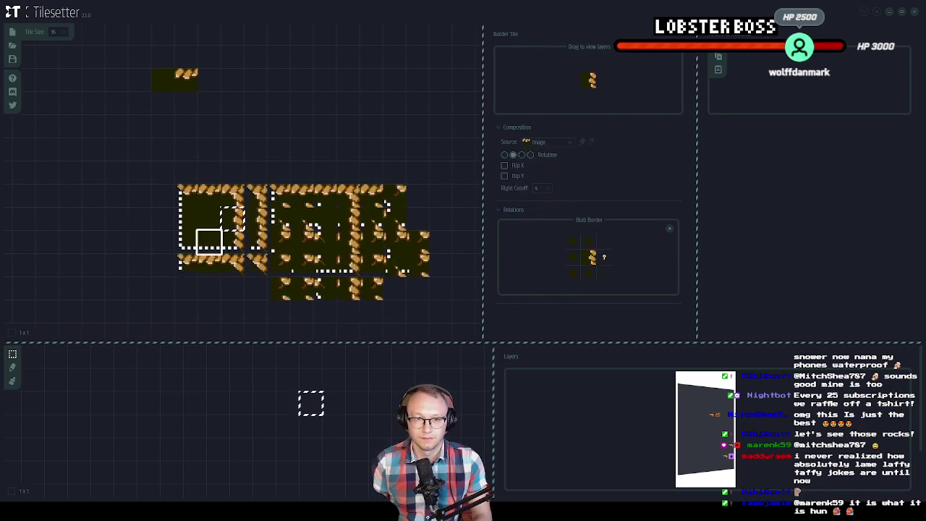
{"action": "left_click", "coordinate": [561, 143]}
{"action": "left_click", "coordinate": [562, 154]}
{"action": "left_click", "coordinate": [186, 218]}
{"action": "left_click", "coordinate": [542, 143]}
{"action": "left_click", "coordinate": [562, 153]}
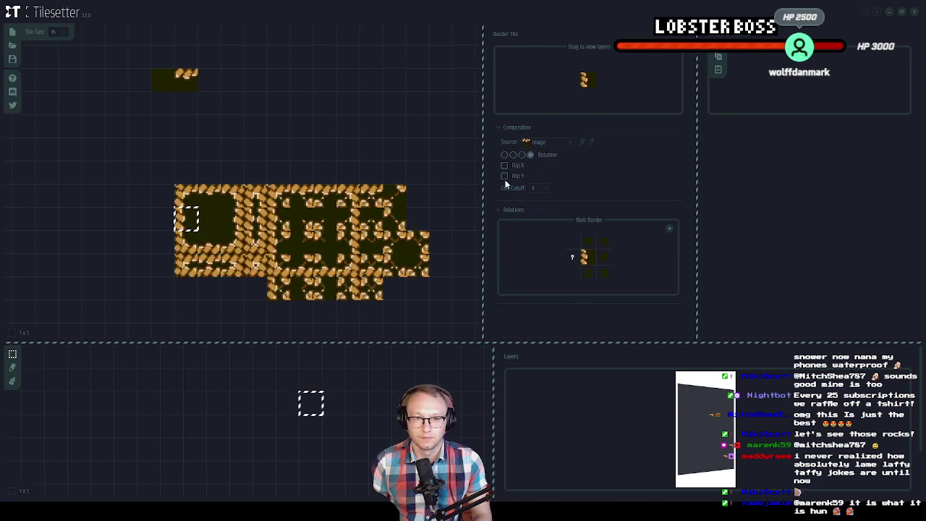
Enlarge the map area and paint a long test platform with a few separate blocks using the blob base tile
{"action": "left_click", "coordinate": [440, 173]}
{"action": "left_click_drag", "start_coordinate": [435, 344], "coordinate": [419, 300]}
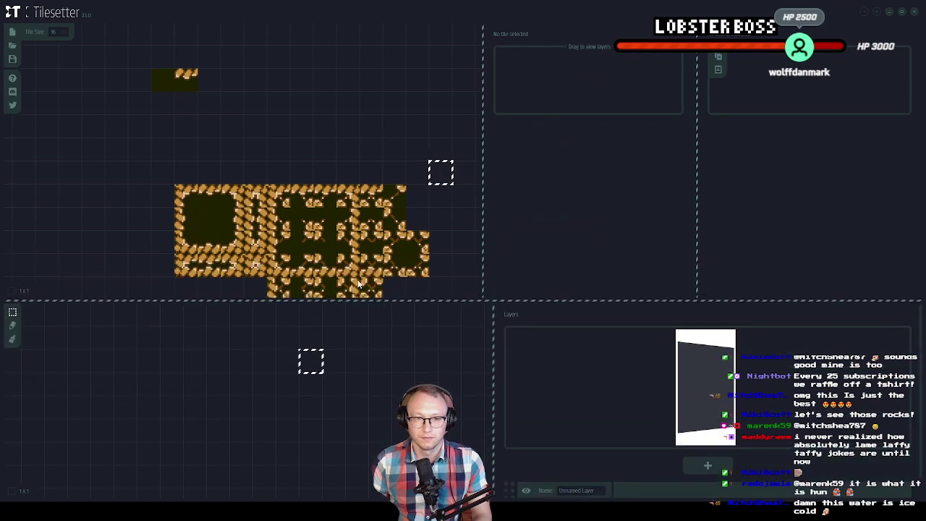
{"action": "left_click", "coordinate": [212, 221]}
{"action": "left_click", "coordinate": [12, 338]}
{"action": "mouse_move", "coordinate": [124, 361]}
{"action": "left_mouse_down"}
{"action": "mouse_move", "coordinate": [336, 361]}
{"action": "mouse_move", "coordinate": [184, 387]}
{"action": "mouse_move", "coordinate": [358, 387]}
{"action": "mouse_move", "coordinate": [144, 395]}
{"action": "mouse_move", "coordinate": [294, 415]}
{"action": "mouse_move", "coordinate": [102, 431]}
{"action": "mouse_move", "coordinate": [340, 431]}
{"action": "mouse_move", "coordinate": [379, 378]}
{"action": "mouse_move", "coordinate": [434, 383]}
{"action": "mouse_move", "coordinate": [445, 377]}
{"action": "mouse_move", "coordinate": [441, 359]}
{"action": "mouse_move", "coordinate": [508, 373]}
{"action": "mouse_move", "coordinate": [461, 396]}
{"action": "mouse_move", "coordinate": [416, 324]}
{"action": "left_mouse_up"}
{"action": "left_click", "coordinate": [322, 338]}
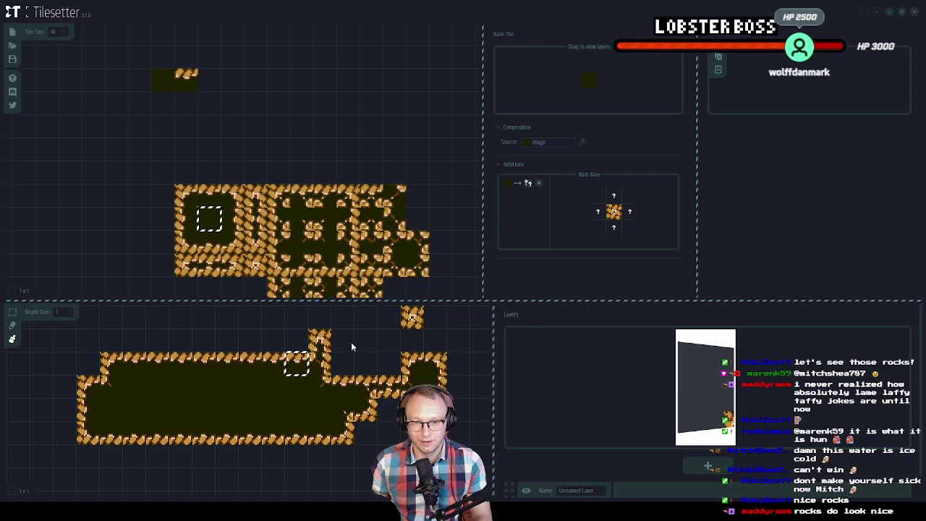
Select the complete 11 × 5 rock tile set and export it in the GMS2 (2.3.0) format
{"action": "left_click_drag", "start_coordinate": [343, 275], "coordinate": [320, 237]}
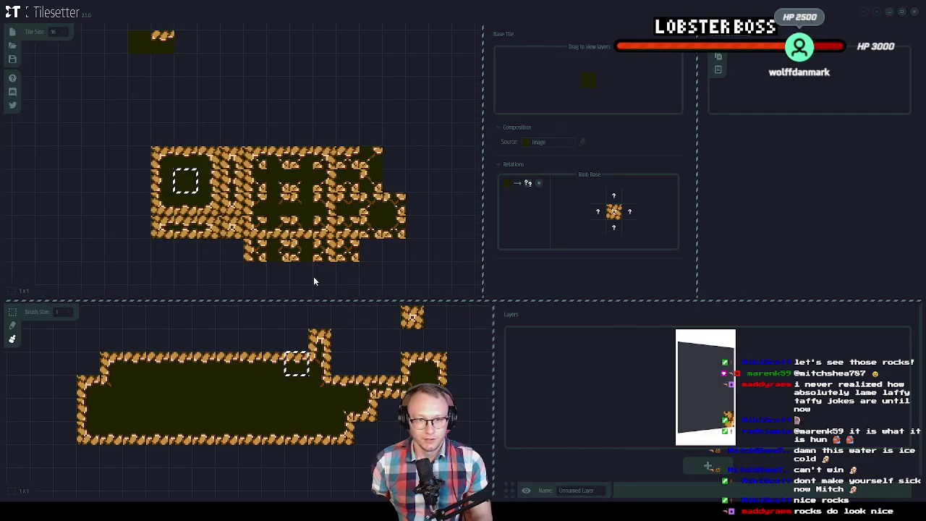
{"action": "left_click", "coordinate": [234, 257]}
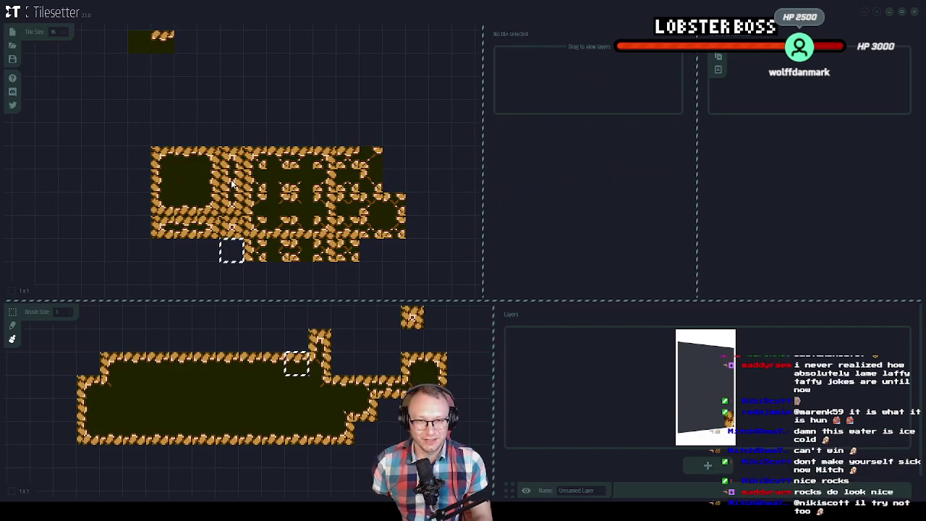
{"action": "left_click", "coordinate": [162, 112]}
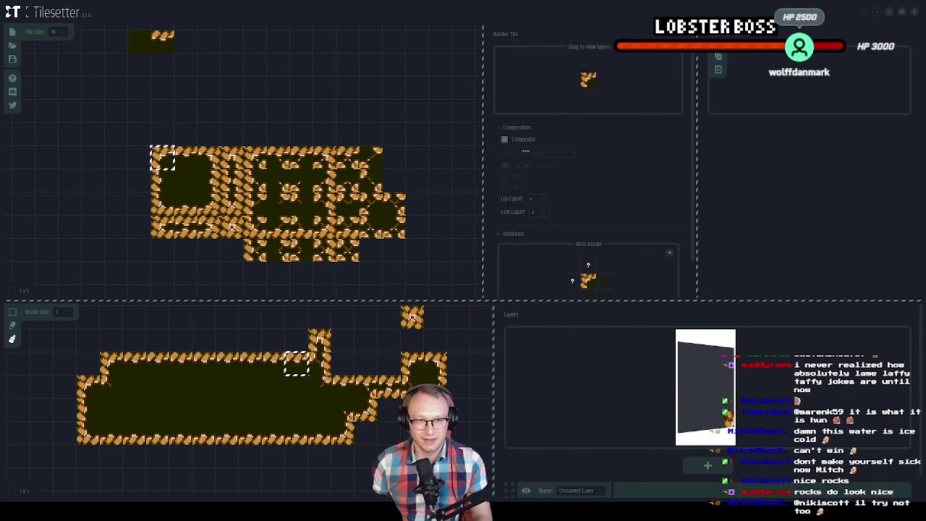
{"action": "left_click_drag", "start_coordinate": [166, 169], "coordinate": [384, 251]}
{"action": "right_click", "coordinate": [355, 216]}
{"action": "mouse_move", "coordinate": [391, 212]}
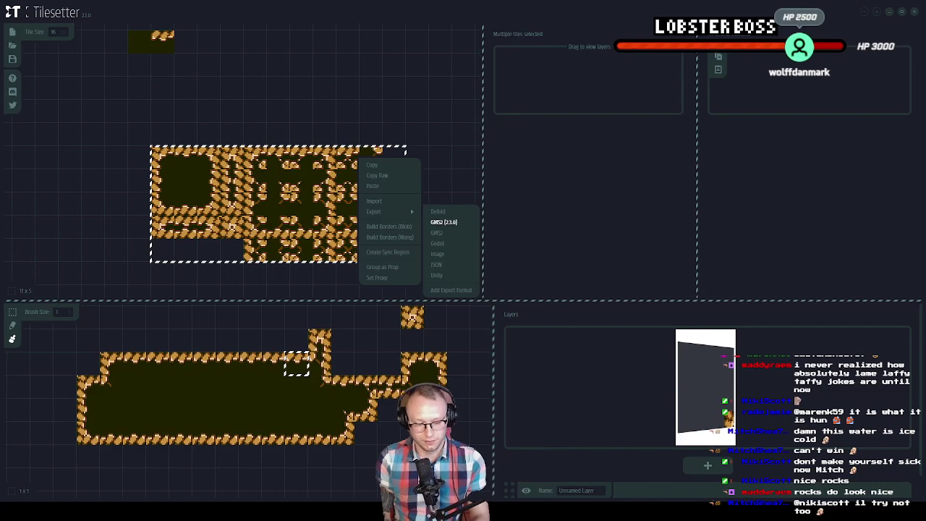
{"action": "left_click", "coordinate": [445, 222]}
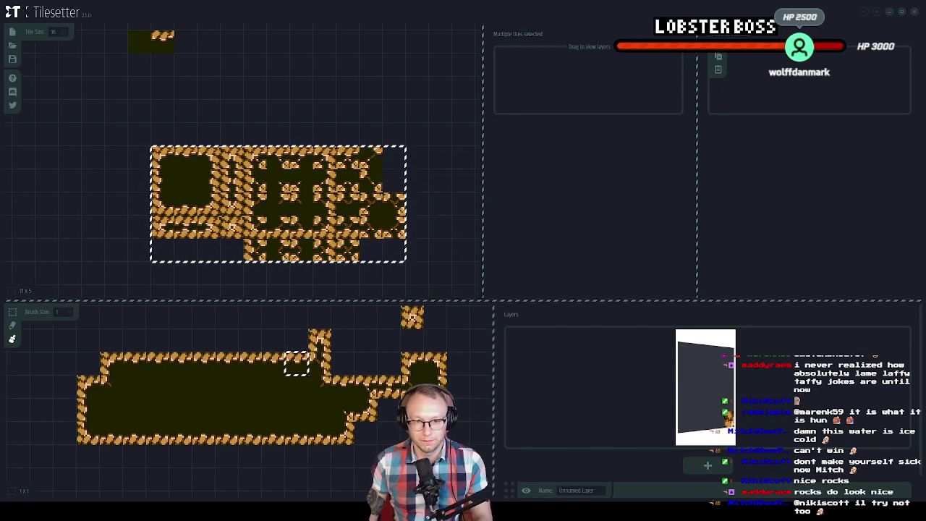
Switch to GameMaker, add the exported tileset_Rocktileset16 to the tile sets, and open its auto tiling
{"action": "key", "text": "alt+Tab"}
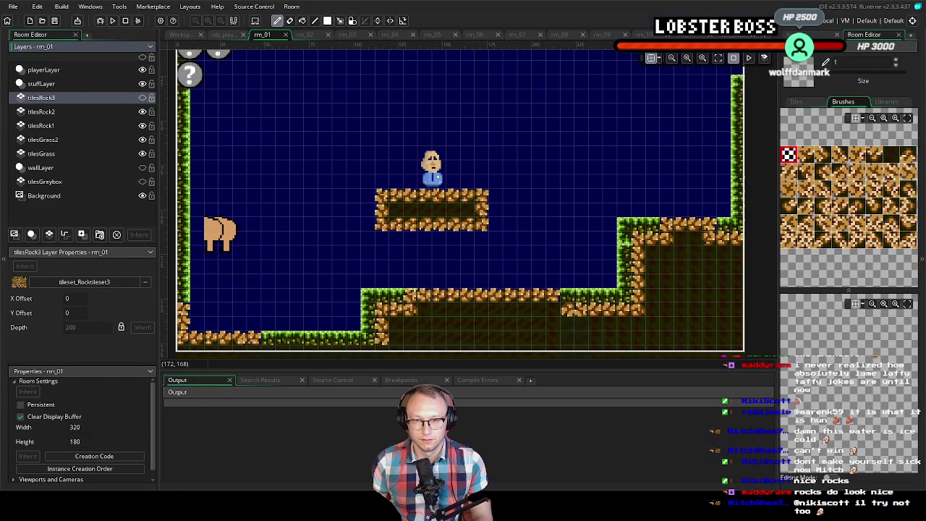
{"action": "left_click", "coordinate": [192, 35]}
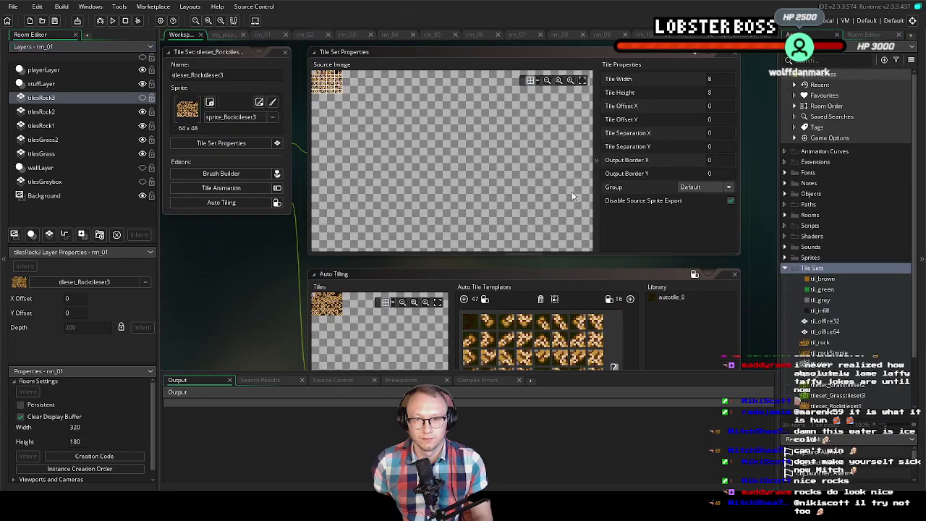
{"action": "left_click", "coordinate": [285, 53]}
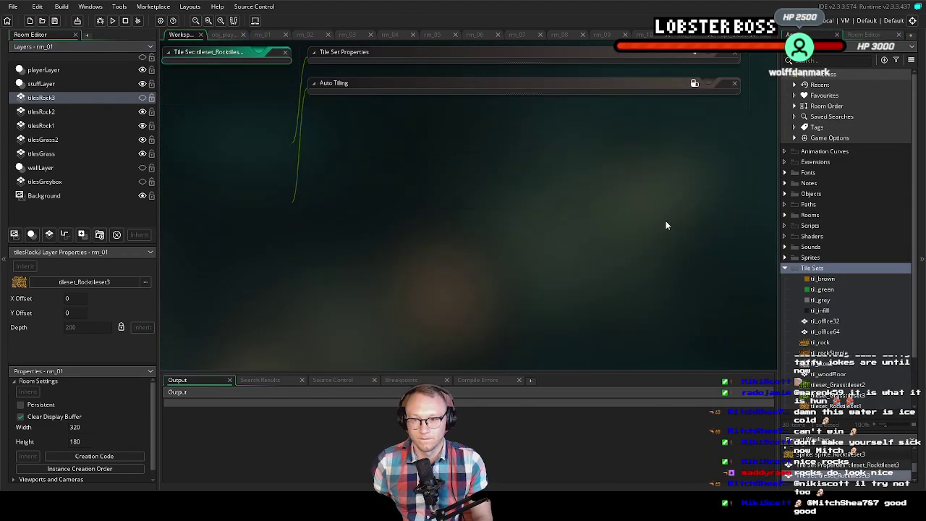
{"action": "right_click", "coordinate": [823, 269]}
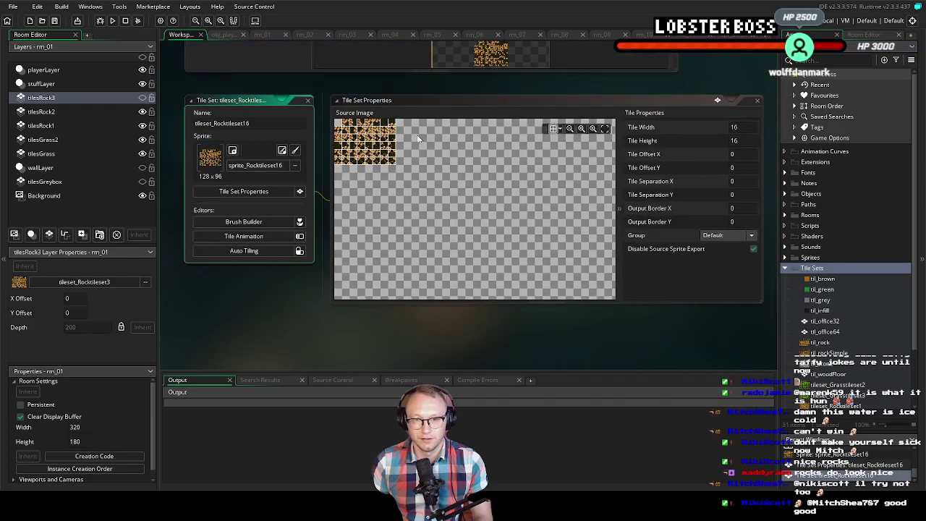
{"action": "left_click", "coordinate": [245, 251]}
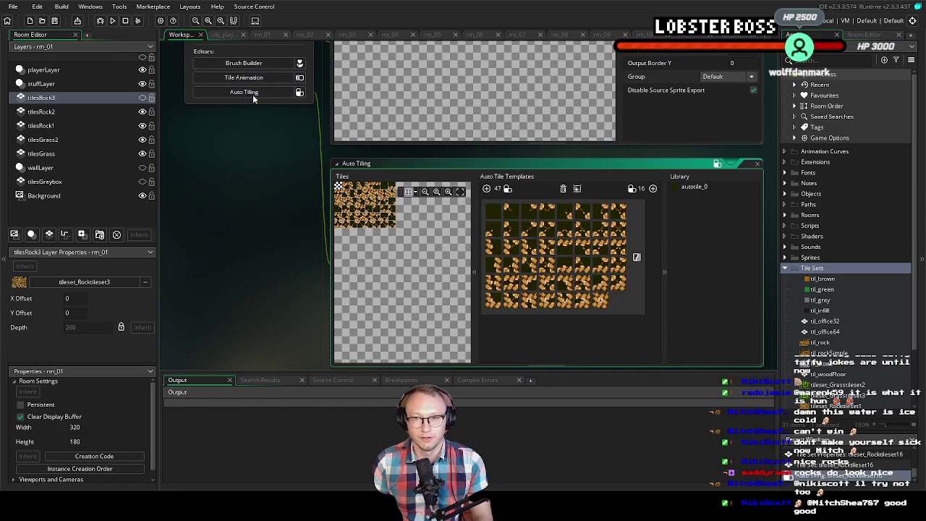
In room rm_01, hide the tilesRock2, tilesRock1, tilesGrass2 and tilesGrass layers
{"action": "left_click", "coordinate": [256, 35]}
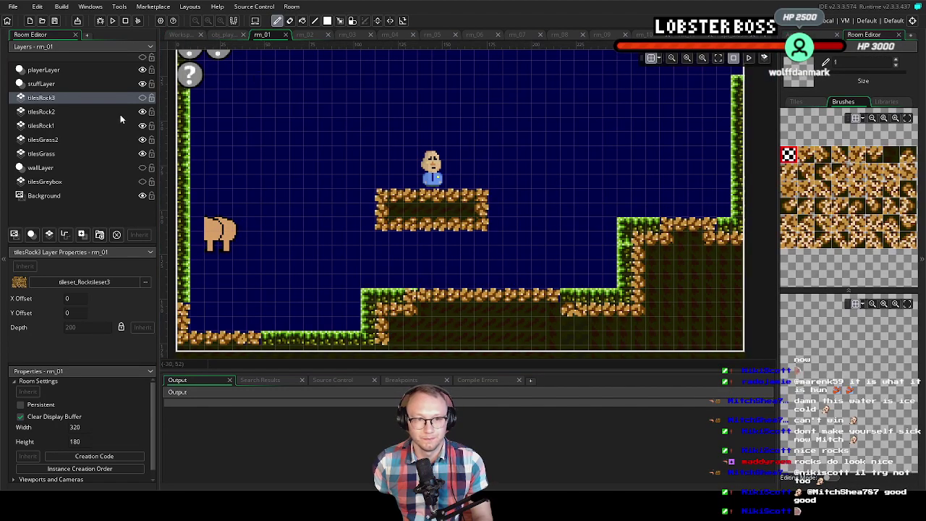
{"action": "left_click", "coordinate": [143, 111]}
{"action": "left_click", "coordinate": [143, 125]}
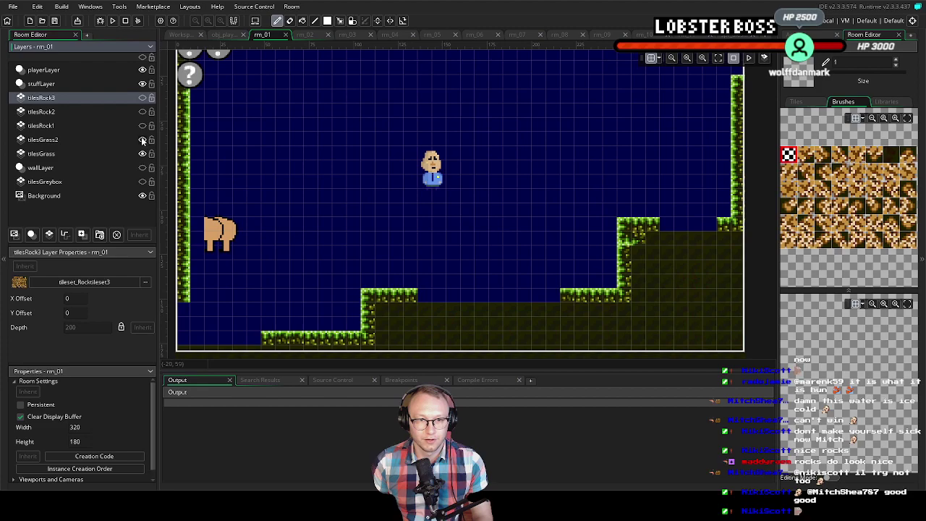
{"action": "left_click", "coordinate": [142, 139]}
{"action": "left_click", "coordinate": [143, 153]}
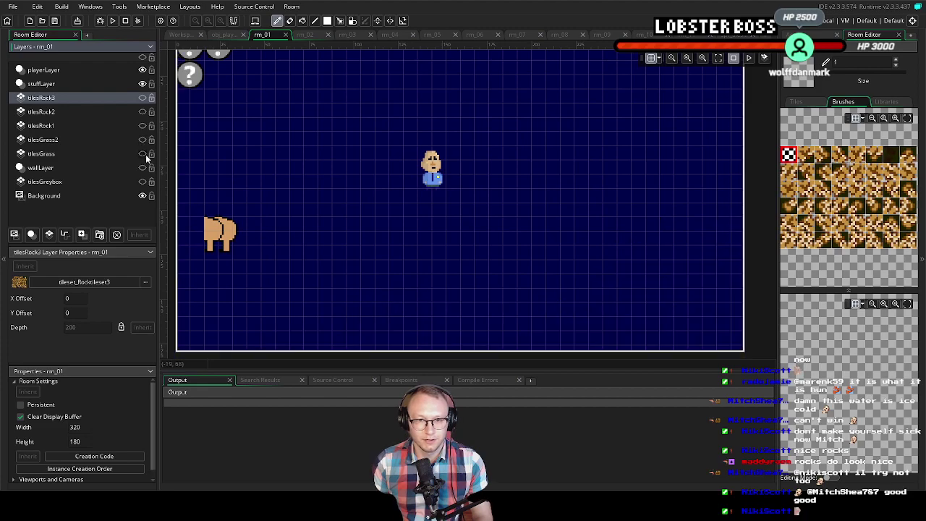
{"action": "scroll", "coordinate": [314, 188], "scroll_direction": "up", "scroll_amount": 2}
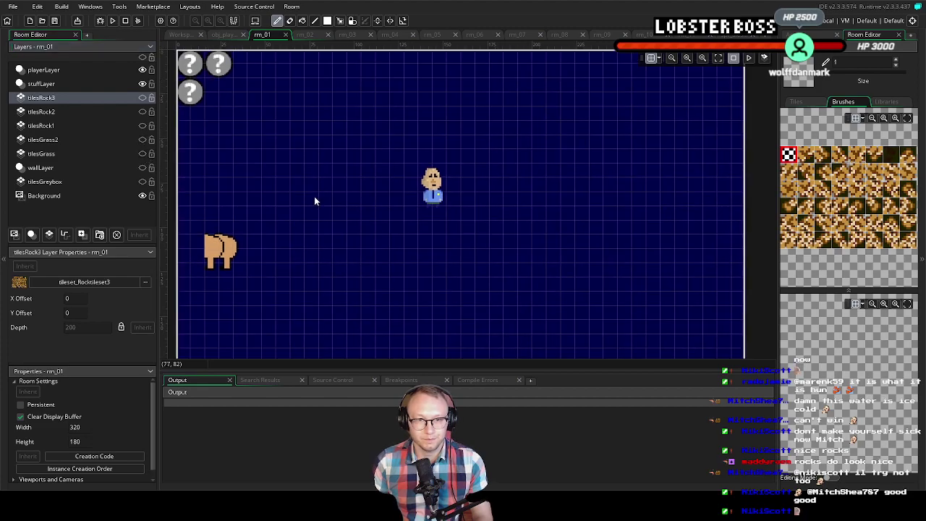
Add a new tile layer to rm_01 and name it tilesRock16
{"action": "left_click", "coordinate": [49, 234]}
{"action": "right_click", "coordinate": [54, 99]}
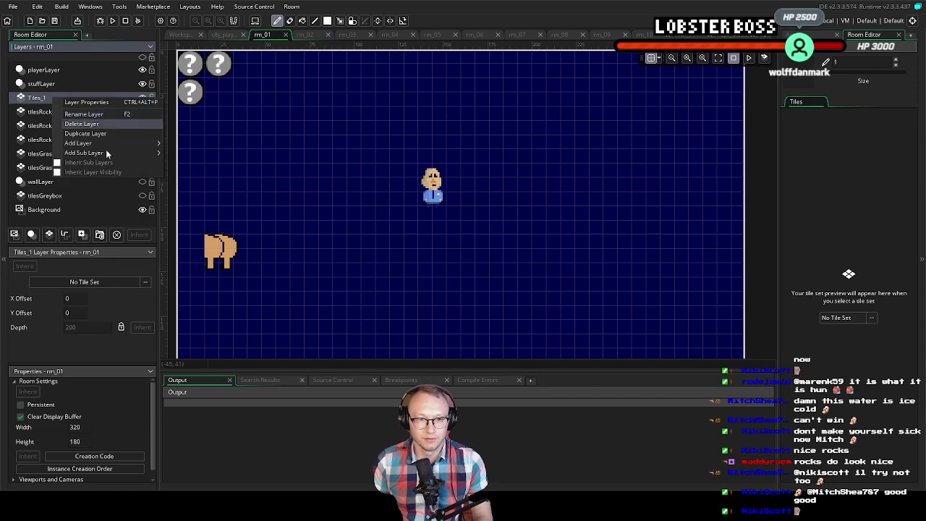
{"action": "left_click", "coordinate": [103, 116]}
{"action": "type", "text": "tilesRock16"}
{"action": "key", "text": "Return"}
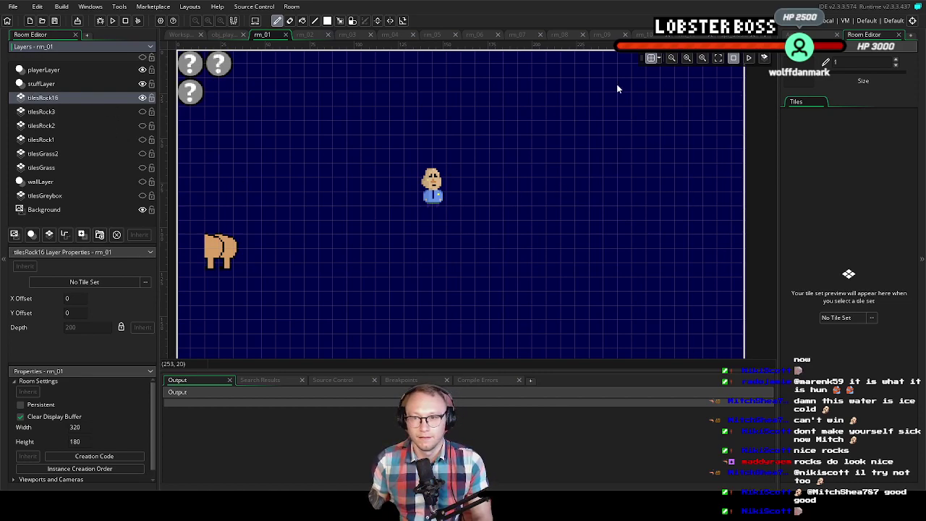
{"action": "left_click", "coordinate": [654, 58]}
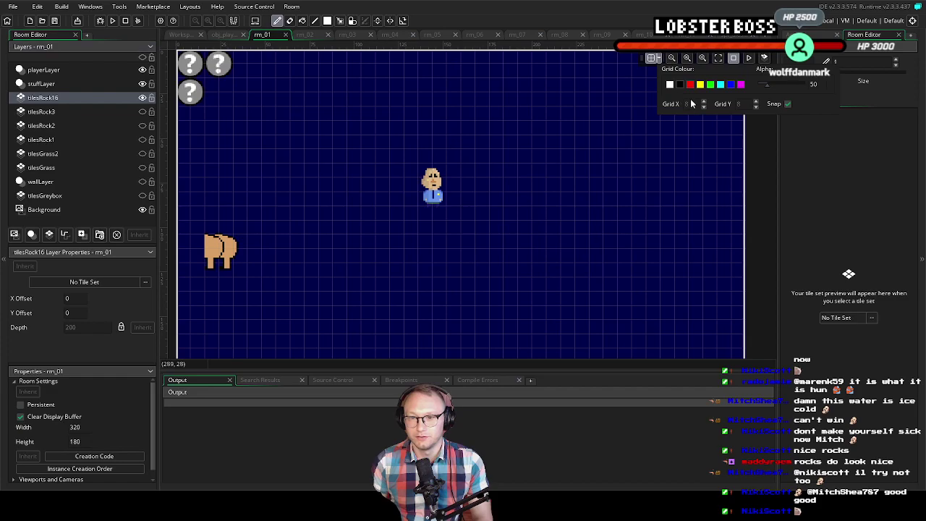
{"action": "left_click", "coordinate": [651, 58]}
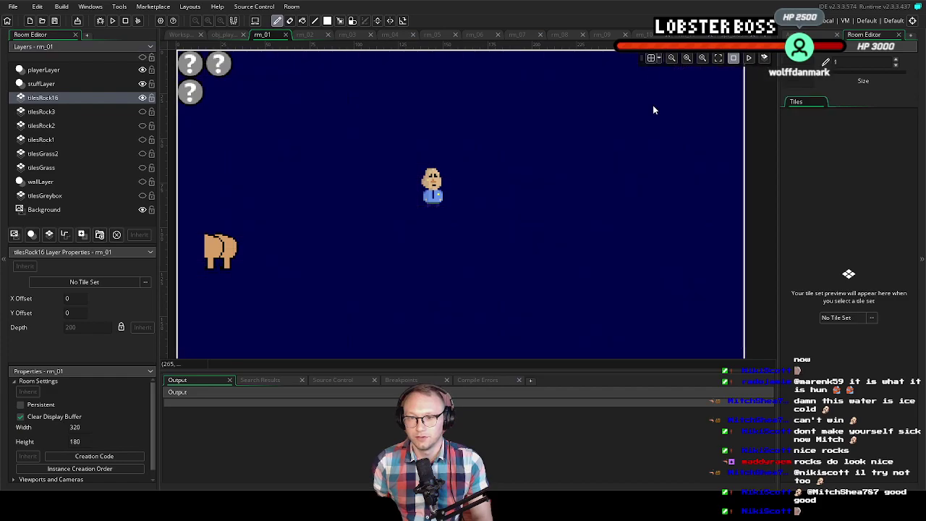
{"action": "left_click", "coordinate": [651, 58]}
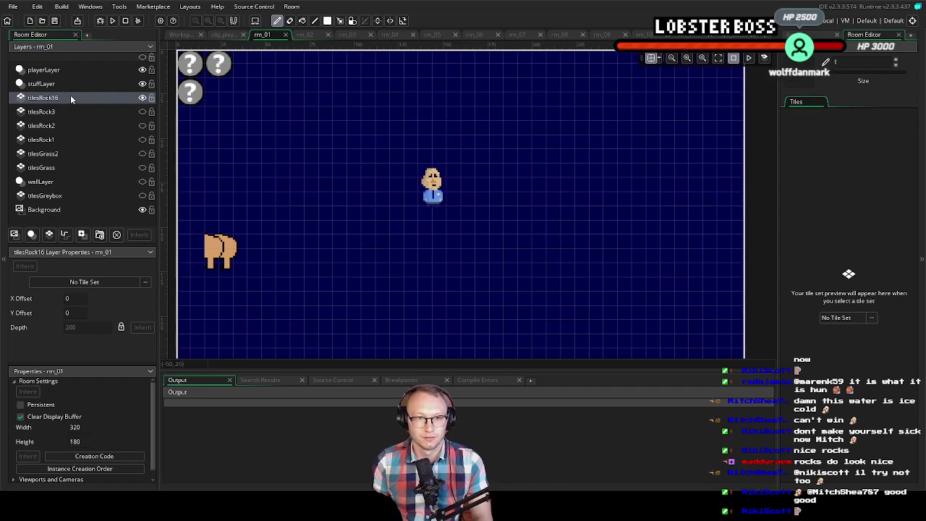
Assign tileset_Rocktileset16 from the Tile Sets folder to the tilesRock16 layer
{"action": "left_click", "coordinate": [845, 316]}
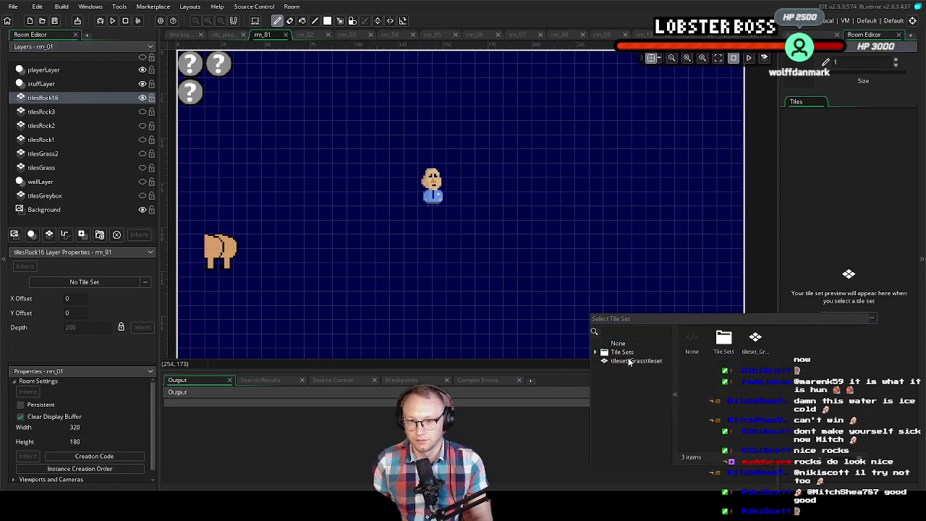
{"action": "left_click", "coordinate": [596, 351]}
{"action": "scroll", "coordinate": [634, 397], "scroll_direction": "down", "scroll_amount": 2}
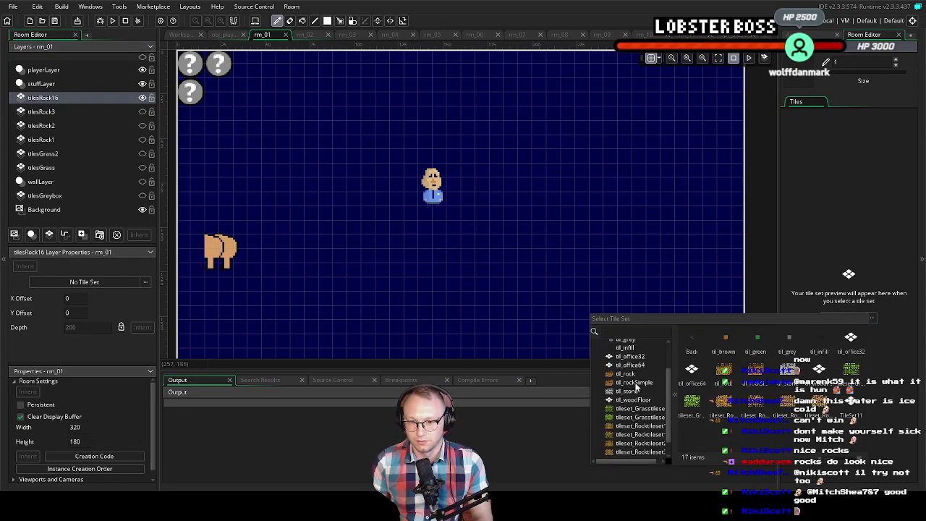
{"action": "scroll", "coordinate": [638, 403], "scroll_direction": "down", "scroll_amount": 2}
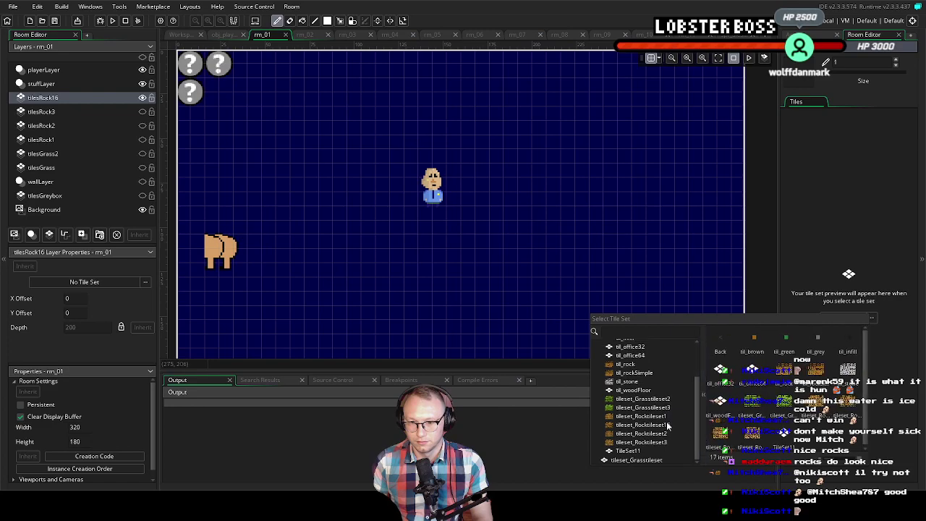
{"action": "double_click", "coordinate": [659, 427]}
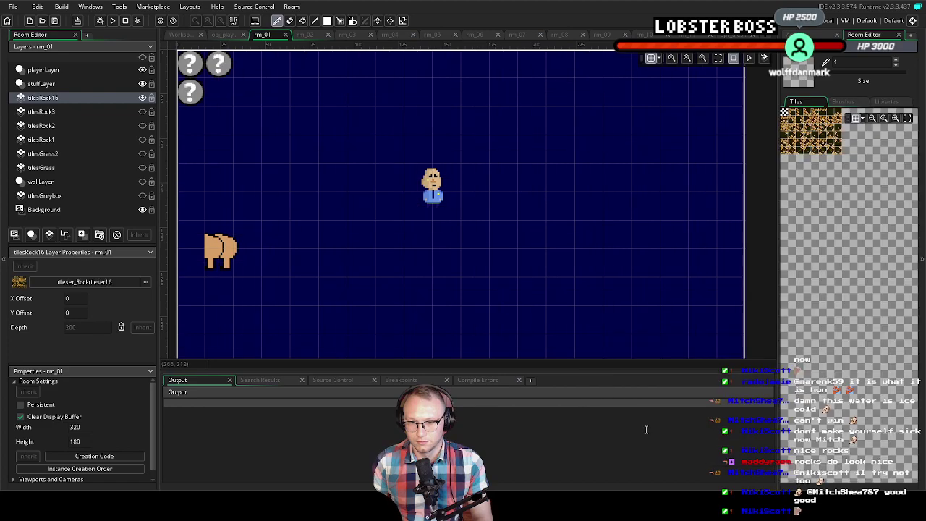
Choose autotile_0 from the auto tile library as the brush and show the wallLayer as a painting guide
{"action": "left_click", "coordinate": [882, 102]}
{"action": "scroll", "coordinate": [443, 276], "scroll_direction": "down", "scroll_amount": 2}
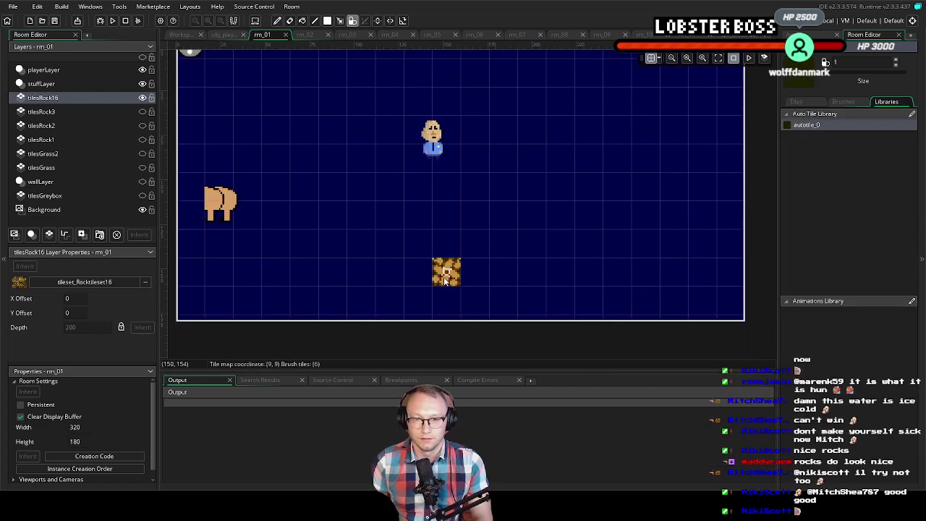
{"action": "left_click", "coordinate": [143, 181]}
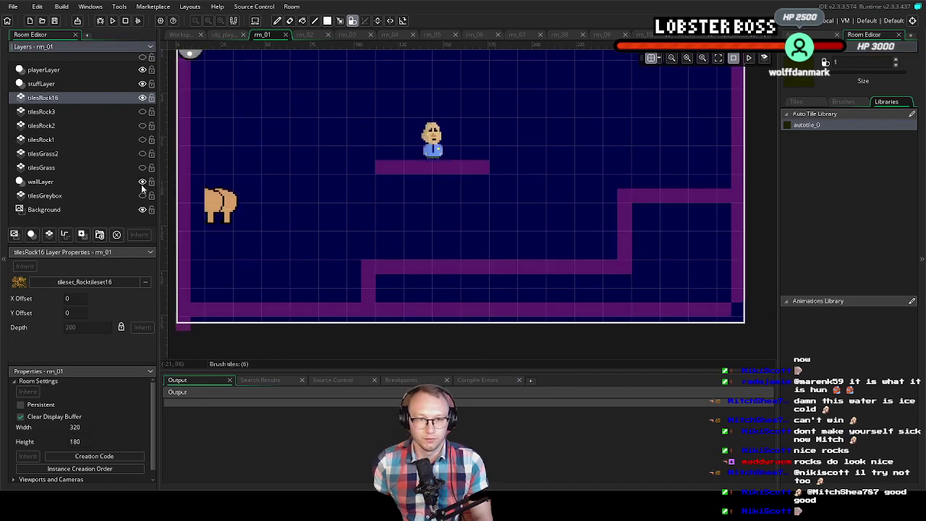
{"action": "mouse_move", "coordinate": [344, 194]}
{"action": "left_mouse_down"}
{"action": "mouse_move", "coordinate": [395, 219]}
{"action": "mouse_move", "coordinate": [362, 221]}
{"action": "left_mouse_up"}
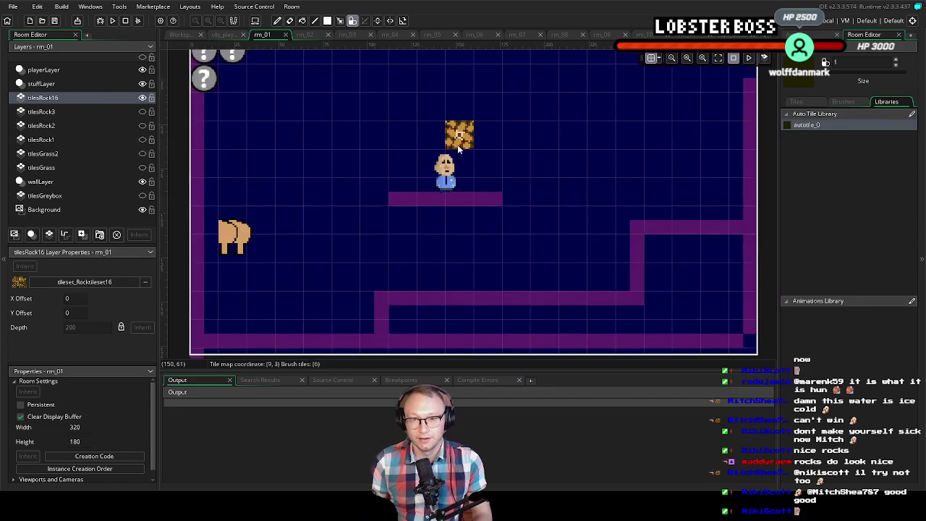
{"action": "scroll", "coordinate": [459, 134], "scroll_direction": "down", "scroll_amount": 2}
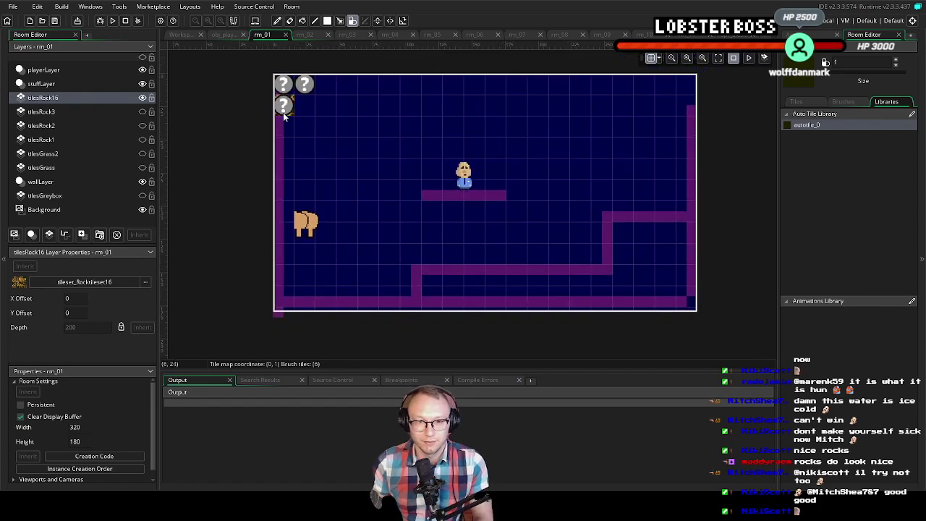
Paint rock auto tiles on tilesRock16 over the room's side walls, stepped floor and raised ledge, filling the gaps inside the ledge
{"action": "mouse_move", "coordinate": [298, 137]}
{"action": "left_mouse_down"}
{"action": "mouse_move", "coordinate": [283, 169]}
{"action": "mouse_move", "coordinate": [297, 171]}
{"action": "mouse_move", "coordinate": [299, 280]}
{"action": "mouse_move", "coordinate": [288, 309]}
{"action": "mouse_move", "coordinate": [282, 183]}
{"action": "mouse_move", "coordinate": [283, 316]}
{"action": "mouse_move", "coordinate": [394, 312]}
{"action": "mouse_move", "coordinate": [368, 304]}
{"action": "mouse_move", "coordinate": [387, 303]}
{"action": "mouse_move", "coordinate": [690, 311]}
{"action": "mouse_move", "coordinate": [526, 309]}
{"action": "left_mouse_up"}
{"action": "left_click_drag", "start_coordinate": [599, 312], "coordinate": [394, 314]}
{"action": "left_click_drag", "start_coordinate": [686, 301], "coordinate": [689, 89]}
{"action": "mouse_move", "coordinate": [692, 196]}
{"action": "left_mouse_down"}
{"action": "mouse_move", "coordinate": [606, 214]}
{"action": "mouse_move", "coordinate": [606, 271]}
{"action": "mouse_move", "coordinate": [592, 275]}
{"action": "mouse_move", "coordinate": [409, 268]}
{"action": "left_mouse_up"}
{"action": "mouse_move", "coordinate": [644, 236]}
{"action": "left_mouse_down"}
{"action": "mouse_move", "coordinate": [620, 230]}
{"action": "mouse_move", "coordinate": [676, 235]}
{"action": "left_mouse_up"}
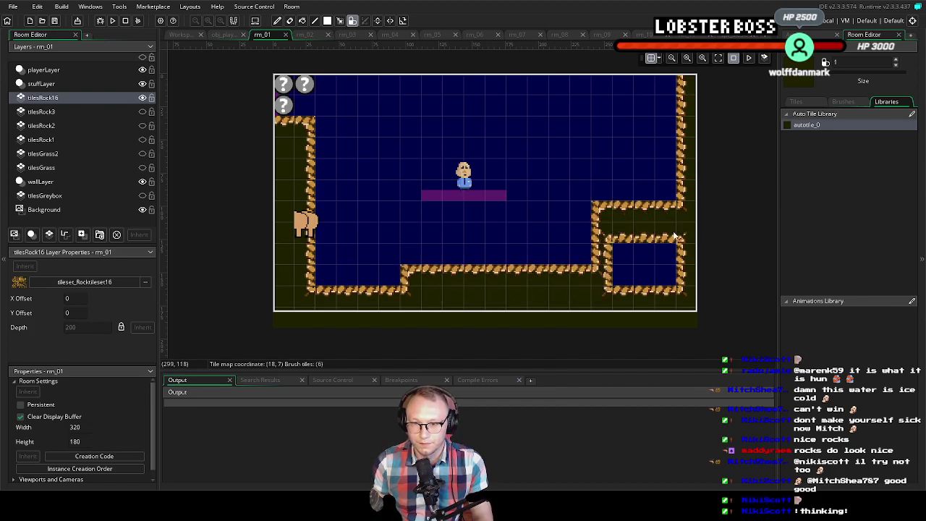
{"action": "left_click_drag", "start_coordinate": [609, 259], "coordinate": [673, 262]}
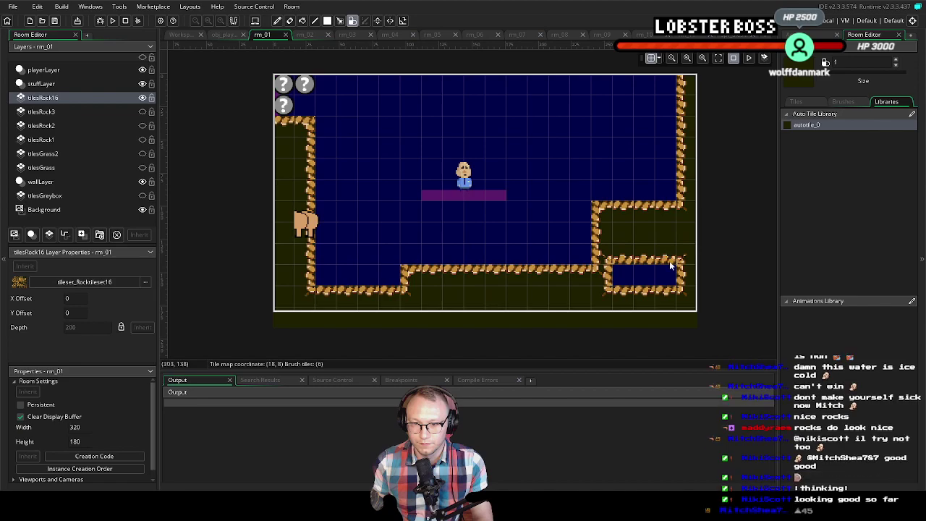
{"action": "left_click_drag", "start_coordinate": [614, 272], "coordinate": [677, 275]}
{"action": "left_click_drag", "start_coordinate": [602, 254], "coordinate": [630, 267]}
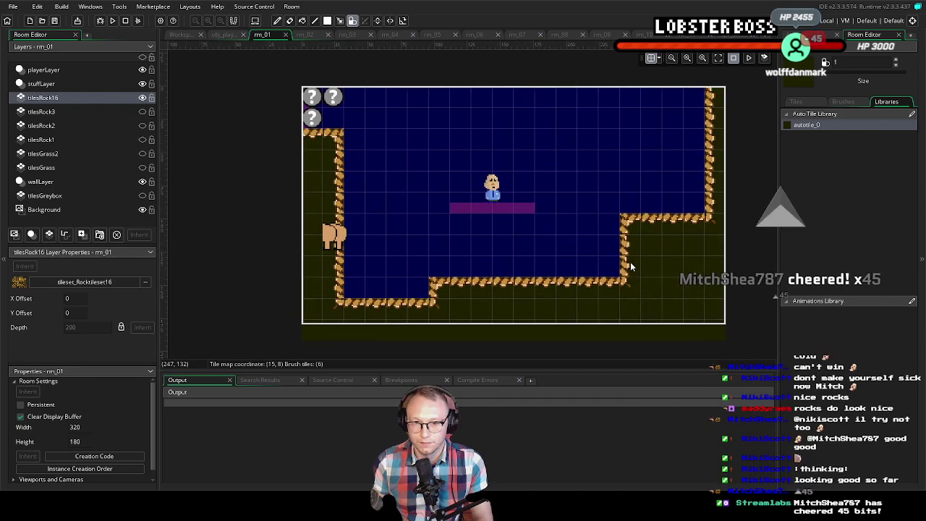
{"action": "mouse_move", "coordinate": [617, 303]}
{"action": "left_mouse_down"}
{"action": "mouse_move", "coordinate": [573, 276]}
{"action": "mouse_move", "coordinate": [592, 292]}
{"action": "left_mouse_up"}
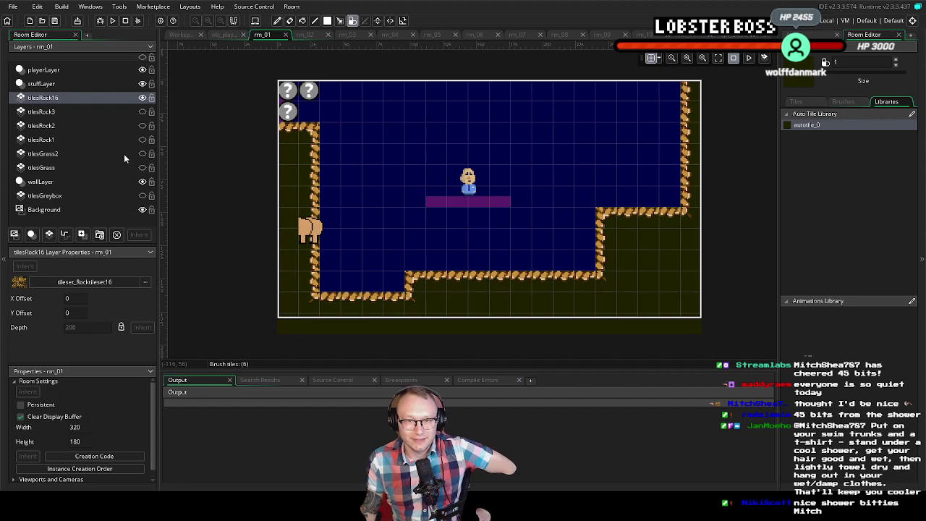
Hide tilesRock16 and show the tilesRock3, tilesRock2, tilesRock1, tilesGrass2 and tilesGrass layers
{"action": "left_click", "coordinate": [142, 97]}
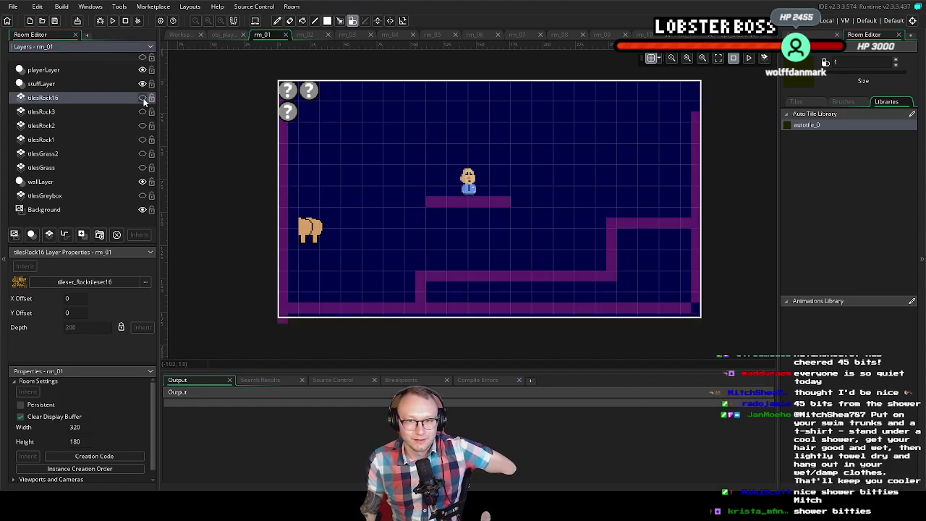
{"action": "left_click", "coordinate": [142, 111]}
{"action": "left_click", "coordinate": [142, 125]}
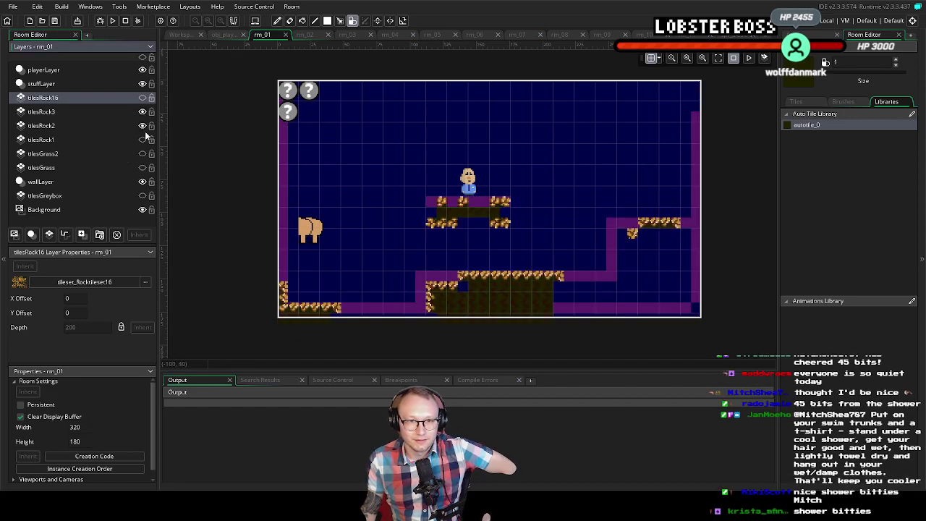
{"action": "left_click", "coordinate": [142, 139]}
{"action": "left_click", "coordinate": [142, 153]}
{"action": "left_click", "coordinate": [142, 167]}
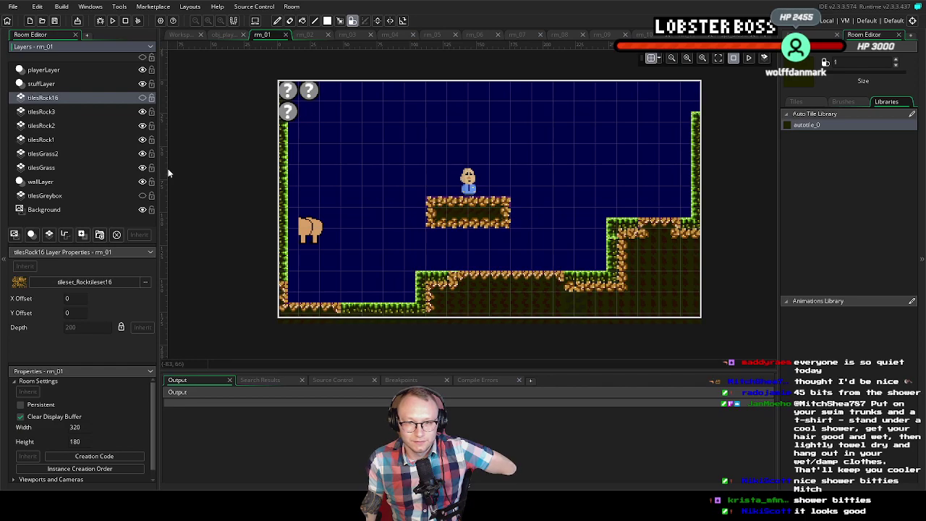
Toggle the tilesRock16 layer on and off repeatedly to compare the 16 × 16 rocks with the existing tile layers
{"action": "left_click", "coordinate": [143, 97]}
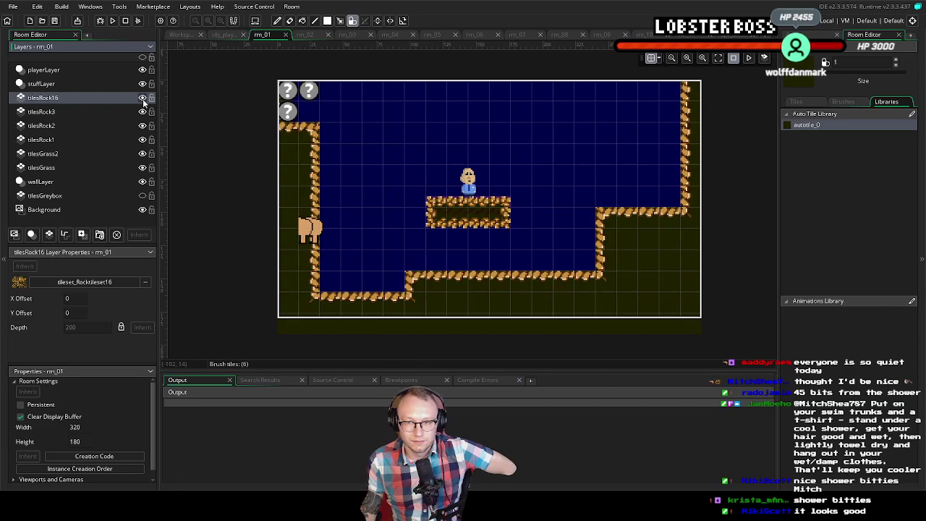
{"action": "left_click", "coordinate": [142, 98]}
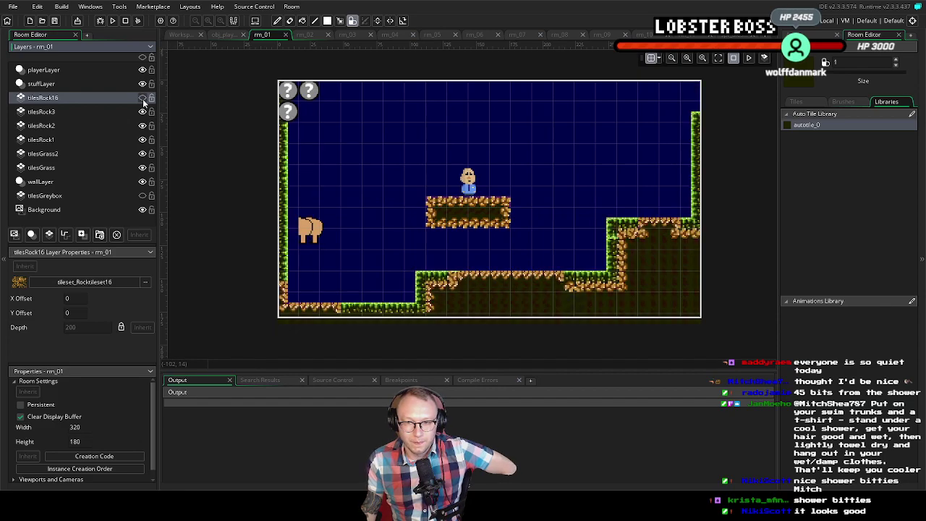
{"action": "left_click", "coordinate": [142, 97]}
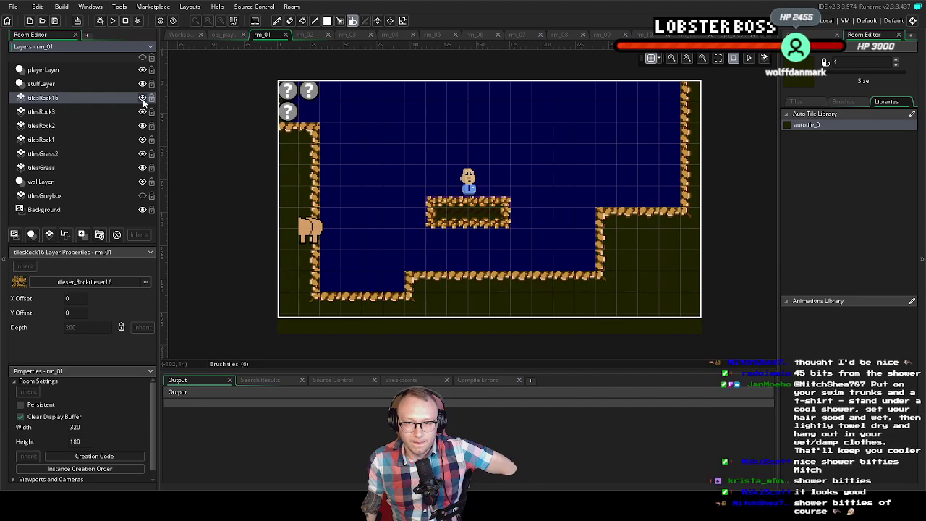
{"action": "left_click", "coordinate": [142, 98]}
{"action": "left_click", "coordinate": [143, 97]}
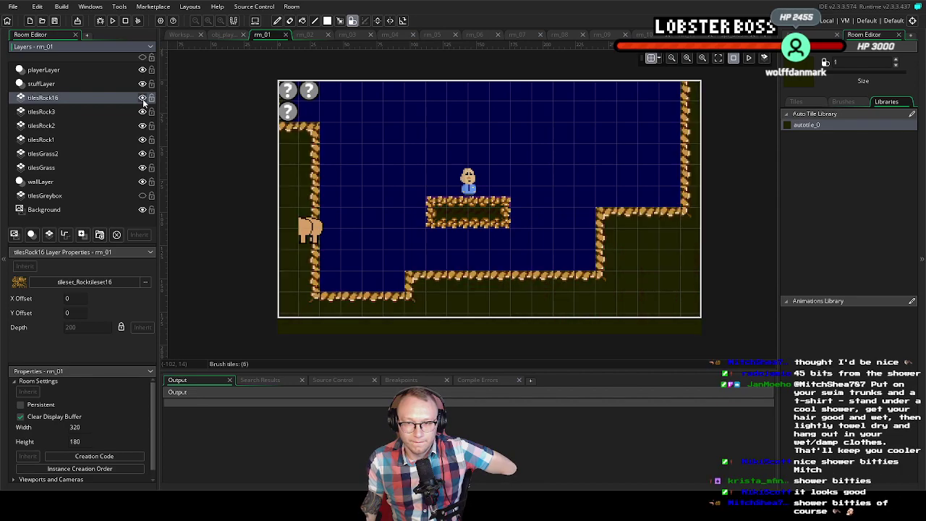
{"action": "left_click", "coordinate": [143, 97]}
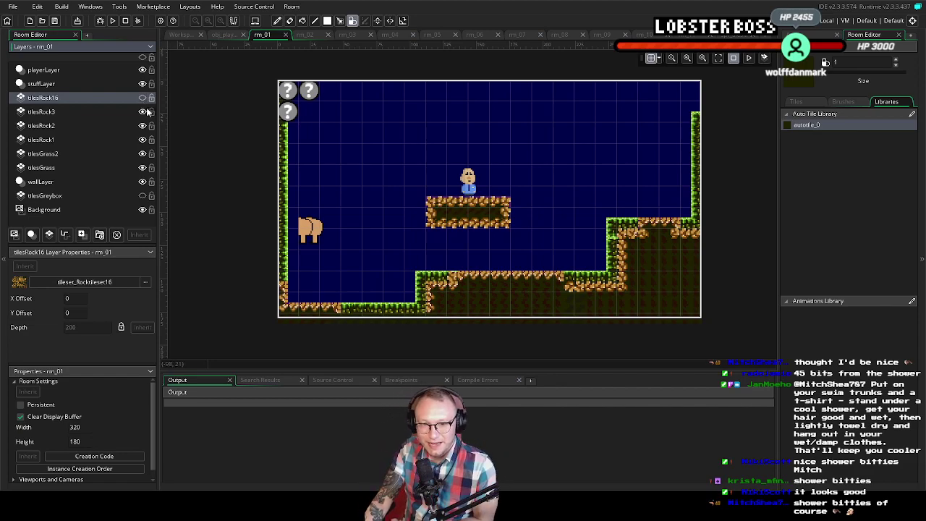
{"action": "left_click", "coordinate": [142, 99]}
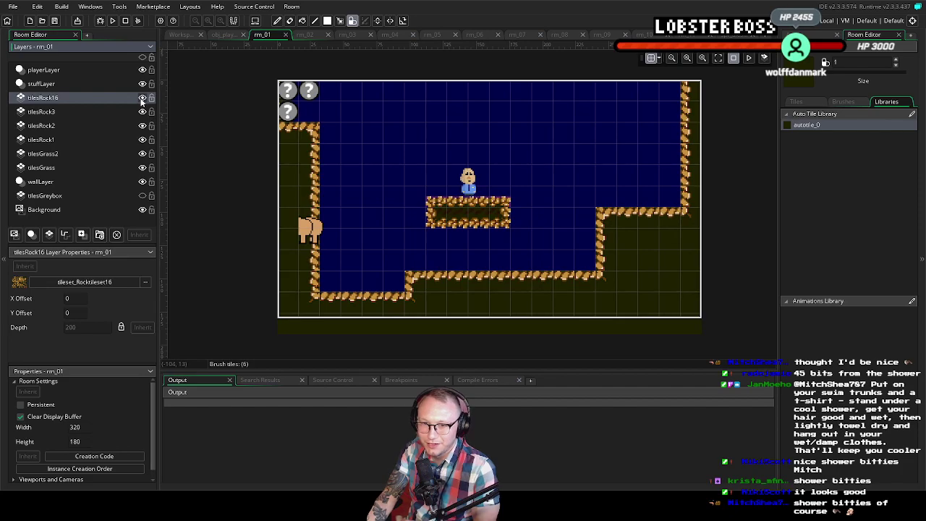
{"action": "left_click", "coordinate": [142, 100]}
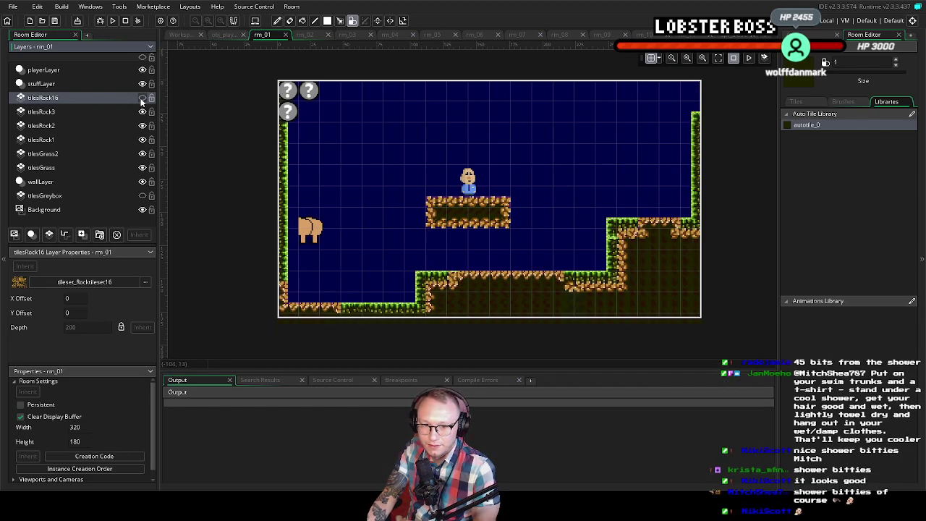
{"action": "left_click", "coordinate": [141, 99]}
{"action": "left_click", "coordinate": [142, 99]}
{"action": "left_click", "coordinate": [141, 99]}
{"action": "left_click", "coordinate": [142, 100]}
{"action": "left_click", "coordinate": [142, 99]}
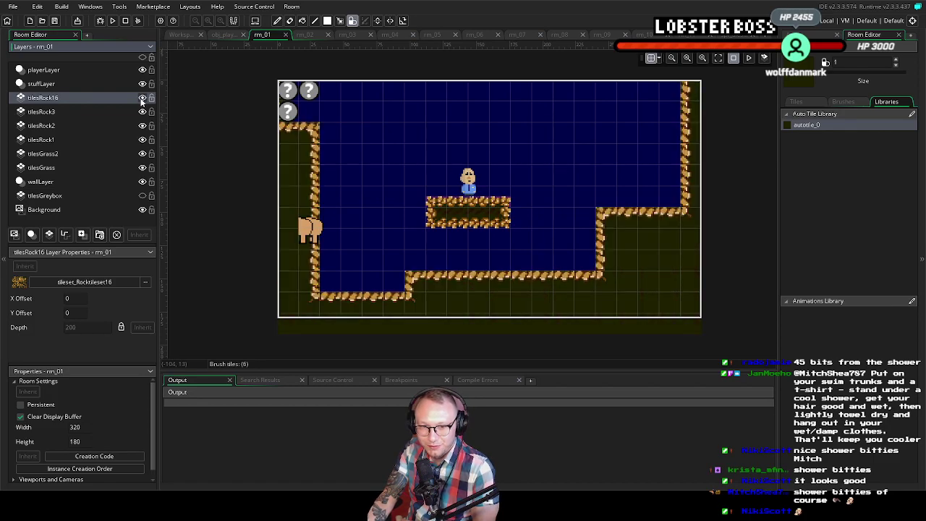
{"action": "left_click", "coordinate": [142, 99]}
{"action": "left_click", "coordinate": [142, 99]}
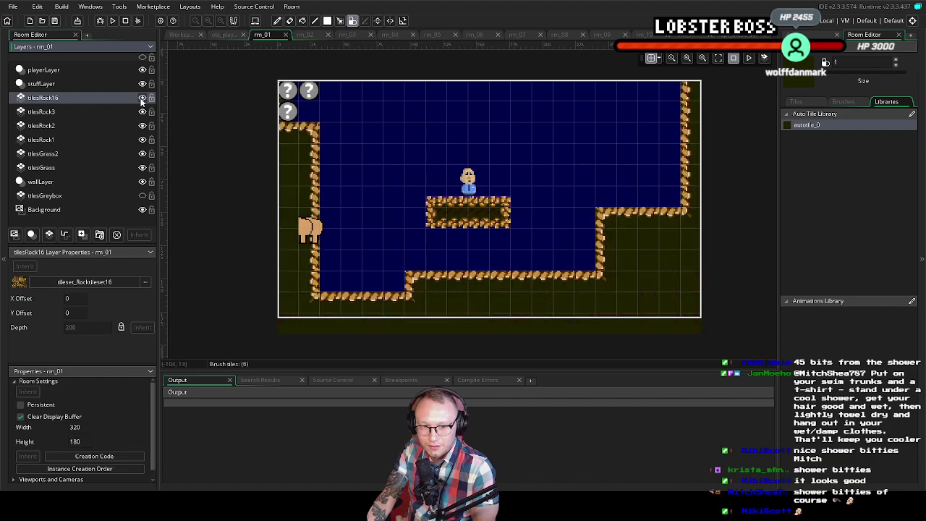
{"action": "left_click", "coordinate": [141, 99]}
{"action": "left_click", "coordinate": [142, 99]}
{"action": "left_click", "coordinate": [142, 99]}
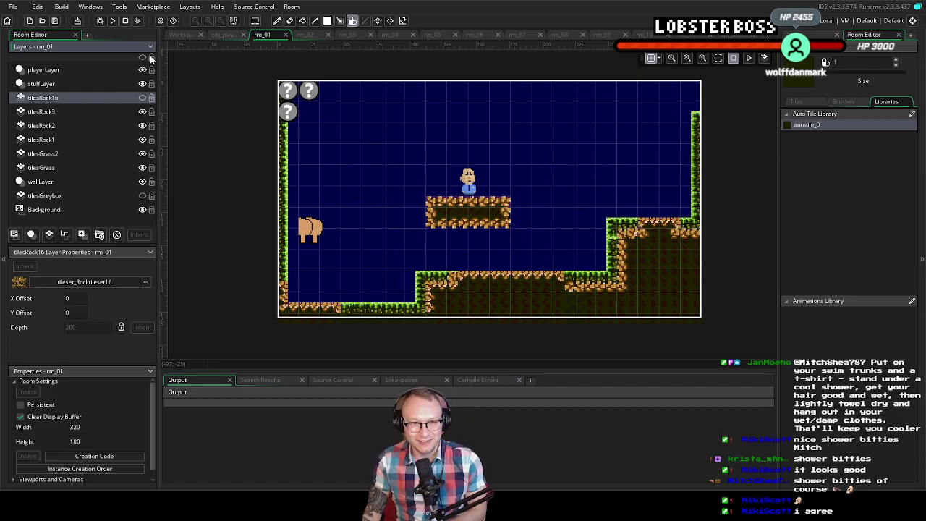
{"action": "left_click", "coordinate": [143, 98]}
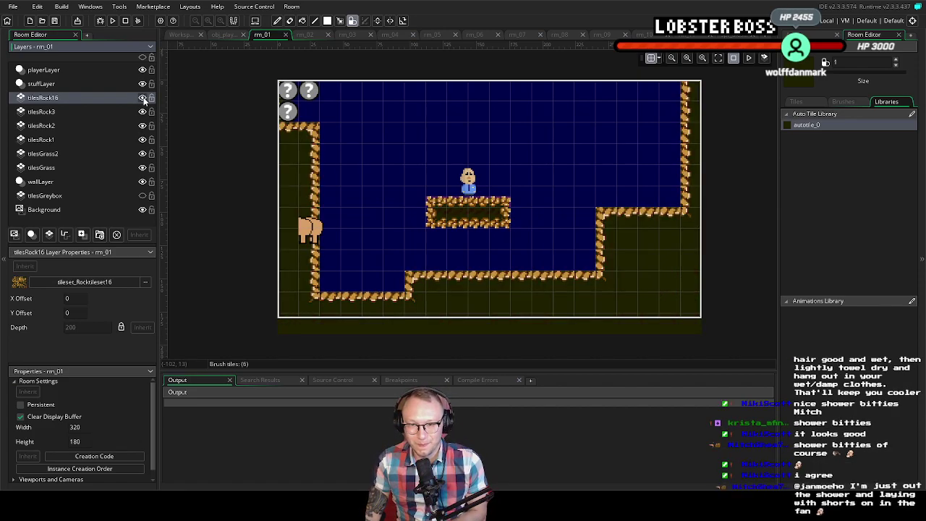
{"action": "left_click", "coordinate": [143, 99]}
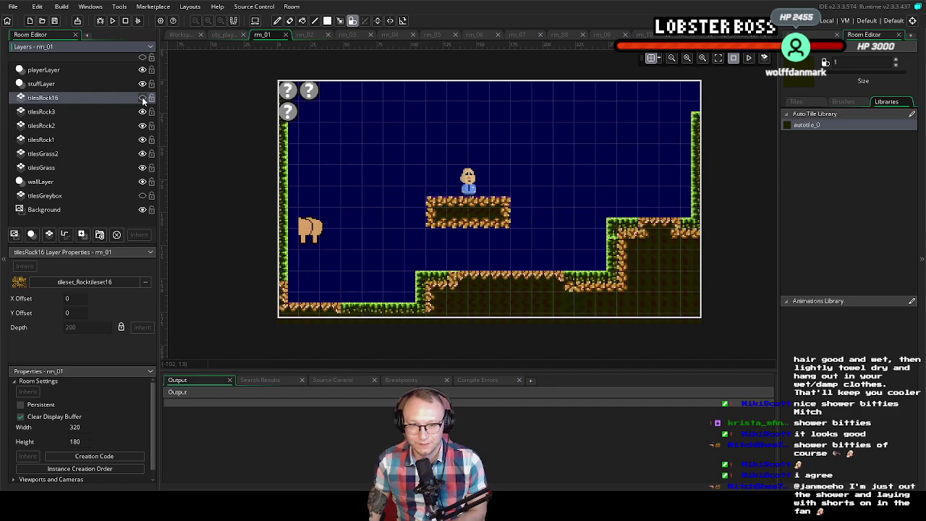
{"action": "left_click", "coordinate": [143, 99]}
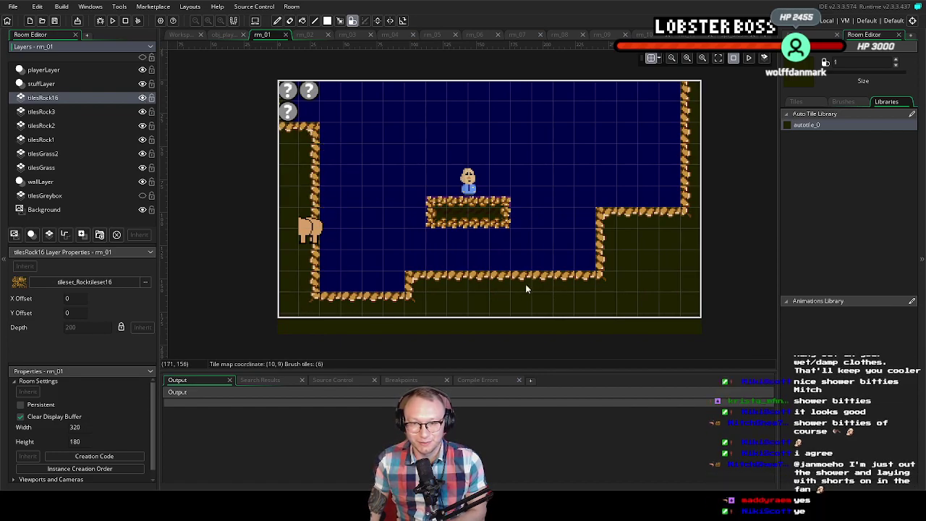
{"action": "left_click", "coordinate": [143, 98]}
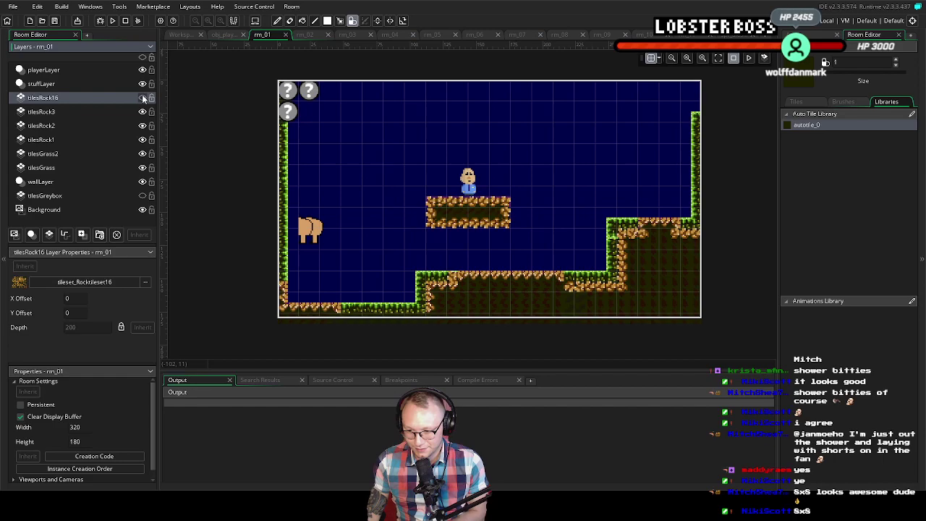
{"action": "left_click", "coordinate": [143, 99]}
{"action": "left_click", "coordinate": [143, 98]}
{"action": "double_click", "coordinate": [142, 98]}
{"action": "left_click", "coordinate": [143, 99]}
{"action": "left_click", "coordinate": [142, 98]}
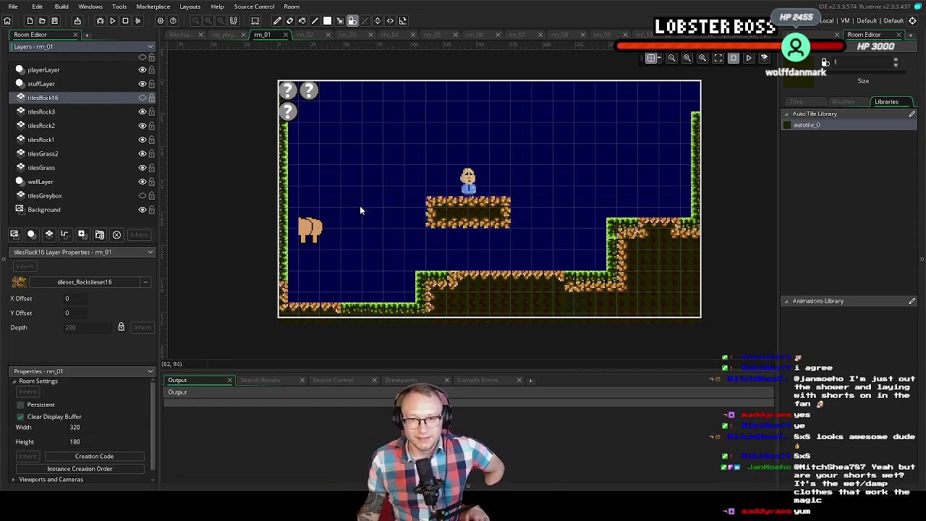
Delete the tilesRock16 layer from rm_01
{"action": "right_click", "coordinate": [111, 95]}
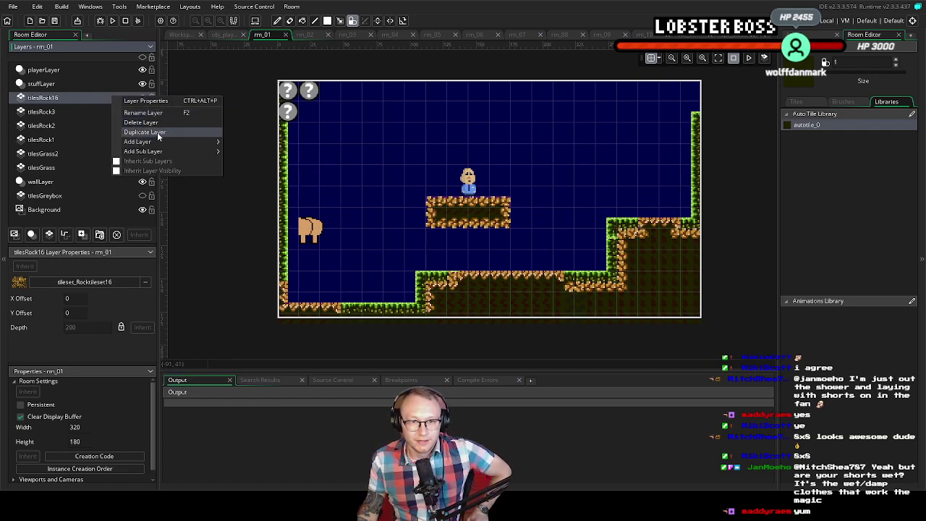
{"action": "left_click", "coordinate": [161, 122]}
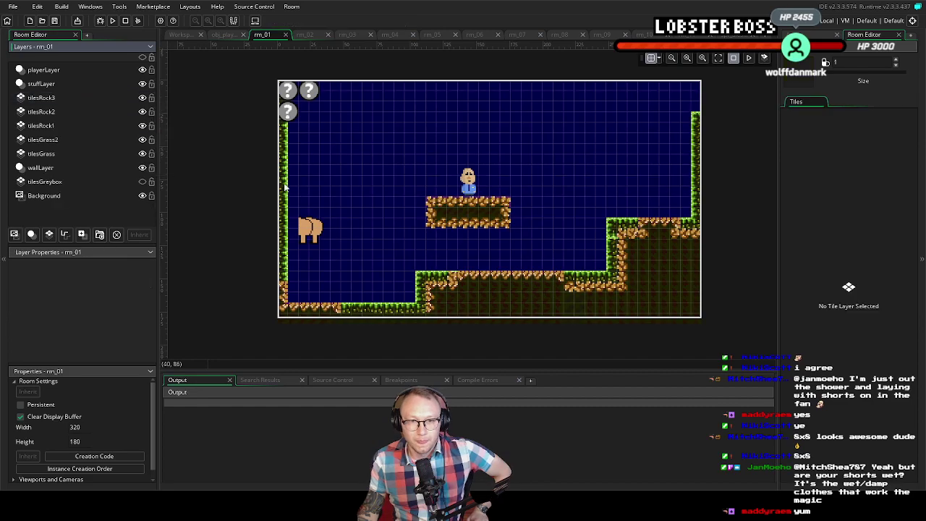
Toggle the tilesRock3 layer's visibility to check its tiles, leave it shown, and select that layer
{"action": "left_click", "coordinate": [143, 98]}
{"action": "left_click", "coordinate": [143, 98]}
{"action": "left_click", "coordinate": [142, 98]}
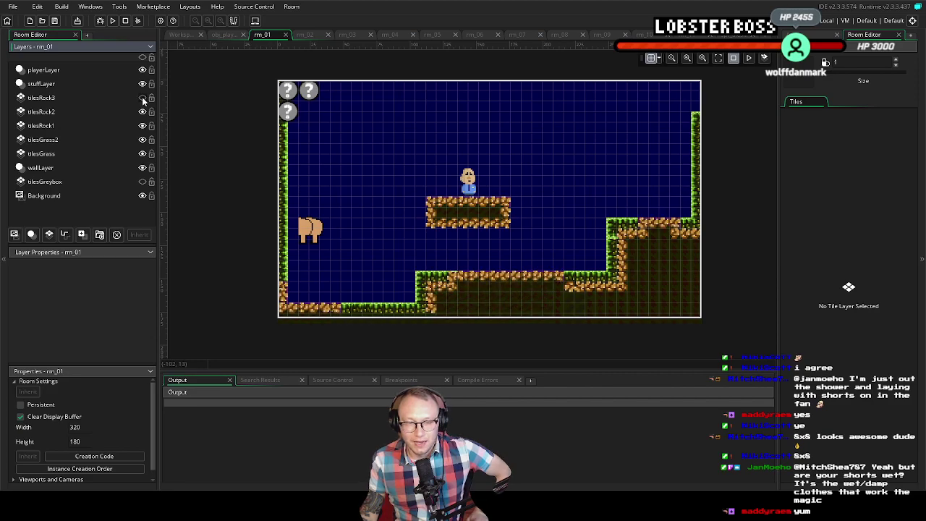
{"action": "left_click", "coordinate": [143, 98]}
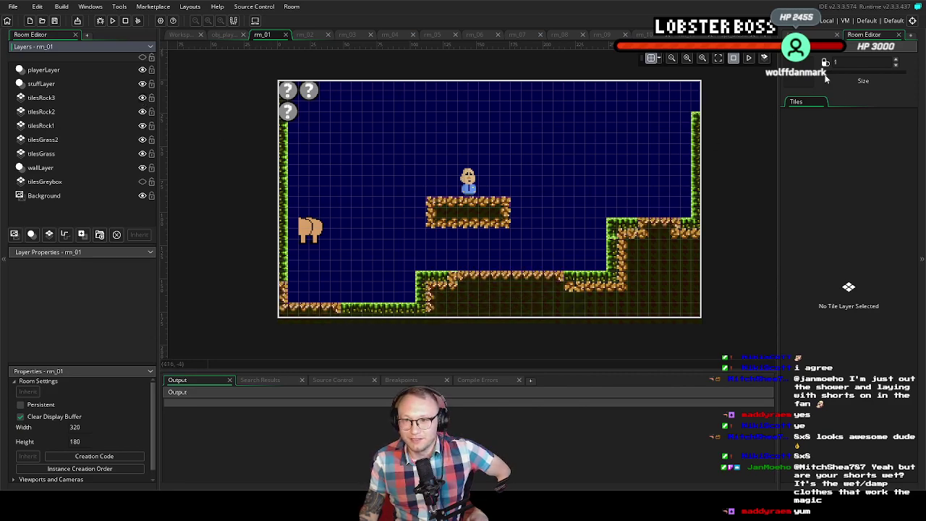
{"action": "left_click", "coordinate": [62, 98]}
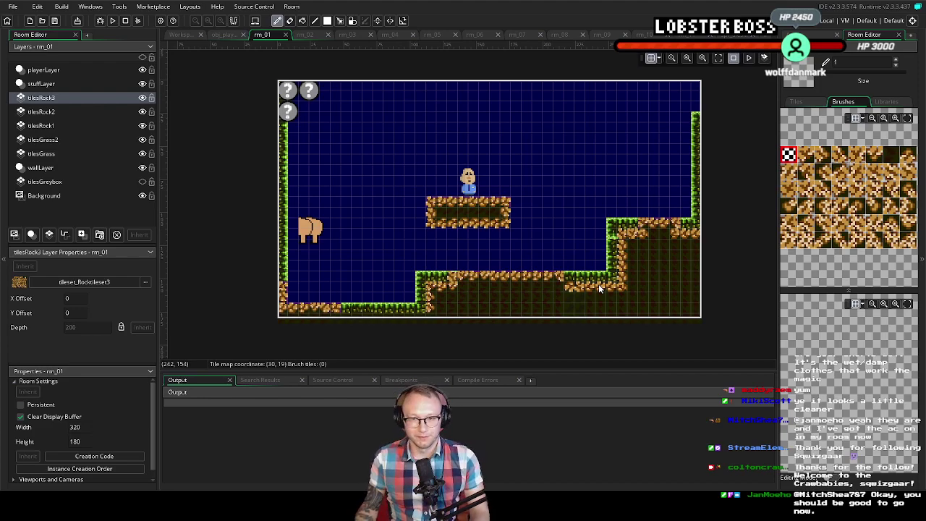
Switch to Aseprite and reopen the recent file Fart 32.aseprite
{"action": "left_click_drag", "start_coordinate": [601, 254], "coordinate": [563, 252]}
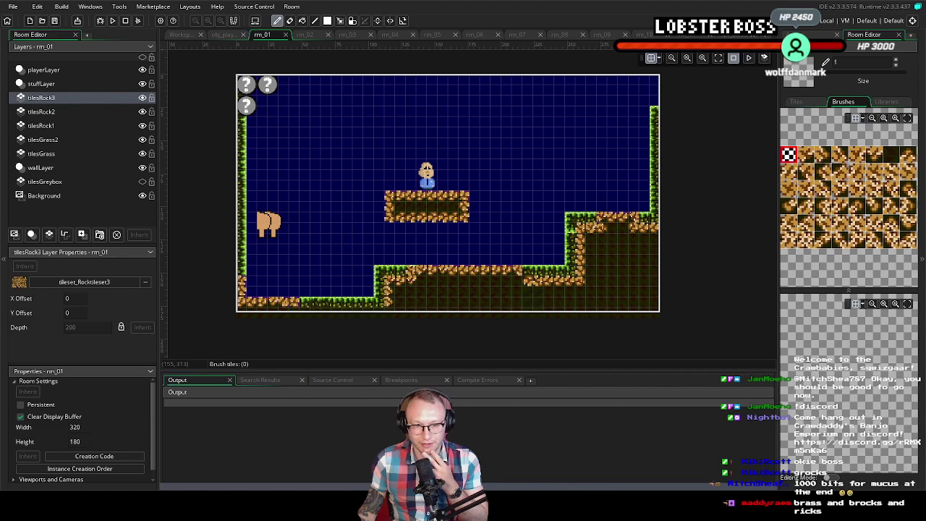
{"action": "key", "text": "alt+Tab"}
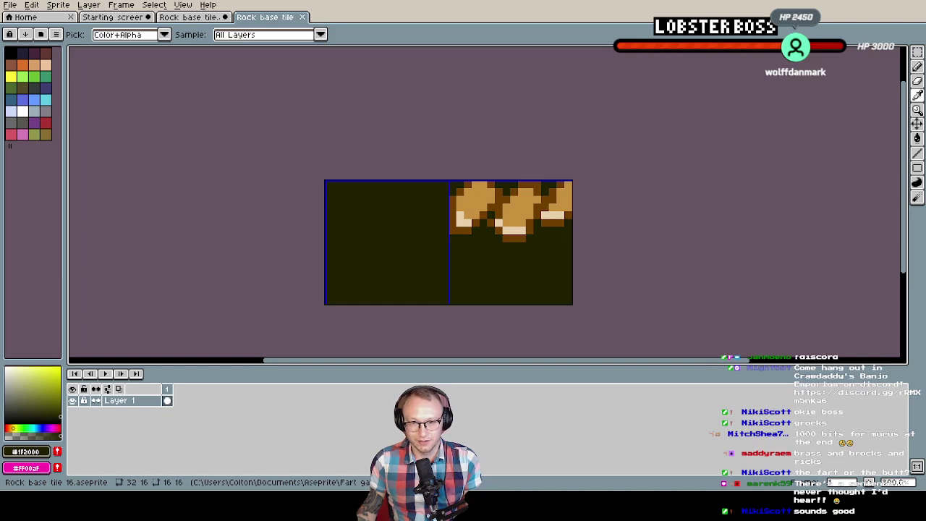
{"action": "left_click", "coordinate": [10, 5]}
{"action": "mouse_move", "coordinate": [80, 45]}
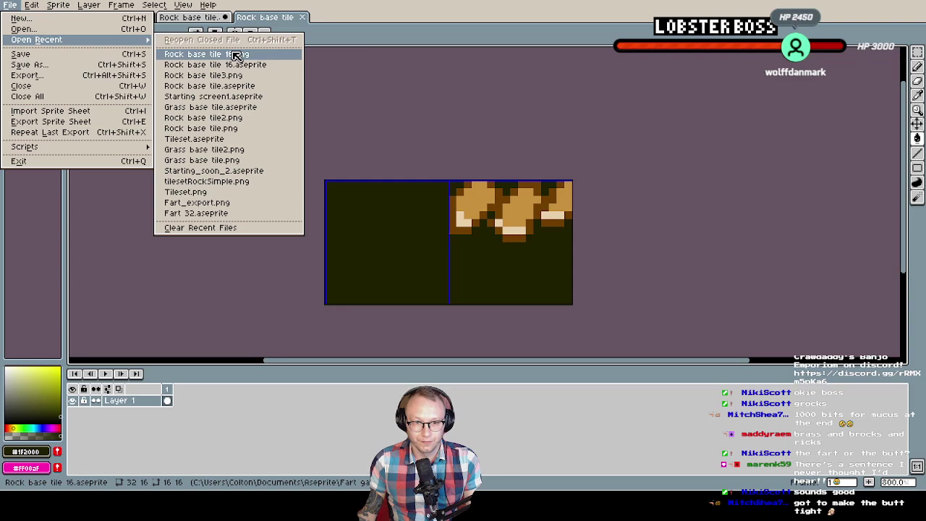
{"action": "left_click", "coordinate": [247, 214]}
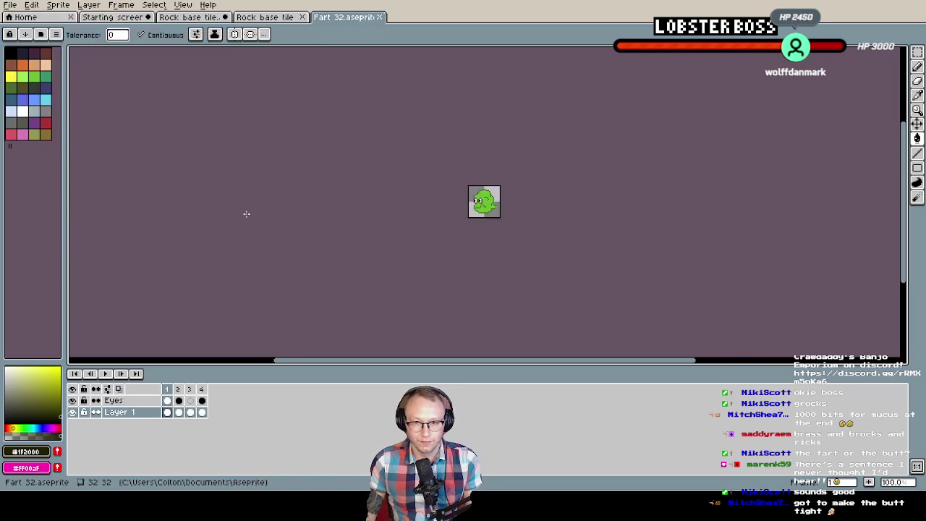
Open fart16.png from the New sprites folder, view it enlarged, and close it again
{"action": "left_click", "coordinate": [10, 6]}
{"action": "left_click", "coordinate": [36, 30]}
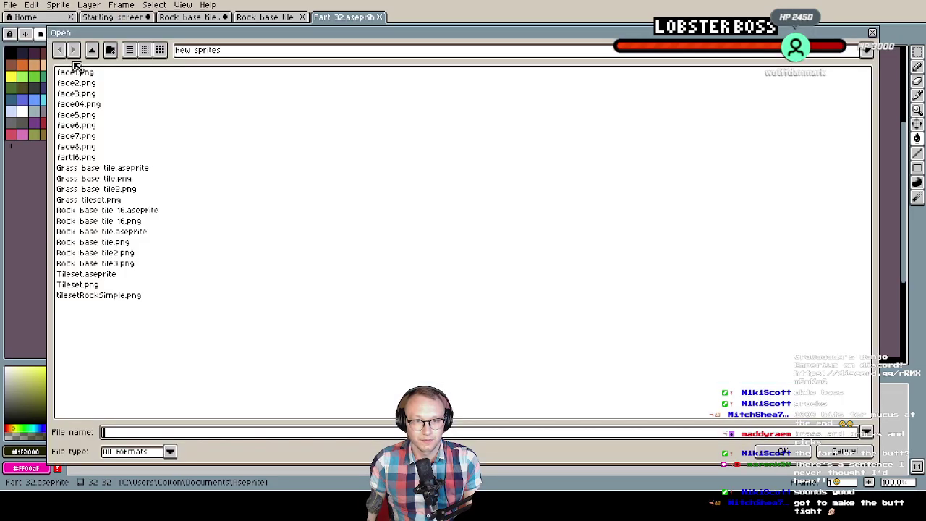
{"action": "double_click", "coordinate": [92, 158]}
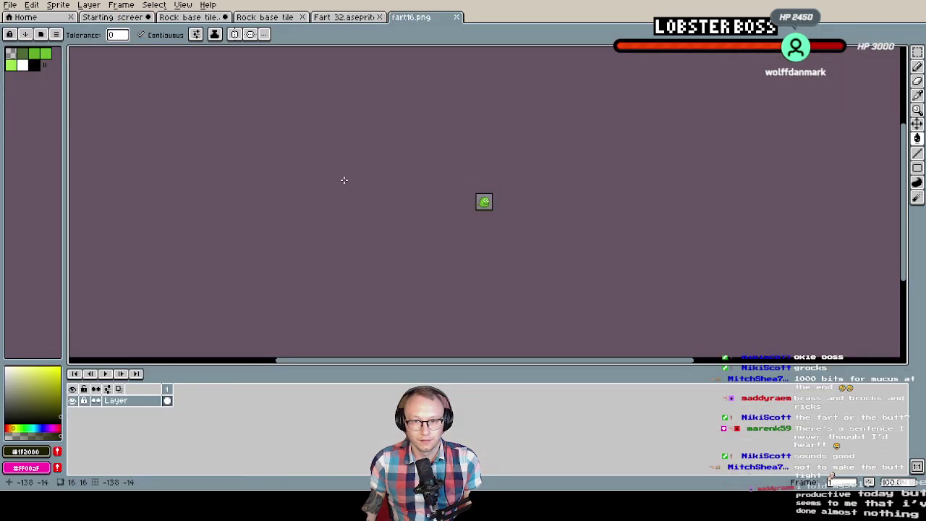
{"action": "scroll", "coordinate": [488, 192], "scroll_direction": "up", "scroll_amount": 4}
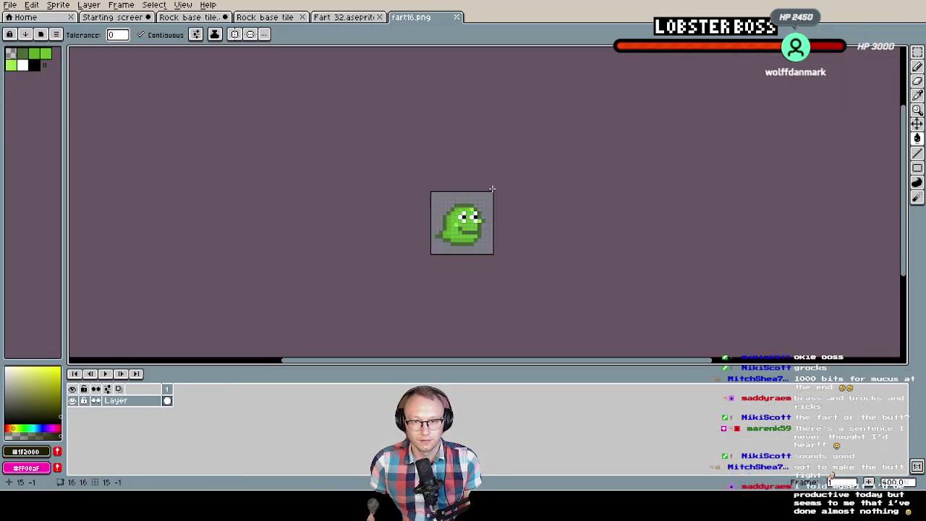
{"action": "left_click", "coordinate": [456, 17]}
Start opening another file and browse the Fart game, Aseprite and Documents folders for sprite files
{"action": "left_click", "coordinate": [16, 6]}
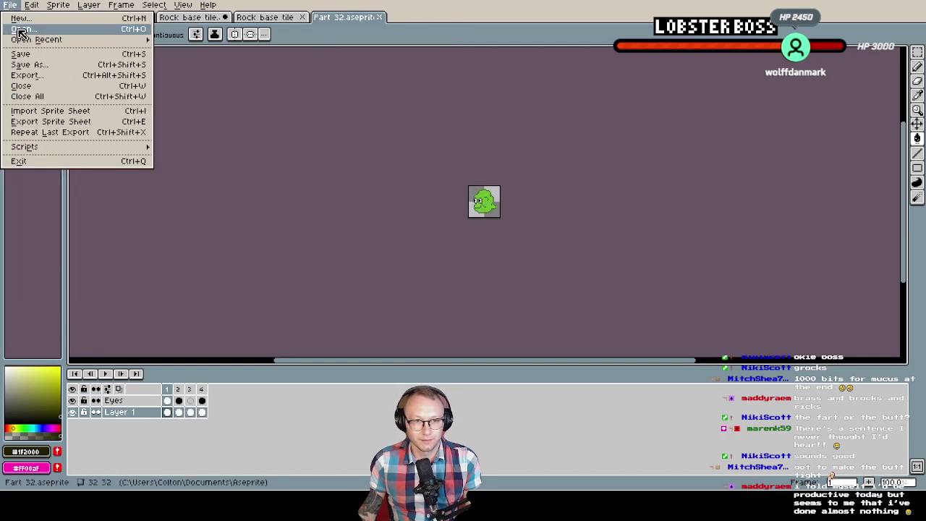
{"action": "left_click", "coordinate": [28, 30]}
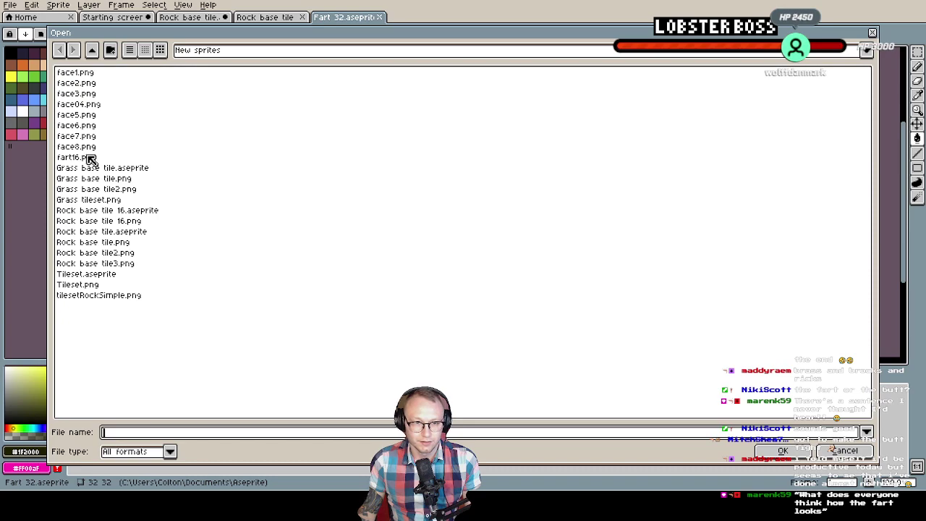
{"action": "left_click", "coordinate": [92, 50]}
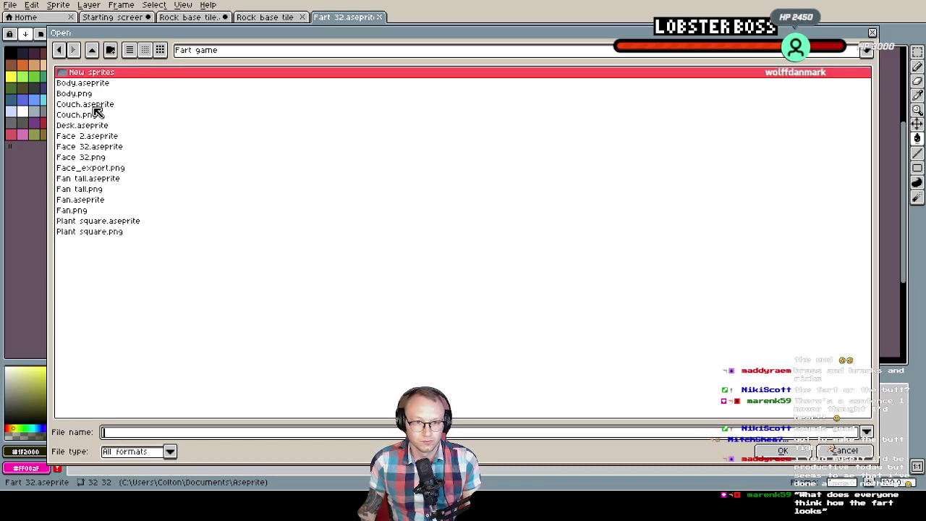
{"action": "left_click", "coordinate": [92, 49]}
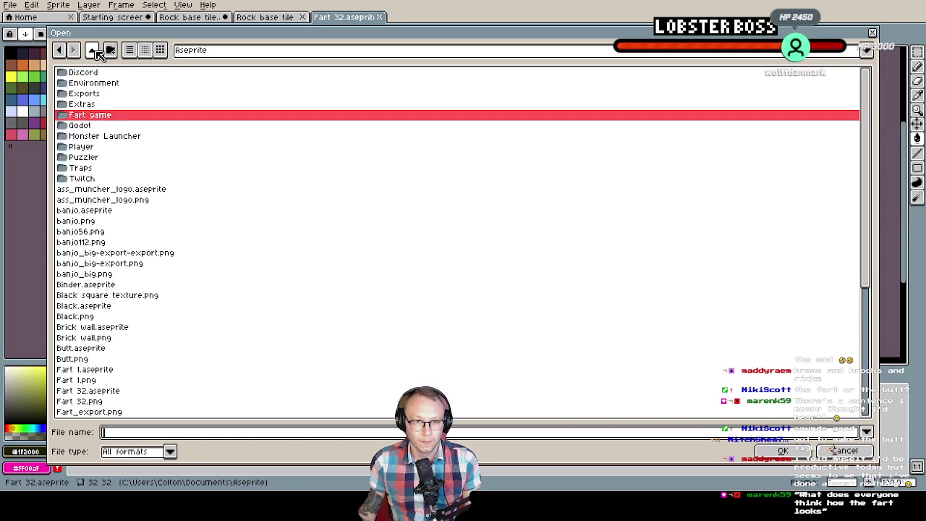
{"action": "scroll", "coordinate": [145, 130], "scroll_direction": "down", "scroll_amount": 2}
{"action": "scroll", "coordinate": [145, 134], "scroll_direction": "down", "scroll_amount": 4}
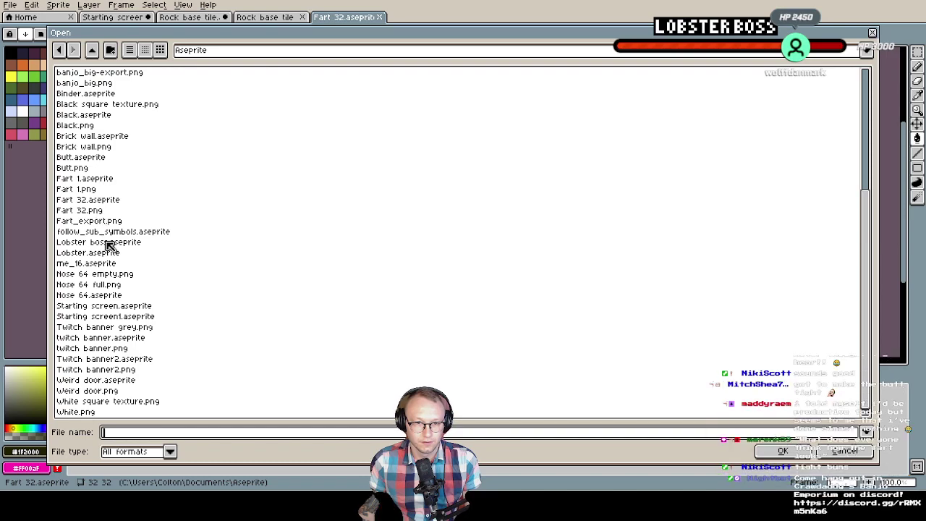
{"action": "scroll", "coordinate": [133, 206], "scroll_direction": "up", "scroll_amount": 6}
{"action": "scroll", "coordinate": [130, 203], "scroll_direction": "down", "scroll_amount": 2}
{"action": "scroll", "coordinate": [130, 203], "scroll_direction": "up", "scroll_amount": 2}
{"action": "scroll", "coordinate": [128, 201], "scroll_direction": "down", "scroll_amount": 2}
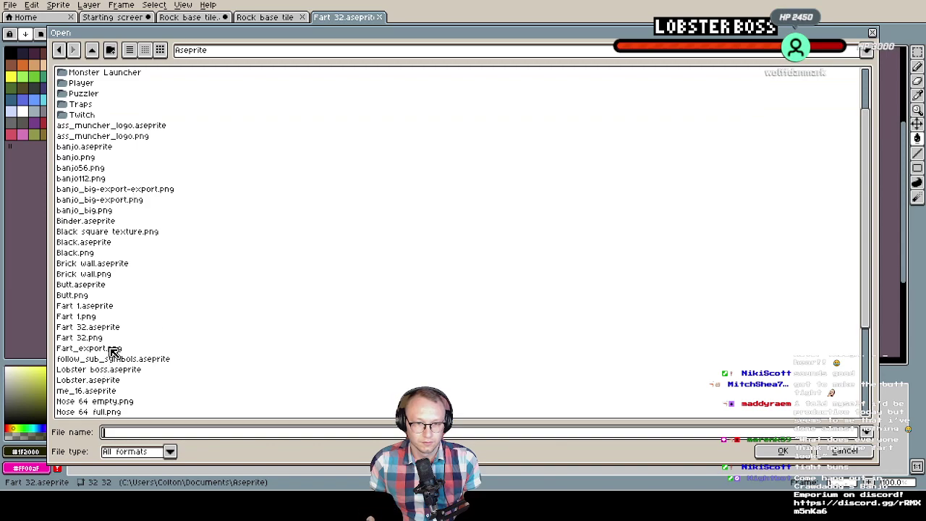
{"action": "scroll", "coordinate": [73, 119], "scroll_direction": "up", "scroll_amount": 2}
{"action": "left_click", "coordinate": [93, 52]}
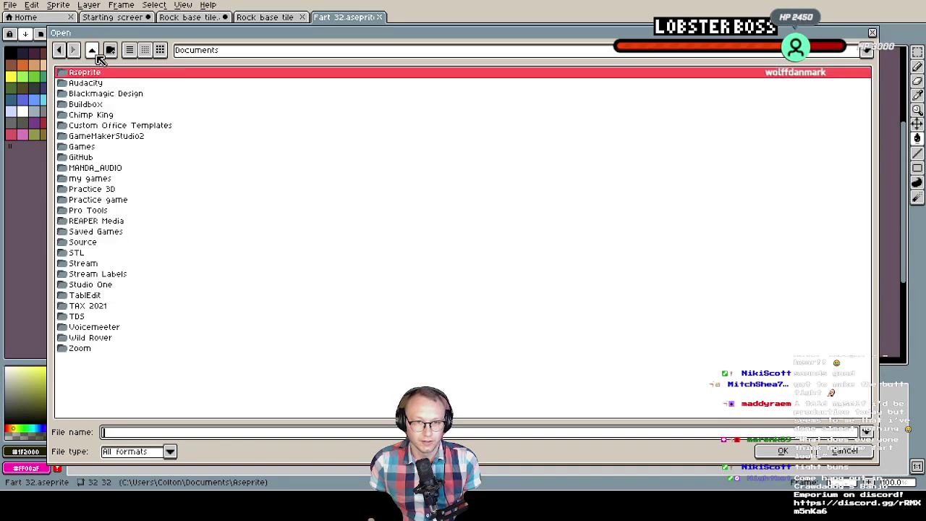
Open fart16.png from Aseprite > Fart game > New sprites and hide its pixel grid
{"action": "double_click", "coordinate": [97, 75]}
{"action": "double_click", "coordinate": [107, 113]}
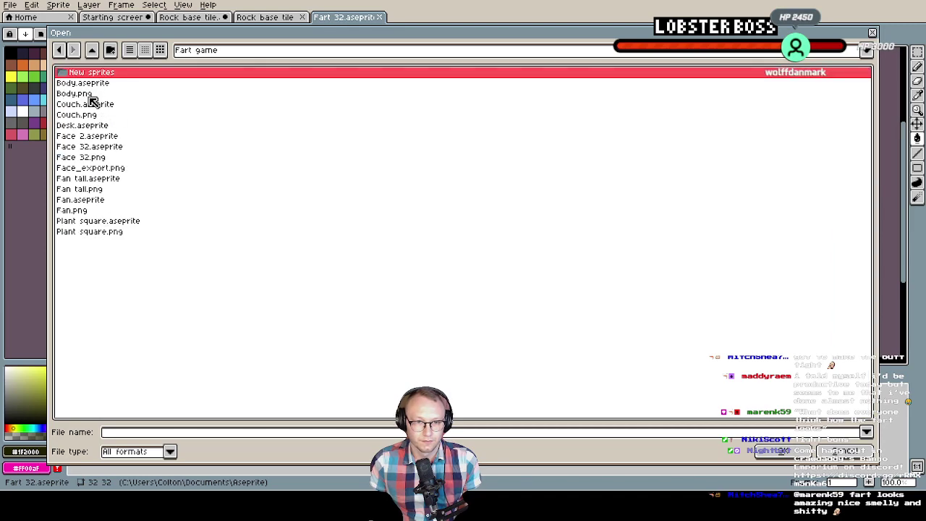
{"action": "double_click", "coordinate": [91, 73]}
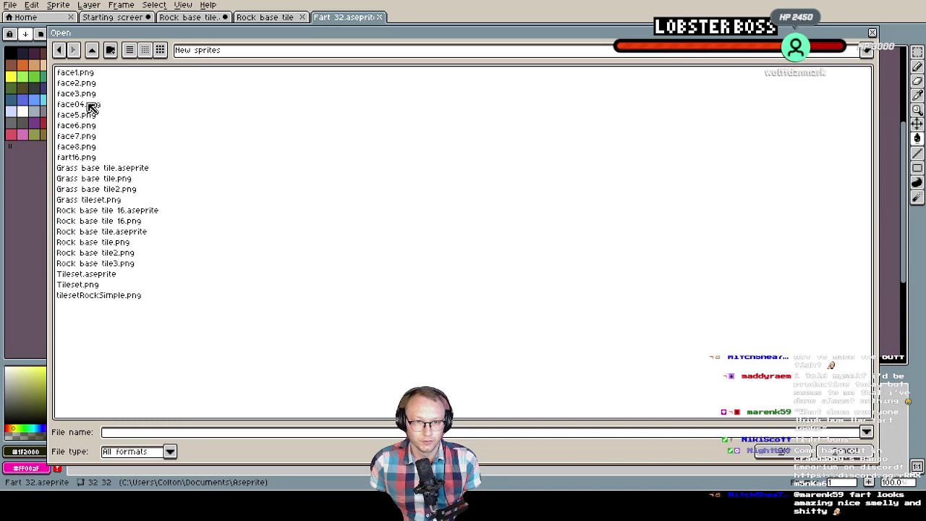
{"action": "double_click", "coordinate": [87, 158]}
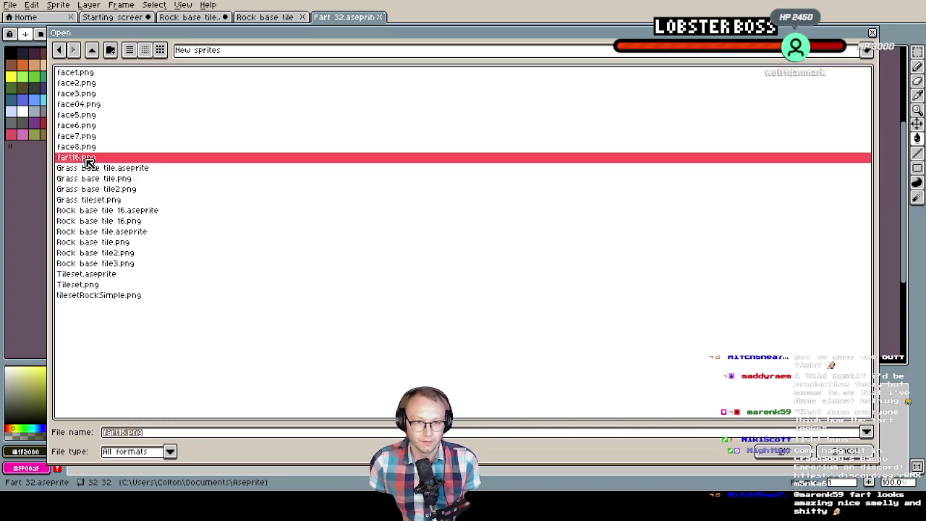
{"action": "scroll", "coordinate": [457, 220], "scroll_direction": "up", "scroll_amount": 4}
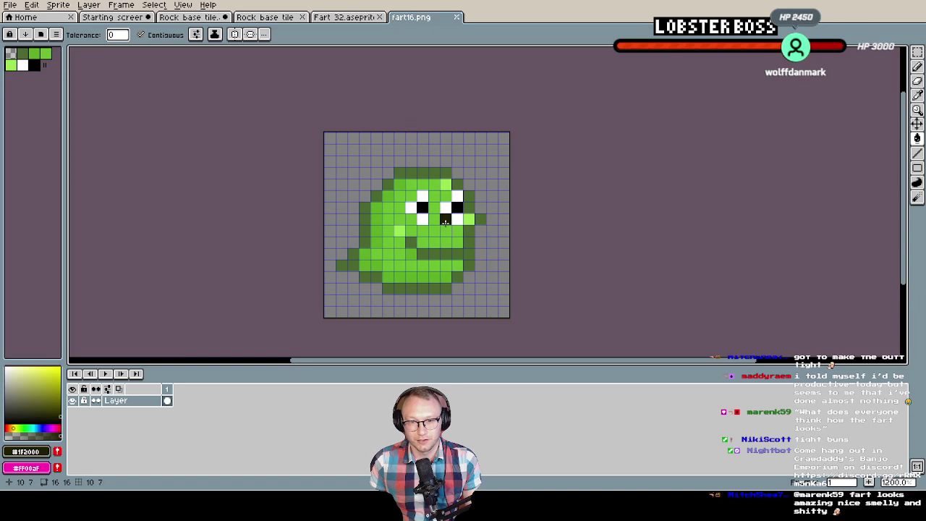
{"action": "key", "text": "ctrl+'"}
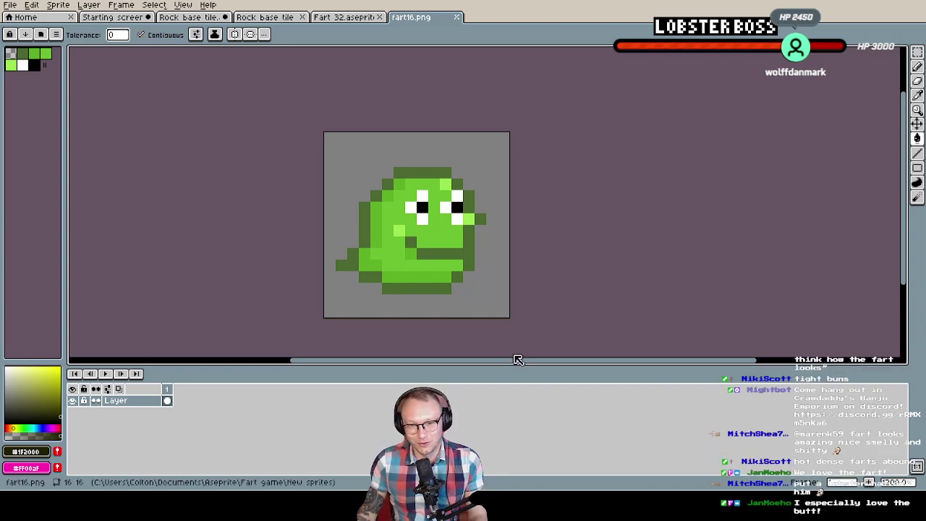
{"action": "scroll", "coordinate": [499, 297], "scroll_direction": "down", "scroll_amount": 1}
{"action": "scroll", "coordinate": [499, 296], "scroll_direction": "up", "scroll_amount": 1}
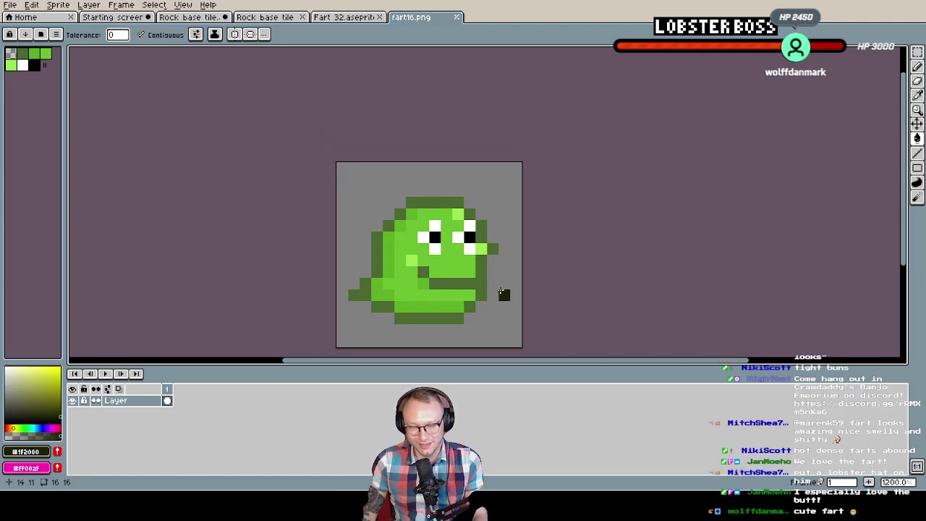
{"action": "scroll", "coordinate": [443, 248], "scroll_direction": "up", "scroll_amount": 1}
{"action": "scroll", "coordinate": [443, 248], "scroll_direction": "down", "scroll_amount": 1}
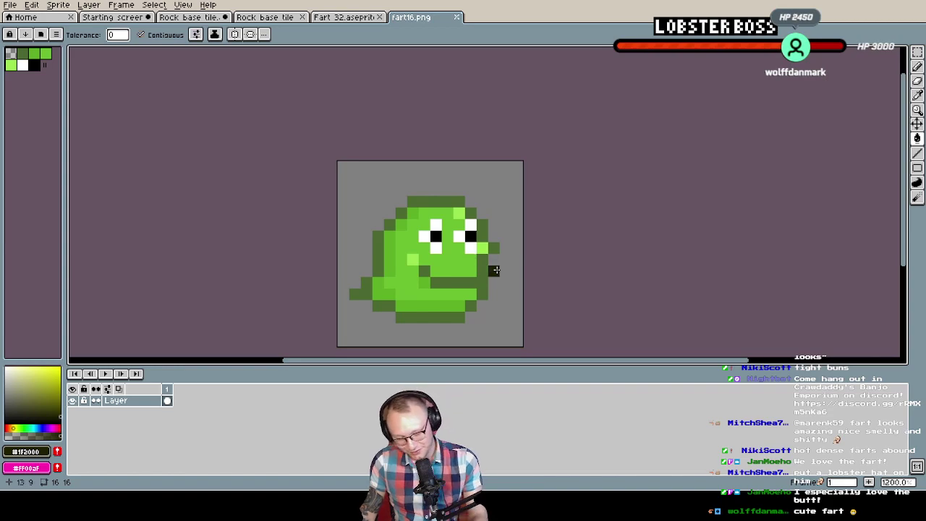
Try filling the white pixels around both of the fart's eyes with the body green #6abe30, leaving the black pupils
{"action": "left_click", "coordinate": [446, 237], "text": "alt"}
{"action": "left_click", "coordinate": [435, 224]}
{"action": "left_click", "coordinate": [423, 235]}
{"action": "left_click", "coordinate": [435, 248]}
{"action": "left_click", "coordinate": [470, 224]}
{"action": "left_click", "coordinate": [459, 236]}
{"action": "left_click", "coordinate": [470, 248]}
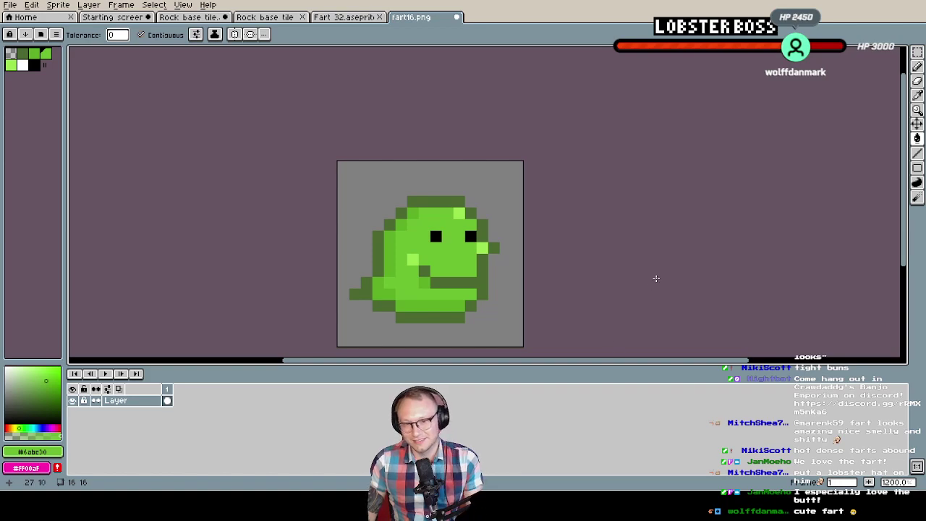
Undo all the green fills on fart16.png to restore the original white eye pixels
{"action": "key", "text": "ctrl+z"}
{"action": "key", "text": "ctrl+z"}
{"action": "key", "text": "ctrl+z"}
{"action": "key", "text": "ctrl+z"}
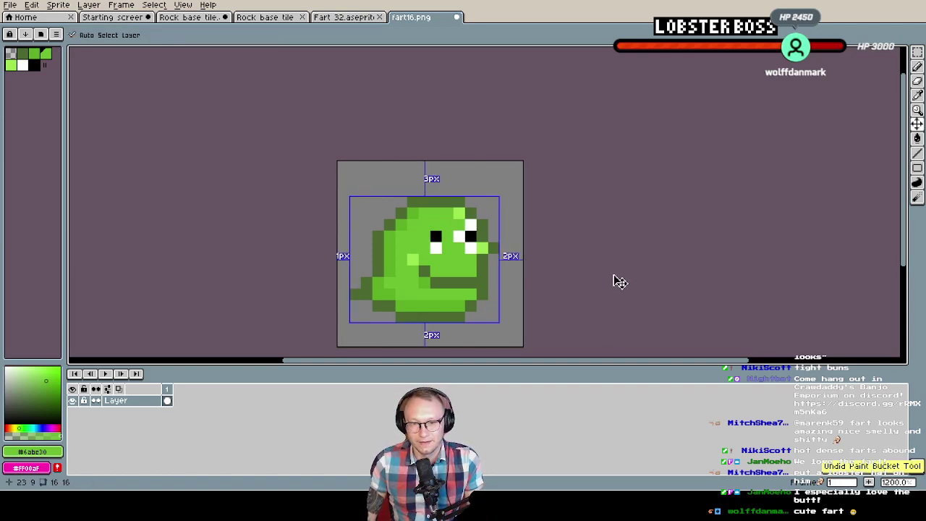
{"action": "key", "text": "ctrl+z"}
{"action": "key", "text": "ctrl+z"}
{"action": "key", "text": "ctrl+z"}
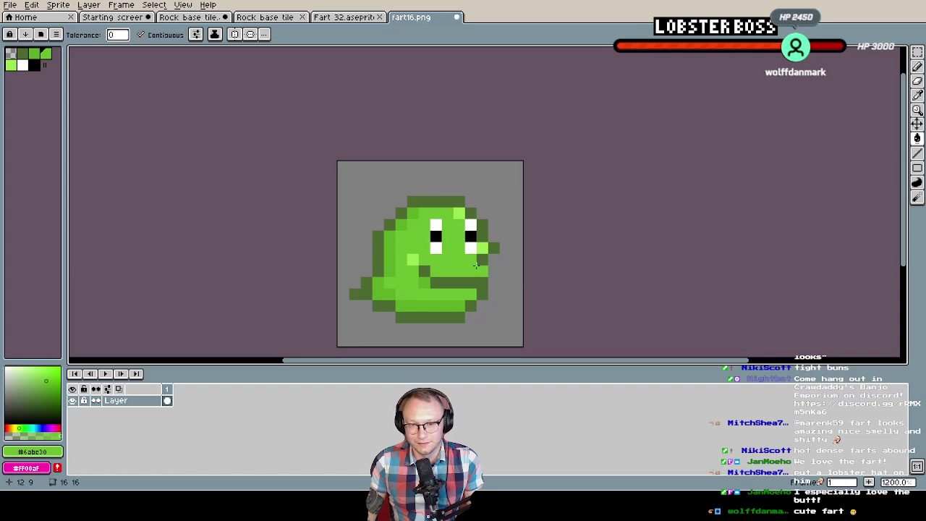
{"action": "key", "text": "ctrl+z"}
{"action": "key", "text": "ctrl+z"}
{"action": "key", "text": "ctrl+z"}
{"action": "key", "text": "ctrl+z"}
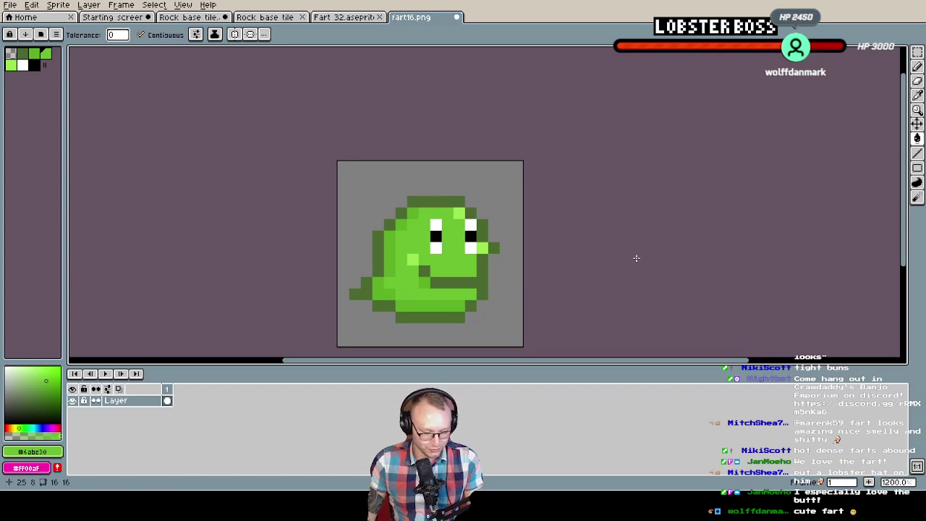
{"action": "key", "text": "ctrl+z"}
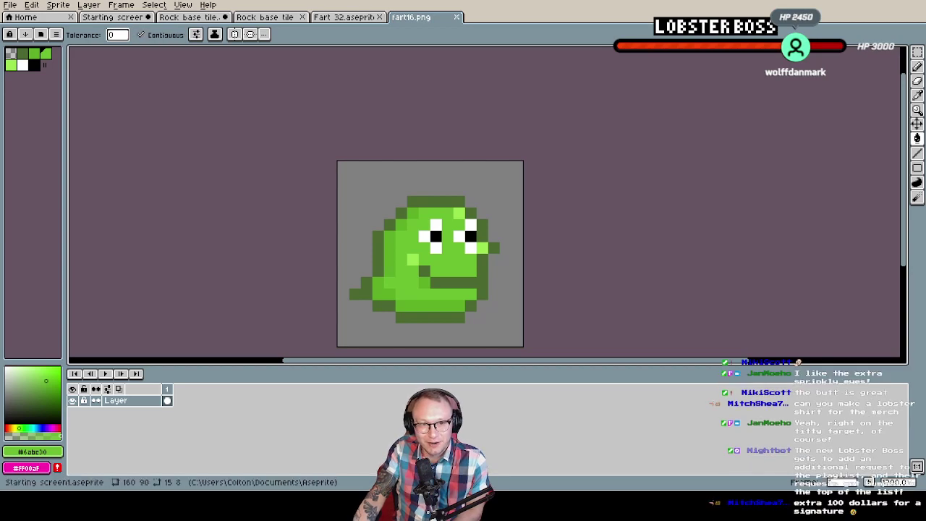
Play the BRB animation in Starting screen1.aseprite and examine the artwork
{"action": "left_click", "coordinate": [134, 18]}
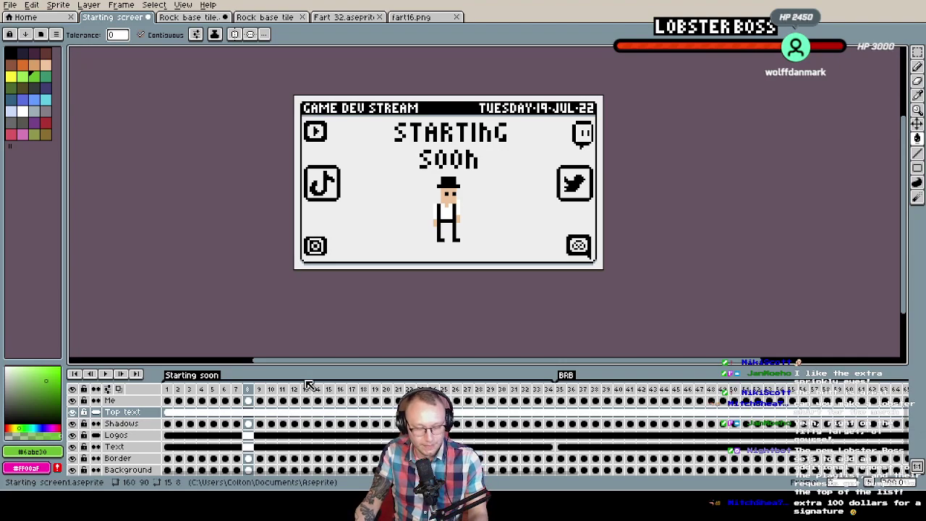
{"action": "key", "text": "i"}
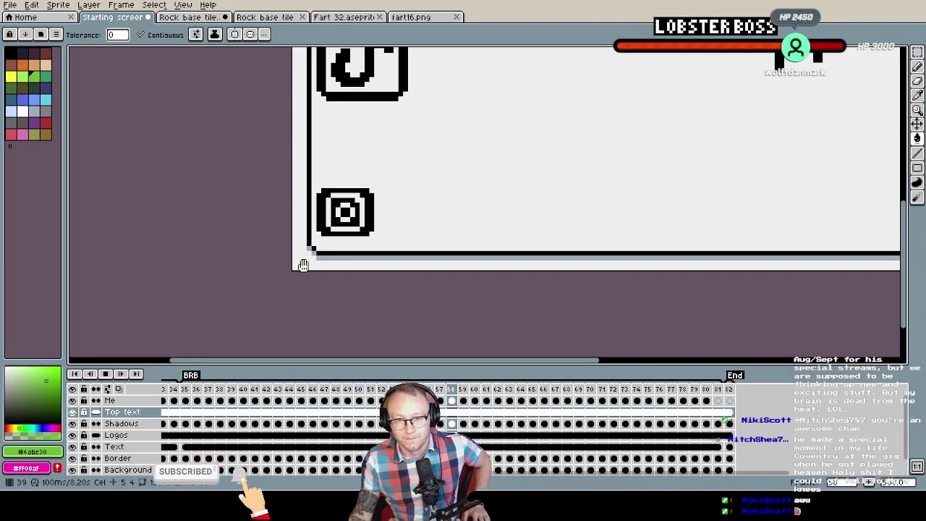
{"action": "scroll", "coordinate": [409, 180], "scroll_direction": "down", "scroll_amount": 3}
{"action": "key", "text": "i"}
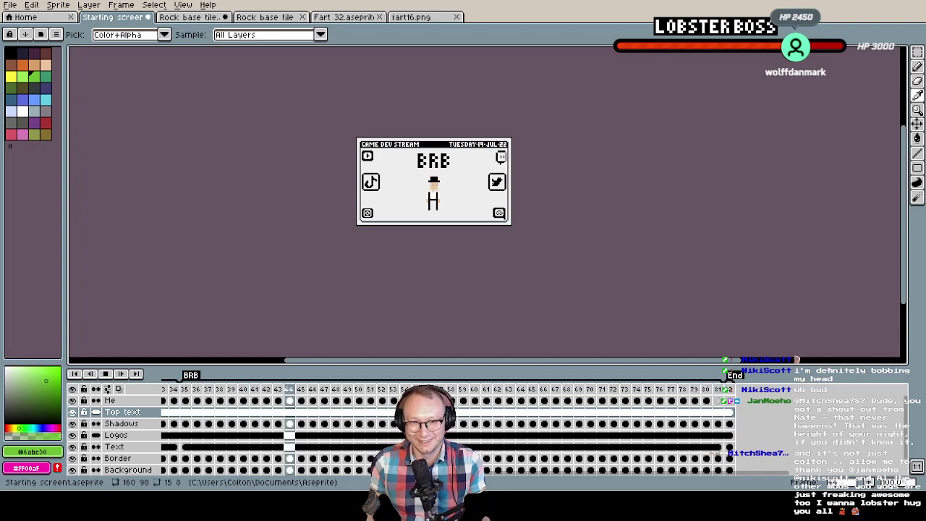
{"action": "key", "text": "g"}
{"action": "scroll", "coordinate": [448, 182], "scroll_direction": "up", "scroll_amount": 2}
{"action": "scroll", "coordinate": [445, 182], "scroll_direction": "down", "scroll_amount": 2}
{"action": "left_click_drag", "start_coordinate": [444, 181], "coordinate": [447, 214]}
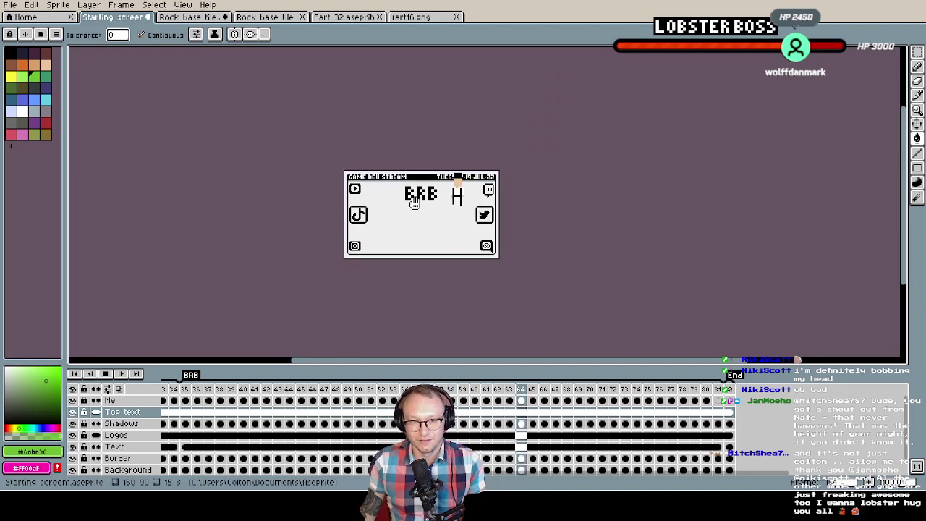
Bring up Rock base tile.aseprite and look over its two tiles
{"action": "left_click", "coordinate": [188, 17]}
{"action": "left_click_drag", "start_coordinate": [432, 264], "coordinate": [443, 204]}
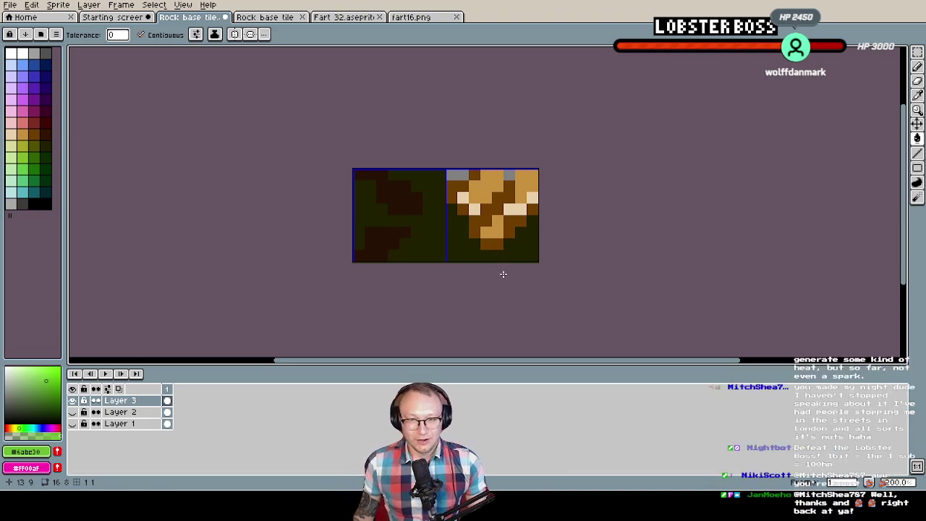
{"action": "key", "text": "i"}
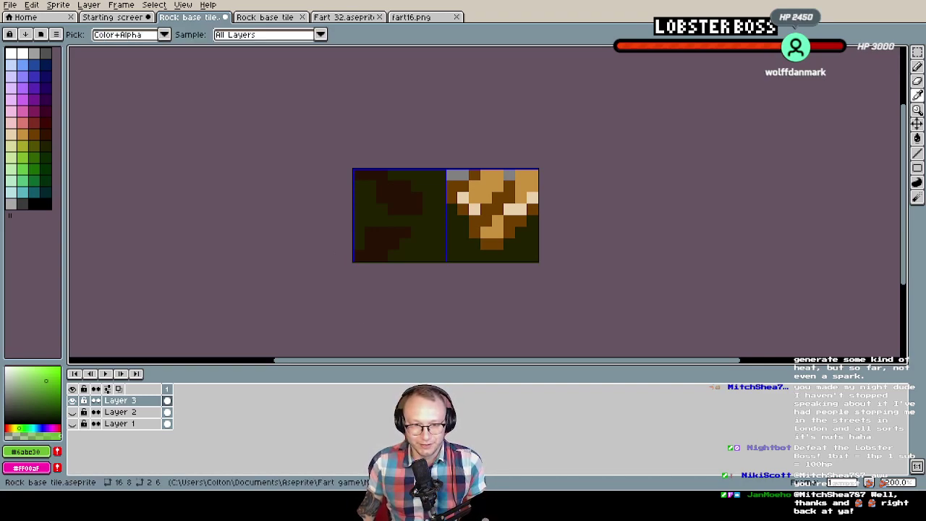
Switch to GameMaker, run the game to examine the rock and grass tiles in rm_01, and quit the game
{"action": "key", "text": "alt+Tab"}
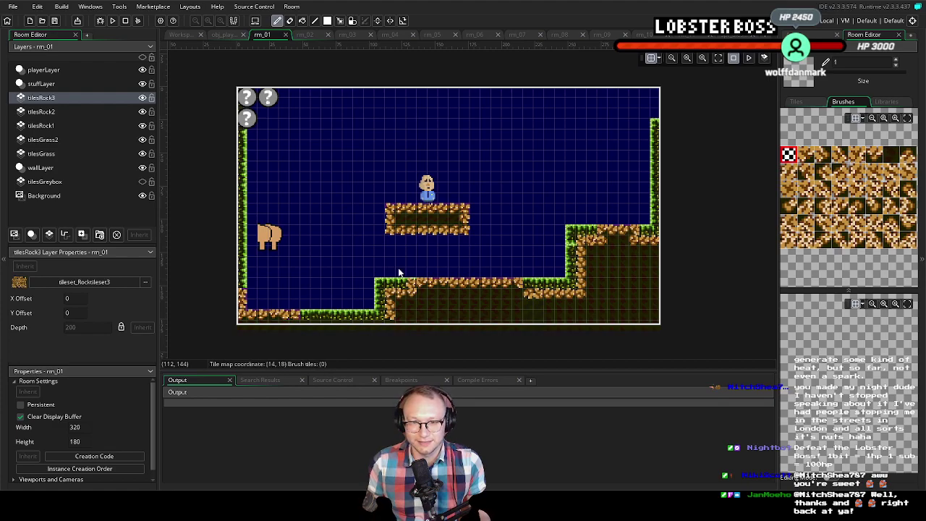
{"action": "key", "text": "F5"}
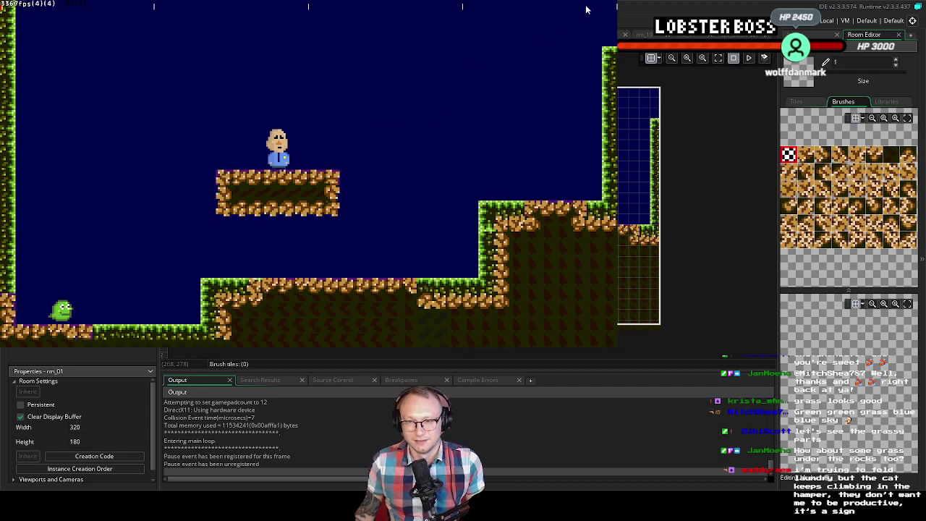
{"action": "key", "text": "Escape"}
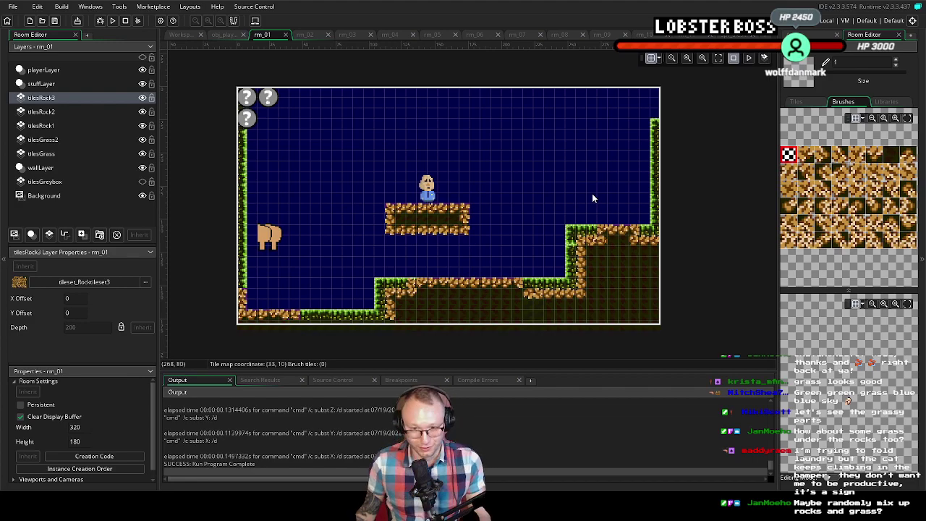
Select the tilesGrass layer and activate autotile_0 for painting grass
{"action": "scroll", "coordinate": [485, 281], "scroll_direction": "up", "scroll_amount": 1}
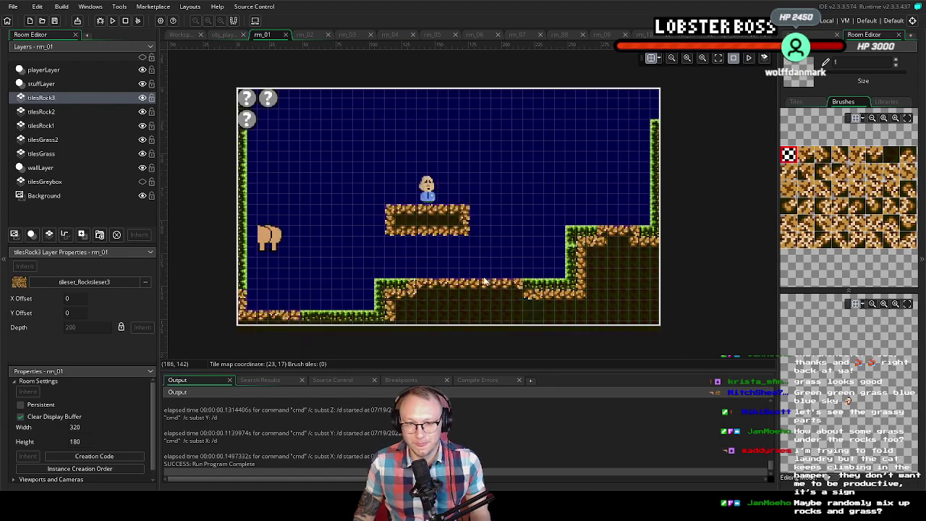
{"action": "scroll", "coordinate": [484, 281], "scroll_direction": "down", "scroll_amount": 2}
{"action": "left_click", "coordinate": [63, 128]}
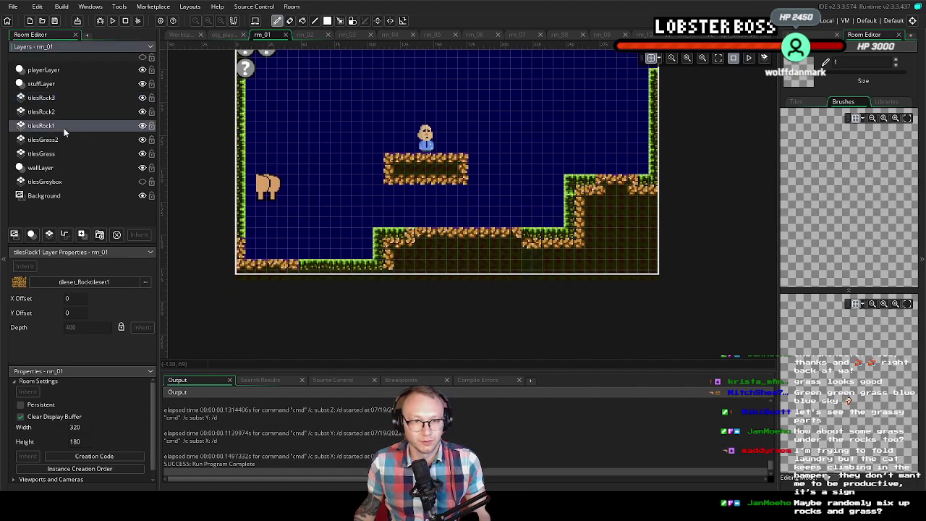
{"action": "left_click", "coordinate": [70, 152]}
{"action": "scroll", "coordinate": [468, 189], "scroll_direction": "up", "scroll_amount": 1}
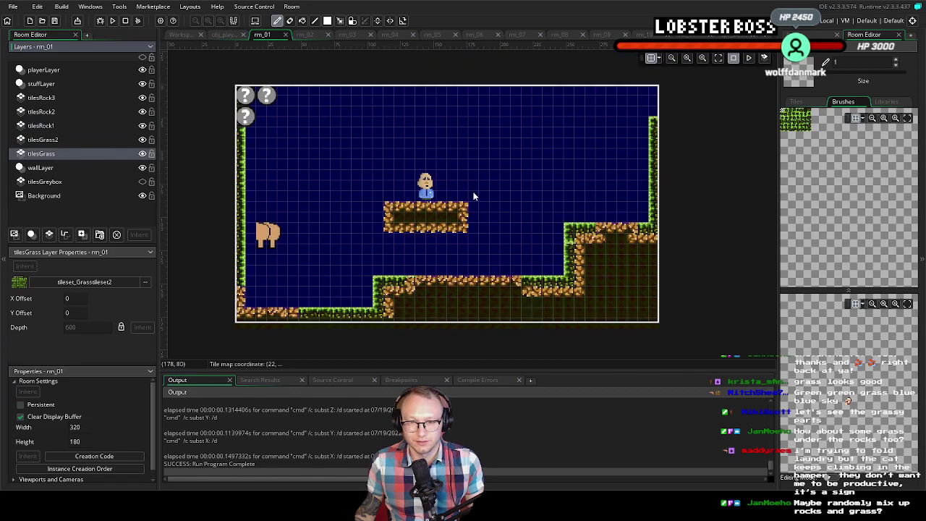
{"action": "left_click", "coordinate": [890, 102]}
{"action": "left_click", "coordinate": [837, 123]}
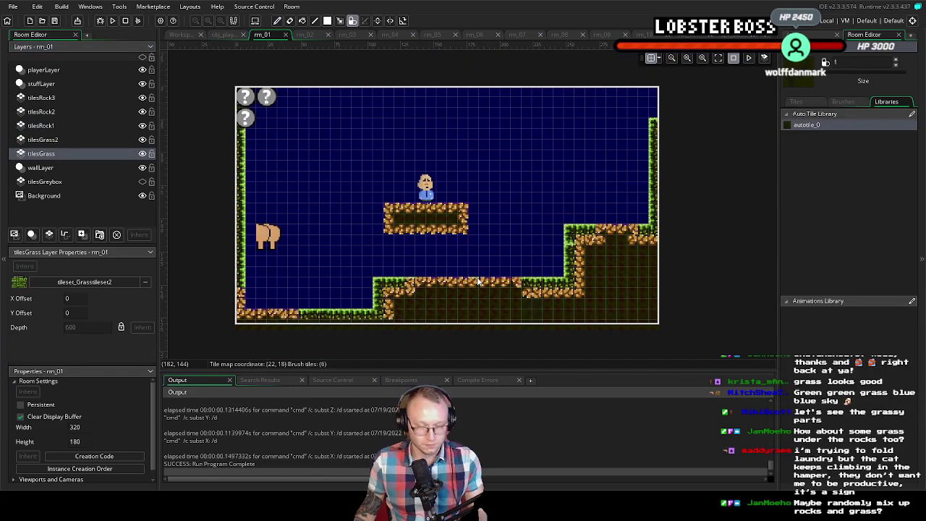
{"action": "scroll", "coordinate": [477, 282], "scroll_direction": "up", "scroll_amount": 3}
{"action": "scroll", "coordinate": [385, 340], "scroll_direction": "down", "scroll_amount": 2}
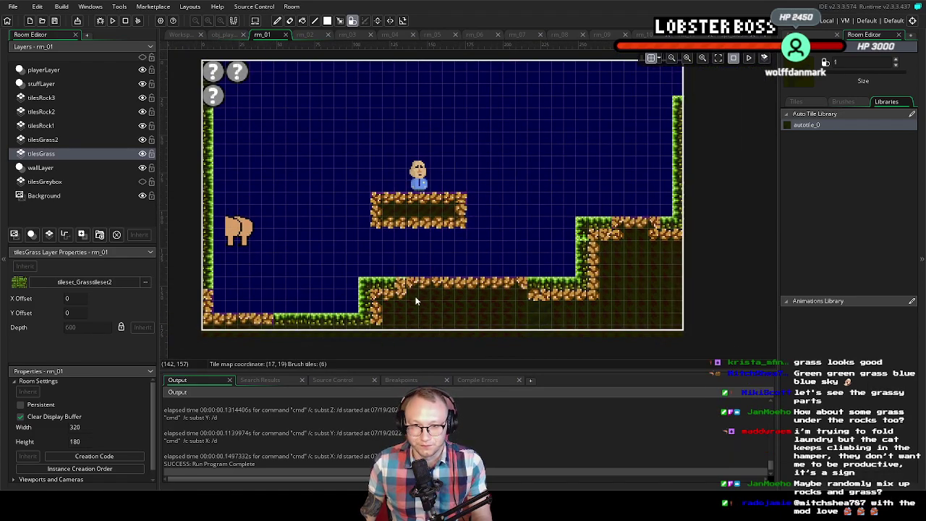
{"action": "left_click", "coordinate": [327, 234]}
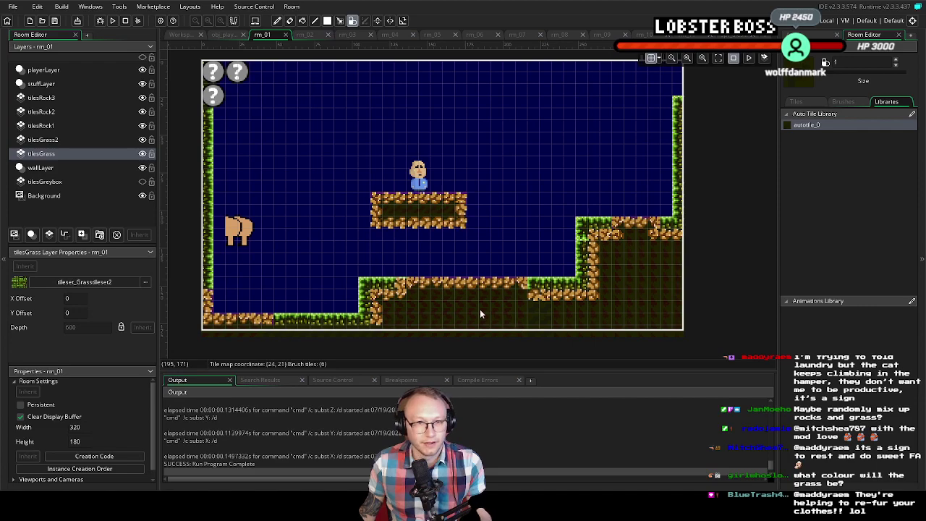
Toggle the visibility of the tilesRock1 layer to examine which tiles belong to it
{"action": "left_click", "coordinate": [51, 126]}
{"action": "left_click", "coordinate": [142, 125]}
{"action": "left_click", "coordinate": [141, 125]}
{"action": "left_click", "coordinate": [142, 125]}
{"action": "left_click", "coordinate": [142, 125]}
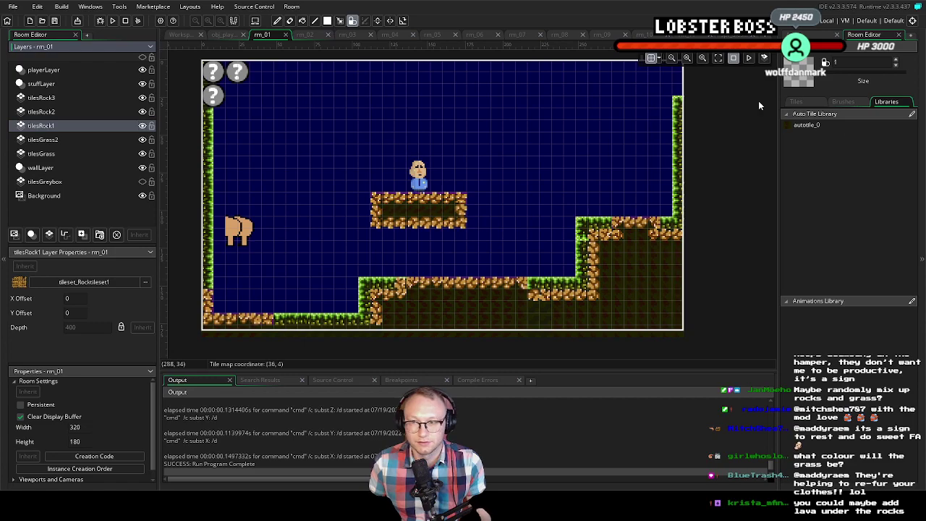
Erase infill tiles beneath the middle rock floor with the empty tile, working through the tilesGrass2, tilesRock2 and tilesRock3 layers
{"action": "left_click", "coordinate": [857, 102]}
{"action": "left_click", "coordinate": [906, 119]}
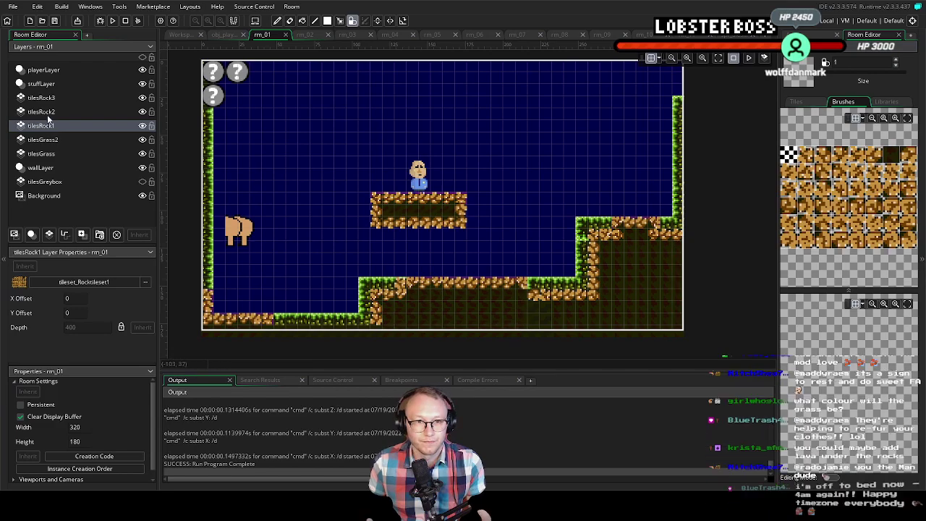
{"action": "left_click", "coordinate": [51, 139]}
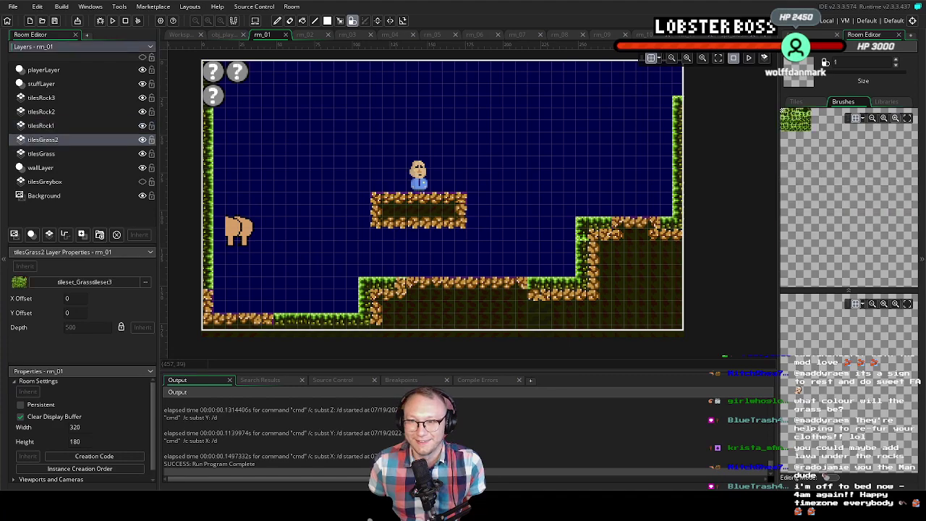
{"action": "left_click", "coordinate": [895, 117]}
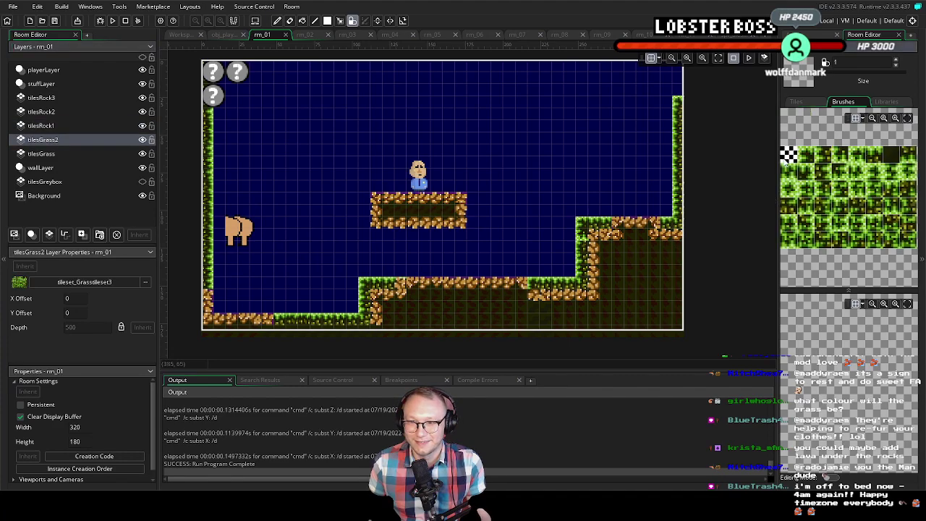
{"action": "left_click", "coordinate": [789, 154]}
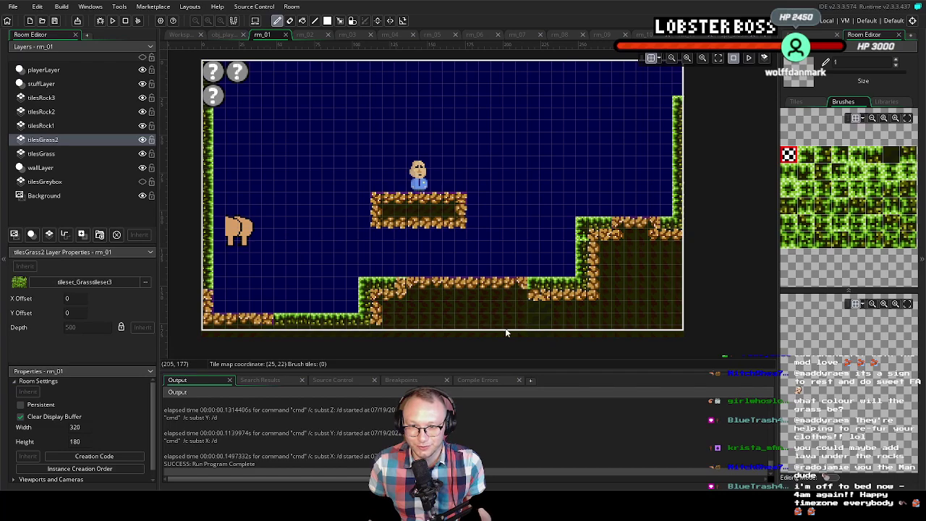
{"action": "left_click", "coordinate": [71, 113]}
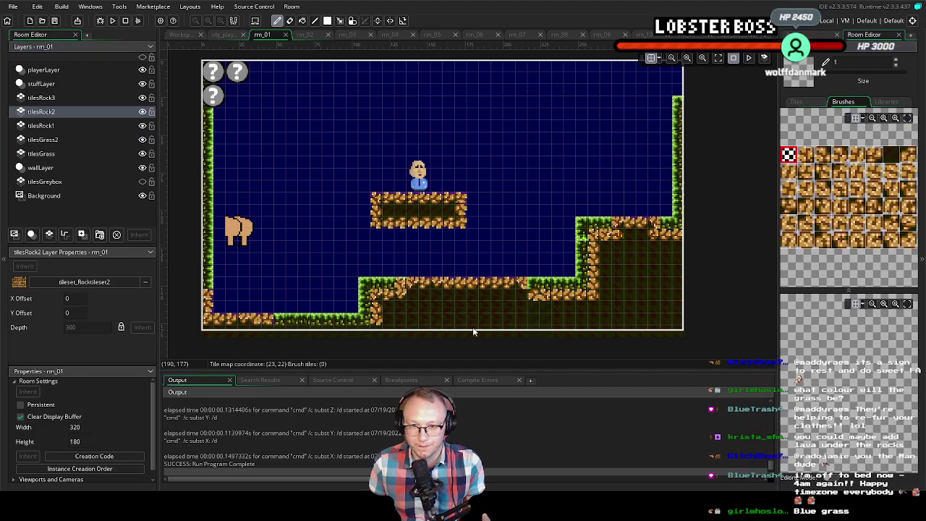
{"action": "left_click", "coordinate": [84, 97]}
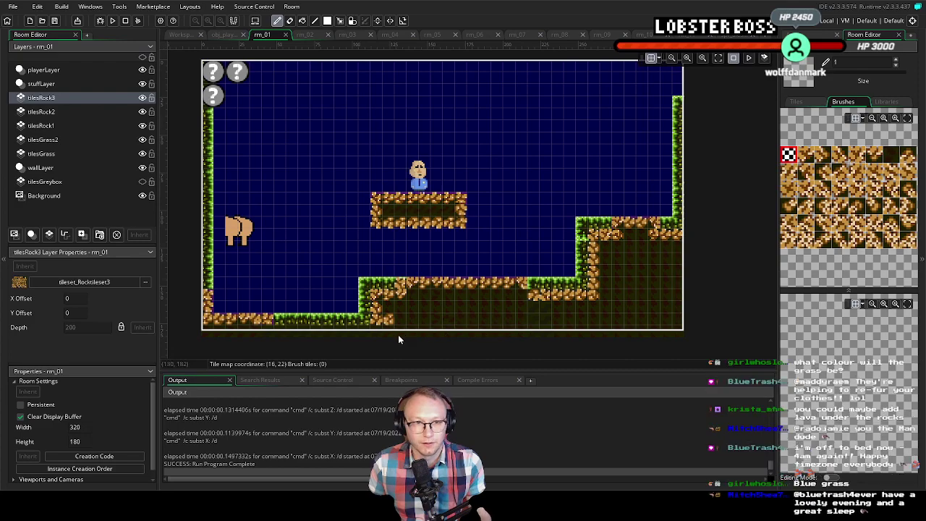
Hide the three rock layers and tilesGrass2 to examine the base grass tiles in rm_01
{"action": "left_click", "coordinate": [143, 112]}
{"action": "left_click", "coordinate": [142, 125]}
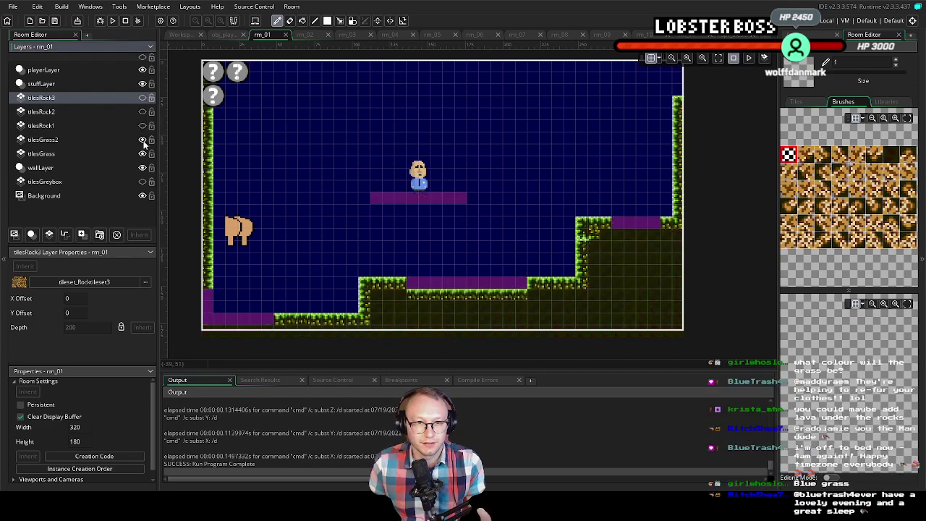
{"action": "left_click", "coordinate": [142, 138]}
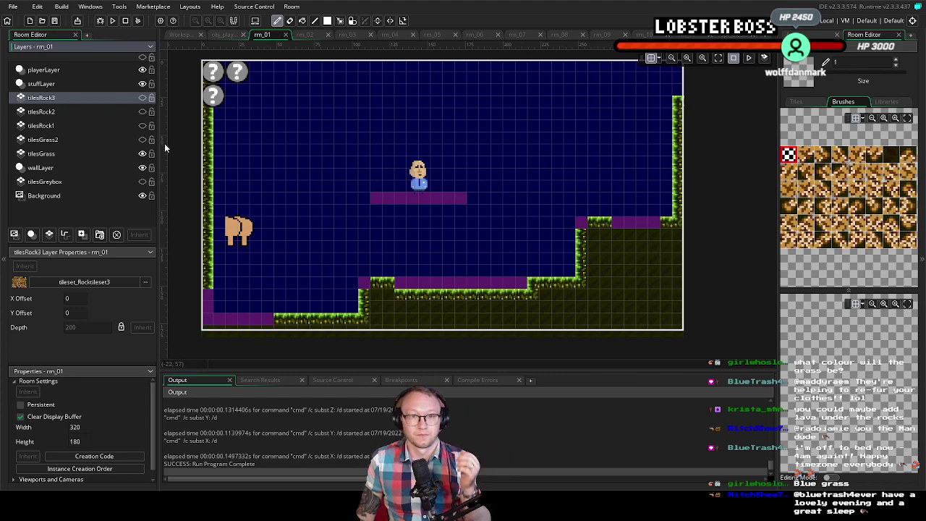
{"action": "left_click", "coordinate": [142, 140]}
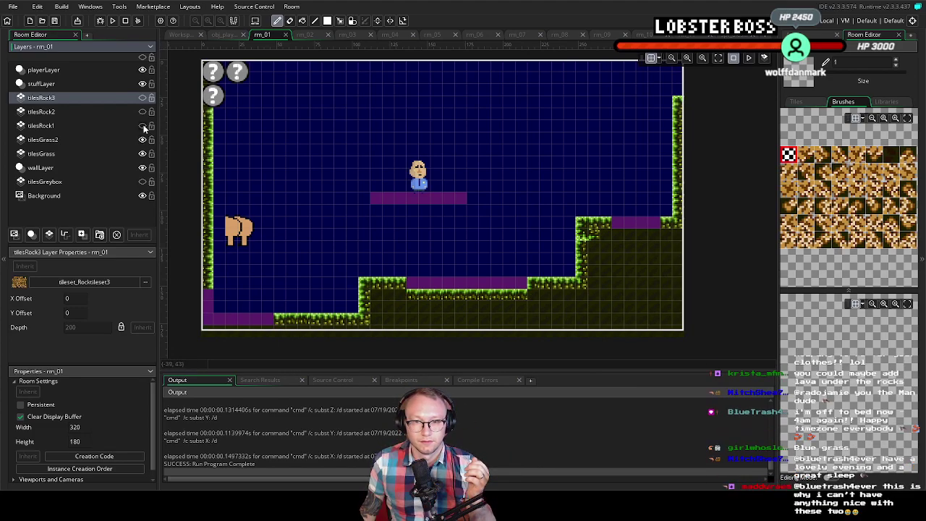
{"action": "left_click", "coordinate": [142, 139]}
Switch the tilesRock1 layer on and off repeatedly to compare how its rocks cover the base grass
{"action": "left_click", "coordinate": [142, 126]}
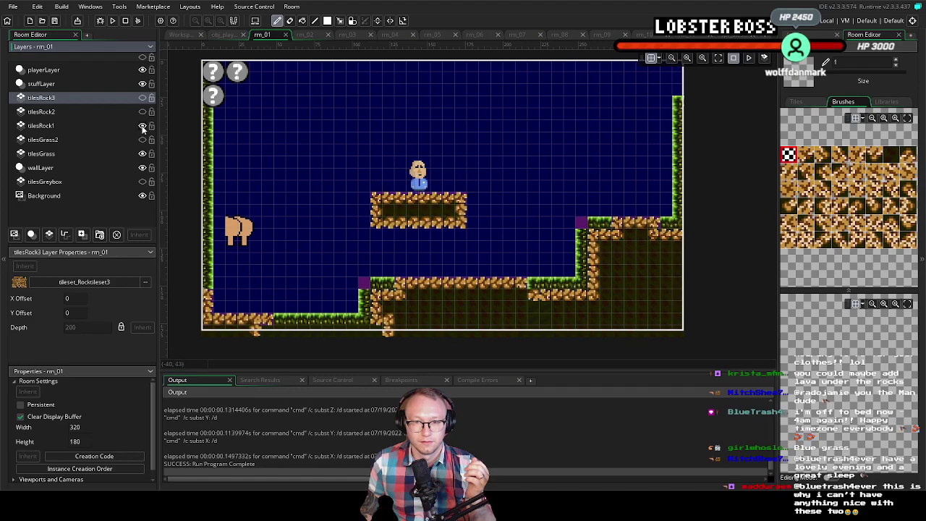
{"action": "left_click", "coordinate": [142, 126]}
{"action": "left_click", "coordinate": [143, 126]}
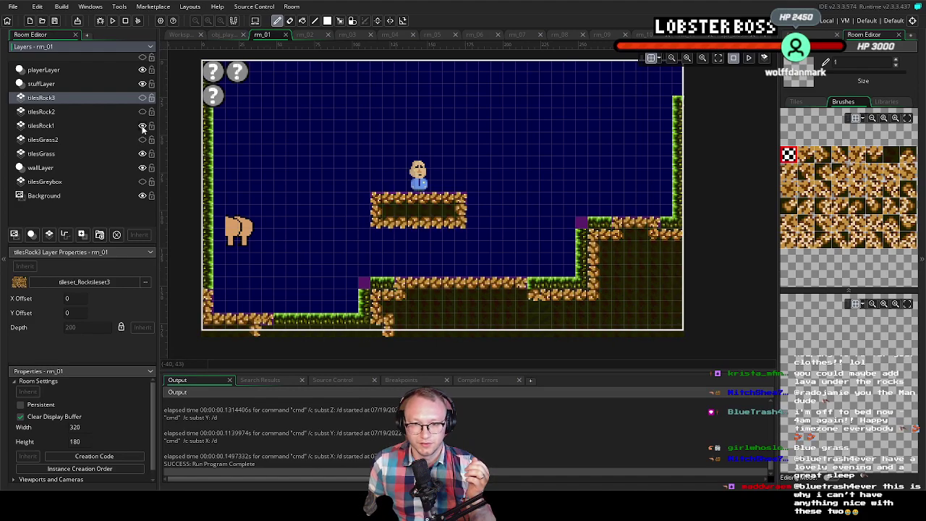
{"action": "left_click", "coordinate": [142, 126]}
{"action": "left_click", "coordinate": [142, 126]}
{"action": "left_click", "coordinate": [142, 126]}
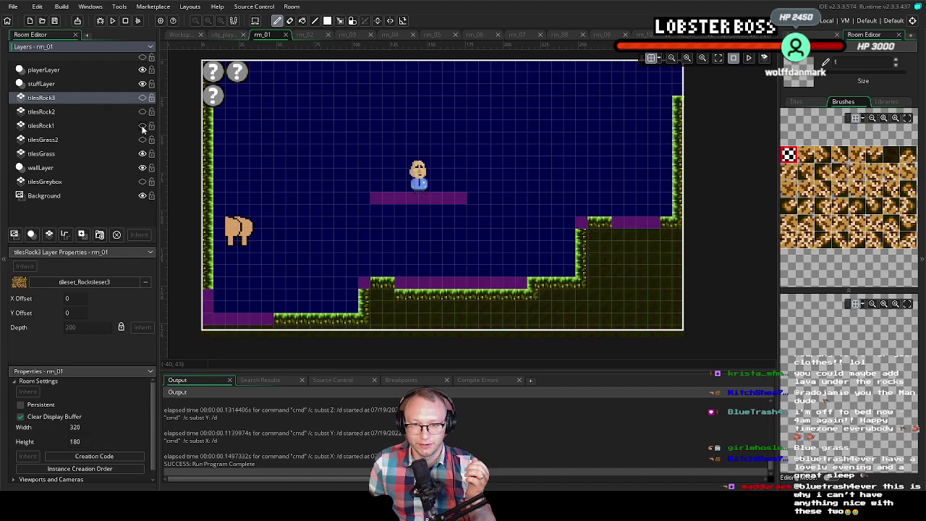
{"action": "left_click", "coordinate": [143, 126]}
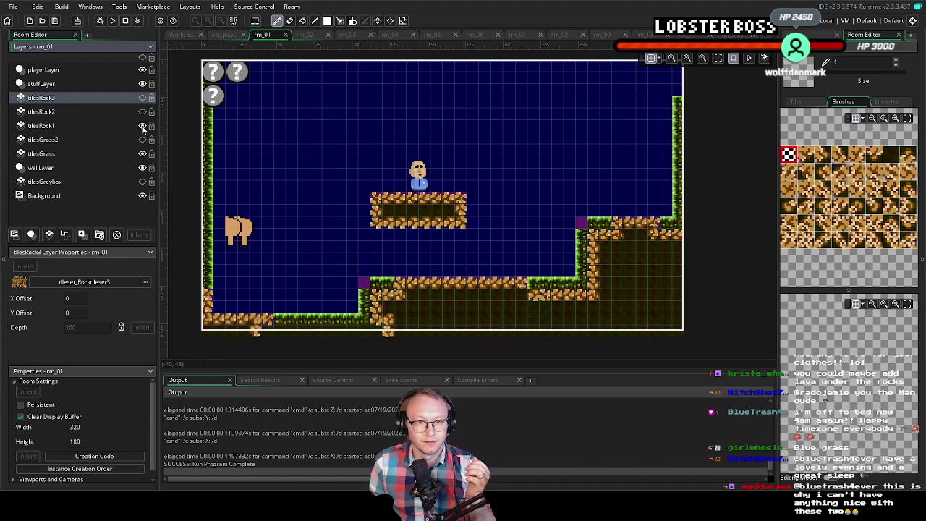
{"action": "left_click", "coordinate": [142, 125]}
{"action": "left_click", "coordinate": [143, 126]}
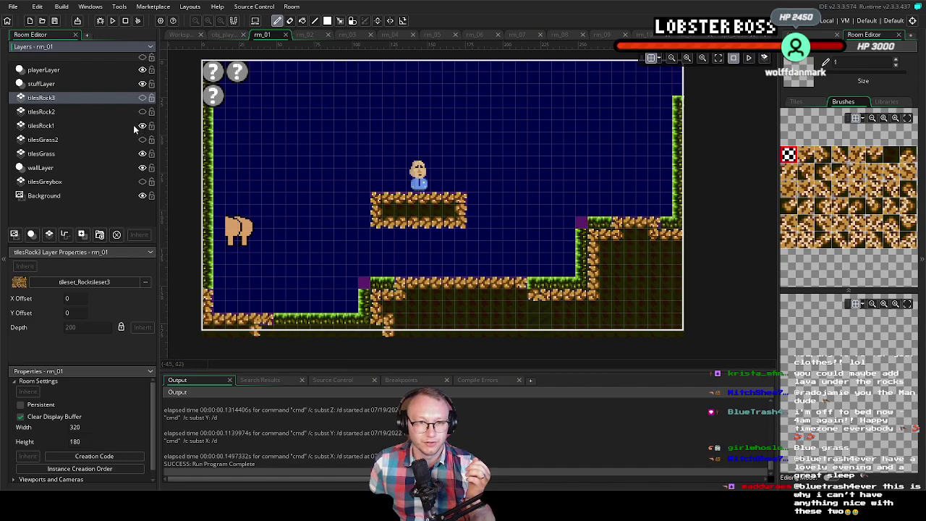
{"action": "left_click", "coordinate": [143, 125]}
{"action": "left_click", "coordinate": [143, 126]}
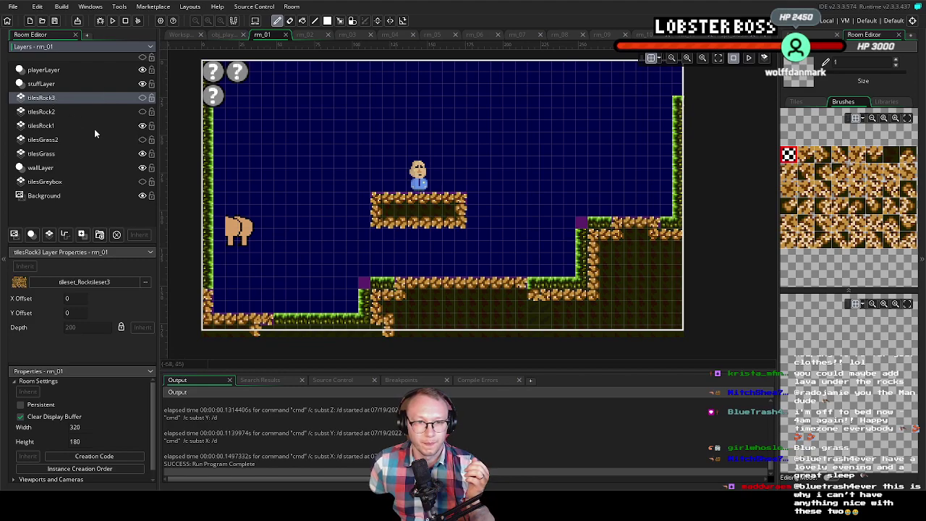
Make the tilesGrass2, tilesRock2 and tilesRock3 layers visible again
{"action": "left_click", "coordinate": [54, 141]}
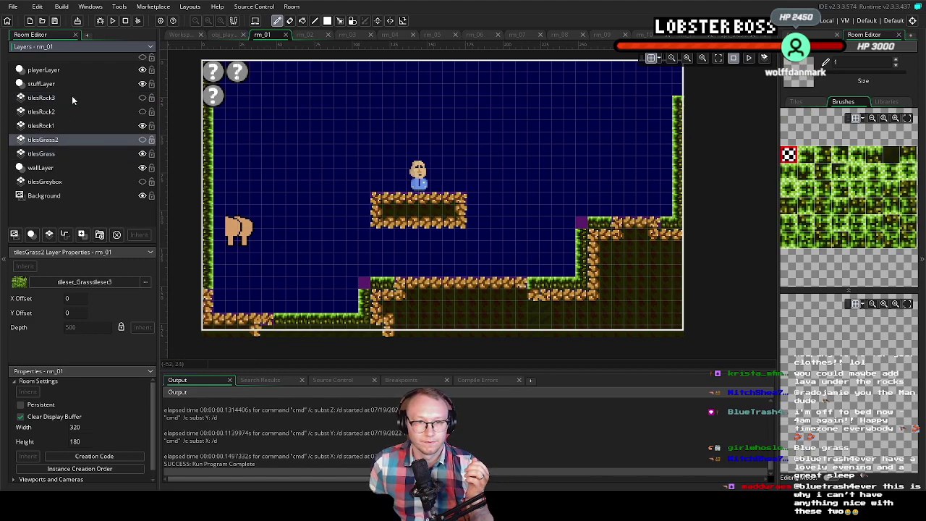
{"action": "left_click", "coordinate": [142, 139]}
{"action": "left_click", "coordinate": [143, 112]}
{"action": "left_click", "coordinate": [143, 97]}
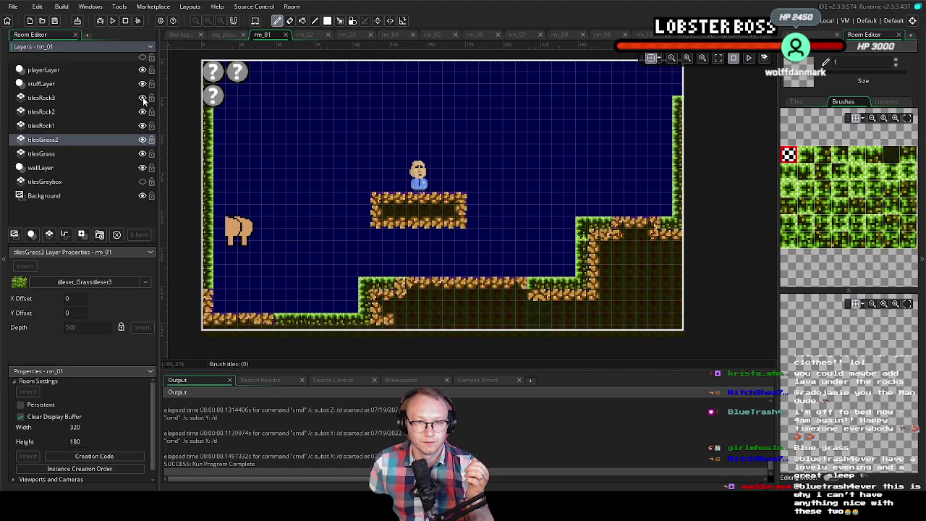
Add a new tile layer directly above tilesRock3 and name it tilesGrass3
{"action": "left_click", "coordinate": [42, 97]}
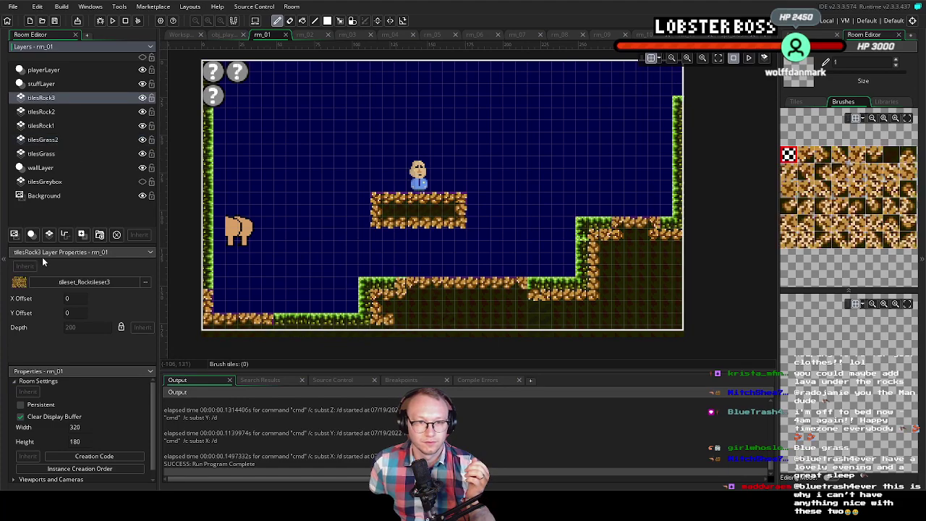
{"action": "left_click", "coordinate": [49, 235]}
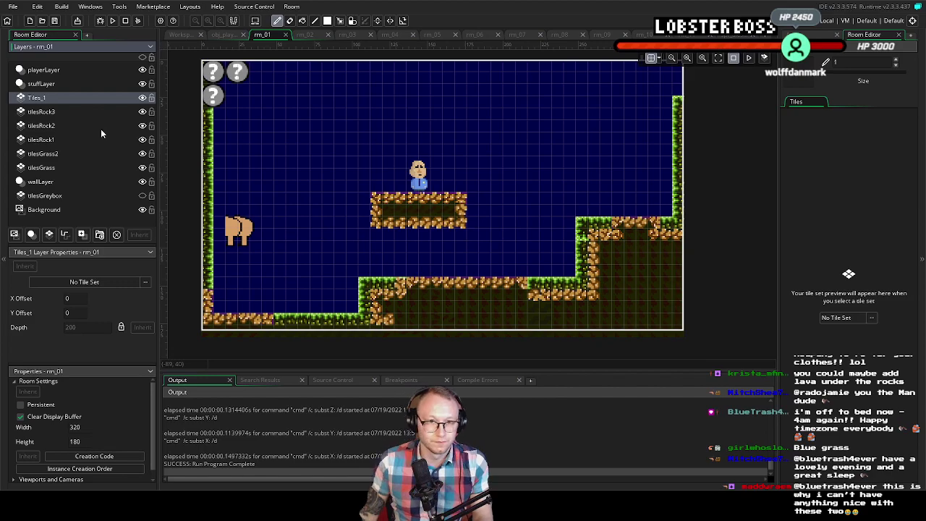
{"action": "right_click", "coordinate": [64, 102]}
{"action": "left_click", "coordinate": [110, 119]}
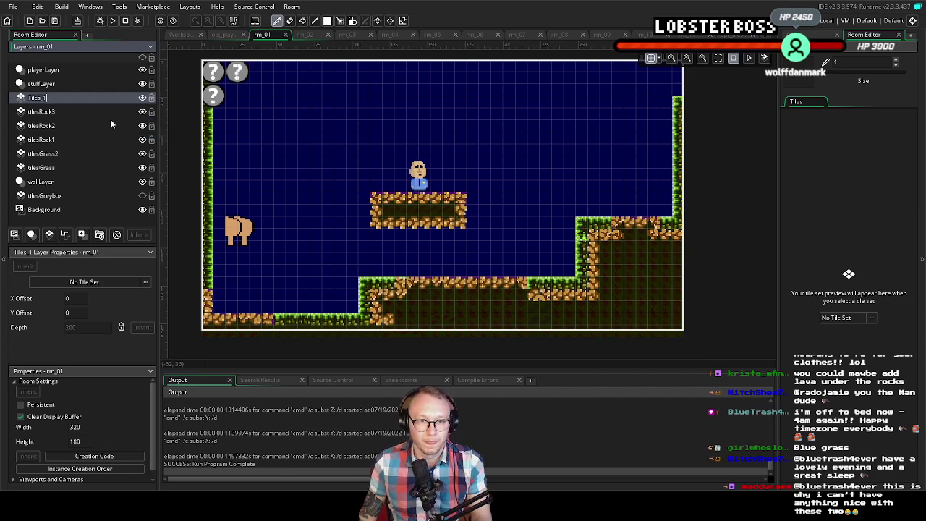
{"action": "type", "text": "tilesGrass"}
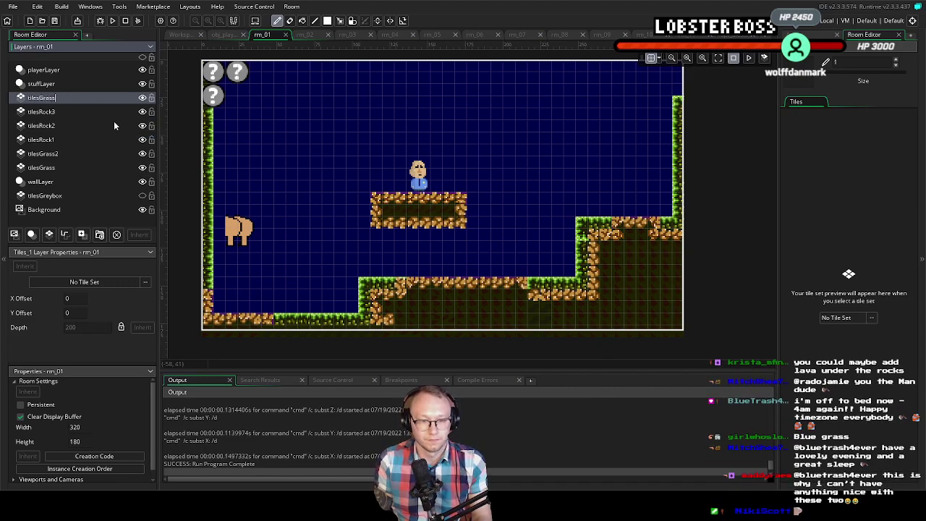
{"action": "type", "text": "3"}
{"action": "key", "text": "Return"}
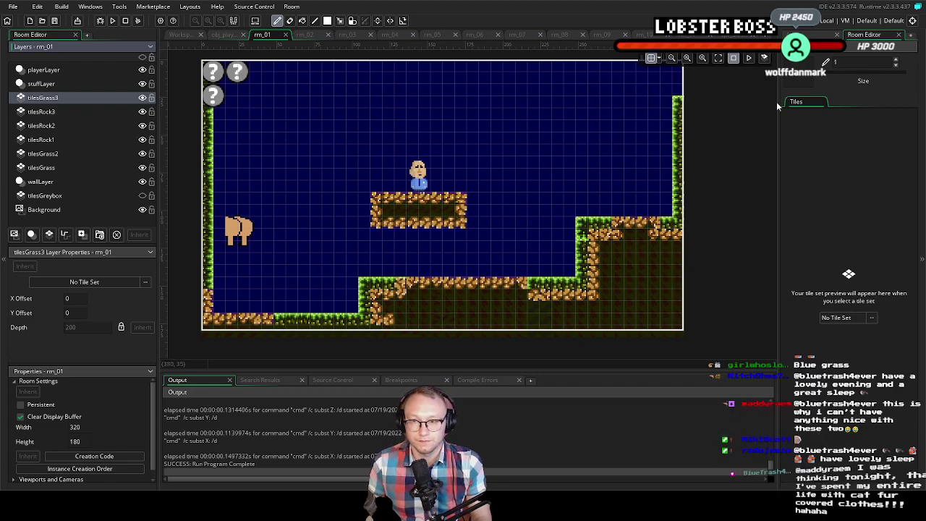
Assign the tileset_Grasstileset2 tile set to the tilesGrass3 layer
{"action": "left_click", "coordinate": [872, 318]}
{"action": "left_click", "coordinate": [613, 354]}
{"action": "scroll", "coordinate": [687, 414], "scroll_direction": "down", "scroll_amount": 3}
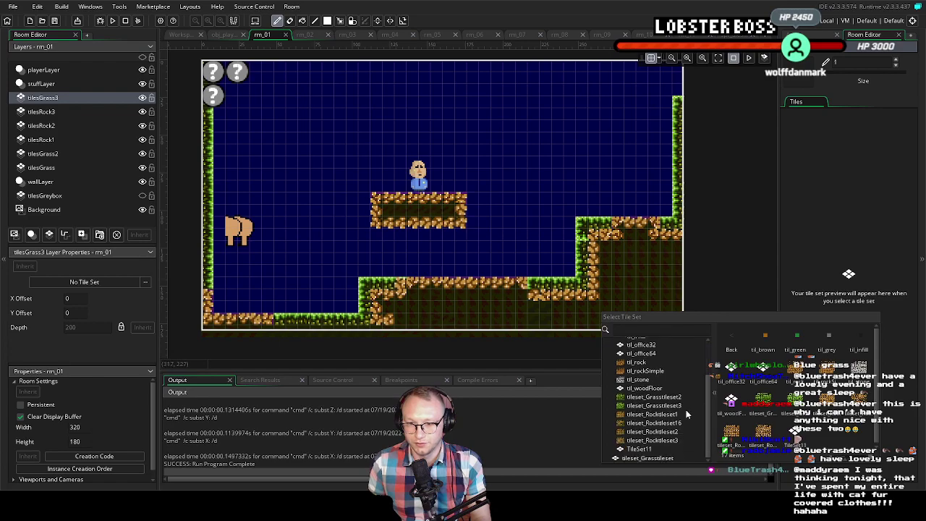
{"action": "left_click", "coordinate": [650, 405]}
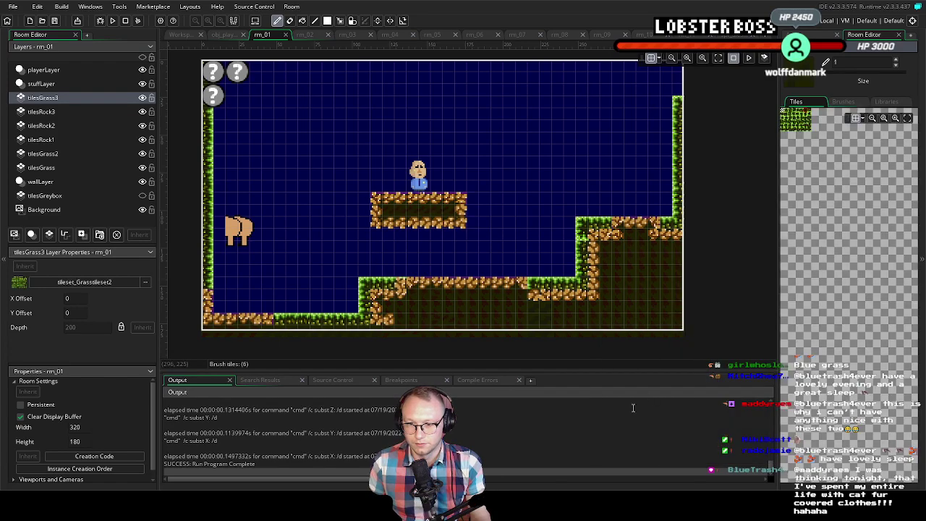
Paint autotile_0 grass beneath the middle rock floor on tilesGrass3, erasing the surplus with the empty tile to leave one horizontal strip
{"action": "left_click", "coordinate": [887, 102]}
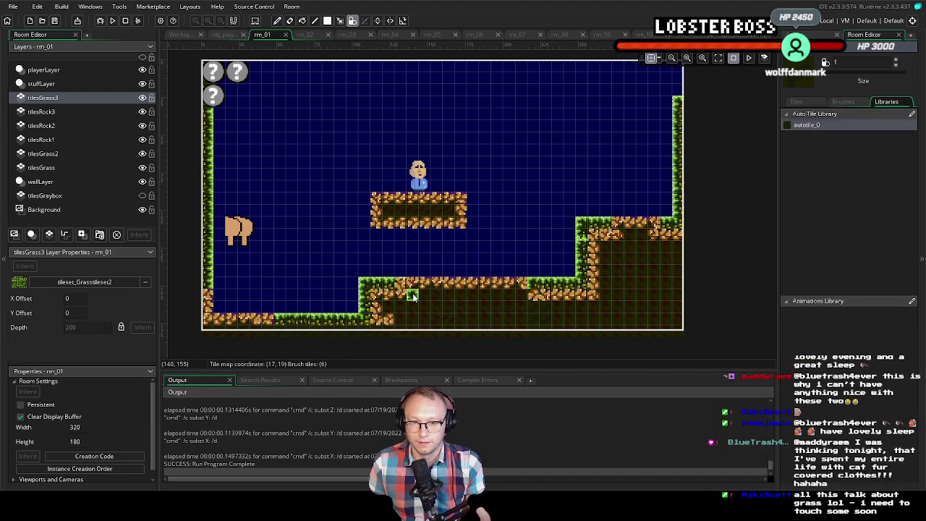
{"action": "mouse_move", "coordinate": [413, 296]}
{"action": "left_mouse_down"}
{"action": "mouse_move", "coordinate": [519, 298]}
{"action": "mouse_move", "coordinate": [516, 307]}
{"action": "mouse_move", "coordinate": [392, 306]}
{"action": "mouse_move", "coordinate": [520, 310]}
{"action": "mouse_move", "coordinate": [522, 319]}
{"action": "mouse_move", "coordinate": [401, 320]}
{"action": "mouse_move", "coordinate": [402, 329]}
{"action": "mouse_move", "coordinate": [520, 331]}
{"action": "left_mouse_up"}
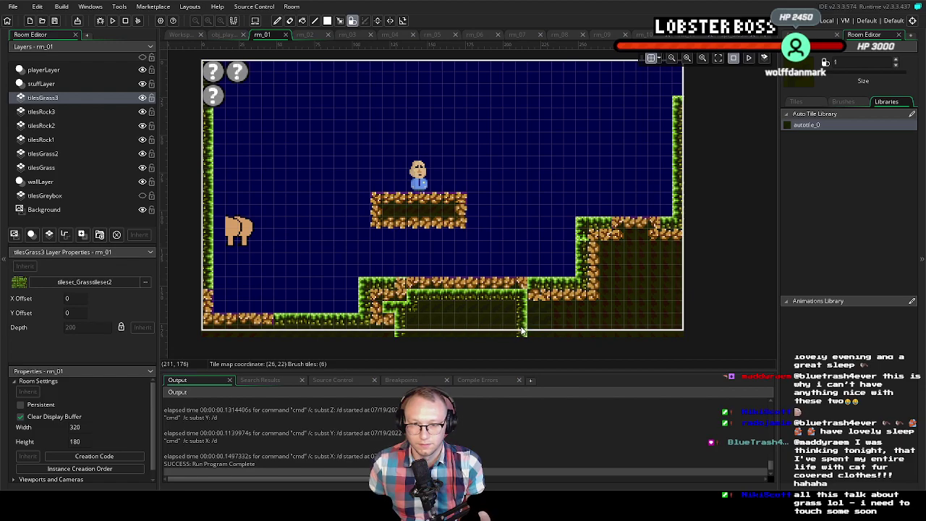
{"action": "left_click", "coordinate": [844, 102]}
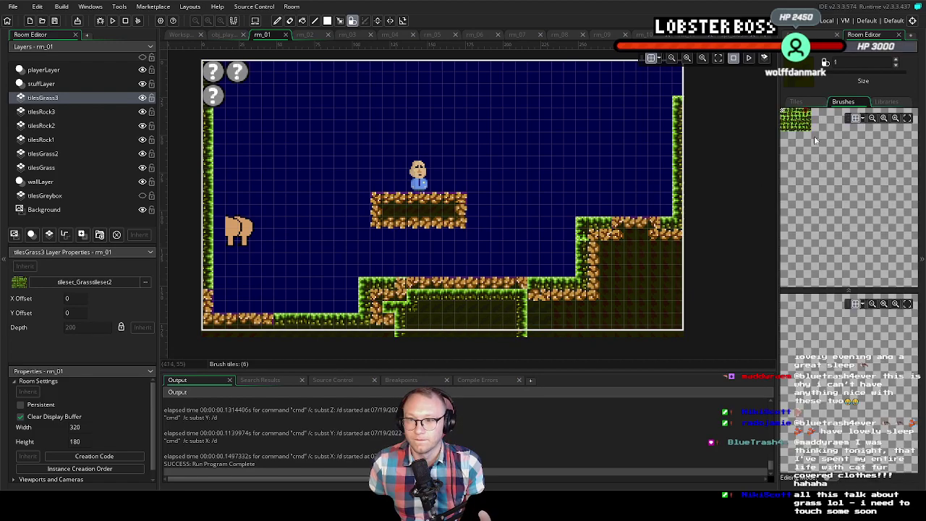
{"action": "left_click", "coordinate": [785, 113]}
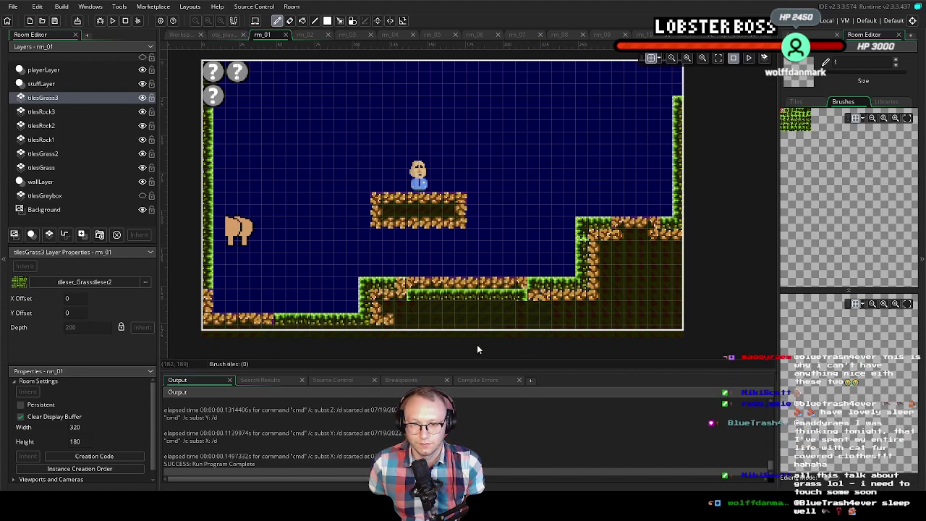
Break the grass strip beneath the middle rock floor into scattered patches and add a small patch beside the left rock step
{"action": "key", "text": "ctrl+z"}
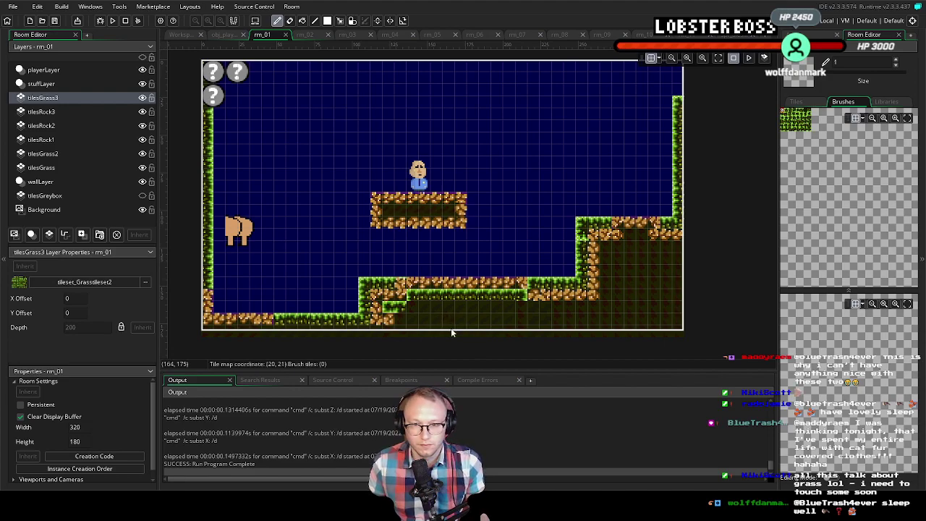
{"action": "key", "text": "ctrl+z"}
{"action": "left_click", "coordinate": [388, 309]}
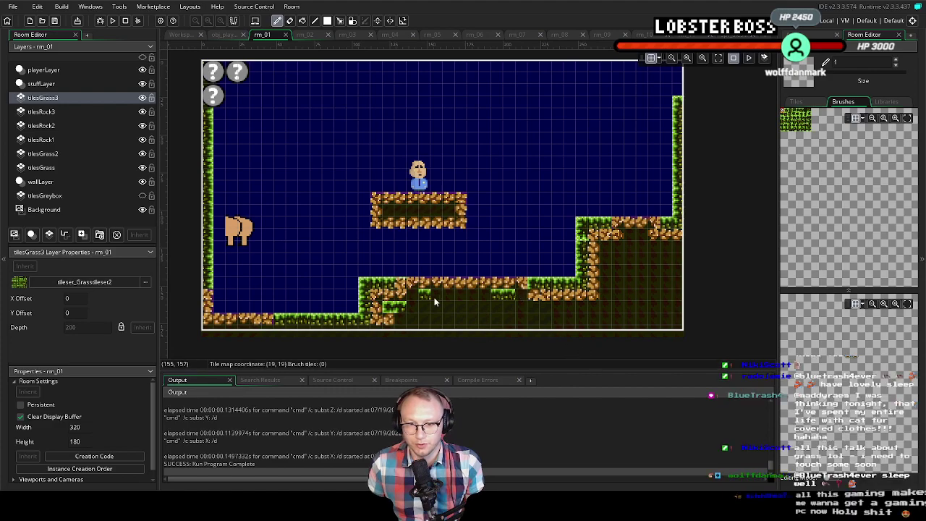
Try adding extra autotile_0 grass patches beneath the middle rock floor and erase the surplus around them
{"action": "left_click", "coordinate": [886, 101]}
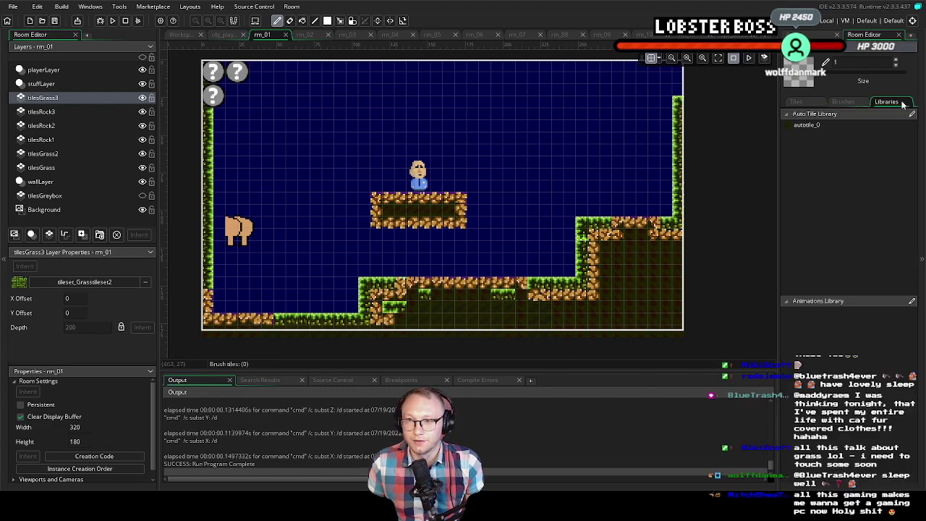
{"action": "left_click", "coordinate": [849, 126]}
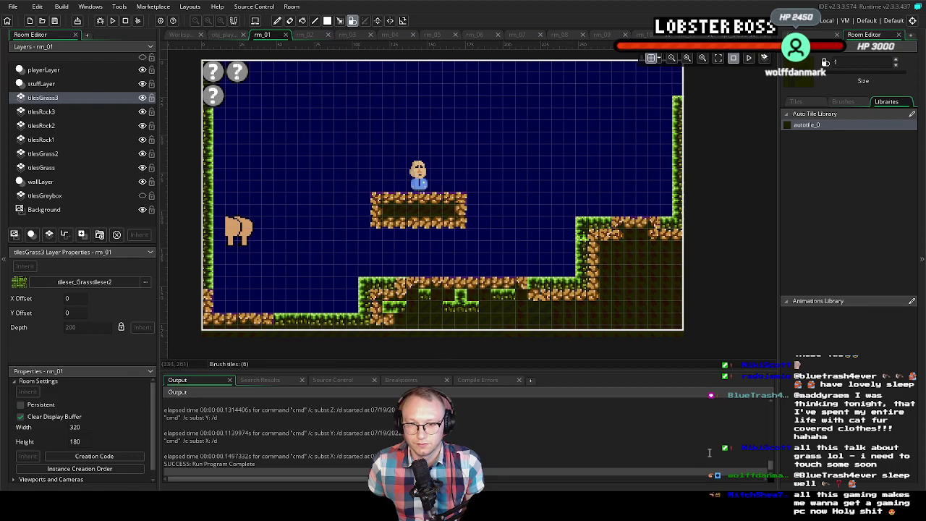
{"action": "scroll", "coordinate": [702, 279], "scroll_direction": "down", "scroll_amount": 3}
{"action": "scroll", "coordinate": [701, 279], "scroll_direction": "up", "scroll_amount": 3}
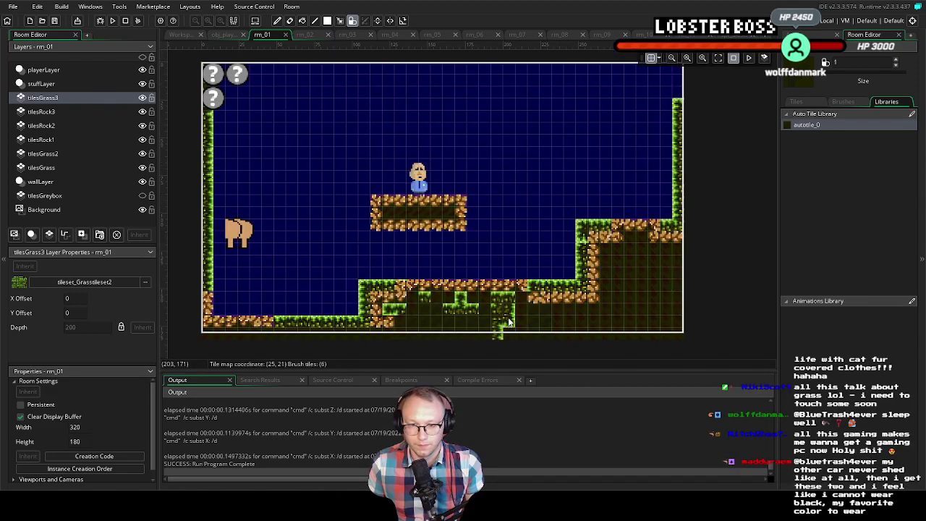
{"action": "key", "text": "e"}
{"action": "left_click_drag", "start_coordinate": [466, 312], "coordinate": [446, 308]}
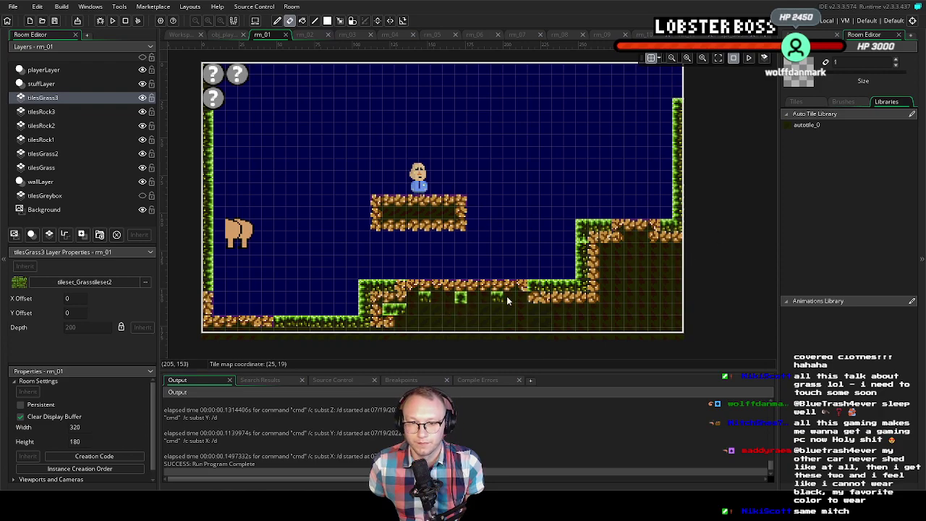
{"action": "scroll", "coordinate": [512, 256], "scroll_direction": "down", "scroll_amount": 1}
{"action": "scroll", "coordinate": [511, 256], "scroll_direction": "up", "scroll_amount": 2}
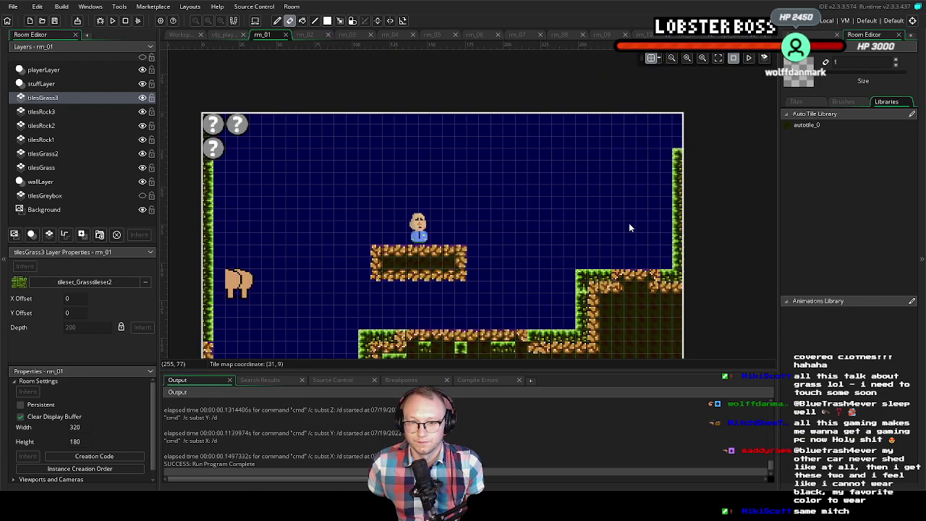
Clear the scattered grass patches directly beneath the middle rock floor with the empty tile
{"action": "scroll", "coordinate": [628, 223], "scroll_direction": "down", "scroll_amount": 1}
{"action": "left_click", "coordinate": [843, 101]}
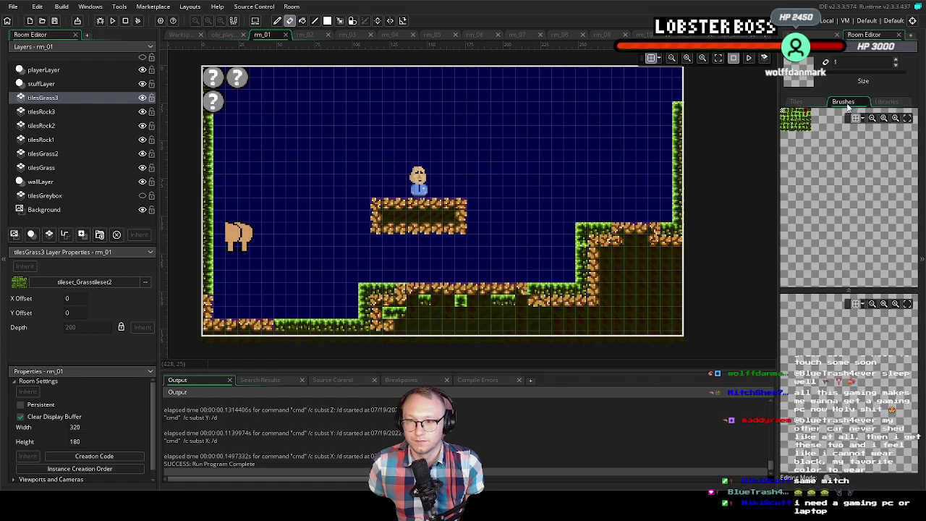
{"action": "left_click", "coordinate": [796, 119]}
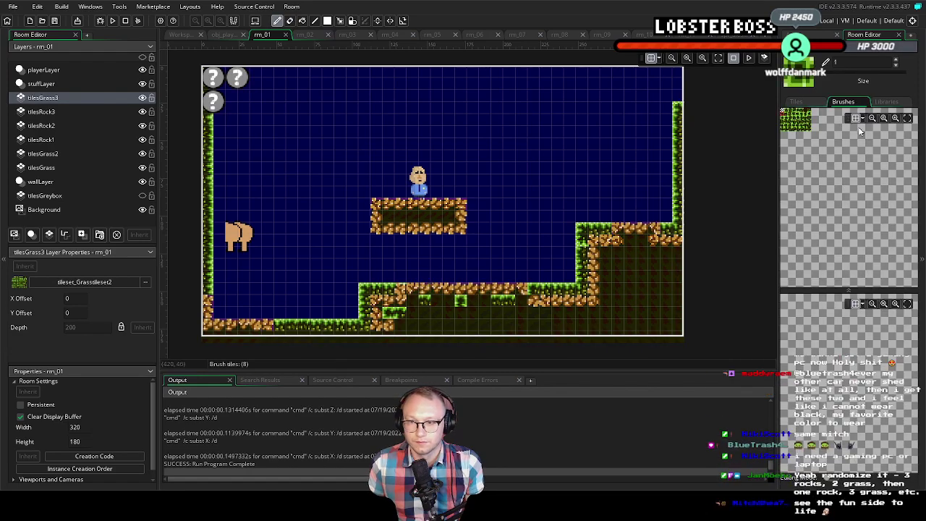
{"action": "left_click", "coordinate": [463, 301]}
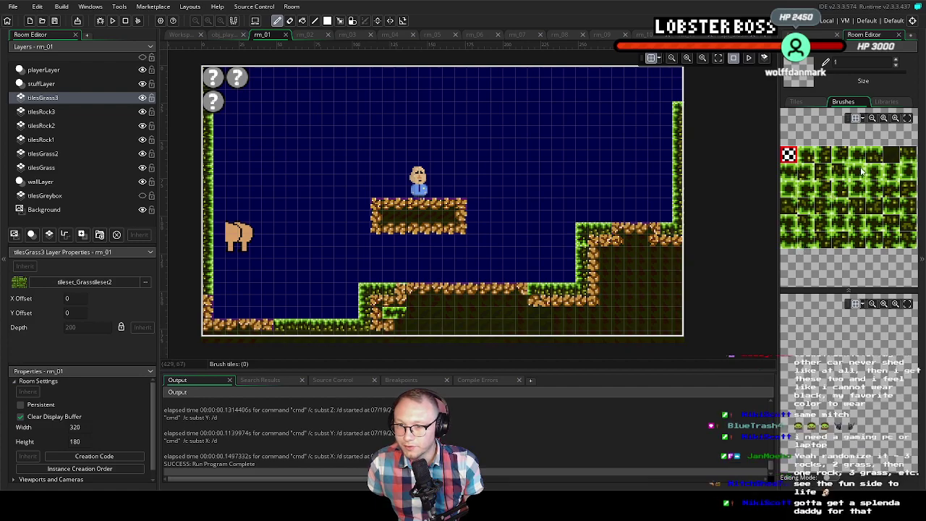
Try a strip of grass tile 30 directly beneath the middle rock floor and clear it with the empty tile
{"action": "left_click", "coordinate": [894, 208]}
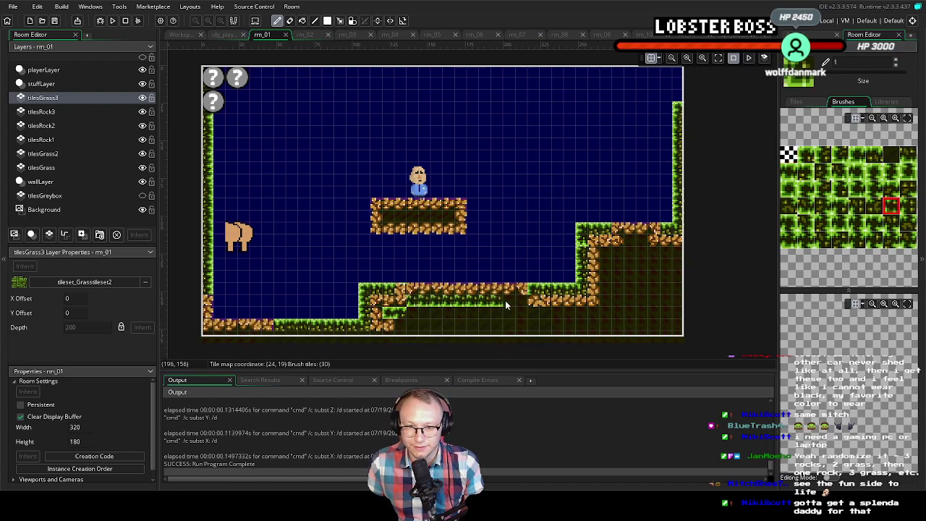
{"action": "left_click", "coordinate": [393, 316]}
{"action": "left_click", "coordinate": [653, 256]}
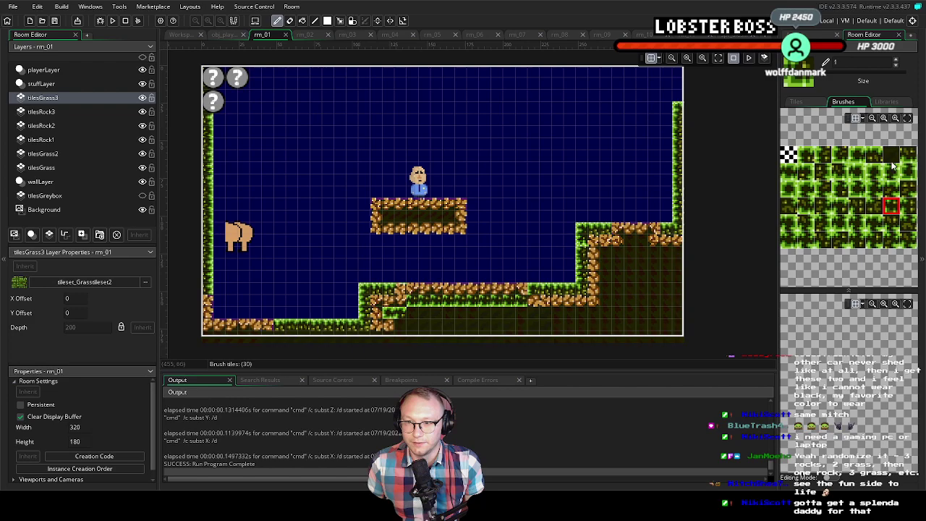
{"action": "left_click", "coordinate": [790, 154]}
{"action": "left_click", "coordinate": [431, 300]}
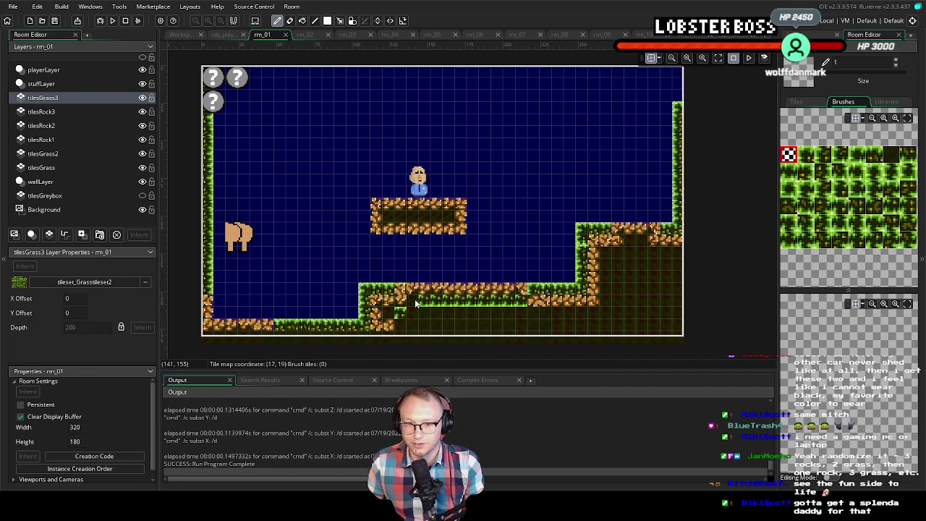
{"action": "left_click_drag", "start_coordinate": [418, 300], "coordinate": [464, 301]}
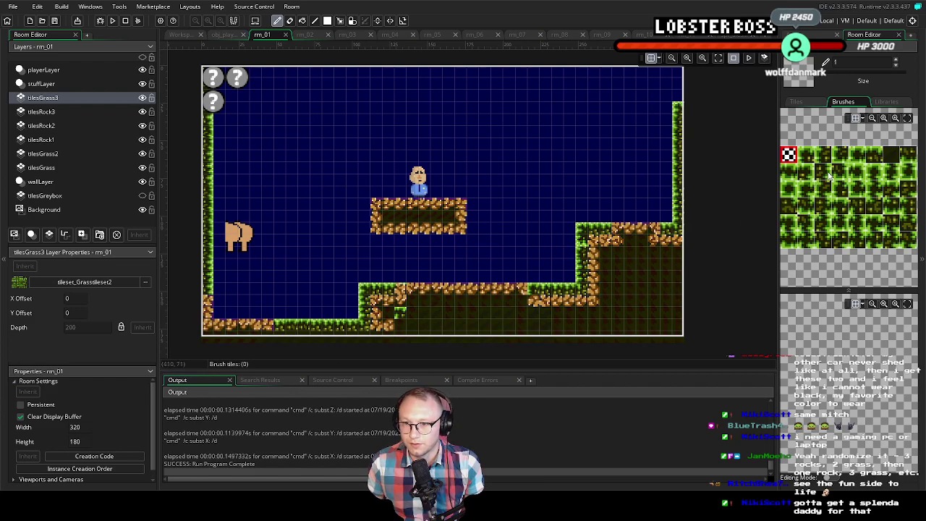
Paint a lower row of grass tile 25 beneath the middle rock floor and fill the row above it with grass tile 29
{"action": "left_click", "coordinate": [806, 207]}
{"action": "left_click_drag", "start_coordinate": [409, 312], "coordinate": [527, 319]}
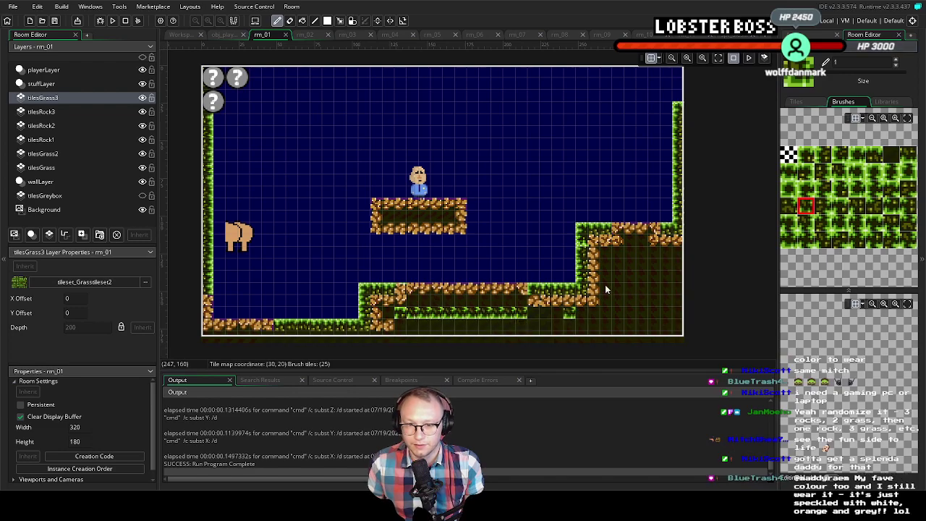
{"action": "left_click", "coordinate": [873, 207]}
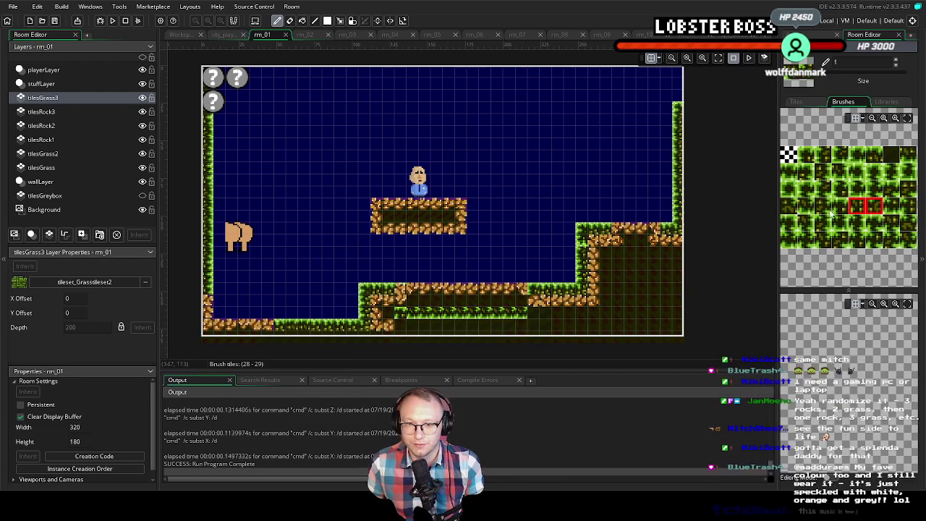
{"action": "left_click_drag", "start_coordinate": [408, 300], "coordinate": [521, 303]}
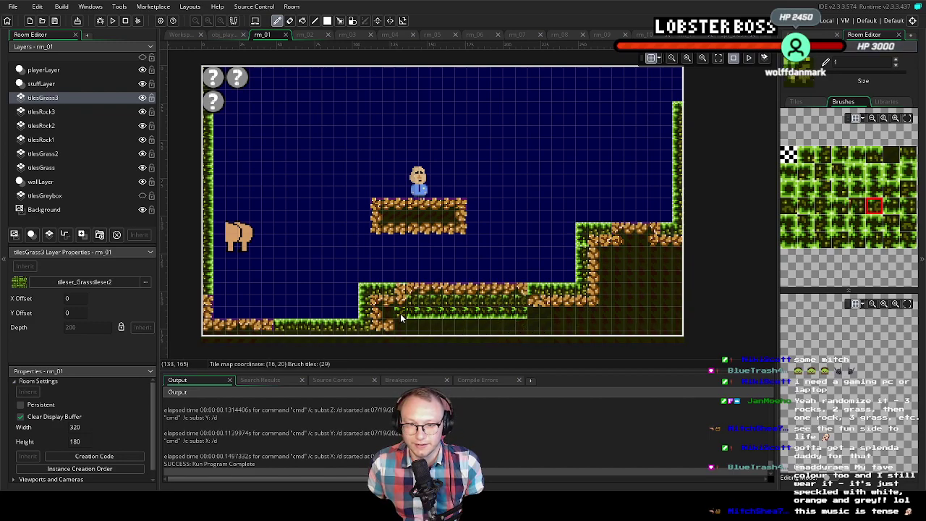
Extend the tile 29 grass at both ends and clear the lower grass row, keeping the row directly beneath the rocks
{"action": "scroll", "coordinate": [576, 295], "scroll_direction": "down", "scroll_amount": 1}
{"action": "scroll", "coordinate": [575, 295], "scroll_direction": "up", "scroll_amount": 1}
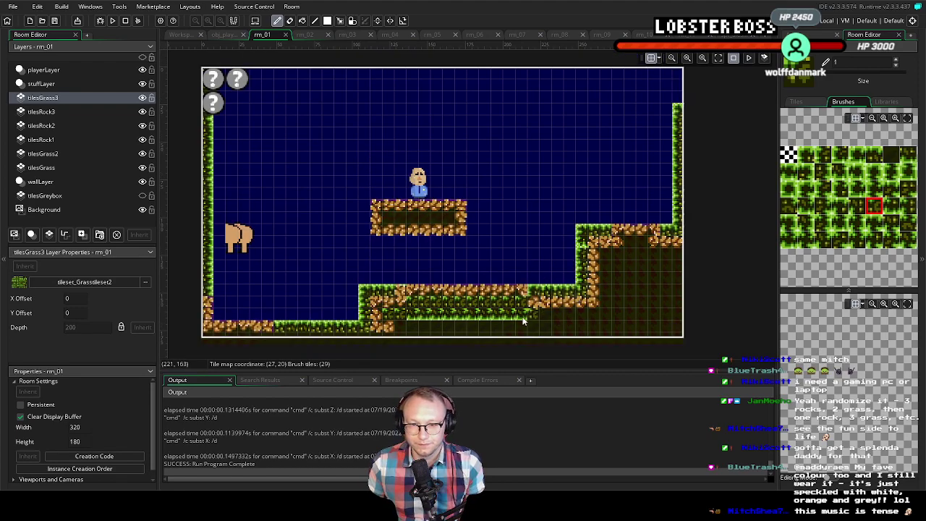
{"action": "left_click", "coordinate": [789, 155]}
{"action": "left_click_drag", "start_coordinate": [526, 318], "coordinate": [415, 318]}
{"action": "scroll", "coordinate": [635, 316], "scroll_direction": "down", "scroll_amount": 1}
{"action": "scroll", "coordinate": [635, 316], "scroll_direction": "up", "scroll_amount": 1}
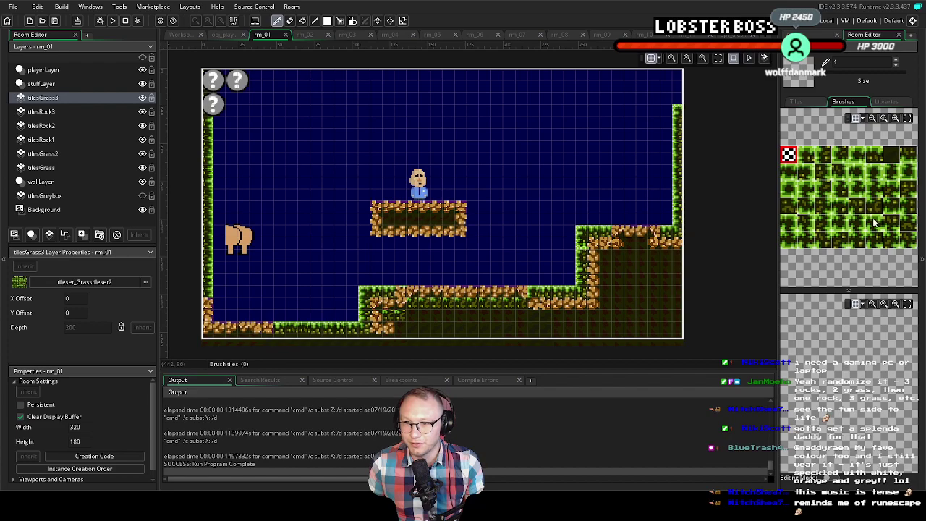
Paint a strip of grass tile 30 beneath the rock ledge at the foot of the right-hand step
{"action": "left_click", "coordinate": [891, 207]}
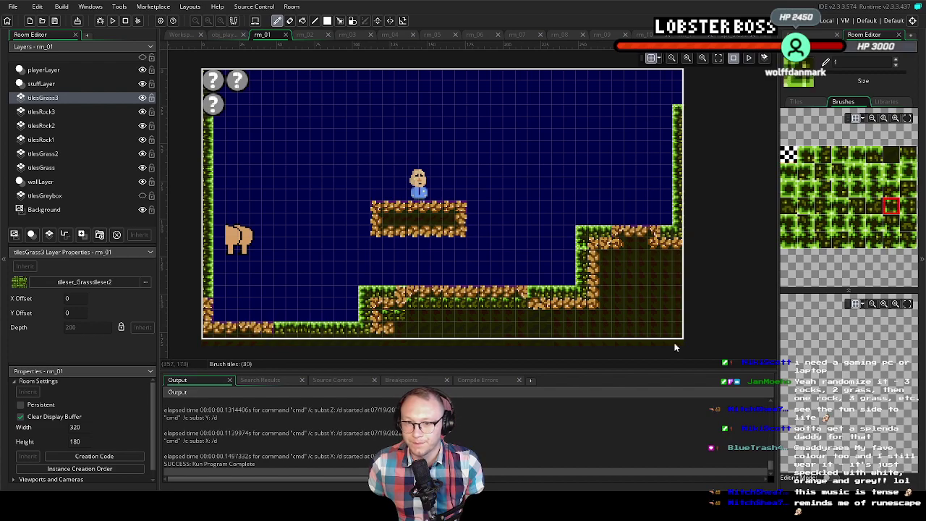
{"action": "mouse_move", "coordinate": [548, 317]}
{"action": "left_mouse_down"}
{"action": "mouse_move", "coordinate": [533, 316]}
{"action": "mouse_move", "coordinate": [595, 319]}
{"action": "left_mouse_up"}
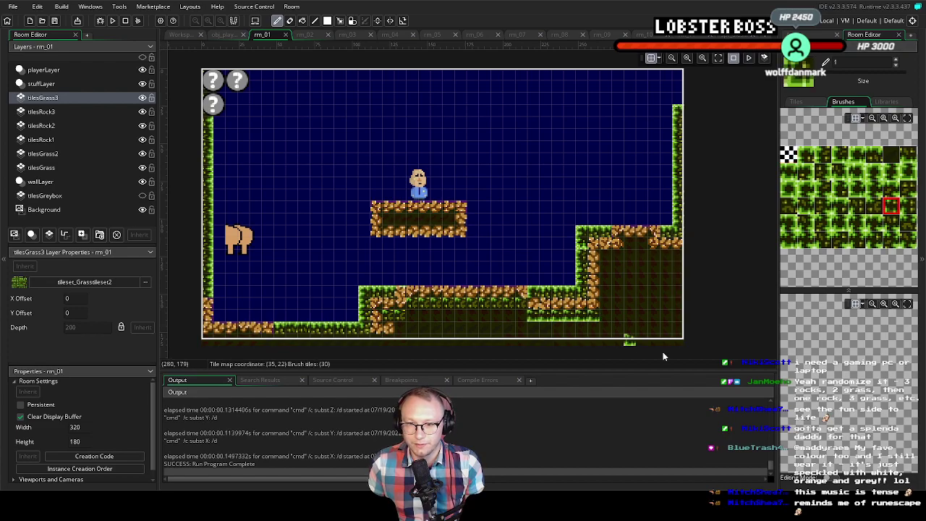
{"action": "scroll", "coordinate": [653, 293], "scroll_direction": "down", "scroll_amount": 2}
{"action": "scroll", "coordinate": [653, 291], "scroll_direction": "up", "scroll_amount": 2}
{"action": "scroll", "coordinate": [653, 291], "scroll_direction": "down", "scroll_amount": 2}
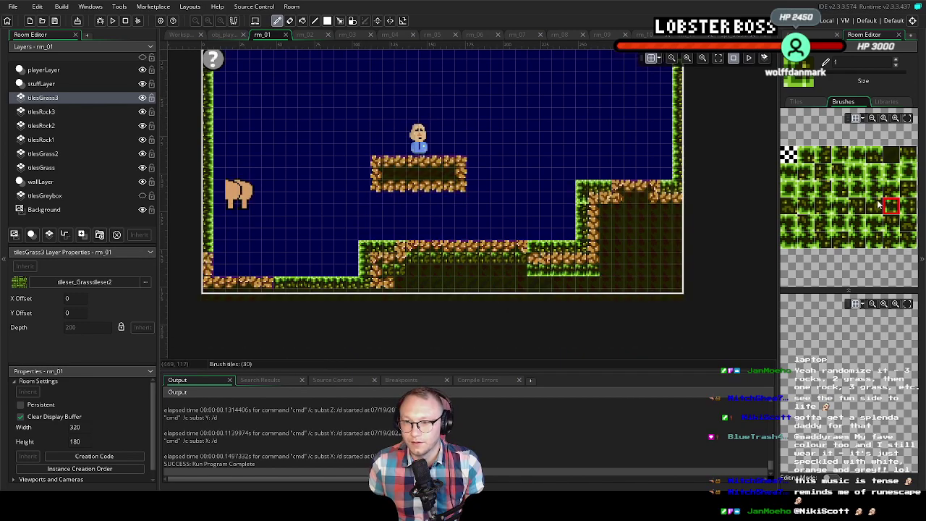
Replace both ends of the grass strip beneath the right-hand rock ledge with grass tile 29
{"action": "left_click", "coordinate": [807, 211]}
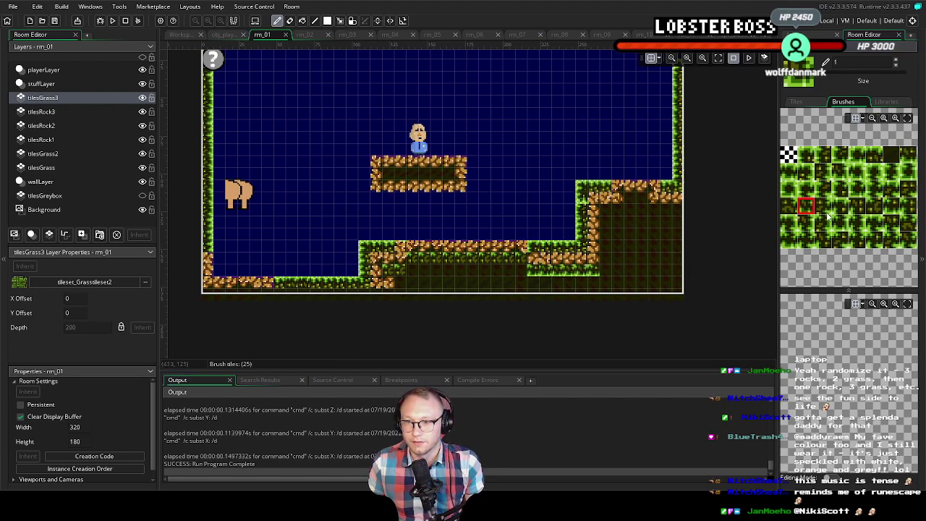
{"action": "left_click", "coordinate": [872, 208]}
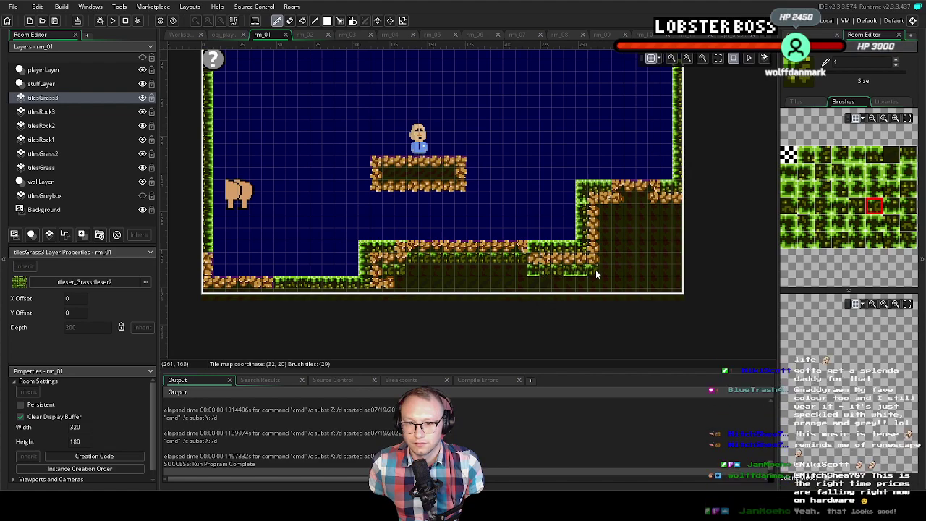
{"action": "scroll", "coordinate": [431, 273], "scroll_direction": "down", "scroll_amount": 3}
{"action": "scroll", "coordinate": [431, 273], "scroll_direction": "up", "scroll_amount": 3}
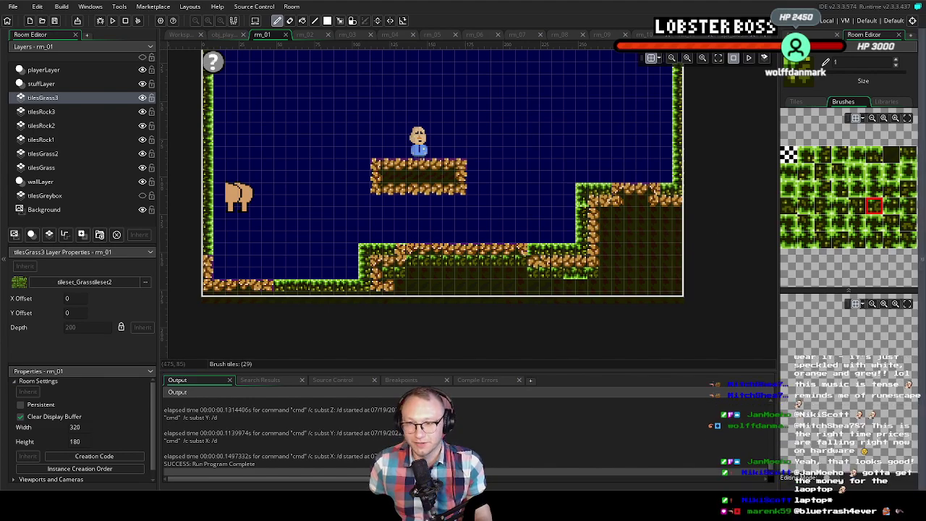
Look through the tile brushes of tilesRock3, tilesRock2 and tilesRock1, and return to tilesGrass3 with the empty tile selected
{"action": "left_click", "coordinate": [73, 114]}
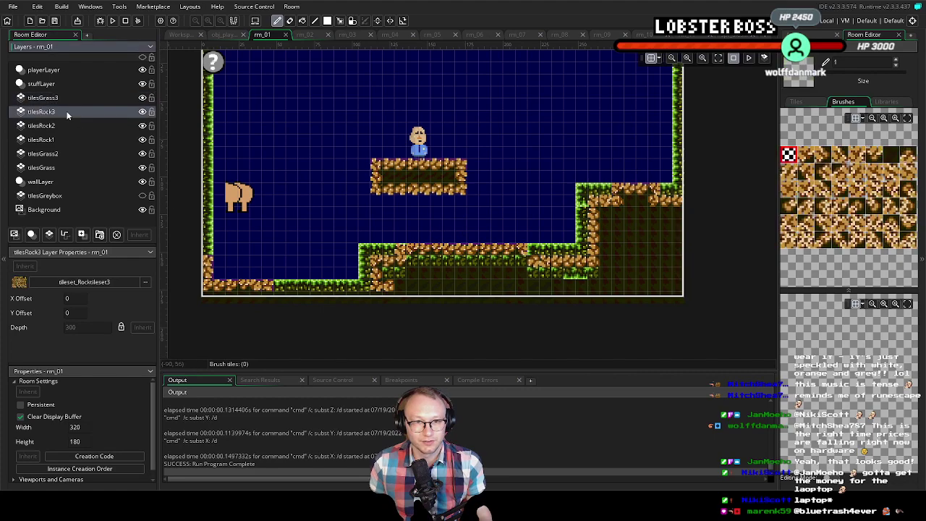
{"action": "left_click", "coordinate": [55, 129]}
{"action": "left_click", "coordinate": [55, 139]}
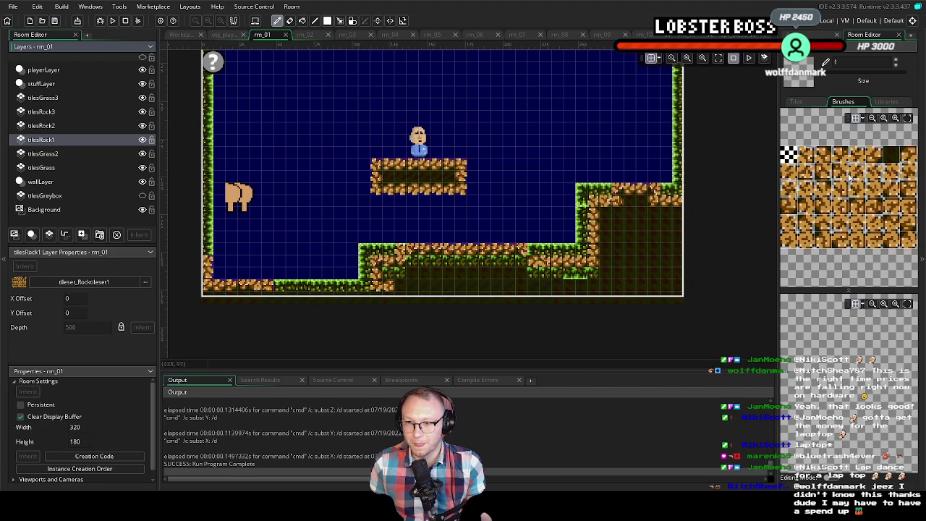
{"action": "left_click", "coordinate": [906, 155]}
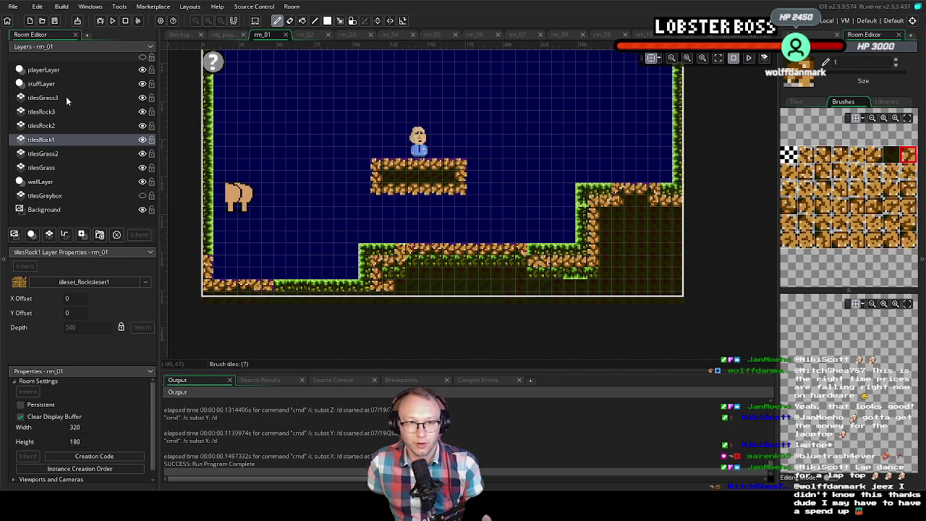
{"action": "left_click", "coordinate": [56, 112]}
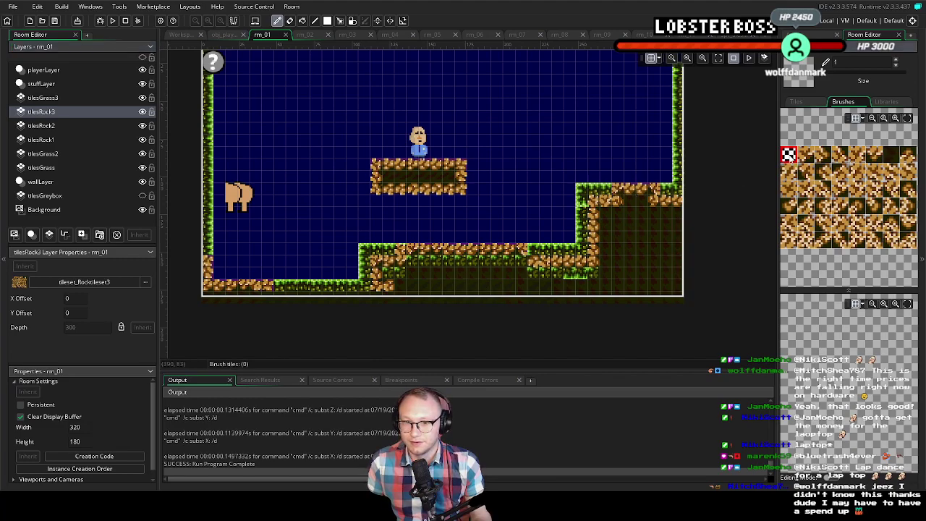
{"action": "left_click", "coordinate": [43, 98]}
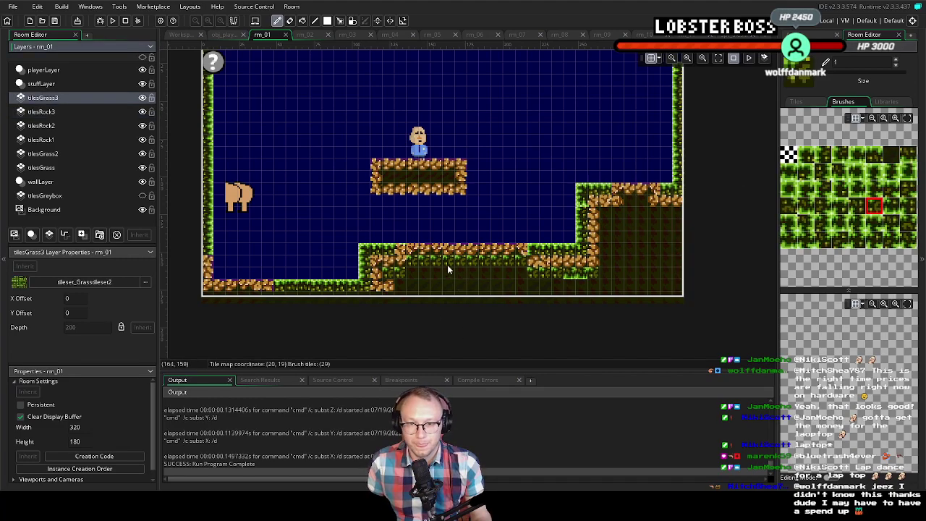
{"action": "left_click", "coordinate": [789, 158]}
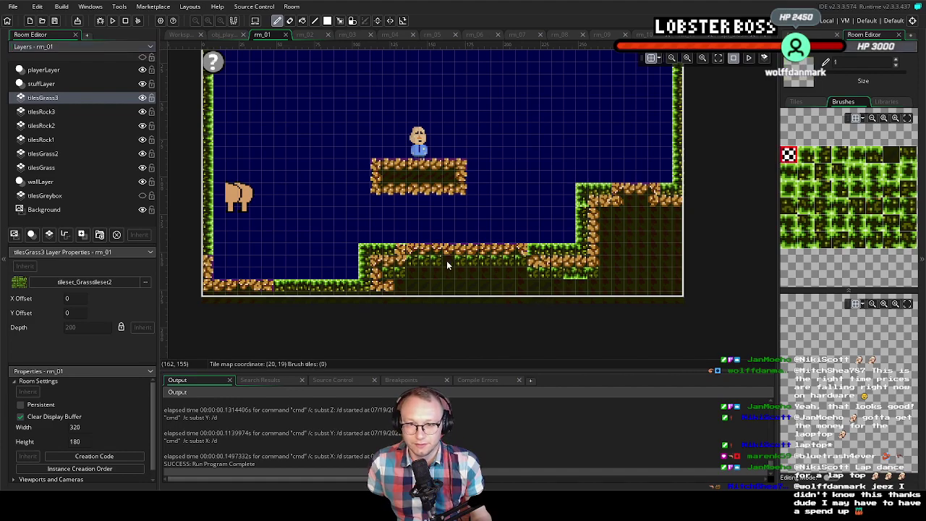
{"action": "scroll", "coordinate": [640, 280], "scroll_direction": "down", "scroll_amount": 2}
{"action": "scroll", "coordinate": [637, 277], "scroll_direction": "up", "scroll_amount": 2}
Run the game, move and jump the green character across rm_01 to examine the new grass tiles, and quit the game
{"action": "left_click", "coordinate": [114, 21]}
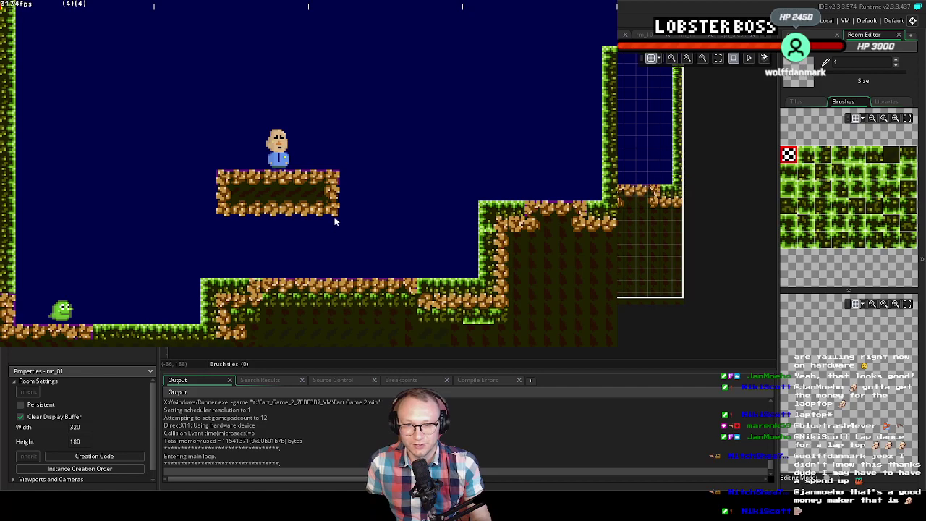
{"action": "key", "text": "Right"}
{"action": "key", "text": "space"}
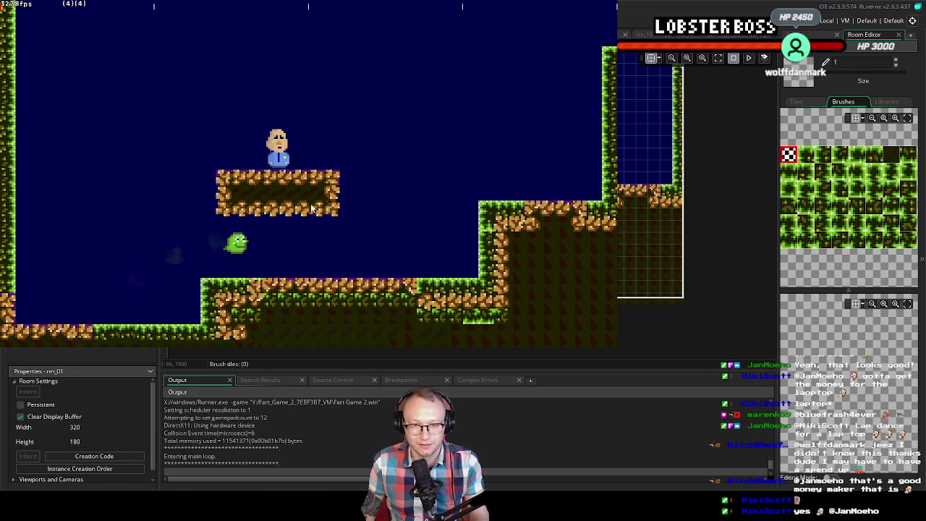
{"action": "key", "text": "space"}
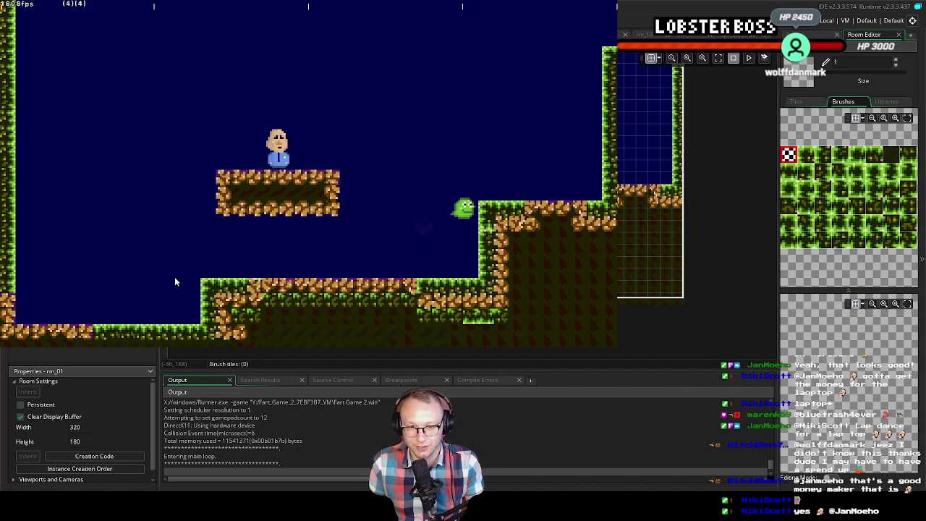
{"action": "key", "text": "Escape"}
{"action": "scroll", "coordinate": [436, 282], "scroll_direction": "up", "scroll_amount": 2}
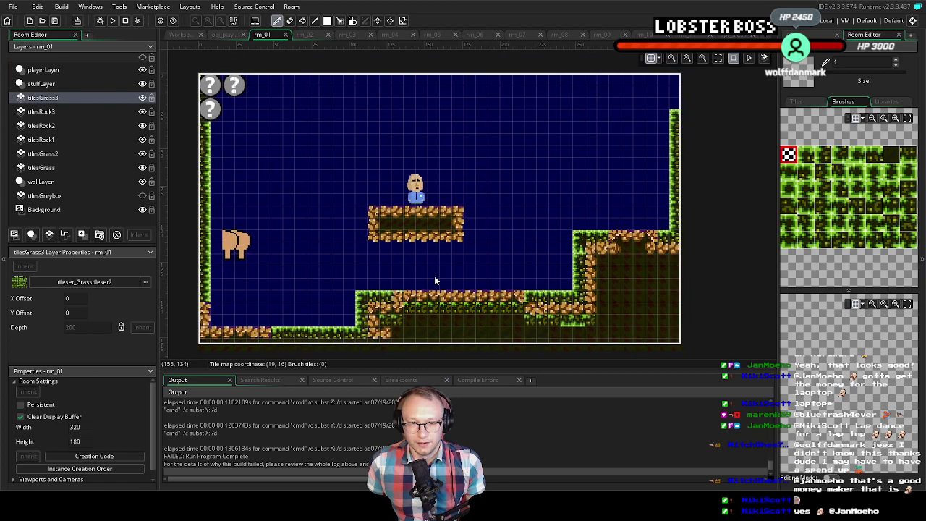
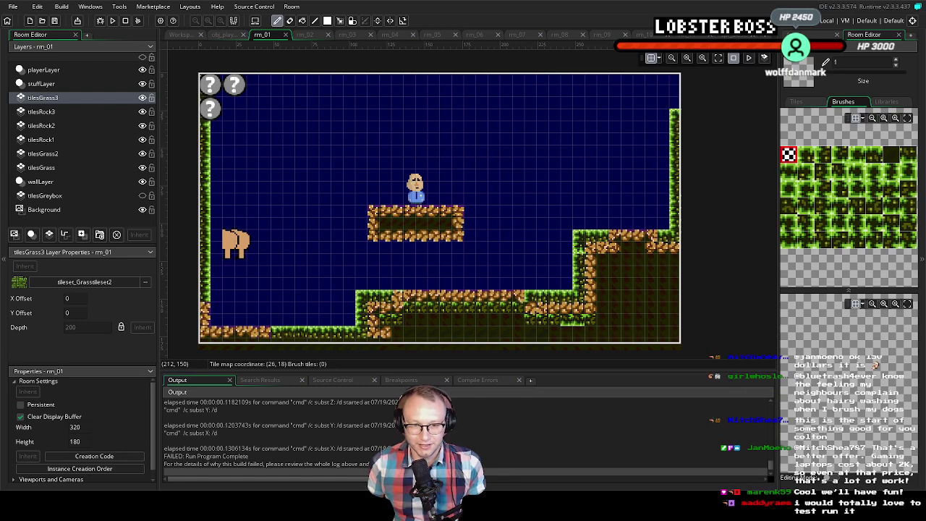
Switch to Aseprite, save the Rock base tile and Starting screen sprites, and return to Rock base tile
{"action": "key", "text": "alt+Tab"}
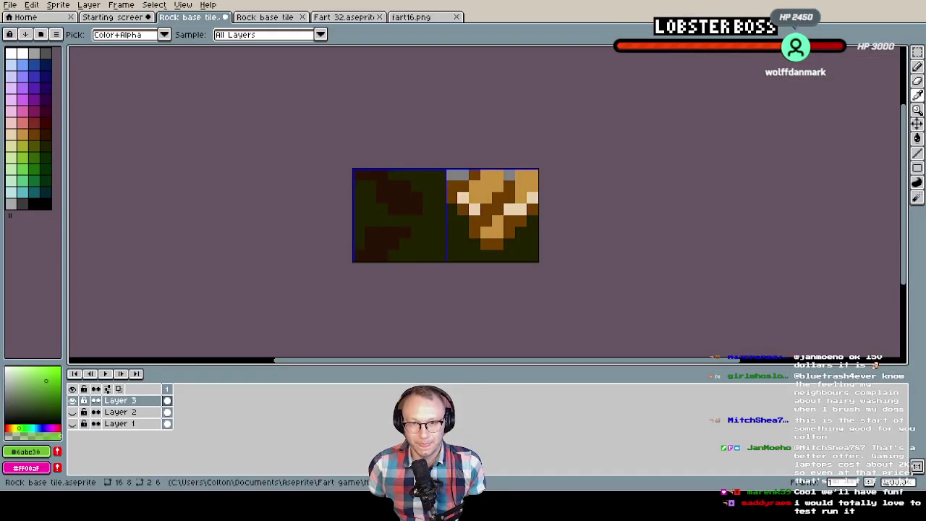
{"action": "key", "text": "g"}
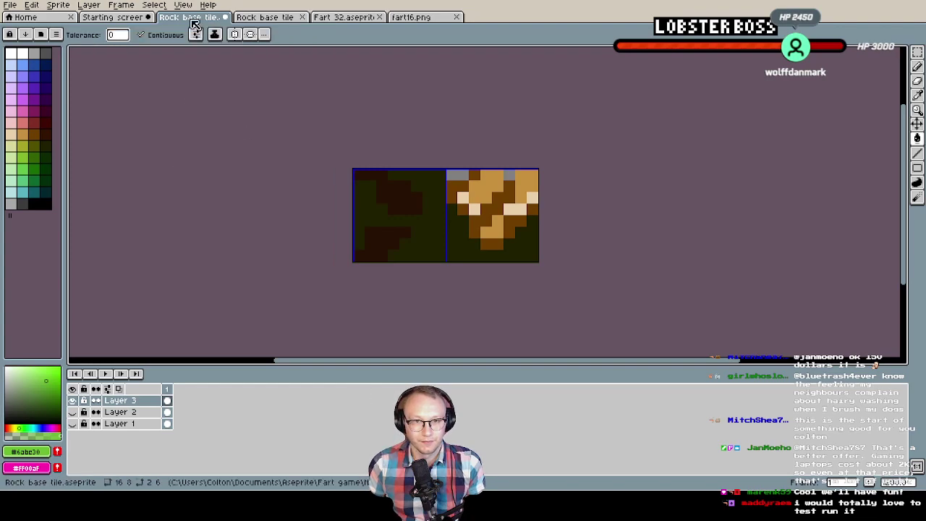
{"action": "left_click", "coordinate": [116, 17]}
{"action": "key", "text": "ctrl+s"}
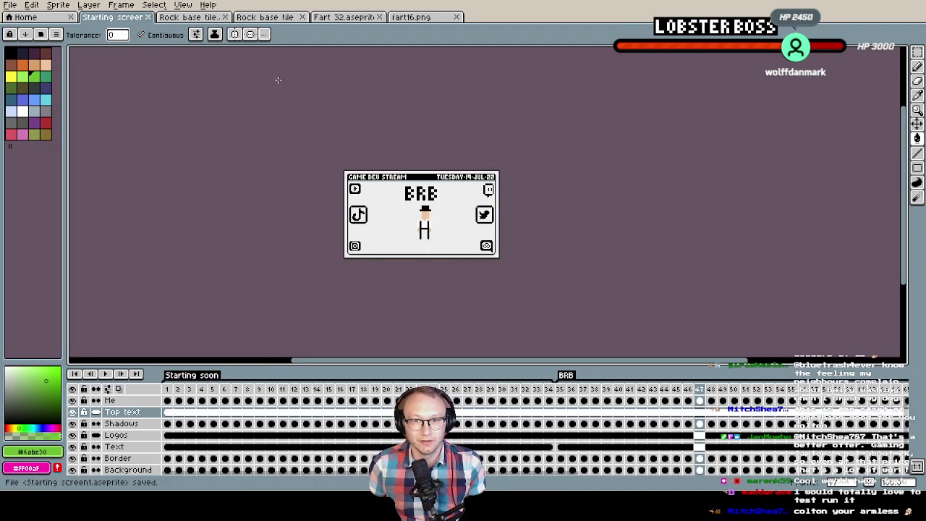
{"action": "left_click", "coordinate": [228, 17]}
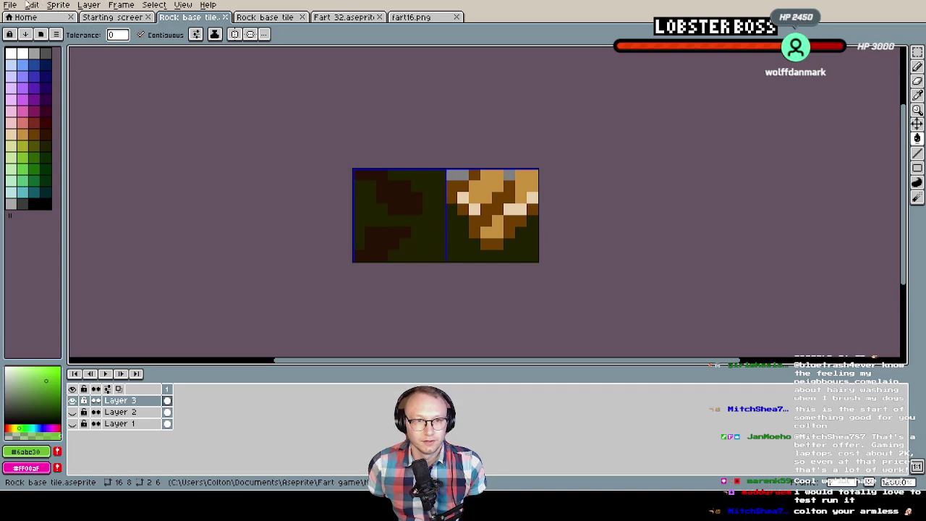
Create a new sprite 16 px wide and 8 px high with a transparent background
{"action": "left_click", "coordinate": [31, 5]}
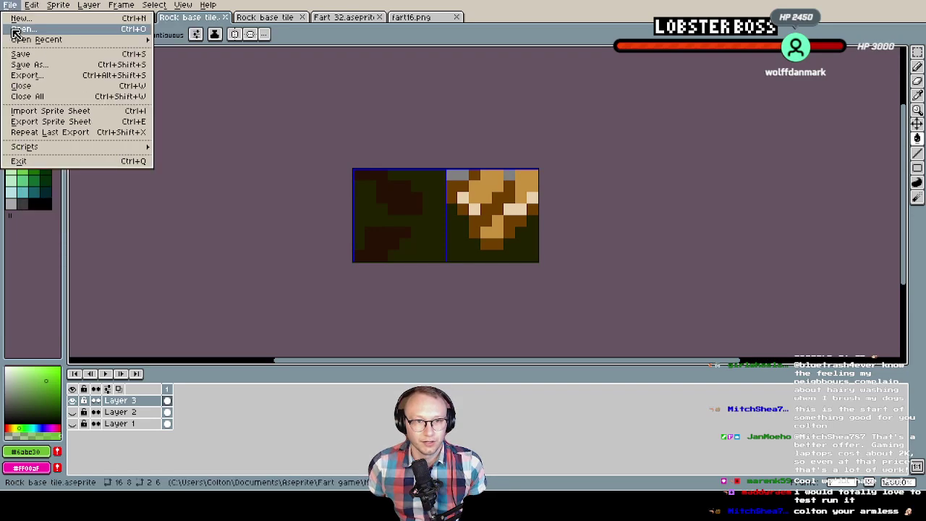
{"action": "left_click", "coordinate": [29, 18]}
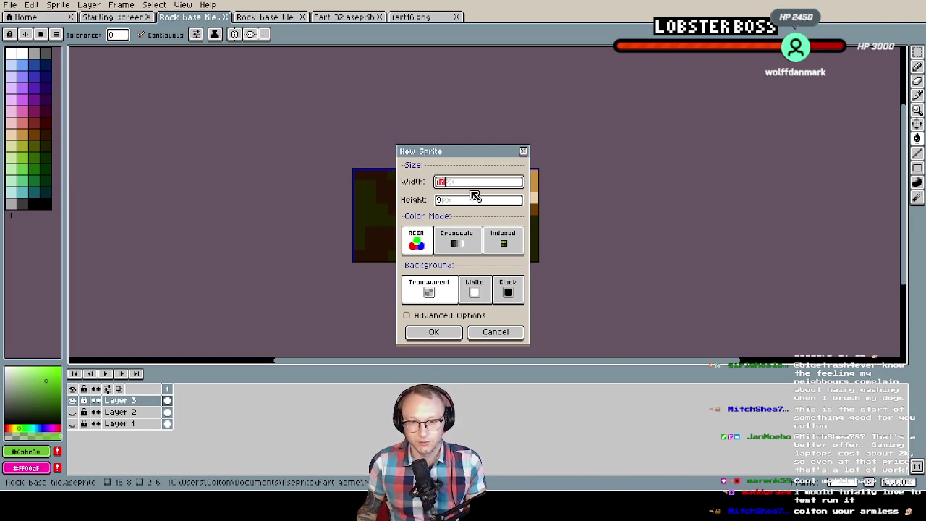
{"action": "type", "text": "16"}
{"action": "key", "text": "Tab"}
{"action": "type", "text": "8"}
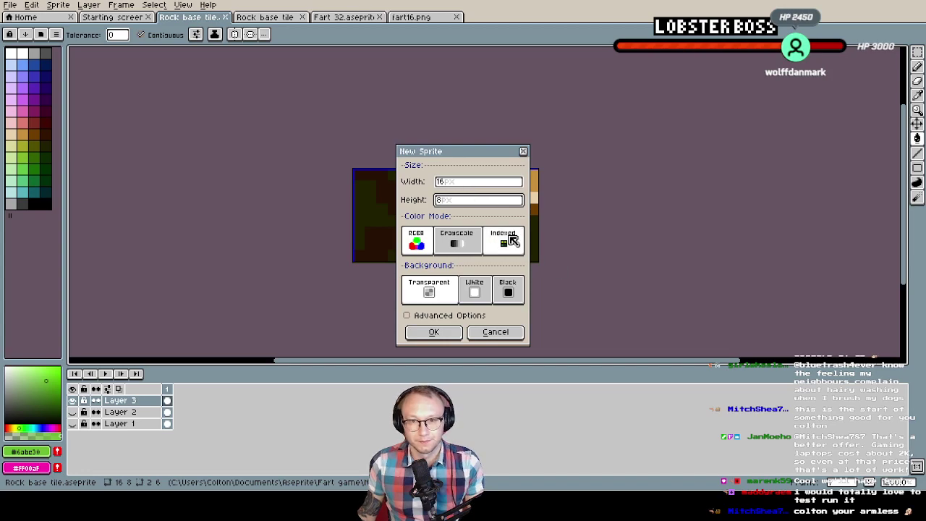
{"action": "left_click", "coordinate": [437, 332]}
Close the fart16.png and Fart 32.aseprite sprites
{"action": "left_click", "coordinate": [405, 14]}
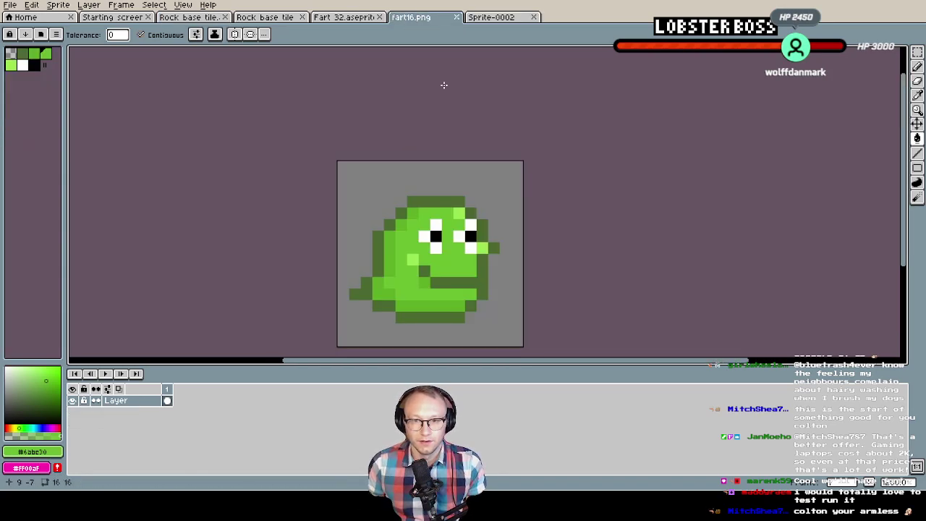
{"action": "left_click", "coordinate": [358, 19]}
{"action": "left_click", "coordinate": [445, 17]}
{"action": "left_click", "coordinate": [457, 16]}
{"action": "left_click", "coordinate": [377, 20]}
{"action": "left_click", "coordinate": [379, 19]}
Sample the dark background colour #1F2000 from the 16 px rock base tile and return to the new sprite
{"action": "left_click", "coordinate": [265, 17]}
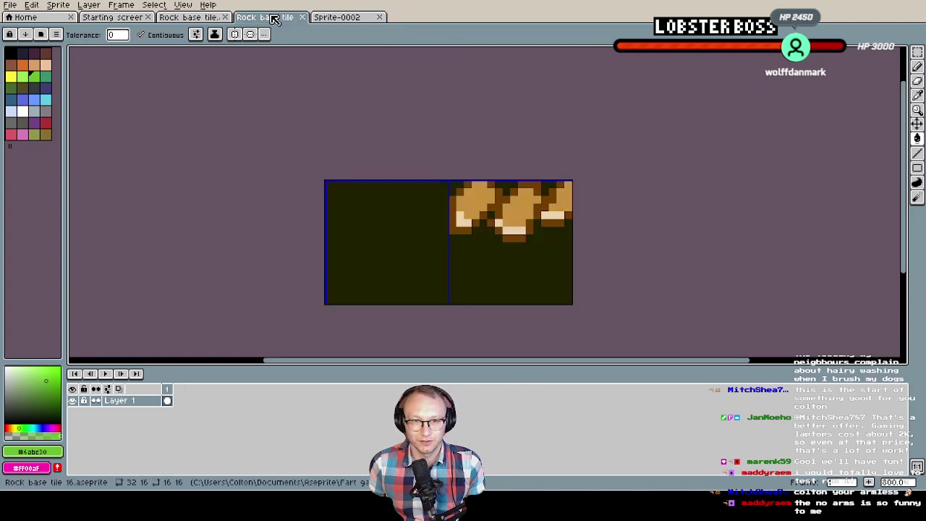
{"action": "left_click", "coordinate": [397, 194], "text": "alt"}
{"action": "left_click", "coordinate": [336, 17]}
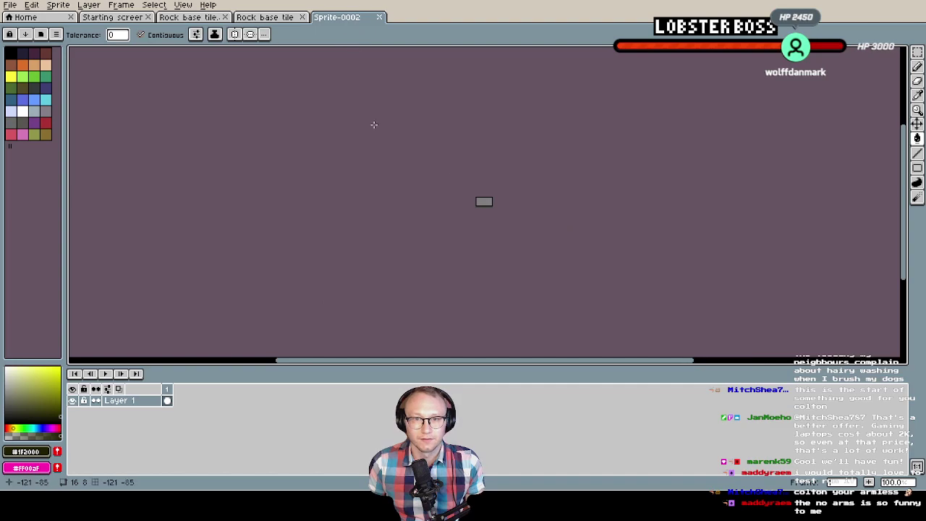
Set the new sprite's grid to 8 by 8 px
{"action": "scroll", "coordinate": [478, 217], "scroll_direction": "up", "scroll_amount": 5}
{"action": "scroll", "coordinate": [376, 190], "scroll_direction": "up", "scroll_amount": 3}
{"action": "left_click_drag", "start_coordinate": [477, 217], "coordinate": [444, 205]}
{"action": "left_click", "coordinate": [183, 5]}
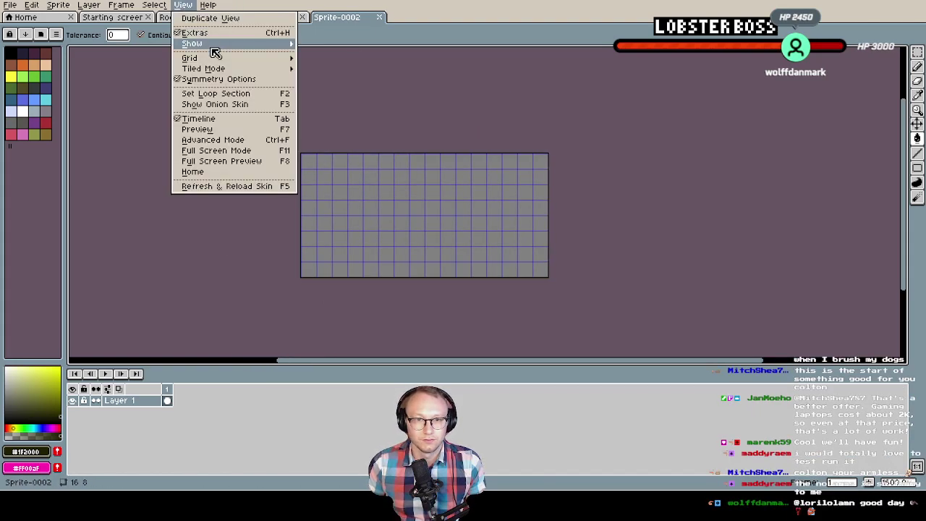
{"action": "left_click", "coordinate": [344, 60]}
{"action": "left_click", "coordinate": [427, 246]}
{"action": "type", "text": "8"}
{"action": "key", "text": "Tab"}
{"action": "type", "text": "8"}
{"action": "key", "text": "Return"}
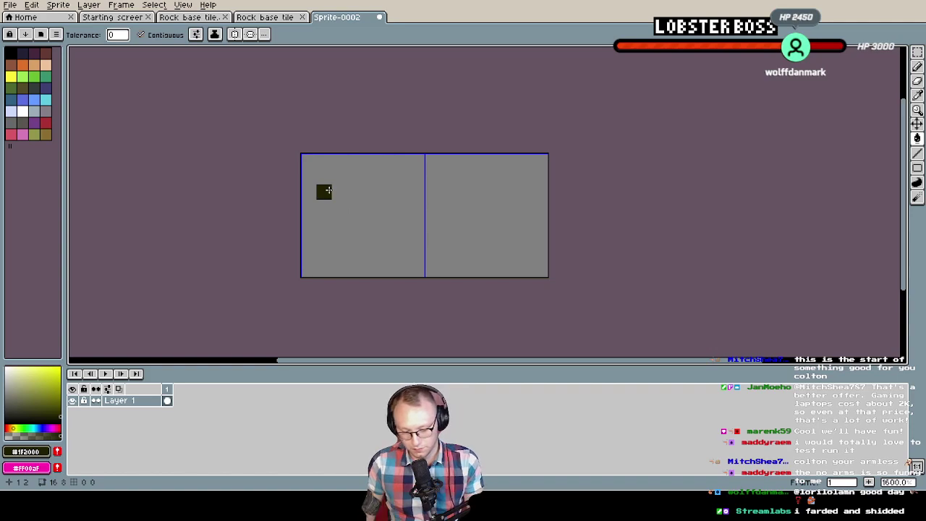
Select the left 8 by 8 px tile and fill it with the dark colour #1F2000
{"action": "key", "text": "m"}
{"action": "left_click_drag", "start_coordinate": [301, 153], "coordinate": [425, 277]}
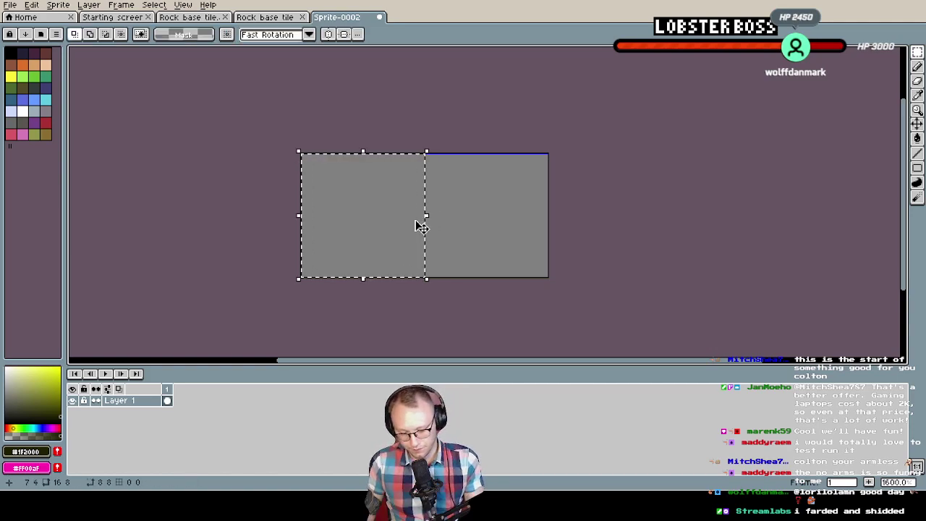
{"action": "key", "text": "g"}
{"action": "left_click", "coordinate": [374, 190]}
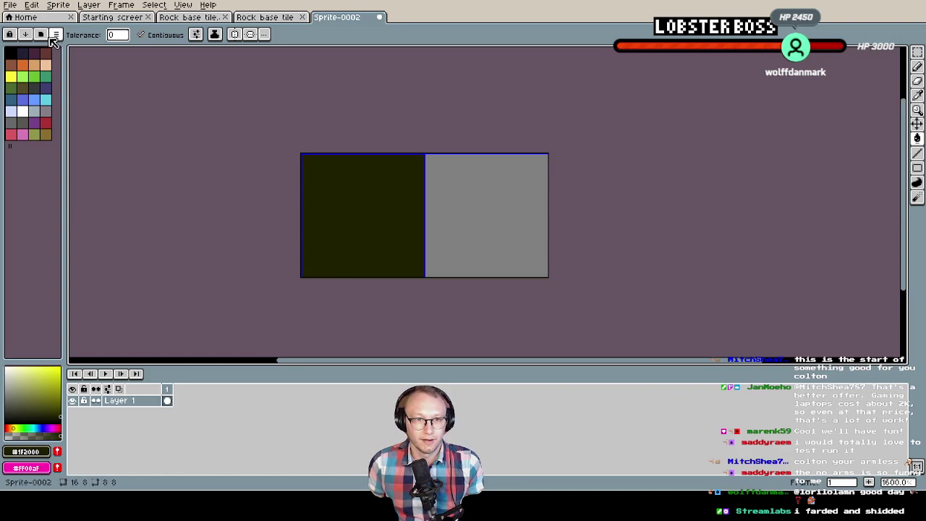
Load the NES NTSC palette preset for the new sprite
{"action": "left_click", "coordinate": [56, 34]}
{"action": "scroll", "coordinate": [161, 246], "scroll_direction": "down", "scroll_amount": 3}
{"action": "scroll", "coordinate": [161, 246], "scroll_direction": "down", "scroll_amount": 12}
{"action": "scroll", "coordinate": [155, 244], "scroll_direction": "down", "scroll_amount": 4}
{"action": "scroll", "coordinate": [155, 244], "scroll_direction": "down", "scroll_amount": 2}
{"action": "scroll", "coordinate": [155, 244], "scroll_direction": "down", "scroll_amount": 5}
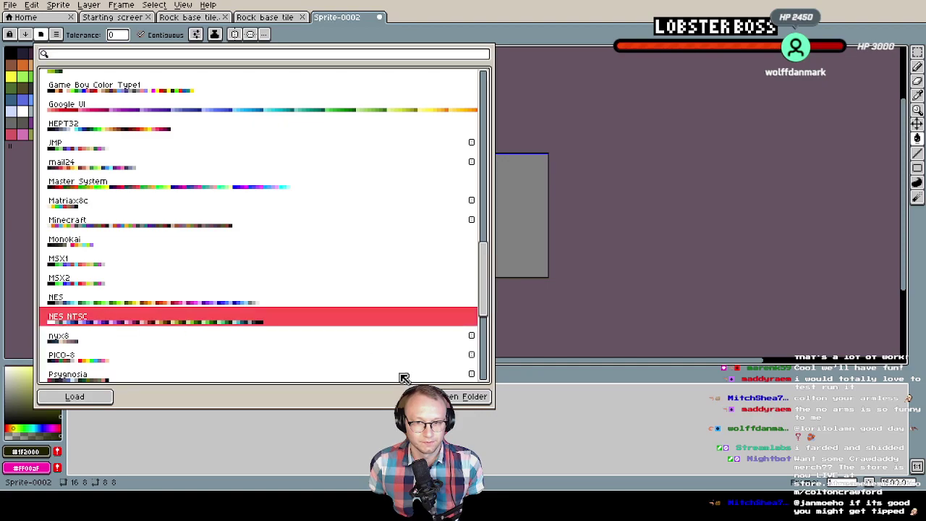
{"action": "left_click", "coordinate": [101, 397]}
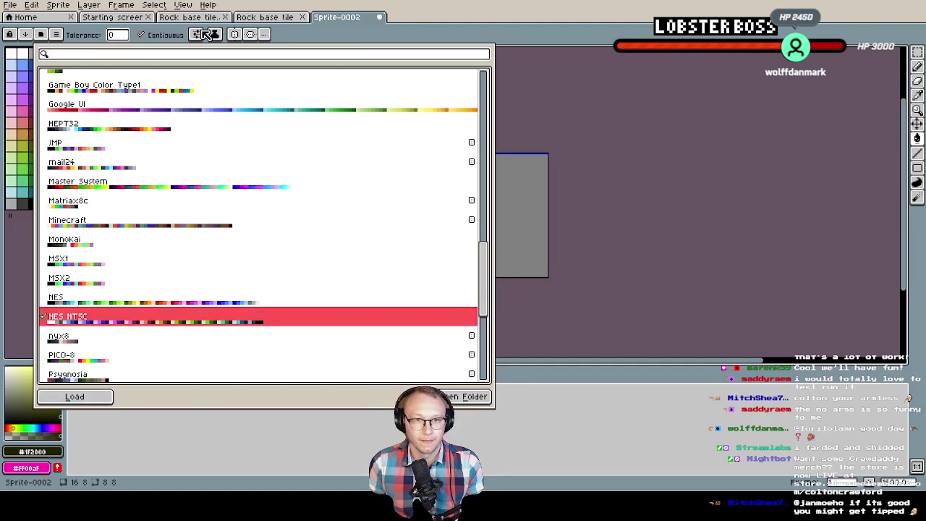
{"action": "left_click", "coordinate": [46, 39]}
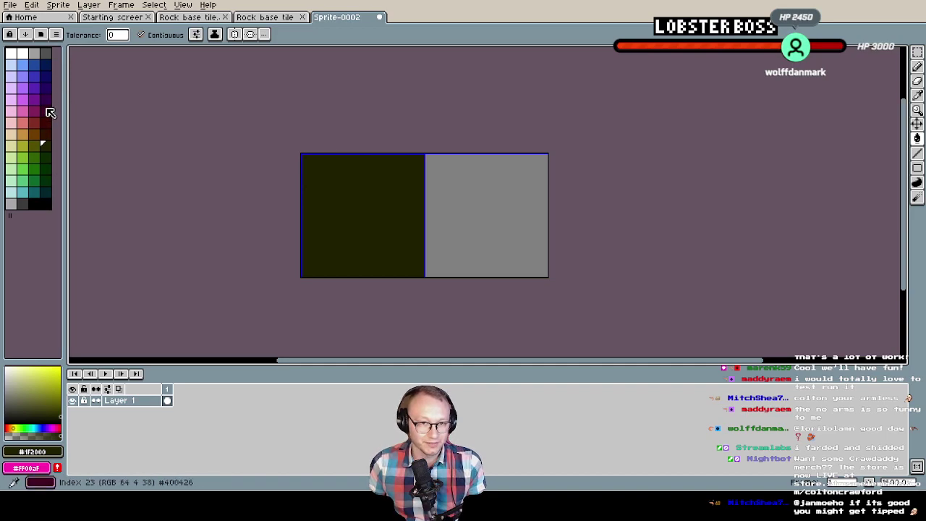
Draw staggered light grey bricks in the right tile: one 7 by 3 px above, with 1 px and 5 px wide pieces below
{"action": "left_click", "coordinate": [39, 56]}
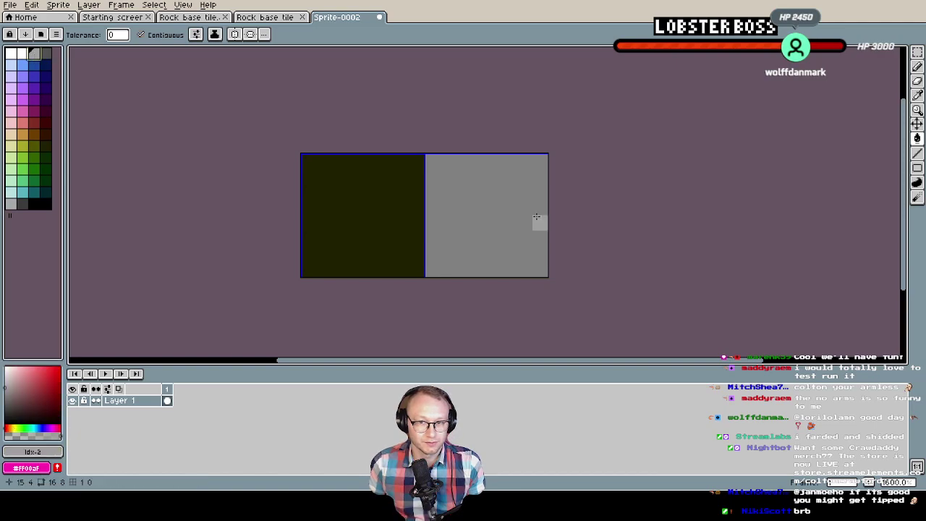
{"action": "scroll", "coordinate": [453, 168], "scroll_direction": "up", "scroll_amount": 1}
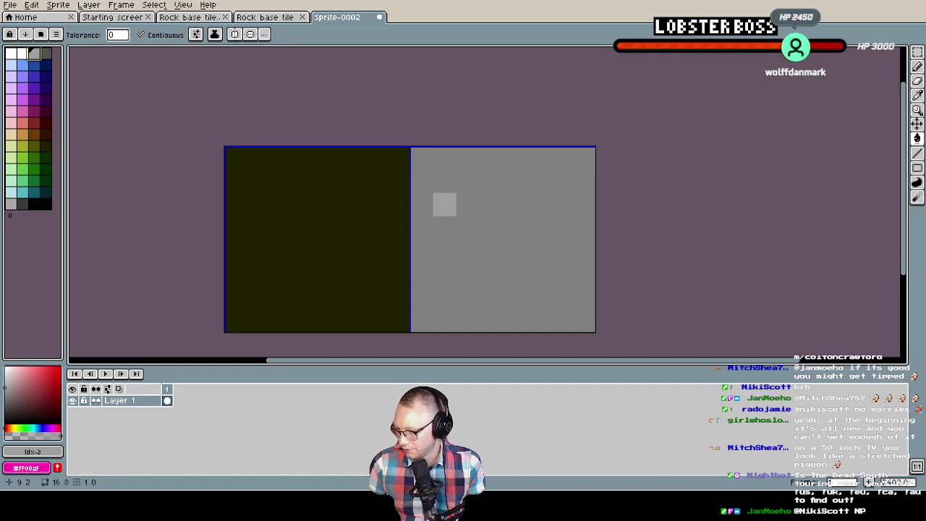
{"action": "left_click", "coordinate": [420, 186]}
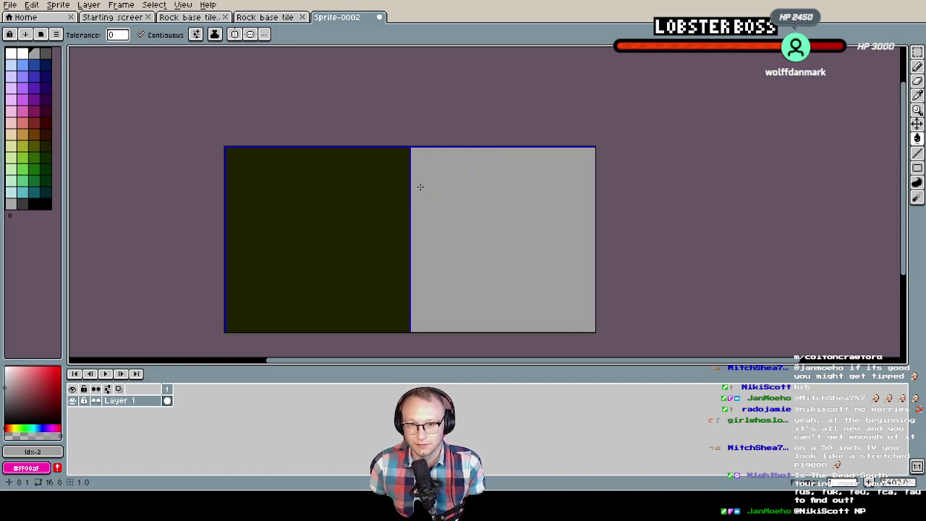
{"action": "key", "text": "ctrl+z"}
{"action": "key", "text": "b"}
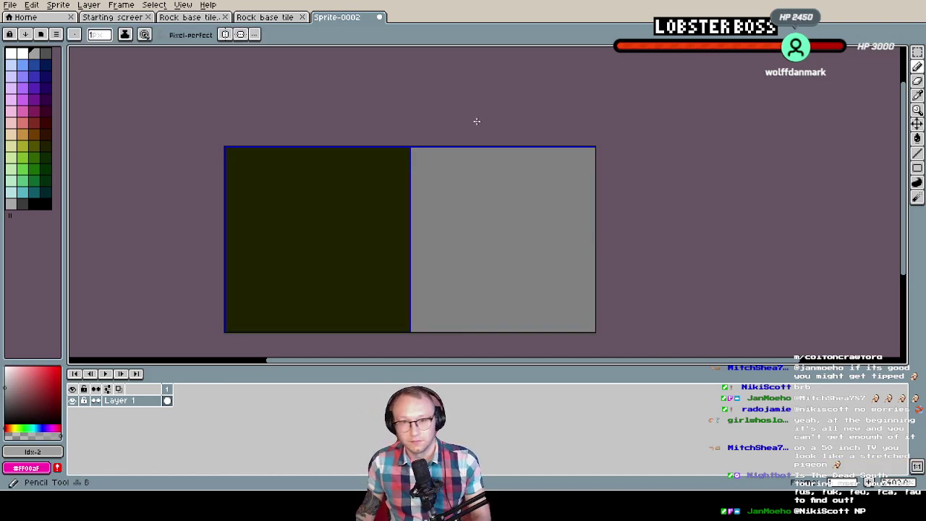
{"action": "mouse_move", "coordinate": [426, 161]}
{"action": "left_mouse_down"}
{"action": "mouse_move", "coordinate": [430, 196]}
{"action": "mouse_move", "coordinate": [538, 198]}
{"action": "mouse_move", "coordinate": [565, 197]}
{"action": "mouse_move", "coordinate": [562, 161]}
{"action": "mouse_move", "coordinate": [439, 163]}
{"action": "mouse_move", "coordinate": [486, 185]}
{"action": "mouse_move", "coordinate": [534, 184]}
{"action": "left_mouse_up"}
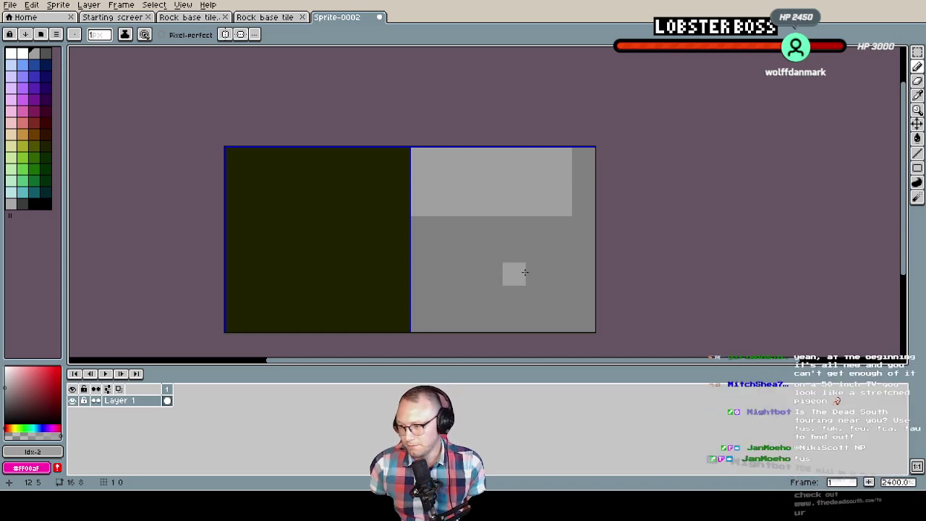
{"action": "left_click_drag", "start_coordinate": [424, 250], "coordinate": [423, 297]}
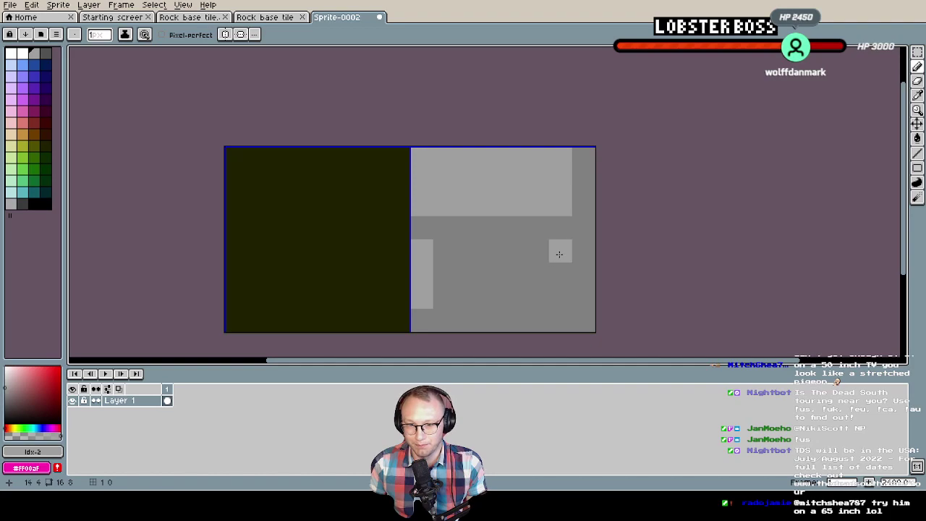
{"action": "mouse_move", "coordinate": [512, 251]}
{"action": "left_mouse_down"}
{"action": "mouse_move", "coordinate": [577, 253]}
{"action": "mouse_move", "coordinate": [584, 288]}
{"action": "mouse_move", "coordinate": [568, 298]}
{"action": "mouse_move", "coordinate": [507, 294]}
{"action": "mouse_move", "coordinate": [503, 260]}
{"action": "mouse_move", "coordinate": [482, 258]}
{"action": "mouse_move", "coordinate": [471, 259]}
{"action": "mouse_move", "coordinate": [474, 286]}
{"action": "mouse_move", "coordinate": [501, 287]}
{"action": "mouse_move", "coordinate": [521, 268]}
{"action": "mouse_move", "coordinate": [535, 275]}
{"action": "mouse_move", "coordinate": [488, 276]}
{"action": "mouse_move", "coordinate": [468, 295]}
{"action": "left_mouse_up"}
{"action": "key", "text": "e"}
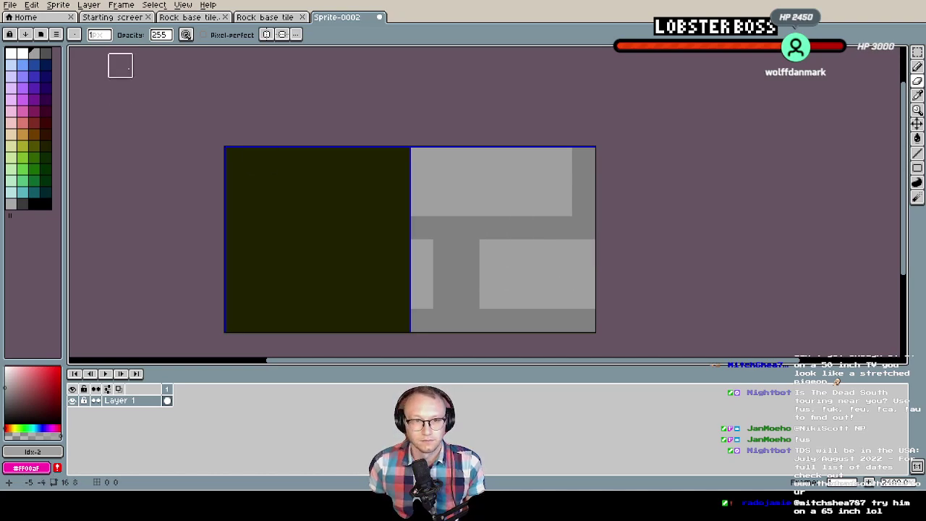
Pencil white highlights along the top edges of the grey bricks, leaving a one-pixel gap in the upper one
{"action": "left_click", "coordinate": [22, 53]}
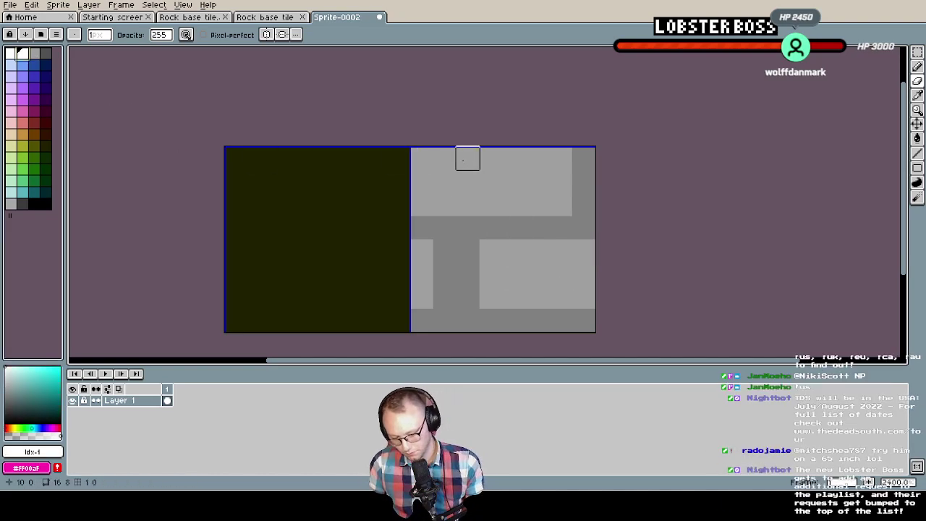
{"action": "key", "text": "b"}
{"action": "left_click_drag", "start_coordinate": [421, 159], "coordinate": [469, 158]}
{"action": "left_click_drag", "start_coordinate": [514, 159], "coordinate": [557, 159]}
{"action": "left_click_drag", "start_coordinate": [490, 250], "coordinate": [560, 246]}
{"action": "left_click", "coordinate": [422, 251]}
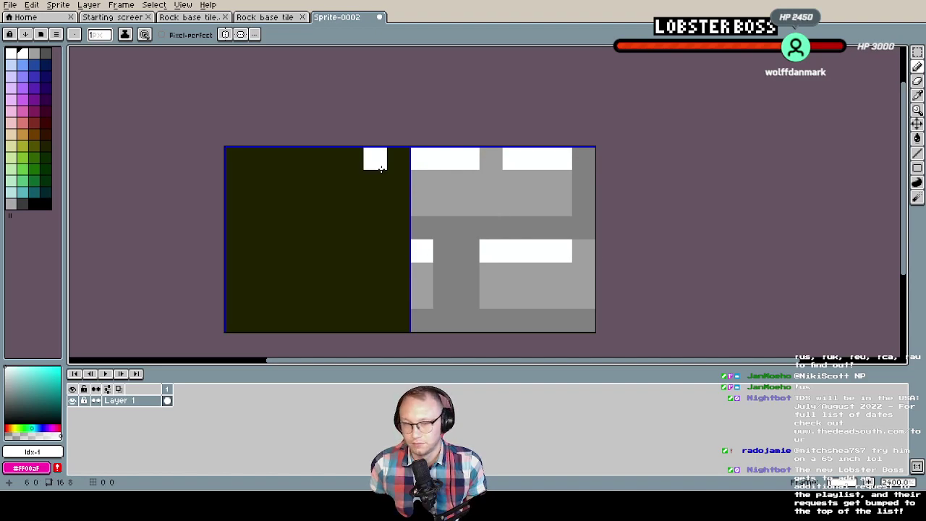
Pencil dark grey shadow pixels along the bottom edges of the upper and lower bricks
{"action": "left_click", "coordinate": [46, 53]}
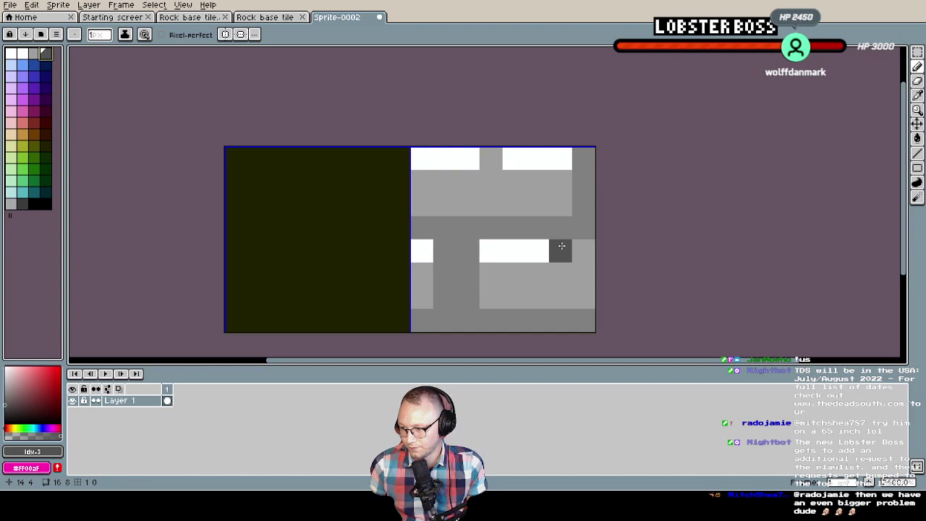
{"action": "left_click", "coordinate": [491, 298]}
{"action": "left_click", "coordinate": [422, 297]}
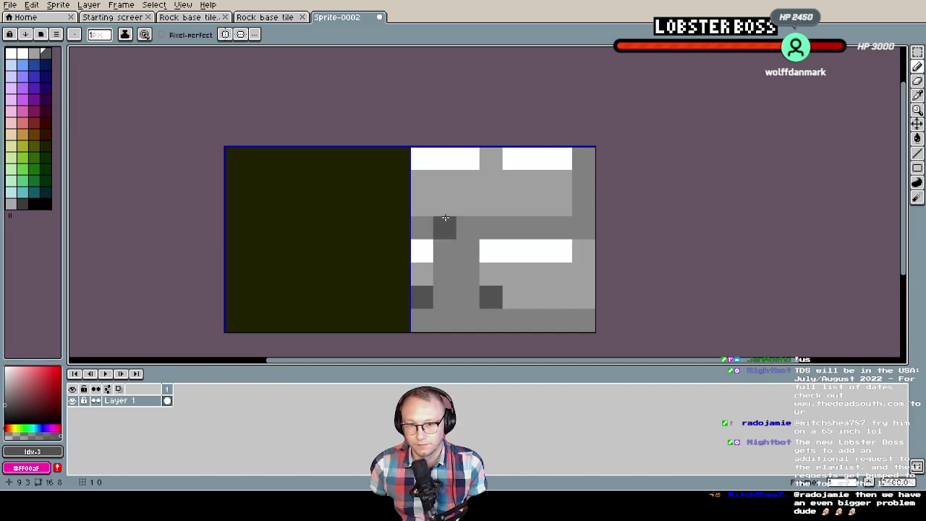
{"action": "mouse_move", "coordinate": [423, 207]}
{"action": "left_mouse_down"}
{"action": "mouse_move", "coordinate": [540, 214]}
{"action": "mouse_move", "coordinate": [450, 209]}
{"action": "left_mouse_up"}
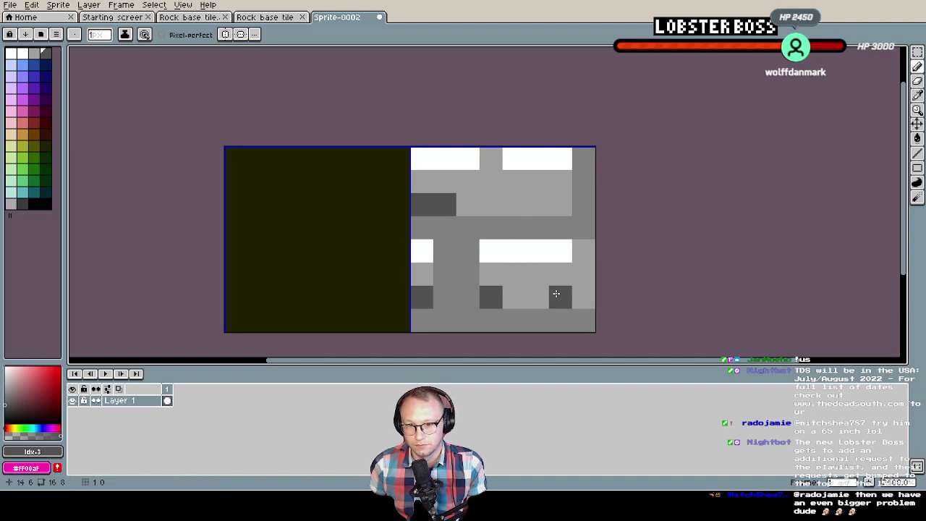
{"action": "left_click_drag", "start_coordinate": [558, 296], "coordinate": [579, 294]}
Fill the transparent gaps between the bricks with the dark colour #1F2000 sampled from the left tile
{"action": "scroll", "coordinate": [545, 252], "scroll_direction": "down", "scroll_amount": 6}
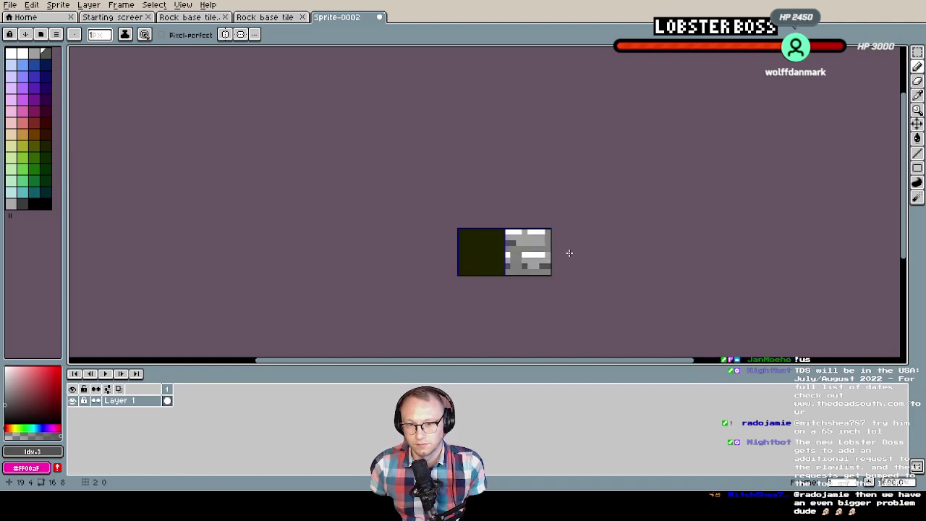
{"action": "scroll", "coordinate": [562, 250], "scroll_direction": "up", "scroll_amount": 5}
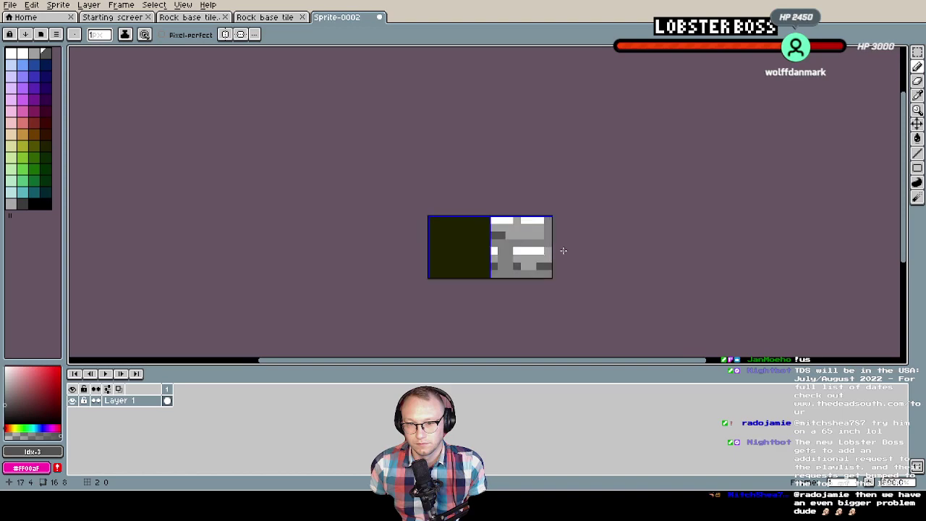
{"action": "scroll", "coordinate": [563, 251], "scroll_direction": "up", "scroll_amount": 1}
{"action": "scroll", "coordinate": [490, 230], "scroll_direction": "down", "scroll_amount": 1}
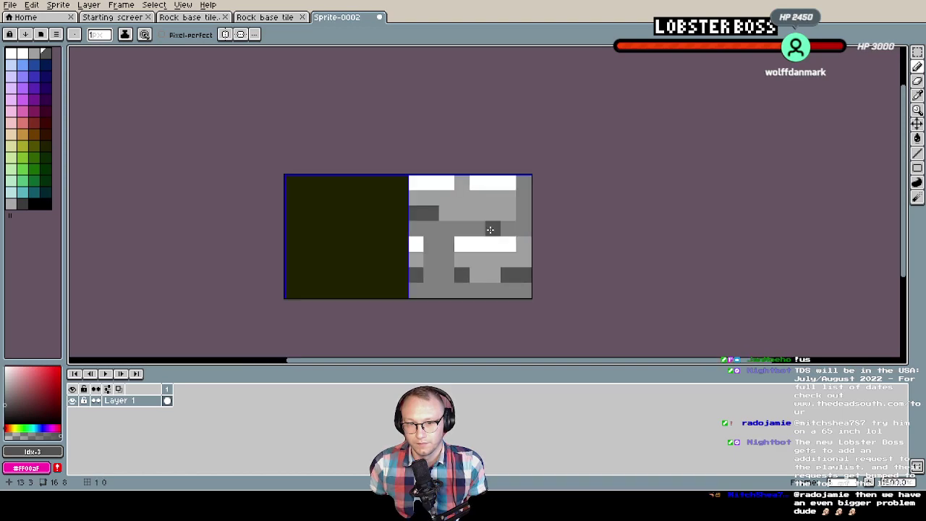
{"action": "left_click", "coordinate": [350, 228], "text": "alt"}
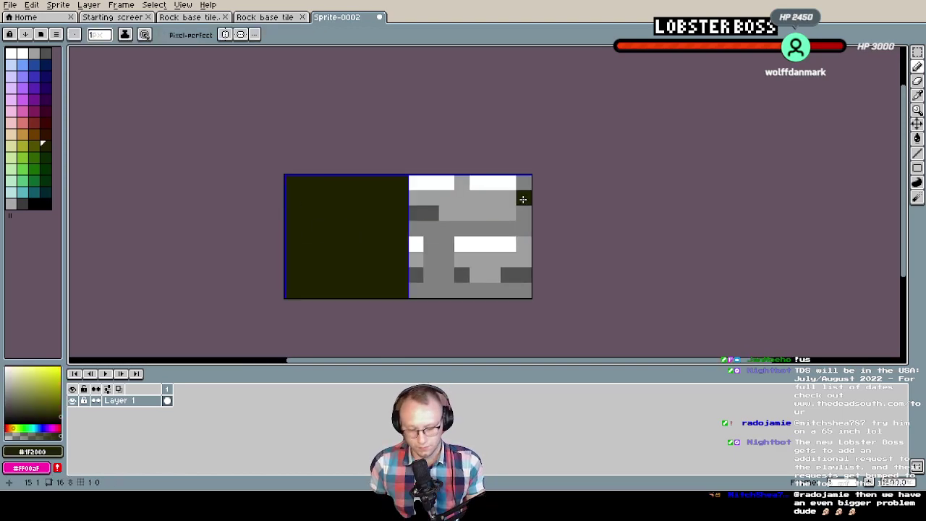
{"action": "key", "text": "g"}
{"action": "left_click", "coordinate": [521, 210]}
{"action": "scroll", "coordinate": [533, 267], "scroll_direction": "down", "scroll_amount": 4}
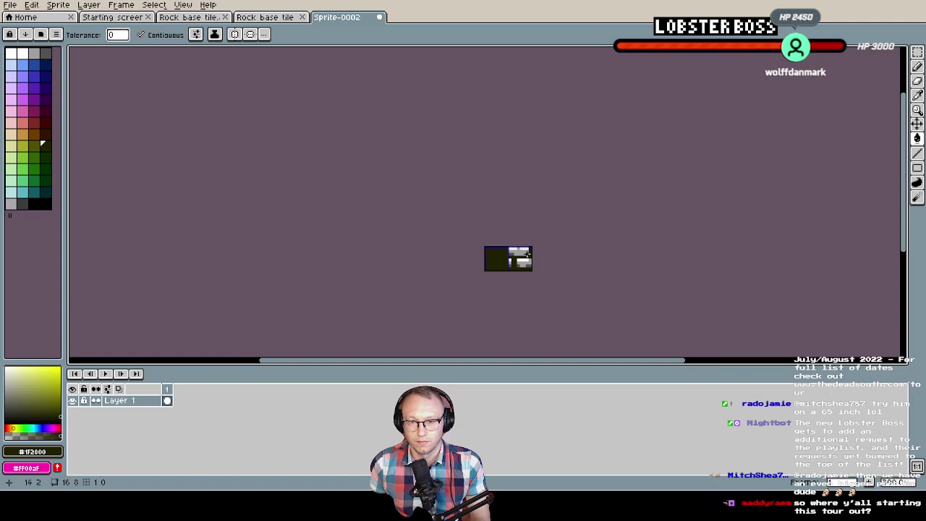
Try to export the brick sprite under the output file name "Brick base tile"
{"action": "scroll", "coordinate": [537, 256], "scroll_direction": "up", "scroll_amount": 1}
{"action": "scroll", "coordinate": [537, 255], "scroll_direction": "up", "scroll_amount": 4}
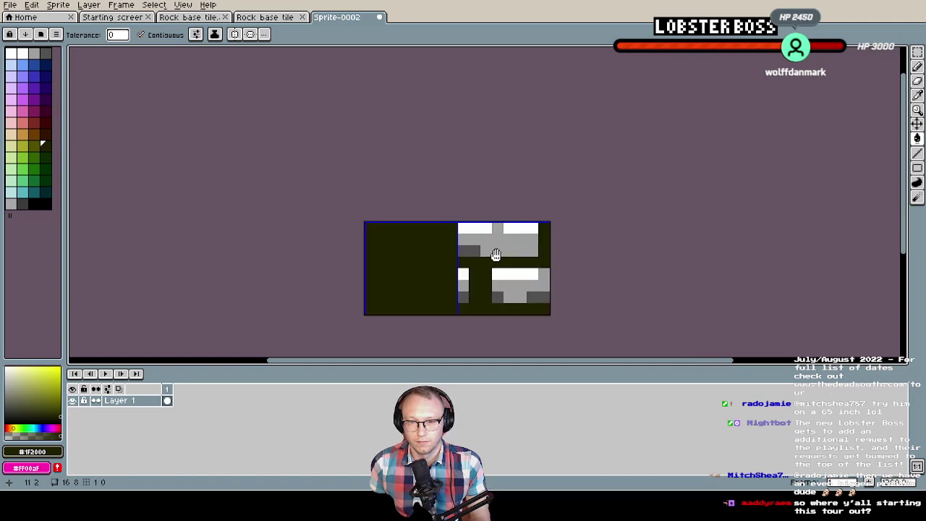
{"action": "scroll", "coordinate": [521, 251], "scroll_direction": "down", "scroll_amount": 2}
{"action": "scroll", "coordinate": [500, 231], "scroll_direction": "up", "scroll_amount": 1}
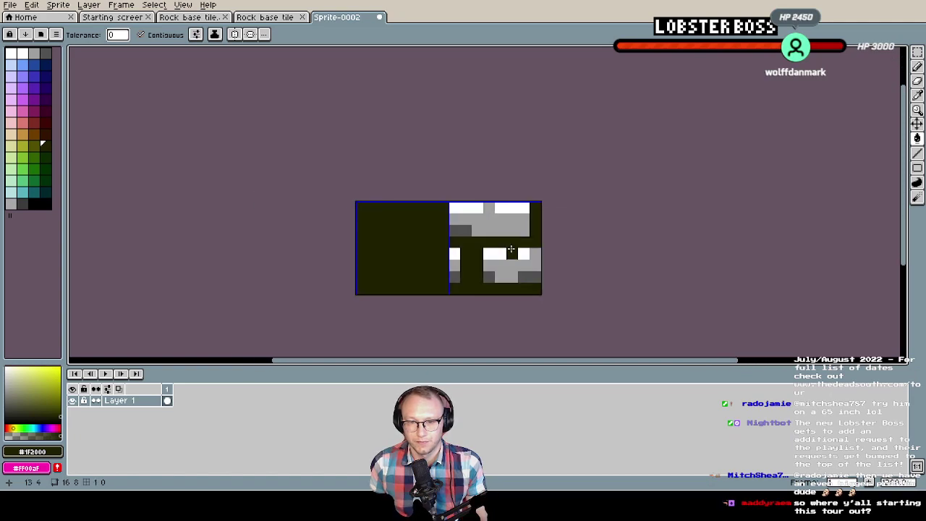
{"action": "left_click", "coordinate": [10, 5]}
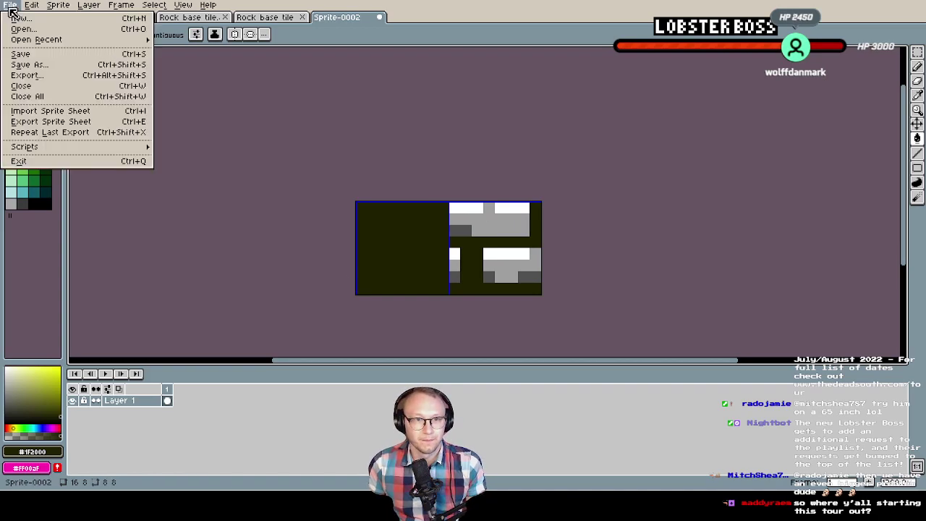
{"action": "left_click", "coordinate": [27, 75]}
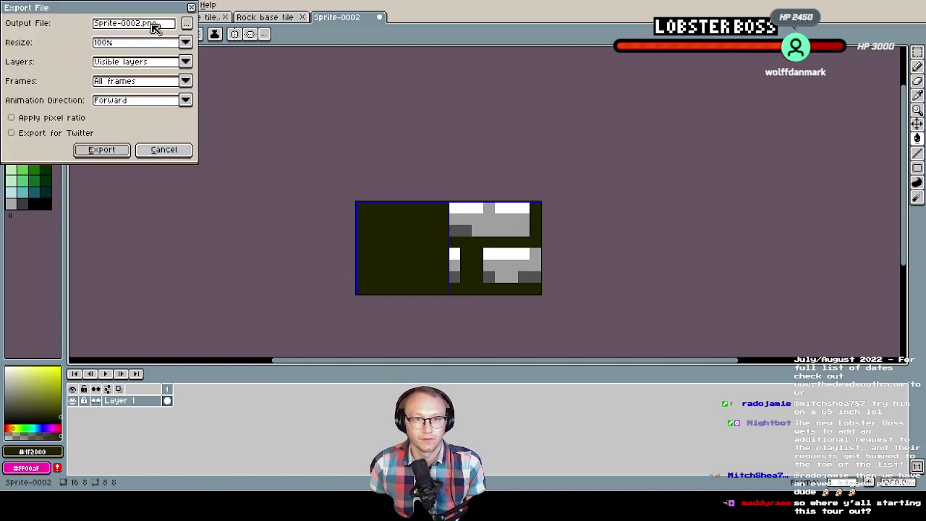
{"action": "left_click", "coordinate": [153, 26]}
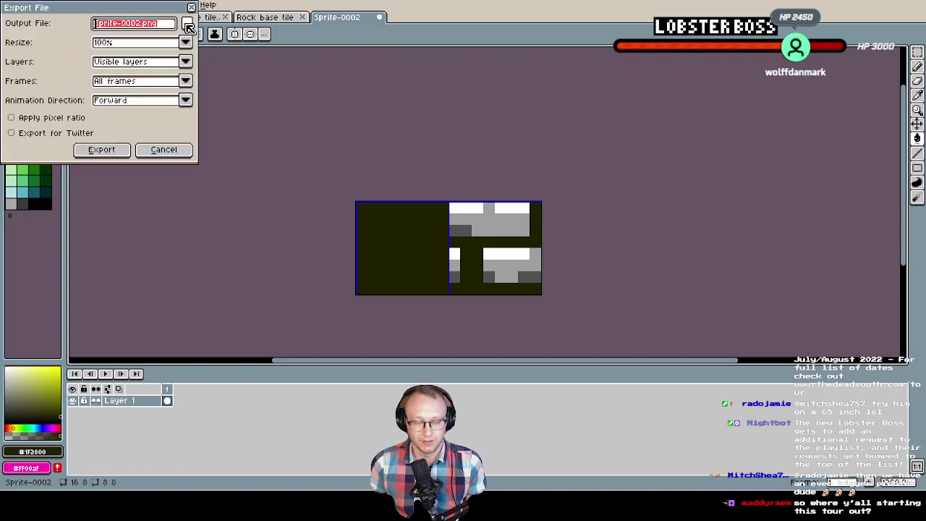
{"action": "type", "text": "Brick base tile"}
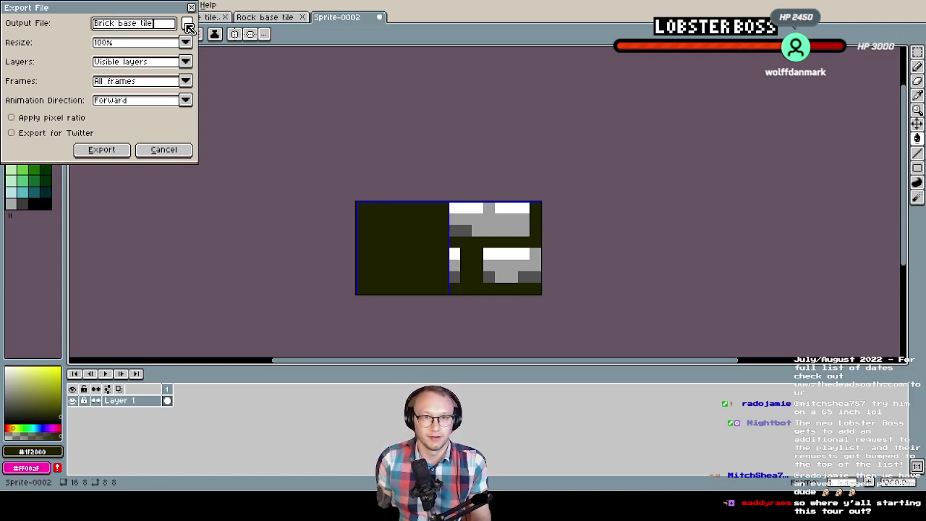
{"action": "left_click", "coordinate": [120, 153]}
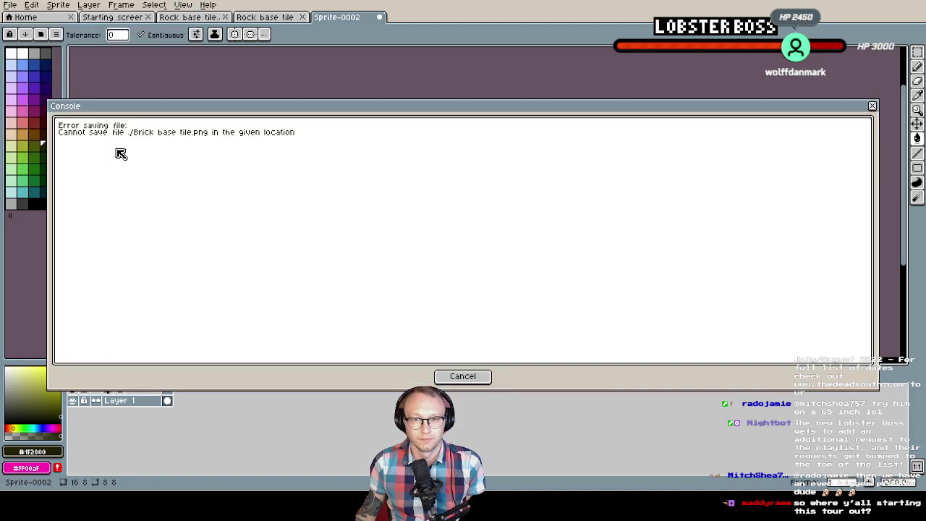
{"action": "left_click", "coordinate": [466, 378]}
Try again to export Brick base tile.png with the same export settings
{"action": "left_click", "coordinate": [10, 5]}
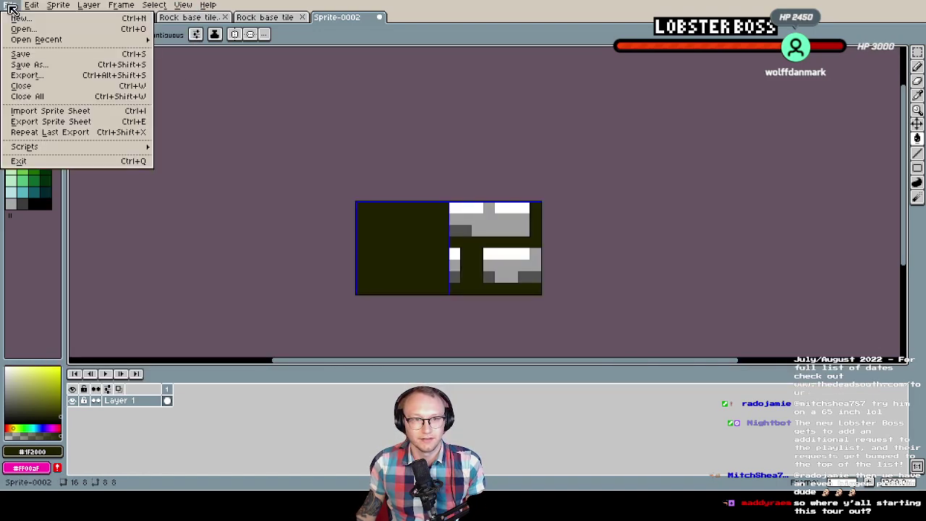
{"action": "left_click", "coordinate": [36, 77]}
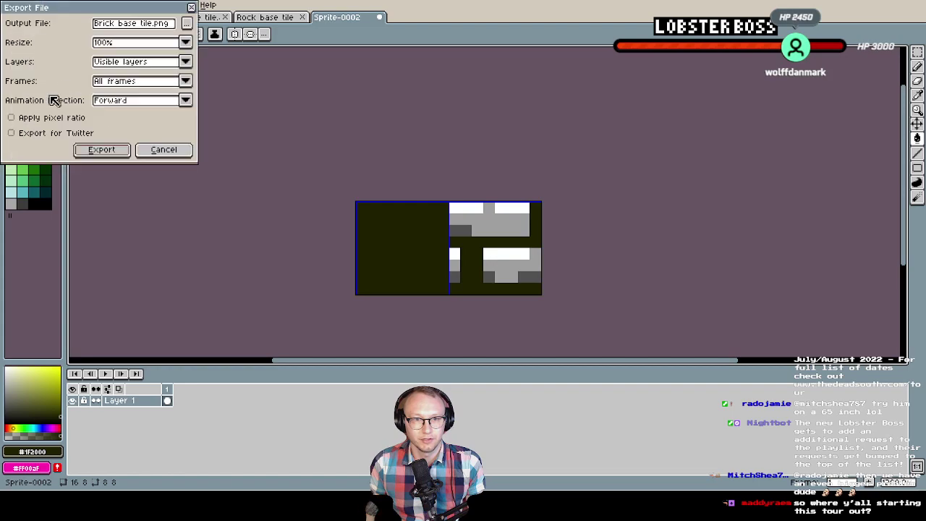
{"action": "left_click", "coordinate": [102, 149]}
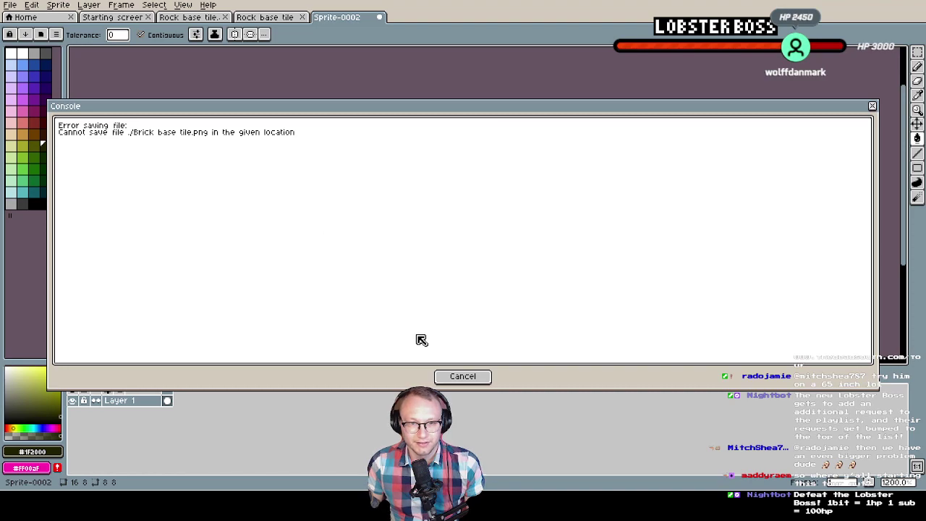
{"action": "left_click", "coordinate": [466, 377]}
Export the sprite as Brick base tile.png into the New sprites folder
{"action": "scroll", "coordinate": [252, 124], "scroll_direction": "down", "scroll_amount": 2}
{"action": "scroll", "coordinate": [251, 124], "scroll_direction": "up", "scroll_amount": 2}
{"action": "left_click_drag", "start_coordinate": [427, 173], "coordinate": [374, 164]}
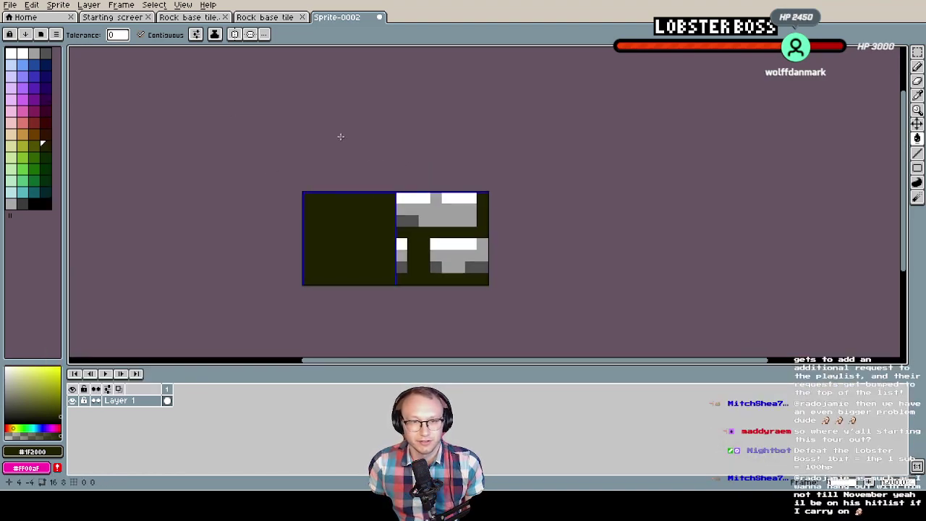
{"action": "left_click", "coordinate": [10, 5]}
{"action": "left_click", "coordinate": [43, 75]}
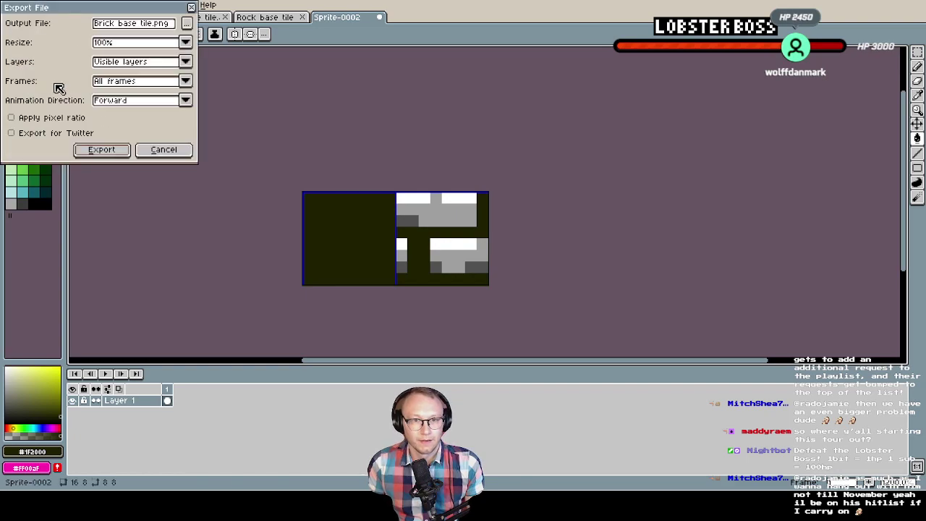
{"action": "left_click", "coordinate": [186, 23]}
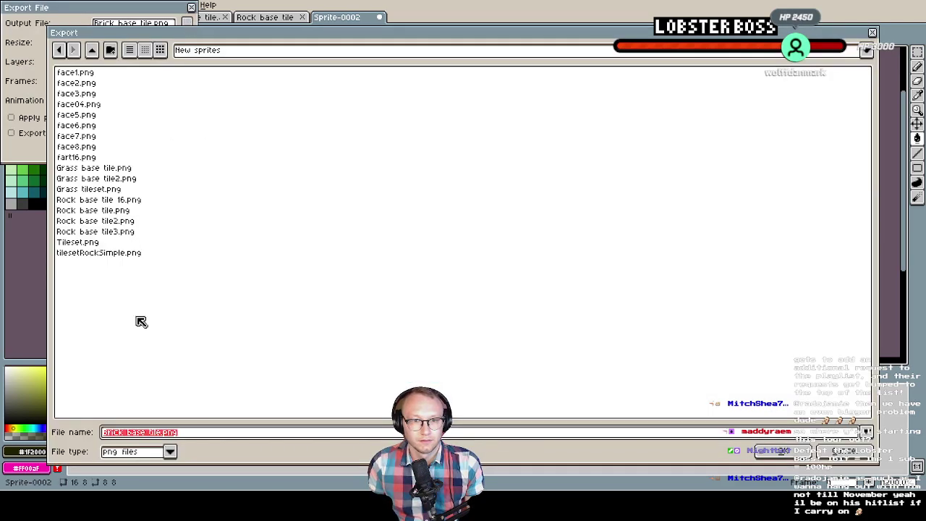
{"action": "left_click", "coordinate": [234, 434]}
{"action": "left_click", "coordinate": [761, 451]}
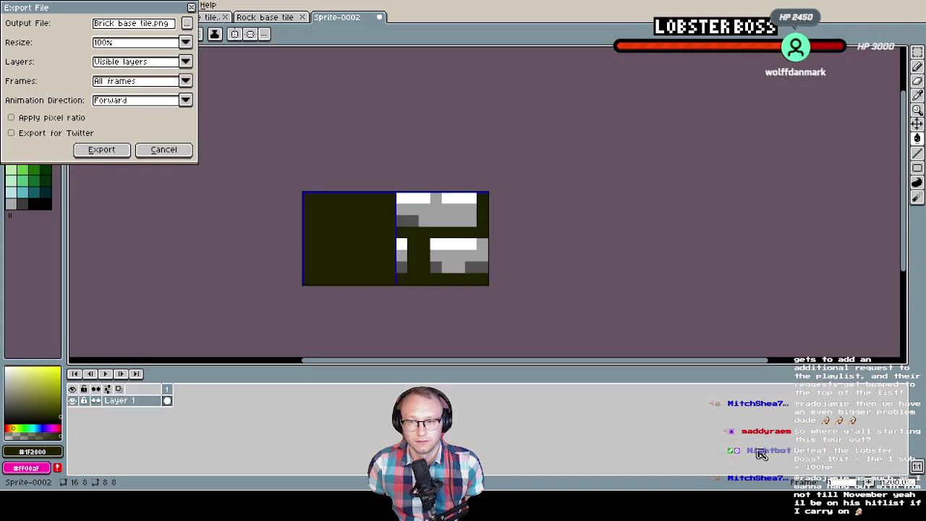
{"action": "left_click", "coordinate": [114, 149]}
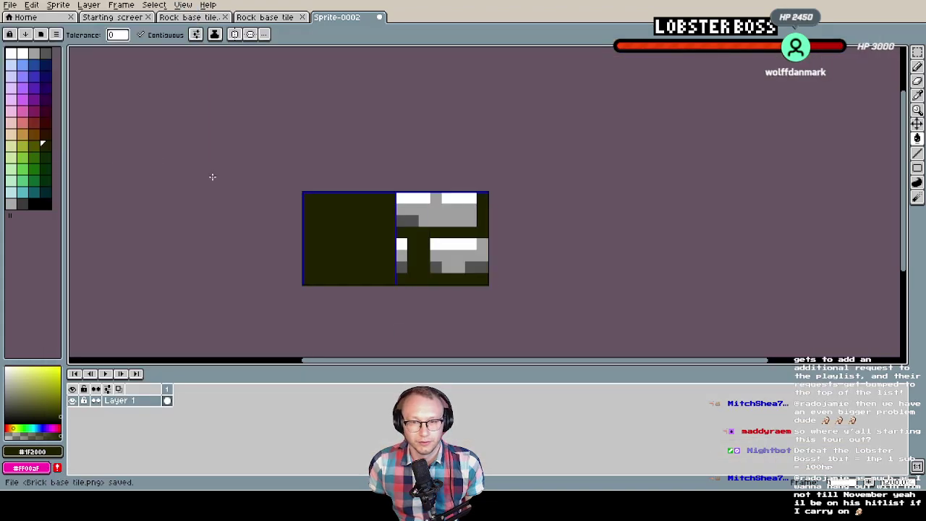
Switch to Tilesetter and delete the old brown rock tileset and its base tiles
{"action": "key", "text": "i"}
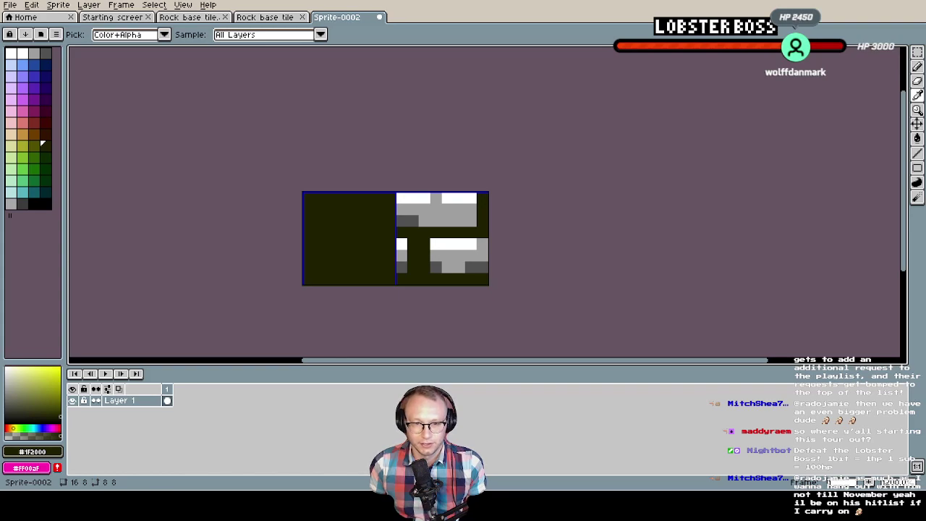
{"action": "key", "text": "alt+Tab"}
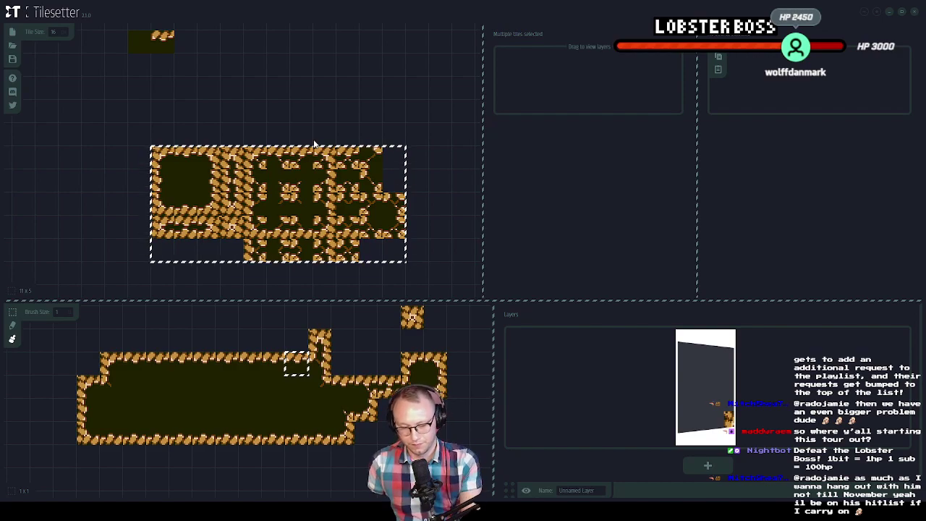
{"action": "key", "text": "Delete"}
{"action": "left_click_drag", "start_coordinate": [141, 64], "coordinate": [210, 45]}
{"action": "key", "text": "Delete"}
{"action": "left_click", "coordinate": [230, 157]}
Set the tile size to 8 and import the brick base tile image into the empty tileset grid
{"action": "left_click", "coordinate": [53, 32]}
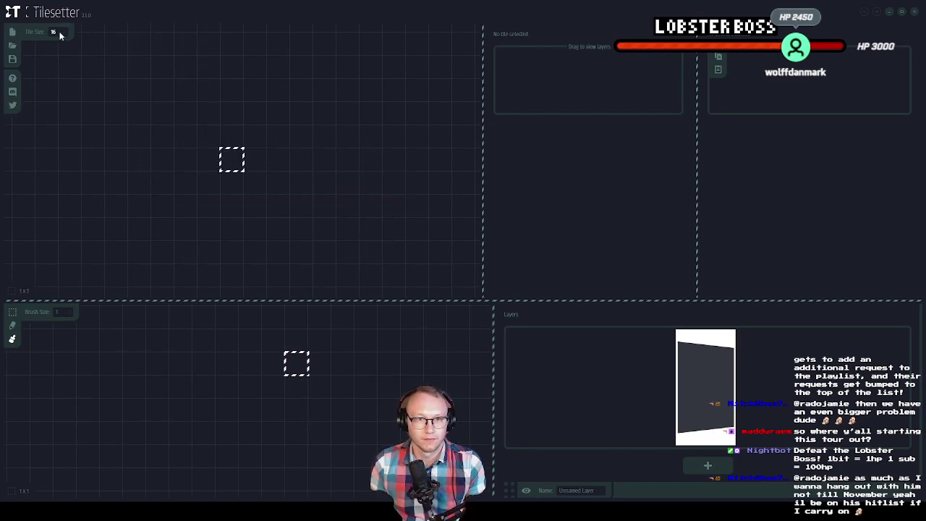
{"action": "key", "text": "BackSpace"}
{"action": "key", "text": "BackSpace"}
{"action": "type", "text": "8"}
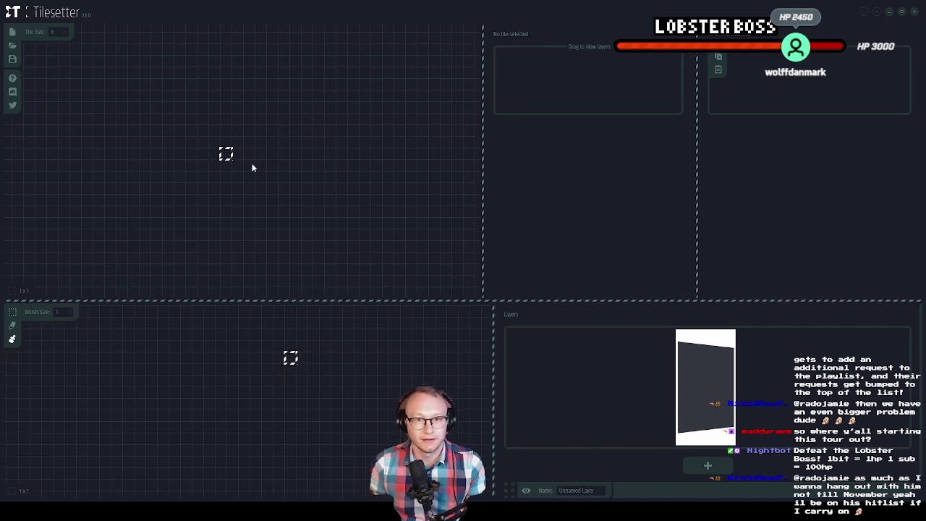
{"action": "right_click", "coordinate": [185, 90]}
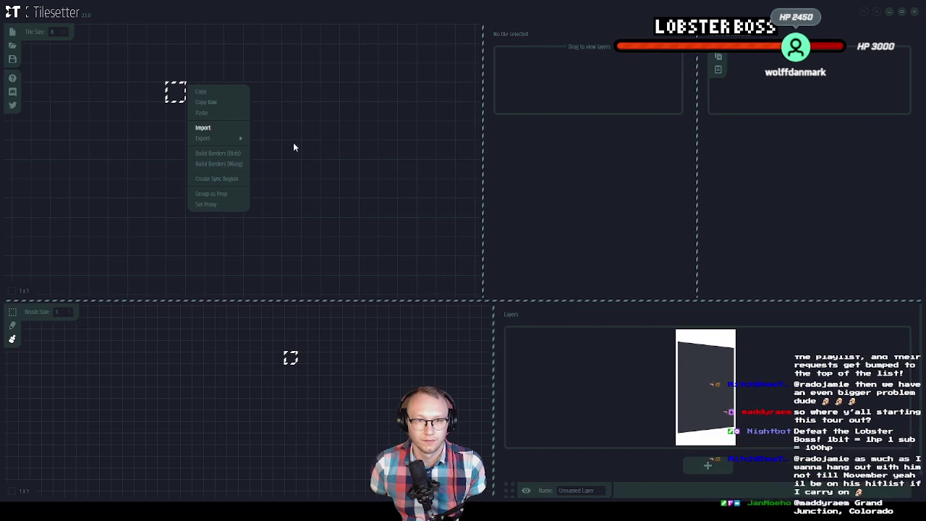
{"action": "left_click", "coordinate": [230, 132]}
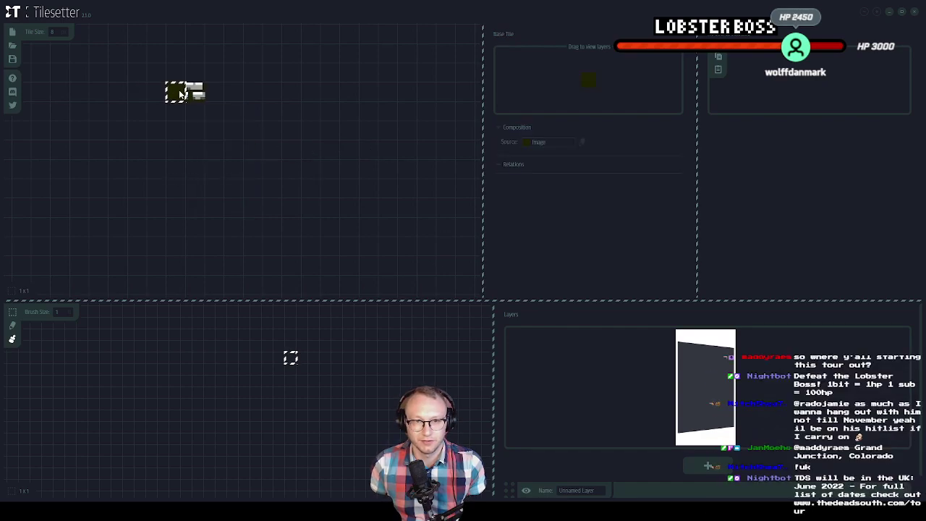
Build blob borders in an empty area below the imported brick base tiles
{"action": "left_click", "coordinate": [253, 227]}
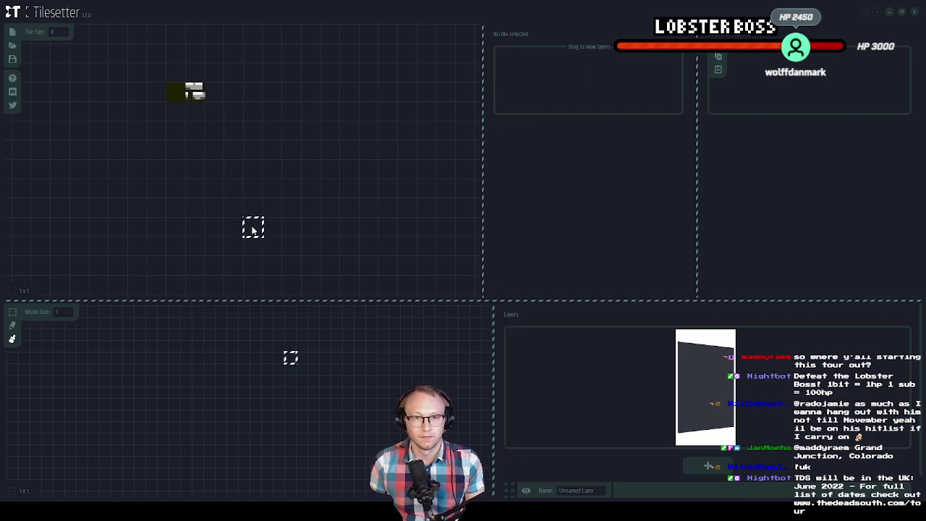
{"action": "right_click", "coordinate": [253, 228]}
{"action": "left_click", "coordinate": [292, 226]}
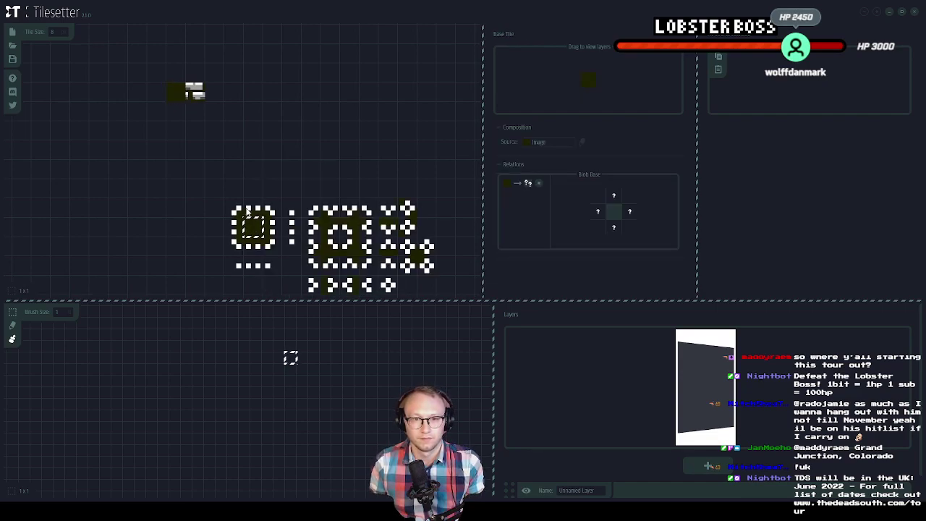
Set the image source of the upper, right, lower and left blob border tiles to the grey brick tile
{"action": "left_click", "coordinate": [561, 145]}
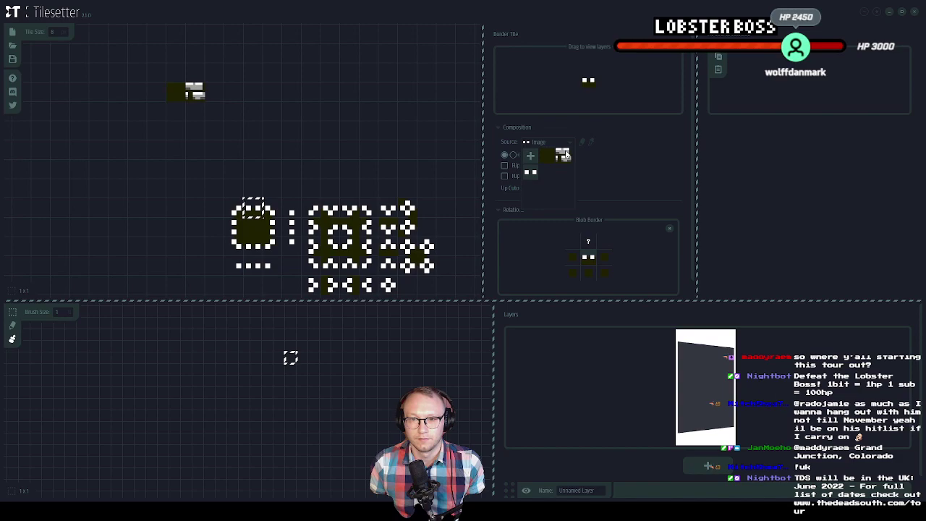
{"action": "left_click", "coordinate": [528, 166]}
{"action": "left_click", "coordinate": [272, 229]}
{"action": "left_click", "coordinate": [550, 145]}
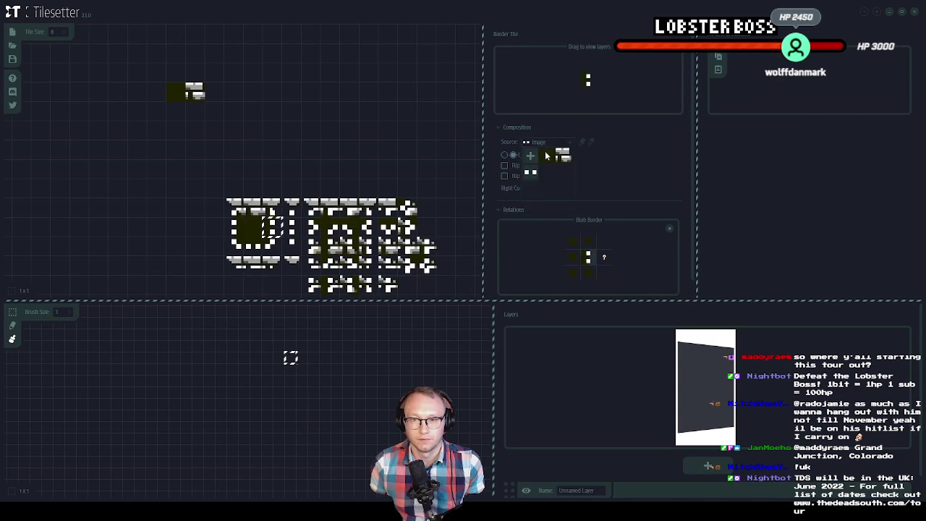
{"action": "left_click", "coordinate": [564, 157]}
{"action": "left_click", "coordinate": [252, 246]}
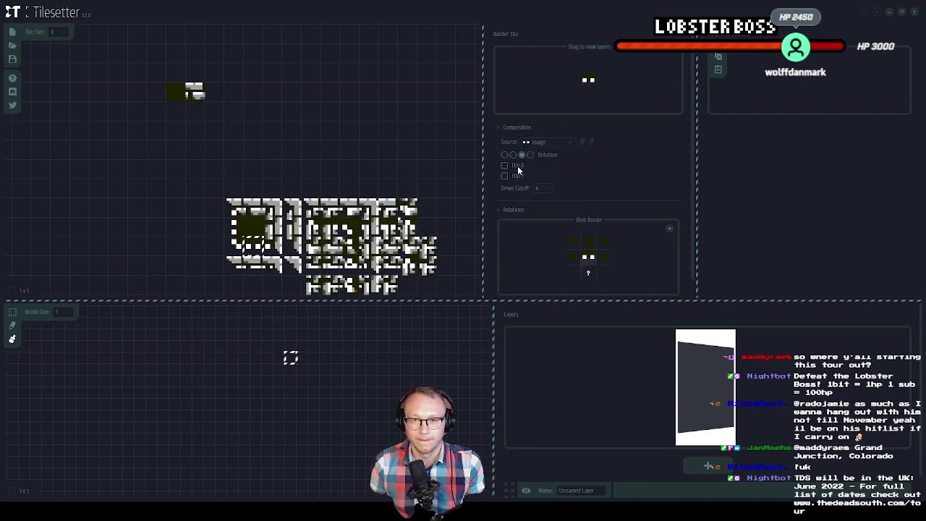
{"action": "left_click", "coordinate": [537, 145]}
{"action": "left_click", "coordinate": [562, 155]}
{"action": "left_click", "coordinate": [234, 228]}
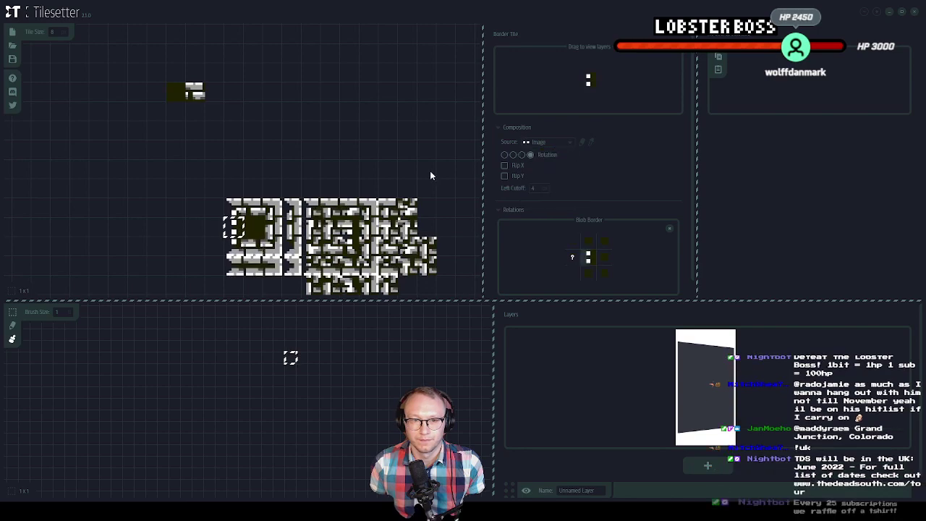
{"action": "left_click", "coordinate": [555, 141]}
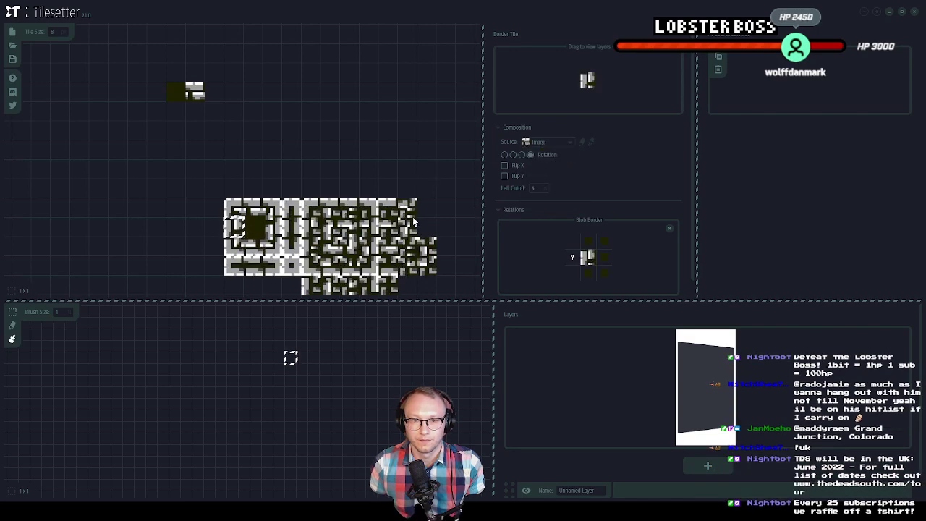
{"action": "left_click", "coordinate": [562, 157]}
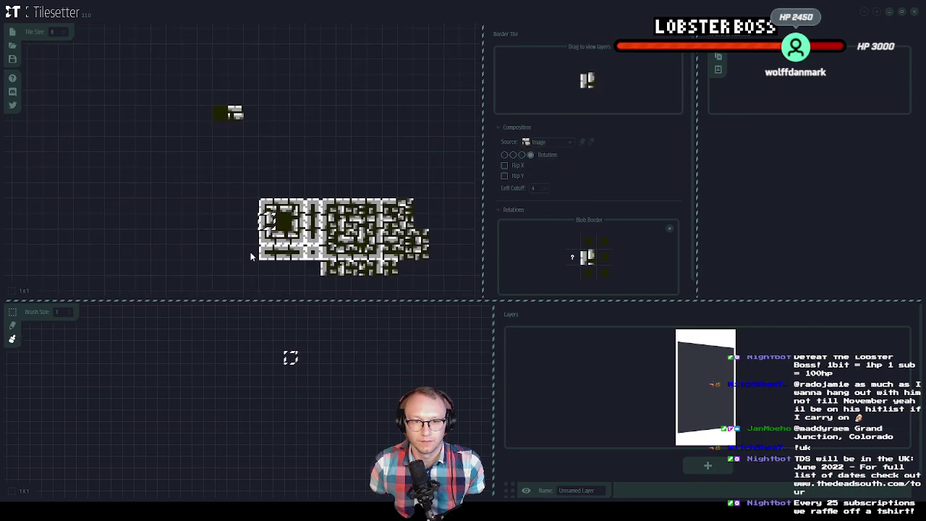
Paint a long irregular test area on the map with the blob base tile and inspect its brick borders
{"action": "left_click", "coordinate": [283, 220]}
{"action": "mouse_move", "coordinate": [159, 372]}
{"action": "left_mouse_down"}
{"action": "mouse_move", "coordinate": [257, 371]}
{"action": "mouse_move", "coordinate": [226, 391]}
{"action": "mouse_move", "coordinate": [149, 391]}
{"action": "mouse_move", "coordinate": [327, 393]}
{"action": "mouse_move", "coordinate": [150, 403]}
{"action": "mouse_move", "coordinate": [316, 402]}
{"action": "mouse_move", "coordinate": [224, 412]}
{"action": "mouse_move", "coordinate": [277, 419]}
{"action": "mouse_move", "coordinate": [331, 414]}
{"action": "mouse_move", "coordinate": [296, 396]}
{"action": "mouse_move", "coordinate": [383, 367]}
{"action": "mouse_move", "coordinate": [293, 365]}
{"action": "mouse_move", "coordinate": [396, 371]}
{"action": "mouse_move", "coordinate": [330, 384]}
{"action": "mouse_move", "coordinate": [377, 390]}
{"action": "mouse_move", "coordinate": [319, 388]}
{"action": "mouse_move", "coordinate": [385, 396]}
{"action": "mouse_move", "coordinate": [342, 394]}
{"action": "mouse_move", "coordinate": [371, 395]}
{"action": "left_mouse_up"}
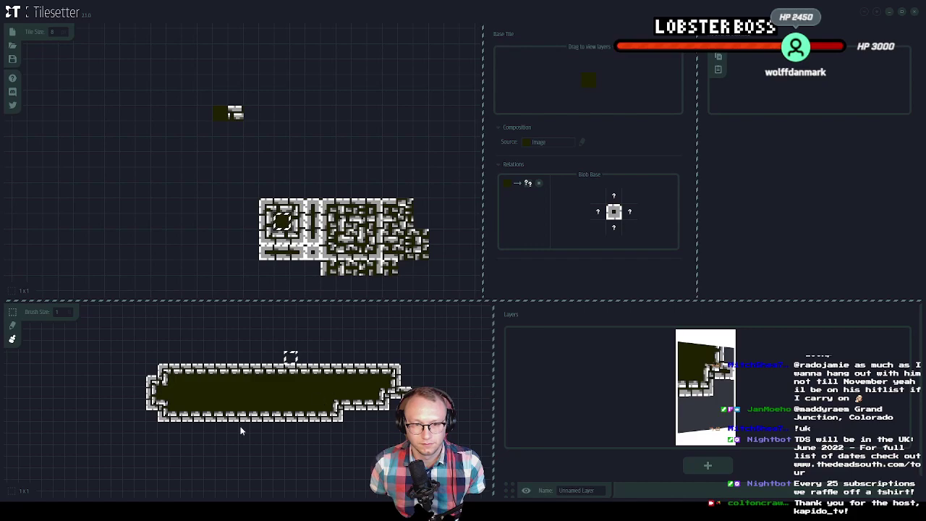
{"action": "scroll", "coordinate": [355, 418], "scroll_direction": "up", "scroll_amount": 2}
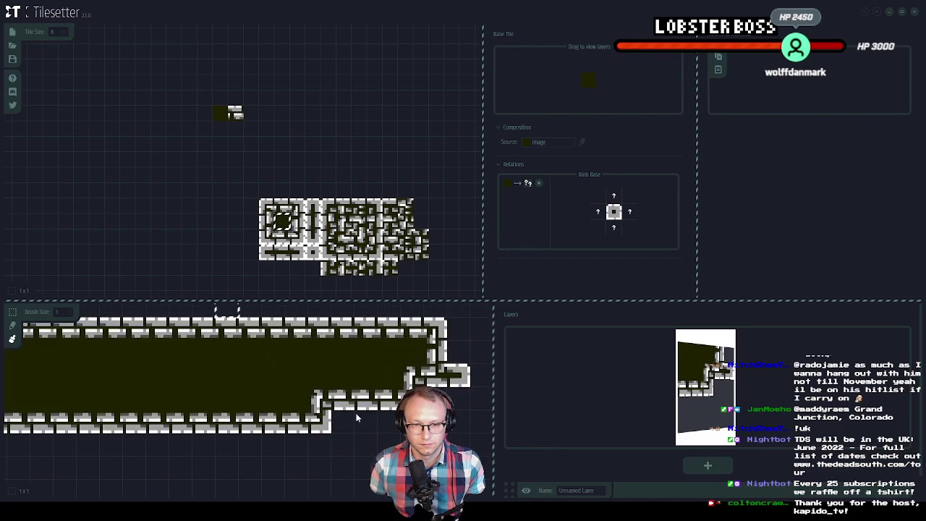
{"action": "scroll", "coordinate": [356, 417], "scroll_direction": "down", "scroll_amount": 3}
{"action": "left_click_drag", "start_coordinate": [312, 353], "coordinate": [272, 356]}
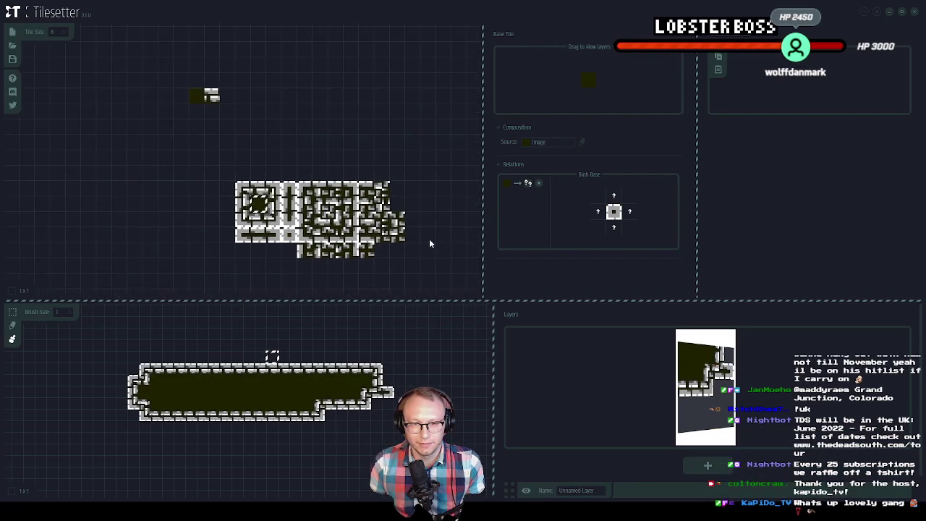
Select the whole 11 by 5 brick tileset and export it in the GMS2 (2.3.0) format
{"action": "left_click_drag", "start_coordinate": [329, 244], "coordinate": [394, 259]}
{"action": "right_click", "coordinate": [359, 160]}
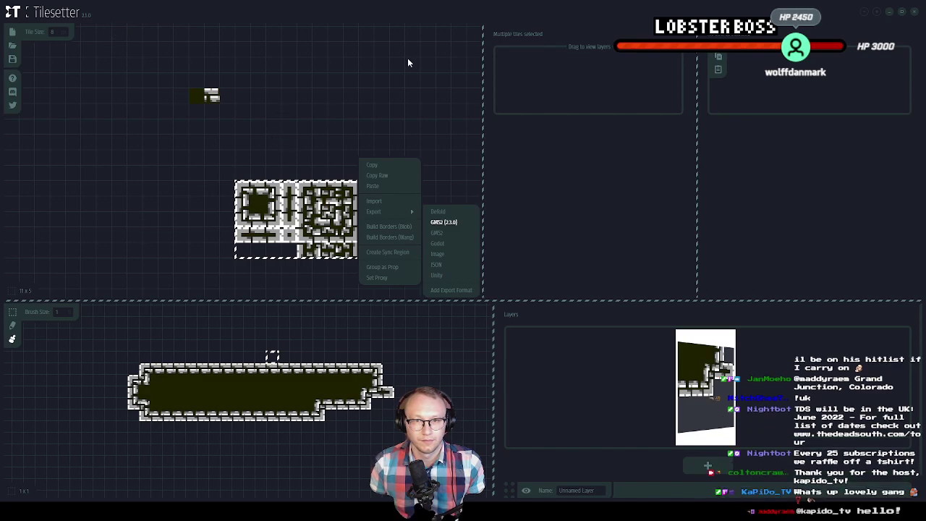
{"action": "left_click", "coordinate": [371, 252]}
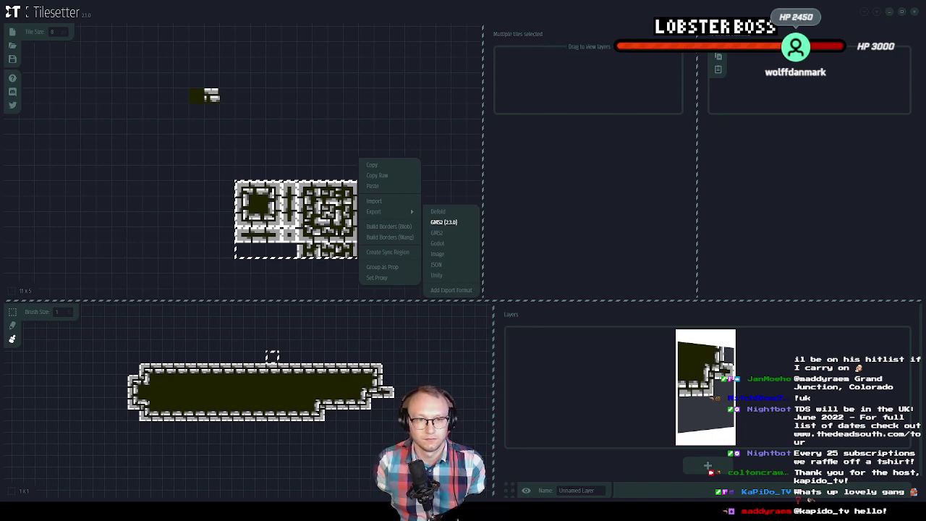
{"action": "left_click", "coordinate": [445, 222]}
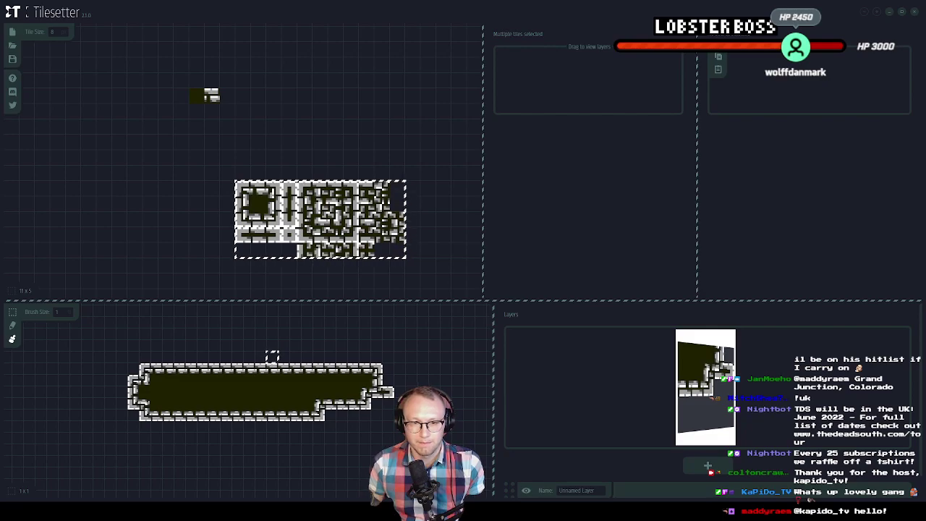
Switch to GameMaker and bring the exported brick tileset into the project's Tile Sets group
{"action": "key", "text": "alt+Tab"}
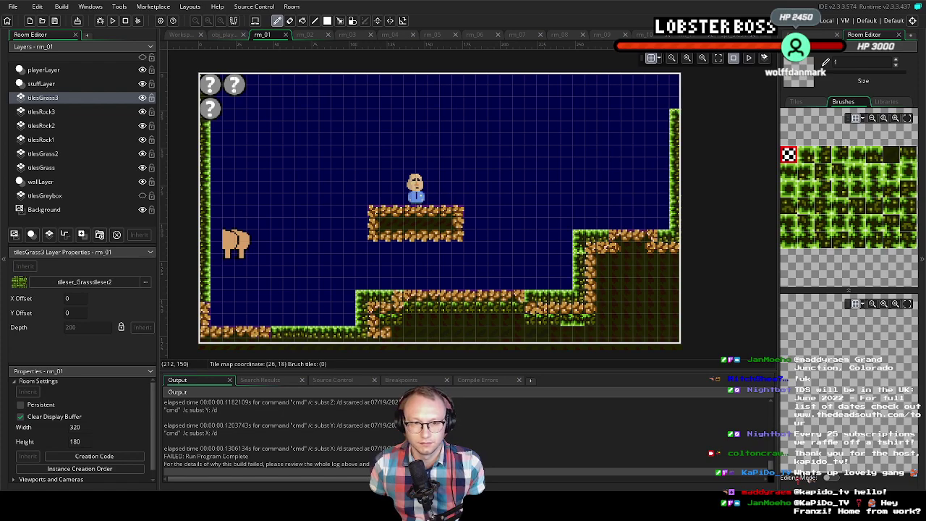
{"action": "left_click", "coordinate": [180, 34]}
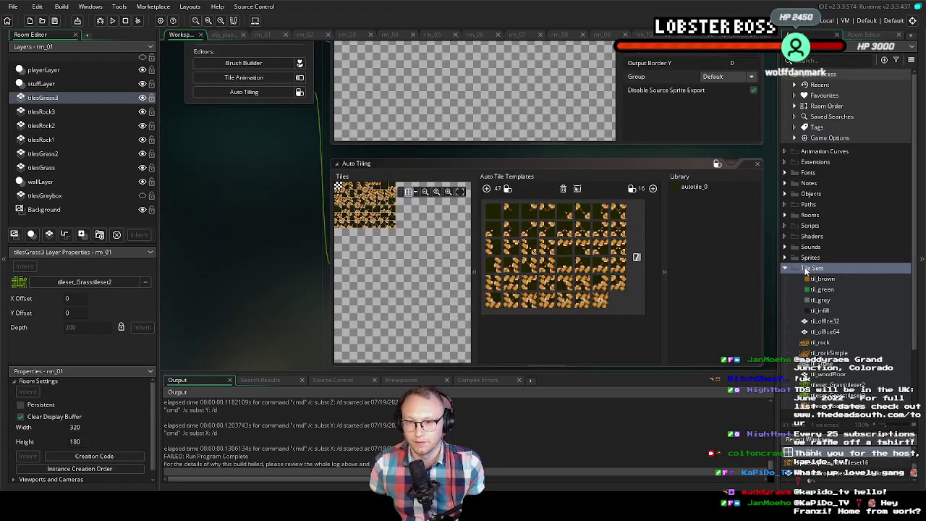
{"action": "right_click", "coordinate": [802, 270]}
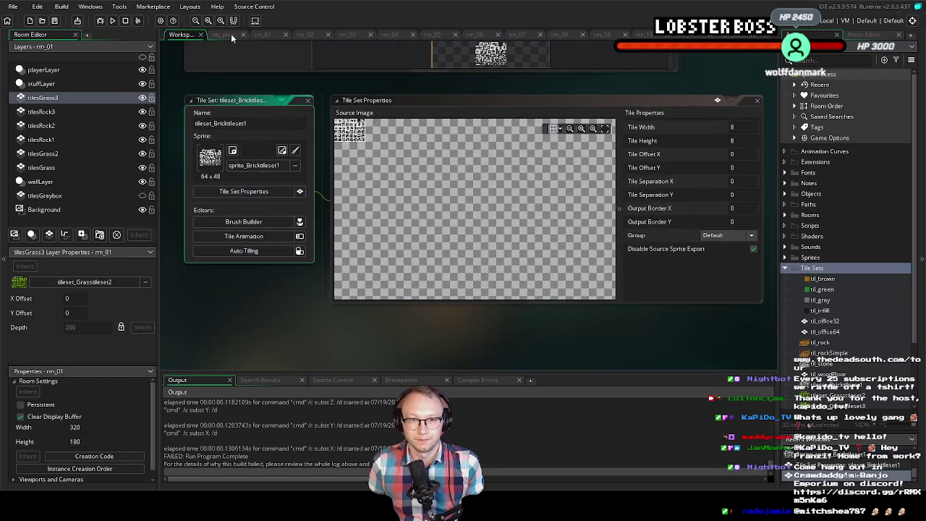
Add a new tile layer named tilesBrick above tilesGrass3 in rm_01
{"action": "left_click", "coordinate": [262, 34]}
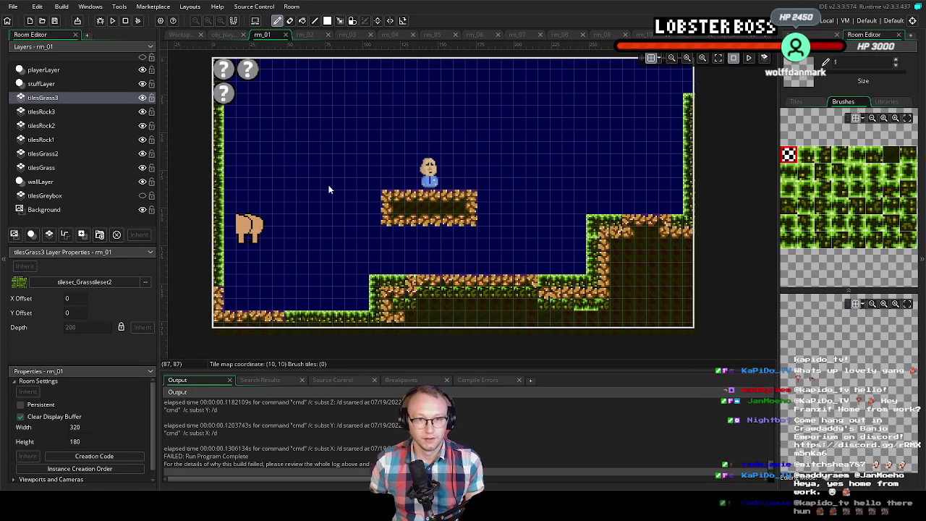
{"action": "left_click", "coordinate": [45, 235]}
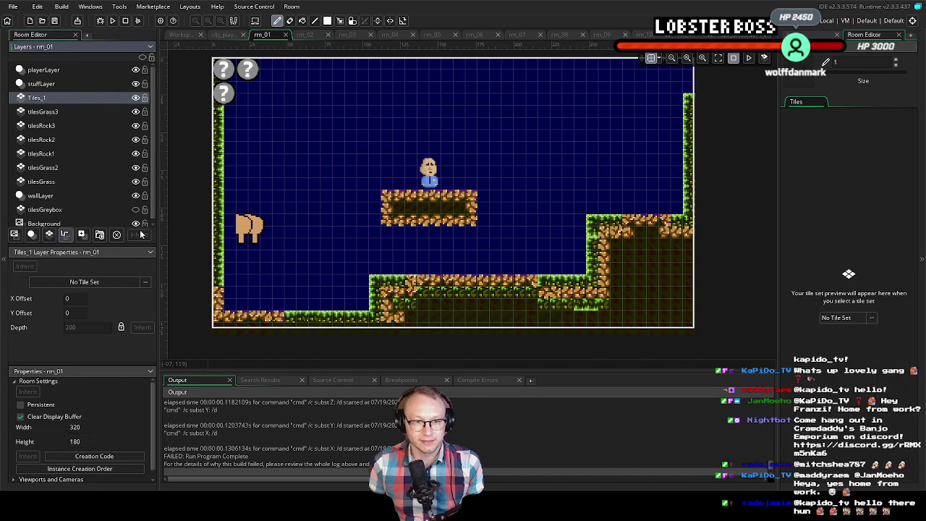
{"action": "right_click", "coordinate": [55, 99]}
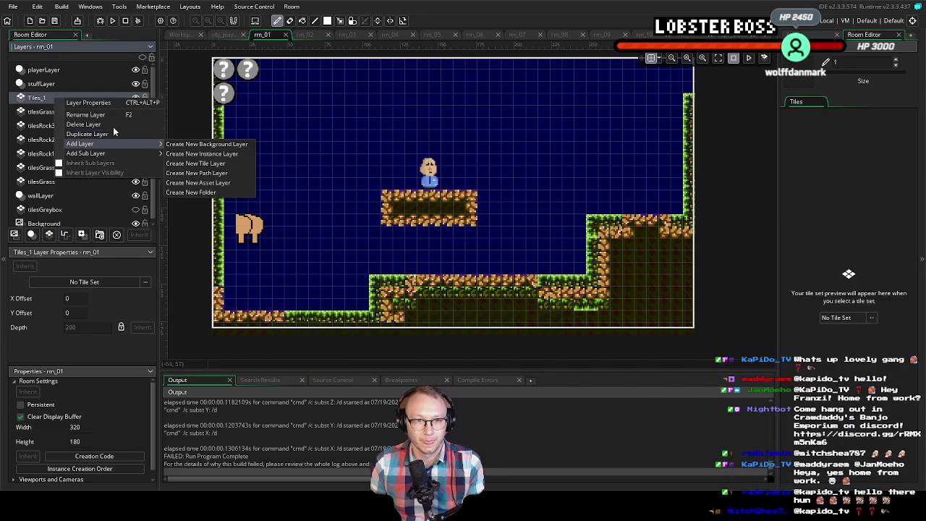
{"action": "left_click", "coordinate": [110, 114]}
{"action": "type", "text": "tilesBrick"}
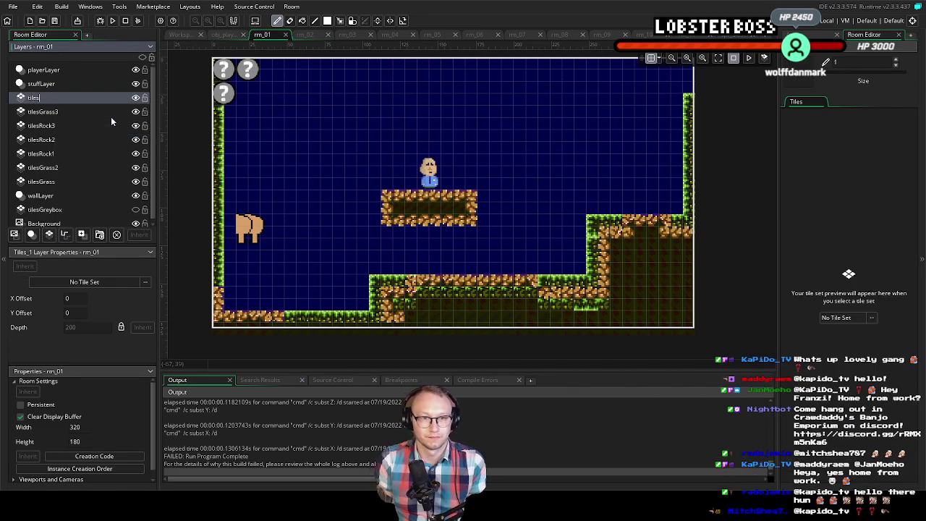
{"action": "key", "text": "Return"}
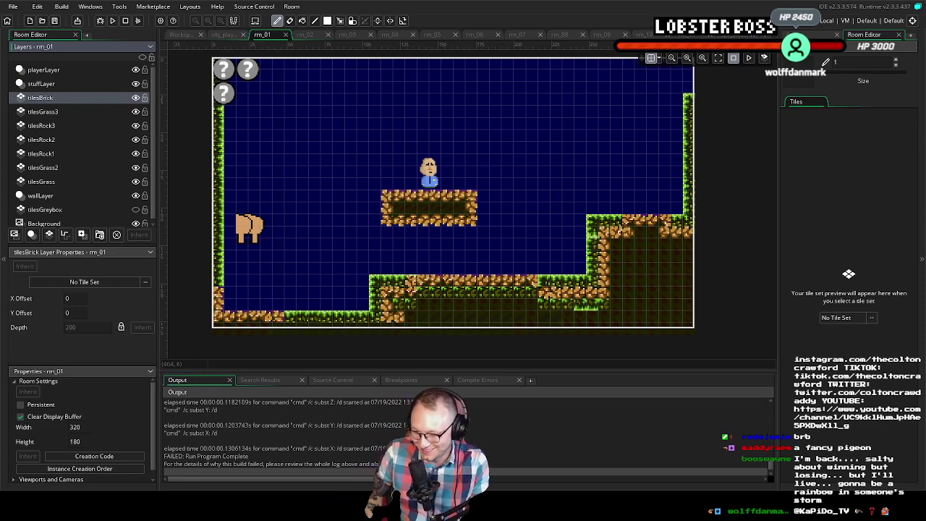
Assign the tileset_Bricktileset1 tile set to the tilesBrick layer
{"action": "left_click_drag", "start_coordinate": [587, 229], "coordinate": [559, 230]}
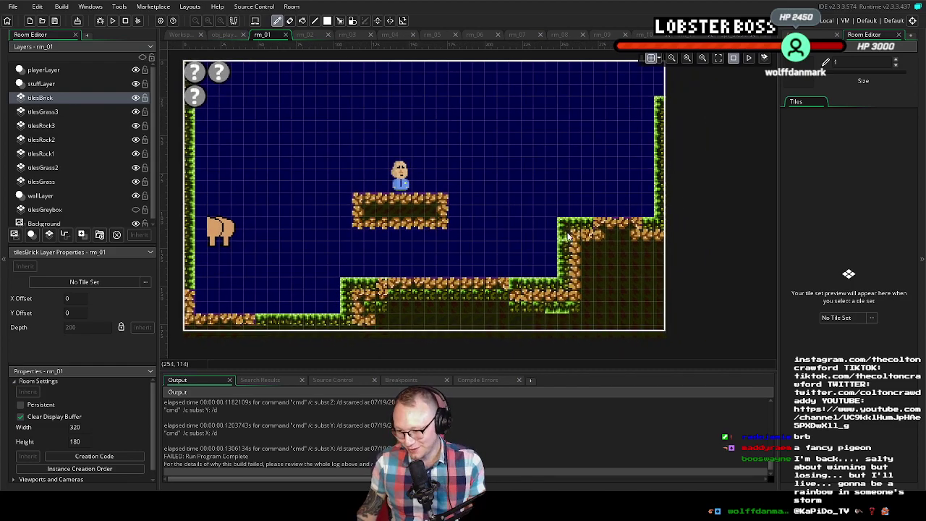
{"action": "left_click_drag", "start_coordinate": [633, 257], "coordinate": [637, 258]}
{"action": "left_click_drag", "start_coordinate": [554, 217], "coordinate": [582, 223]}
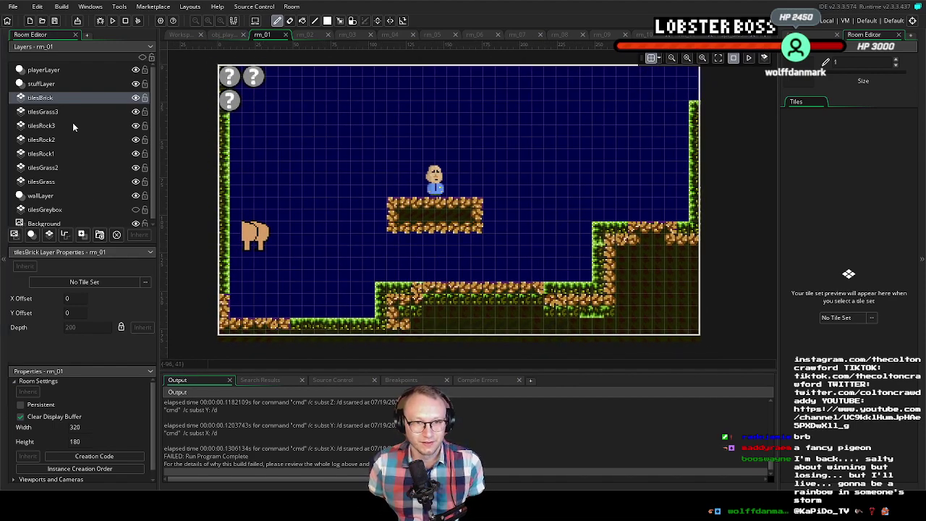
{"action": "left_click", "coordinate": [838, 318]}
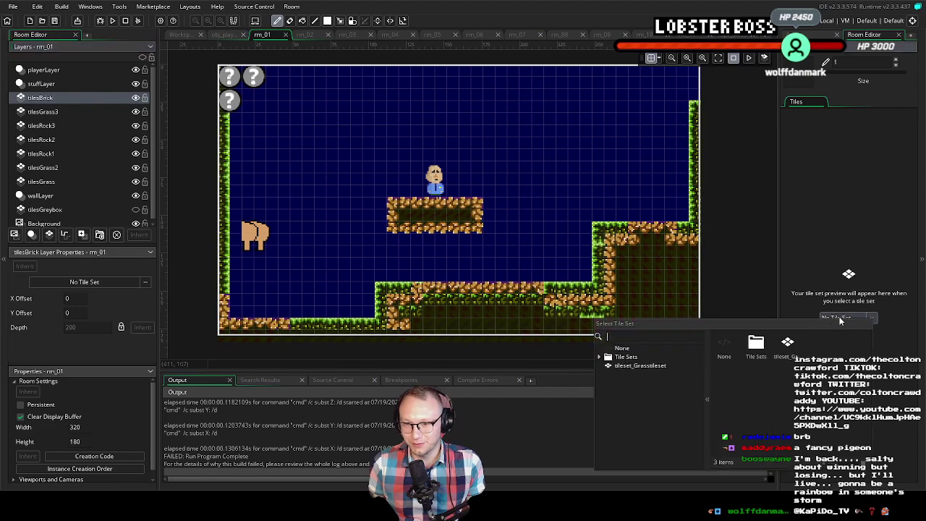
{"action": "double_click", "coordinate": [634, 368]}
{"action": "left_click", "coordinate": [841, 318]}
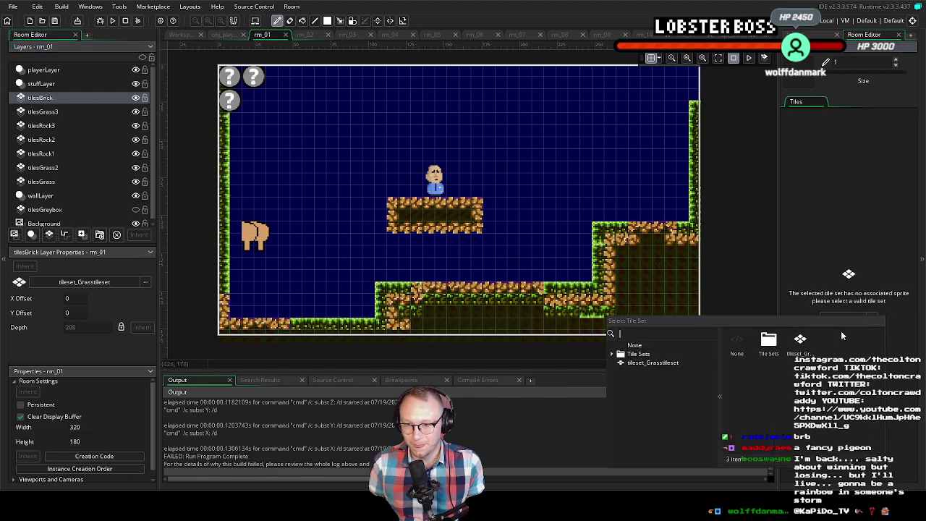
{"action": "double_click", "coordinate": [647, 354]}
{"action": "scroll", "coordinate": [680, 398], "scroll_direction": "down", "scroll_amount": 5}
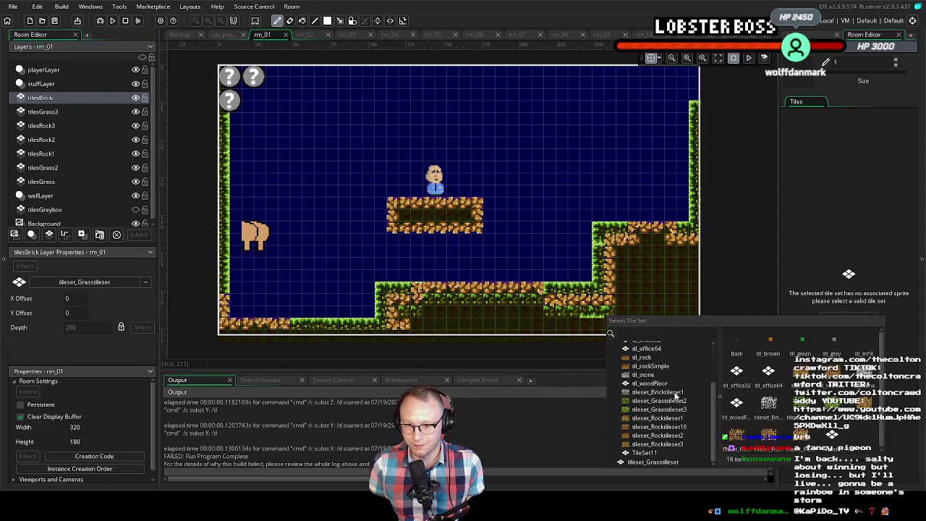
{"action": "double_click", "coordinate": [655, 393]}
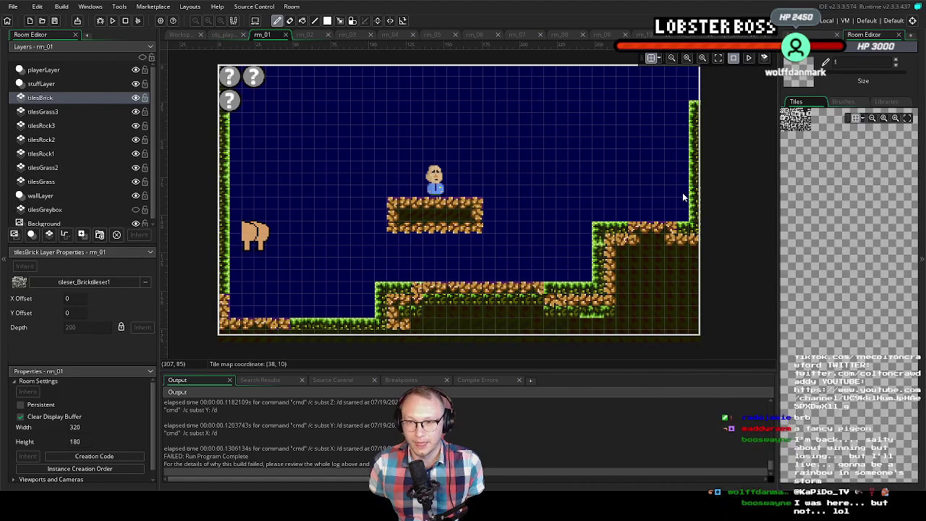
Try painting bricks with autotile_0 over the upper part of the room's far-right grass wall, and undo it
{"action": "left_click", "coordinate": [886, 101]}
{"action": "left_click", "coordinate": [832, 126]}
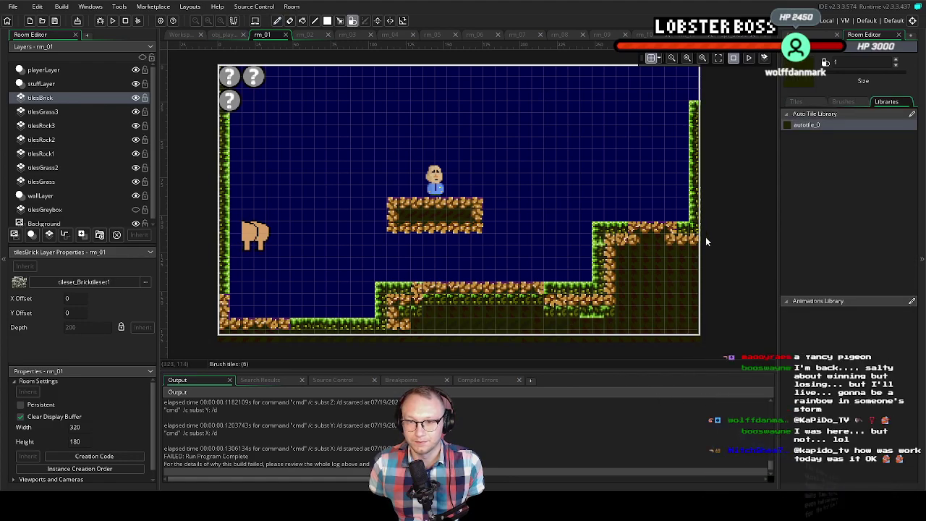
{"action": "left_click_drag", "start_coordinate": [692, 155], "coordinate": [693, 197]}
{"action": "left_click_drag", "start_coordinate": [700, 134], "coordinate": [694, 106]}
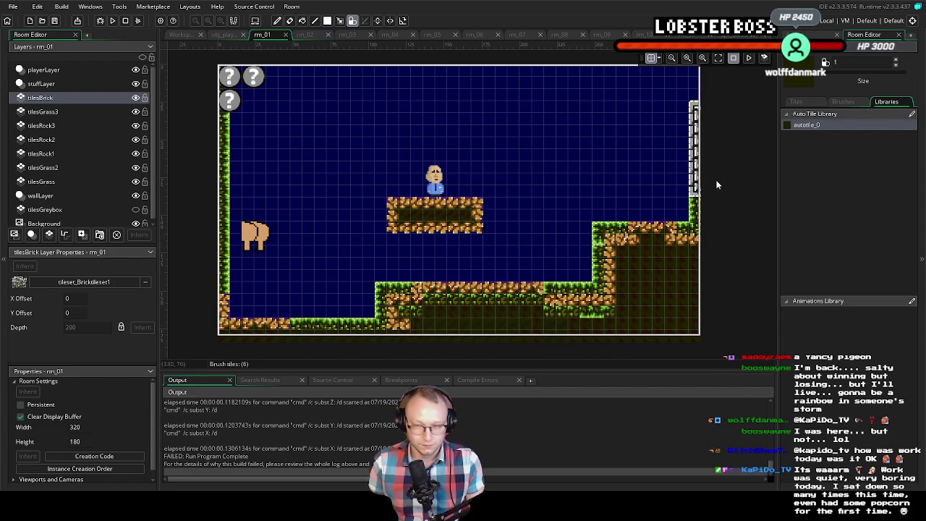
{"action": "key", "text": "ctrl+z"}
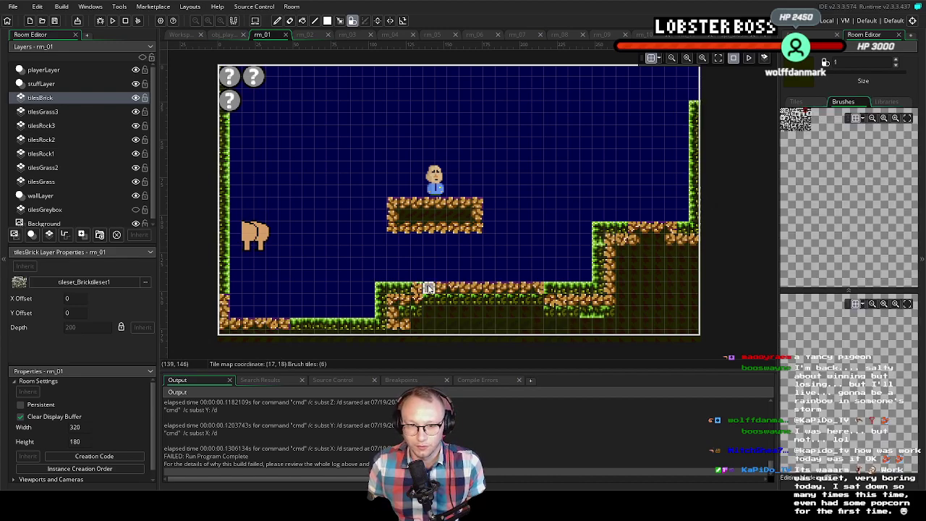
Paint an auto-tiled brick area in the ground below the middle ledge, extending up to the ledge surface beside the tall step
{"action": "left_click_drag", "start_coordinate": [429, 312], "coordinate": [537, 321]}
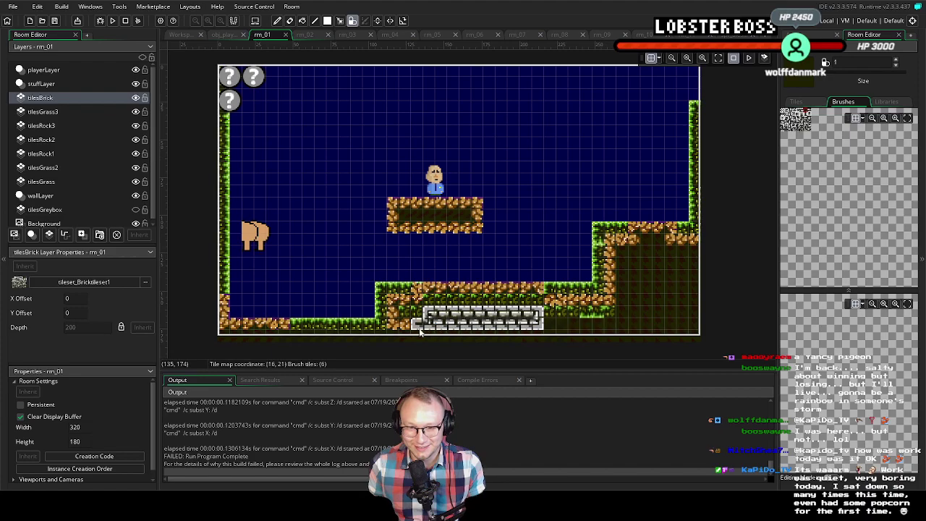
{"action": "left_click_drag", "start_coordinate": [418, 337], "coordinate": [615, 336]}
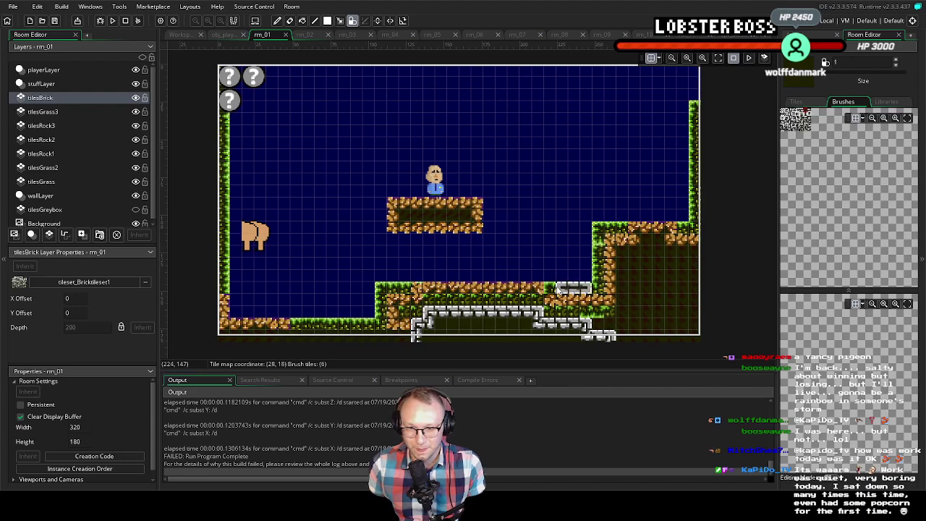
{"action": "mouse_move", "coordinate": [555, 290]}
{"action": "left_mouse_down"}
{"action": "mouse_move", "coordinate": [587, 301]}
{"action": "mouse_move", "coordinate": [562, 322]}
{"action": "mouse_move", "coordinate": [546, 318]}
{"action": "mouse_move", "coordinate": [599, 332]}
{"action": "left_mouse_up"}
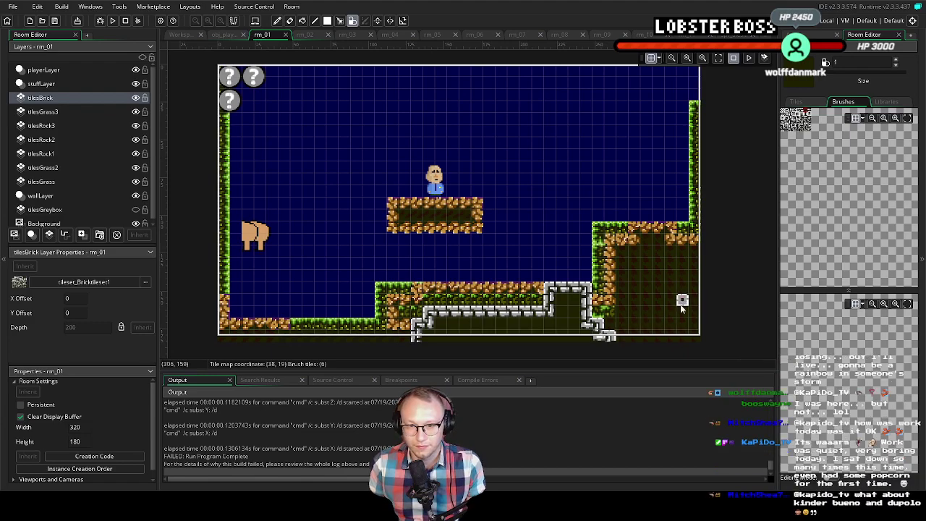
Erase the painted bricks with the empty brush tile, keeping only the short strip on the ledge surface beside the tall step
{"action": "left_click", "coordinate": [909, 121]}
{"action": "left_click", "coordinate": [789, 155]}
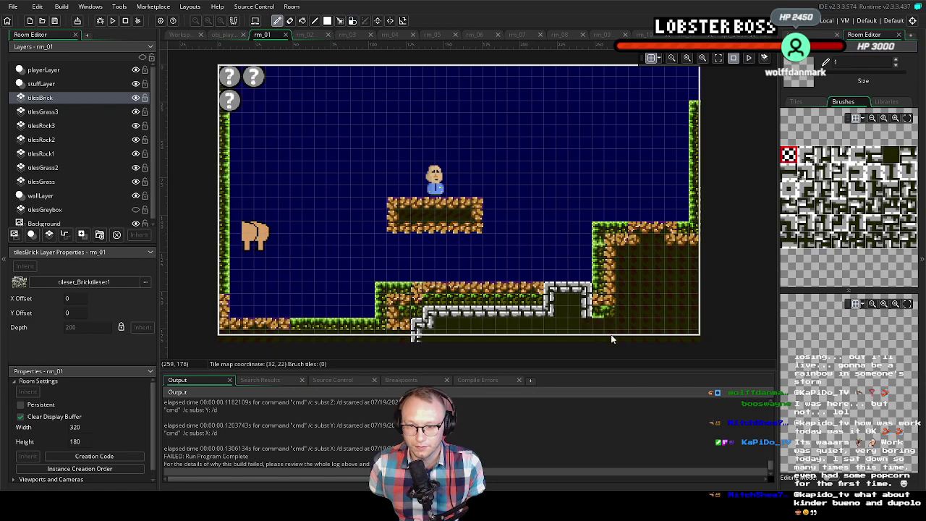
{"action": "mouse_move", "coordinate": [549, 322]}
{"action": "left_mouse_down"}
{"action": "mouse_move", "coordinate": [430, 318]}
{"action": "mouse_move", "coordinate": [416, 335]}
{"action": "left_mouse_up"}
{"action": "mouse_move", "coordinate": [551, 314]}
{"action": "left_mouse_down"}
{"action": "mouse_move", "coordinate": [550, 305]}
{"action": "mouse_move", "coordinate": [586, 312]}
{"action": "left_mouse_up"}
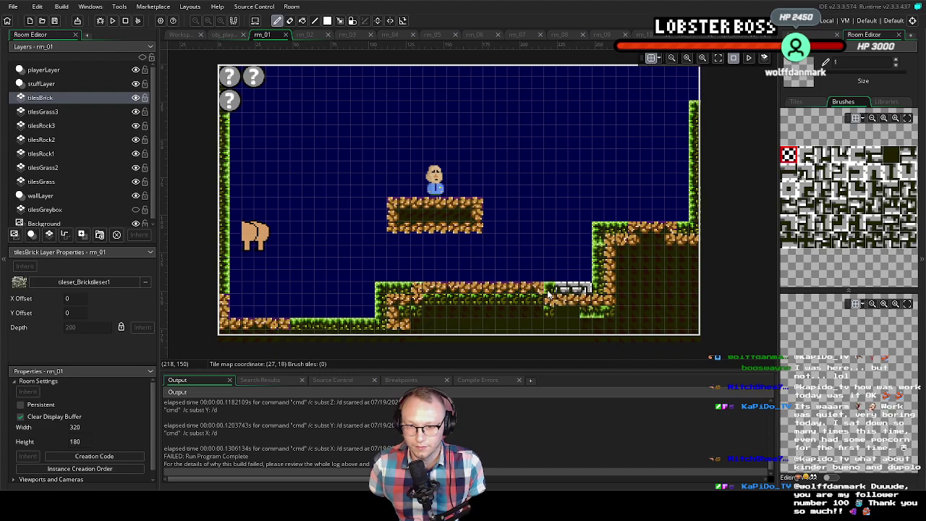
{"action": "left_click_drag", "start_coordinate": [448, 311], "coordinate": [509, 311]}
Paint a short brick strip with autotile_0 in the lower floor before the middle ledge and erase its surplus tiles
{"action": "left_click", "coordinate": [887, 102]}
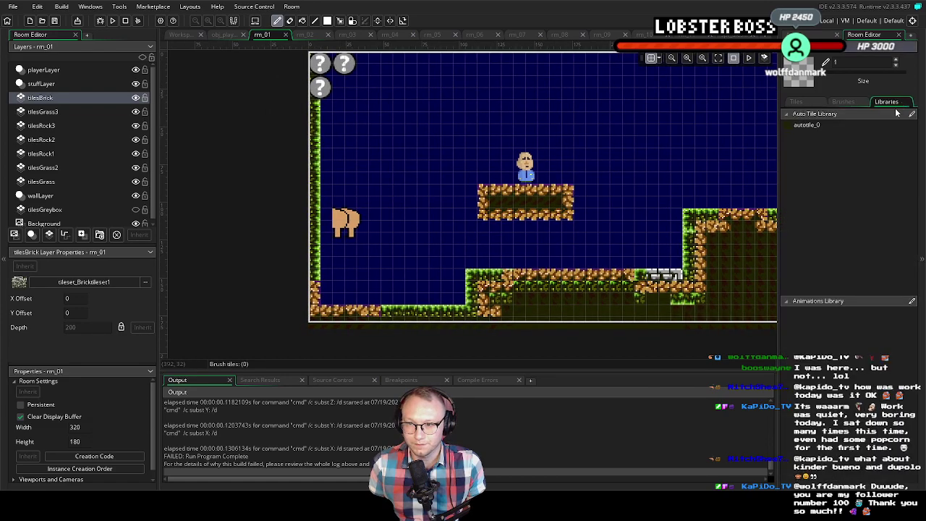
{"action": "left_click", "coordinate": [807, 124]}
{"action": "mouse_move", "coordinate": [409, 313]}
{"action": "left_mouse_down"}
{"action": "mouse_move", "coordinate": [455, 320]}
{"action": "mouse_move", "coordinate": [414, 322]}
{"action": "left_mouse_up"}
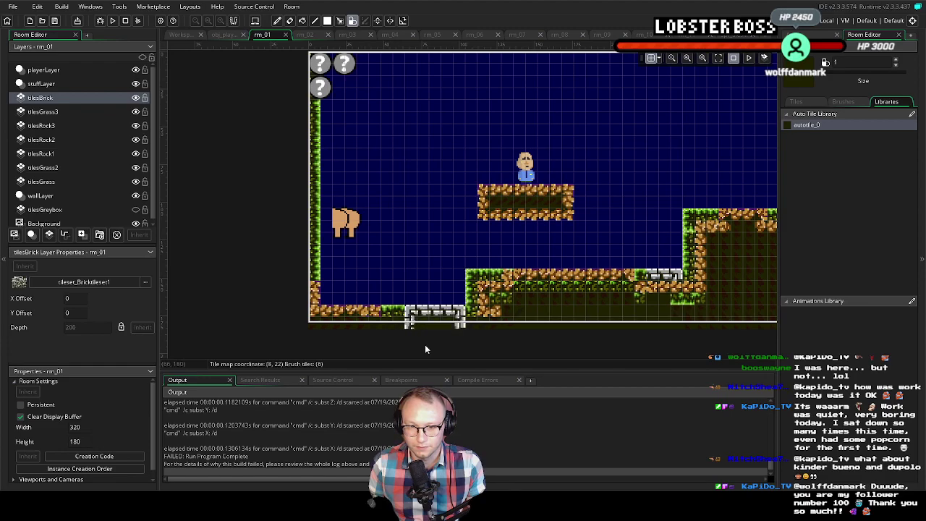
{"action": "left_click", "coordinate": [843, 101]}
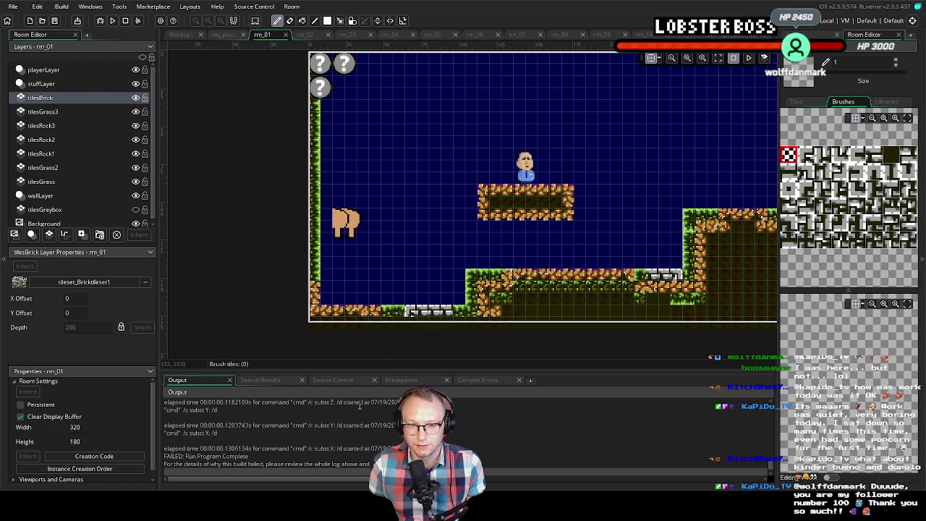
Paint an irregular floating brick platform about 9 by 5 tiles with autotile_0 in the open air above the tall step
{"action": "left_click_drag", "start_coordinate": [631, 318], "coordinate": [498, 335]}
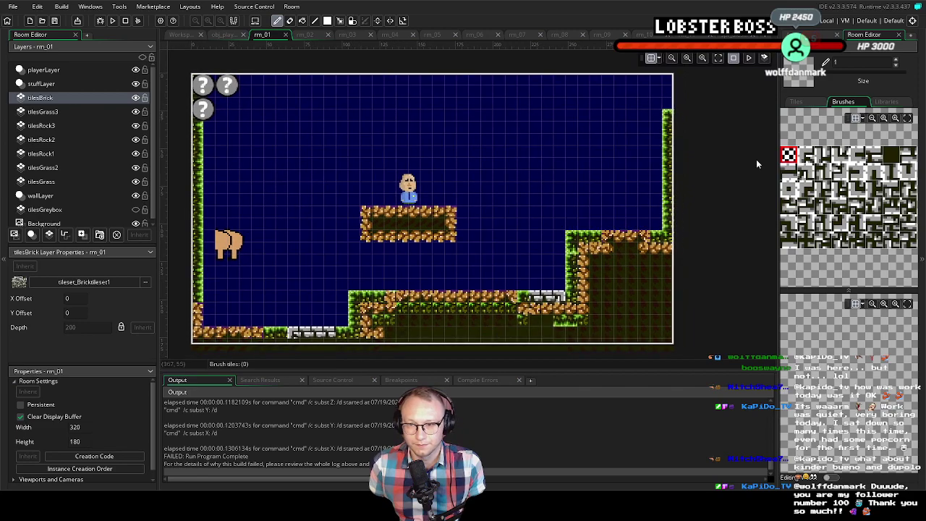
{"action": "left_click", "coordinate": [886, 101]}
{"action": "left_click", "coordinate": [811, 124]}
{"action": "mouse_move", "coordinate": [488, 114]}
{"action": "left_mouse_down"}
{"action": "mouse_move", "coordinate": [500, 159]}
{"action": "mouse_move", "coordinate": [581, 154]}
{"action": "mouse_move", "coordinate": [563, 124]}
{"action": "mouse_move", "coordinate": [508, 123]}
{"action": "mouse_move", "coordinate": [576, 118]}
{"action": "mouse_move", "coordinate": [593, 133]}
{"action": "mouse_move", "coordinate": [514, 136]}
{"action": "mouse_move", "coordinate": [585, 142]}
{"action": "mouse_move", "coordinate": [531, 146]}
{"action": "mouse_move", "coordinate": [516, 165]}
{"action": "mouse_move", "coordinate": [556, 159]}
{"action": "left_mouse_up"}
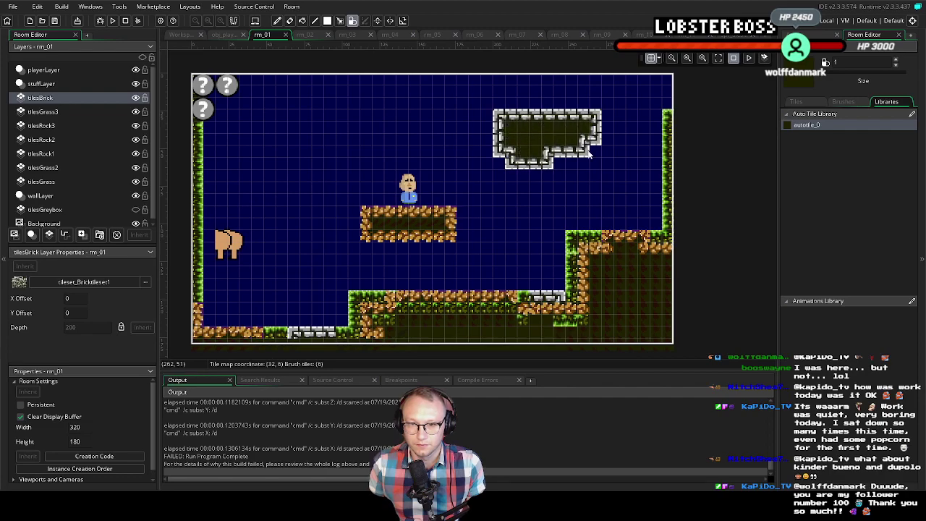
{"action": "mouse_move", "coordinate": [631, 165]}
{"action": "left_mouse_down"}
{"action": "mouse_move", "coordinate": [639, 187]}
{"action": "mouse_move", "coordinate": [624, 165]}
{"action": "left_mouse_up"}
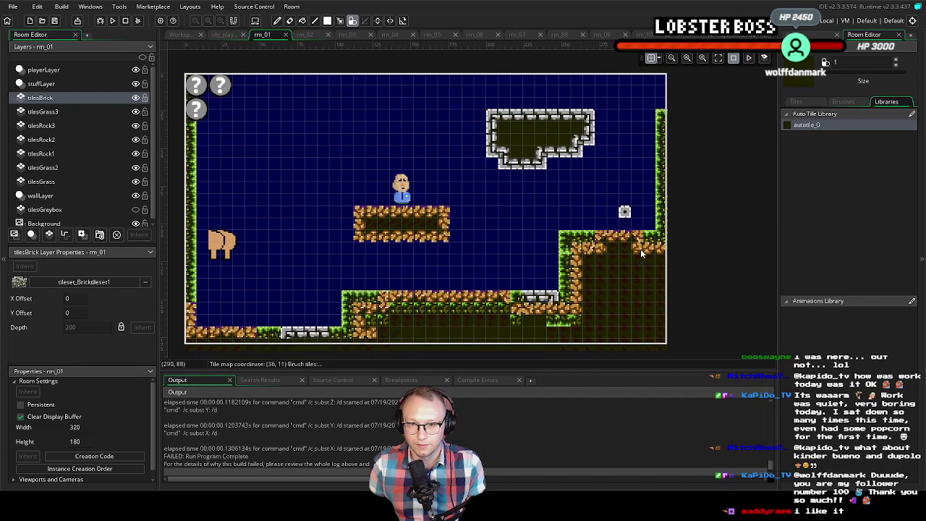
Erase the floating brick island in the room's upper right from the tilesBrick layer using the empty tile brush
{"action": "left_click_drag", "start_coordinate": [602, 209], "coordinate": [576, 214]}
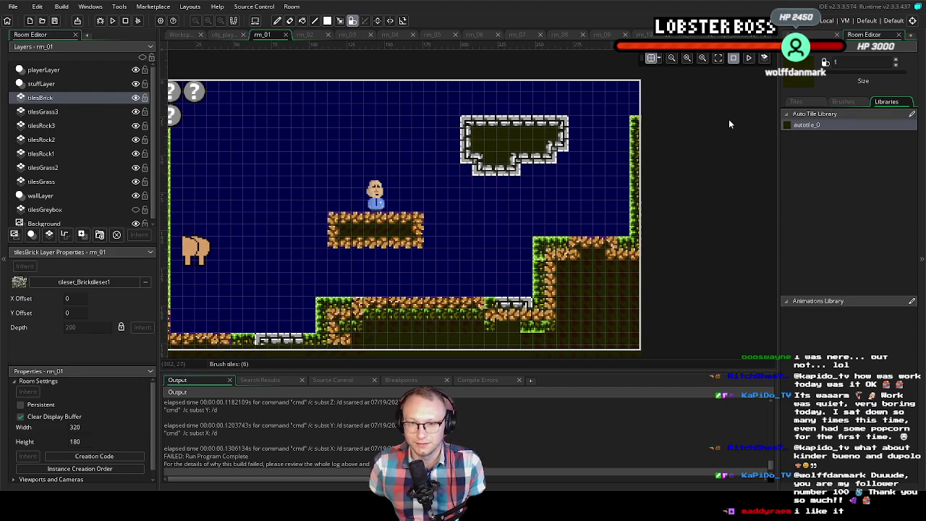
{"action": "left_click", "coordinate": [843, 101]}
{"action": "left_click", "coordinate": [789, 155]}
{"action": "mouse_move", "coordinate": [563, 121]}
{"action": "left_mouse_down"}
{"action": "mouse_move", "coordinate": [424, 122]}
{"action": "mouse_move", "coordinate": [557, 149]}
{"action": "mouse_move", "coordinate": [480, 182]}
{"action": "mouse_move", "coordinate": [501, 164]}
{"action": "left_mouse_up"}
{"action": "mouse_move", "coordinate": [548, 136]}
{"action": "left_mouse_down"}
{"action": "mouse_move", "coordinate": [495, 143]}
{"action": "mouse_move", "coordinate": [505, 134]}
{"action": "mouse_move", "coordinate": [510, 159]}
{"action": "left_mouse_up"}
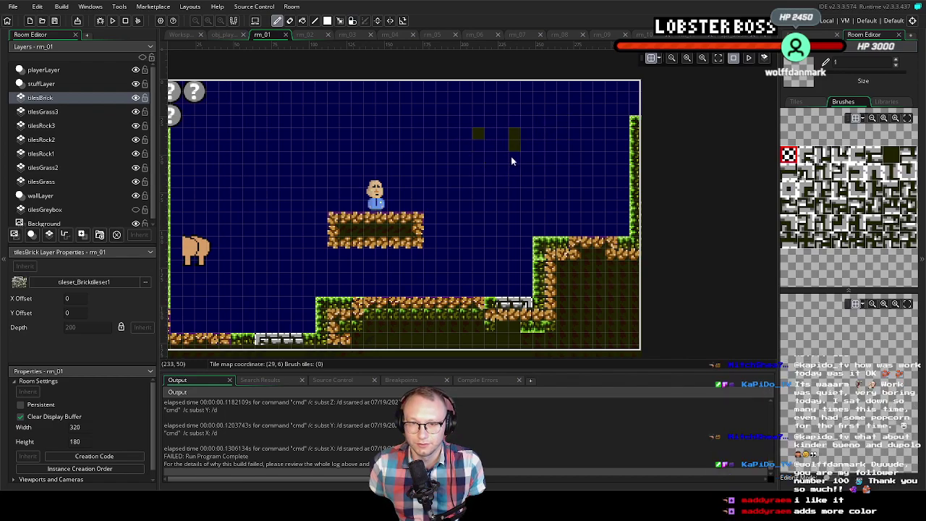
Paint a two-tile-wide brick column with autotile_0 from the top of the right ledge down into the ground
{"action": "scroll", "coordinate": [469, 130], "scroll_direction": "down", "scroll_amount": 2}
{"action": "scroll", "coordinate": [453, 182], "scroll_direction": "up", "scroll_amount": 1}
{"action": "scroll", "coordinate": [458, 161], "scroll_direction": "left", "scroll_amount": 3}
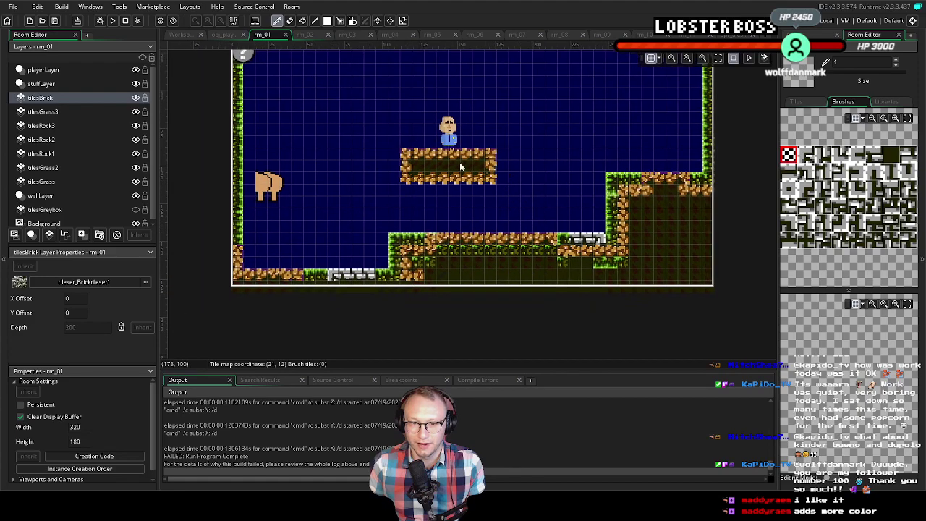
{"action": "left_click_drag", "start_coordinate": [395, 155], "coordinate": [403, 169]}
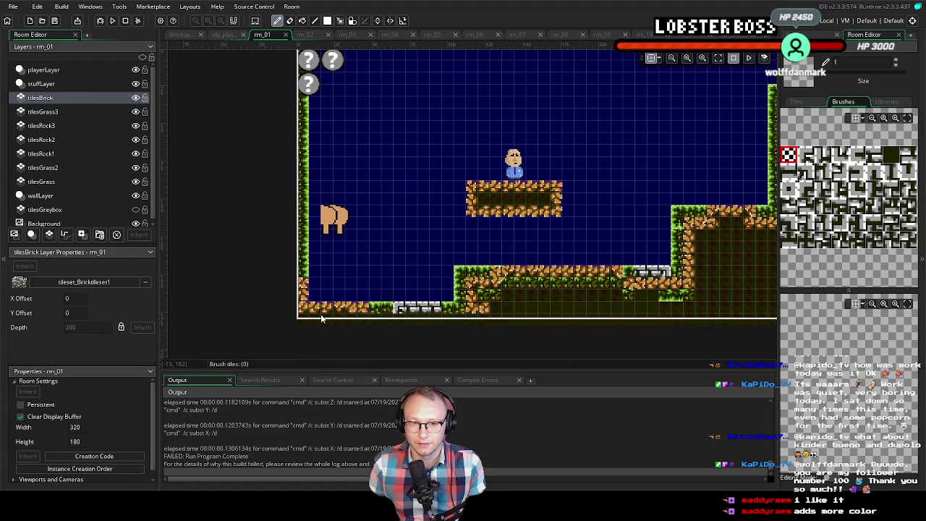
{"action": "scroll", "coordinate": [569, 292], "scroll_direction": "right", "scroll_amount": 4}
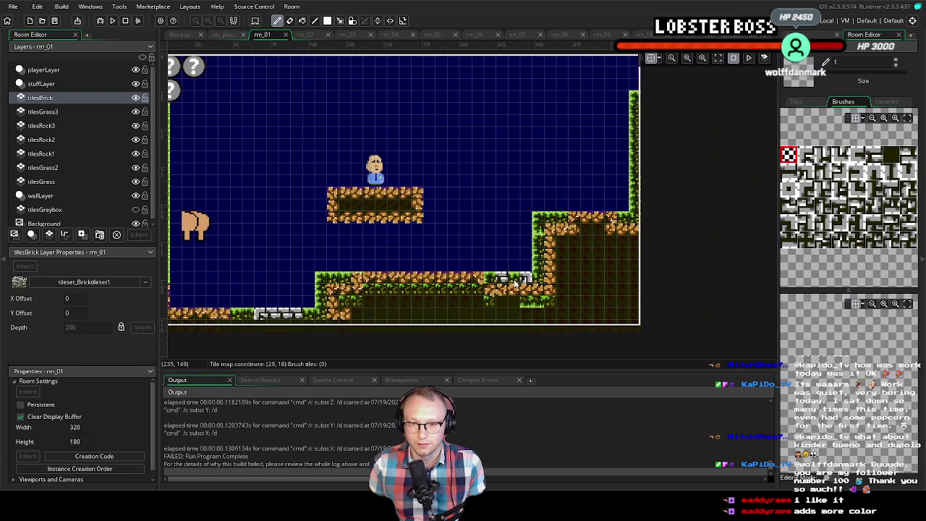
{"action": "scroll", "coordinate": [547, 260], "scroll_direction": "right", "scroll_amount": 1}
{"action": "scroll", "coordinate": [539, 242], "scroll_direction": "up", "scroll_amount": 1}
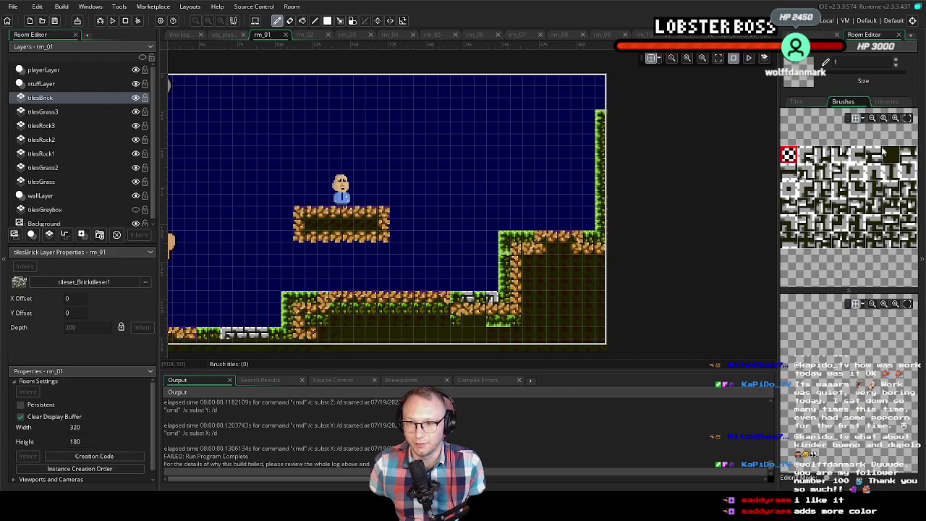
{"action": "left_click", "coordinate": [886, 102]}
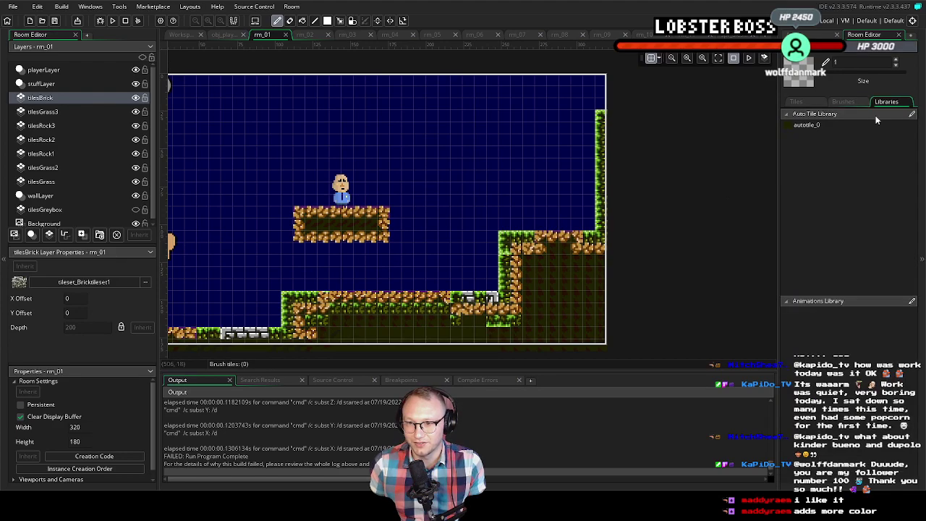
{"action": "left_click", "coordinate": [810, 126]}
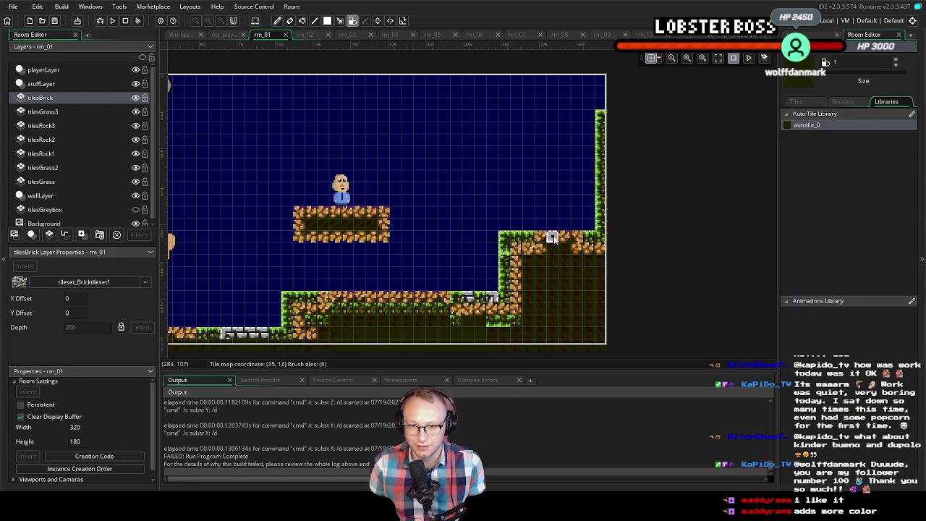
{"action": "mouse_move", "coordinate": [552, 238]}
{"action": "left_mouse_down"}
{"action": "mouse_move", "coordinate": [570, 254]}
{"action": "mouse_move", "coordinate": [557, 289]}
{"action": "mouse_move", "coordinate": [566, 265]}
{"action": "mouse_move", "coordinate": [557, 271]}
{"action": "mouse_move", "coordinate": [560, 317]}
{"action": "left_mouse_up"}
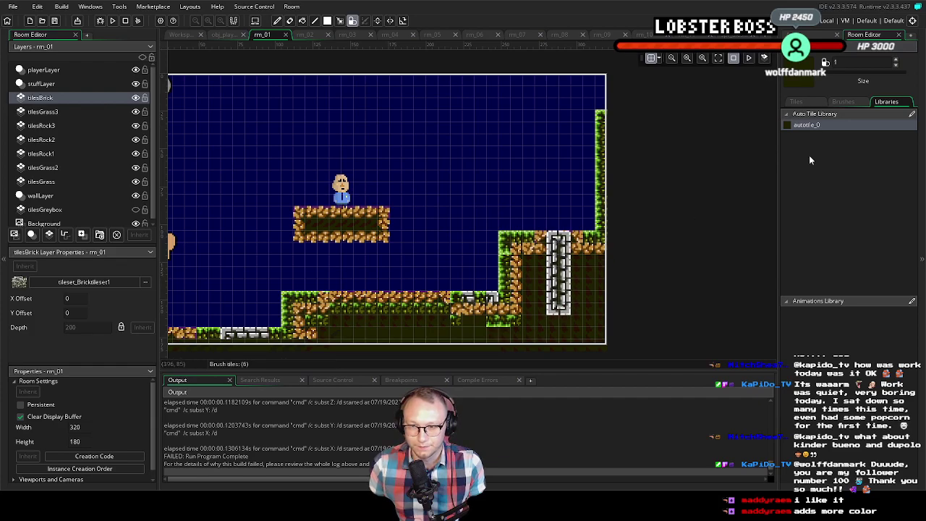
Erase the brick column from the right ledge with the empty tile brush
{"action": "left_click", "coordinate": [843, 102]}
{"action": "left_click", "coordinate": [789, 155]}
{"action": "left_click", "coordinate": [555, 273]}
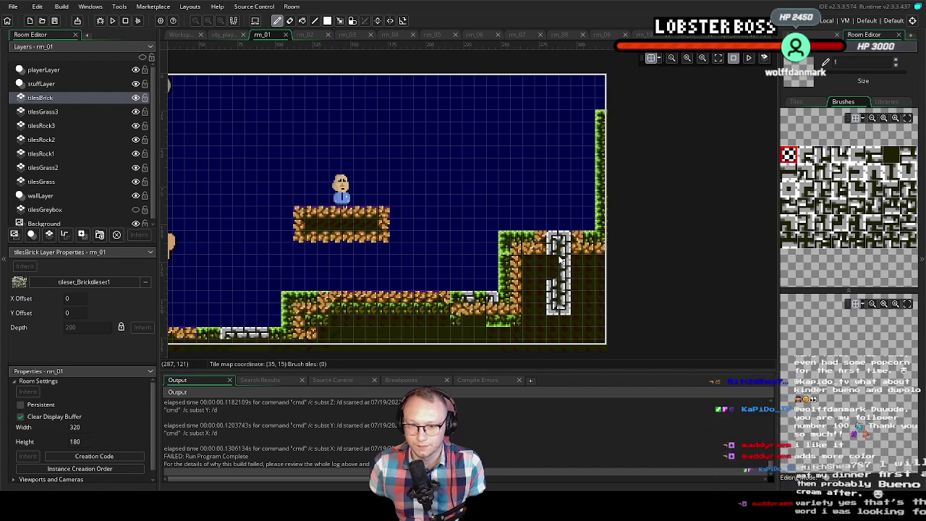
{"action": "left_click_drag", "start_coordinate": [556, 248], "coordinate": [552, 309]}
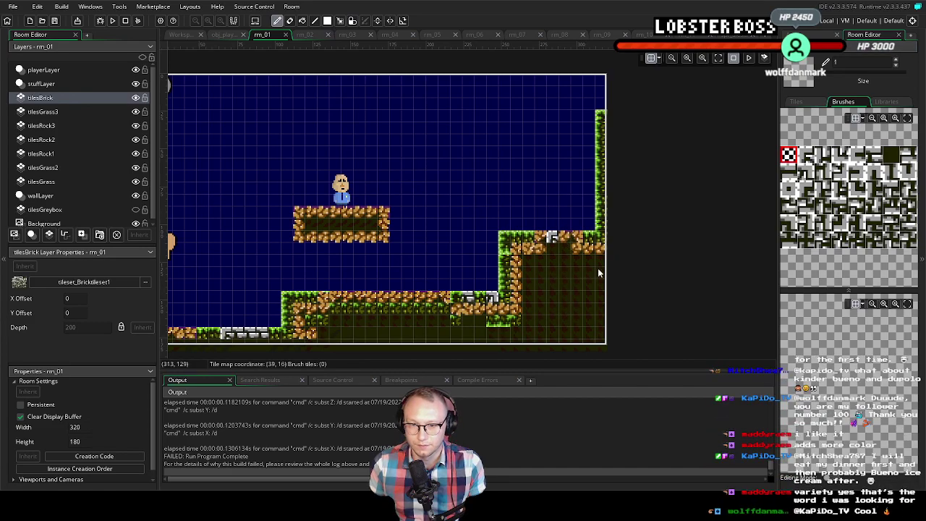
{"action": "key", "text": "ctrl+z"}
{"action": "left_click_drag", "start_coordinate": [555, 245], "coordinate": [551, 291]}
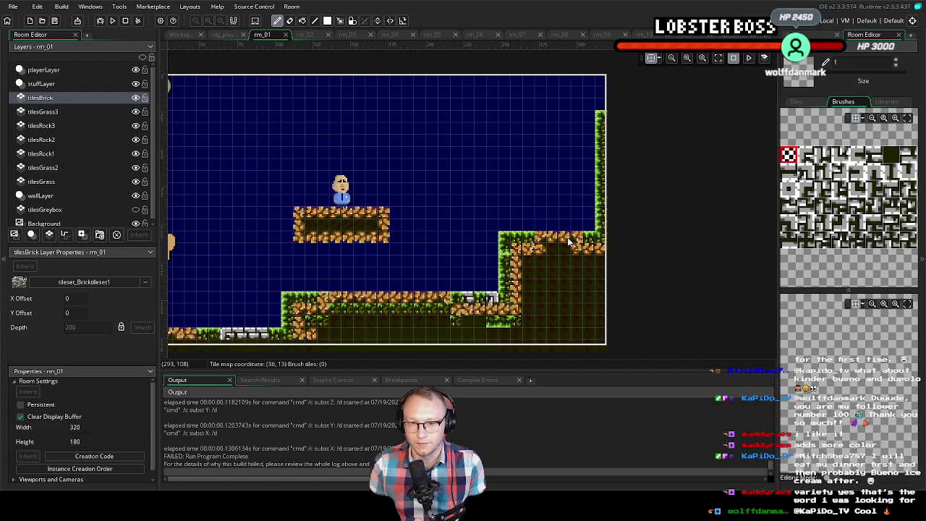
{"action": "left_click_drag", "start_coordinate": [545, 300], "coordinate": [587, 305]}
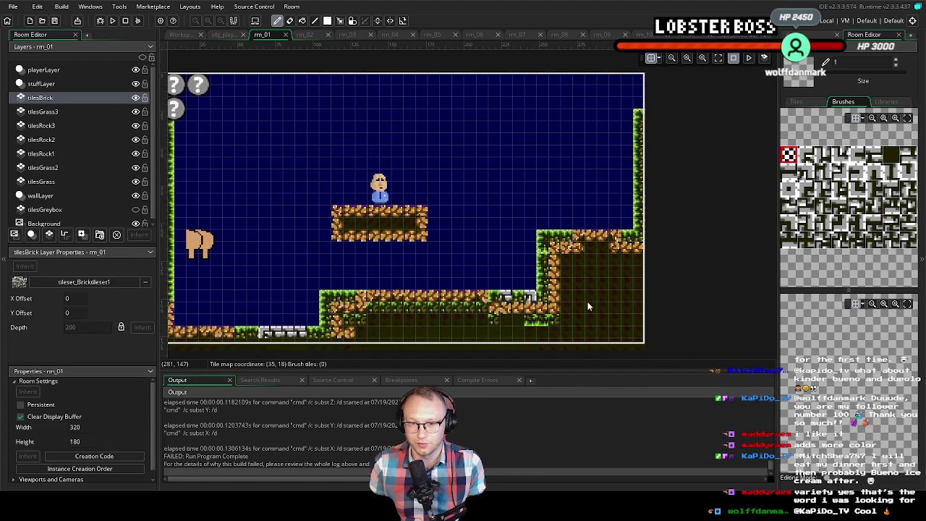
Paint an autotile_0 brick block at the right ledge's upper-left corner and erase all but a short strip along its top
{"action": "left_click", "coordinate": [887, 102]}
{"action": "left_click", "coordinate": [807, 125]}
{"action": "mouse_move", "coordinate": [554, 239]}
{"action": "left_mouse_down"}
{"action": "mouse_move", "coordinate": [576, 240]}
{"action": "mouse_move", "coordinate": [558, 256]}
{"action": "mouse_move", "coordinate": [575, 258]}
{"action": "mouse_move", "coordinate": [558, 258]}
{"action": "mouse_move", "coordinate": [555, 267]}
{"action": "mouse_move", "coordinate": [576, 267]}
{"action": "mouse_move", "coordinate": [557, 274]}
{"action": "mouse_move", "coordinate": [595, 272]}
{"action": "left_mouse_up"}
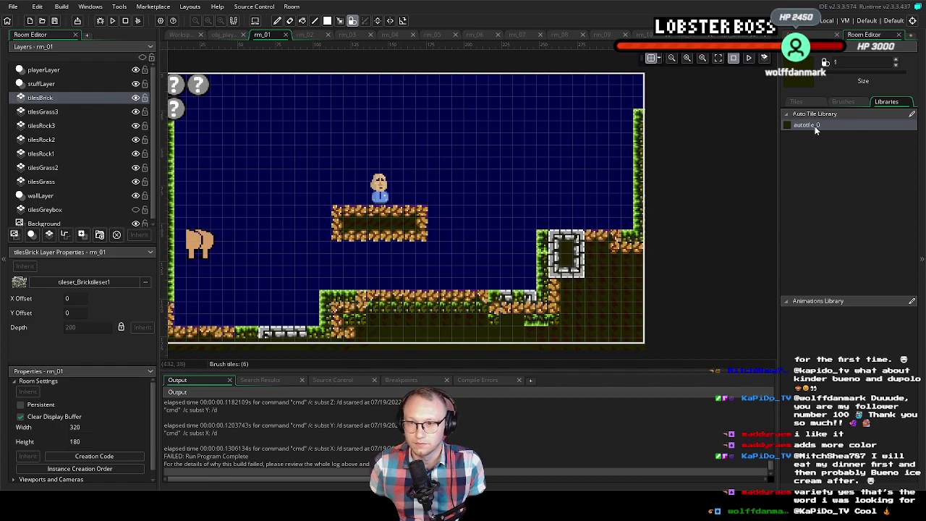
{"action": "left_click", "coordinate": [842, 102]}
{"action": "left_click", "coordinate": [789, 155]}
{"action": "left_click", "coordinate": [559, 277]}
{"action": "left_click_drag", "start_coordinate": [560, 277], "coordinate": [554, 260]}
{"action": "left_click", "coordinate": [581, 245]}
Paint an autotile_0 brick block on the floating platform's right half and erase all but its top row
{"action": "scroll", "coordinate": [615, 282], "scroll_direction": "down", "scroll_amount": 4}
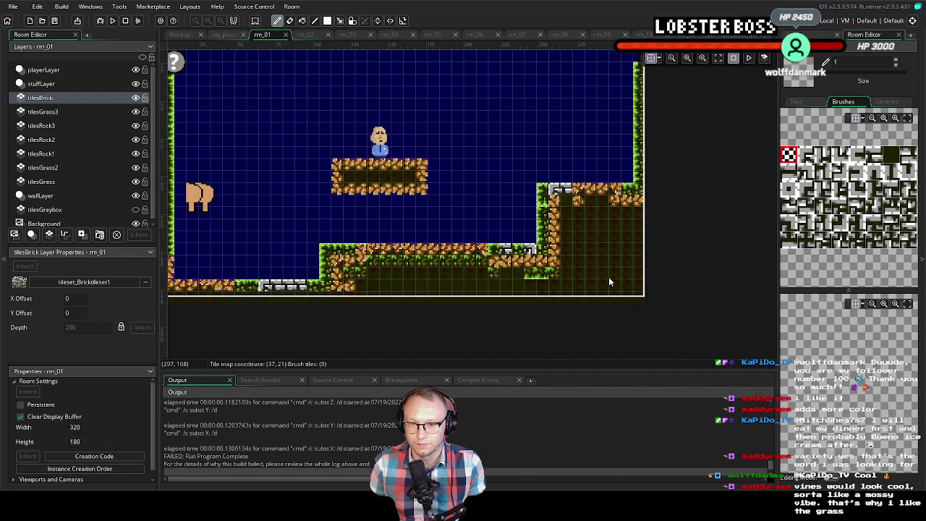
{"action": "scroll", "coordinate": [561, 255], "scroll_direction": "up", "scroll_amount": 1}
{"action": "left_click_drag", "start_coordinate": [490, 225], "coordinate": [552, 301]}
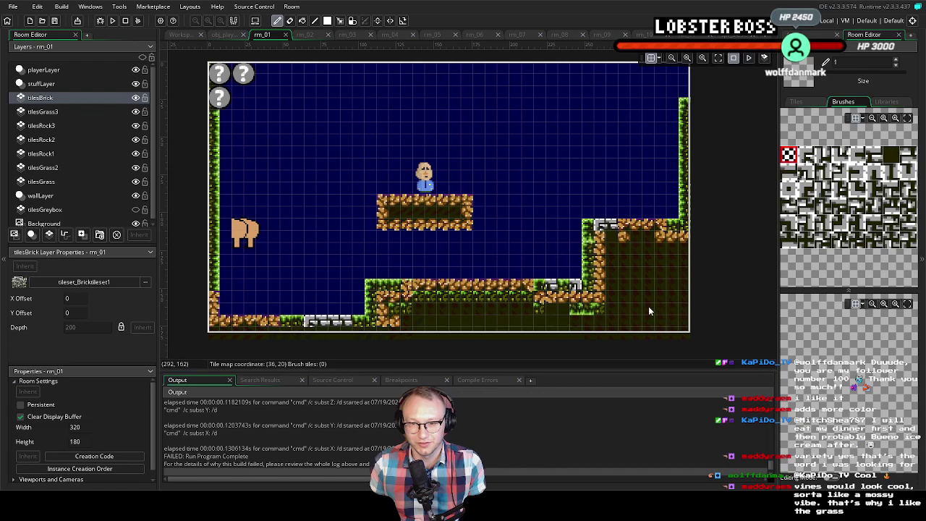
{"action": "left_click_drag", "start_coordinate": [612, 268], "coordinate": [647, 289]}
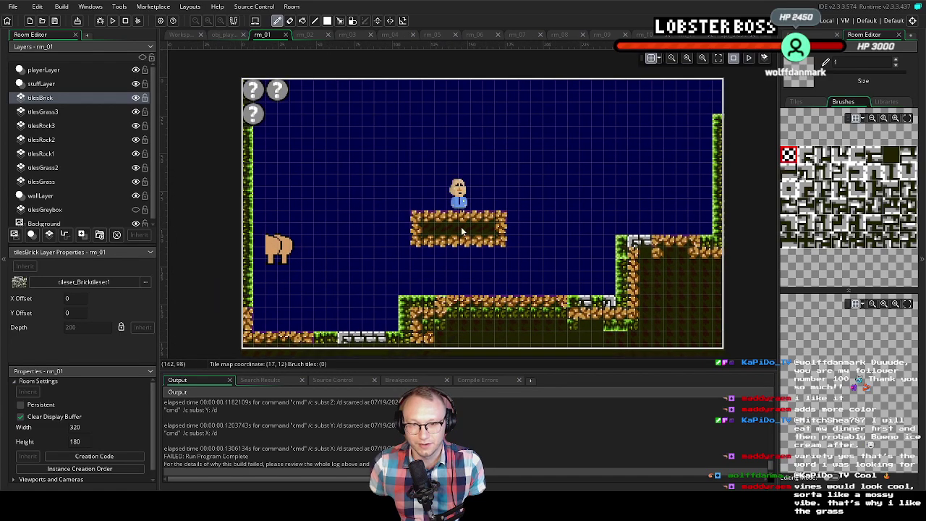
{"action": "left_click", "coordinate": [899, 103]}
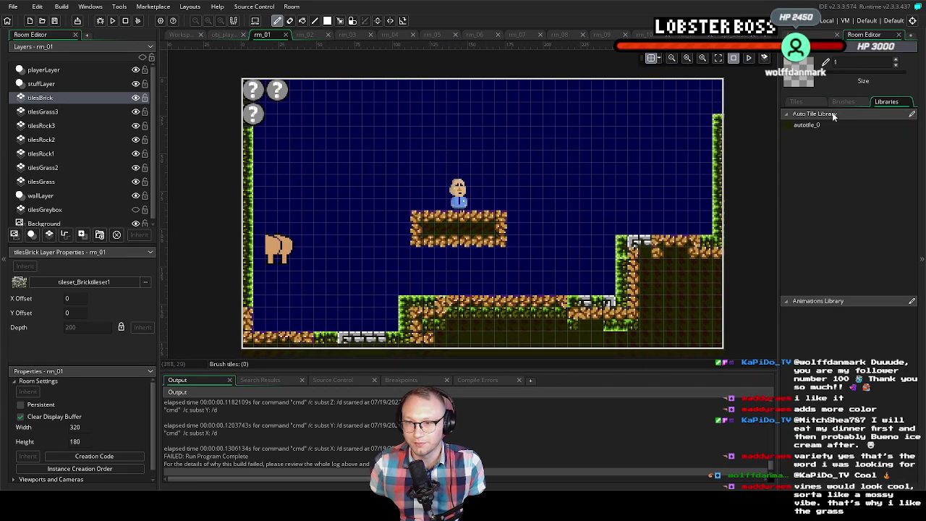
{"action": "mouse_move", "coordinate": [465, 229]}
{"action": "left_mouse_down"}
{"action": "mouse_move", "coordinate": [487, 225]}
{"action": "mouse_move", "coordinate": [486, 236]}
{"action": "left_mouse_up"}
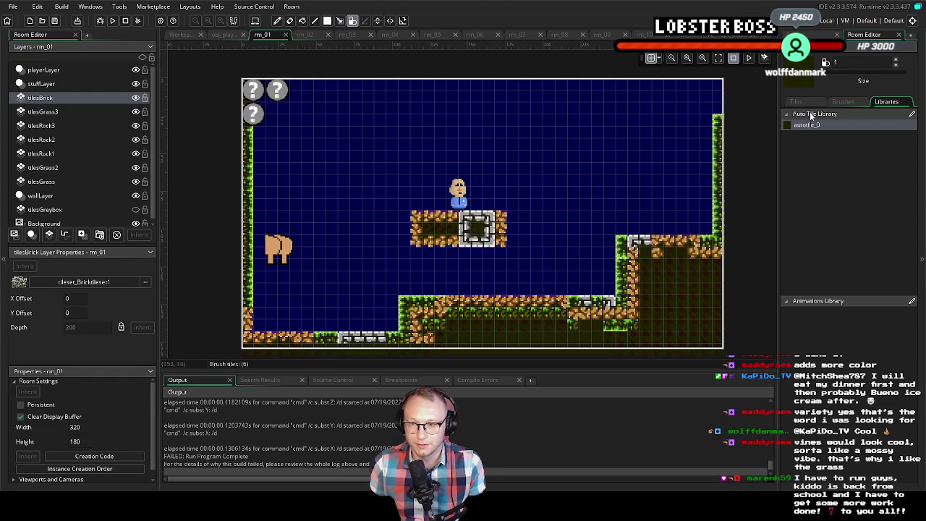
{"action": "left_click", "coordinate": [843, 101]}
{"action": "left_click", "coordinate": [788, 155]}
{"action": "mouse_move", "coordinate": [490, 226]}
{"action": "left_mouse_down"}
{"action": "mouse_move", "coordinate": [466, 242]}
{"action": "mouse_move", "coordinate": [479, 223]}
{"action": "mouse_move", "coordinate": [525, 270]}
{"action": "left_mouse_up"}
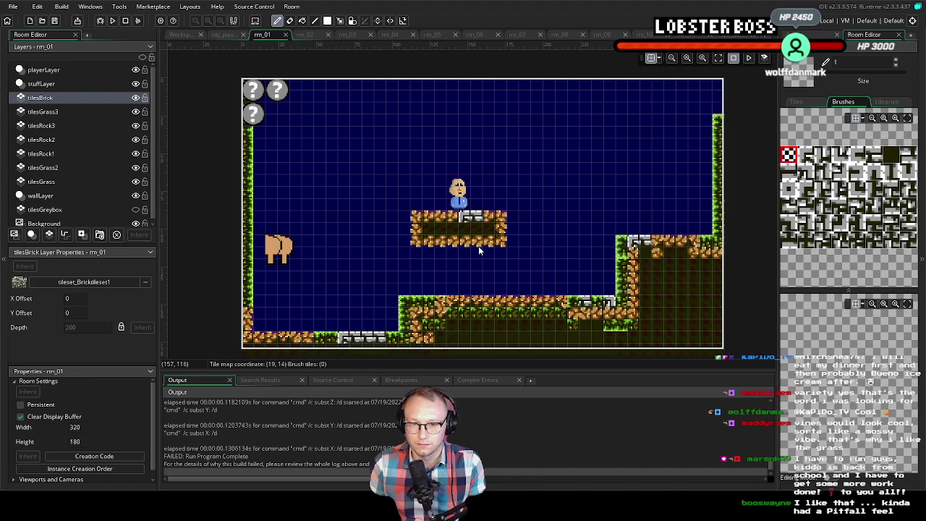
Paint autotile_0 bricks over the floating platform's left end and erase all but the upper-left corner tile
{"action": "left_click", "coordinate": [886, 101]}
{"action": "left_click", "coordinate": [806, 125]}
{"action": "mouse_move", "coordinate": [418, 215]}
{"action": "left_mouse_down"}
{"action": "mouse_move", "coordinate": [416, 243]}
{"action": "mouse_move", "coordinate": [437, 243]}
{"action": "mouse_move", "coordinate": [425, 235]}
{"action": "mouse_move", "coordinate": [429, 218]}
{"action": "mouse_move", "coordinate": [466, 221]}
{"action": "left_mouse_up"}
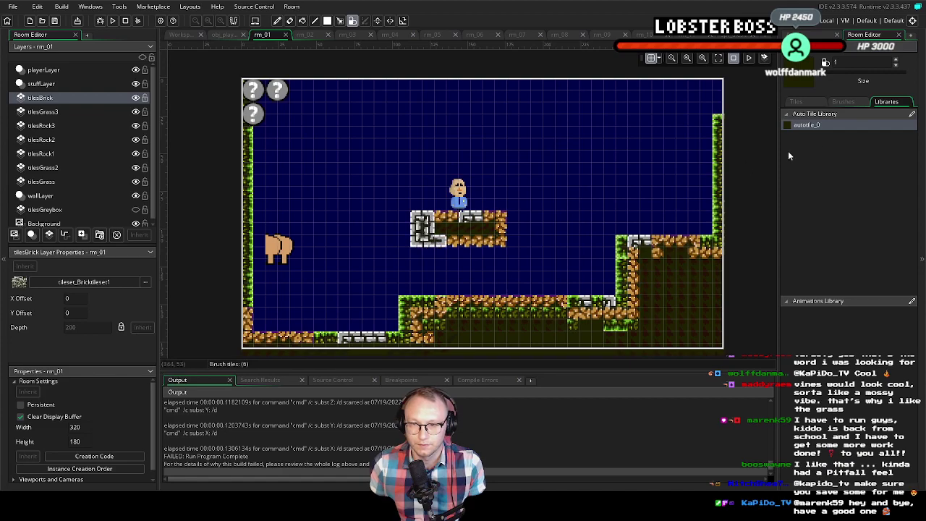
{"action": "left_click", "coordinate": [848, 101]}
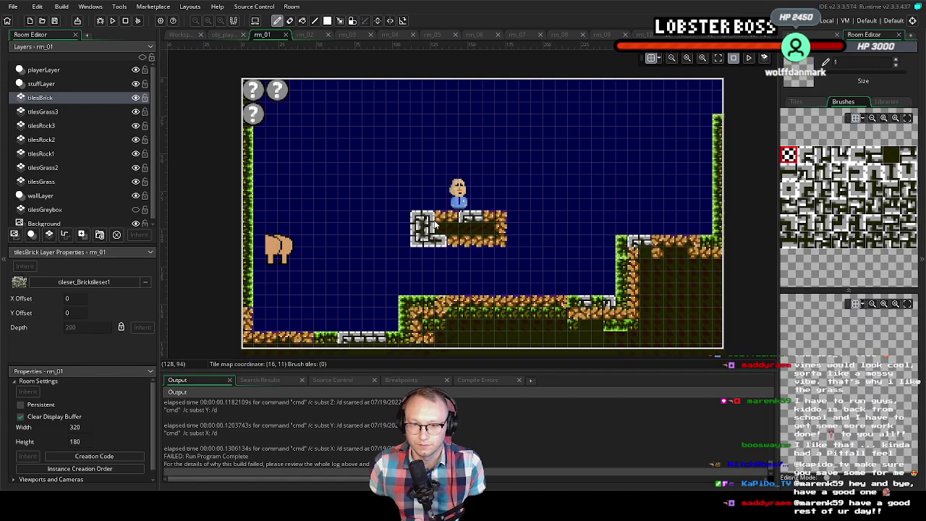
{"action": "left_click_drag", "start_coordinate": [438, 239], "coordinate": [416, 237]}
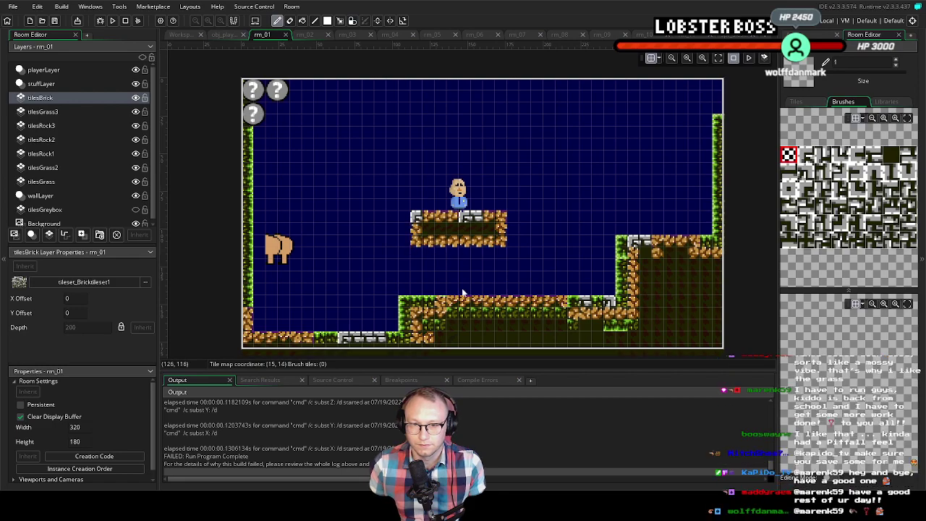
Erase the remaining brick tiles from the top of the floating platform
{"action": "left_click_drag", "start_coordinate": [522, 233], "coordinate": [507, 243]}
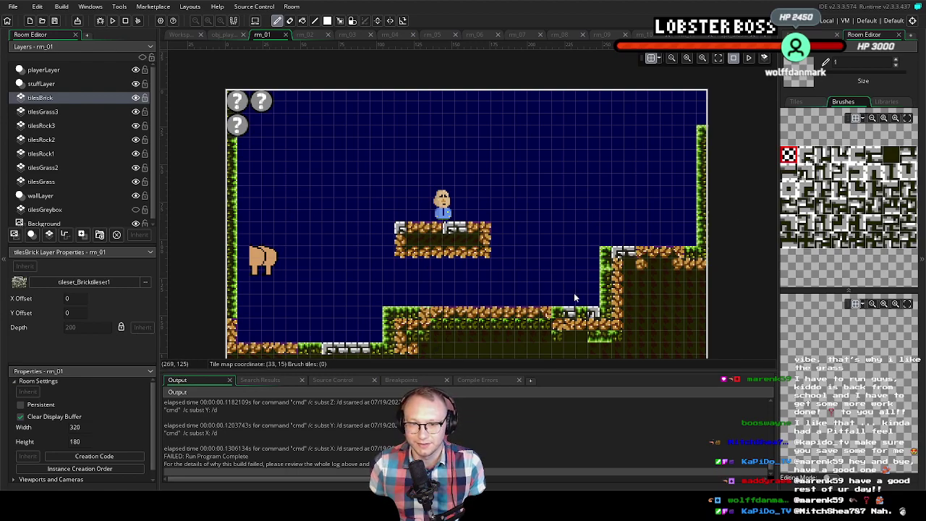
{"action": "left_click_drag", "start_coordinate": [450, 229], "coordinate": [414, 235]}
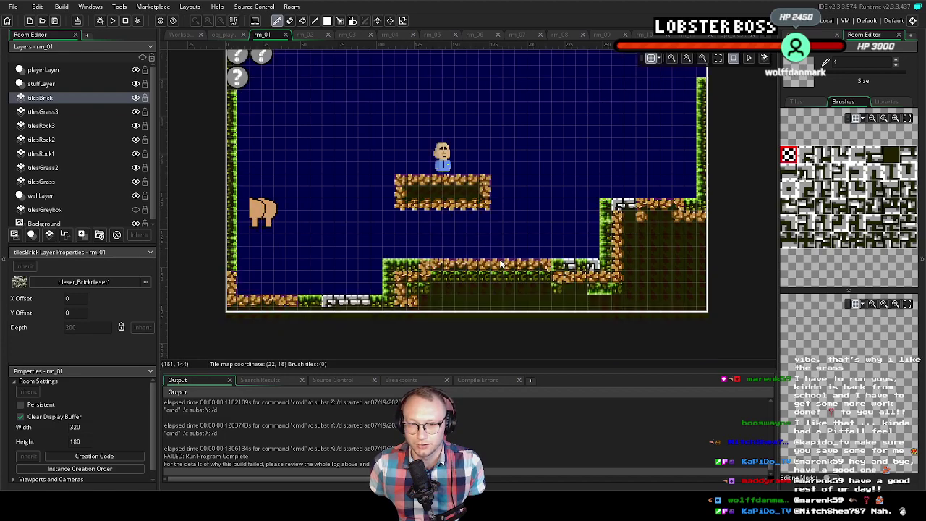
On the tilesGrass3 layer, paint autotile_0 grass on the floating platform and erase all but three tiles along its top edge
{"action": "left_click", "coordinate": [42, 111]}
{"action": "left_click", "coordinate": [896, 105]}
{"action": "left_click", "coordinate": [849, 124]}
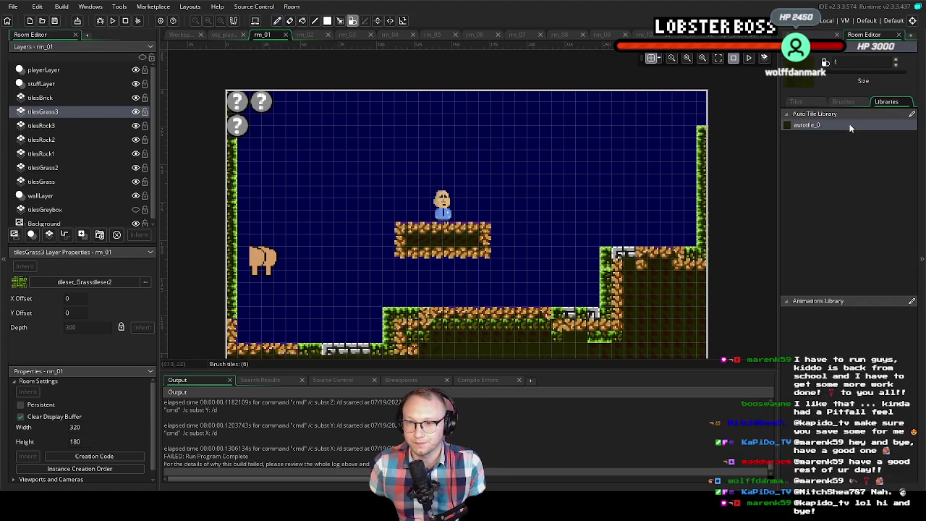
{"action": "mouse_move", "coordinate": [407, 228]}
{"action": "left_mouse_down"}
{"action": "mouse_move", "coordinate": [433, 231]}
{"action": "mouse_move", "coordinate": [434, 252]}
{"action": "mouse_move", "coordinate": [420, 250]}
{"action": "mouse_move", "coordinate": [419, 239]}
{"action": "mouse_move", "coordinate": [430, 253]}
{"action": "mouse_move", "coordinate": [413, 256]}
{"action": "mouse_move", "coordinate": [434, 254]}
{"action": "mouse_move", "coordinate": [436, 244]}
{"action": "mouse_move", "coordinate": [420, 243]}
{"action": "mouse_move", "coordinate": [422, 254]}
{"action": "mouse_move", "coordinate": [553, 327]}
{"action": "mouse_move", "coordinate": [408, 248]}
{"action": "left_mouse_up"}
{"action": "left_click", "coordinate": [853, 103]}
{"action": "left_click", "coordinate": [789, 155]}
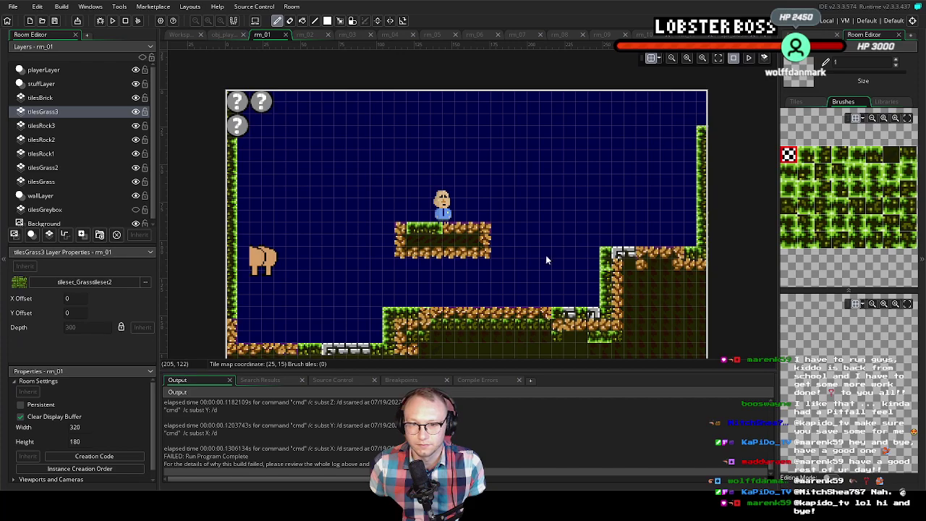
Paint grass edge tiles along the right half of the floating platform's underside, through its lower-right corner, using tile brushes
{"action": "left_click", "coordinate": [874, 207]}
{"action": "left_click", "coordinate": [452, 253]}
{"action": "left_click_drag", "start_coordinate": [456, 255], "coordinate": [486, 256]}
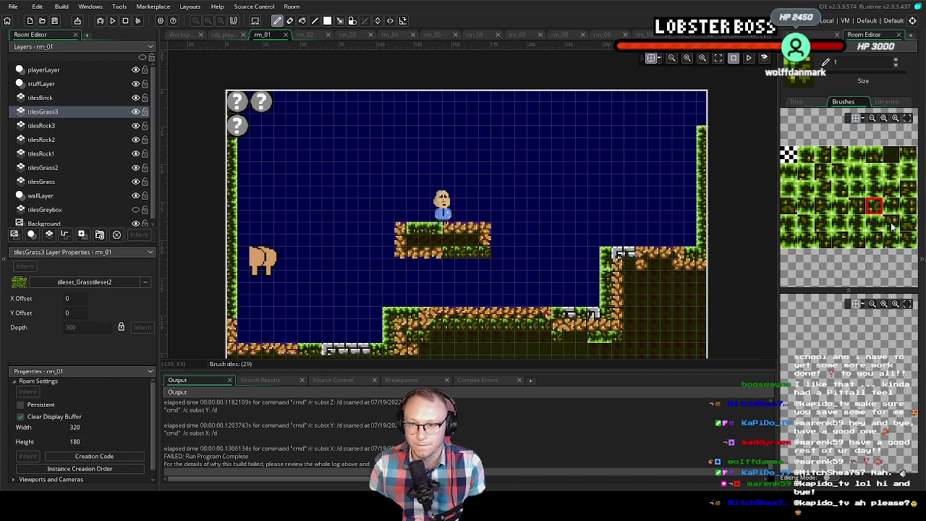
{"action": "left_click", "coordinate": [909, 240]}
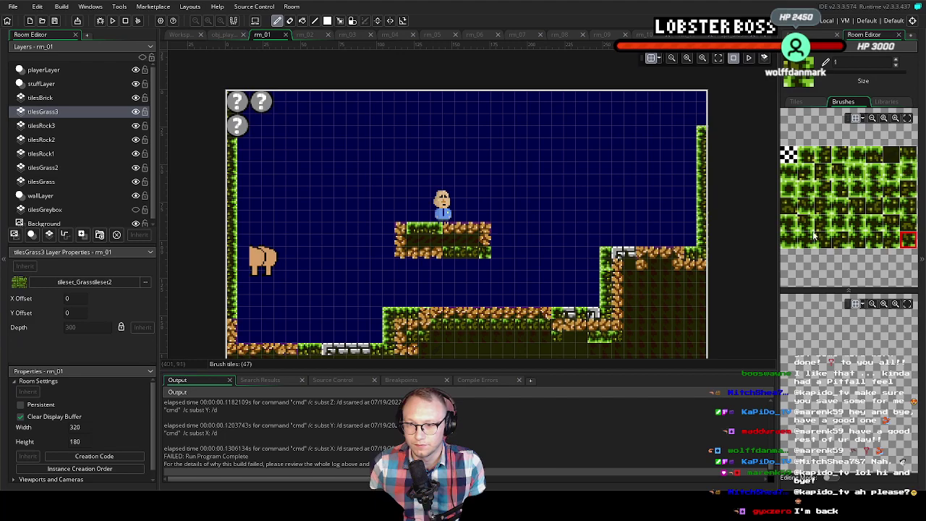
{"action": "left_click", "coordinate": [858, 224]}
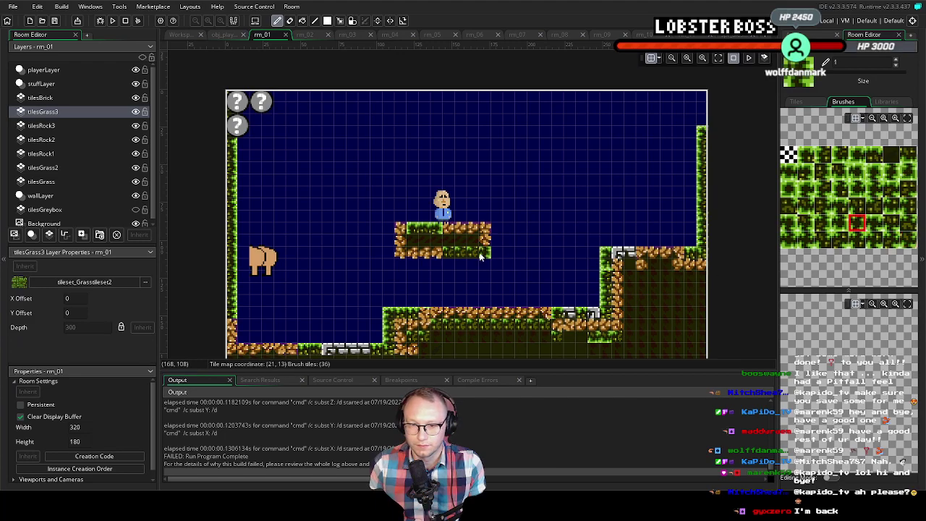
{"action": "left_click_drag", "start_coordinate": [520, 230], "coordinate": [525, 242]}
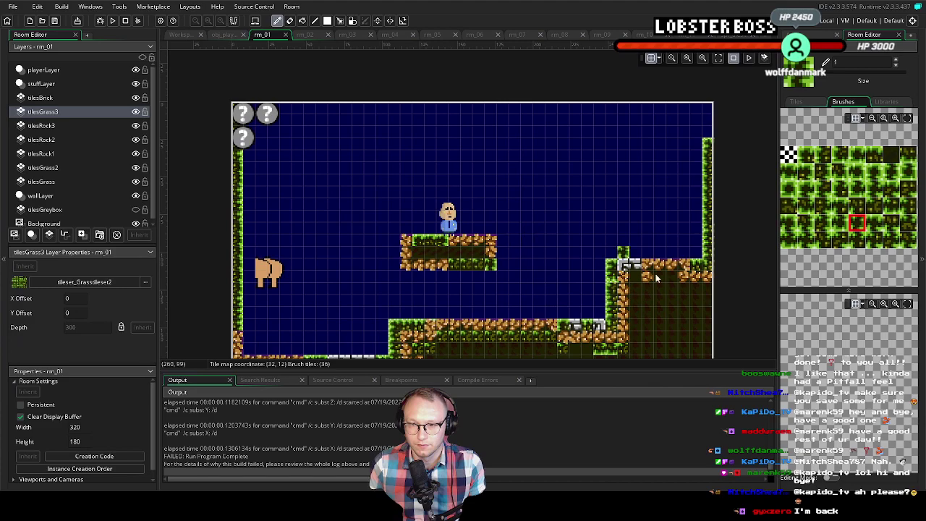
On the tilesBrick layer, add autotile_0 brick at the floating platform's upper-left corner and erase the excess around that tile
{"action": "left_click", "coordinate": [44, 98]}
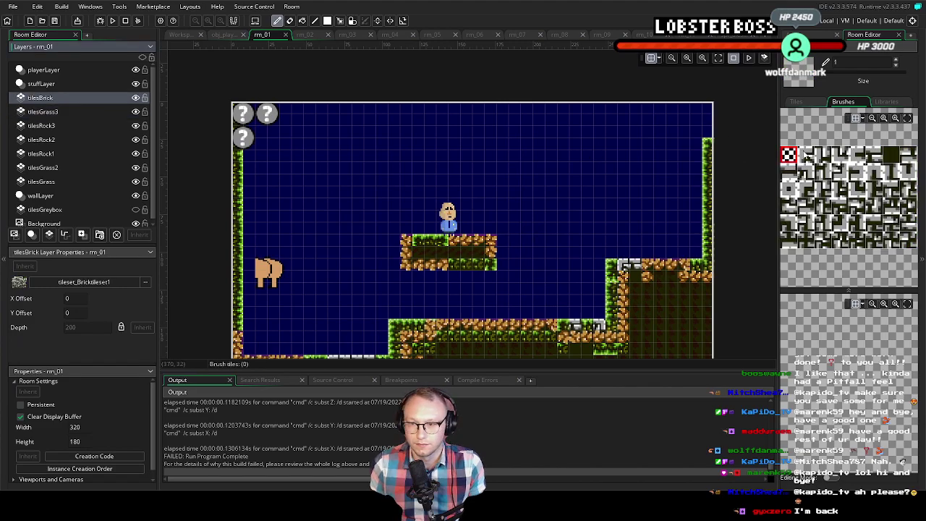
{"action": "left_click", "coordinate": [875, 102]}
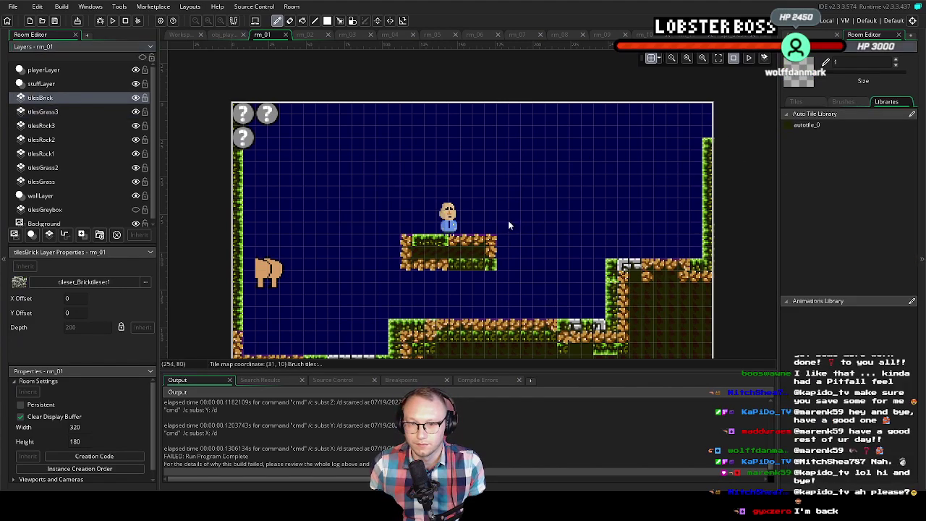
{"action": "left_click", "coordinate": [809, 126]}
{"action": "mouse_move", "coordinate": [409, 243]}
{"action": "left_mouse_down"}
{"action": "mouse_move", "coordinate": [423, 270]}
{"action": "mouse_move", "coordinate": [416, 244]}
{"action": "left_mouse_up"}
{"action": "left_click", "coordinate": [842, 102]}
{"action": "left_click", "coordinate": [789, 154]}
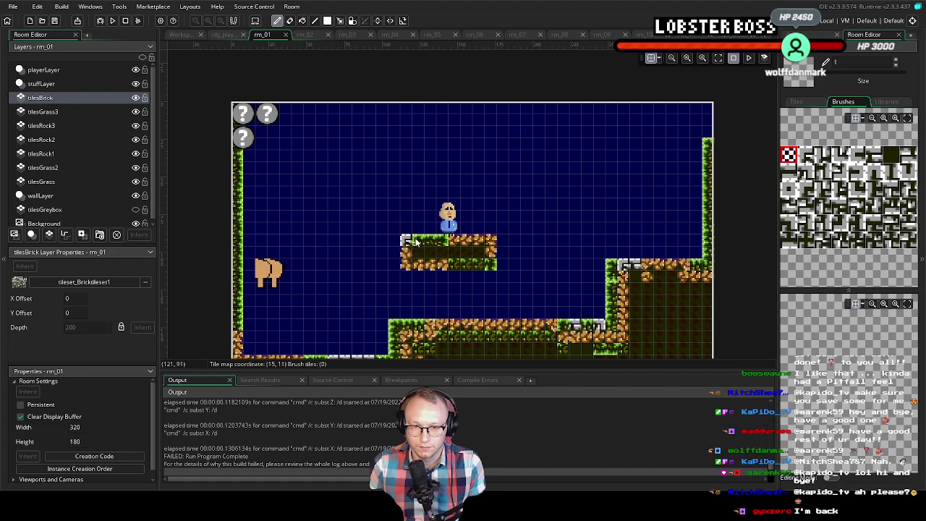
{"action": "left_click_drag", "start_coordinate": [515, 244], "coordinate": [491, 246]}
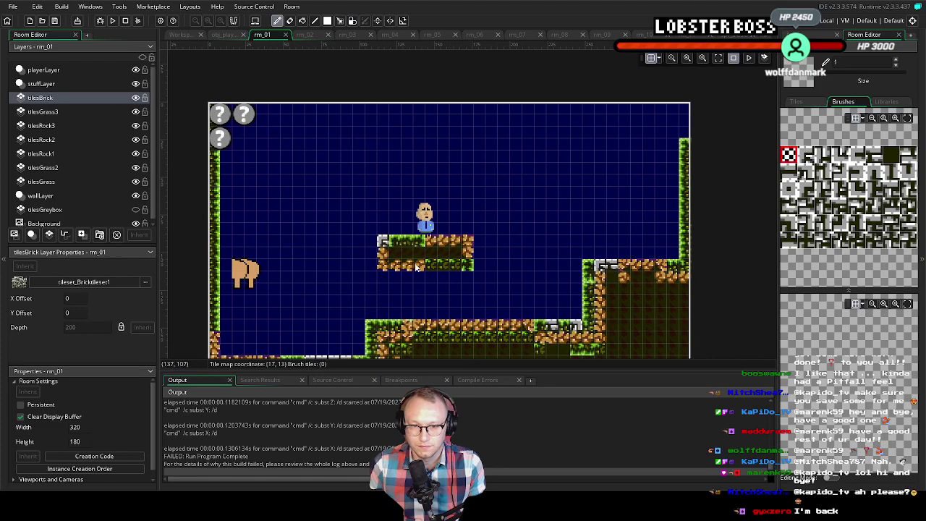
Paint autotile_0 brick over the floating platform's lower-left half, then erase all but the tiles by its left edge and one on the underside
{"action": "left_click", "coordinate": [879, 103]}
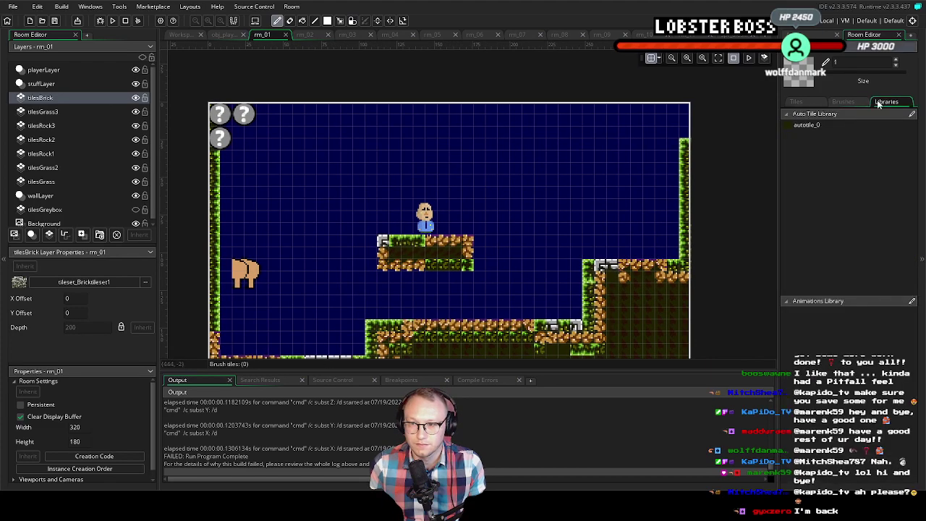
{"action": "left_click", "coordinate": [806, 124]}
{"action": "left_click_drag", "start_coordinate": [423, 265], "coordinate": [377, 269]}
{"action": "left_click_drag", "start_coordinate": [394, 254], "coordinate": [423, 254]}
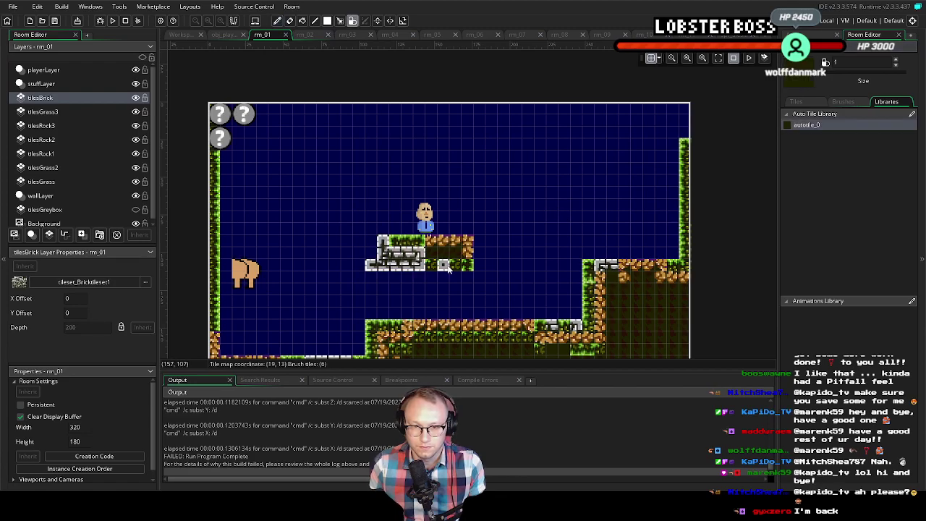
{"action": "left_click", "coordinate": [841, 102]}
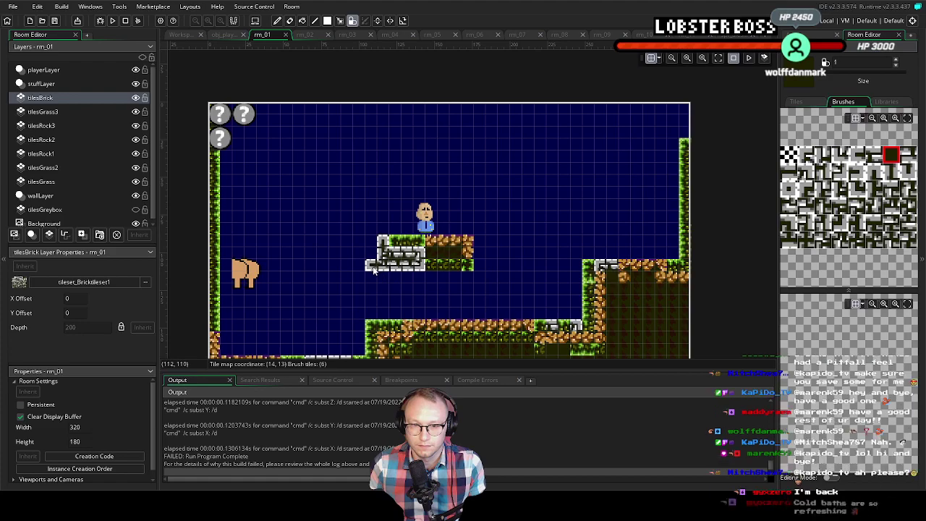
{"action": "left_click", "coordinate": [789, 155]}
{"action": "mouse_move", "coordinate": [401, 272]}
{"action": "left_mouse_down"}
{"action": "mouse_move", "coordinate": [362, 270]}
{"action": "mouse_move", "coordinate": [441, 280]}
{"action": "mouse_move", "coordinate": [508, 272]}
{"action": "mouse_move", "coordinate": [428, 254]}
{"action": "left_mouse_up"}
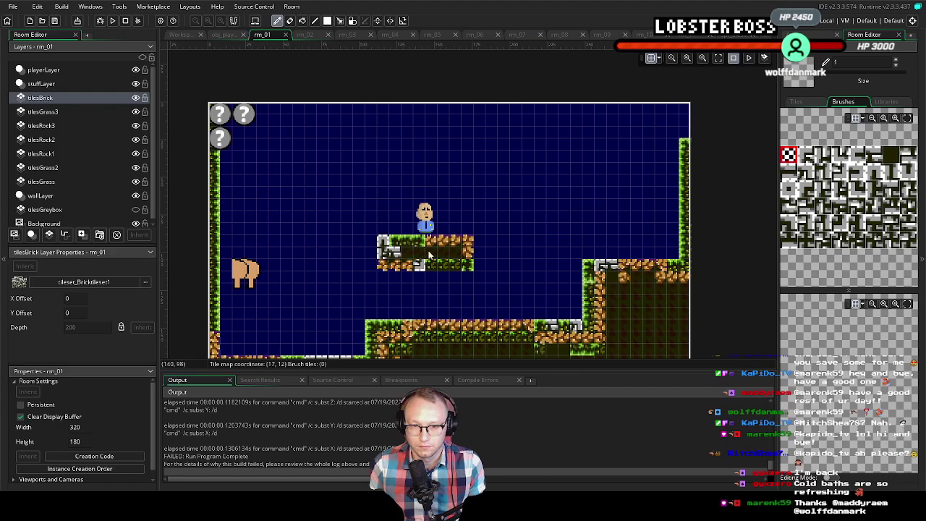
Use a brick tile brush to extend the floating platform's single underside brick by one tile toward the left
{"action": "scroll", "coordinate": [495, 248], "scroll_direction": "down", "scroll_amount": 2}
{"action": "scroll", "coordinate": [495, 247], "scroll_direction": "up", "scroll_amount": 2}
{"action": "left_click_drag", "start_coordinate": [497, 244], "coordinate": [482, 233]}
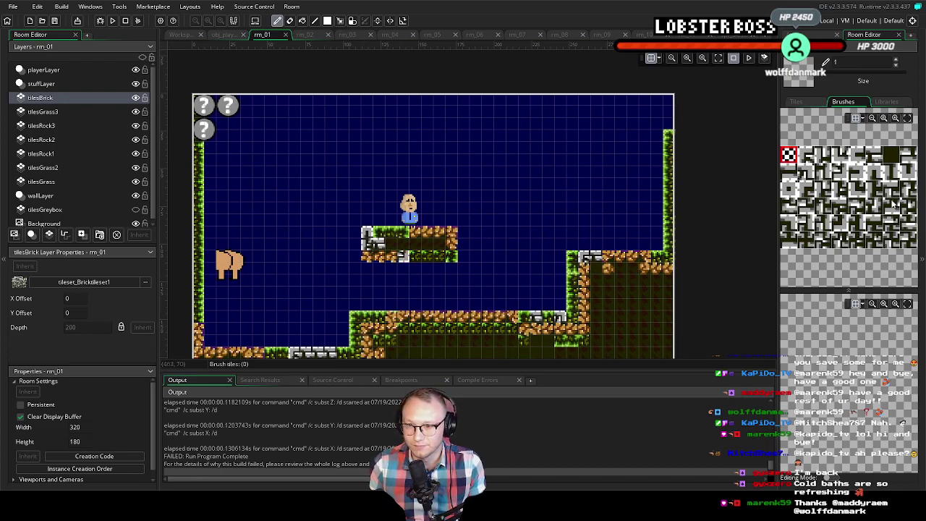
{"action": "left_click", "coordinate": [874, 189]}
{"action": "left_click", "coordinate": [891, 188]}
{"action": "left_click", "coordinate": [391, 258]}
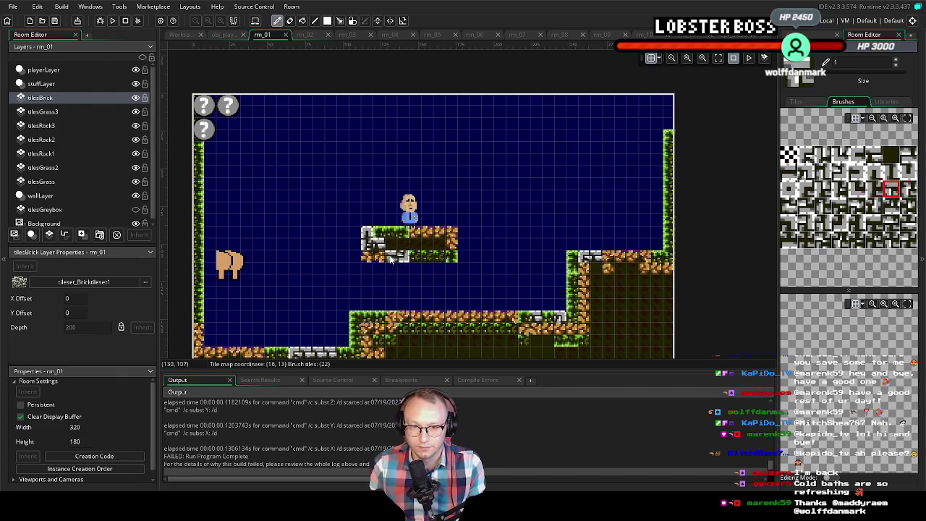
{"action": "scroll", "coordinate": [550, 249], "scroll_direction": "down", "scroll_amount": 2}
{"action": "scroll", "coordinate": [470, 235], "scroll_direction": "up", "scroll_amount": 2}
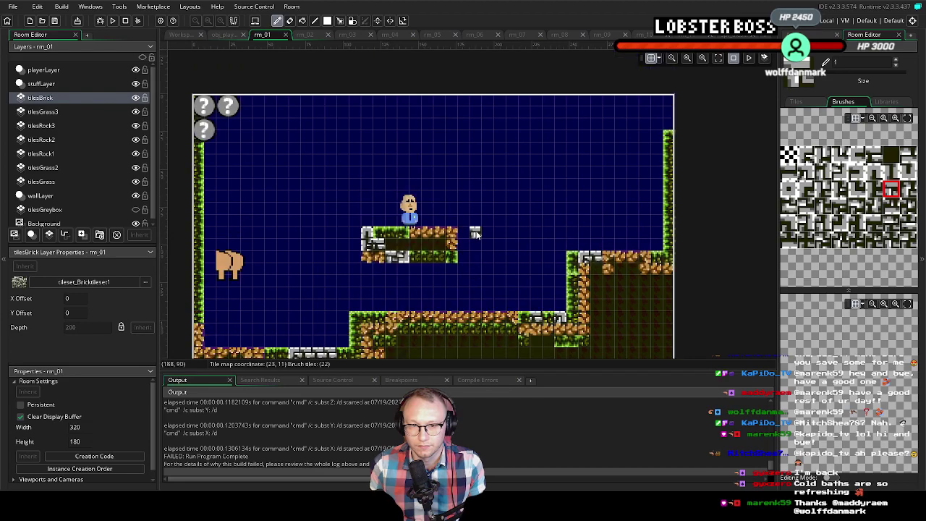
{"action": "left_click", "coordinate": [392, 243]}
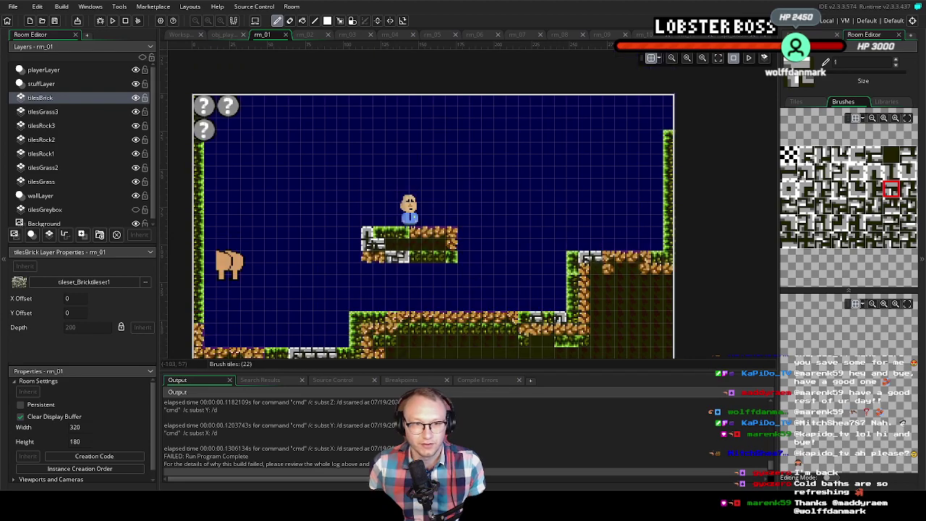
On the tilesGrass3 layer, rework the grass along the right half of the floating platform's underside with different edge and corner tile brushes
{"action": "left_click", "coordinate": [79, 113]}
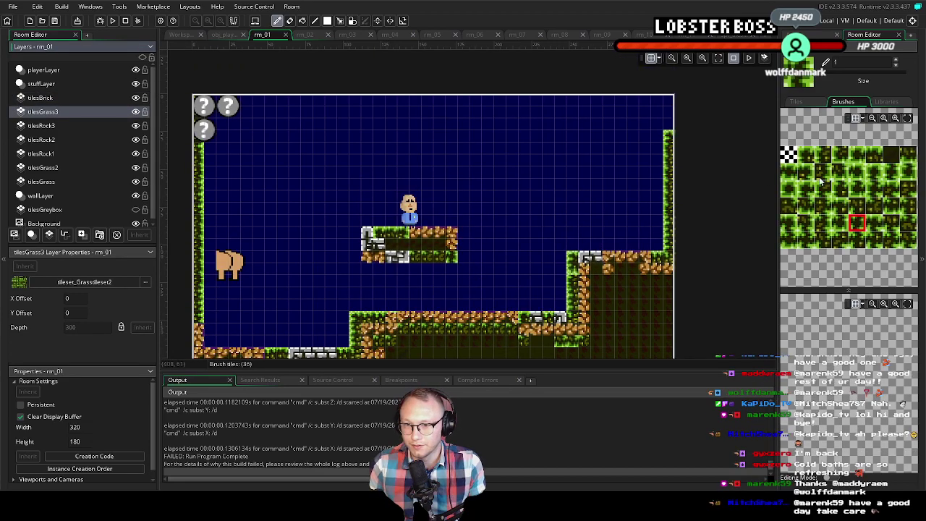
{"action": "left_click", "coordinate": [874, 208]}
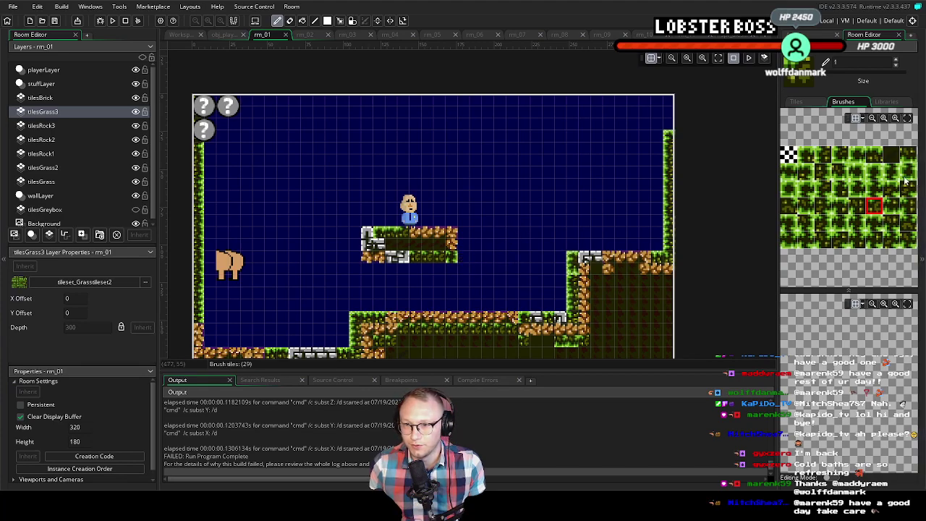
{"action": "left_click", "coordinate": [861, 191]}
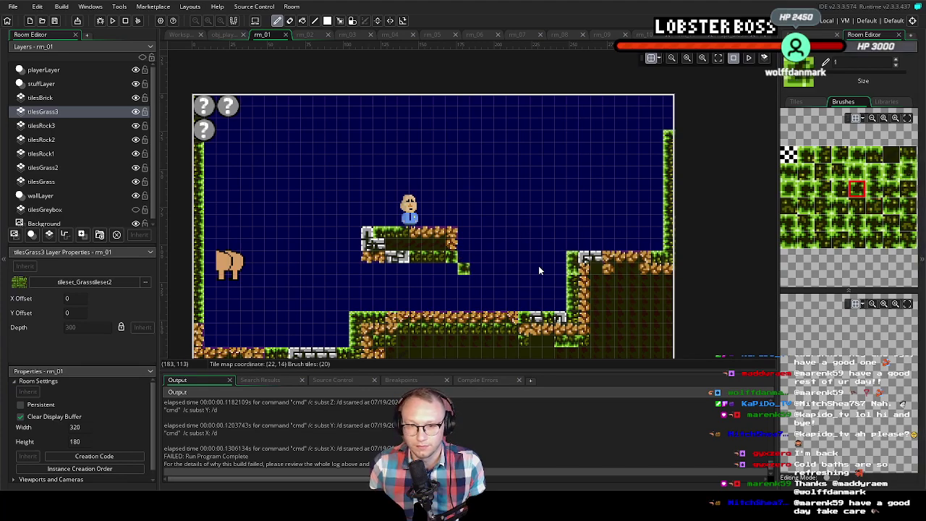
{"action": "left_click", "coordinate": [838, 224]}
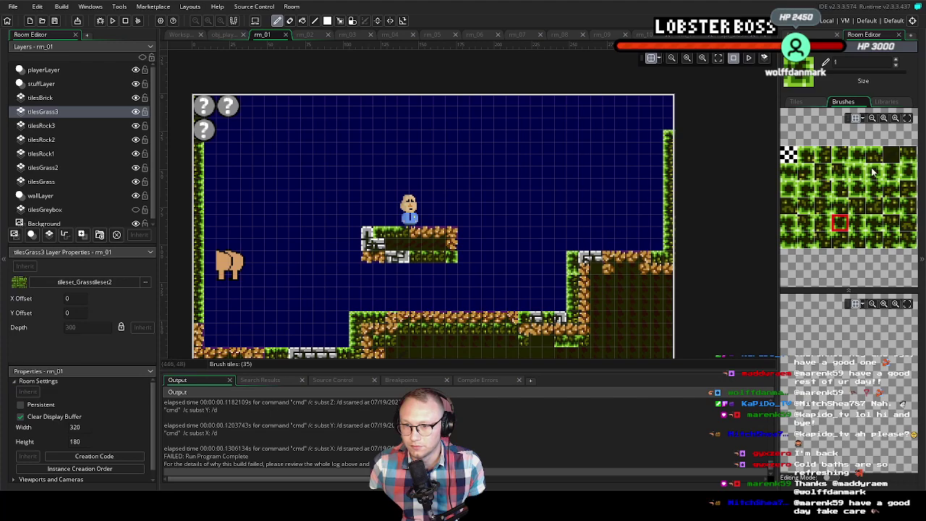
{"action": "left_click", "coordinate": [892, 208]}
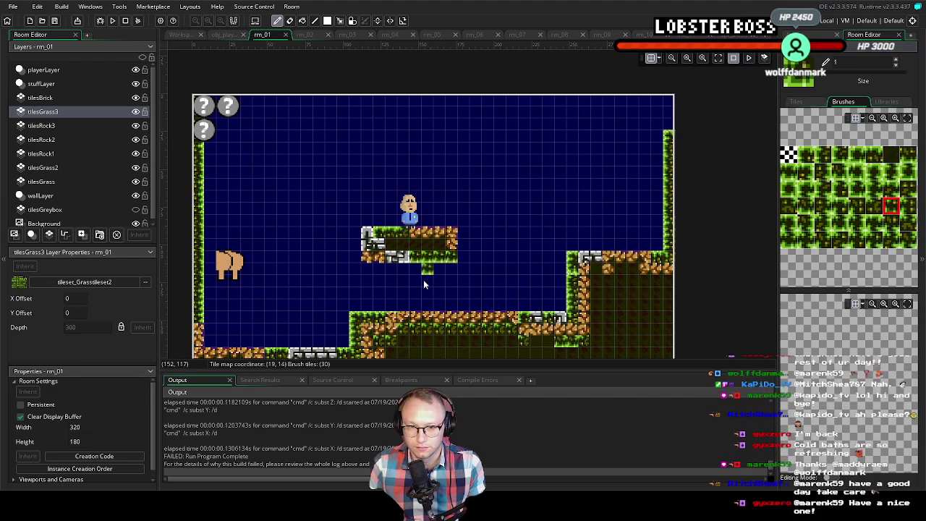
{"action": "left_click", "coordinate": [897, 172]}
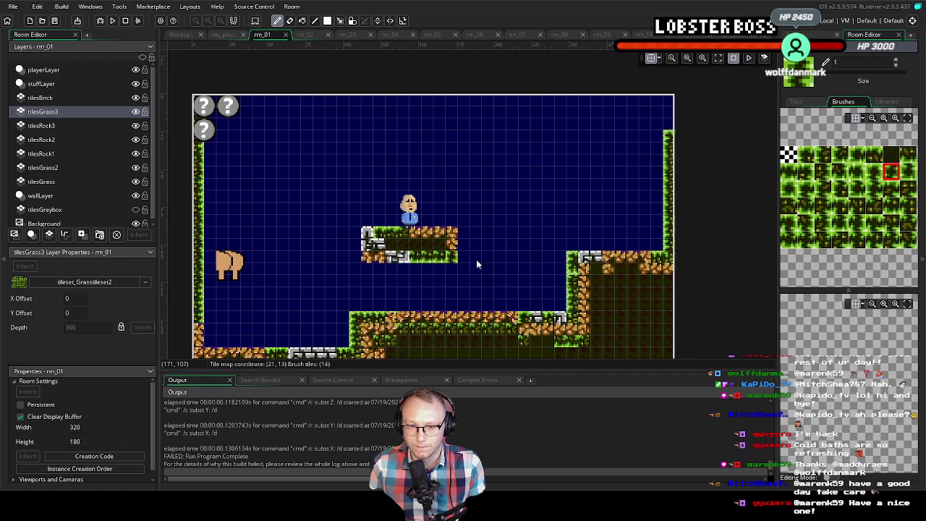
{"action": "left_click", "coordinate": [856, 189]}
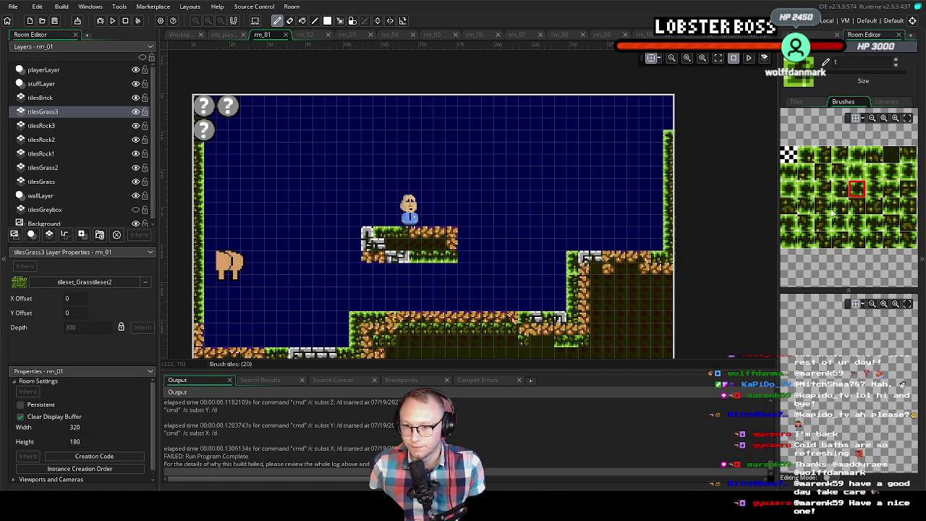
{"action": "left_click", "coordinate": [858, 224]}
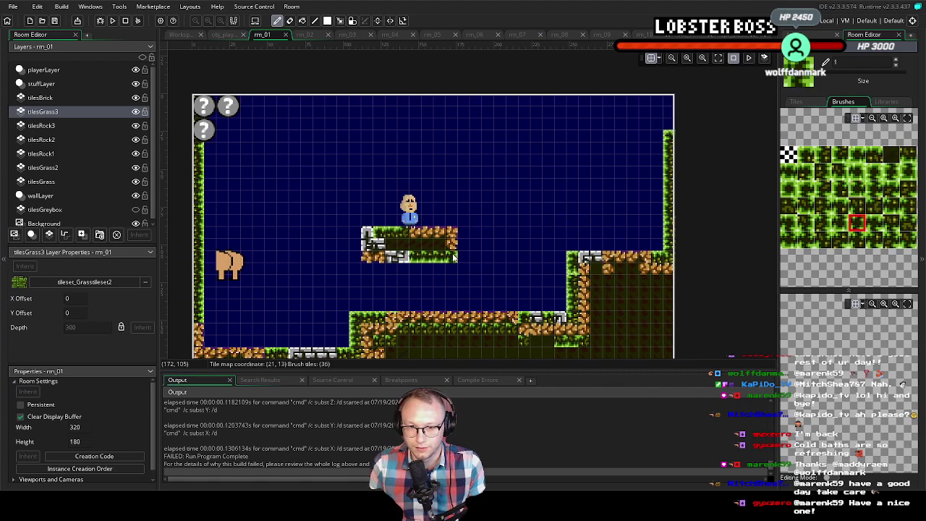
{"action": "left_click", "coordinate": [908, 174]}
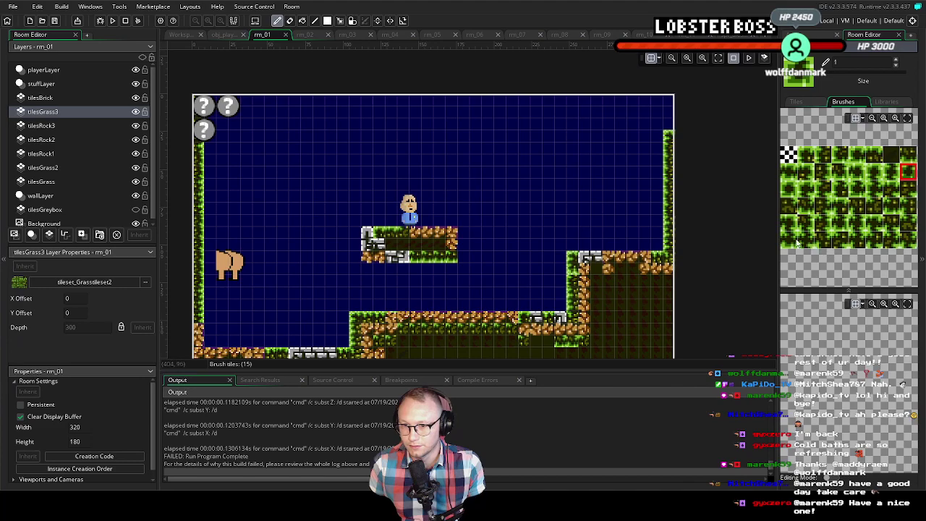
{"action": "left_click", "coordinate": [841, 172]}
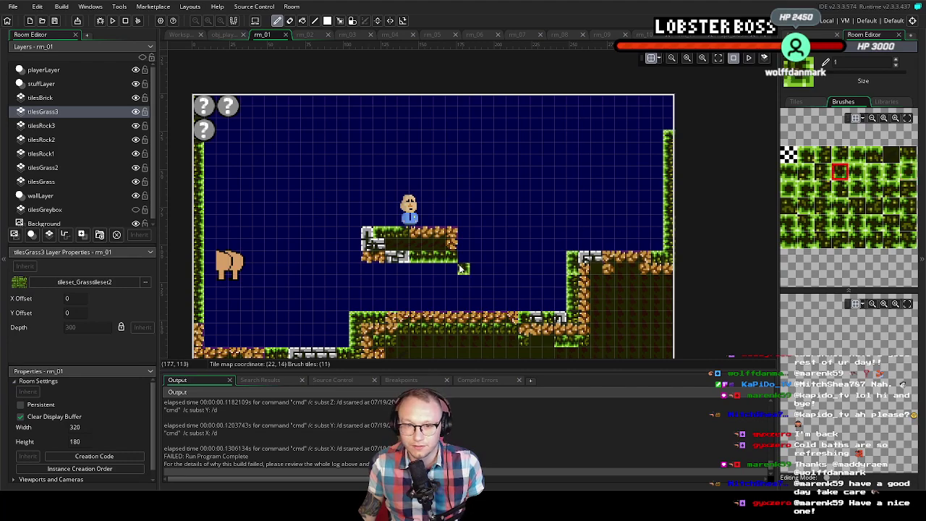
On the tilesRock3 layer, try painting autotile_0 rock beneath the raised right ledge, and undo it
{"action": "scroll", "coordinate": [511, 223], "scroll_direction": "down", "scroll_amount": 2}
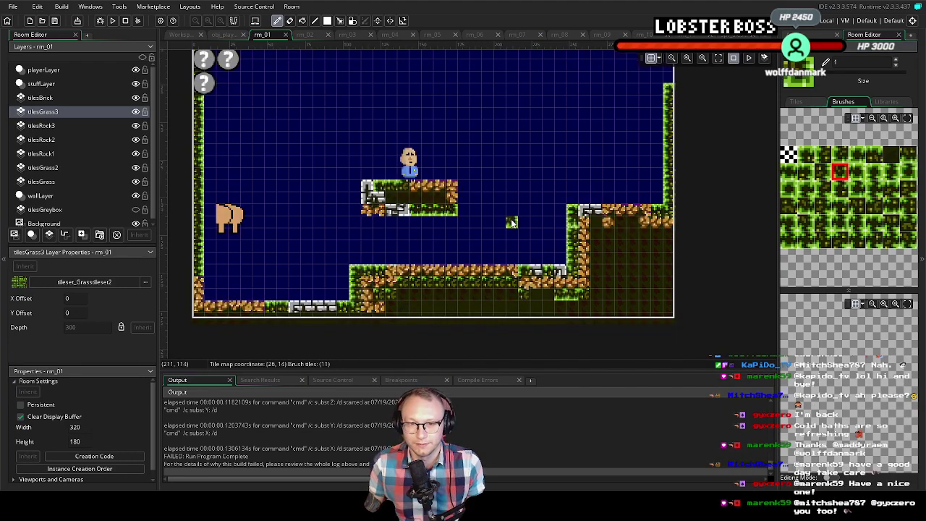
{"action": "scroll", "coordinate": [471, 217], "scroll_direction": "down", "scroll_amount": 2}
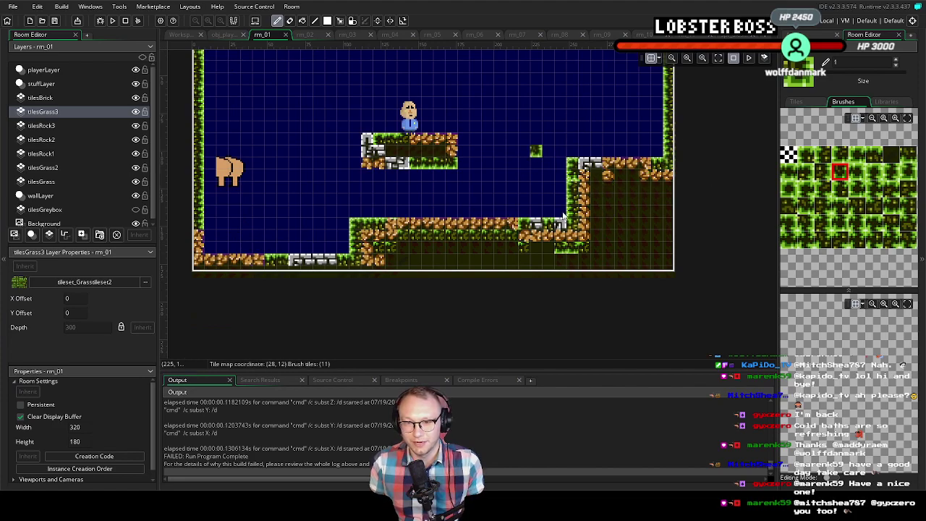
{"action": "scroll", "coordinate": [621, 210], "scroll_direction": "up", "scroll_amount": 1}
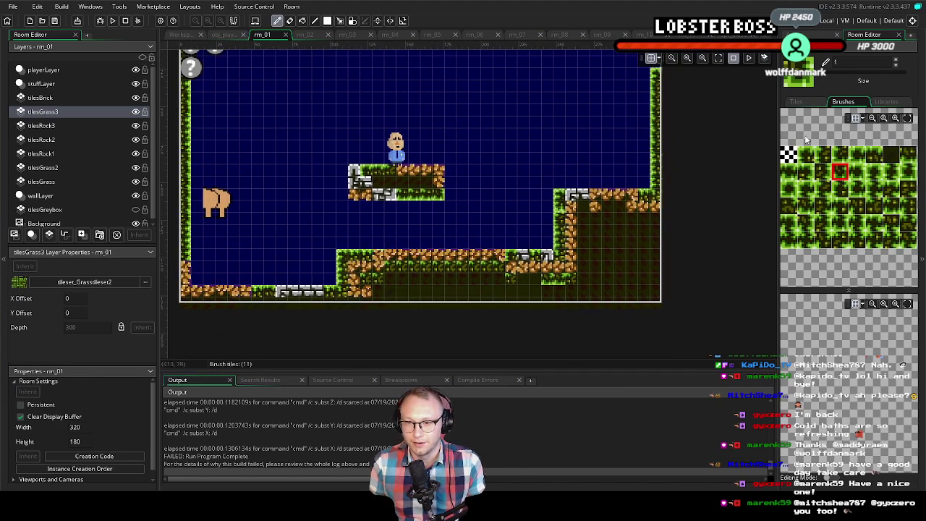
{"action": "left_click", "coordinate": [44, 125]}
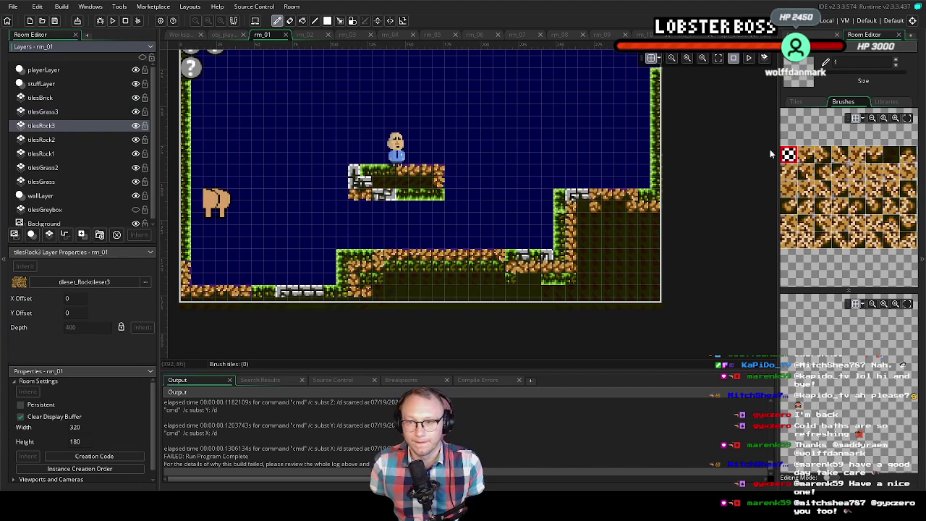
{"action": "left_click", "coordinate": [897, 103]}
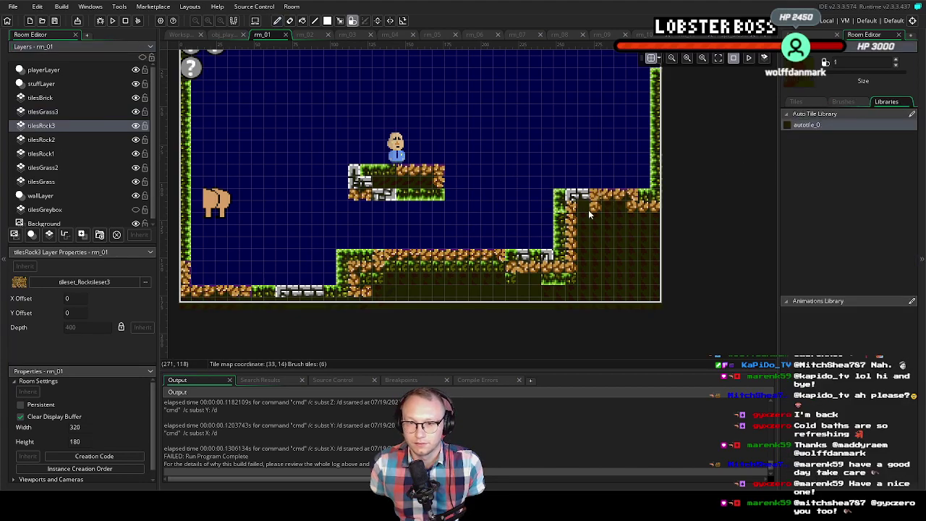
{"action": "mouse_move", "coordinate": [579, 211]}
{"action": "left_mouse_down"}
{"action": "mouse_move", "coordinate": [575, 231]}
{"action": "mouse_move", "coordinate": [651, 226]}
{"action": "left_mouse_up"}
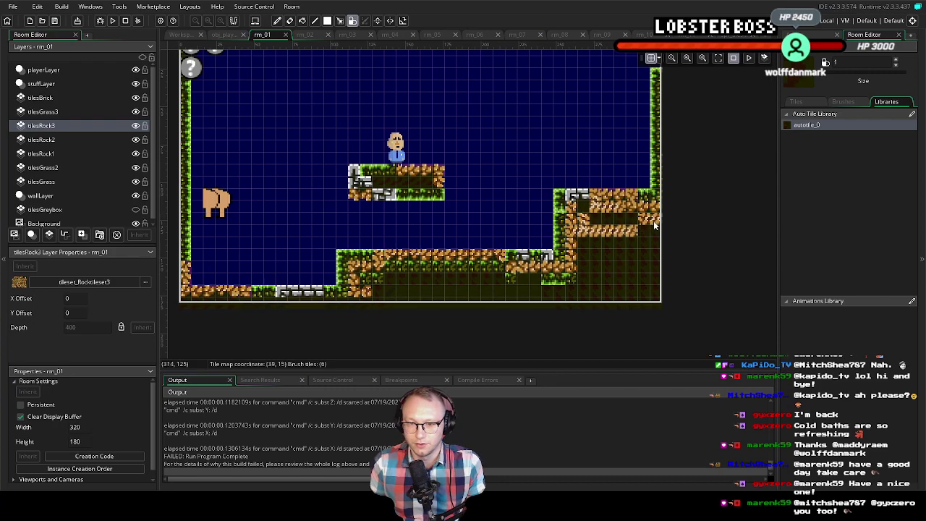
{"action": "key", "text": "ctrl+z"}
On the tilesRock2 layer, paint autotile_0 rock beneath the raised right ledge and erase the excess, keeping only the row directly under its surface
{"action": "left_click", "coordinate": [43, 139]}
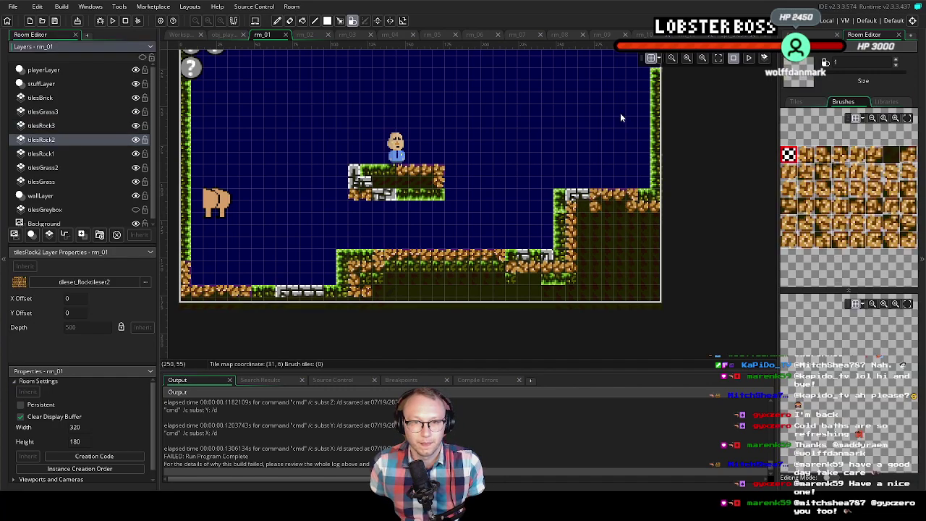
{"action": "left_click", "coordinate": [888, 102]}
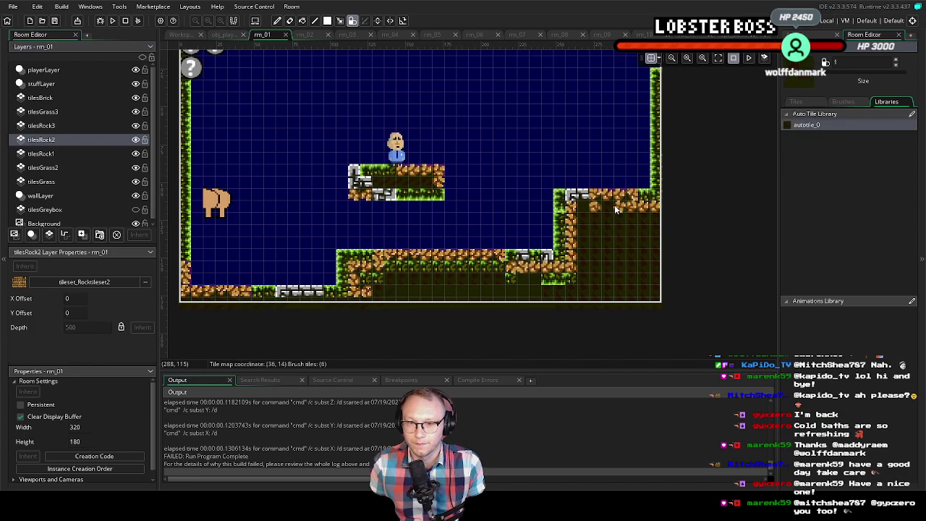
{"action": "mouse_move", "coordinate": [586, 215]}
{"action": "left_mouse_down"}
{"action": "mouse_move", "coordinate": [652, 223]}
{"action": "mouse_move", "coordinate": [601, 226]}
{"action": "left_mouse_up"}
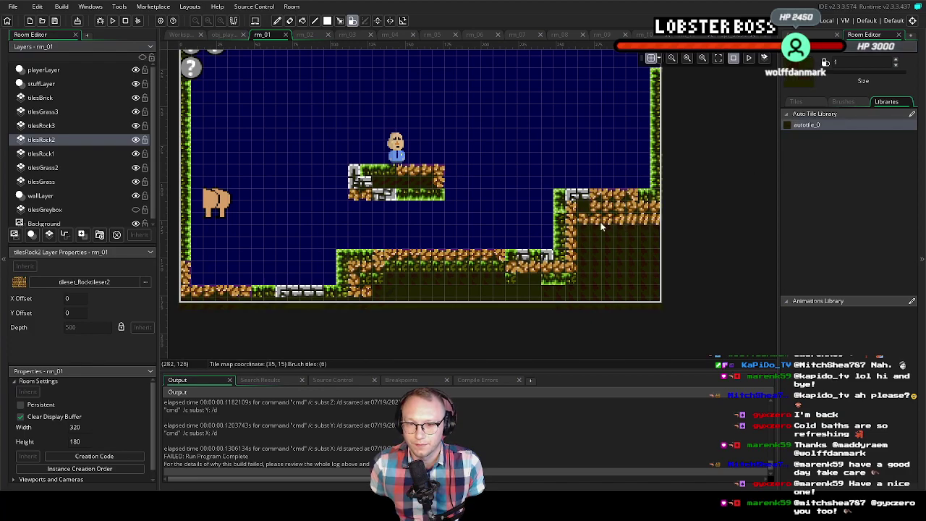
{"action": "left_click", "coordinate": [839, 102]}
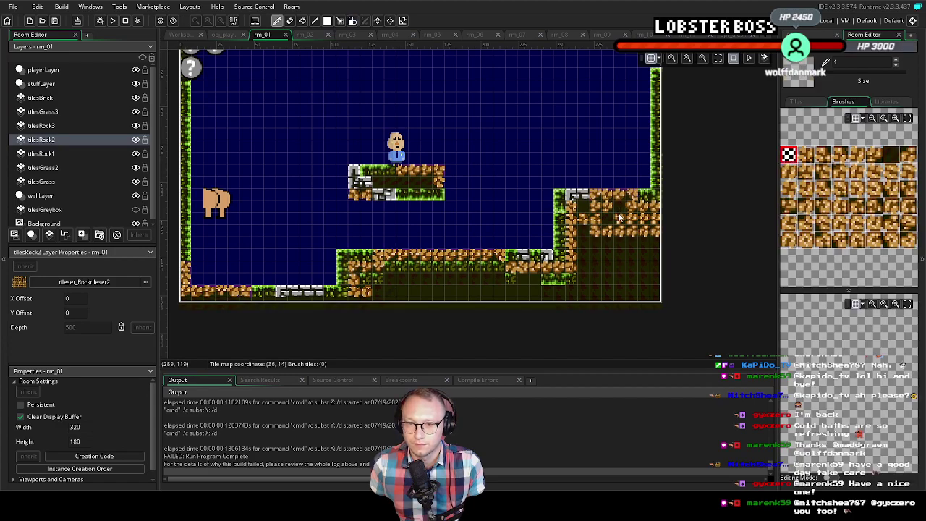
{"action": "left_click_drag", "start_coordinate": [646, 226], "coordinate": [591, 221]}
{"action": "left_click", "coordinate": [598, 231]}
{"action": "left_click", "coordinate": [591, 201]}
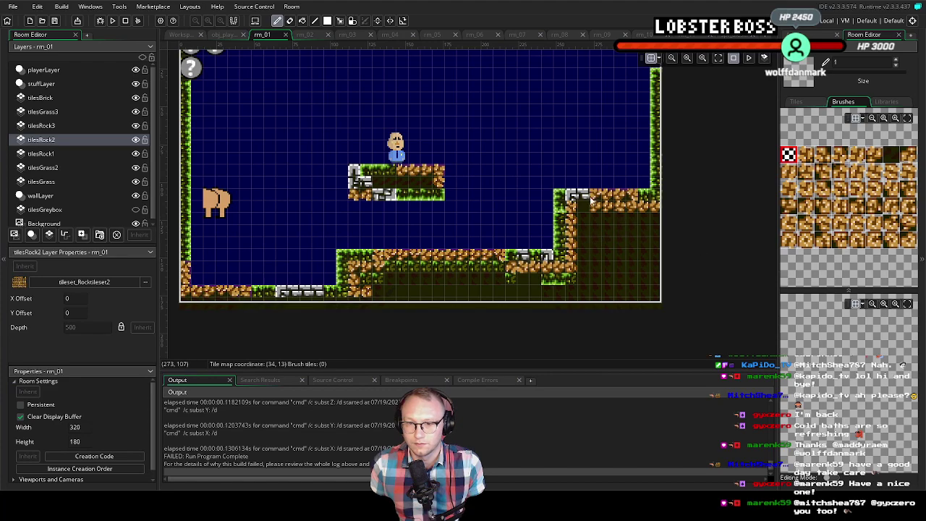
Examine the gap in the rock row beneath the raised right ledge across the tilesRock2, tilesRock3, tilesGrass3 and tilesBrick layers
{"action": "left_click", "coordinate": [590, 210], "text": "alt"}
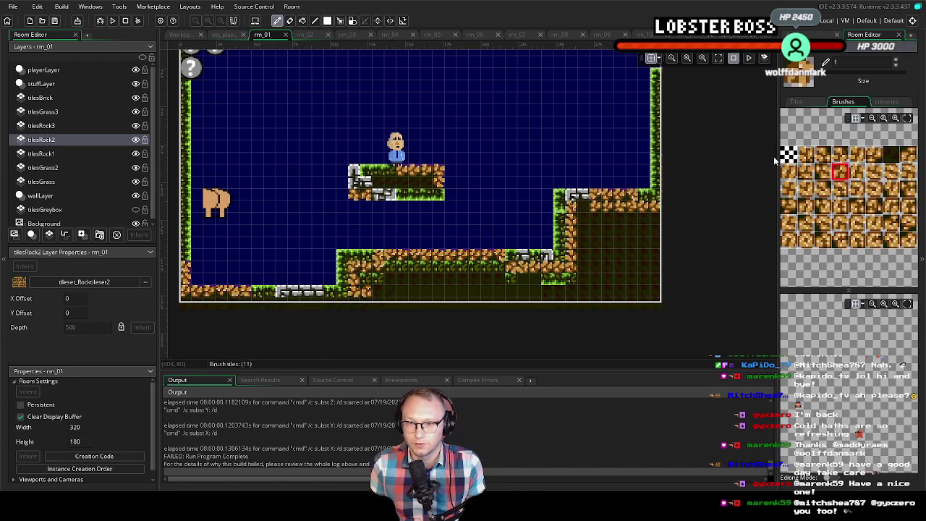
{"action": "left_click", "coordinate": [43, 125]}
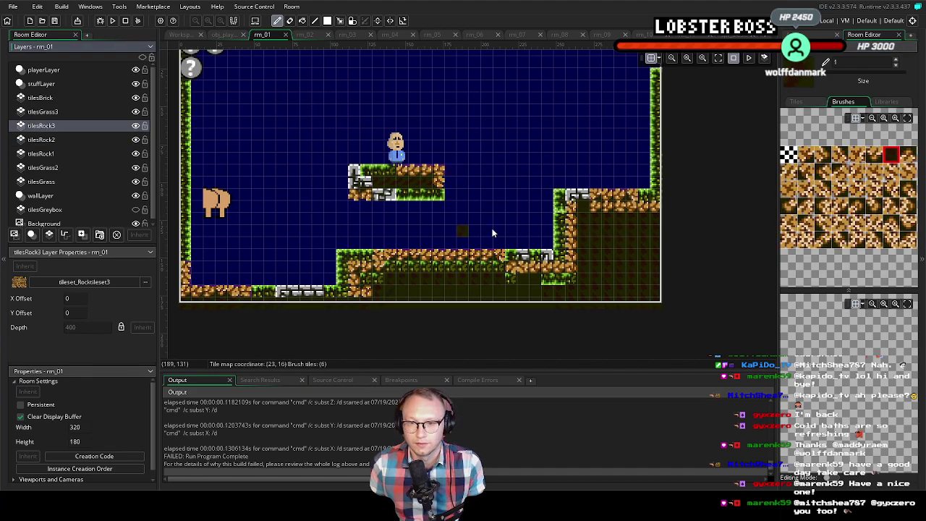
{"action": "left_click", "coordinate": [789, 154]}
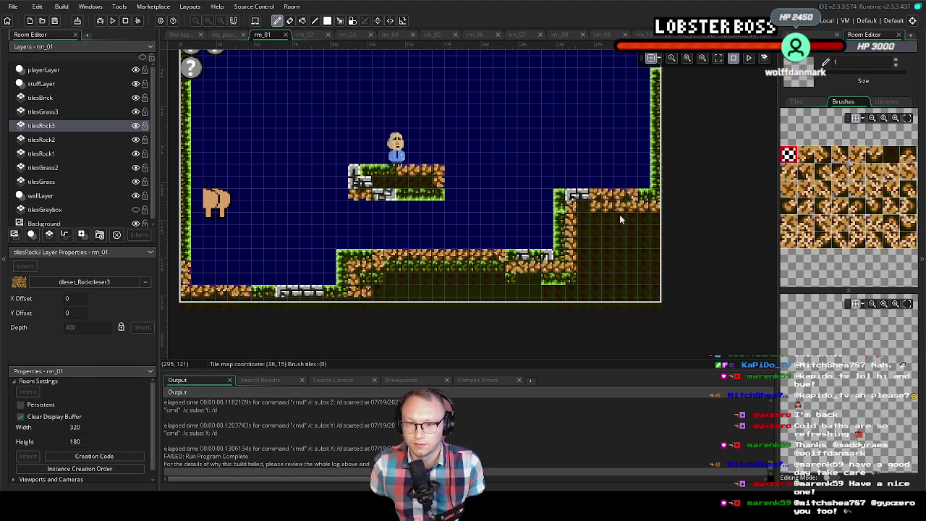
{"action": "left_click", "coordinate": [63, 113]}
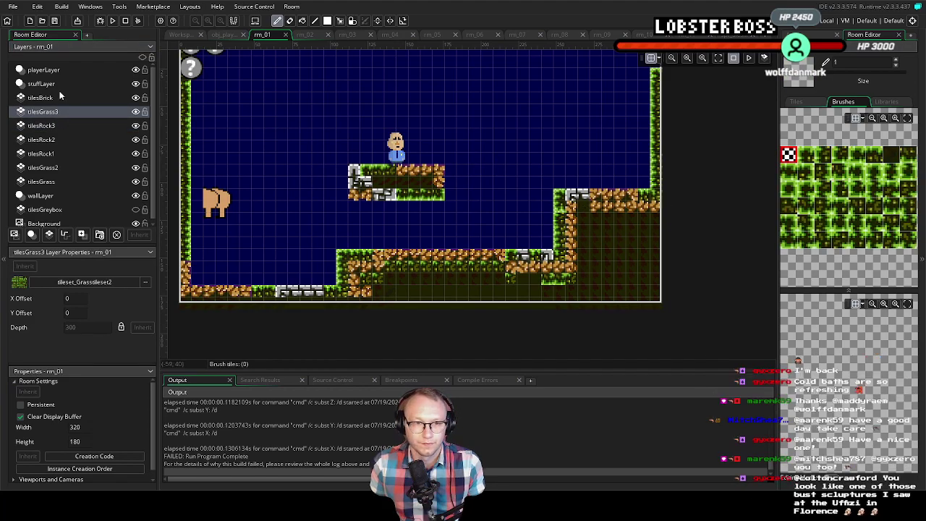
{"action": "left_click", "coordinate": [53, 126]}
{"action": "left_click", "coordinate": [52, 139]}
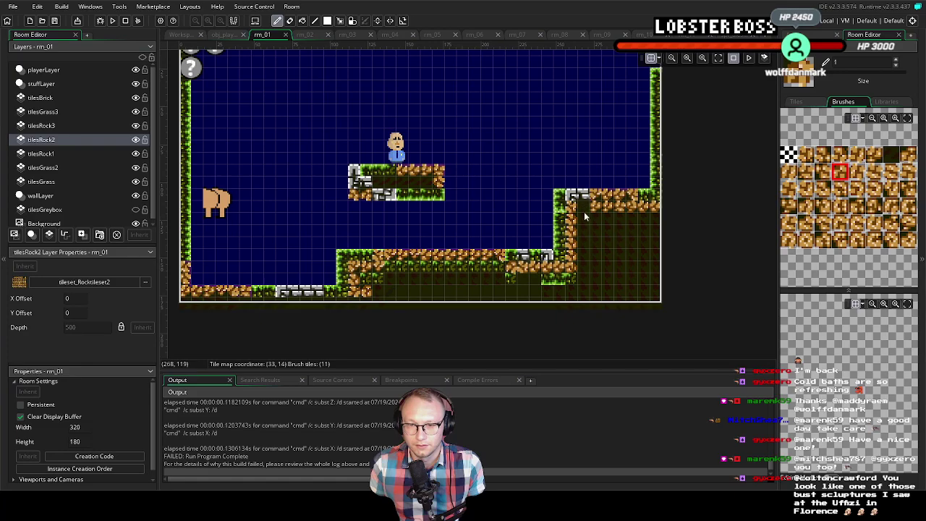
{"action": "scroll", "coordinate": [621, 240], "scroll_direction": "up", "scroll_amount": 2}
{"action": "scroll", "coordinate": [621, 241], "scroll_direction": "down", "scroll_amount": 2}
{"action": "scroll", "coordinate": [600, 217], "scroll_direction": "up", "scroll_amount": 3}
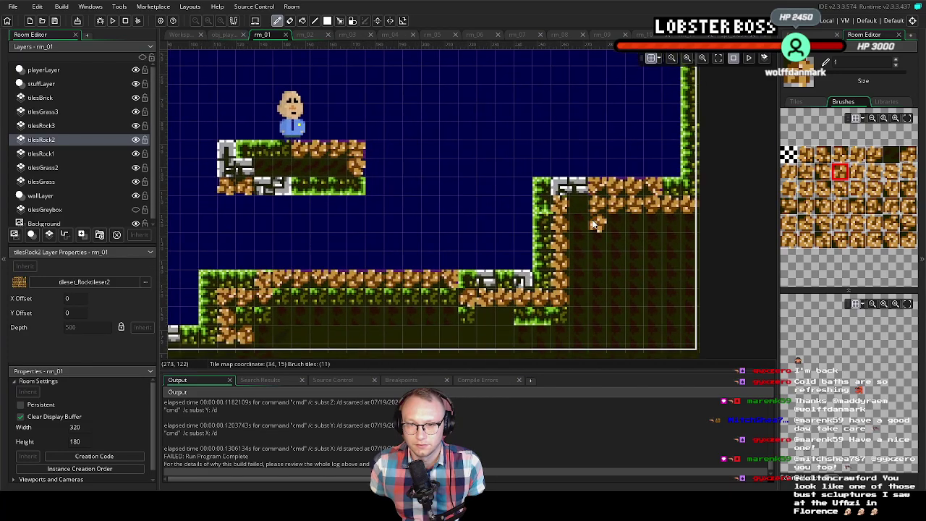
{"action": "scroll", "coordinate": [507, 174], "scroll_direction": "down", "scroll_amount": 2}
{"action": "scroll", "coordinate": [601, 178], "scroll_direction": "down", "scroll_amount": 2}
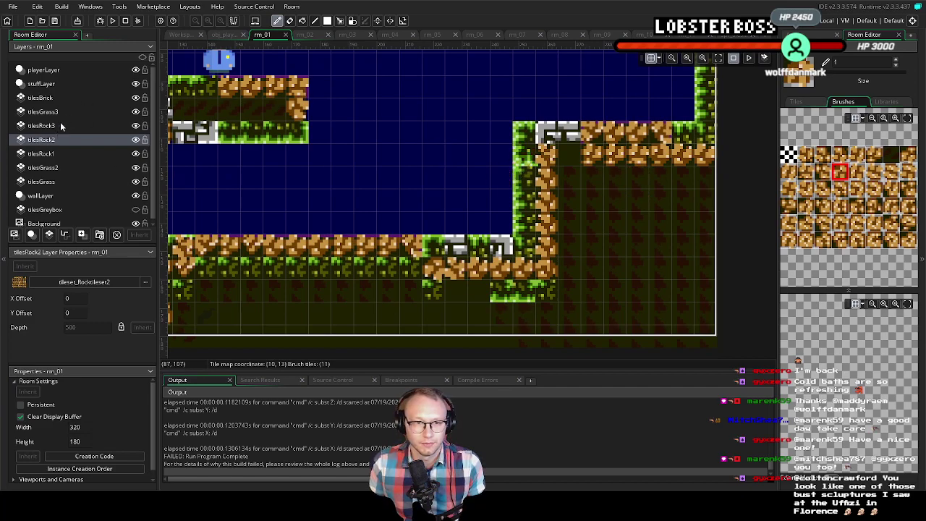
{"action": "left_click", "coordinate": [135, 98]}
{"action": "left_click", "coordinate": [136, 98]}
{"action": "left_click", "coordinate": [135, 98]}
{"action": "left_click", "coordinate": [136, 98]}
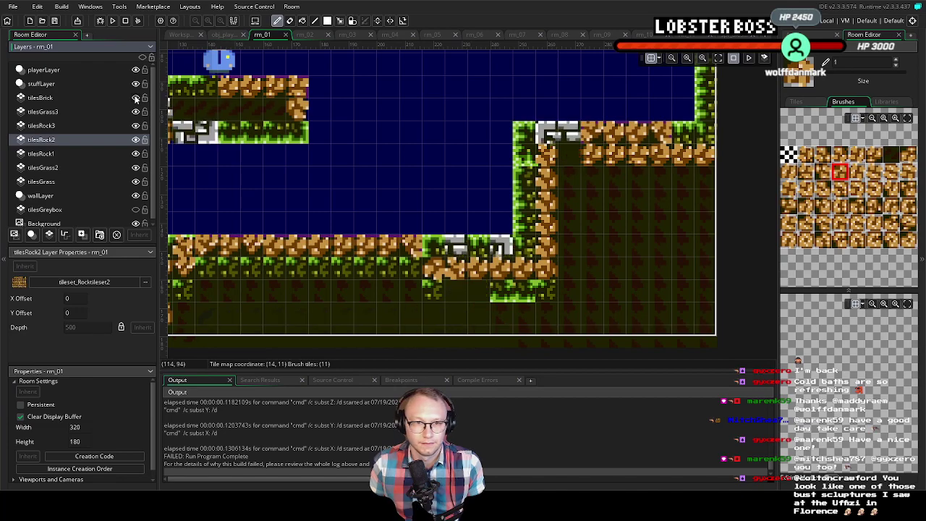
On the tilesBrick layer, erase the dark filler tiles directly beneath the raised right ledge's surface bricks
{"action": "left_click", "coordinate": [57, 101]}
{"action": "left_click", "coordinate": [787, 154]}
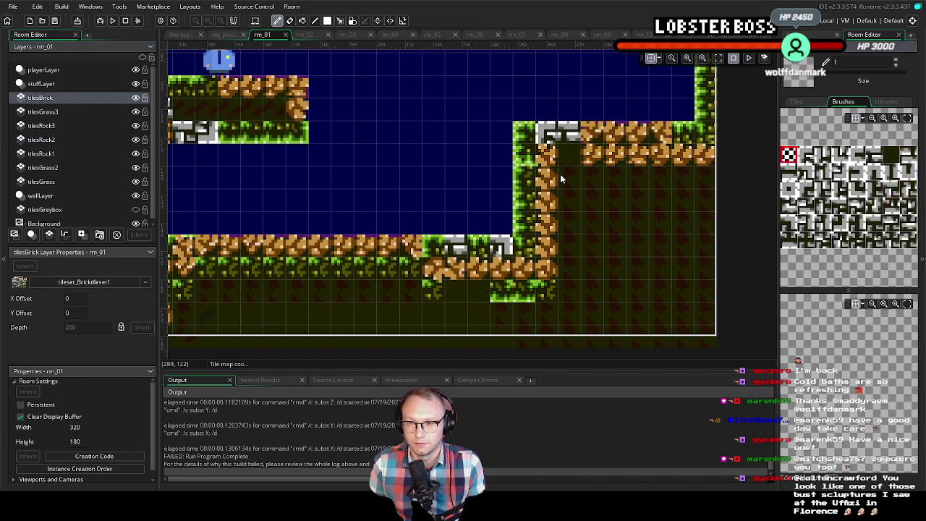
{"action": "left_click", "coordinate": [569, 134]}
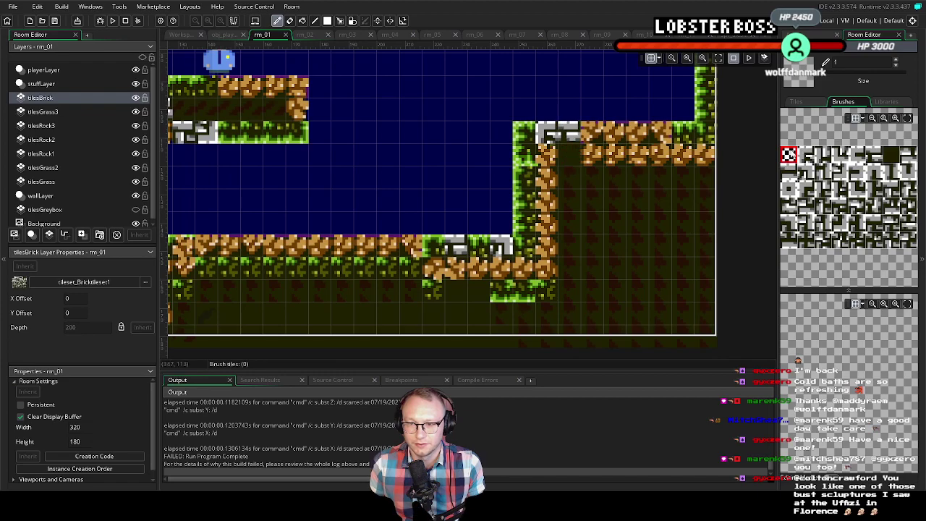
{"action": "scroll", "coordinate": [607, 200], "scroll_direction": "down", "scroll_amount": 3}
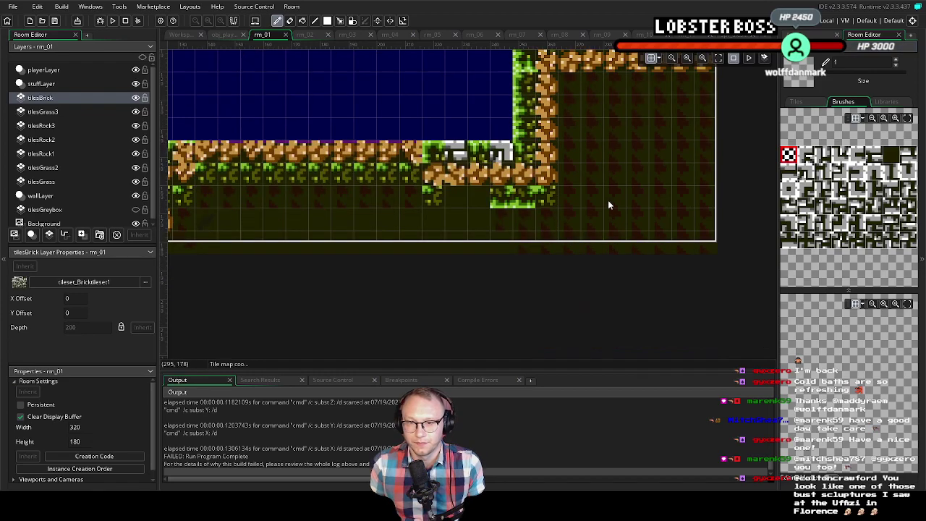
{"action": "scroll", "coordinate": [604, 202], "scroll_direction": "up", "scroll_amount": 3}
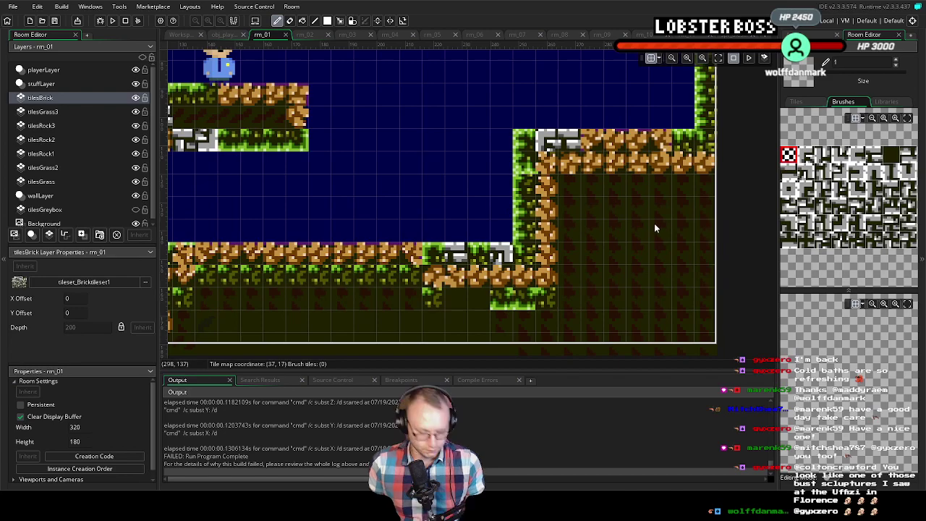
{"action": "scroll", "coordinate": [617, 223], "scroll_direction": "down", "scroll_amount": 3}
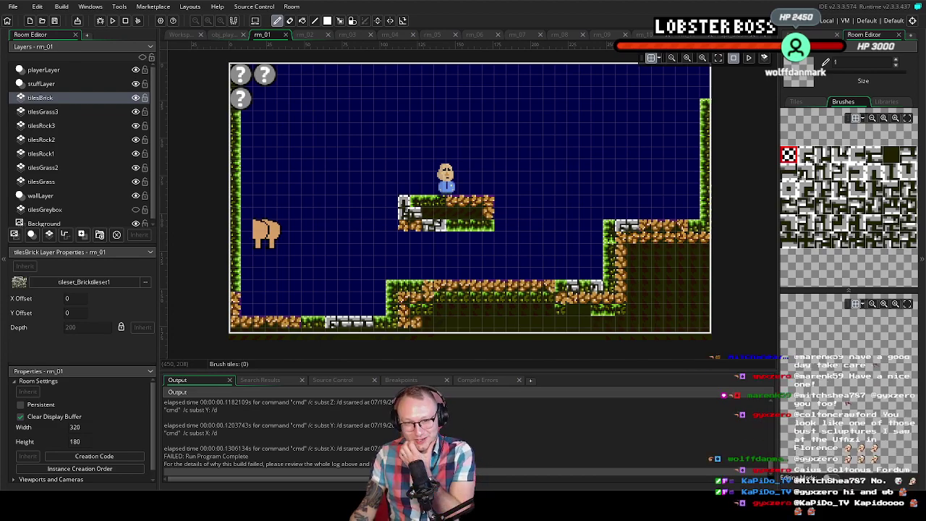
{"action": "left_click_drag", "start_coordinate": [526, 262], "coordinate": [487, 229]}
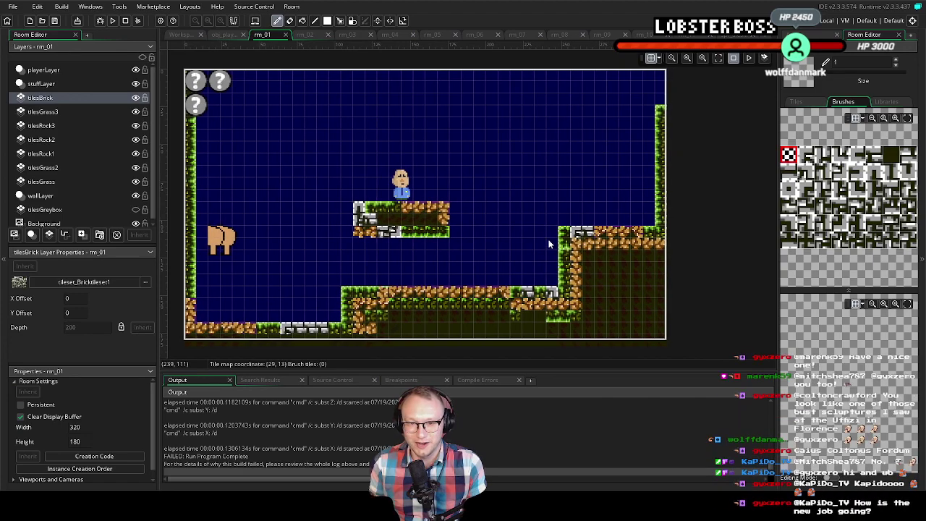
{"action": "left_click_drag", "start_coordinate": [505, 258], "coordinate": [527, 263]}
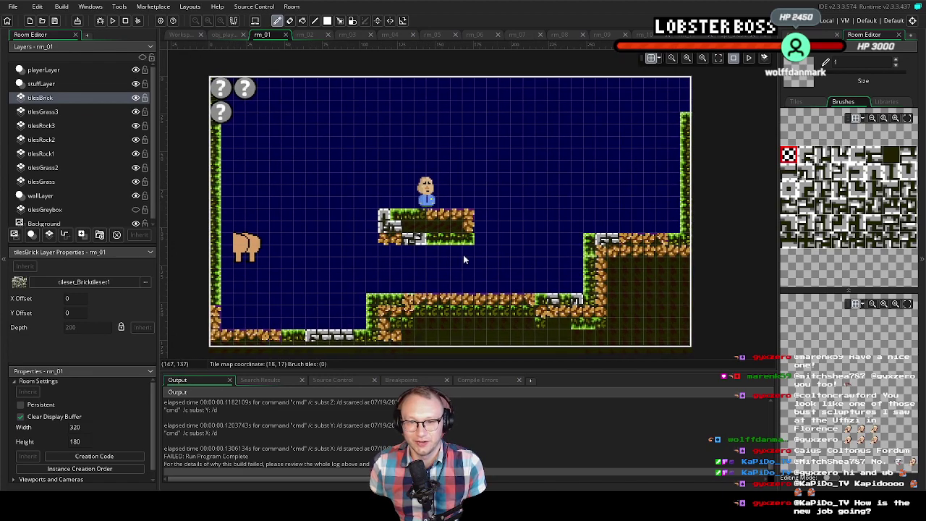
{"action": "left_click_drag", "start_coordinate": [492, 304], "coordinate": [483, 291]}
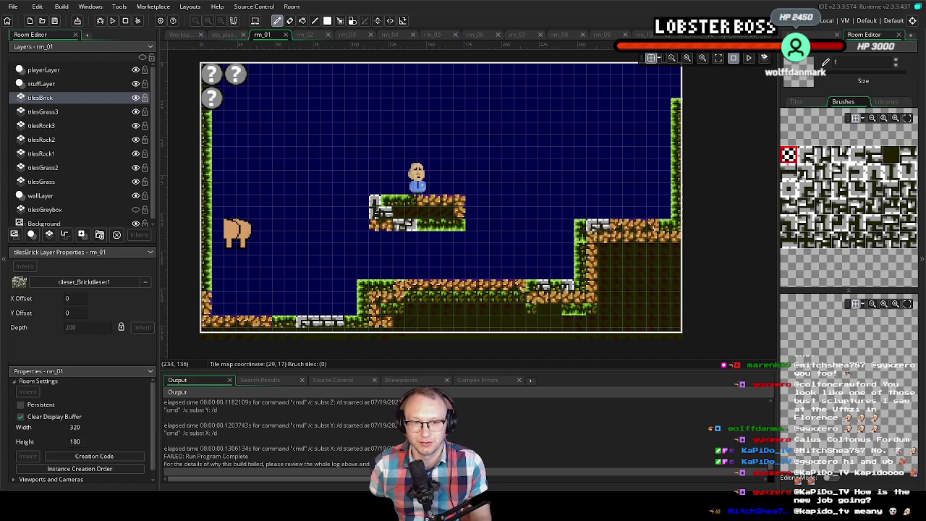
Switch to Tilesetter and delete the source brick tiles together with the whole brick tileset
{"action": "key", "text": "alt+Tab"}
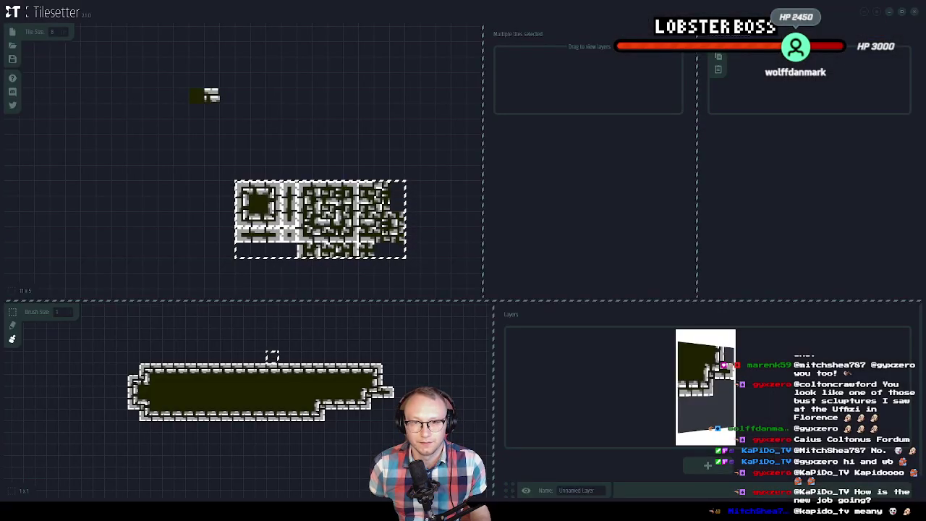
{"action": "left_click_drag", "start_coordinate": [391, 300], "coordinate": [417, 277]}
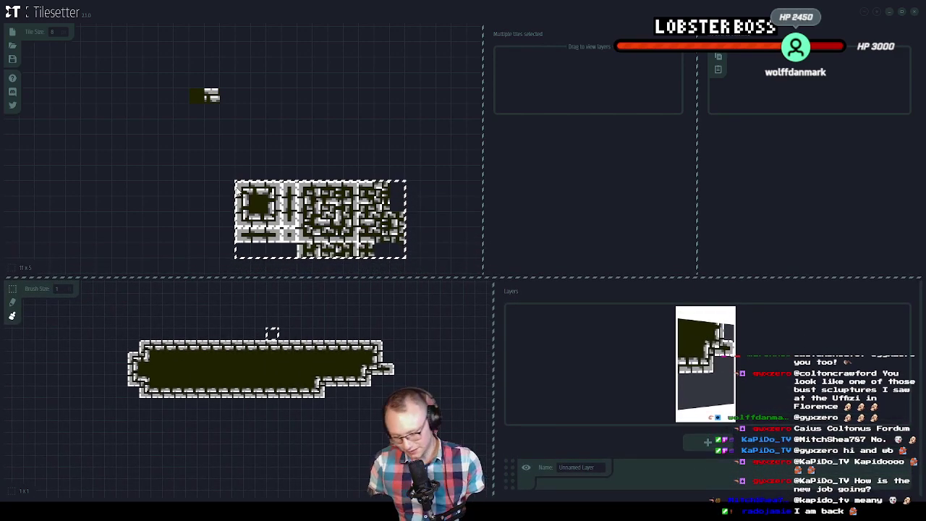
{"action": "mouse_move", "coordinate": [174, 71]}
{"action": "left_mouse_down"}
{"action": "mouse_move", "coordinate": [190, 105]}
{"action": "mouse_move", "coordinate": [437, 272]}
{"action": "left_mouse_up"}
{"action": "key", "text": "Delete"}
{"action": "left_click", "coordinate": [145, 144]}
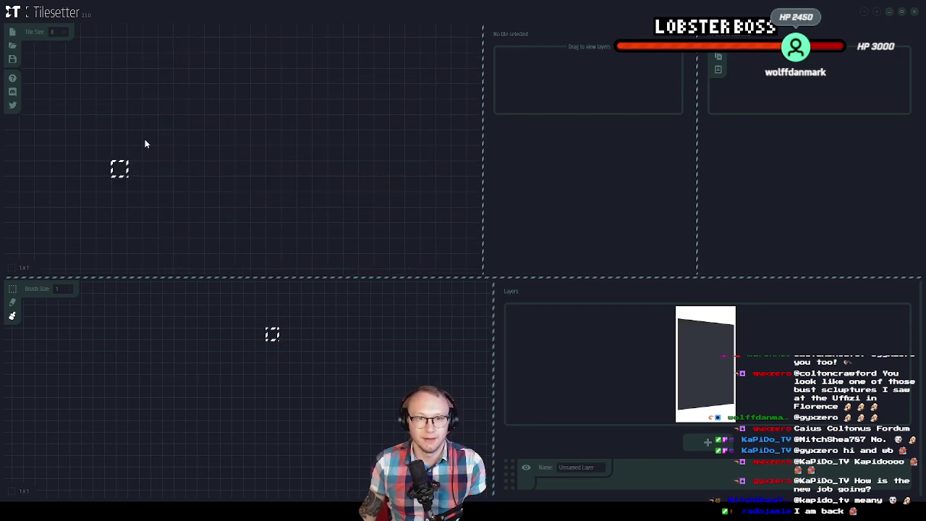
Resize the workspace areas to give the map grid more height and width
{"action": "left_click_drag", "start_coordinate": [221, 279], "coordinate": [300, 164]}
{"action": "left_click_drag", "start_coordinate": [491, 225], "coordinate": [789, 224]}
{"action": "mouse_move", "coordinate": [422, 158]}
{"action": "left_mouse_down"}
{"action": "mouse_move", "coordinate": [422, 248]}
{"action": "mouse_move", "coordinate": [471, 273]}
{"action": "mouse_move", "coordinate": [477, 171]}
{"action": "mouse_move", "coordinate": [473, 204]}
{"action": "left_mouse_up"}
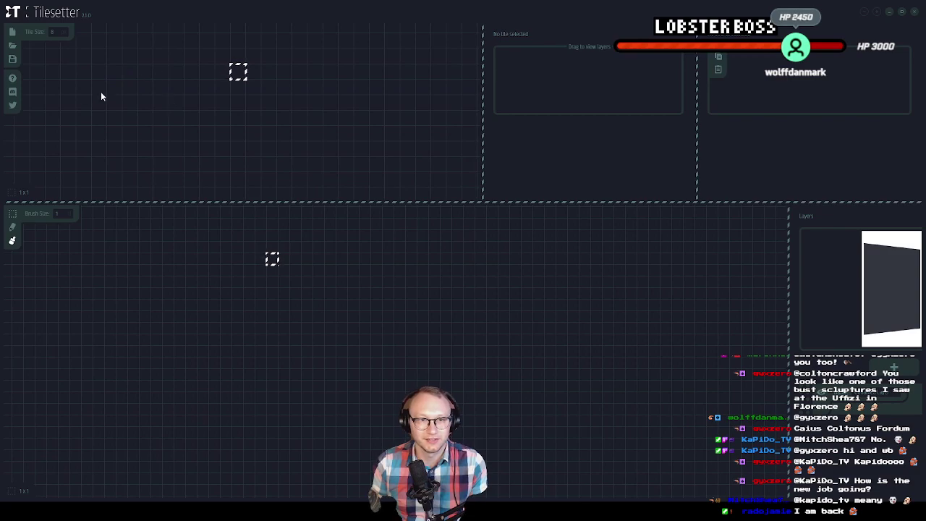
Import the grass image as a dark tile and a grass tile, and move the pair farther into the tileset grid
{"action": "right_click", "coordinate": [114, 60]}
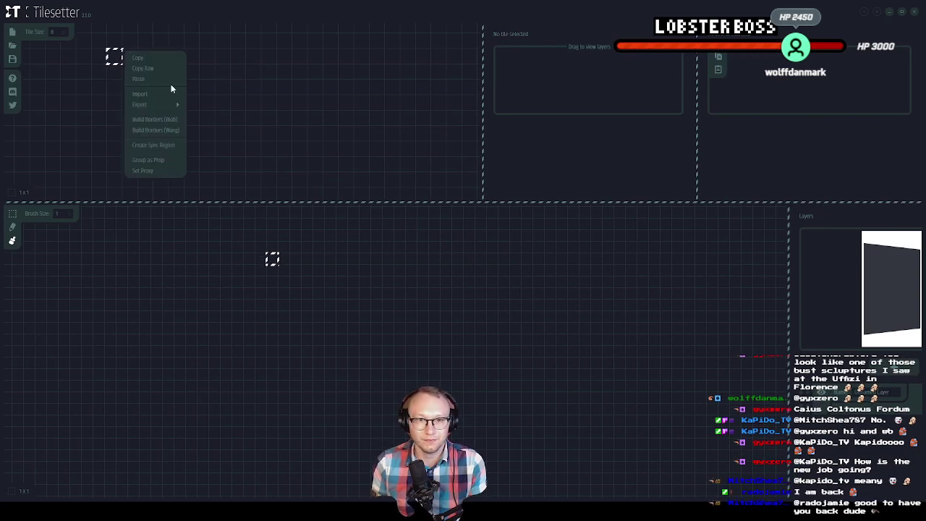
{"action": "mouse_move", "coordinate": [150, 103]}
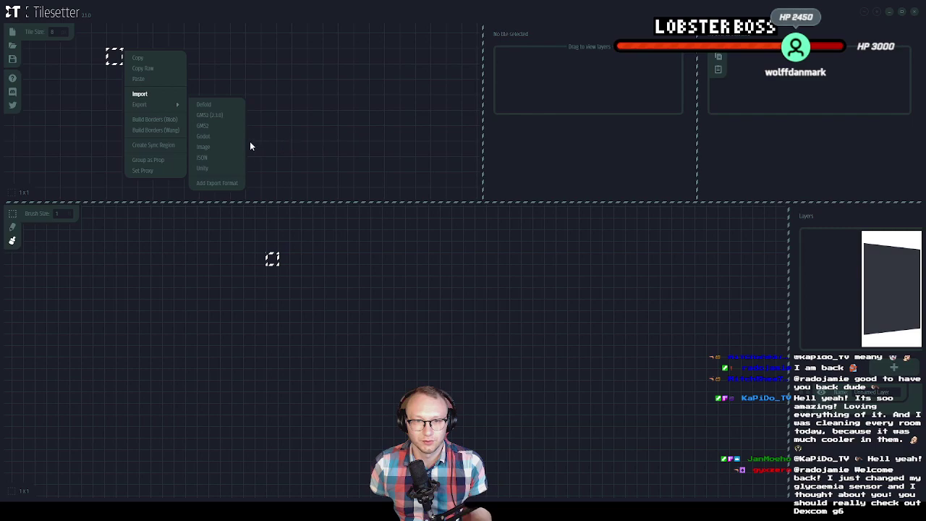
{"action": "left_click", "coordinate": [149, 93]}
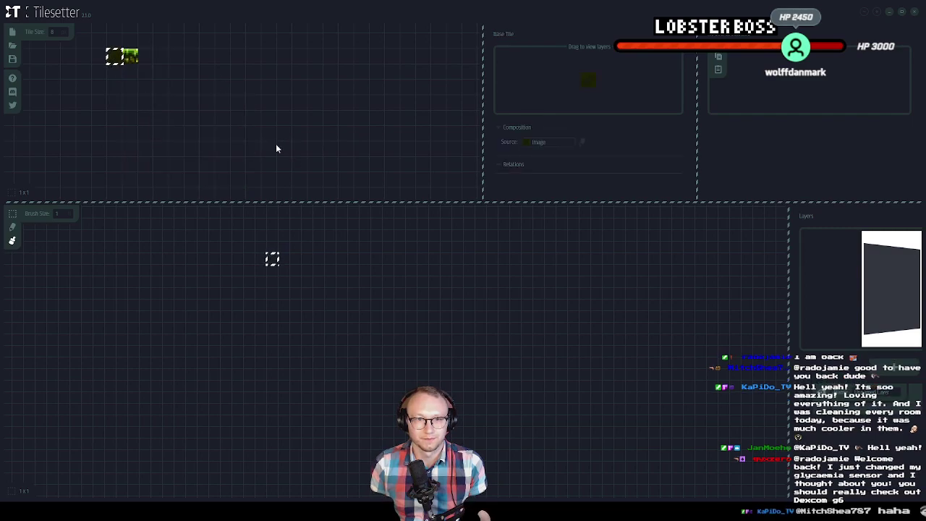
{"action": "left_click_drag", "start_coordinate": [108, 25], "coordinate": [157, 66]}
{"action": "left_click", "coordinate": [184, 99]}
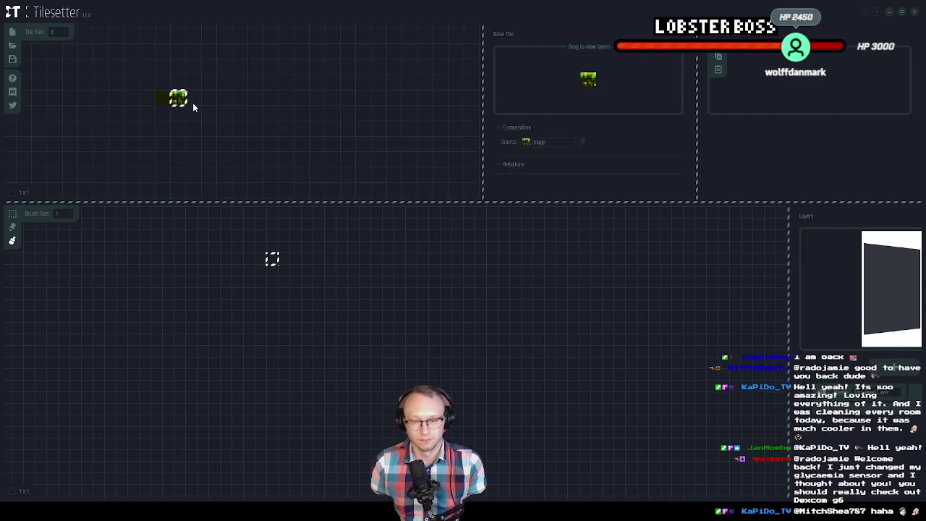
Build blob borders around the dark base tile and select the upper border tile
{"action": "left_click", "coordinate": [162, 99]}
{"action": "right_click", "coordinate": [163, 98]}
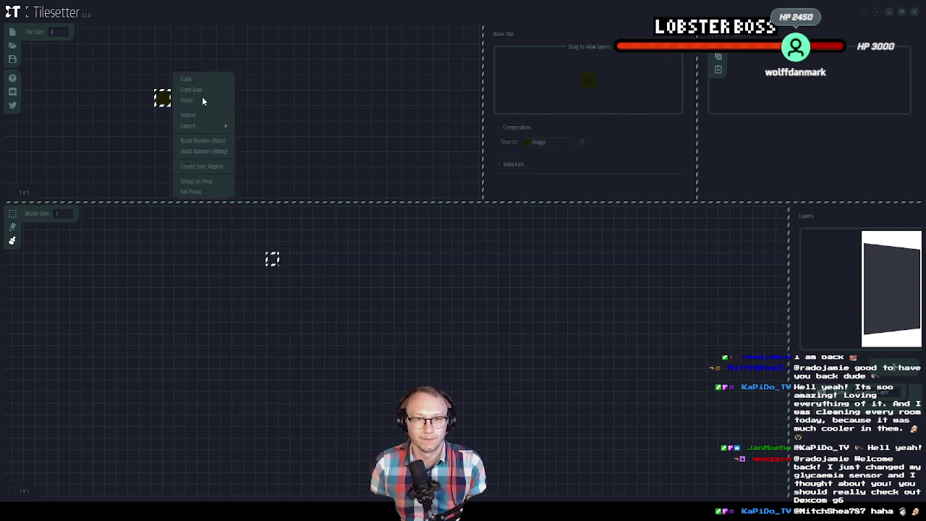
{"action": "left_click", "coordinate": [204, 139]}
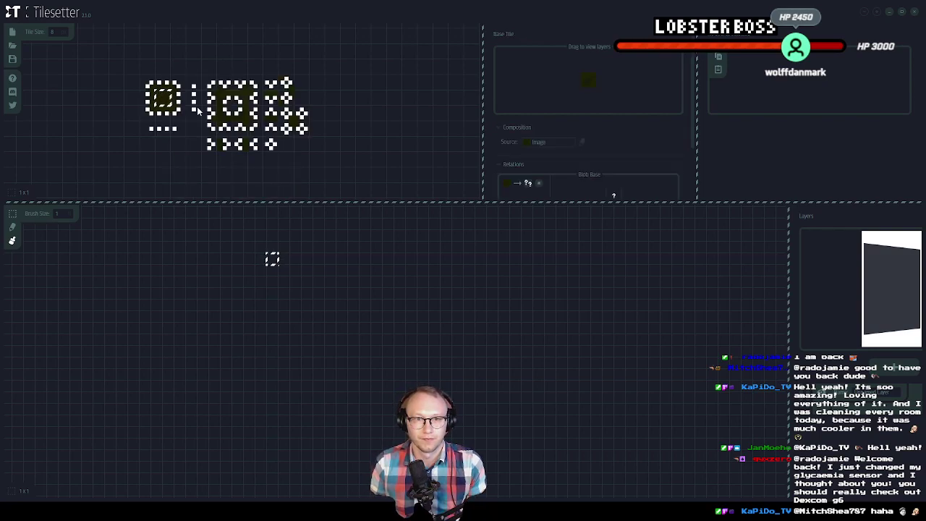
{"action": "left_click", "coordinate": [163, 81]}
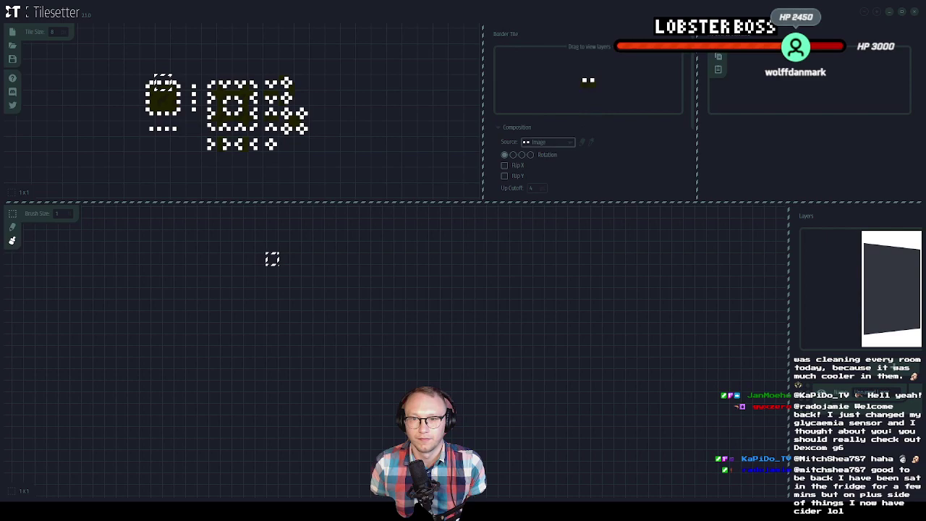
Import the dark and grass tile pair again into an empty area beside the blob tileset
{"action": "left_click", "coordinate": [364, 98]}
{"action": "left_click", "coordinate": [395, 51]}
{"action": "right_click", "coordinate": [405, 47]}
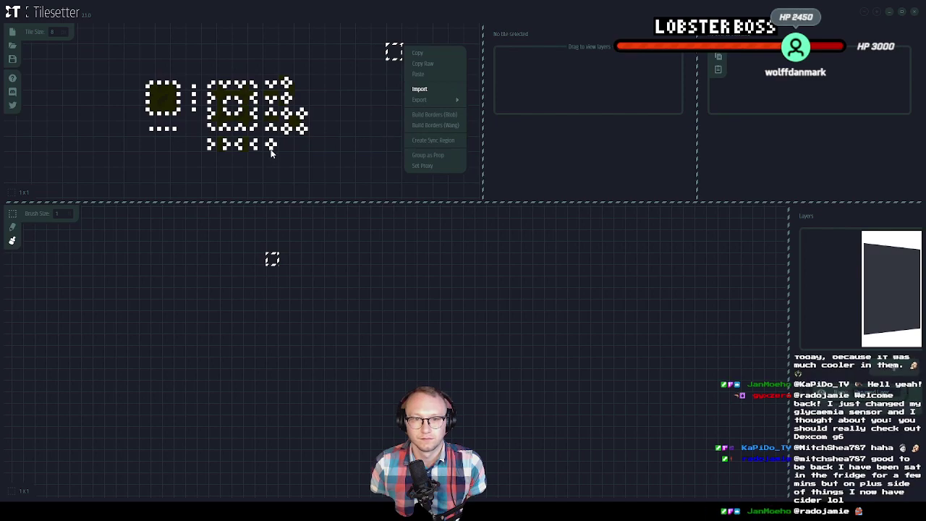
{"action": "left_click", "coordinate": [420, 89]}
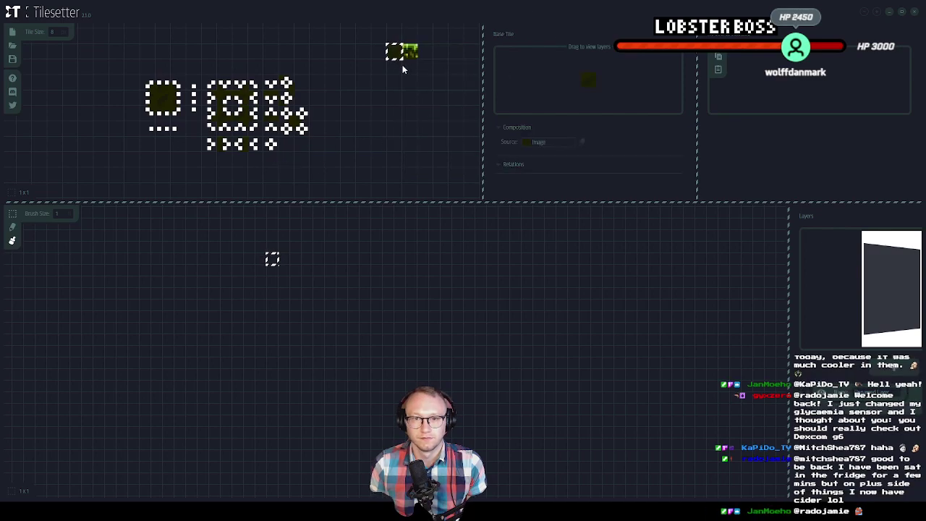
Set the imported grass image as the source for the blob tileset's four border sides, and delete the spare imported tile pair
{"action": "left_click", "coordinate": [161, 84]}
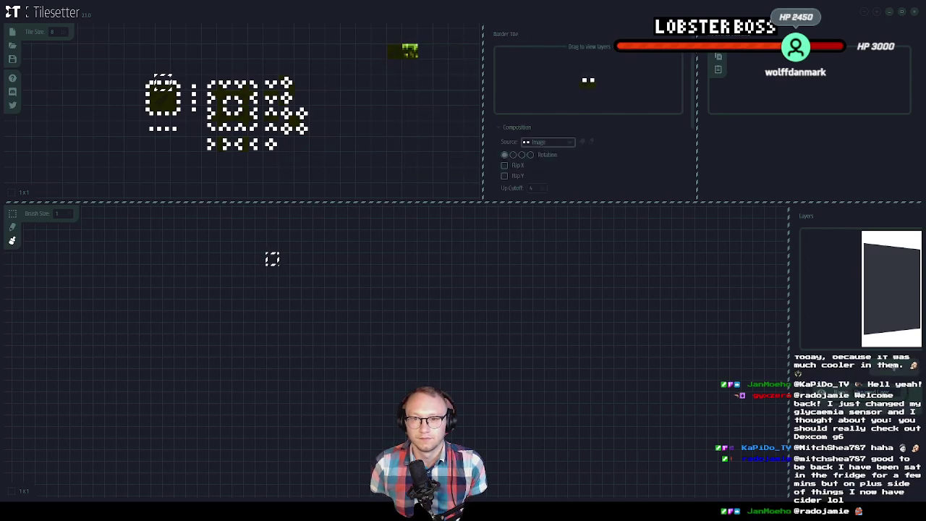
{"action": "left_click", "coordinate": [513, 155]}
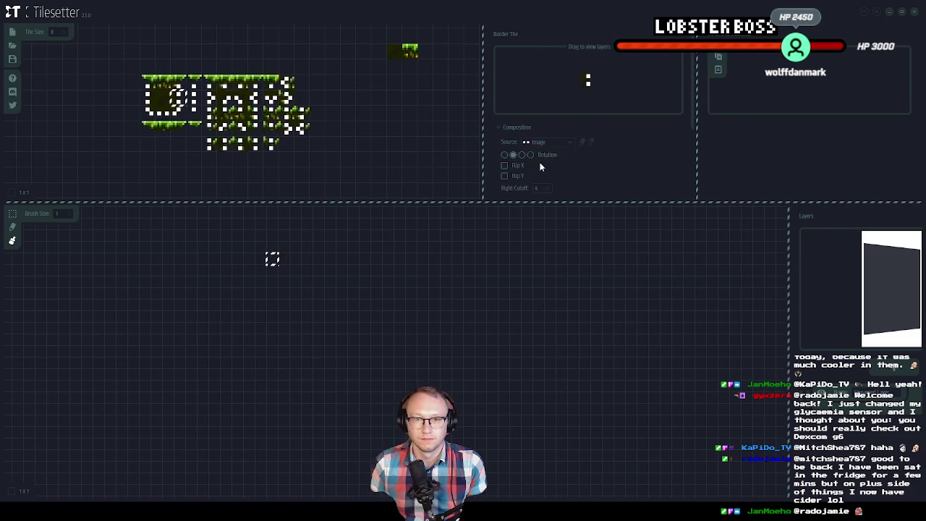
{"action": "left_click", "coordinate": [549, 143]}
{"action": "left_click", "coordinate": [550, 165]}
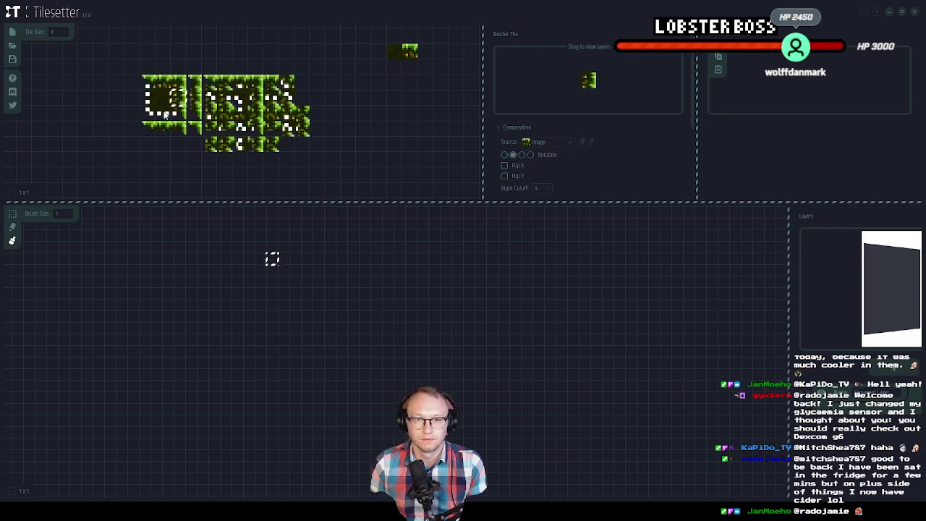
{"action": "left_click", "coordinate": [558, 143]}
{"action": "left_click", "coordinate": [223, 159]}
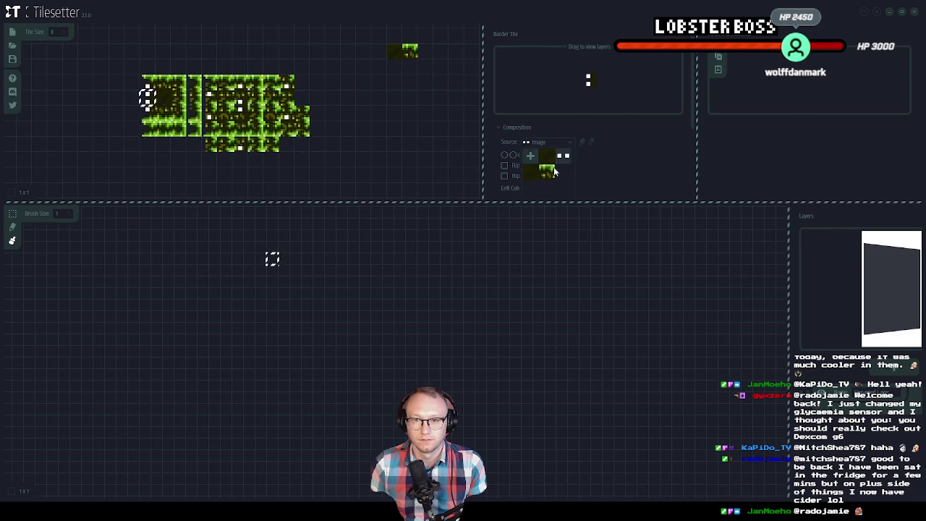
{"action": "left_click", "coordinate": [548, 170]}
{"action": "left_click", "coordinate": [407, 51]}
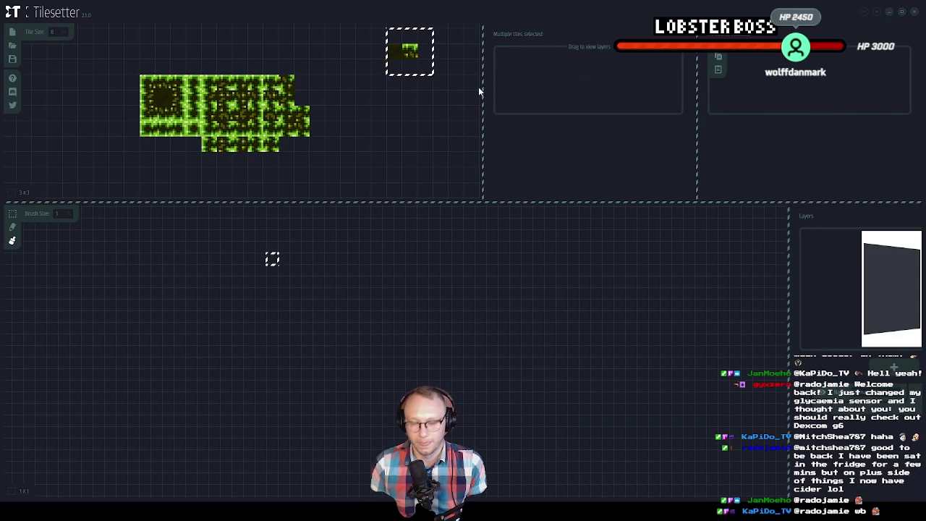
{"action": "key", "text": "Delete"}
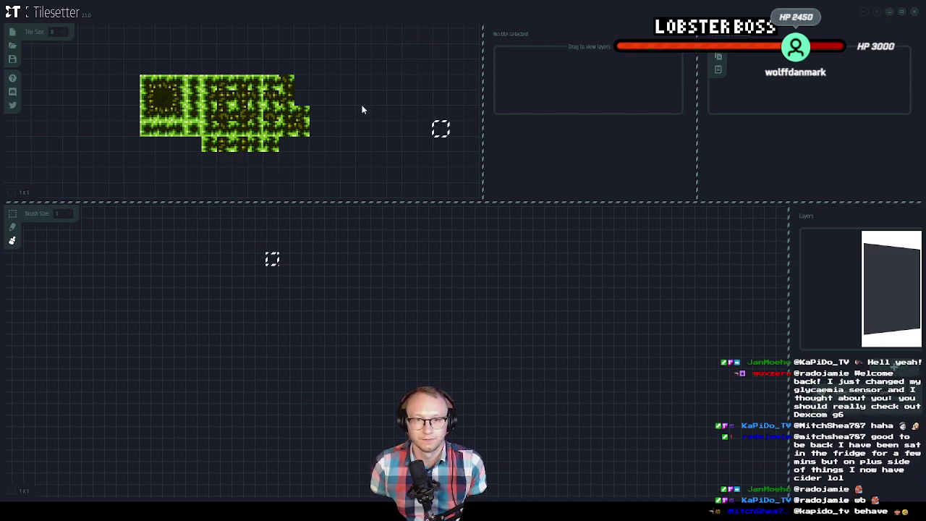
Move the whole grass blob tileset to a new spot farther up and to the left in the tileset grid
{"action": "scroll", "coordinate": [344, 110], "scroll_direction": "down", "scroll_amount": 1}
{"action": "left_click_drag", "start_coordinate": [204, 86], "coordinate": [369, 146]}
{"action": "left_click_drag", "start_coordinate": [432, 138], "coordinate": [262, 106]}
{"action": "left_click", "coordinate": [259, 89]}
{"action": "scroll", "coordinate": [258, 64], "scroll_direction": "up", "scroll_amount": 1}
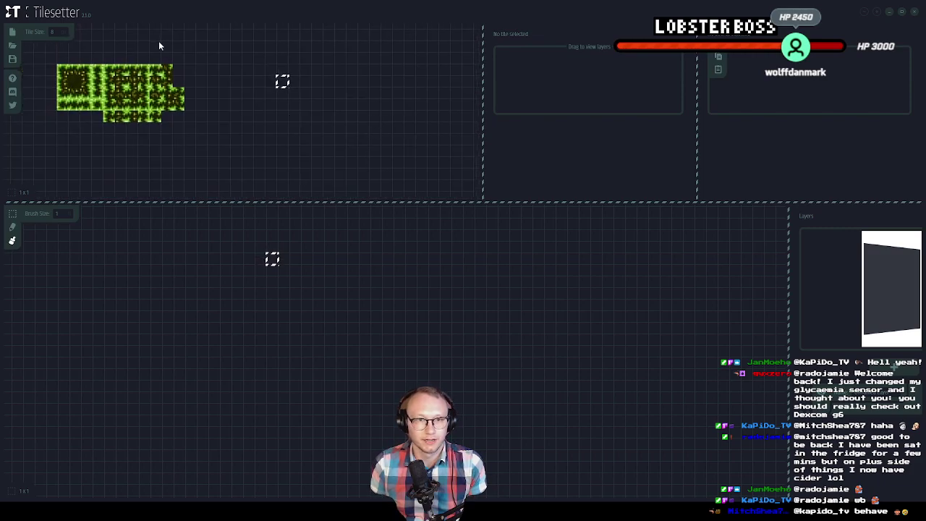
Import the rock image as a dark and rock tile pair, and build blob borders around a separate dark base tile
{"action": "right_click", "coordinate": [291, 63]}
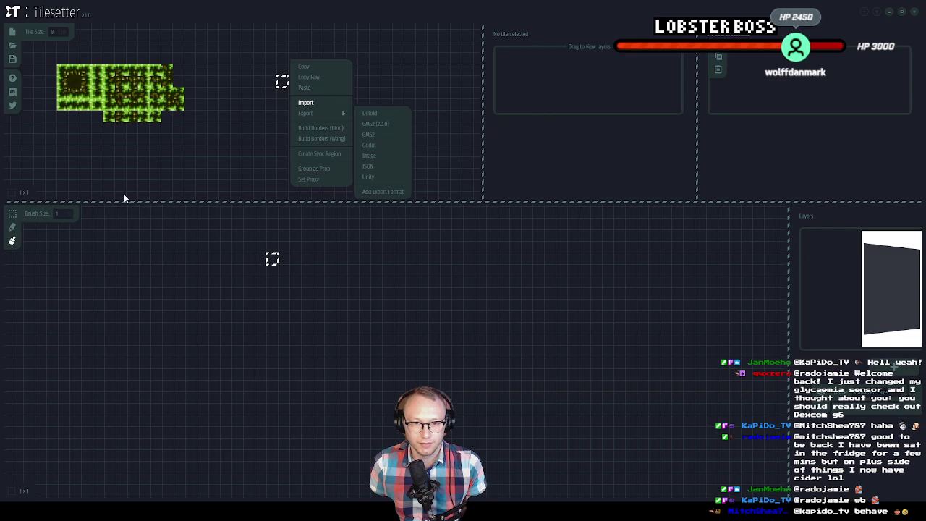
{"action": "left_click", "coordinate": [329, 106]}
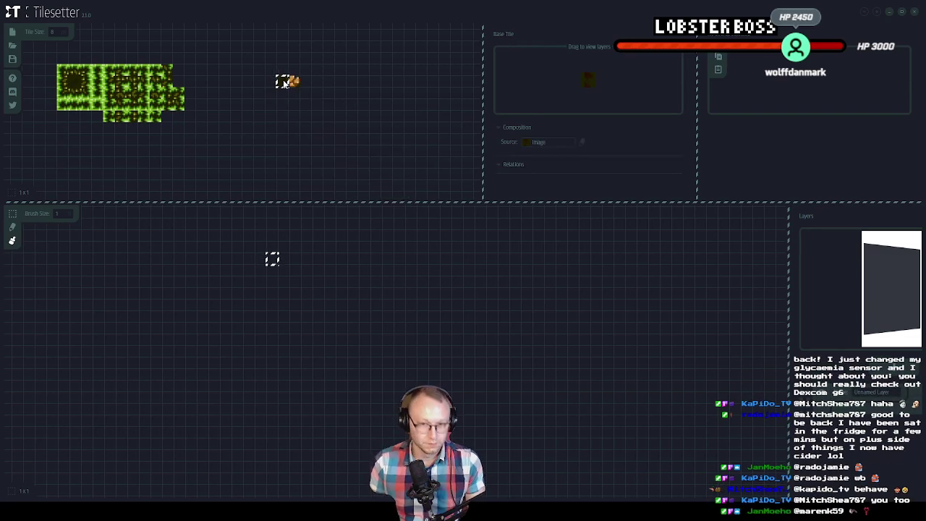
{"action": "left_click", "coordinate": [305, 129]}
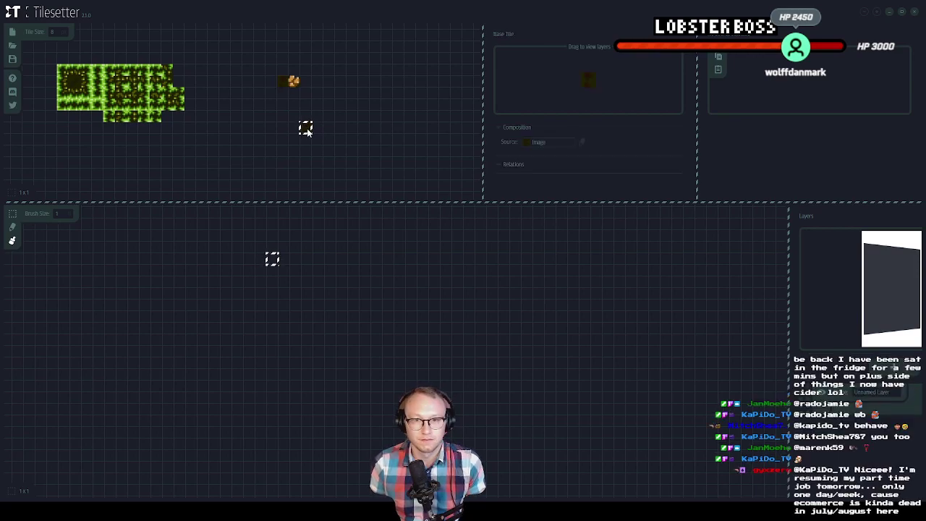
{"action": "right_click", "coordinate": [309, 131]}
{"action": "left_click", "coordinate": [344, 140]}
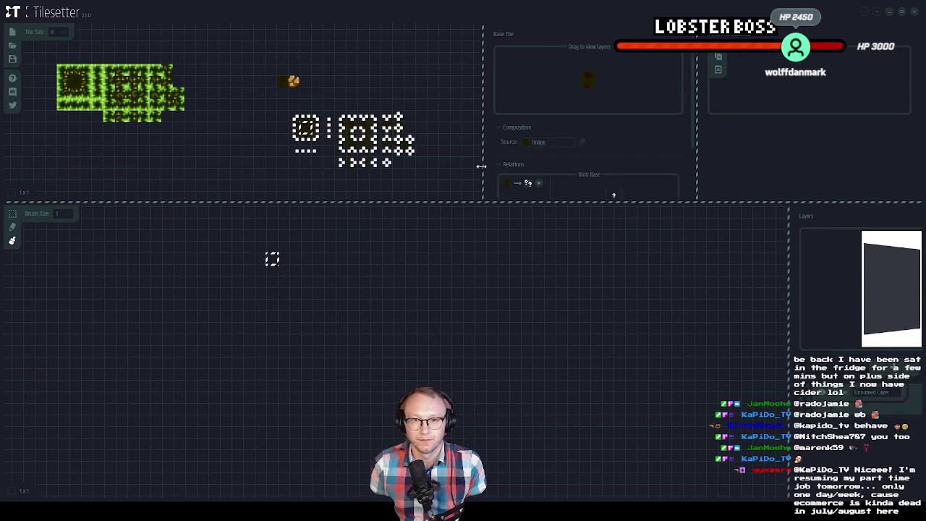
Set the imported rock image as the source for the four border sides of the new blob tileset
{"action": "left_click", "coordinate": [536, 142]}
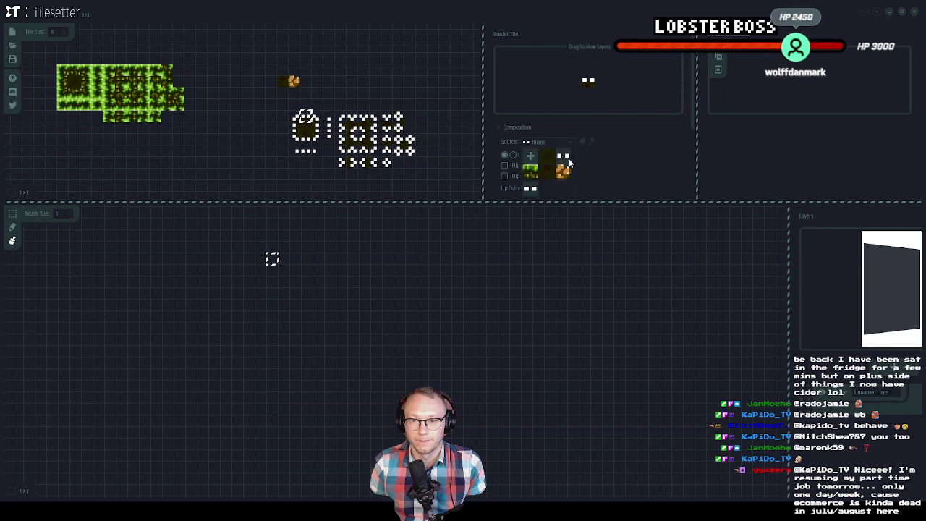
{"action": "left_click", "coordinate": [564, 171]}
{"action": "left_click", "coordinate": [320, 130]}
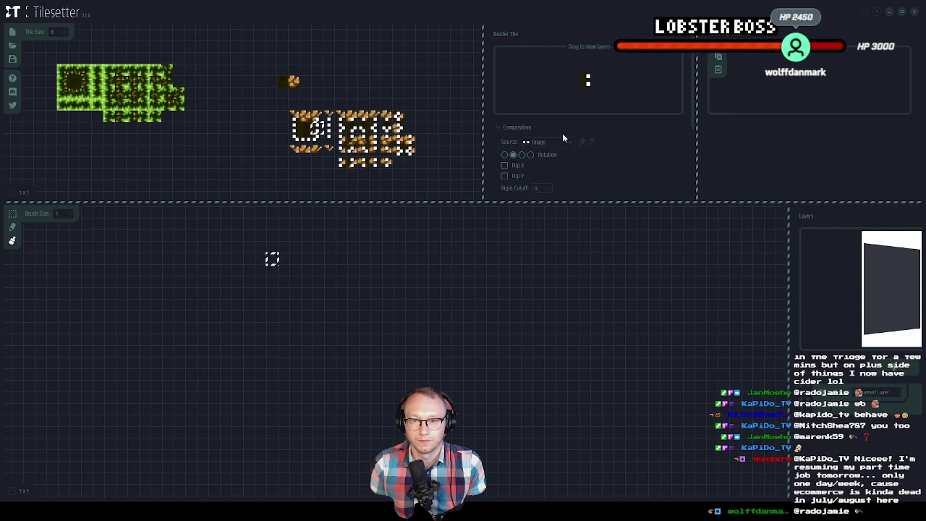
{"action": "left_click", "coordinate": [523, 155]}
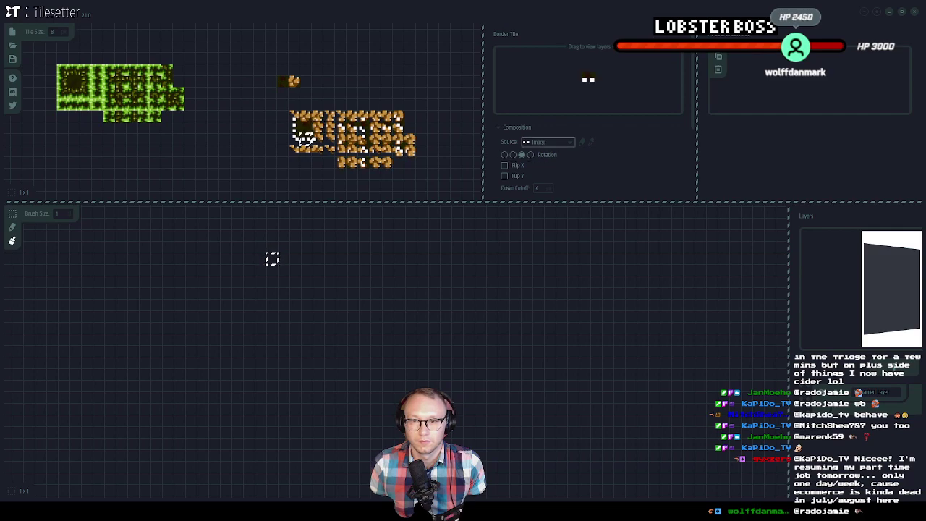
{"action": "left_click", "coordinate": [294, 128]}
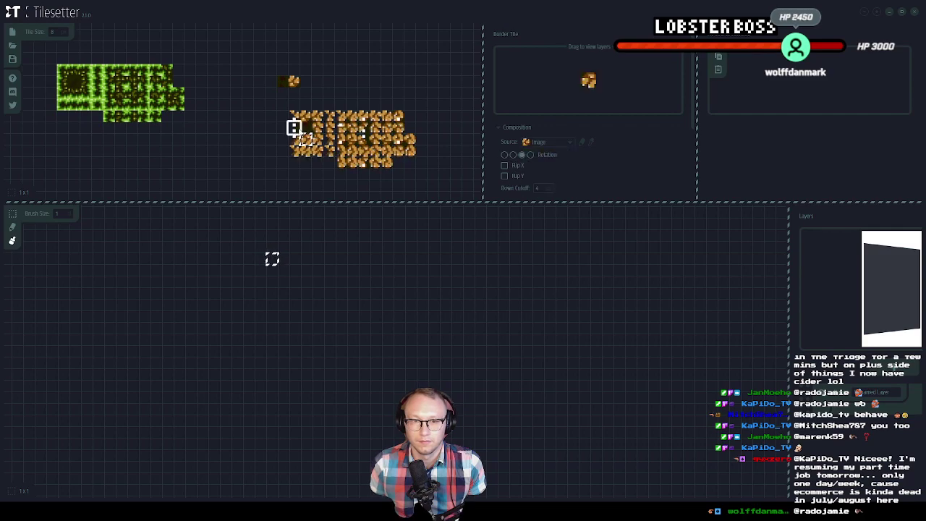
{"action": "left_click", "coordinate": [533, 142]}
{"action": "left_click", "coordinate": [559, 171]}
Delete the spare dark and rock tile pair, and move the rock blob tileset beside the grass tileset
{"action": "left_click_drag", "start_coordinate": [320, 95], "coordinate": [434, 177]}
{"action": "key", "text": "Delete"}
{"action": "left_click_drag", "start_coordinate": [348, 137], "coordinate": [279, 90]}
{"action": "left_click", "coordinate": [391, 135]}
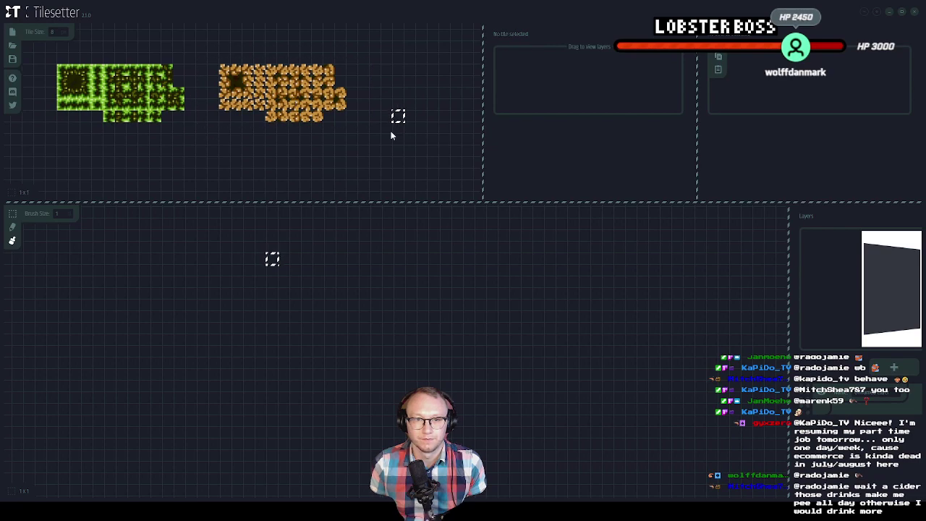
Select the grass and rock blob tilesets together and move them upward in the tileset grid
{"action": "scroll", "coordinate": [375, 126], "scroll_direction": "down", "scroll_amount": 1}
{"action": "left_click_drag", "start_coordinate": [124, 71], "coordinate": [444, 149]}
{"action": "left_click_drag", "start_coordinate": [290, 152], "coordinate": [289, 132]}
{"action": "left_click", "coordinate": [289, 132]}
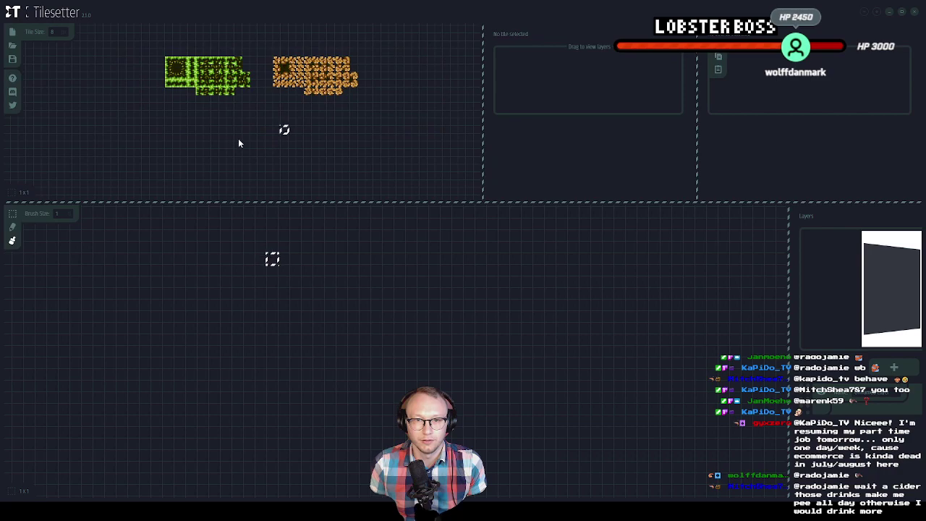
Import the dark and white brick tile pair below the other tilesets, and build blob borders around a separate dark base tile
{"action": "scroll", "coordinate": [238, 138], "scroll_direction": "up", "scroll_amount": 1}
{"action": "right_click", "coordinate": [217, 157]}
{"action": "mouse_move", "coordinate": [236, 114]}
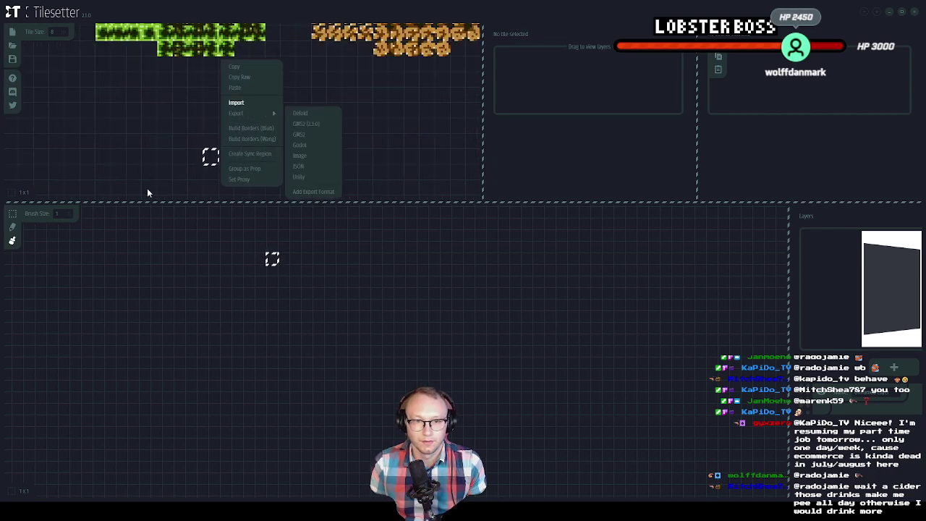
{"action": "left_click", "coordinate": [123, 80]}
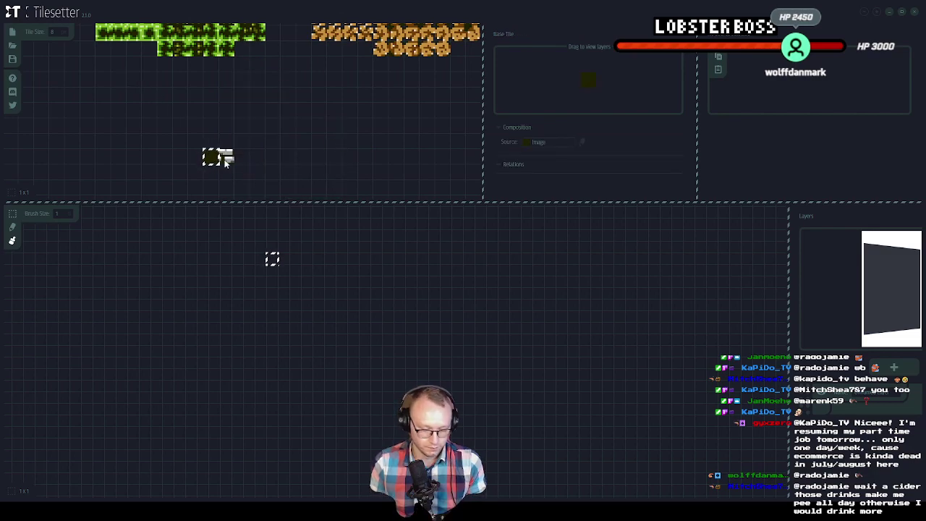
{"action": "right_click", "coordinate": [369, 157]}
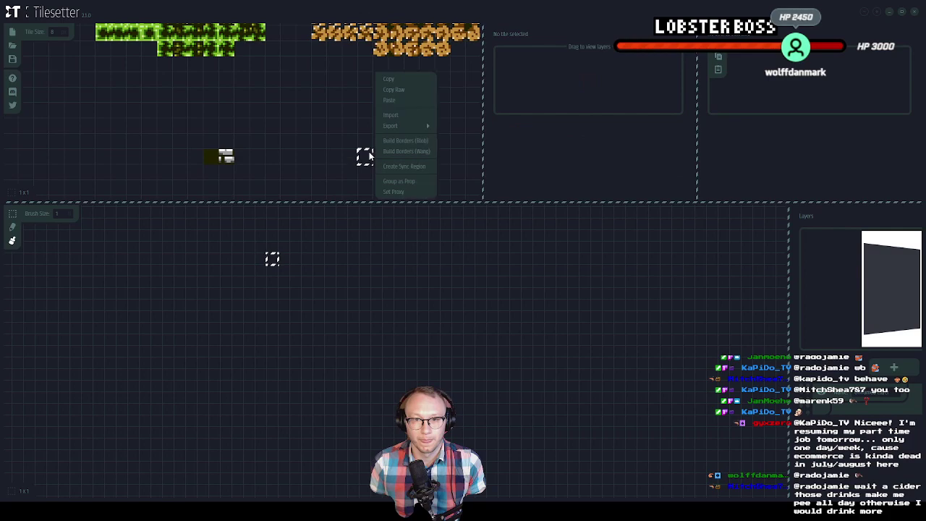
{"action": "left_click", "coordinate": [365, 157]}
{"action": "right_click", "coordinate": [365, 158]}
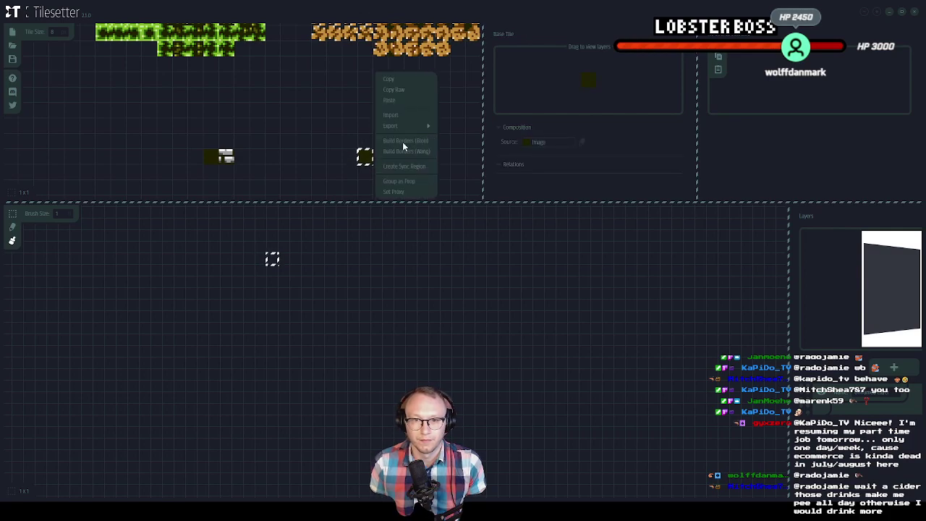
{"action": "left_click", "coordinate": [407, 152]}
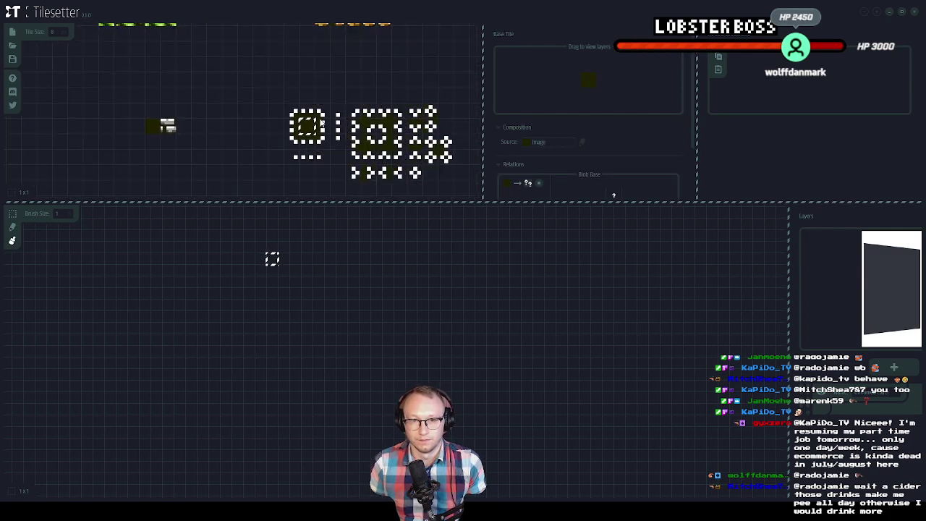
Set the imported white brick image as the source for the four border sides of the newest blob tileset
{"action": "left_click", "coordinate": [537, 141]}
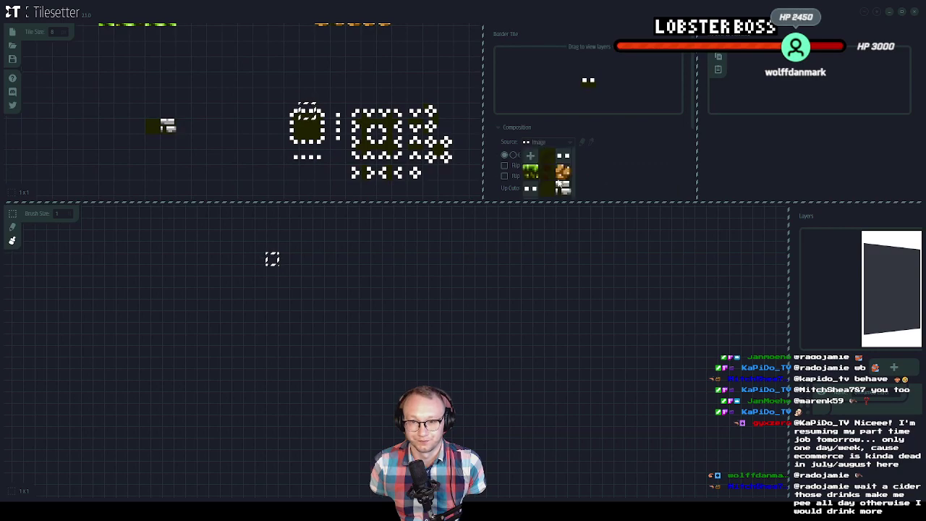
{"action": "left_click", "coordinate": [513, 155]}
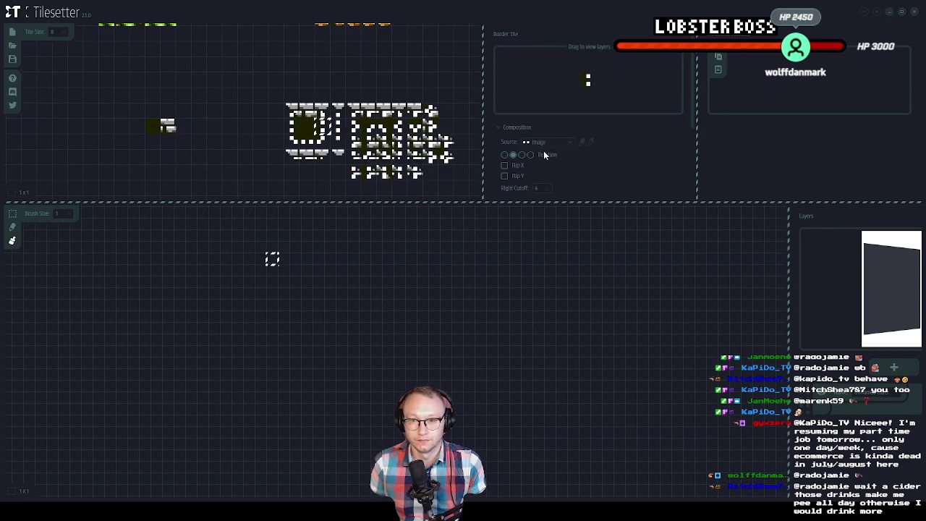
{"action": "left_click", "coordinate": [522, 155]}
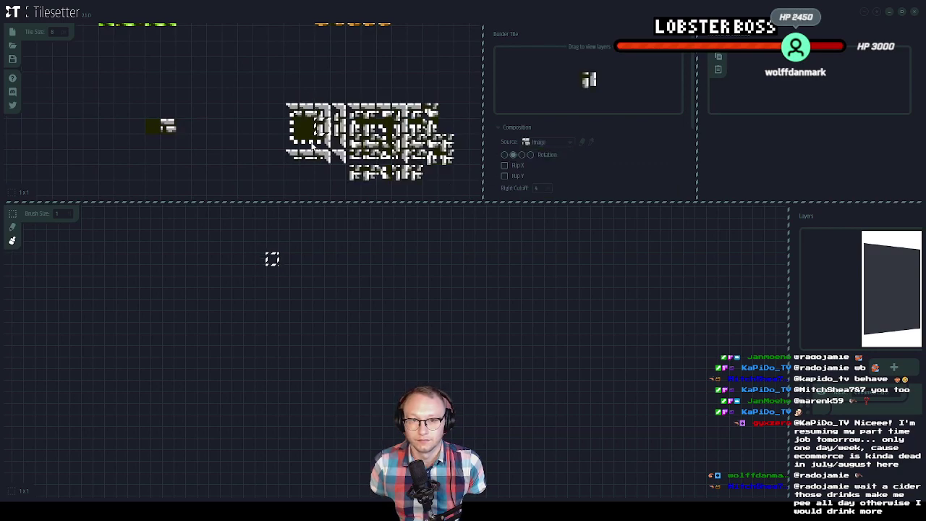
{"action": "left_click", "coordinate": [547, 144]}
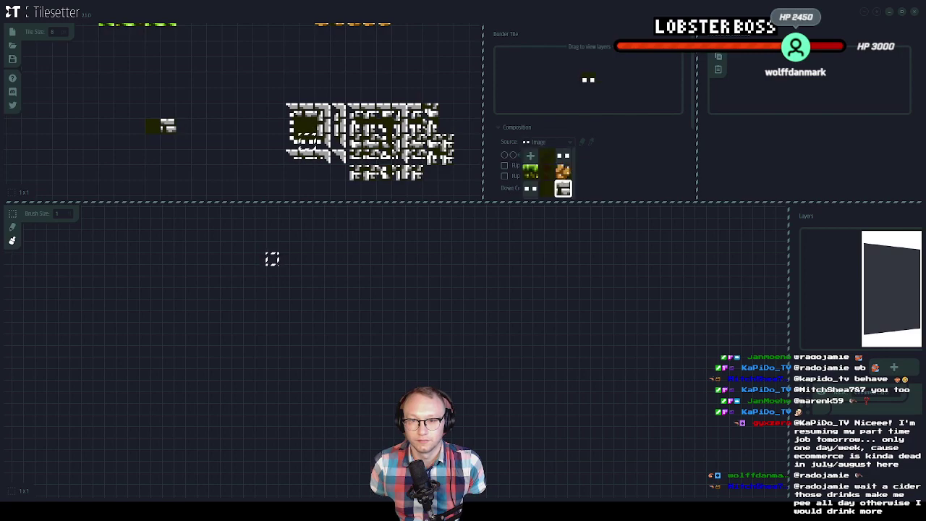
{"action": "left_click", "coordinate": [563, 187]}
{"action": "left_click", "coordinate": [530, 155]}
{"action": "left_click", "coordinate": [554, 142]}
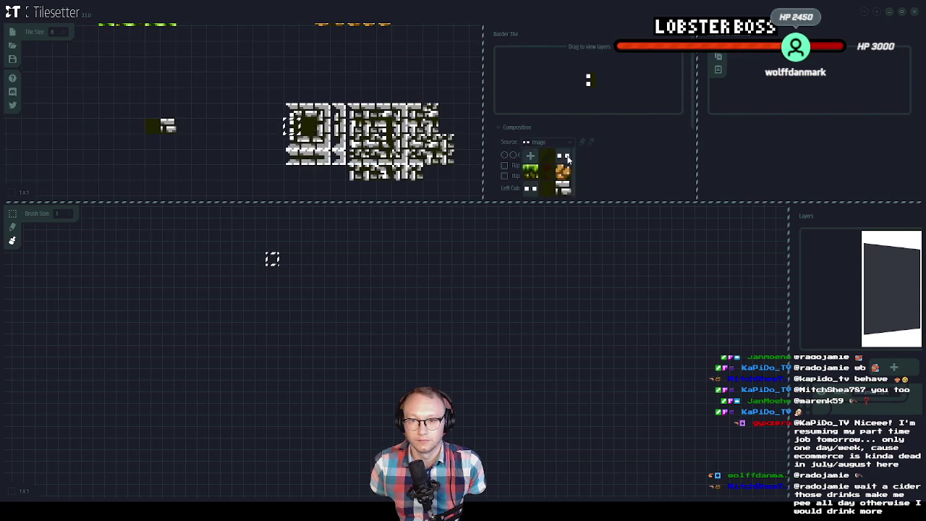
{"action": "left_click", "coordinate": [563, 187]}
Delete the spare dark and brick tile pair, and move the brick blob tileset beneath the grass and rock tilesets
{"action": "left_click_drag", "start_coordinate": [128, 103], "coordinate": [208, 149]}
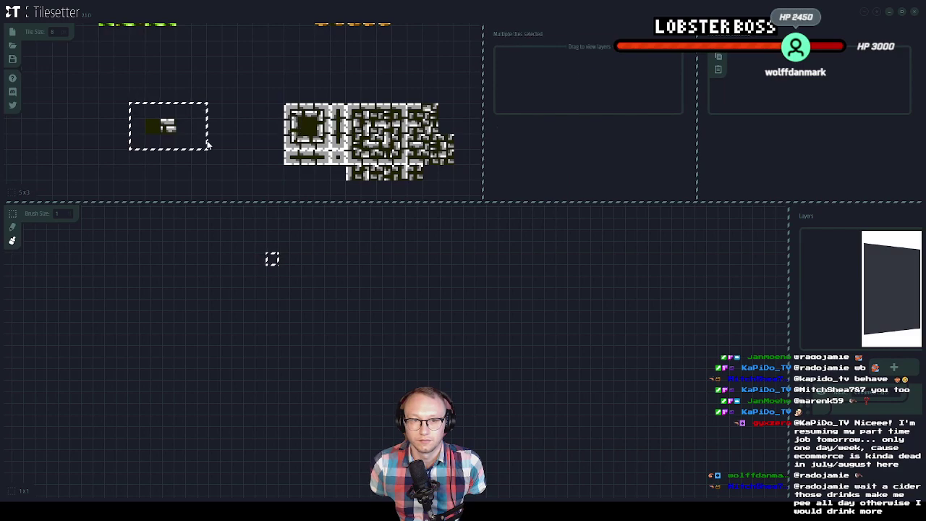
{"action": "key", "text": "Delete"}
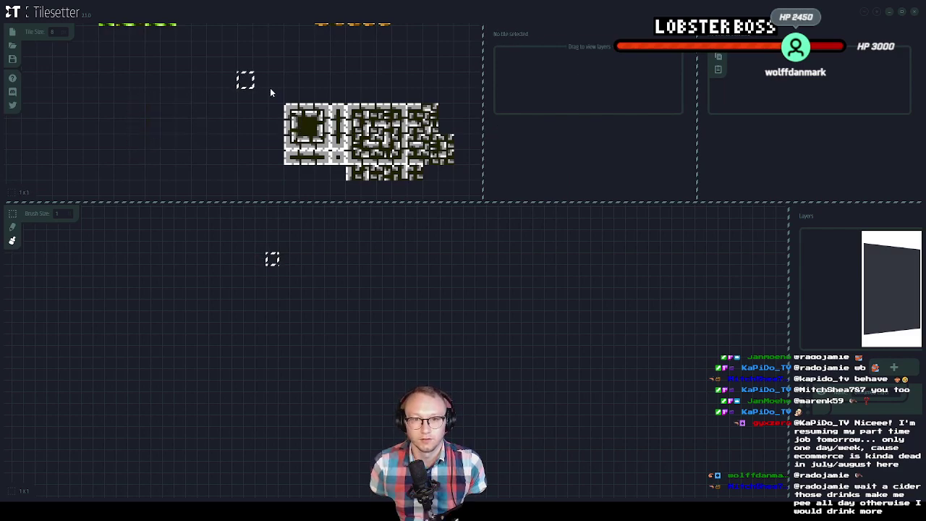
{"action": "scroll", "coordinate": [250, 81], "scroll_direction": "down", "scroll_amount": 2}
{"action": "left_click_drag", "start_coordinate": [256, 103], "coordinate": [196, 96]}
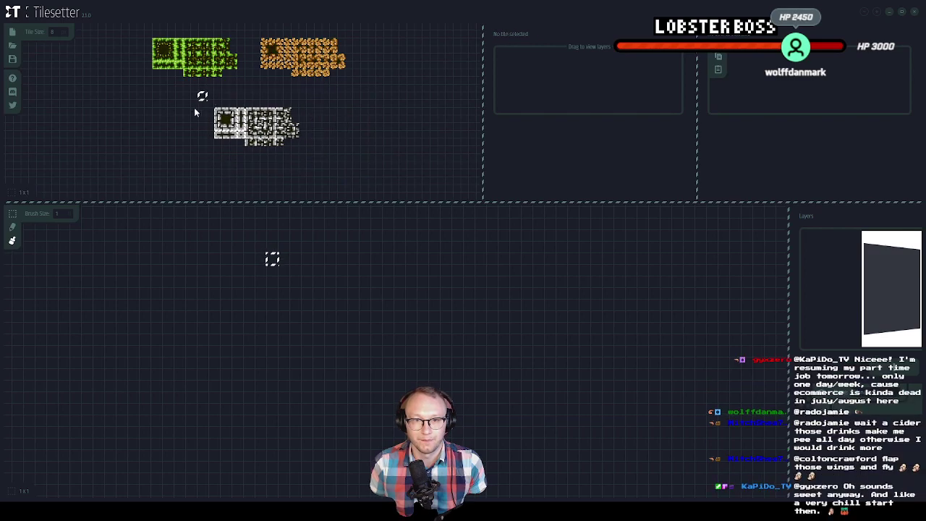
Select the grass tileset's base tile, and switch to GameMaker to examine the wall layout of room rm_02
{"action": "left_click", "coordinate": [163, 51]}
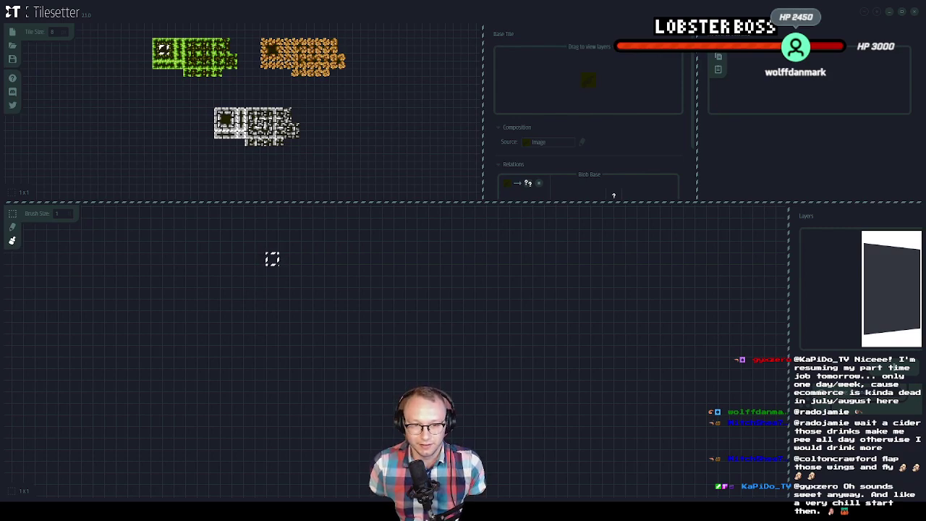
{"action": "key", "text": "alt+Tab"}
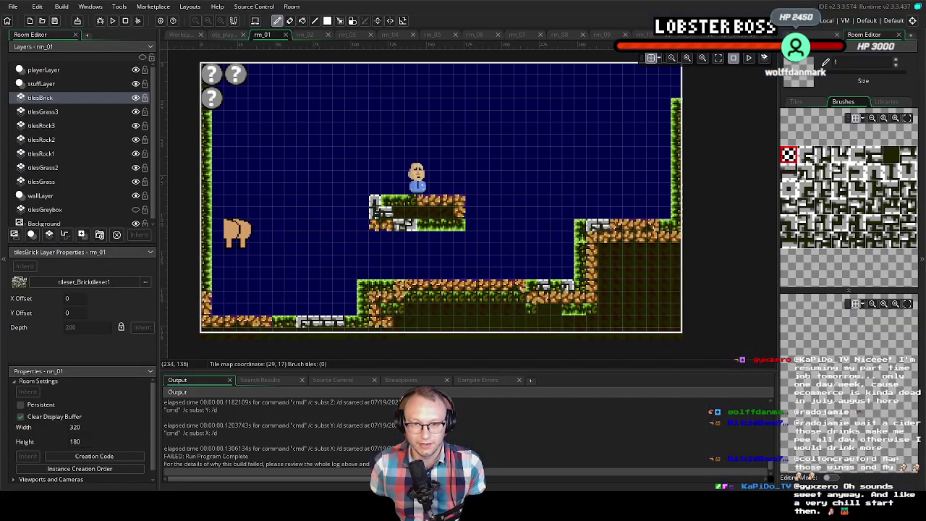
{"action": "left_click", "coordinate": [305, 34]}
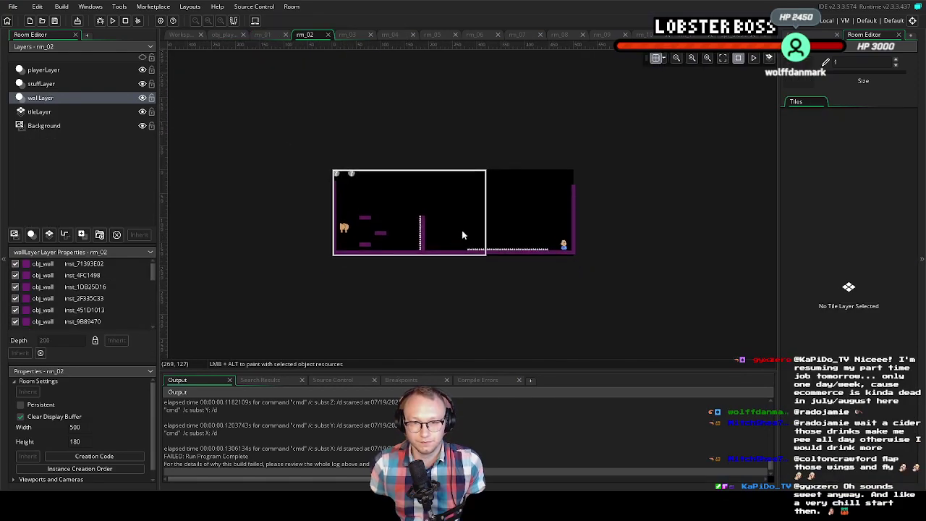
{"action": "scroll", "coordinate": [457, 271], "scroll_direction": "up", "scroll_amount": 2}
{"action": "scroll", "coordinate": [456, 272], "scroll_direction": "up", "scroll_amount": 2}
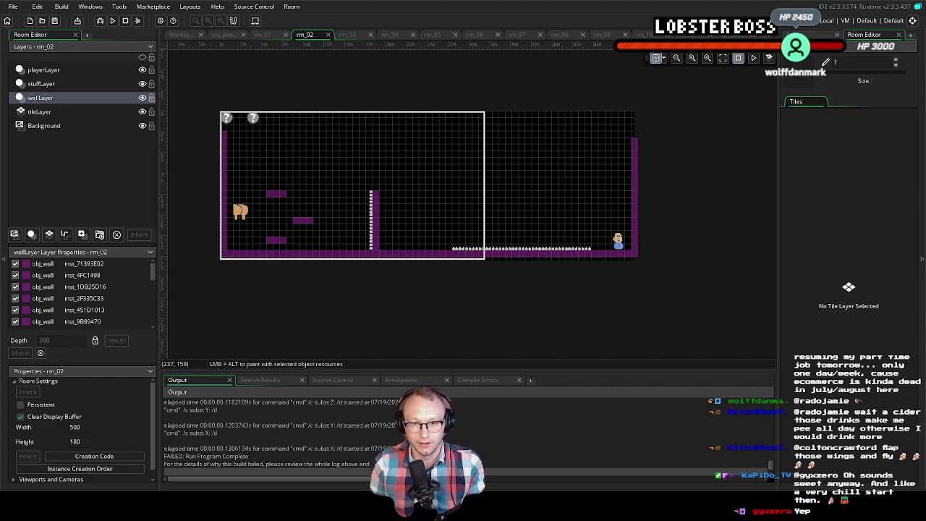
Switch back to Tilesetter and paint a grass room outline with a left wall, a long floor, a raised right section and a right wall
{"action": "key", "text": "alt+Tab"}
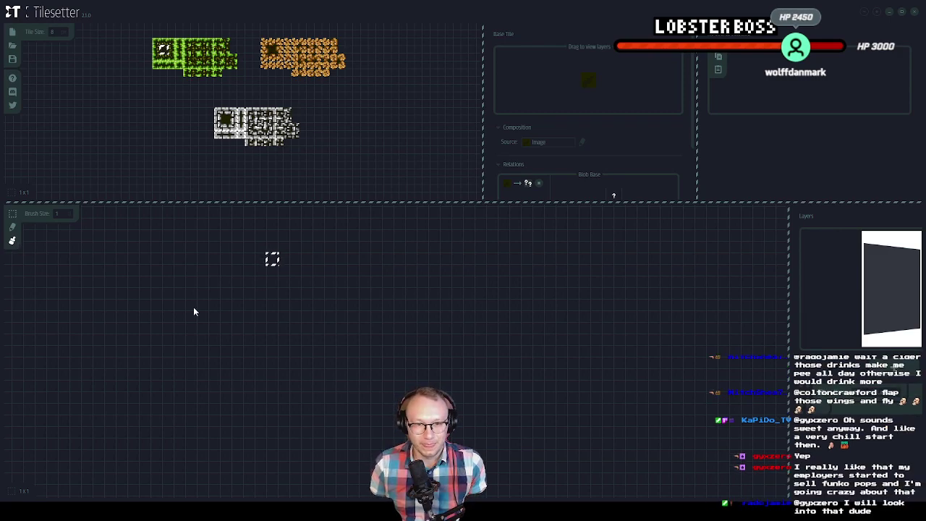
{"action": "mouse_move", "coordinate": [181, 293]}
{"action": "left_mouse_down"}
{"action": "mouse_move", "coordinate": [167, 308]}
{"action": "mouse_move", "coordinate": [154, 449]}
{"action": "left_mouse_up"}
{"action": "left_click_drag", "start_coordinate": [220, 512], "coordinate": [204, 445]}
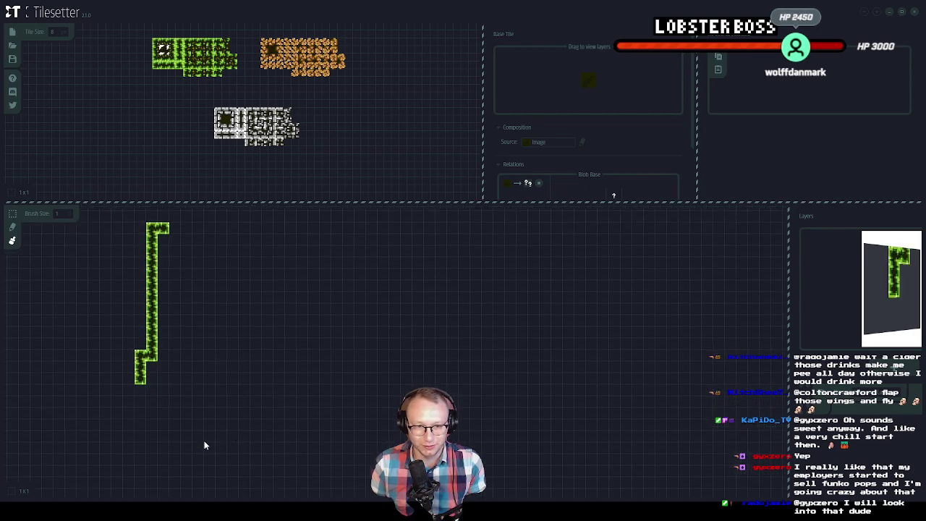
{"action": "mouse_move", "coordinate": [150, 354]}
{"action": "left_mouse_down"}
{"action": "mouse_move", "coordinate": [147, 398]}
{"action": "mouse_move", "coordinate": [263, 412]}
{"action": "mouse_move", "coordinate": [777, 402]}
{"action": "mouse_move", "coordinate": [777, 238]}
{"action": "left_mouse_up"}
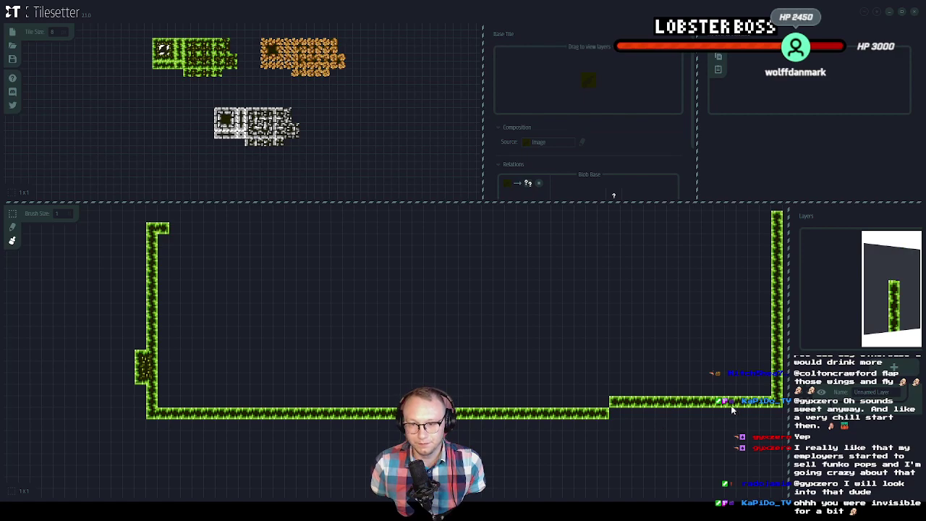
{"action": "mouse_move", "coordinate": [615, 413]}
{"action": "left_mouse_down"}
{"action": "mouse_move", "coordinate": [777, 410]}
{"action": "mouse_move", "coordinate": [723, 408]}
{"action": "left_mouse_up"}
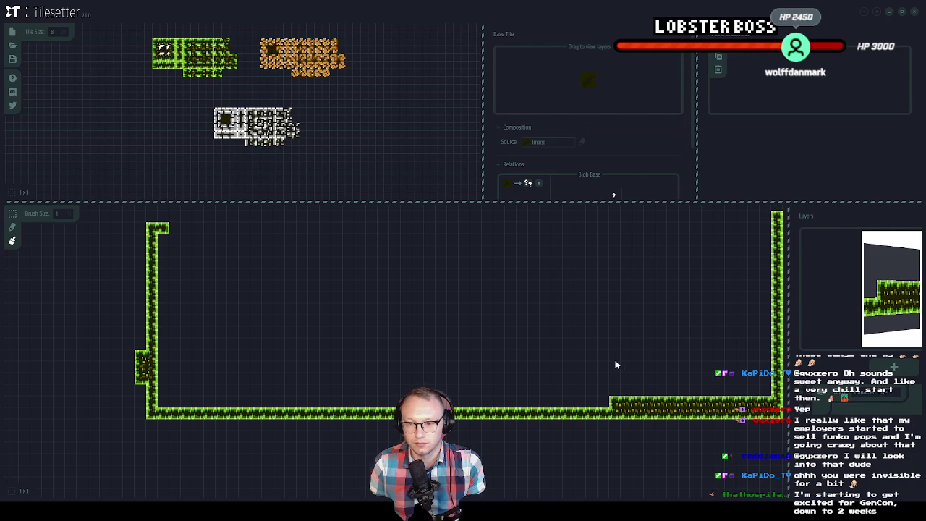
Delete the raised row of grass tiles above the right end of the map's floor
{"action": "left_click", "coordinate": [14, 230]}
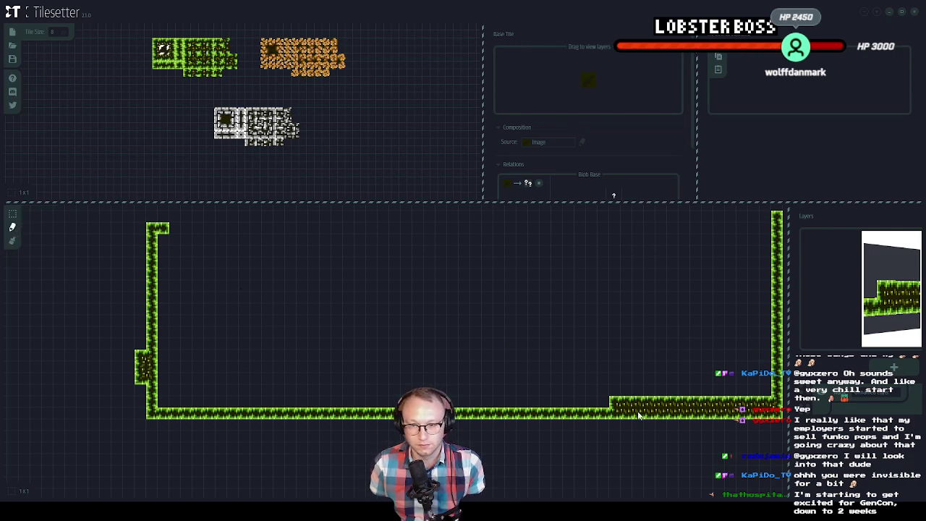
{"action": "left_click_drag", "start_coordinate": [618, 397], "coordinate": [761, 398]}
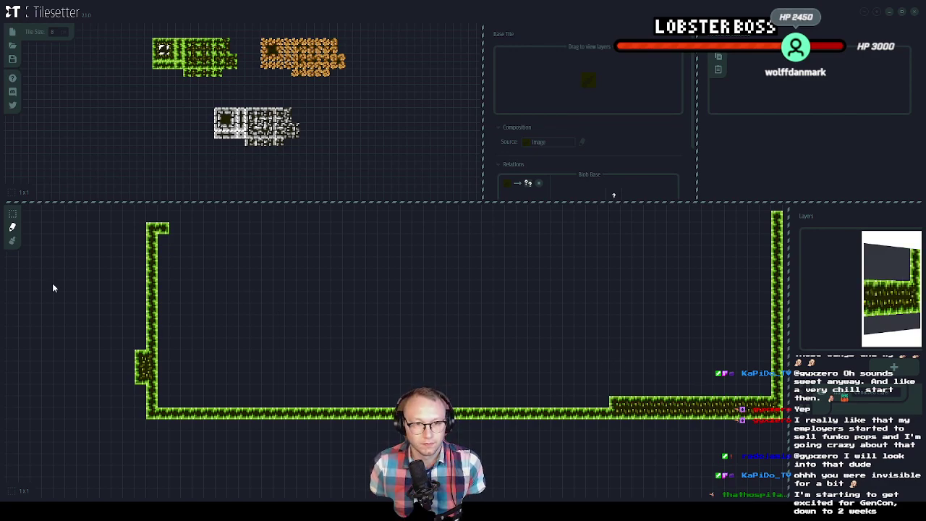
{"action": "left_click", "coordinate": [13, 219]}
{"action": "left_click_drag", "start_coordinate": [597, 373], "coordinate": [765, 407]}
{"action": "key", "text": "Delete"}
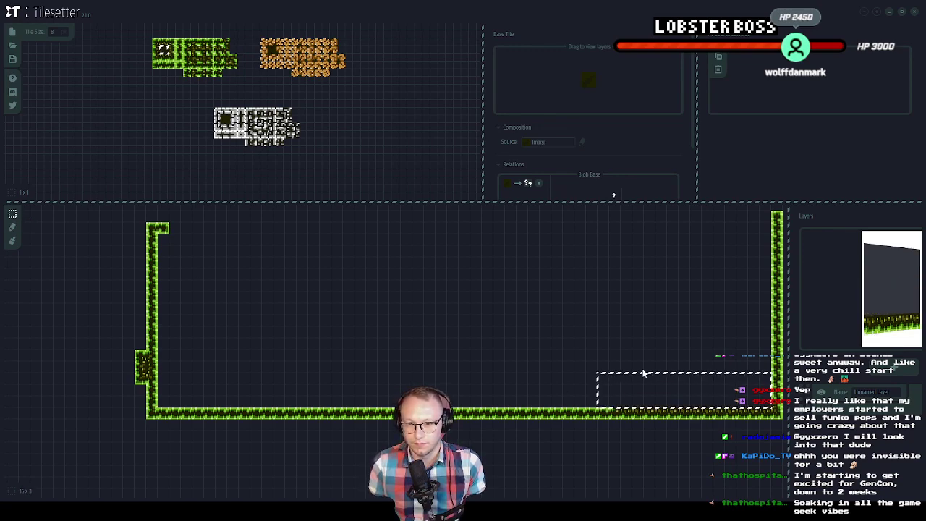
Auto-tile the right end of the floor with grass, joining it cleanly to the rest of the floor
{"action": "left_click", "coordinate": [592, 355]}
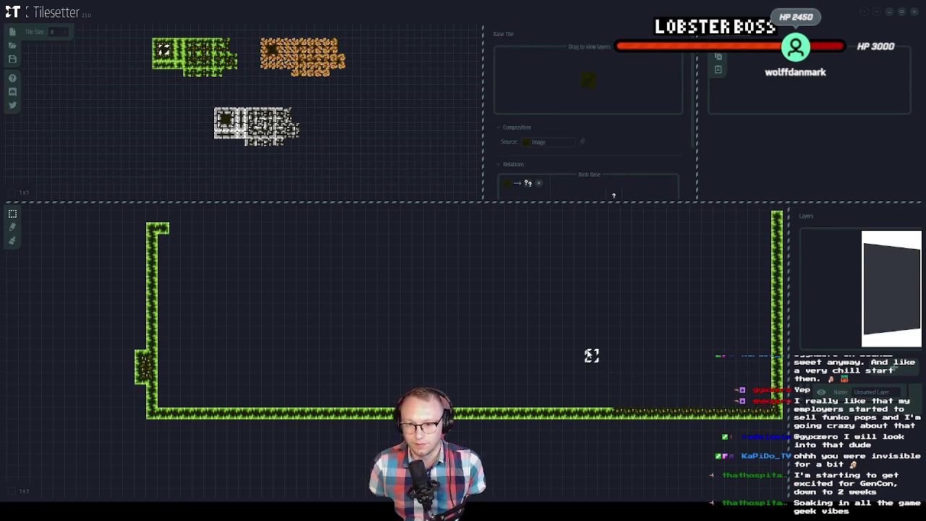
{"action": "left_click", "coordinate": [12, 240]}
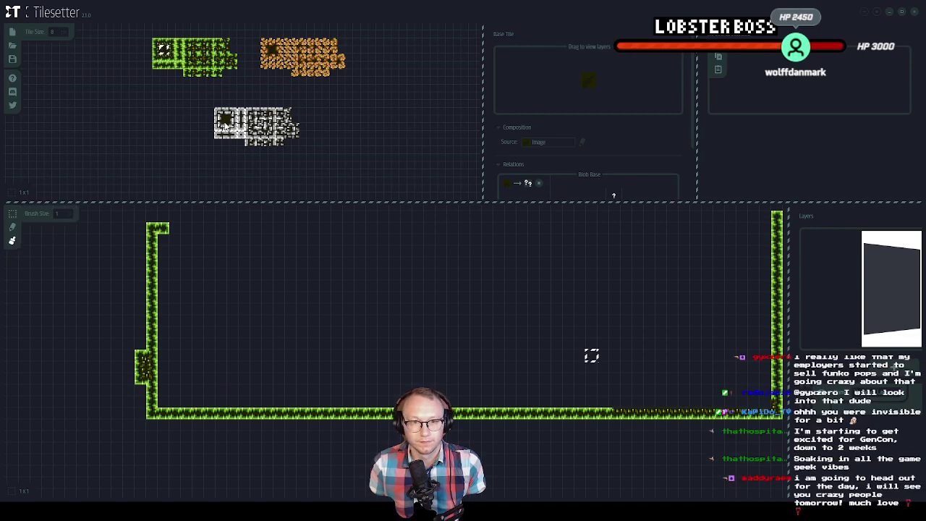
{"action": "left_click_drag", "start_coordinate": [618, 416], "coordinate": [702, 416]}
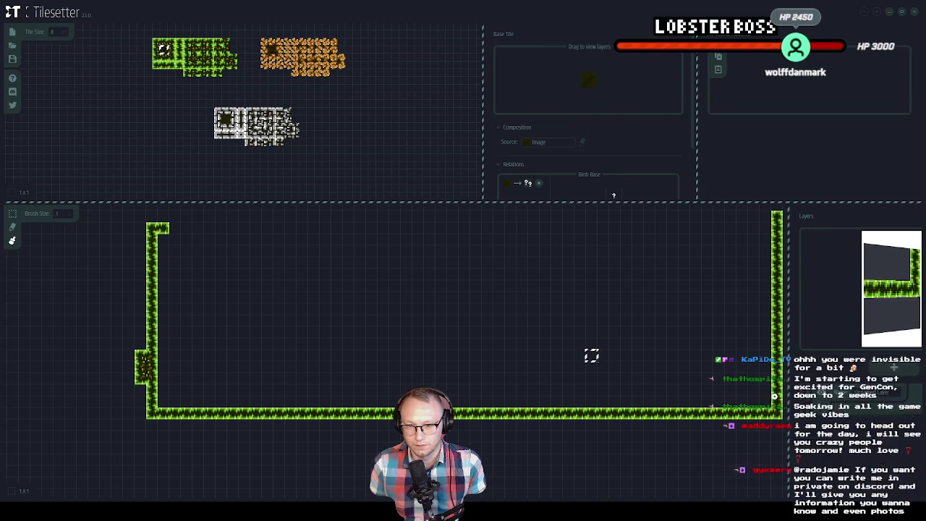
{"action": "left_click_drag", "start_coordinate": [272, 293], "coordinate": [271, 299]}
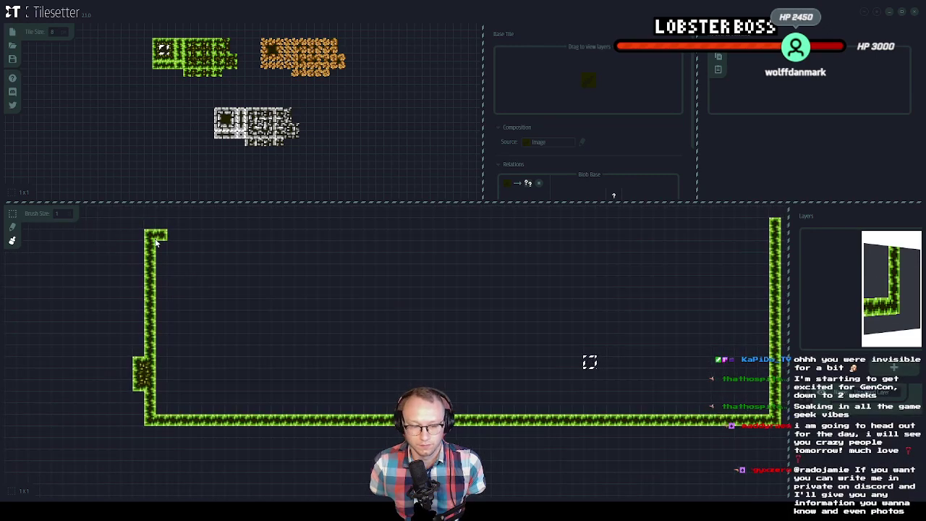
Delete the stray tiles and overhang beside the top of the left wall, along with the bump on its outer side
{"action": "mouse_move", "coordinate": [166, 232]}
{"action": "left_mouse_down"}
{"action": "mouse_move", "coordinate": [161, 222]}
{"action": "mouse_move", "coordinate": [168, 247]}
{"action": "mouse_move", "coordinate": [161, 227]}
{"action": "mouse_move", "coordinate": [222, 265]}
{"action": "left_mouse_up"}
{"action": "left_click", "coordinate": [40, 233]}
{"action": "left_click", "coordinate": [13, 217]}
{"action": "left_click_drag", "start_coordinate": [155, 217], "coordinate": [237, 264]}
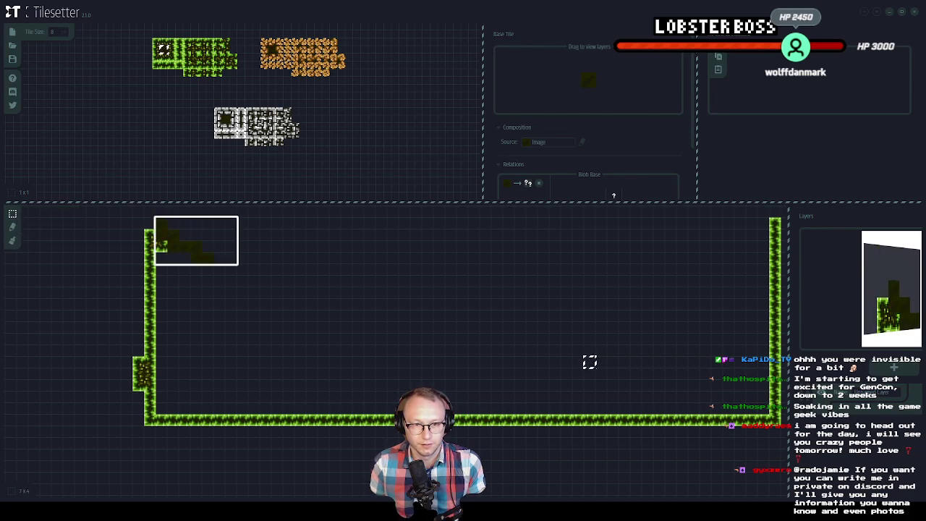
{"action": "key", "text": "Delete"}
{"action": "left_click_drag", "start_coordinate": [120, 346], "coordinate": [147, 400]}
{"action": "key", "text": "Delete"}
{"action": "left_click", "coordinate": [93, 354]}
{"action": "left_click_drag", "start_coordinate": [279, 357], "coordinate": [222, 374]}
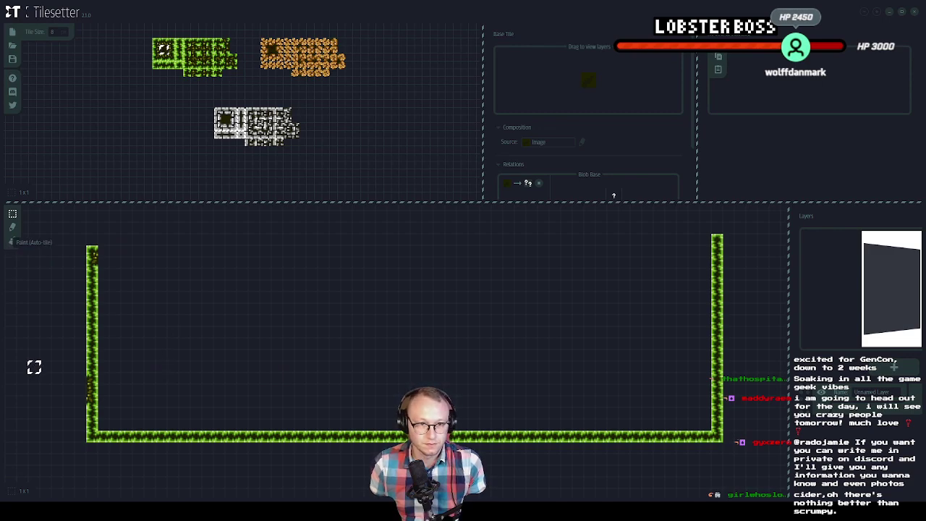
Paint a low grass platform 5 tiles wide and 2 tall above the floor's left end, removing its stray tiles
{"action": "left_click", "coordinate": [12, 240]}
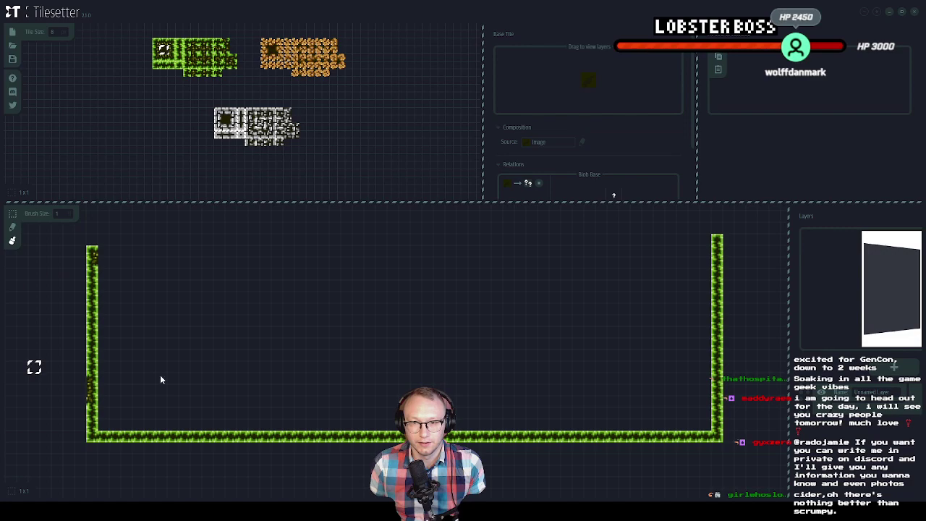
{"action": "mouse_move", "coordinate": [143, 390]}
{"action": "left_mouse_down"}
{"action": "mouse_move", "coordinate": [217, 394]}
{"action": "mouse_move", "coordinate": [143, 400]}
{"action": "left_mouse_up"}
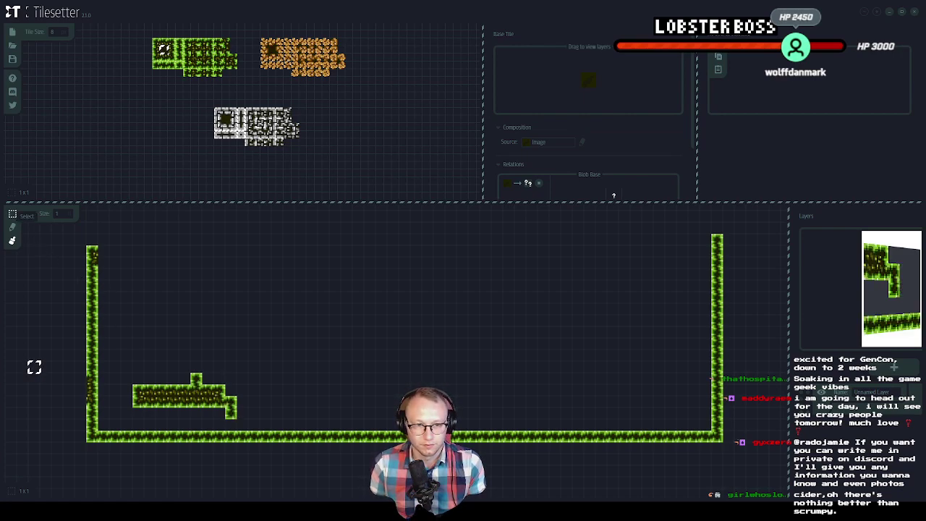
{"action": "key", "text": "s"}
{"action": "left_click_drag", "start_coordinate": [189, 361], "coordinate": [251, 422]}
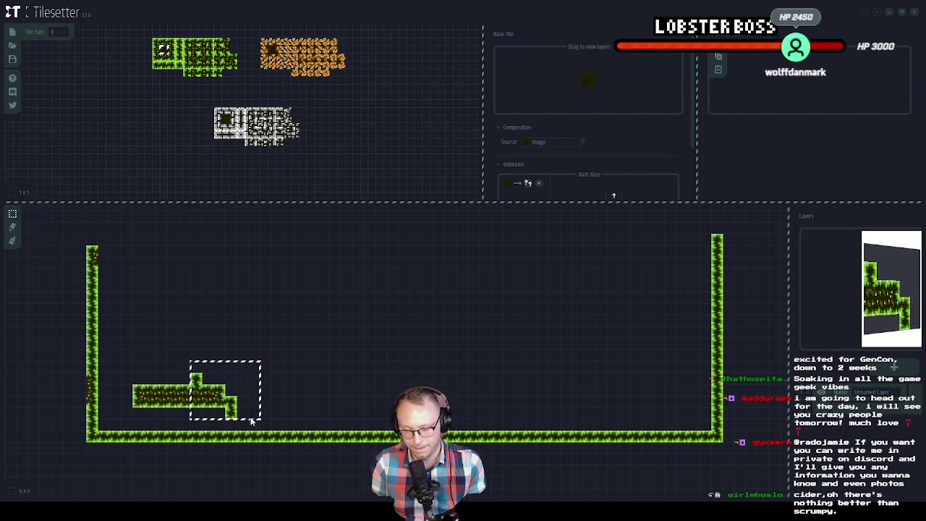
{"action": "key", "text": "Delete"}
{"action": "left_click", "coordinate": [154, 334]}
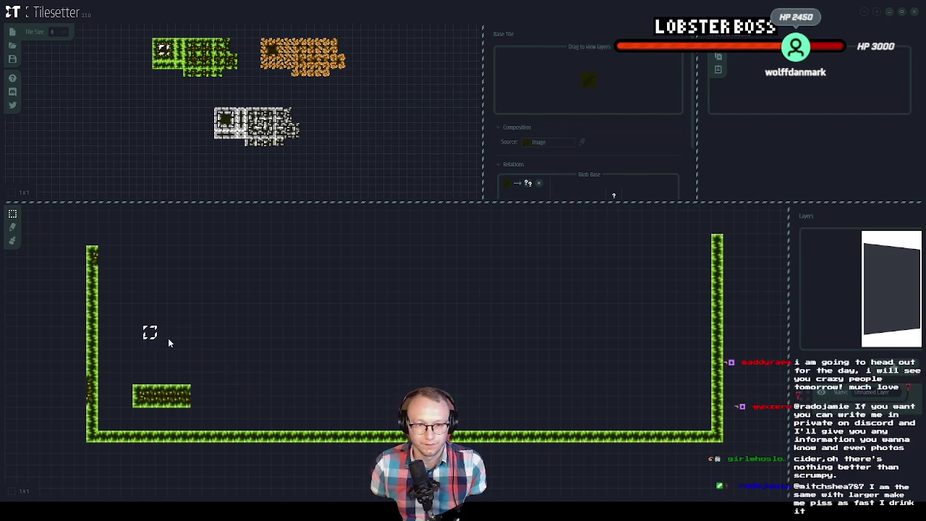
{"action": "left_click", "coordinate": [12, 239]}
{"action": "mouse_move", "coordinate": [149, 333]}
{"action": "left_mouse_down"}
{"action": "mouse_move", "coordinate": [189, 334]}
{"action": "mouse_move", "coordinate": [185, 309]}
{"action": "mouse_move", "coordinate": [156, 311]}
{"action": "mouse_move", "coordinate": [181, 327]}
{"action": "left_mouse_up"}
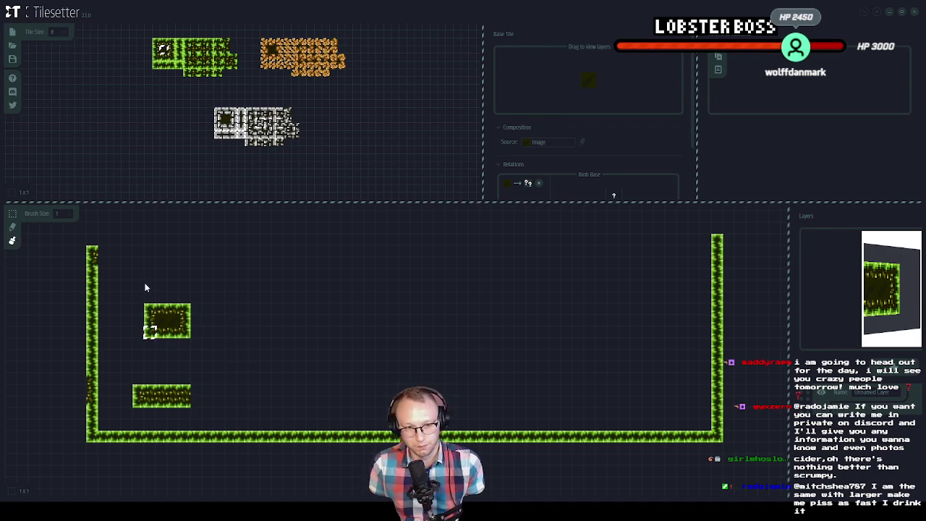
{"action": "left_click_drag", "start_coordinate": [145, 287], "coordinate": [138, 298]}
{"action": "left_click_drag", "start_coordinate": [185, 345], "coordinate": [209, 345]}
{"action": "left_click_drag", "start_coordinate": [99, 269], "coordinate": [214, 361]}
{"action": "key", "text": "Delete"}
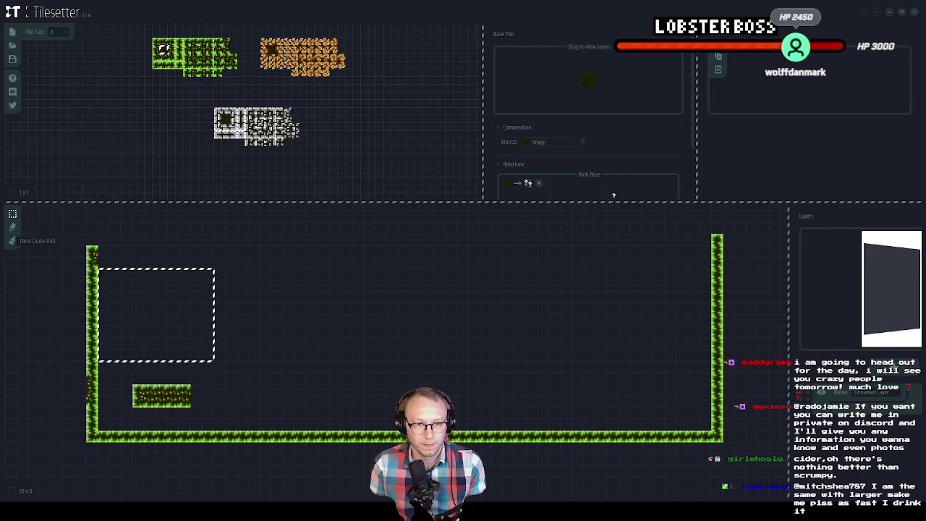
Paint two more 5-by-2 grass platforms, one above the low platform and one between them in height, further right
{"action": "left_click", "coordinate": [12, 241]}
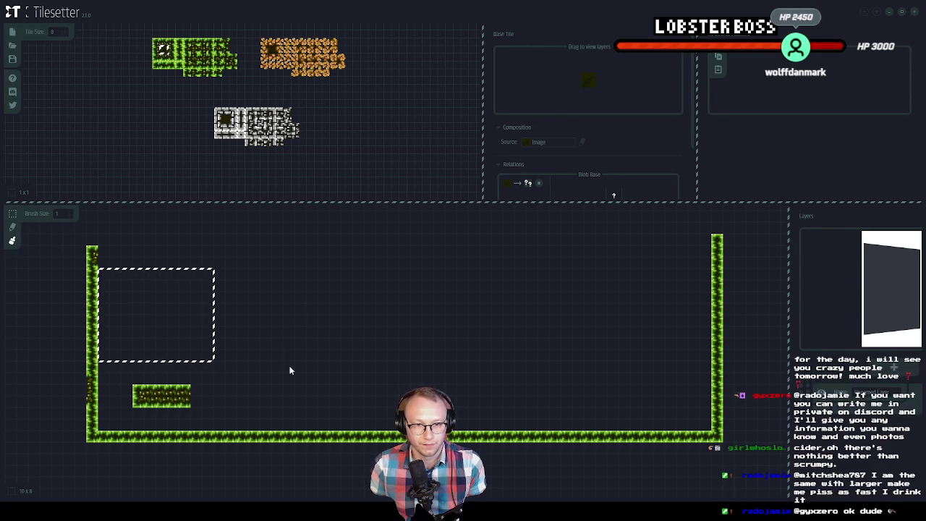
{"action": "left_click", "coordinate": [624, 286]}
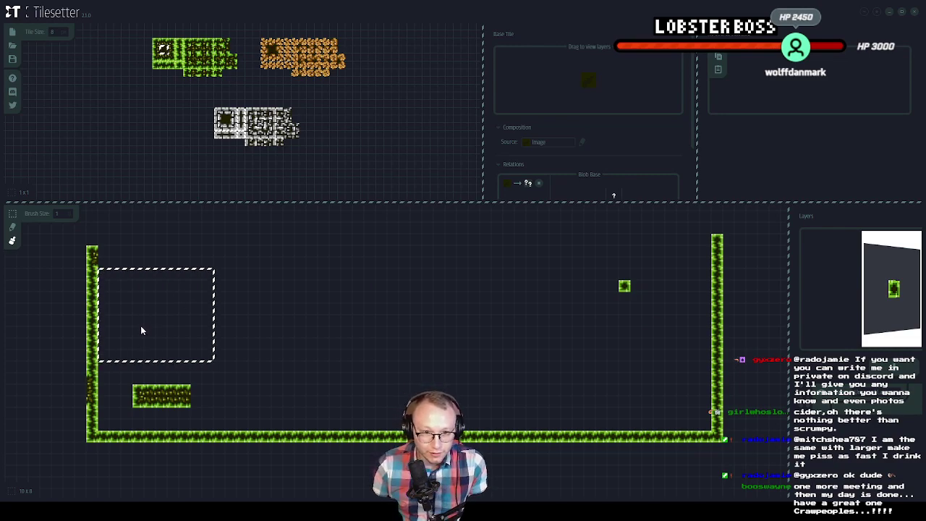
{"action": "mouse_move", "coordinate": [138, 310]}
{"action": "left_mouse_down"}
{"action": "mouse_move", "coordinate": [138, 322]}
{"action": "mouse_move", "coordinate": [185, 321]}
{"action": "mouse_move", "coordinate": [184, 310]}
{"action": "mouse_move", "coordinate": [150, 310]}
{"action": "left_mouse_up"}
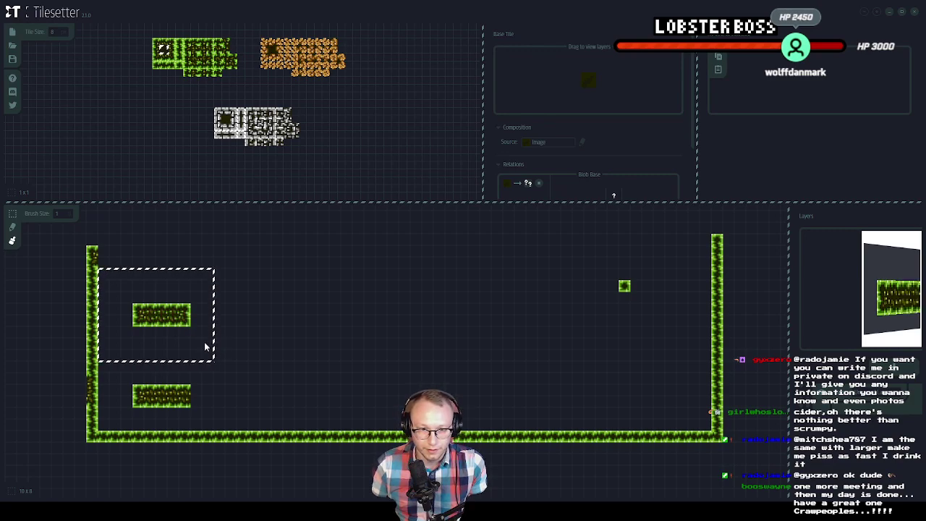
{"action": "mouse_move", "coordinate": [207, 343]}
{"action": "left_mouse_down"}
{"action": "mouse_move", "coordinate": [208, 355]}
{"action": "mouse_move", "coordinate": [254, 356]}
{"action": "mouse_move", "coordinate": [255, 344]}
{"action": "mouse_move", "coordinate": [217, 345]}
{"action": "left_mouse_up"}
{"action": "left_click", "coordinate": [289, 343]}
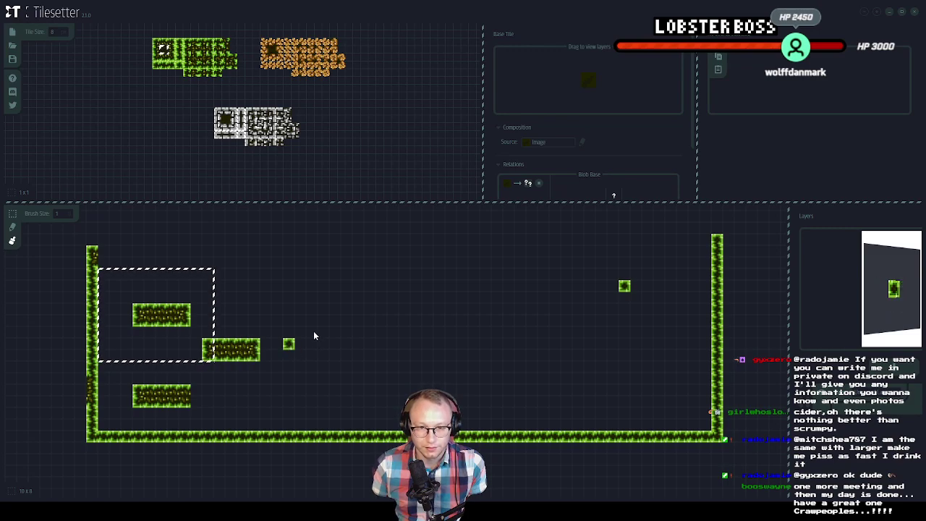
{"action": "mouse_move", "coordinate": [289, 343]}
{"action": "left_mouse_down"}
{"action": "mouse_move", "coordinate": [292, 310]}
{"action": "mouse_move", "coordinate": [287, 421]}
{"action": "left_mouse_up"}
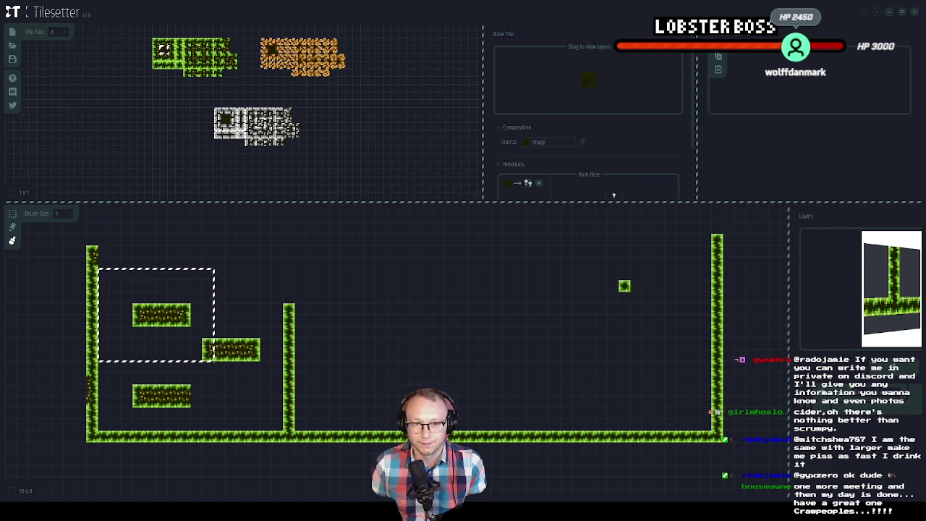
{"action": "left_click", "coordinate": [12, 217]}
{"action": "left_click_drag", "start_coordinate": [269, 278], "coordinate": [319, 432]}
{"action": "key", "text": "Delete"}
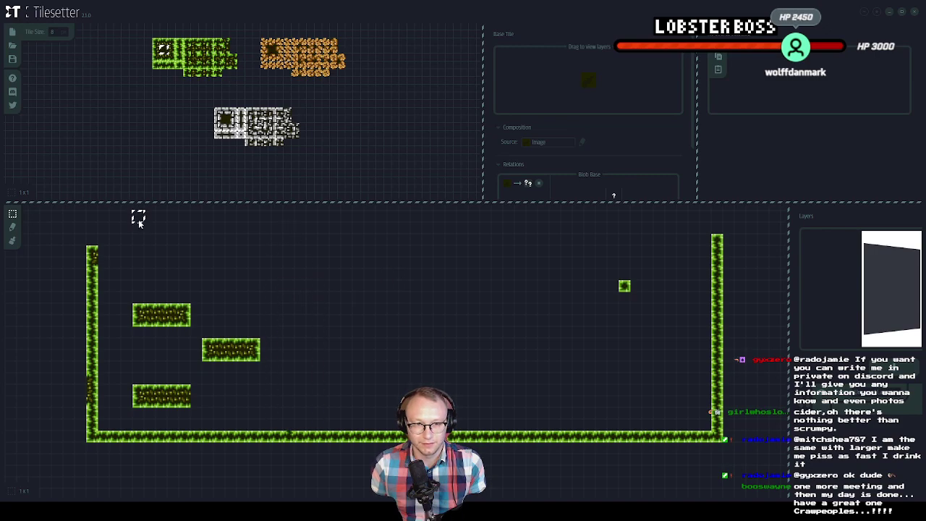
Paint a one-tile-wide grass column near the middle of the room, from the upper platform's height down to the floor
{"action": "left_click", "coordinate": [12, 242]}
{"action": "left_click_drag", "start_coordinate": [377, 314], "coordinate": [376, 353]}
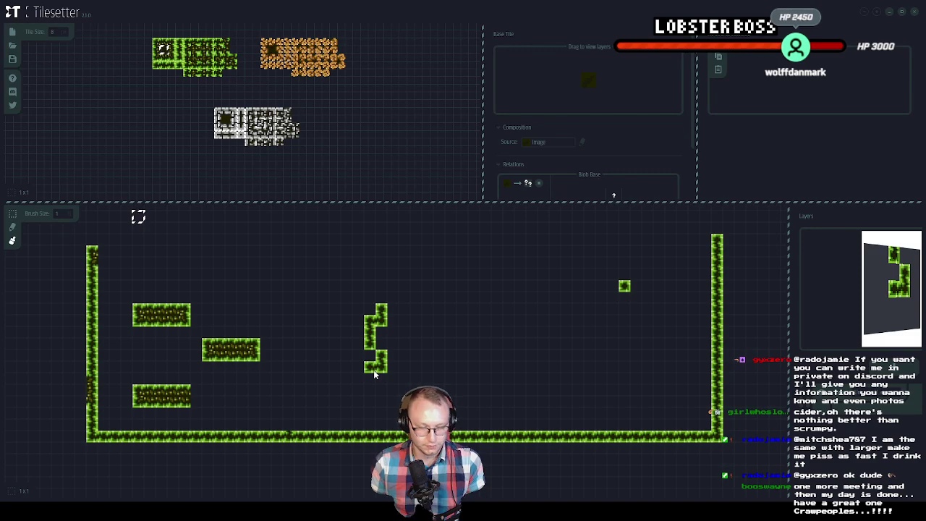
{"action": "key", "text": "ctrl+z"}
{"action": "left_click_drag", "start_coordinate": [379, 309], "coordinate": [381, 433]}
{"action": "left_click_drag", "start_coordinate": [442, 405], "coordinate": [410, 403]}
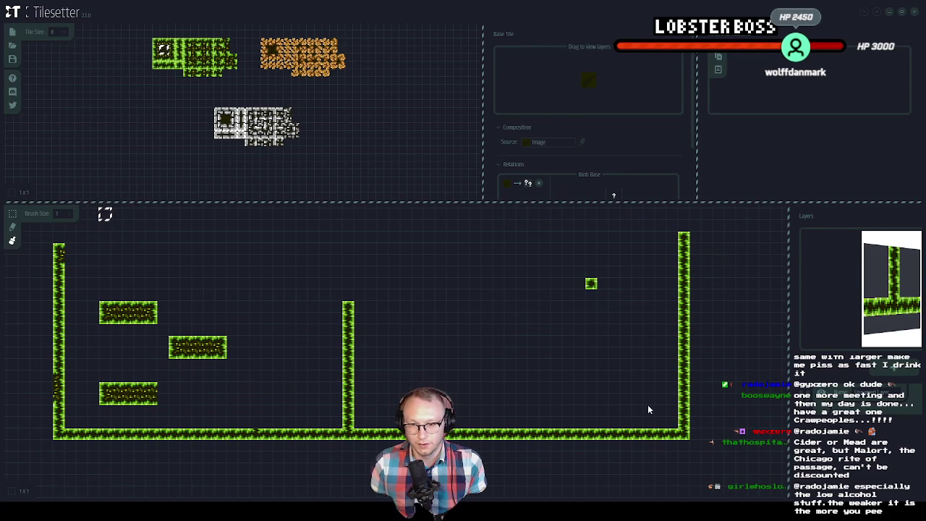
Delete the lone grass tile floating between the middle column and the right wall
{"action": "left_click", "coordinate": [12, 214]}
{"action": "left_click_drag", "start_coordinate": [574, 255], "coordinate": [606, 298]}
{"action": "key", "text": "Delete"}
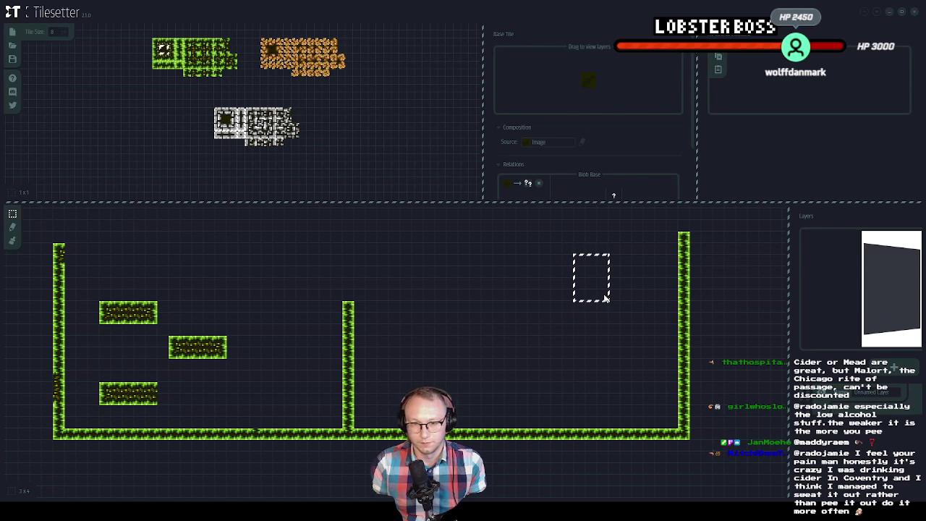
{"action": "left_click", "coordinate": [313, 225]}
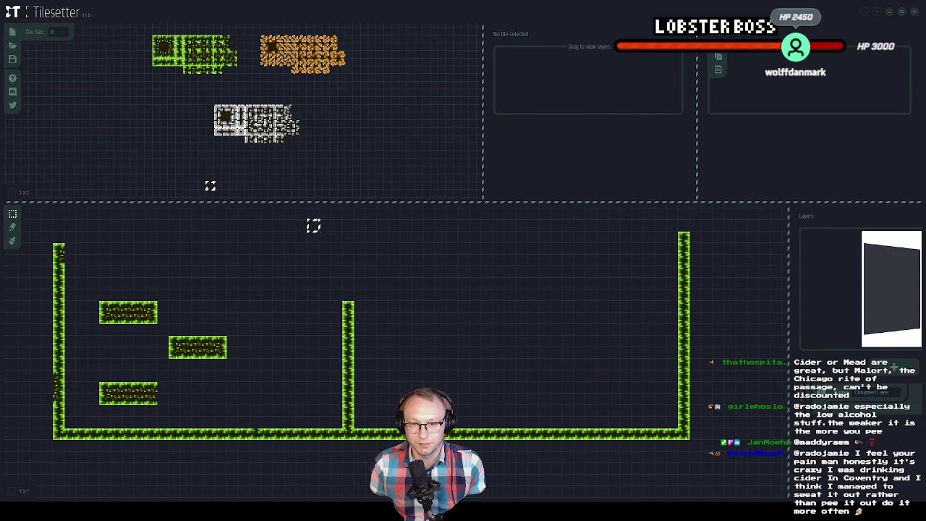
{"action": "mouse_move", "coordinate": [361, 325]}
{"action": "left_mouse_down"}
{"action": "mouse_move", "coordinate": [421, 322]}
{"action": "mouse_move", "coordinate": [392, 335]}
{"action": "left_mouse_up"}
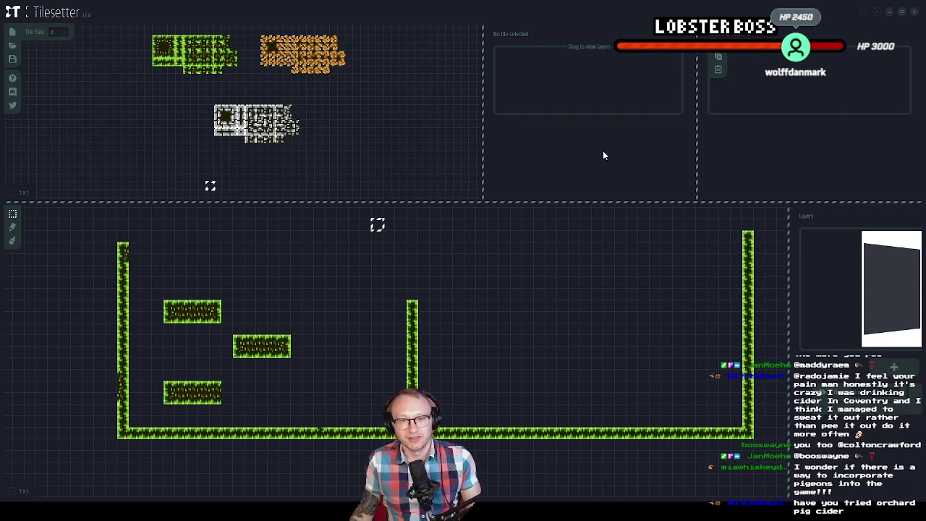
{"action": "scroll", "coordinate": [339, 271], "scroll_direction": "up", "scroll_amount": 2}
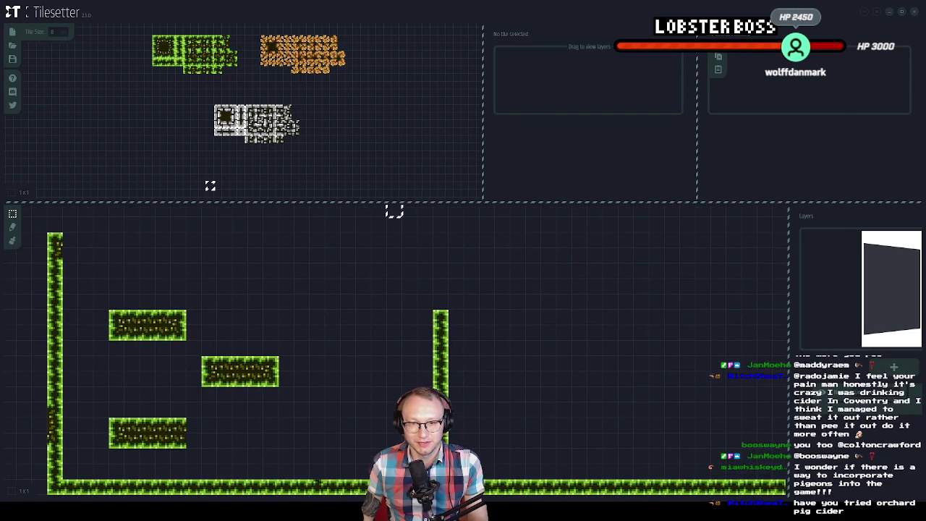
{"action": "scroll", "coordinate": [339, 270], "scroll_direction": "down", "scroll_amount": 4}
{"action": "scroll", "coordinate": [338, 271], "scroll_direction": "up", "scroll_amount": 2}
{"action": "mouse_move", "coordinate": [338, 270]}
{"action": "left_mouse_down"}
{"action": "mouse_move", "coordinate": [345, 282]}
{"action": "mouse_move", "coordinate": [322, 275]}
{"action": "mouse_move", "coordinate": [340, 268]}
{"action": "left_mouse_up"}
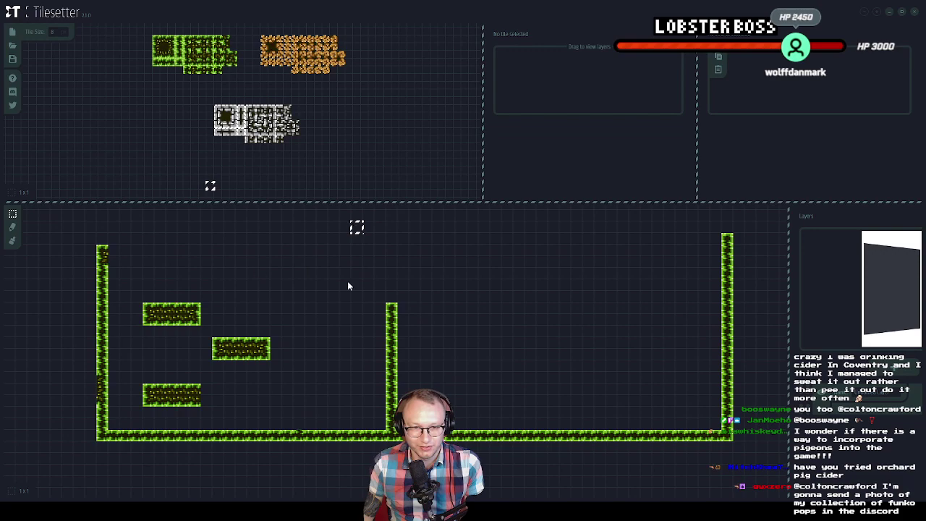
{"action": "left_click", "coordinate": [391, 262]}
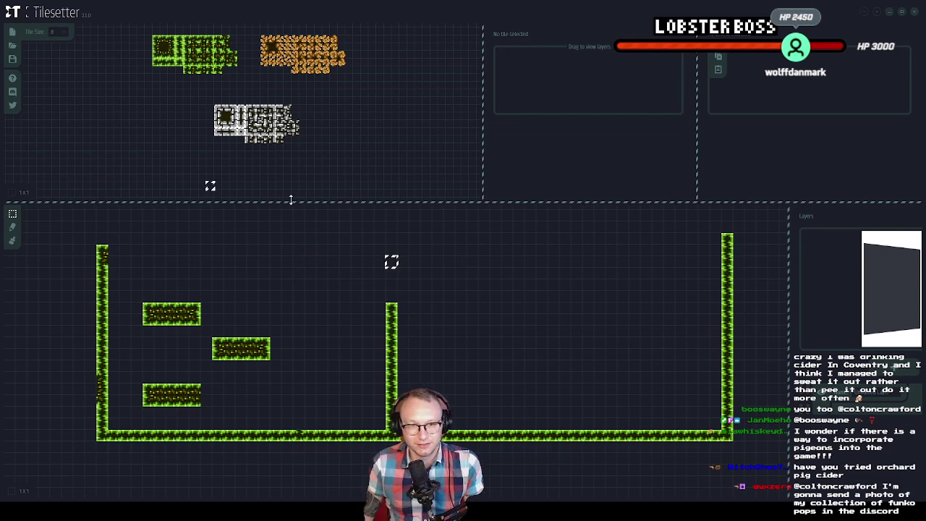
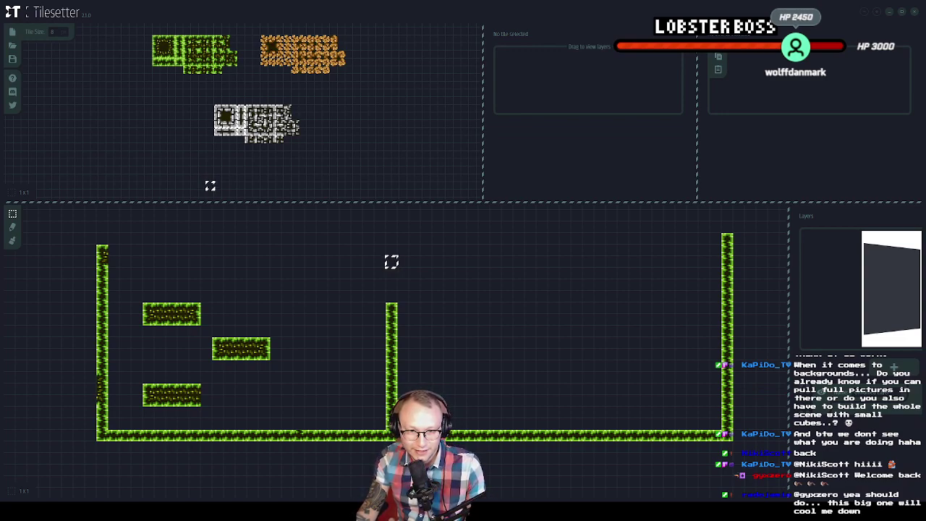
Switch to GameMaker and, on room rm_02's tilesRock1 layer, extend the left wall's rock patch outward to the room edge with autotile_0
{"action": "key", "text": "alt+Tab"}
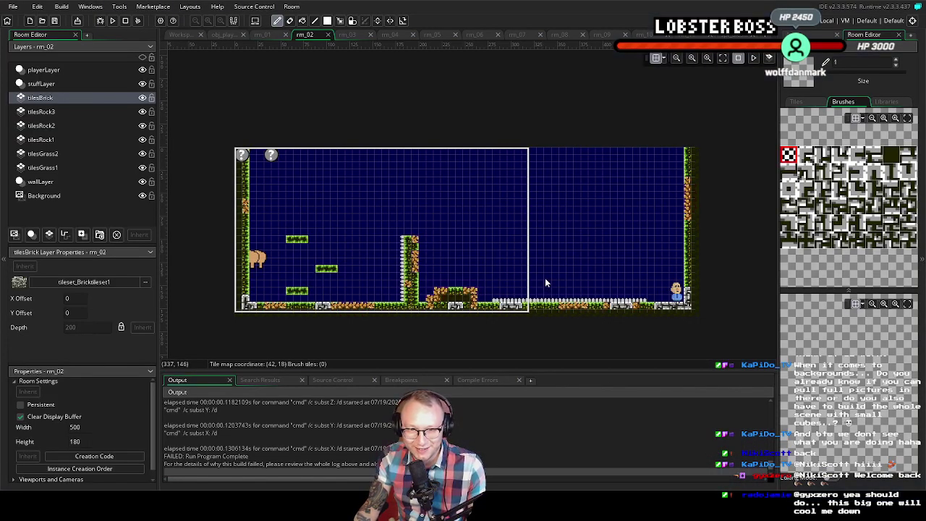
{"action": "left_click_drag", "start_coordinate": [545, 281], "coordinate": [534, 254]}
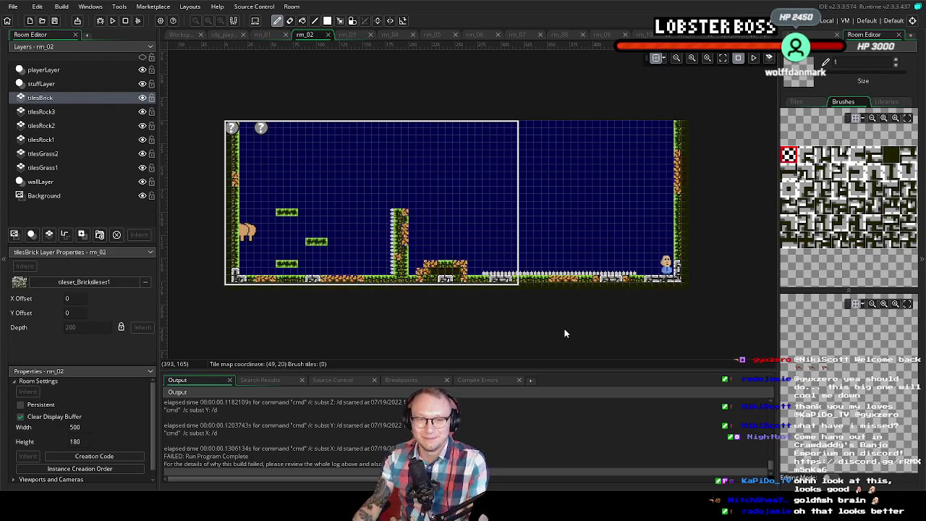
{"action": "scroll", "coordinate": [254, 190], "scroll_direction": "up", "scroll_amount": 2}
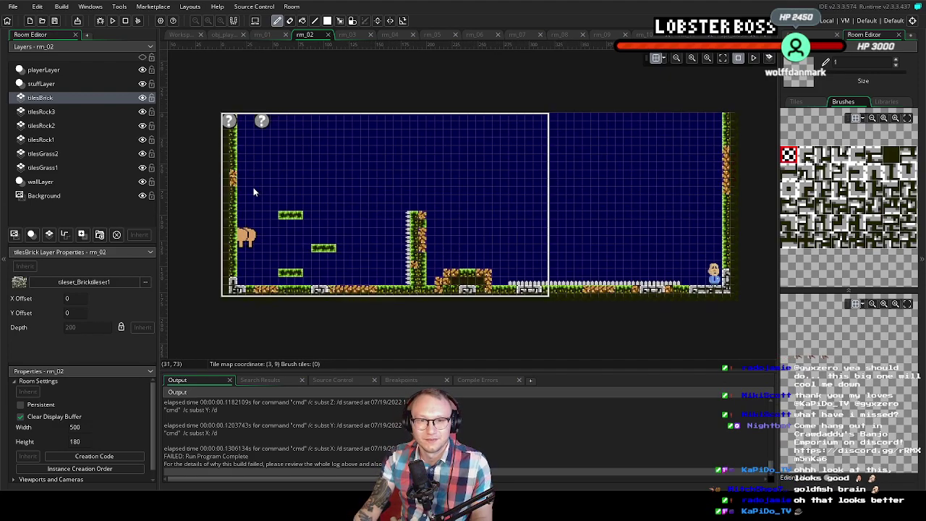
{"action": "scroll", "coordinate": [254, 190], "scroll_direction": "up", "scroll_amount": 2}
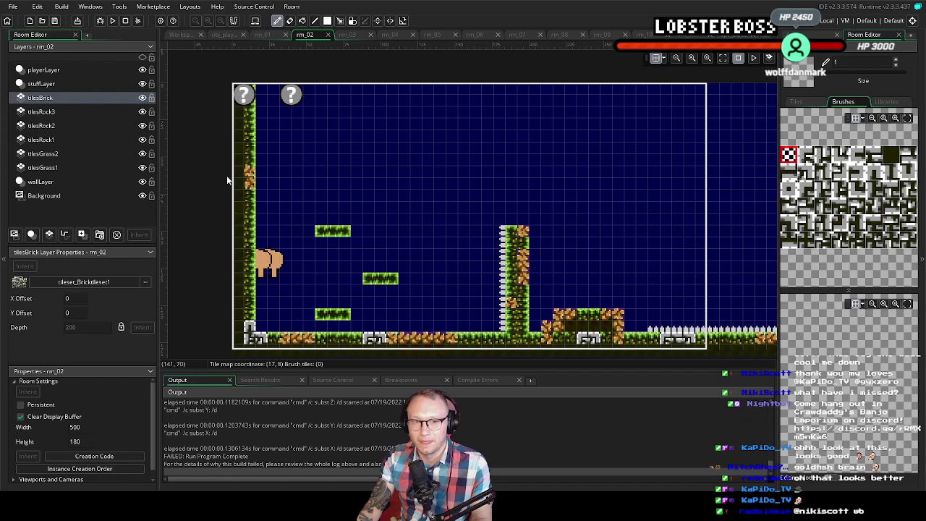
{"action": "left_click", "coordinate": [59, 127]}
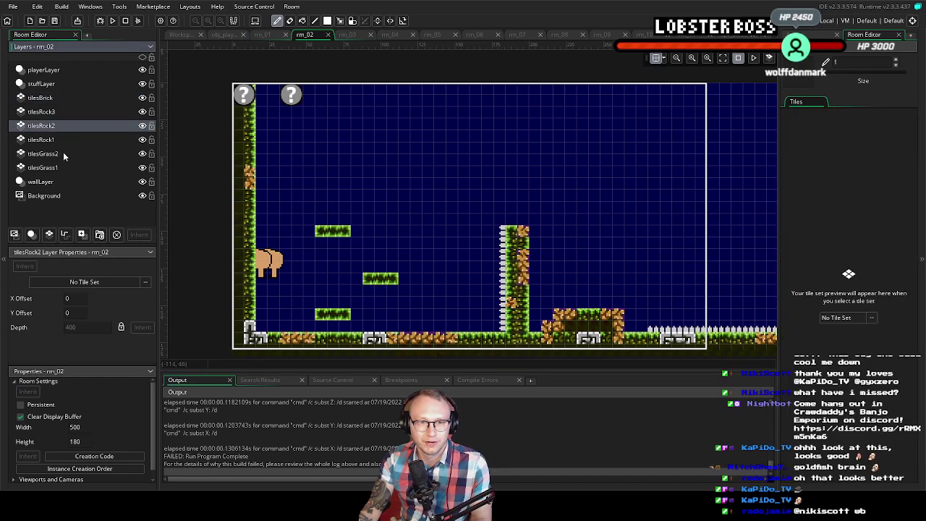
{"action": "left_click", "coordinate": [43, 140]}
{"action": "left_click", "coordinate": [887, 102]}
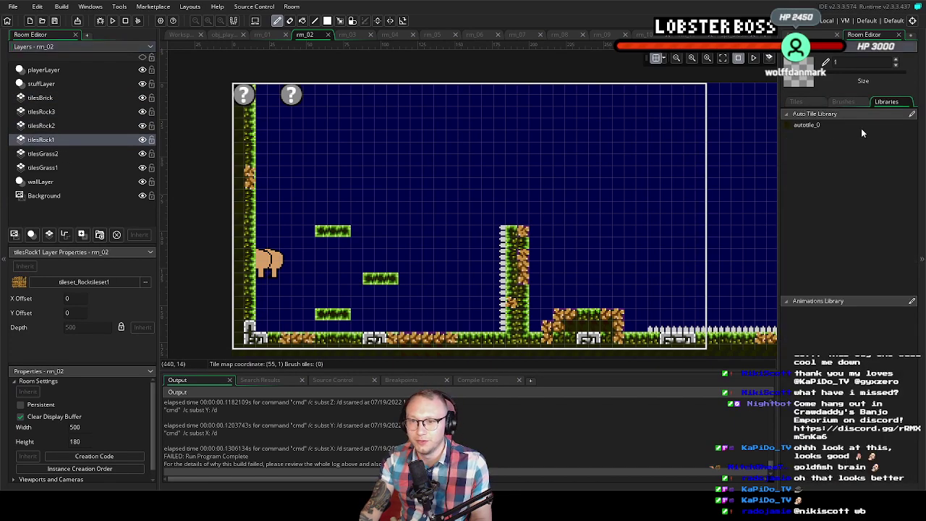
{"action": "left_click", "coordinate": [807, 124]}
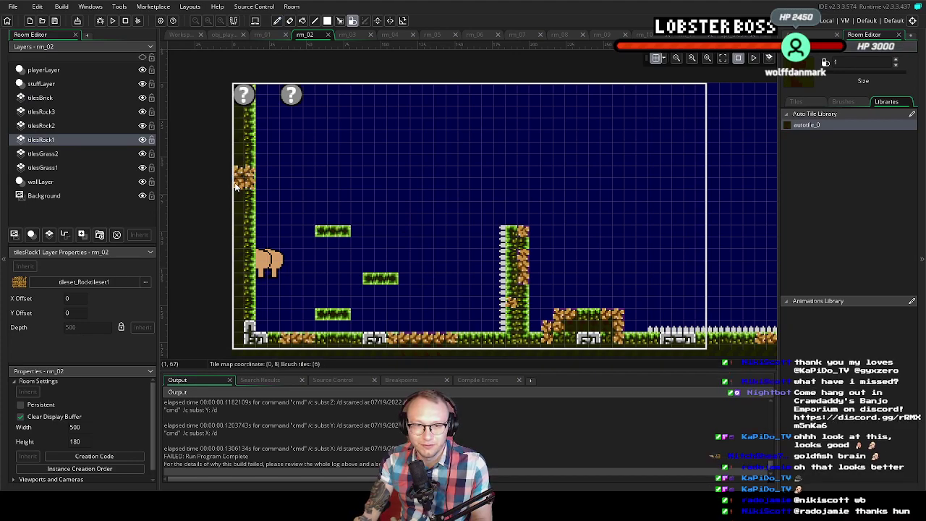
Assign the tileset_Rocktileset2 tile set to the tilesRock2 layer and show its brushes
{"action": "left_click", "coordinate": [843, 101]}
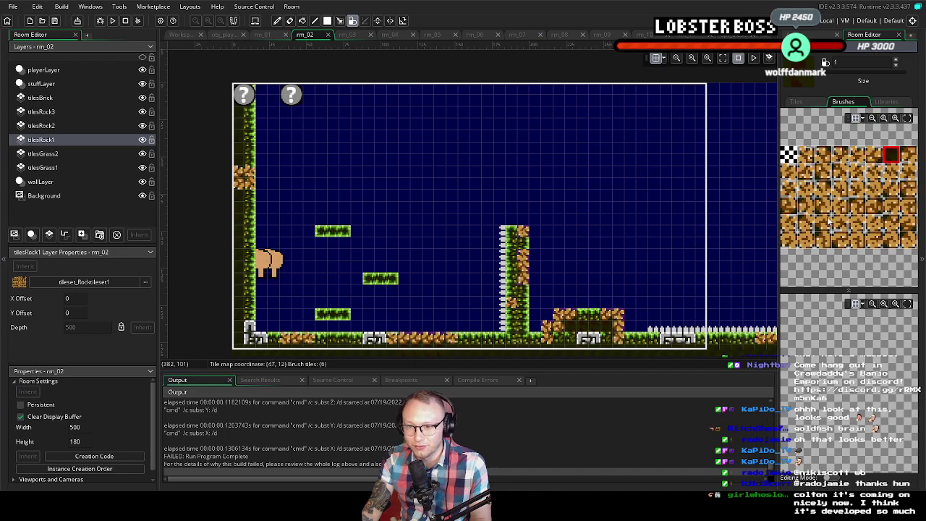
{"action": "left_click", "coordinate": [56, 136], "text": "ctrl"}
{"action": "left_click", "coordinate": [61, 125]}
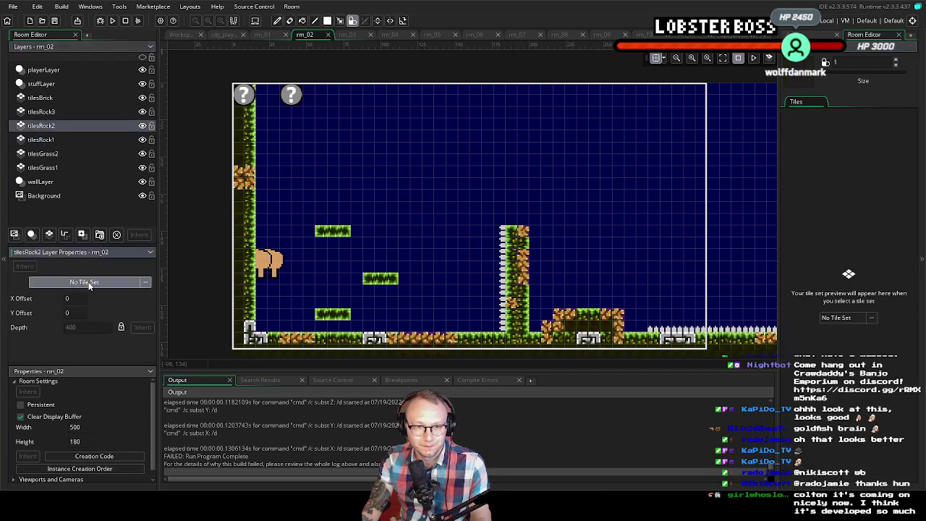
{"action": "left_click", "coordinate": [91, 282]}
{"action": "left_click", "coordinate": [92, 275]}
{"action": "left_click", "coordinate": [92, 275]}
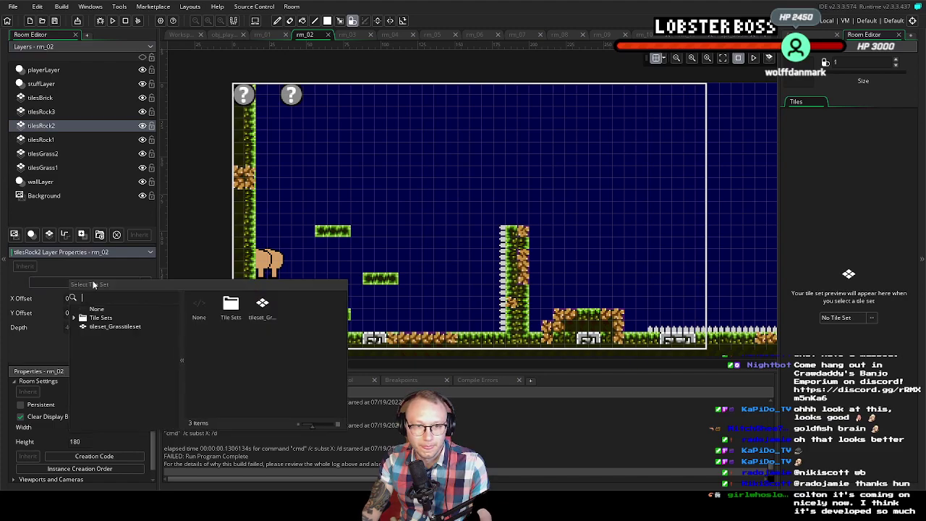
{"action": "double_click", "coordinate": [104, 322]}
{"action": "scroll", "coordinate": [123, 376], "scroll_direction": "down", "scroll_amount": 2}
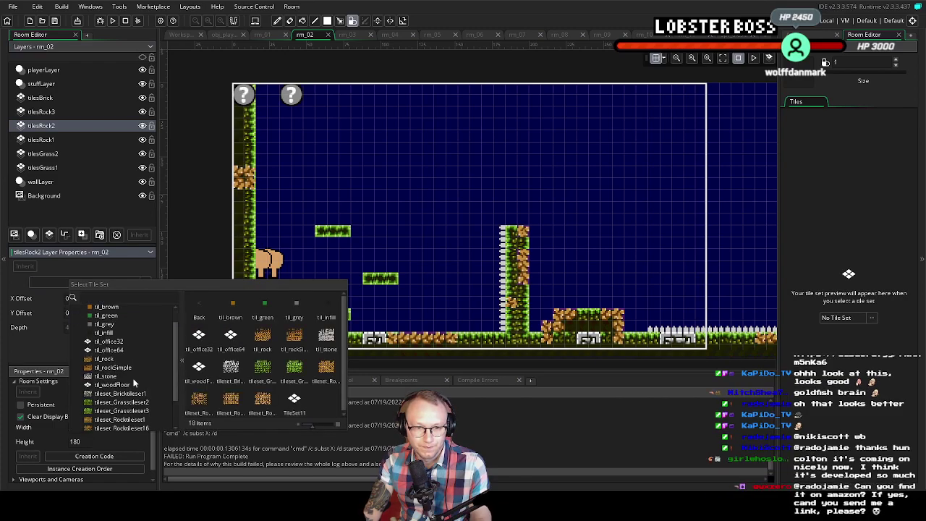
{"action": "double_click", "coordinate": [144, 418]}
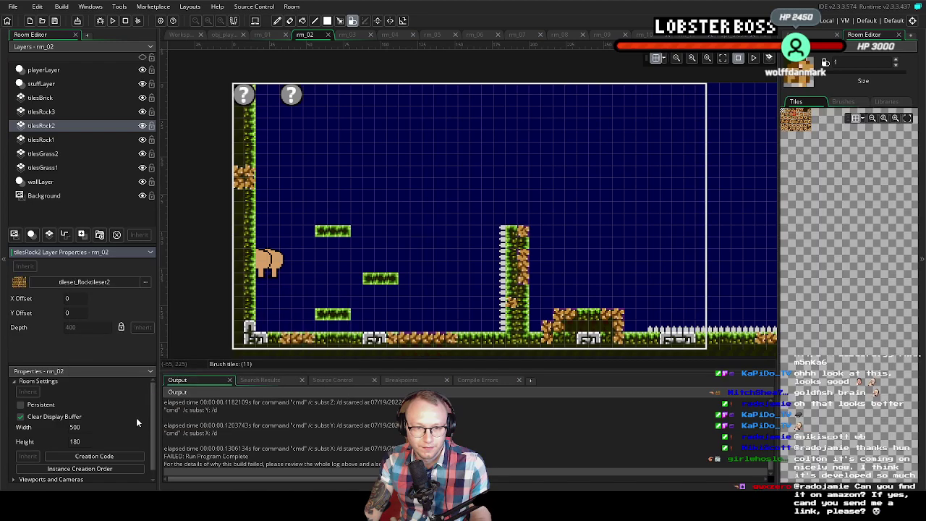
{"action": "left_click", "coordinate": [852, 102]}
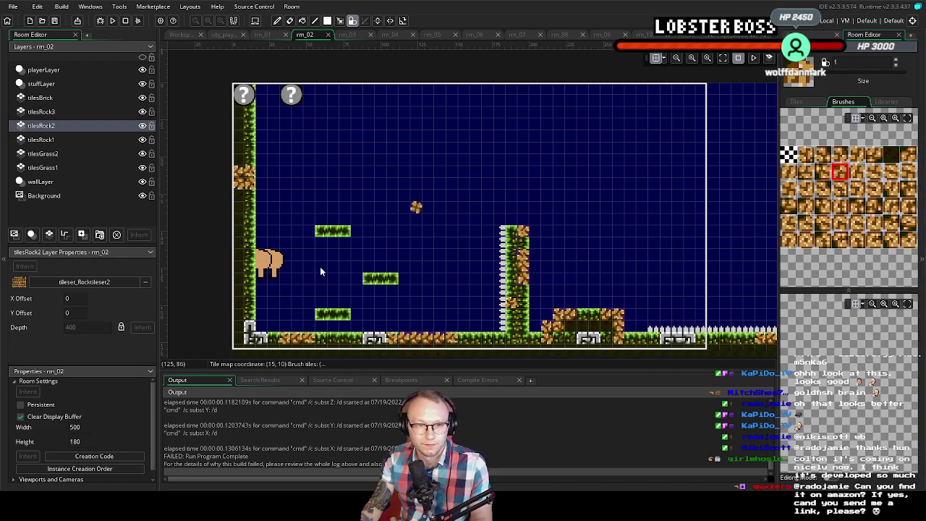
Assign the tileset_Rocktileset3 tile set to the tilesRock3 layer and pick a rock tile from its brushes
{"action": "left_click", "coordinate": [60, 112]}
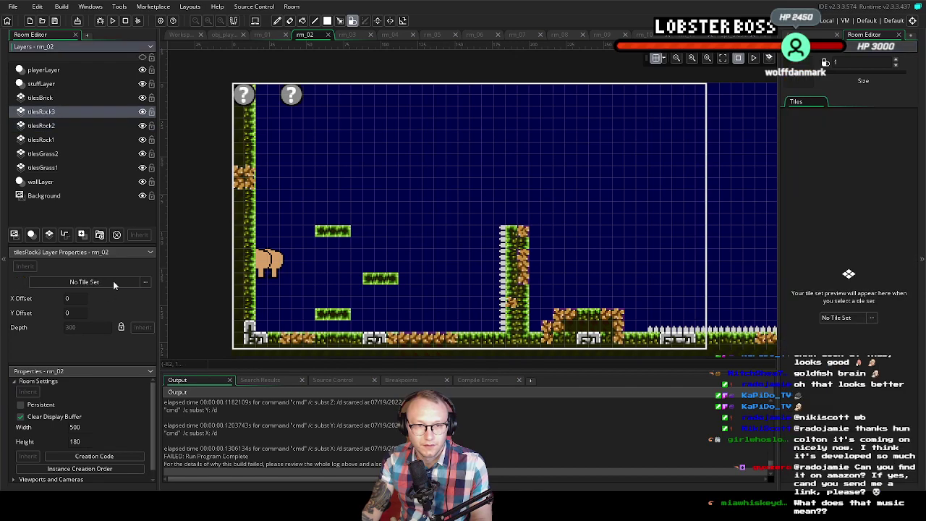
{"action": "left_click", "coordinate": [94, 283]}
{"action": "left_click", "coordinate": [102, 314]}
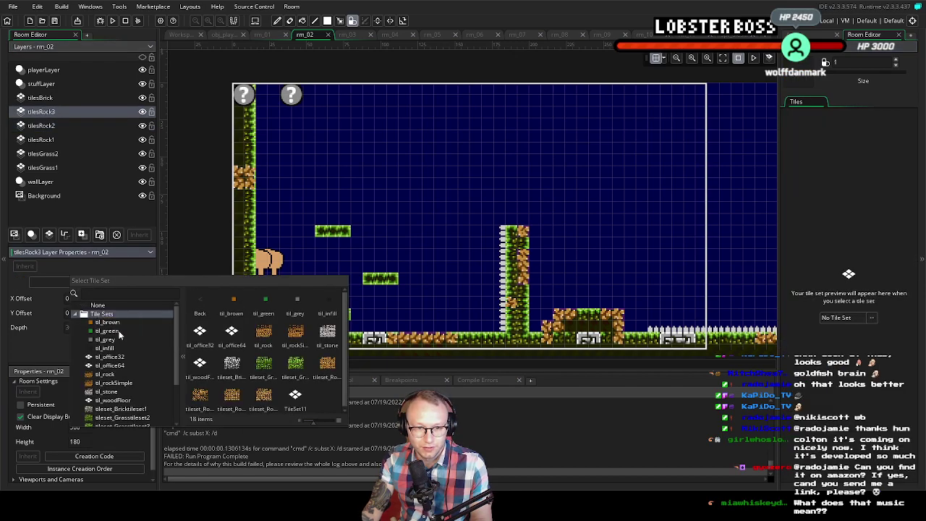
{"action": "scroll", "coordinate": [116, 377], "scroll_direction": "down", "scroll_amount": 2}
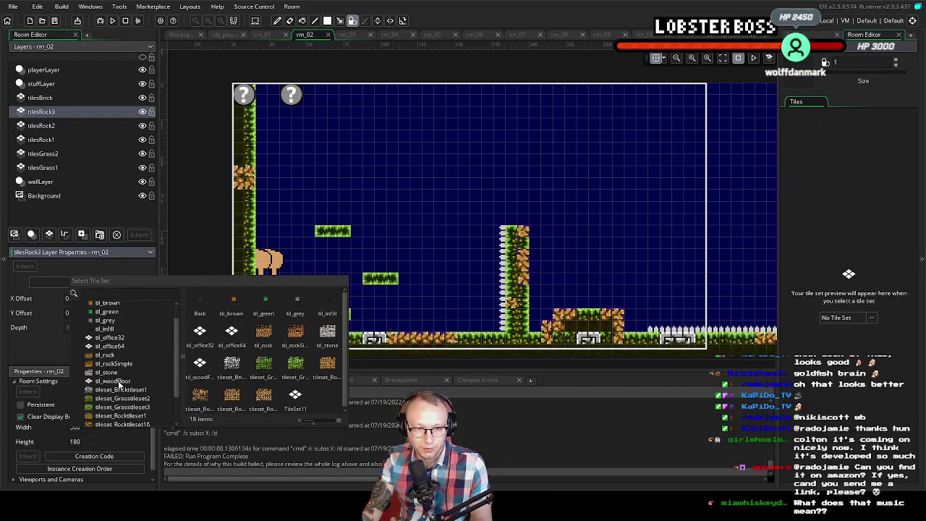
{"action": "left_click", "coordinate": [138, 424]}
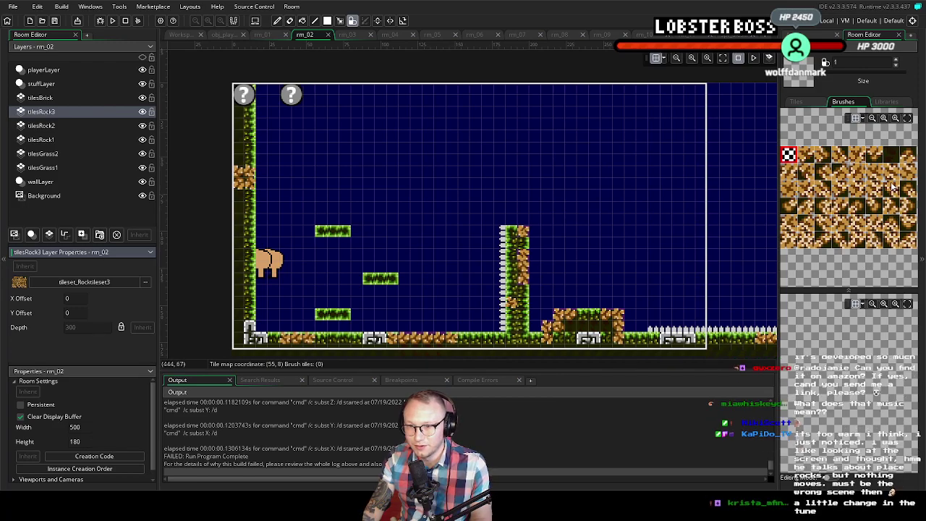
{"action": "left_click", "coordinate": [824, 173]}
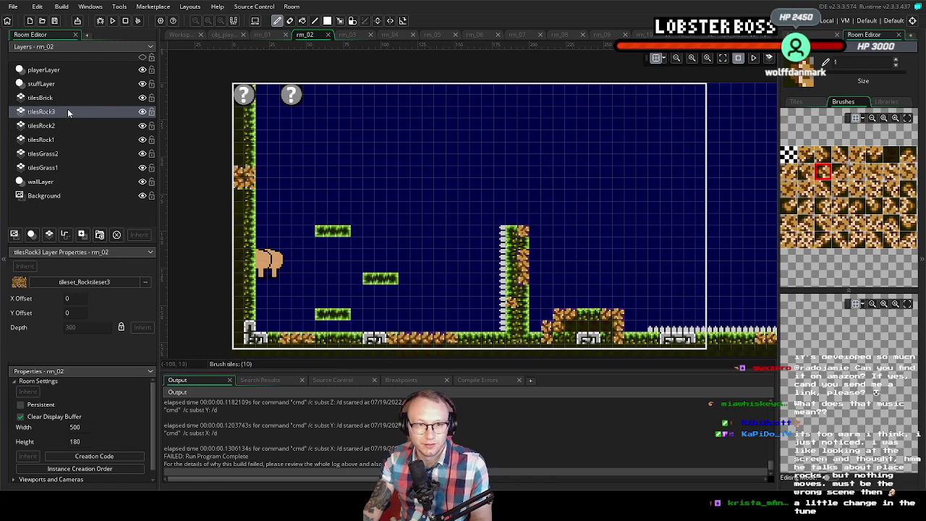
Erase the left wall's rock patch on tilesRock1 and paint two stacked rock tiles in its place on tilesRock3
{"action": "left_click", "coordinate": [58, 139]}
{"action": "left_click", "coordinate": [789, 154]}
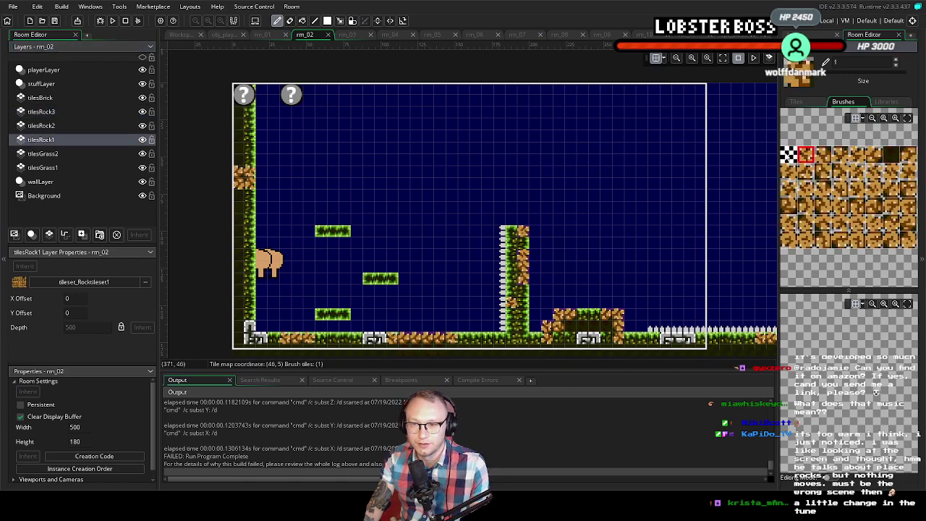
{"action": "left_click_drag", "start_coordinate": [233, 181], "coordinate": [241, 187]}
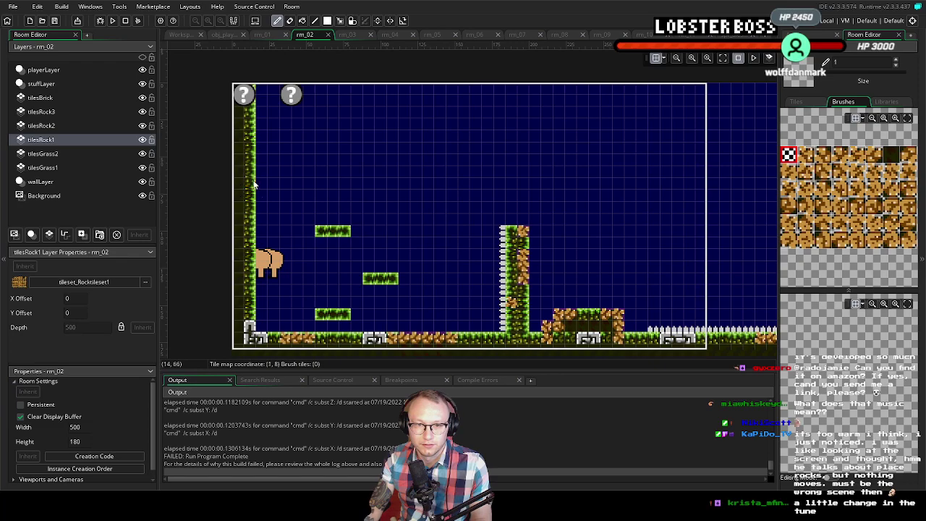
{"action": "left_click", "coordinate": [58, 113]}
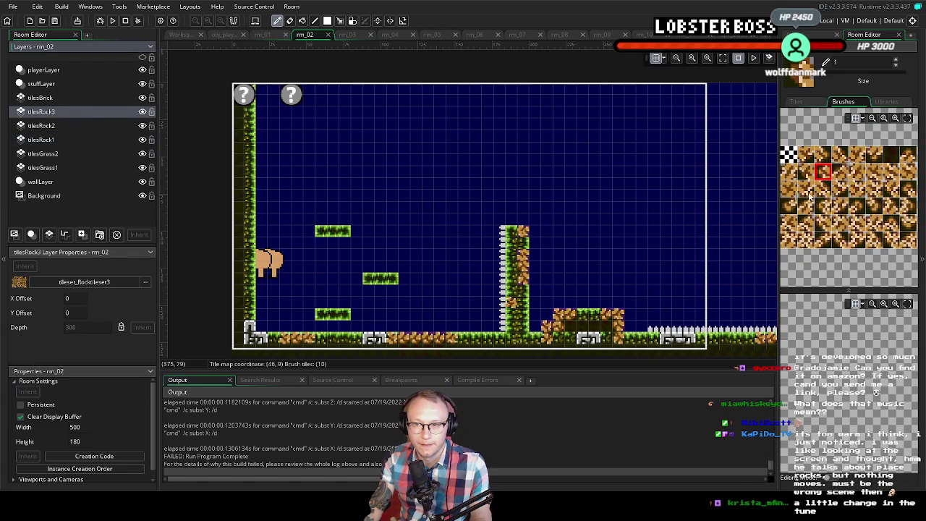
{"action": "left_click_drag", "start_coordinate": [249, 167], "coordinate": [248, 188]}
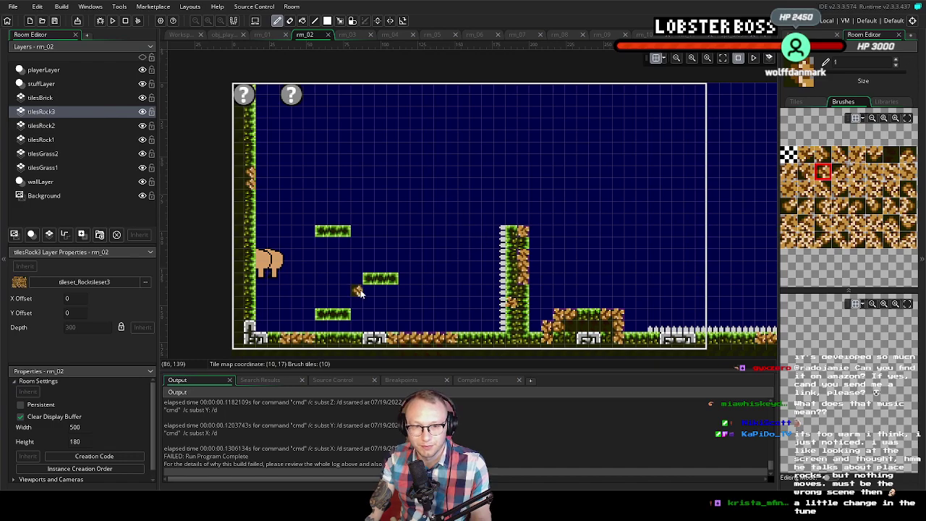
{"action": "left_click", "coordinate": [536, 279]}
{"action": "left_click_drag", "start_coordinate": [536, 280], "coordinate": [470, 274]}
{"action": "key", "text": "ctrl+z"}
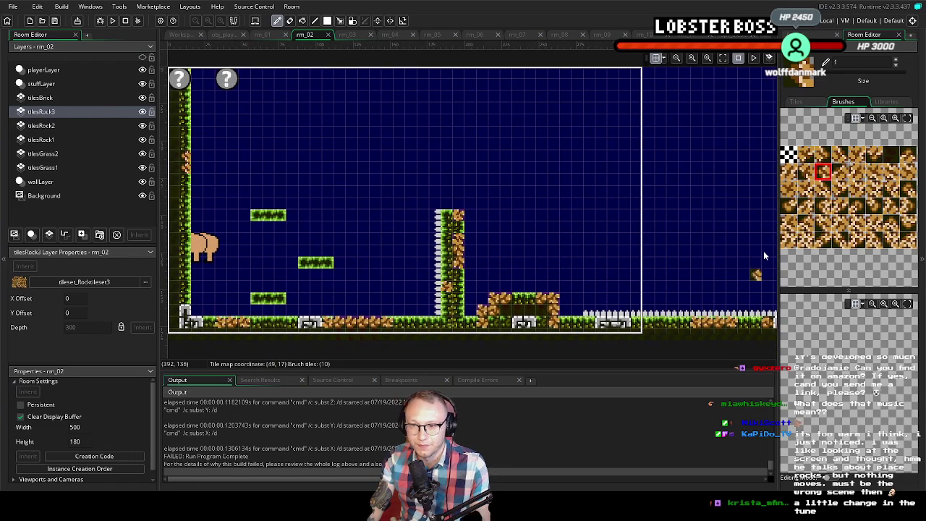
{"action": "left_click", "coordinate": [874, 154]}
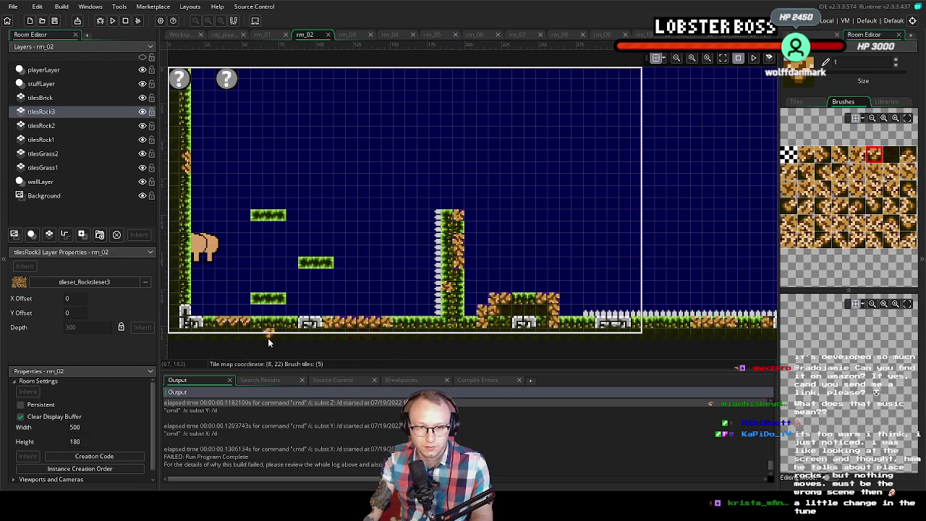
{"action": "left_click", "coordinate": [257, 264]}
{"action": "key", "text": "ctrl+z"}
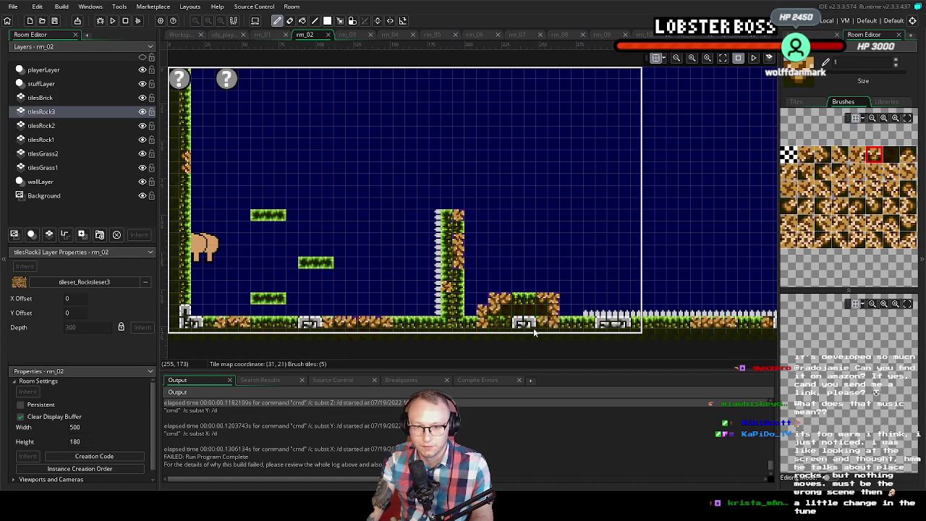
Examine the room's floor, middle column, raised block, spikes and side walls from one end to the other
{"action": "left_click_drag", "start_coordinate": [560, 326], "coordinate": [463, 334]}
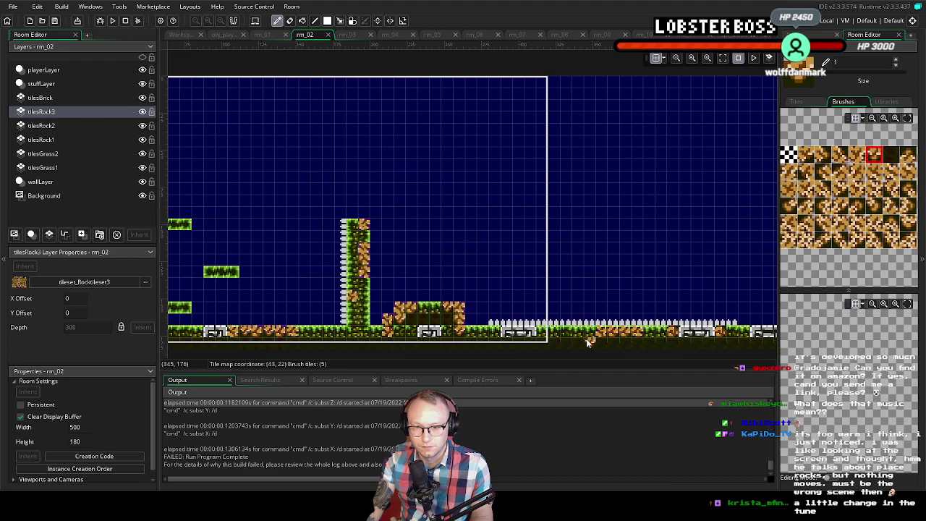
{"action": "left_click_drag", "start_coordinate": [615, 341], "coordinate": [533, 351]}
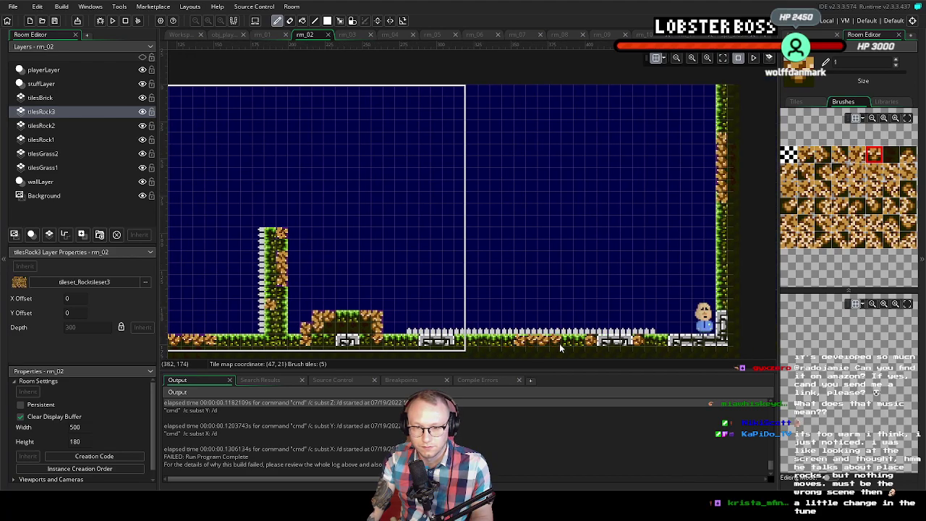
{"action": "left_click_drag", "start_coordinate": [631, 357], "coordinate": [564, 363]}
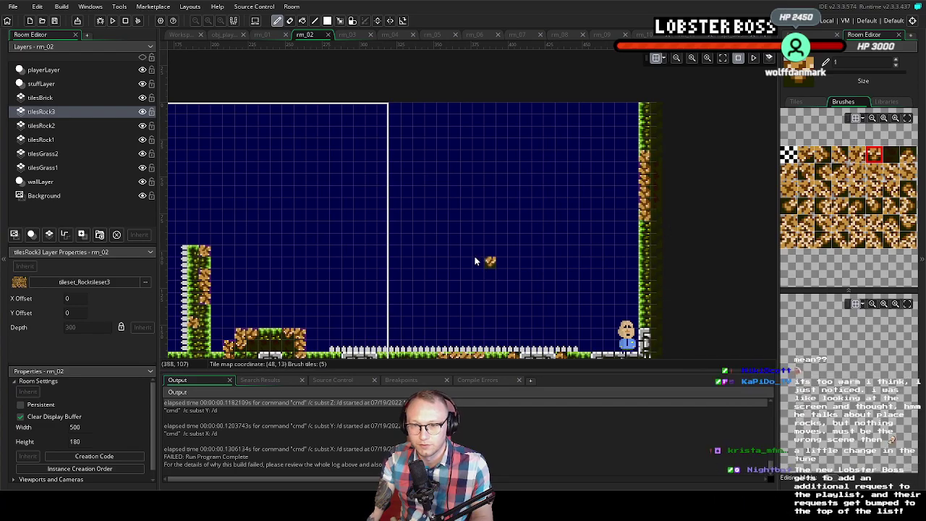
{"action": "scroll", "coordinate": [536, 243], "scroll_direction": "down", "scroll_amount": 5}
{"action": "scroll", "coordinate": [579, 225], "scroll_direction": "down", "scroll_amount": 3}
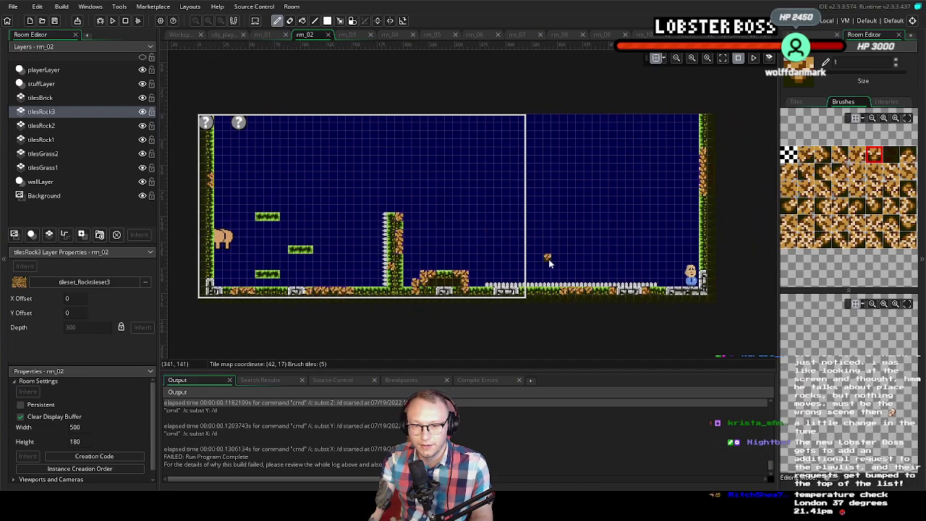
{"action": "scroll", "coordinate": [571, 275], "scroll_direction": "up", "scroll_amount": 2}
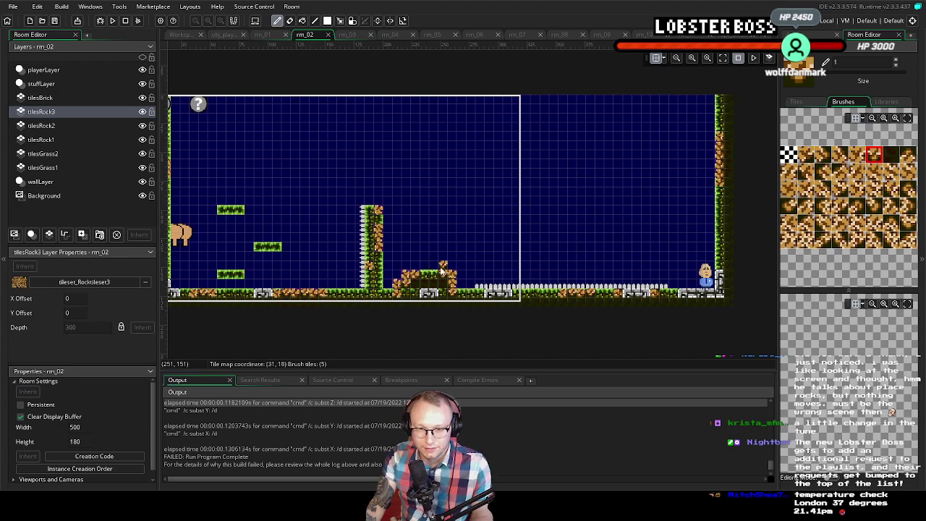
{"action": "left_click_drag", "start_coordinate": [314, 256], "coordinate": [365, 261]}
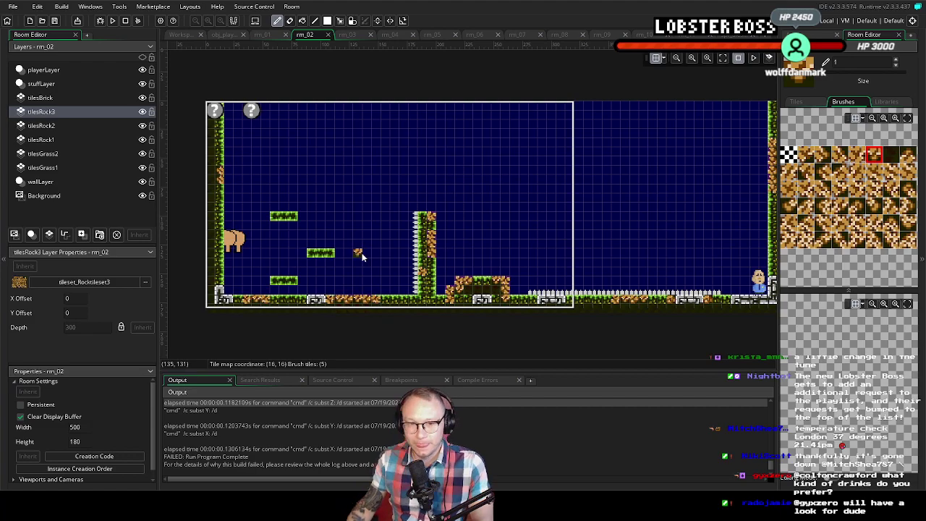
{"action": "scroll", "coordinate": [432, 257], "scroll_direction": "down", "scroll_amount": 1}
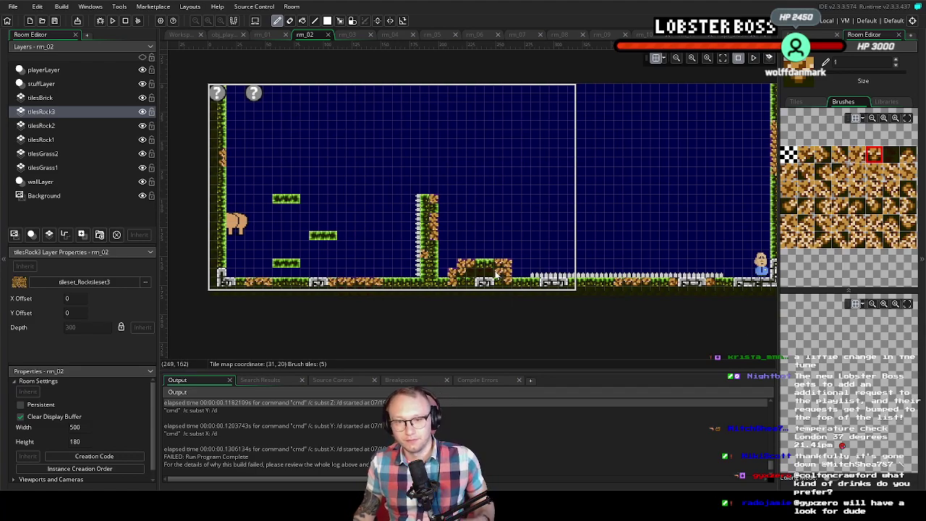
Hide the tilesRock3, tilesRock2, tilesRock1, tilesGrass2 and tilesGrass1 layers
{"action": "left_click_drag", "start_coordinate": [497, 271], "coordinate": [466, 267]}
{"action": "left_click", "coordinate": [143, 112]}
{"action": "left_click", "coordinate": [142, 125]}
{"action": "left_click", "coordinate": [143, 139]}
{"action": "left_click", "coordinate": [143, 153]}
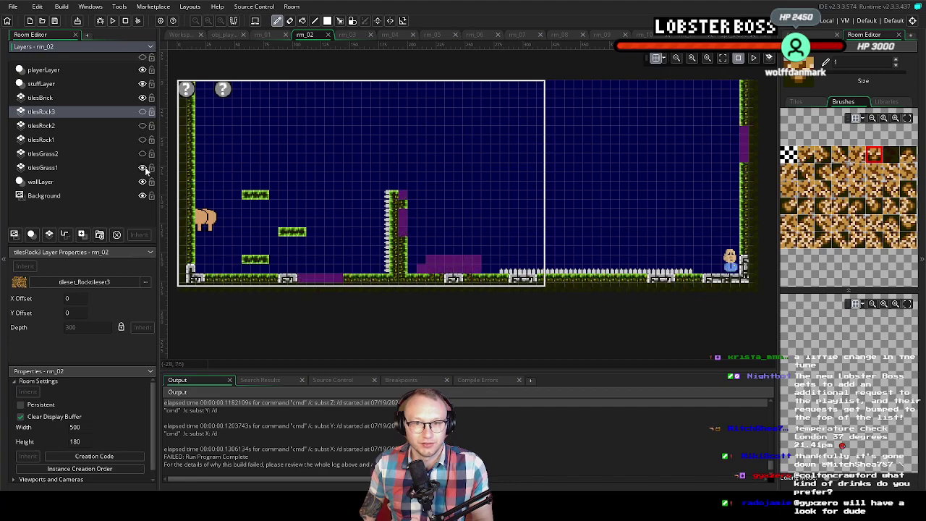
{"action": "left_click", "coordinate": [143, 167]}
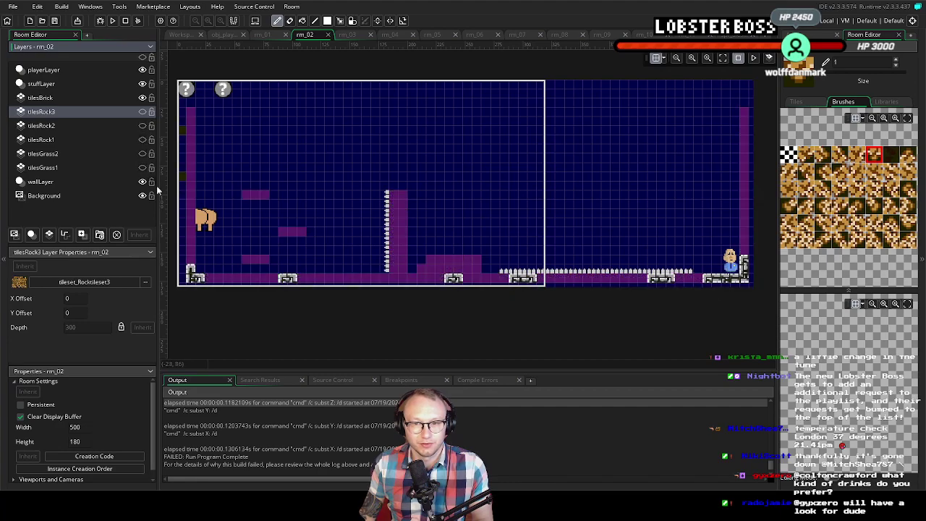
On wallLayer, add stepped obj_wall blocks at both sides of the middle column's base and one at the raised block's right end
{"action": "left_click", "coordinate": [102, 185]}
{"action": "left_click", "coordinate": [805, 35]}
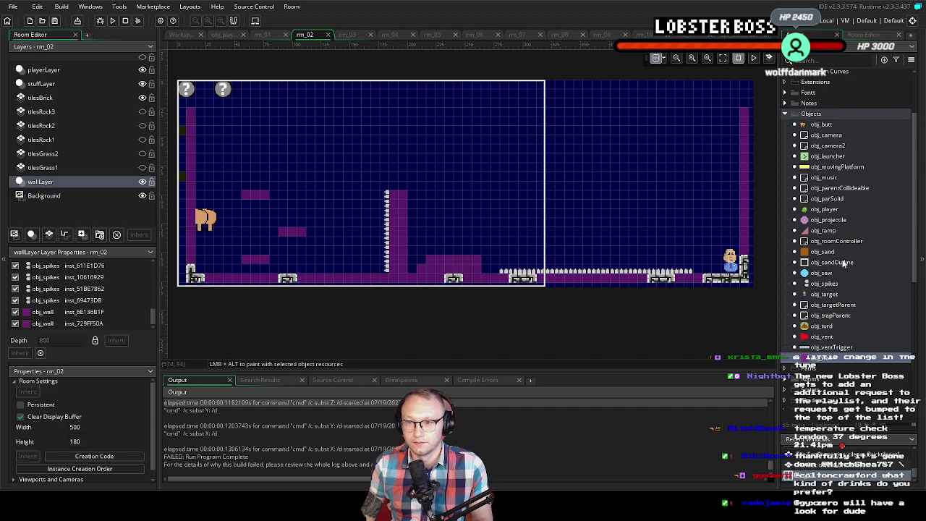
{"action": "mouse_move", "coordinate": [411, 249]}
{"action": "left_mouse_down"}
{"action": "mouse_move", "coordinate": [421, 252]}
{"action": "mouse_move", "coordinate": [413, 263]}
{"action": "mouse_move", "coordinate": [423, 261]}
{"action": "left_mouse_up"}
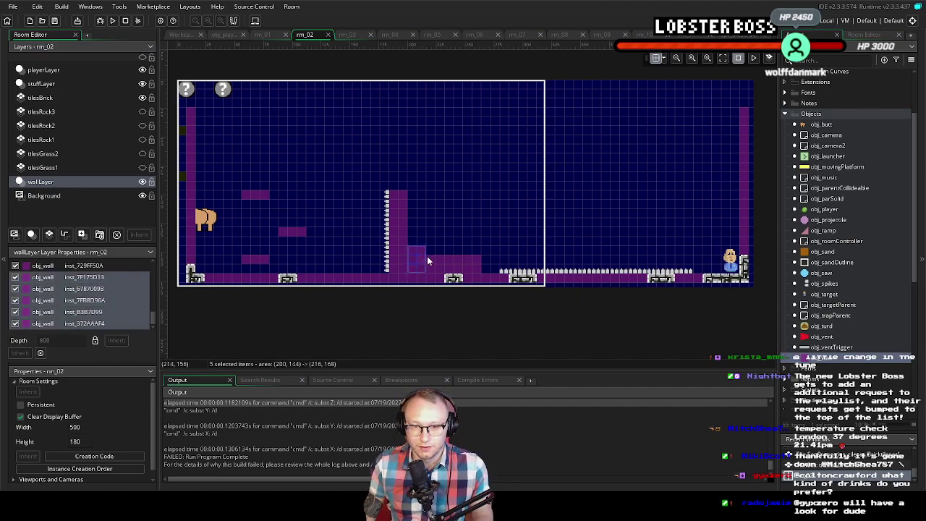
{"action": "left_click", "coordinate": [498, 244]}
{"action": "left_click", "coordinate": [489, 274]}
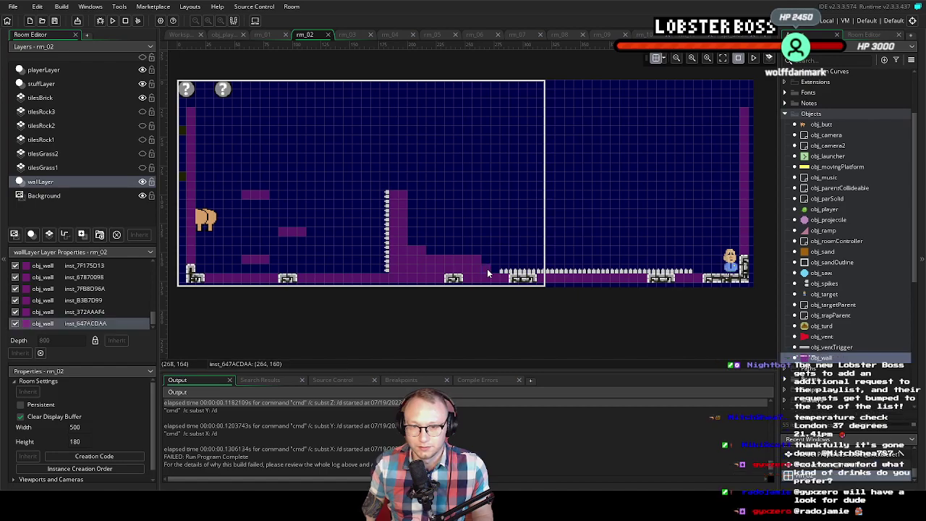
{"action": "left_click_drag", "start_coordinate": [375, 264], "coordinate": [411, 269]}
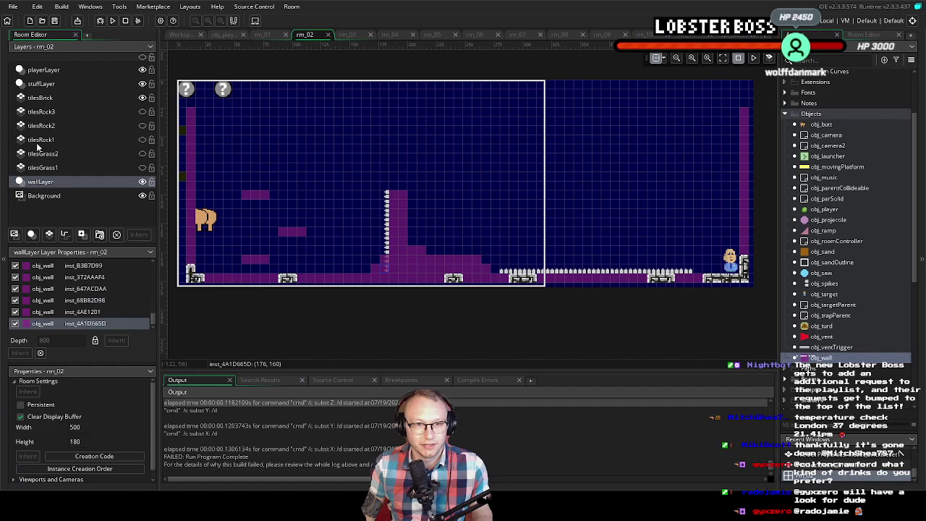
Delete the obj_wall blocks and overlapping spikes at the base of the middle column's left side from wallLayer
{"action": "left_click", "coordinate": [52, 86]}
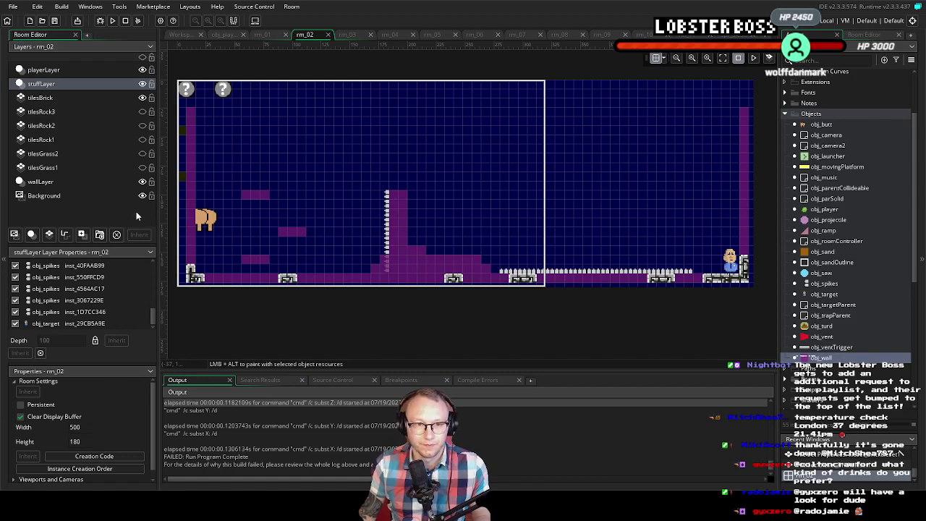
{"action": "left_click", "coordinate": [144, 182]}
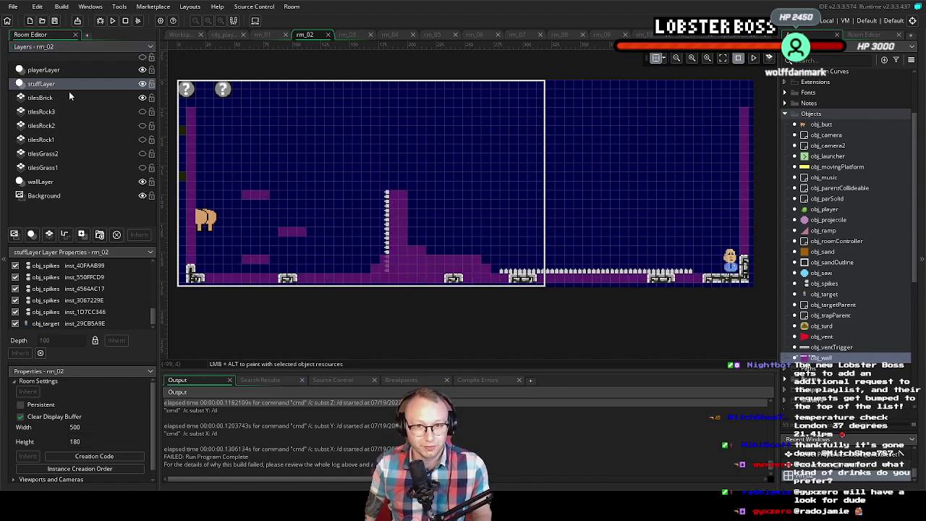
{"action": "left_click", "coordinate": [84, 183]}
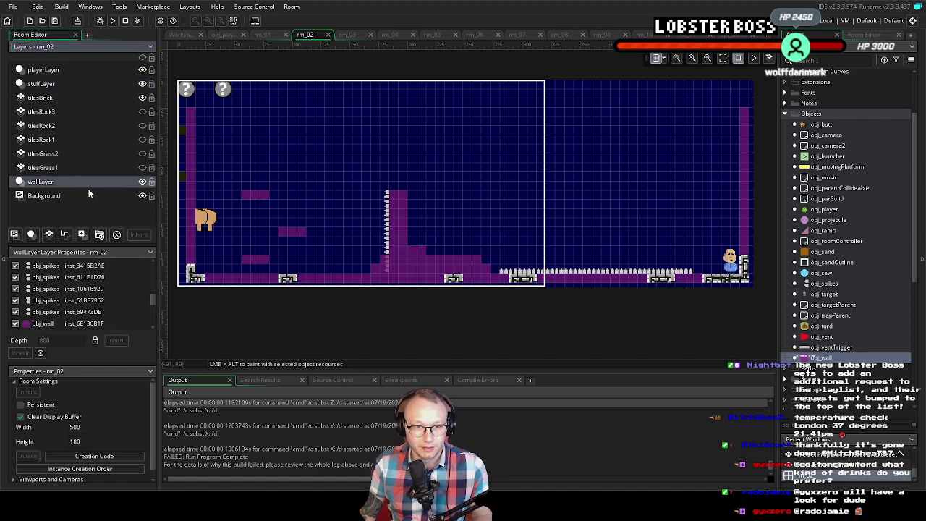
{"action": "left_click", "coordinate": [385, 268]}
{"action": "left_click", "coordinate": [385, 272]}
{"action": "key", "text": "Delete"}
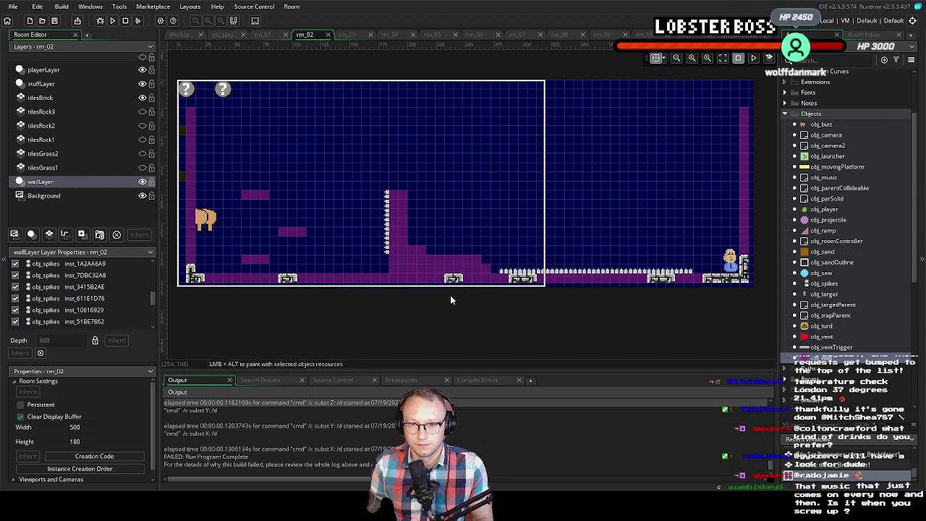
On wallLayer, add stepped obj_wall blocks at the base of the middle column's left side
{"action": "left_click", "coordinate": [383, 268]}
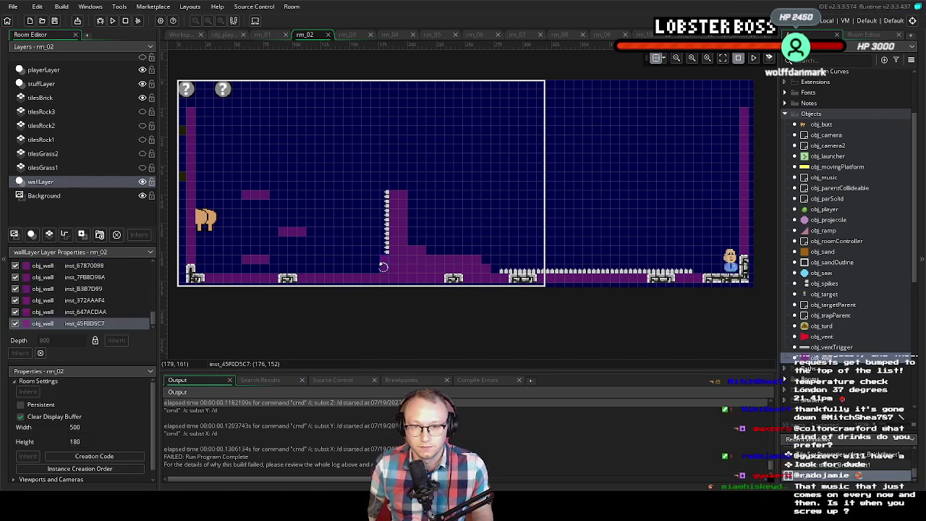
{"action": "left_click", "coordinate": [426, 216]}
{"action": "left_click_drag", "start_coordinate": [330, 259], "coordinate": [266, 266]}
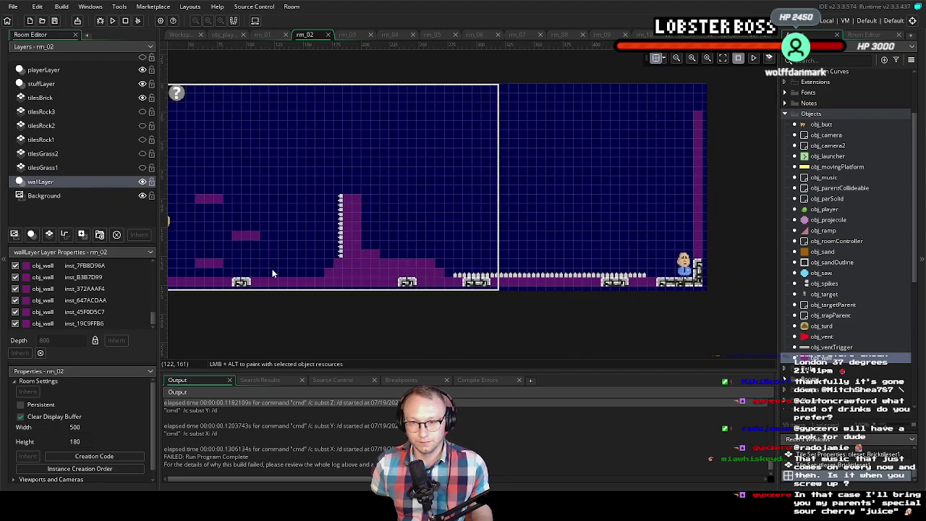
Build a ledge of obj_wall blocks with a stepped top extending inward from the upper part of the room's right wall
{"action": "left_click", "coordinate": [689, 170], "text": "alt"}
{"action": "mouse_move", "coordinate": [686, 171]}
{"action": "left_mouse_down"}
{"action": "mouse_move", "coordinate": [619, 173]}
{"action": "mouse_move", "coordinate": [680, 150]}
{"action": "left_mouse_up"}
{"action": "left_click", "coordinate": [637, 159], "text": "alt"}
{"action": "left_click", "coordinate": [656, 149], "text": "alt"}
{"action": "left_click", "coordinate": [677, 147], "text": "alt"}
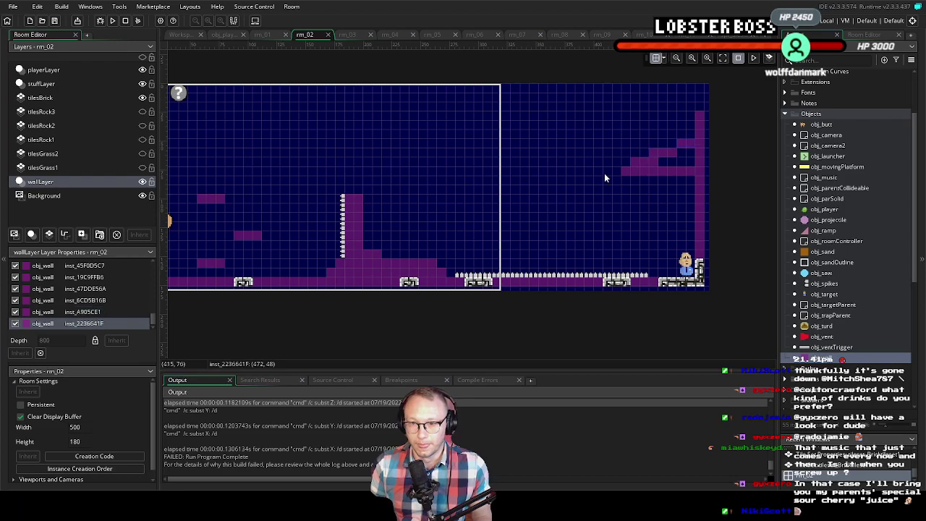
Add obj_wall blocks stepping down beneath the right wall's ledge toward the wall
{"action": "left_click_drag", "start_coordinate": [607, 200], "coordinate": [658, 184]}
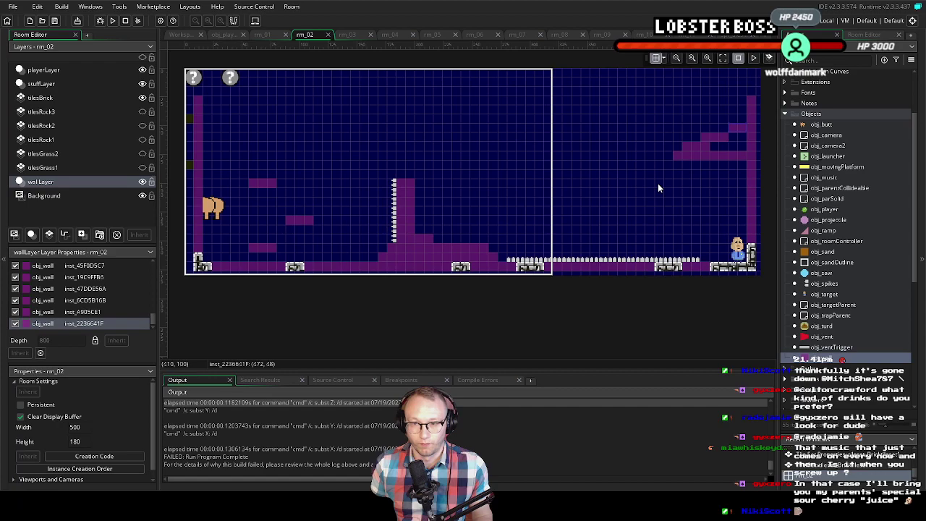
{"action": "left_click", "coordinate": [721, 171], "text": "alt"}
{"action": "left_click", "coordinate": [738, 183], "text": "alt"}
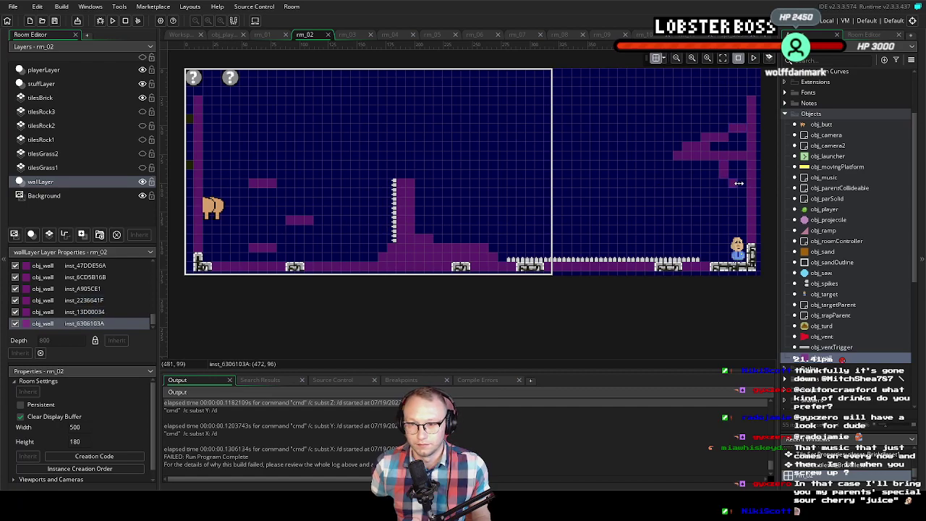
{"action": "left_click", "coordinate": [660, 193]}
{"action": "left_click_drag", "start_coordinate": [500, 167], "coordinate": [508, 186]}
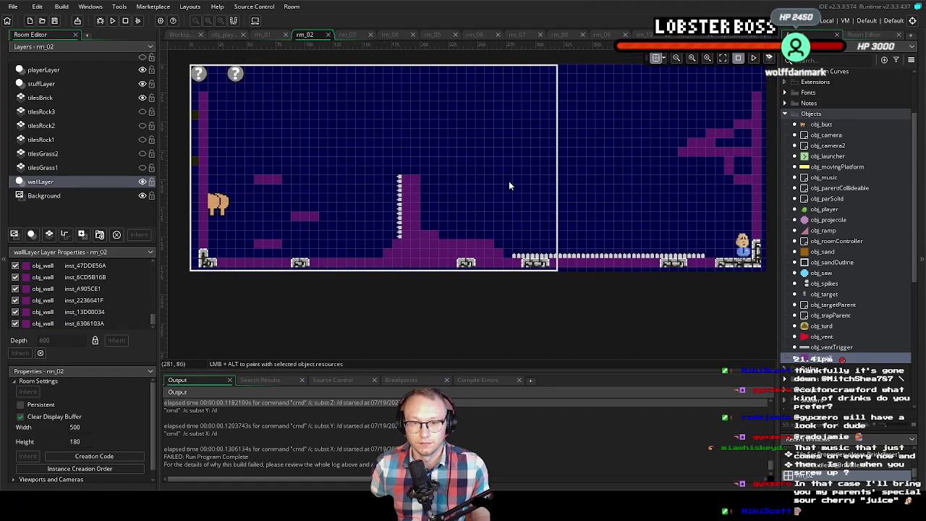
Show the tilesGrass1, tilesGrass2, tilesRock1, tilesRock2 and tilesRock3 layers
{"action": "left_click", "coordinate": [143, 167]}
{"action": "left_click", "coordinate": [143, 154]}
{"action": "left_click", "coordinate": [143, 140]}
{"action": "left_click", "coordinate": [143, 125]}
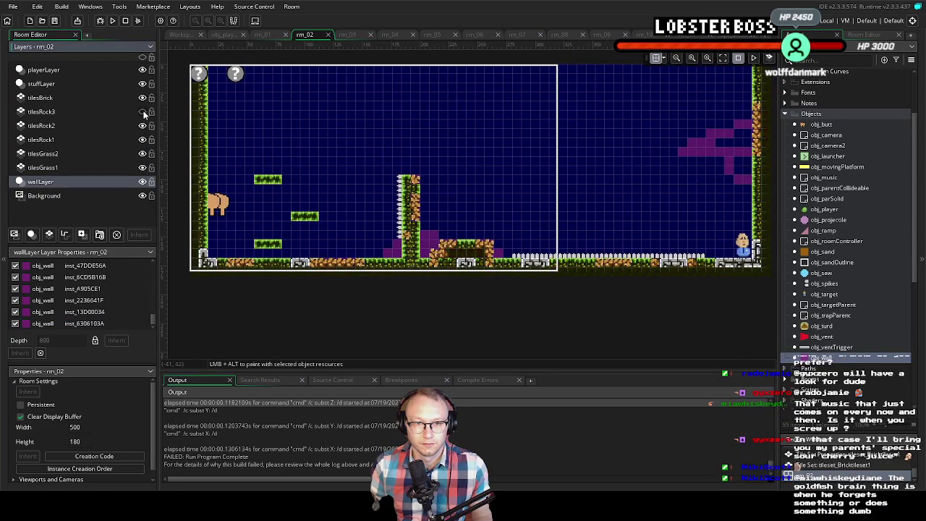
{"action": "left_click", "coordinate": [143, 111]}
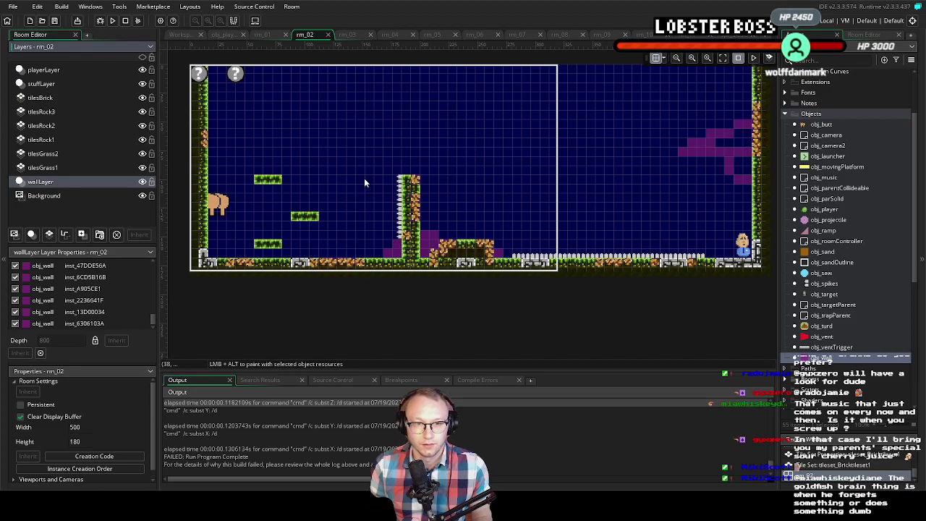
{"action": "scroll", "coordinate": [429, 208], "scroll_direction": "down", "scroll_amount": 1}
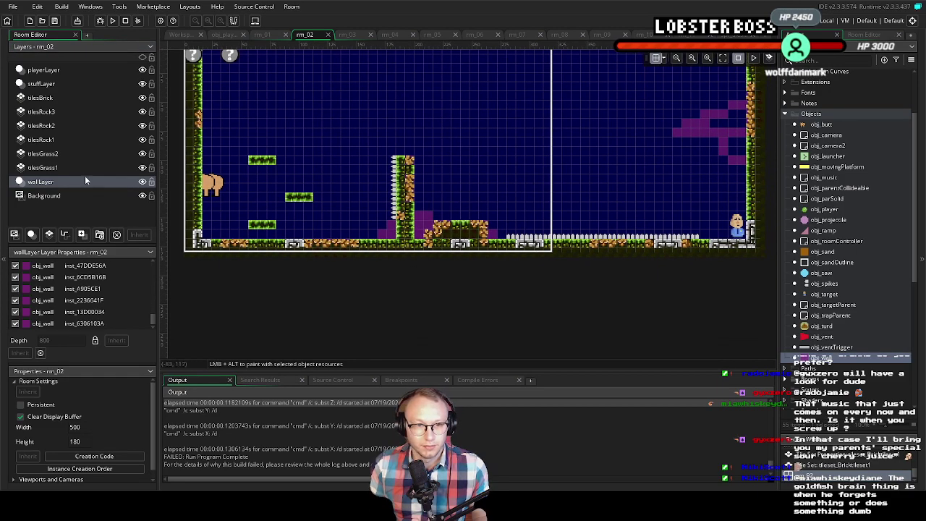
On tilesGrass1, paint autotile_0 grass over the stepped blocks at the middle column's left base
{"action": "left_click", "coordinate": [72, 167]}
{"action": "scroll", "coordinate": [835, 132], "scroll_direction": "up", "scroll_amount": 3}
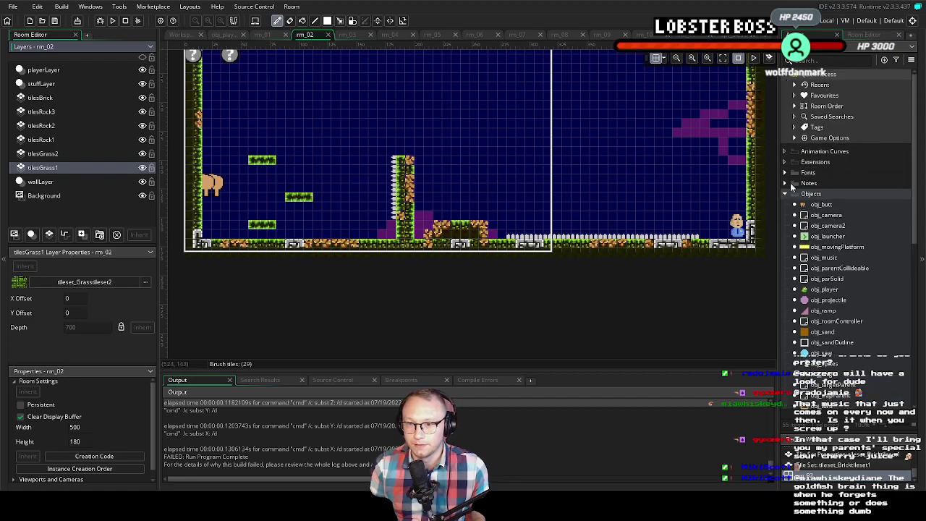
{"action": "left_click", "coordinate": [857, 37]}
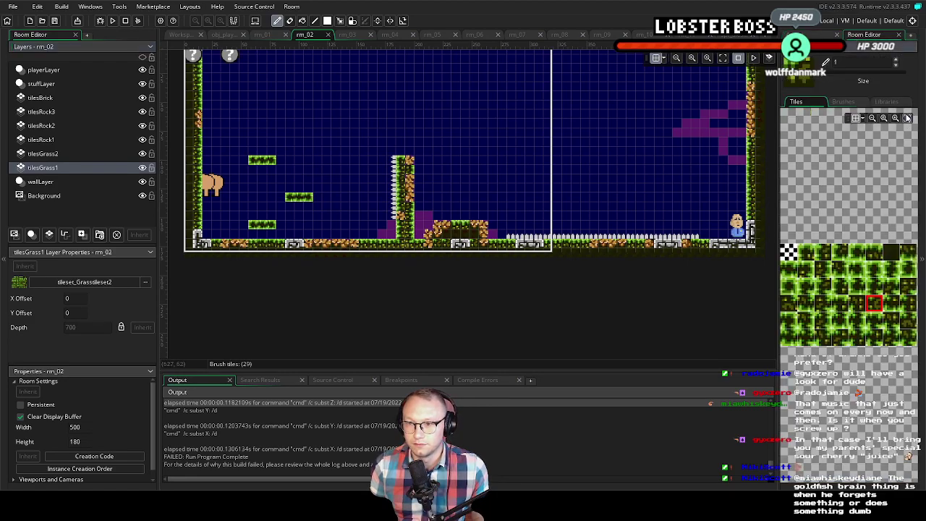
{"action": "left_click", "coordinate": [887, 102]}
{"action": "left_click", "coordinate": [841, 103]}
{"action": "left_click", "coordinate": [886, 102]}
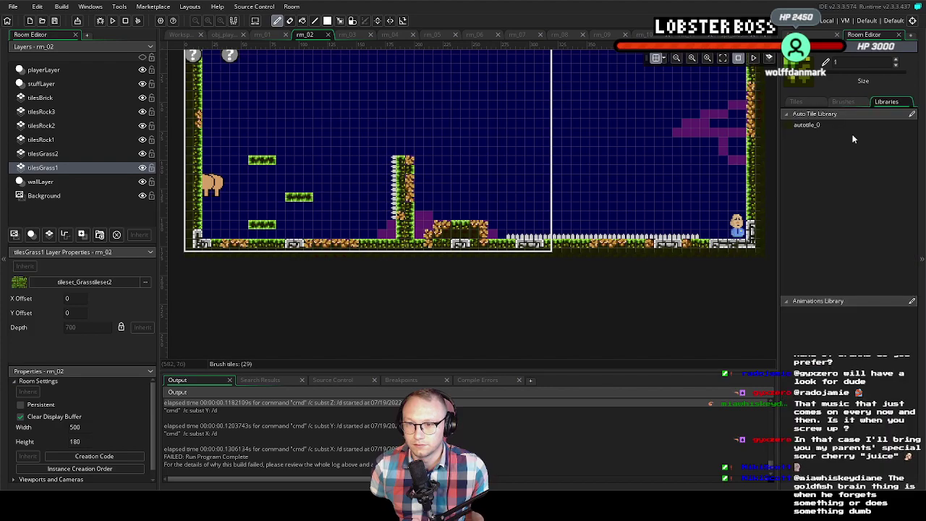
{"action": "left_click", "coordinate": [839, 125]}
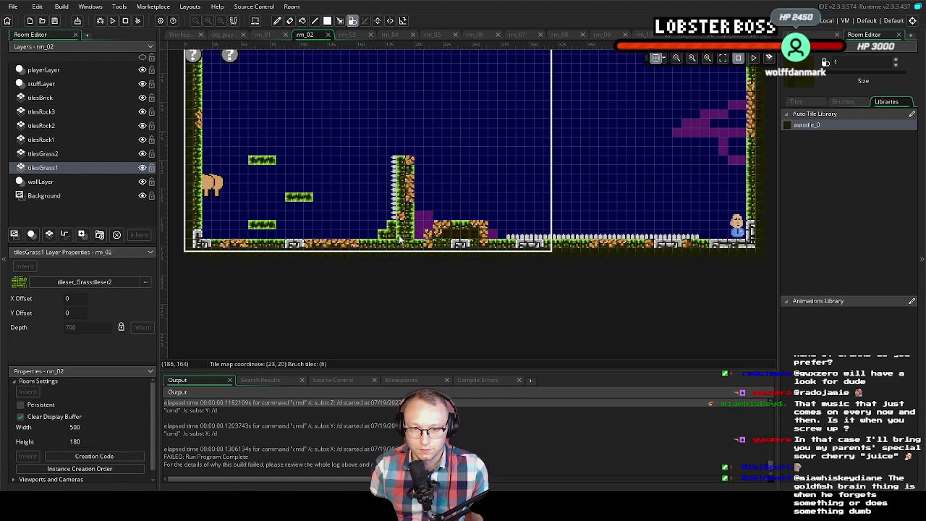
On tilesGrass2, paint autotile_0 grass at the column's left base and clear overlapping tiles inside it with the empty tile
{"action": "left_click", "coordinate": [43, 153]}
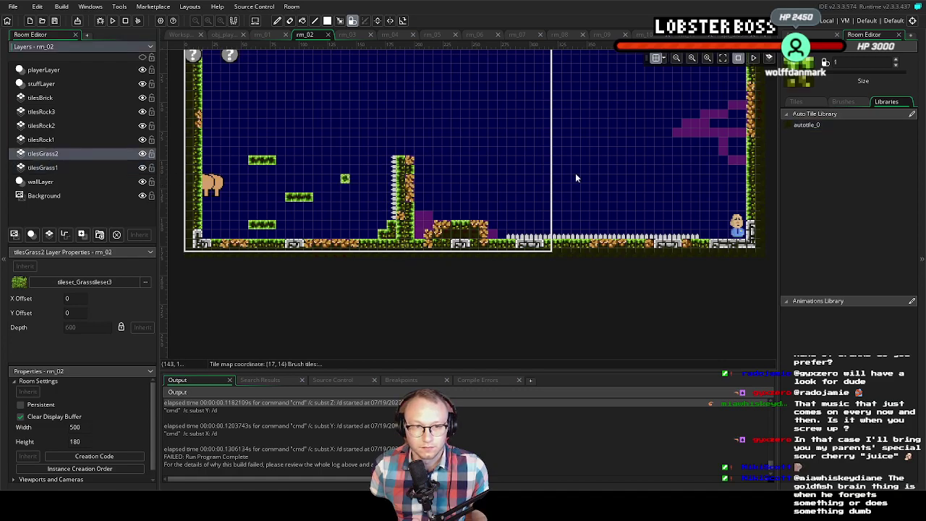
{"action": "left_click", "coordinate": [823, 127]}
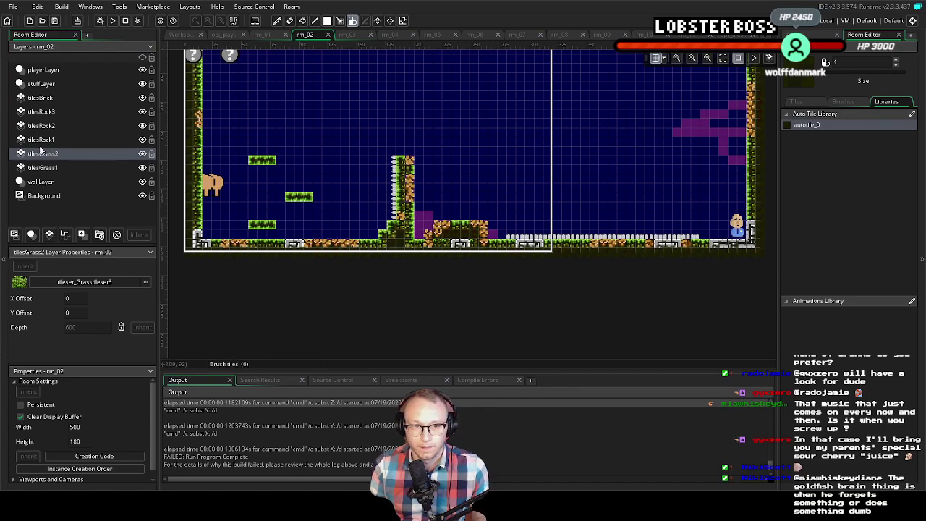
{"action": "left_click", "coordinate": [844, 103]}
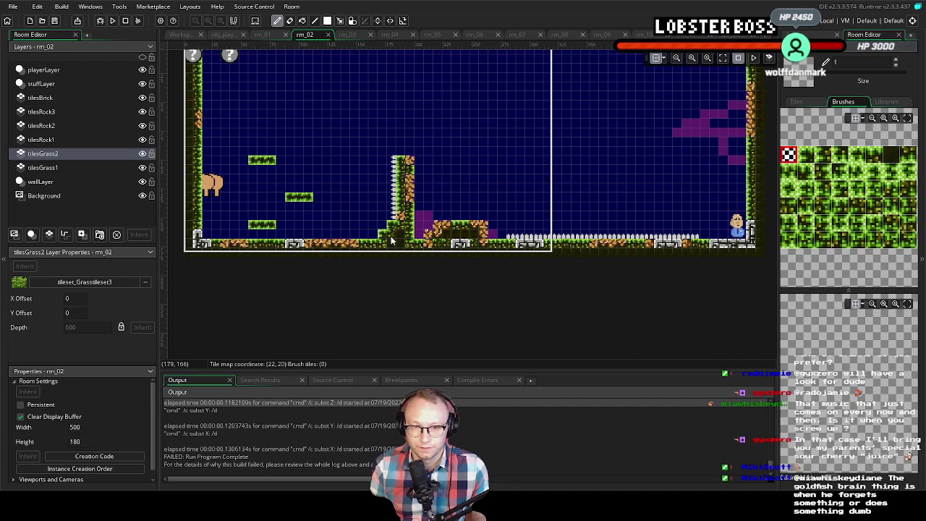
{"action": "left_click_drag", "start_coordinate": [390, 241], "coordinate": [382, 247]}
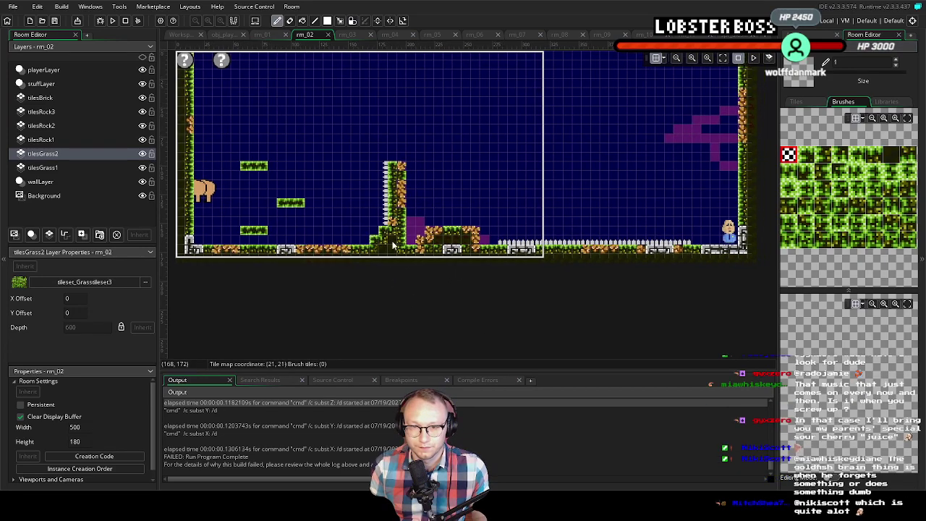
On tilesGrass1, paint autotile_0 grass over the wall blocks at the middle column's right base
{"action": "left_click", "coordinate": [58, 168]}
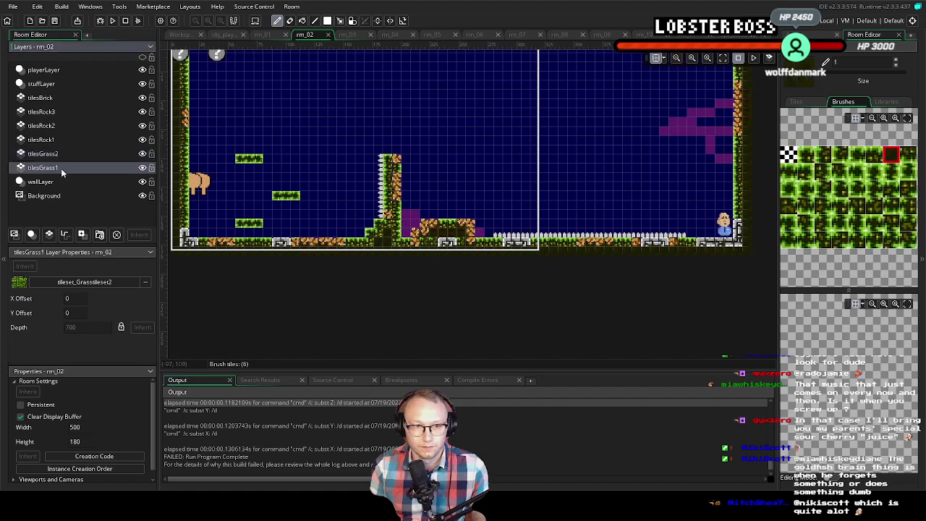
{"action": "left_click", "coordinate": [887, 103]}
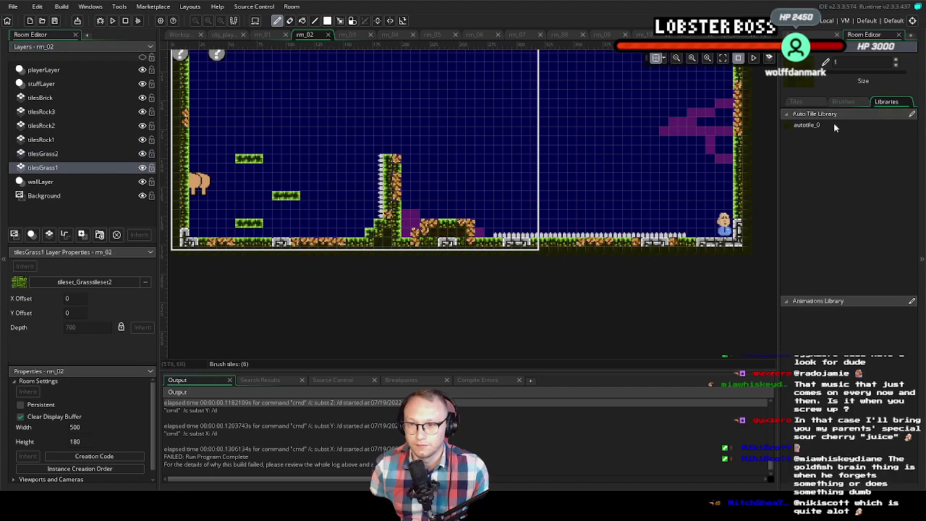
{"action": "left_click", "coordinate": [410, 216]}
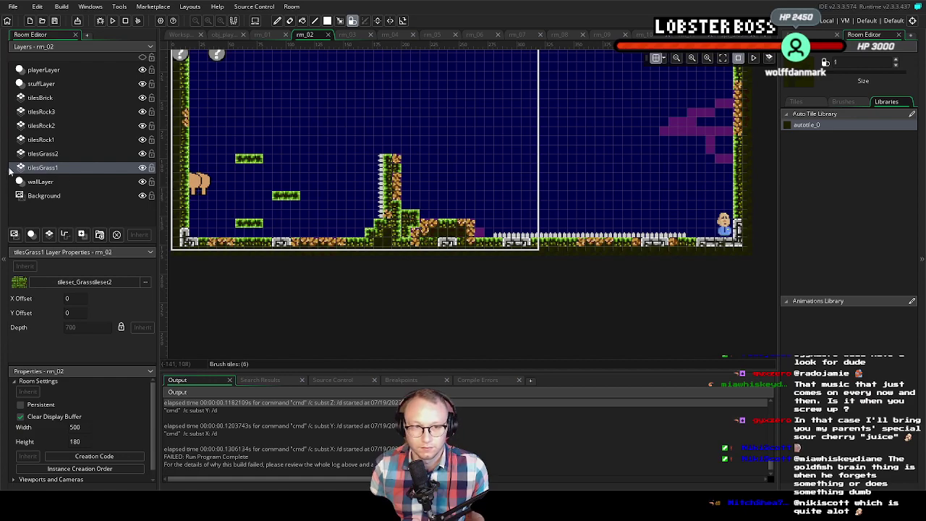
On tilesGrass2, blend the column's right base with autotile_0 grass, compare with the layer hidden, and clear overlapping inner tiles
{"action": "left_click", "coordinate": [62, 155]}
{"action": "left_click", "coordinate": [830, 126]}
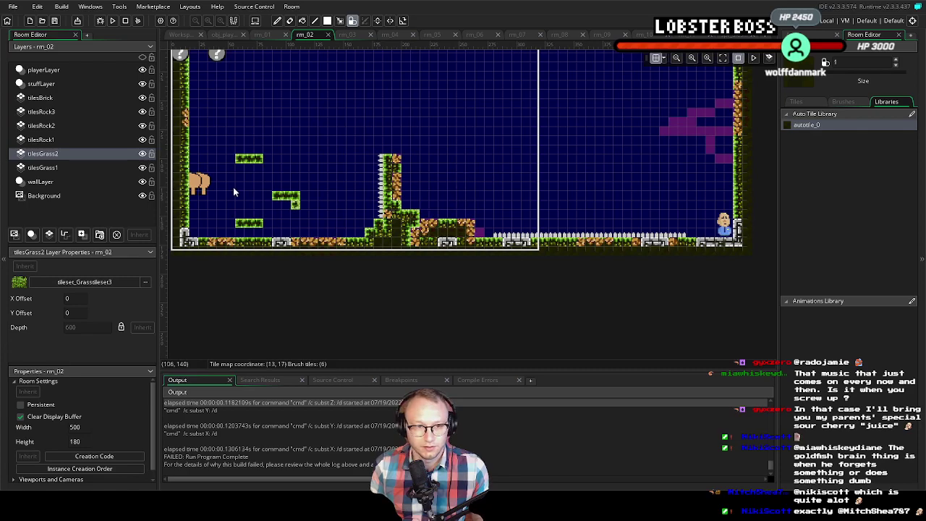
{"action": "left_click", "coordinate": [142, 154]}
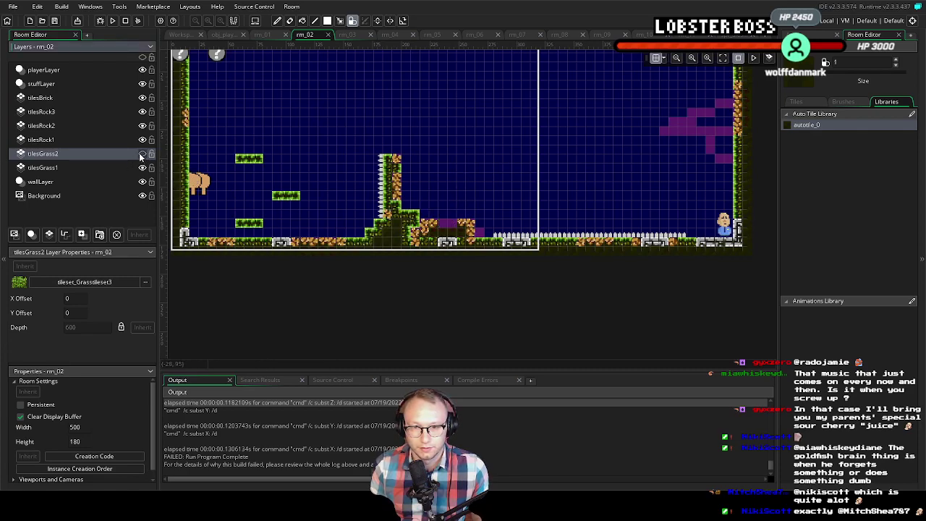
{"action": "left_click", "coordinate": [142, 154]}
{"action": "left_click", "coordinate": [142, 154]}
{"action": "left_click", "coordinate": [142, 155]}
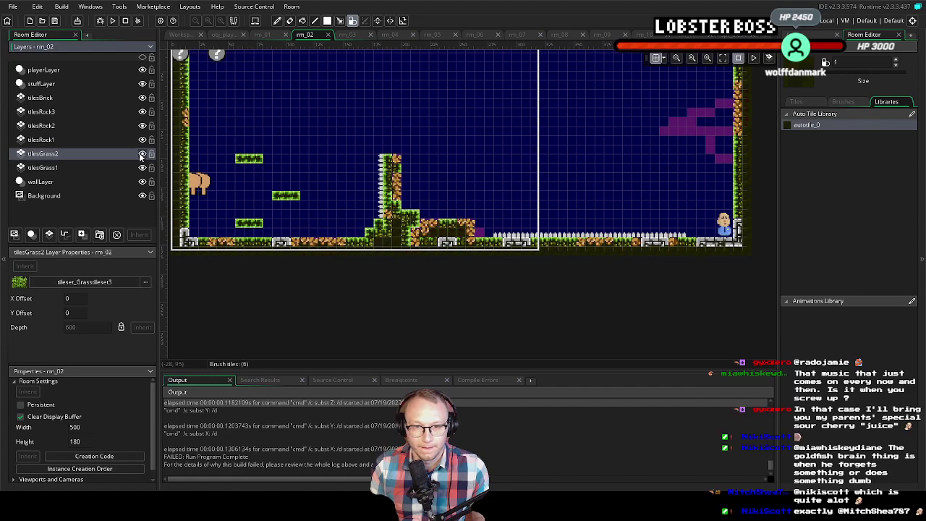
{"action": "left_click", "coordinate": [126, 154]}
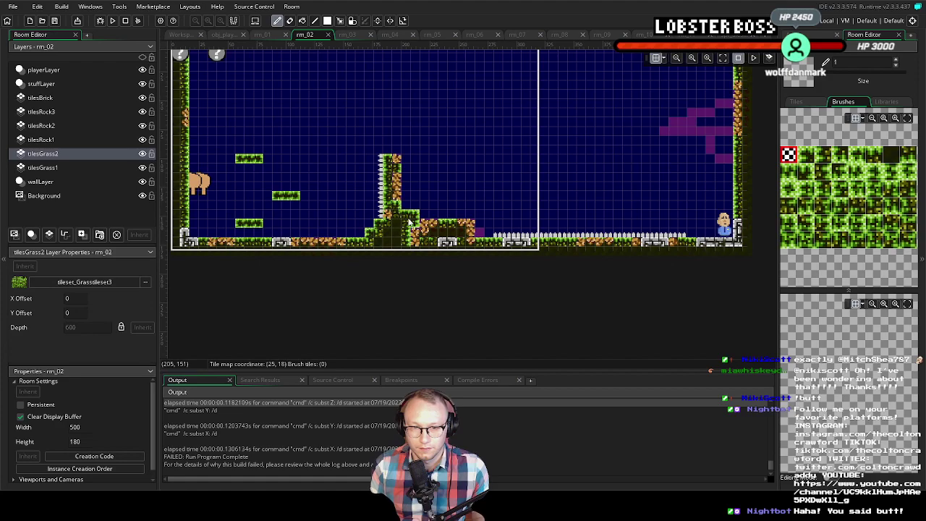
{"action": "left_click_drag", "start_coordinate": [410, 222], "coordinate": [392, 249]}
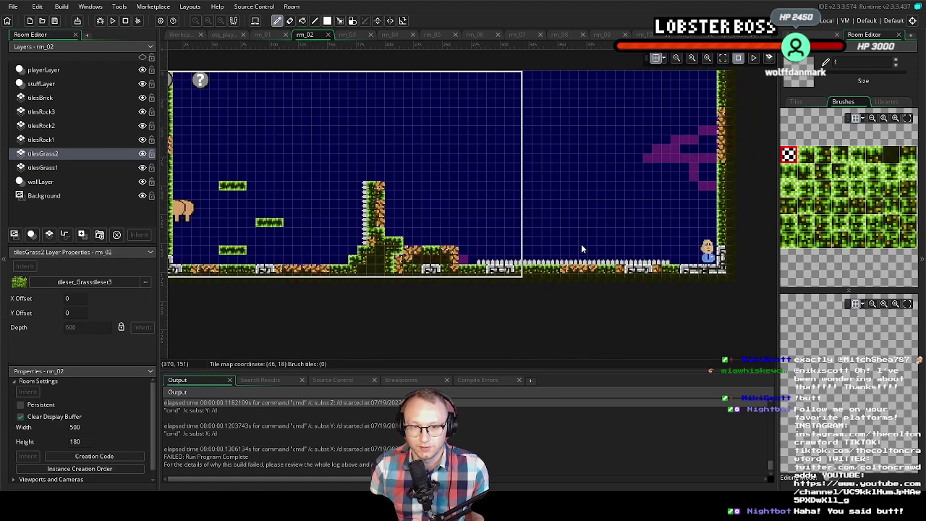
Examine the grass and rock tiles between the middle column's base and the raised block up close, with a tilesGrass2 edge tile selected
{"action": "left_click_drag", "start_coordinate": [488, 256], "coordinate": [478, 249]}
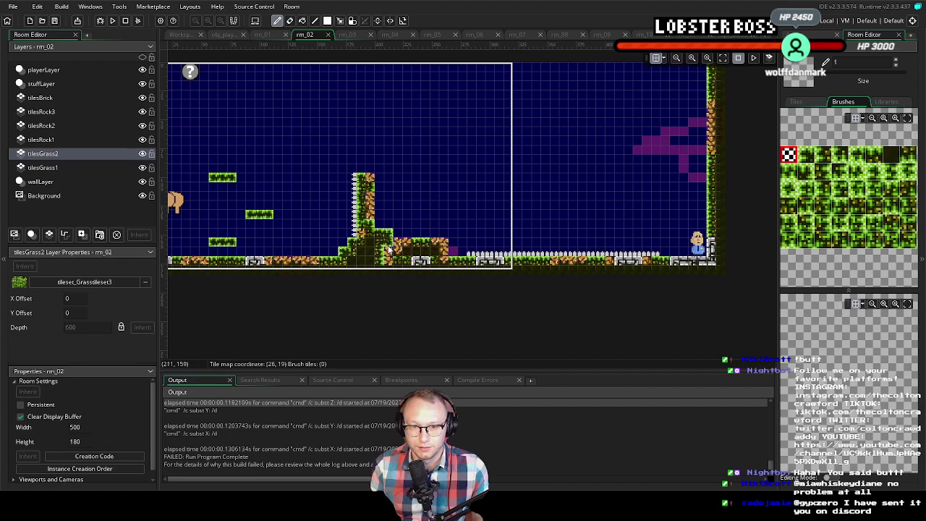
{"action": "left_click", "coordinate": [64, 140]}
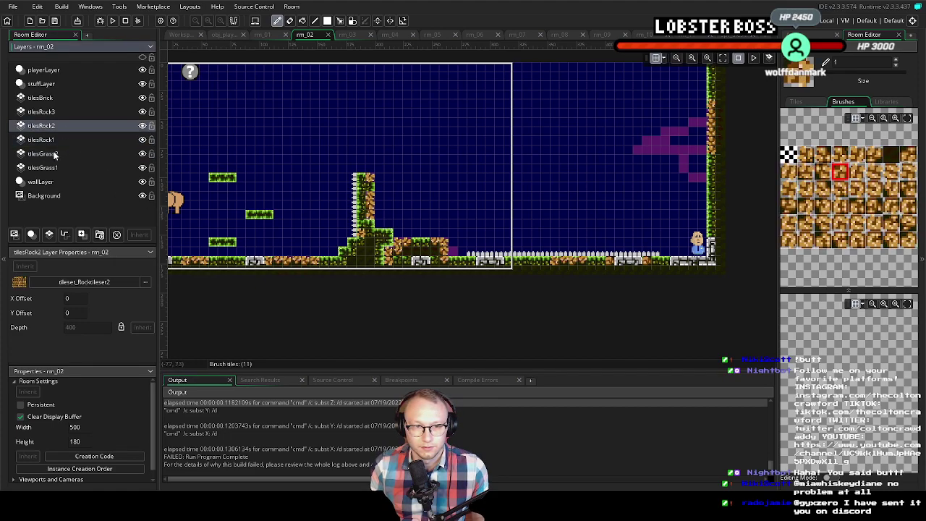
{"action": "left_click", "coordinate": [58, 153]}
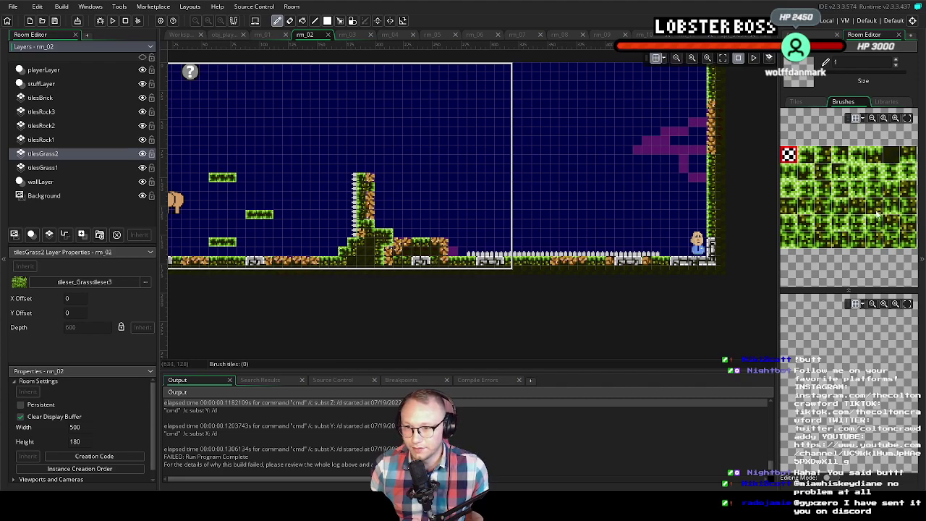
{"action": "left_click", "coordinate": [910, 212]}
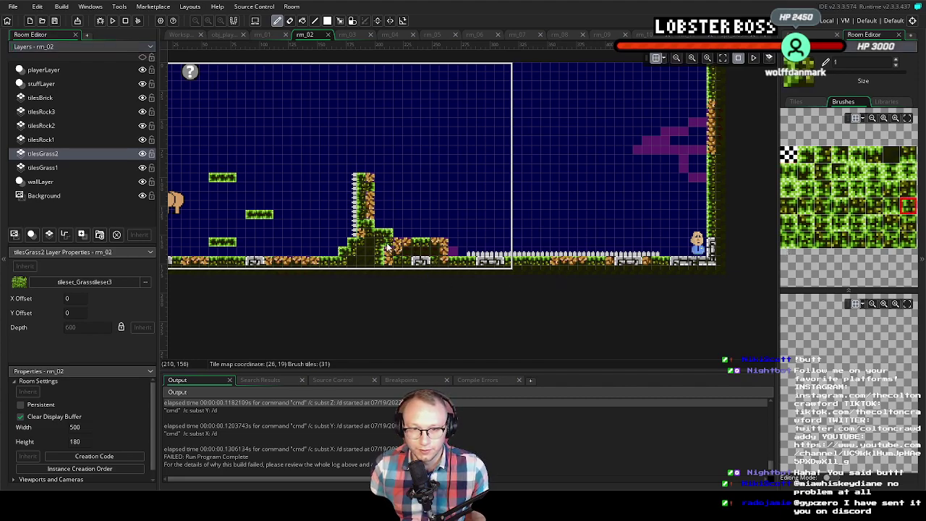
{"action": "scroll", "coordinate": [387, 246], "scroll_direction": "up", "scroll_amount": 4}
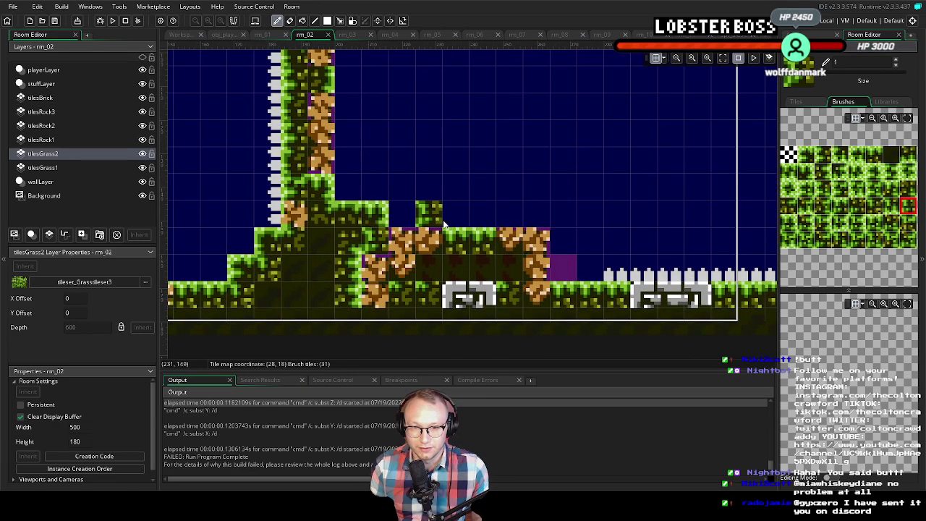
{"action": "left_click_drag", "start_coordinate": [507, 214], "coordinate": [437, 190]}
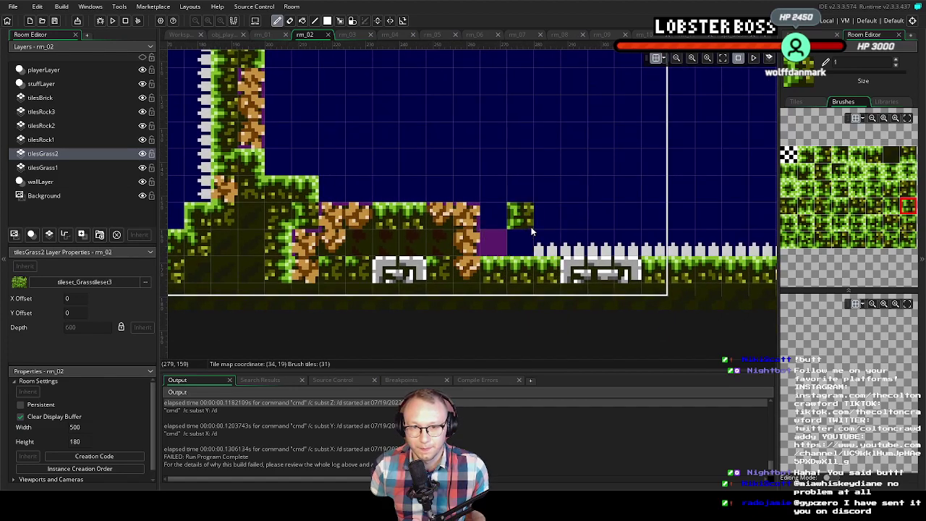
{"action": "scroll", "coordinate": [532, 236], "scroll_direction": "down", "scroll_amount": 2}
{"action": "scroll", "coordinate": [532, 236], "scroll_direction": "down", "scroll_amount": 1}
On tilesGrass1, paint autotile_0 grass over the whole stepped ledge on the right wall, filling its interior
{"action": "mouse_move", "coordinate": [532, 236]}
{"action": "left_mouse_down"}
{"action": "mouse_move", "coordinate": [430, 266]}
{"action": "mouse_move", "coordinate": [383, 268]}
{"action": "mouse_move", "coordinate": [269, 319]}
{"action": "mouse_move", "coordinate": [261, 332]}
{"action": "left_mouse_up"}
{"action": "left_click", "coordinate": [58, 167]}
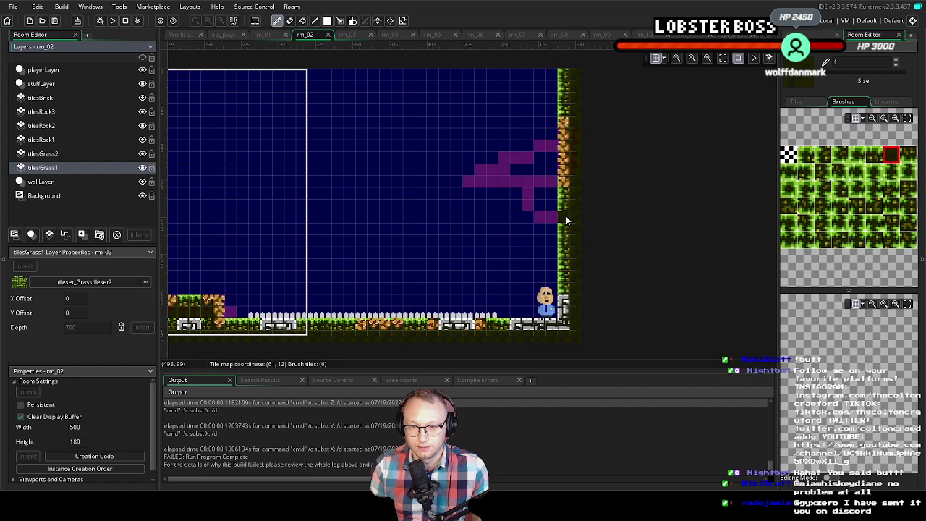
{"action": "left_click", "coordinate": [887, 101]}
{"action": "left_click", "coordinate": [806, 125]}
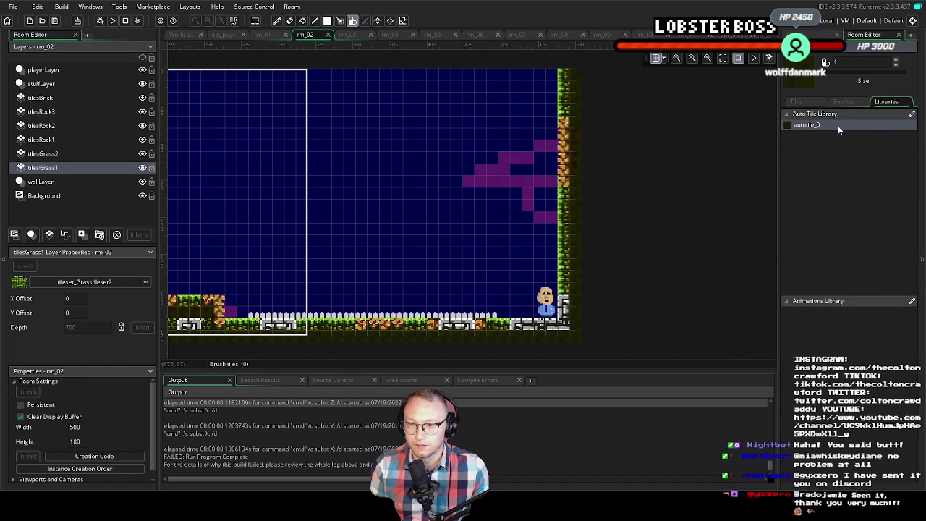
{"action": "mouse_move", "coordinate": [562, 217]}
{"action": "left_mouse_down"}
{"action": "mouse_move", "coordinate": [537, 218]}
{"action": "mouse_move", "coordinate": [552, 193]}
{"action": "mouse_move", "coordinate": [535, 194]}
{"action": "mouse_move", "coordinate": [531, 209]}
{"action": "mouse_move", "coordinate": [531, 191]}
{"action": "mouse_move", "coordinate": [550, 185]}
{"action": "mouse_move", "coordinate": [471, 185]}
{"action": "mouse_move", "coordinate": [506, 172]}
{"action": "mouse_move", "coordinate": [504, 159]}
{"action": "mouse_move", "coordinate": [533, 159]}
{"action": "mouse_move", "coordinate": [537, 147]}
{"action": "mouse_move", "coordinate": [554, 149]}
{"action": "mouse_move", "coordinate": [543, 165]}
{"action": "mouse_move", "coordinate": [523, 169]}
{"action": "mouse_move", "coordinate": [552, 170]}
{"action": "left_mouse_up"}
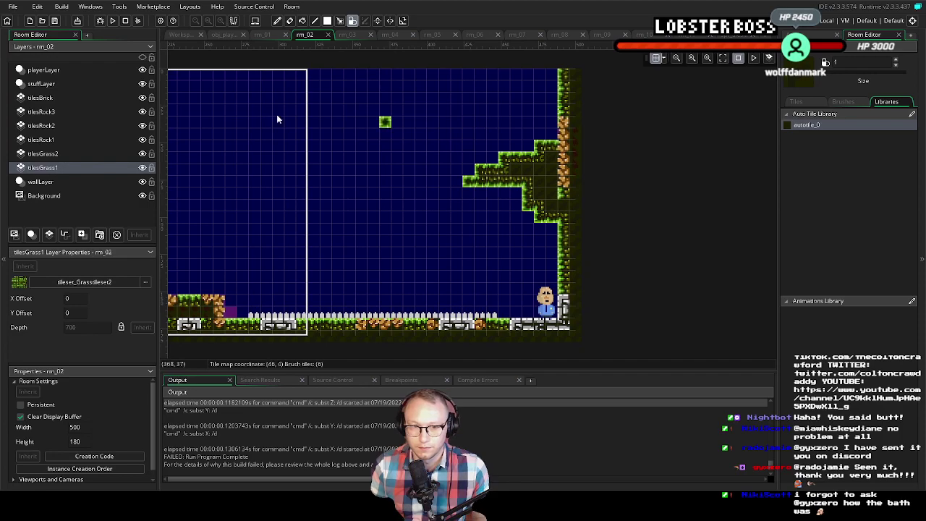
On tilesGrass2, paint autotile_0 grass where the stepped ledge's underside meets the right wall, and clear the stray tiles outside it
{"action": "left_click", "coordinate": [42, 153]}
{"action": "left_click", "coordinate": [829, 124]}
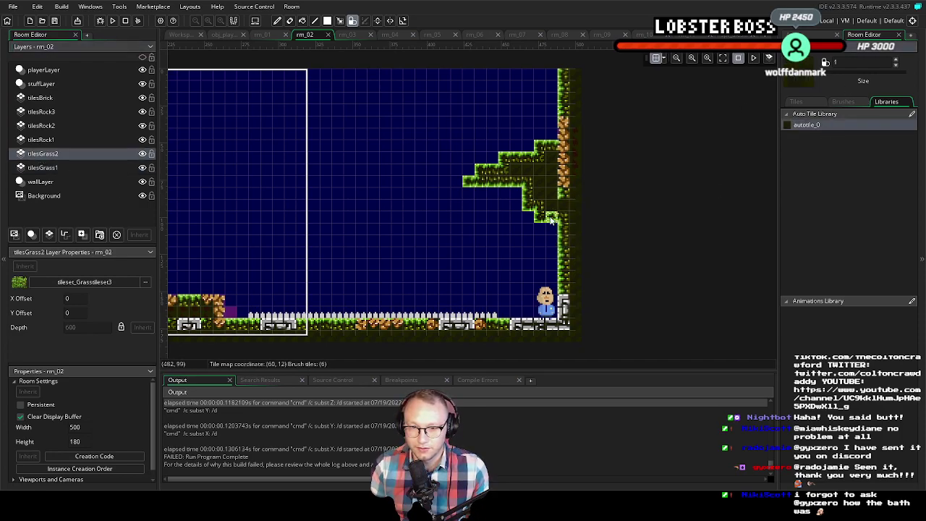
{"action": "mouse_move", "coordinate": [556, 221]}
{"action": "left_mouse_down"}
{"action": "mouse_move", "coordinate": [525, 184]}
{"action": "mouse_move", "coordinate": [472, 182]}
{"action": "mouse_move", "coordinate": [545, 147]}
{"action": "mouse_move", "coordinate": [576, 145]}
{"action": "mouse_move", "coordinate": [518, 166]}
{"action": "mouse_move", "coordinate": [570, 168]}
{"action": "mouse_move", "coordinate": [532, 182]}
{"action": "mouse_move", "coordinate": [576, 184]}
{"action": "mouse_move", "coordinate": [535, 194]}
{"action": "mouse_move", "coordinate": [569, 194]}
{"action": "mouse_move", "coordinate": [575, 201]}
{"action": "mouse_move", "coordinate": [544, 205]}
{"action": "mouse_move", "coordinate": [575, 209]}
{"action": "left_mouse_up"}
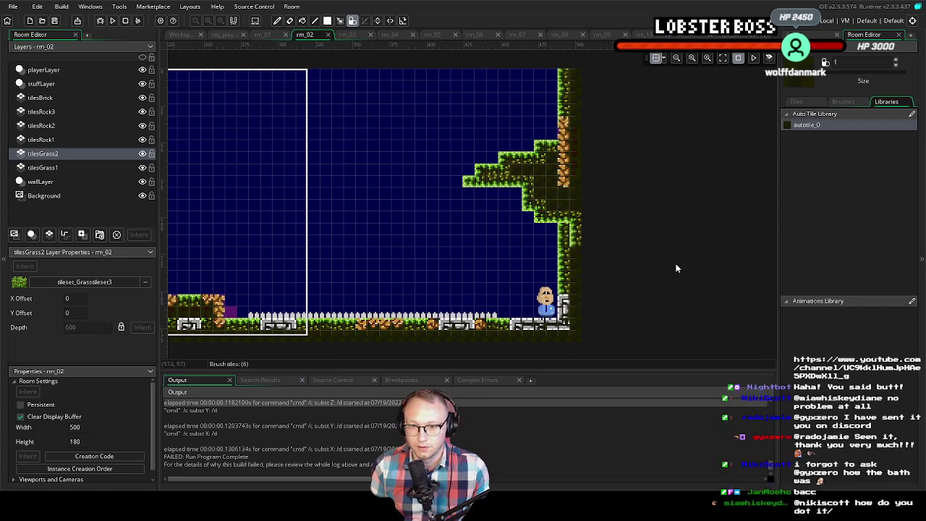
{"action": "left_click", "coordinate": [843, 102]}
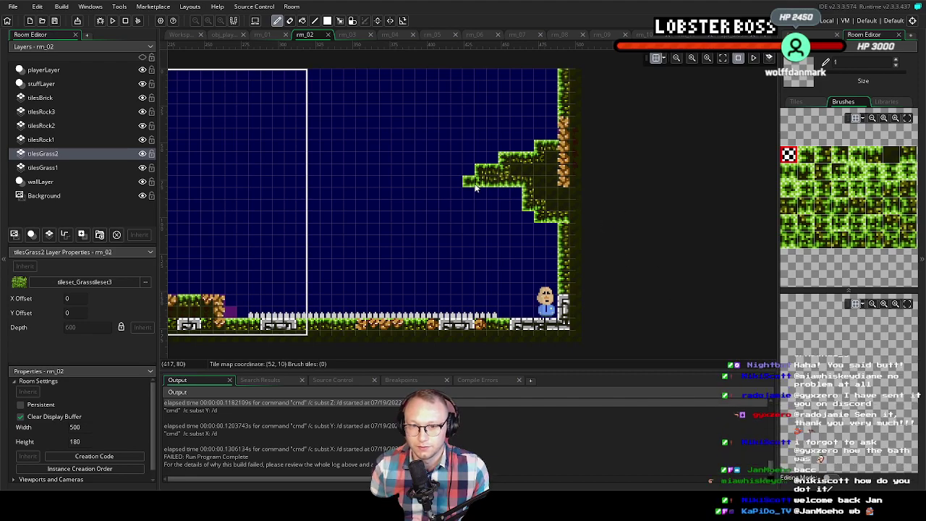
{"action": "scroll", "coordinate": [572, 198], "scroll_direction": "down", "scroll_amount": 1}
{"action": "scroll", "coordinate": [569, 192], "scroll_direction": "up", "scroll_amount": 1}
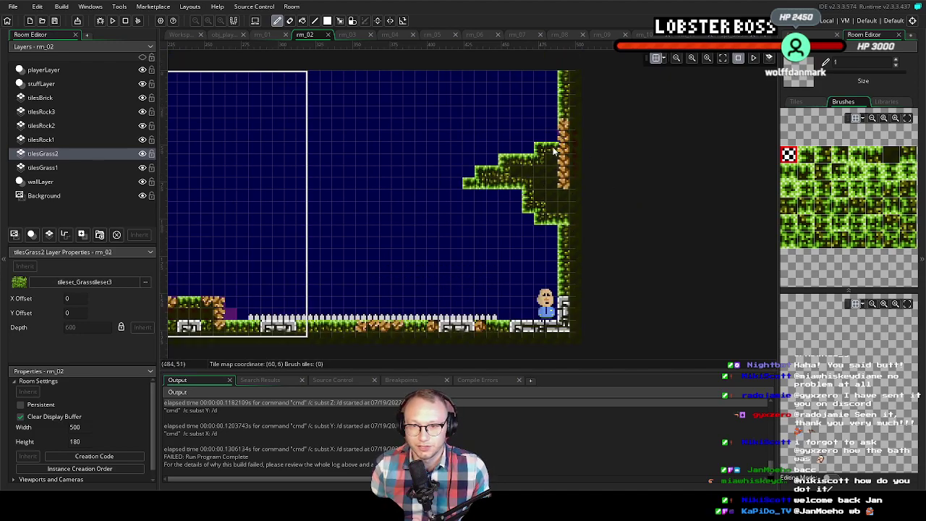
Compare the stepped ledge on the right wall with the tilesGrass2 layer hidden and shown
{"action": "left_click", "coordinate": [143, 153]}
{"action": "left_click", "coordinate": [142, 154]}
{"action": "left_click", "coordinate": [143, 153]}
{"action": "left_click", "coordinate": [143, 154]}
{"action": "left_click", "coordinate": [142, 153]}
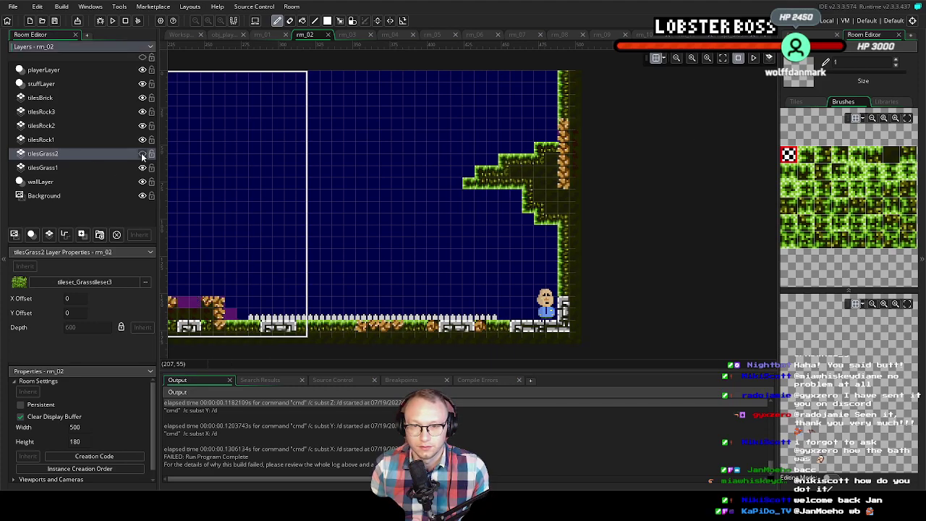
{"action": "left_click", "coordinate": [142, 154]}
Touch up the stepped ledge's corners at the right wall with single tilesGrass1 tiles and the empty tilesGrass2 brush
{"action": "left_click", "coordinate": [129, 166]}
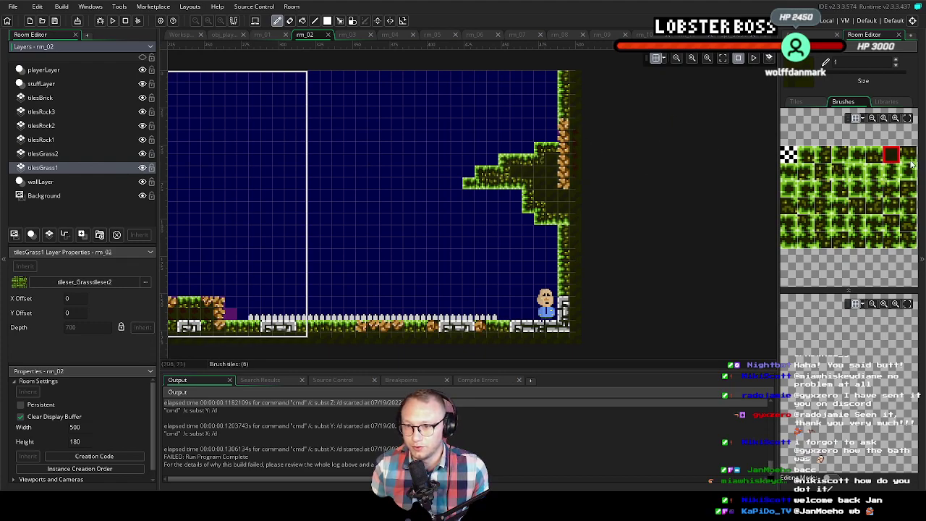
{"action": "left_click", "coordinate": [874, 206]}
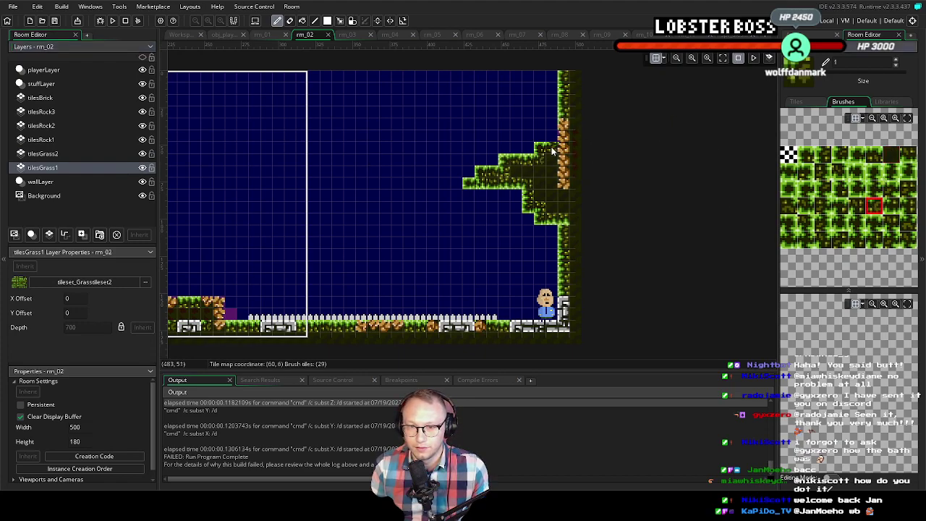
{"action": "left_click", "coordinate": [908, 223]}
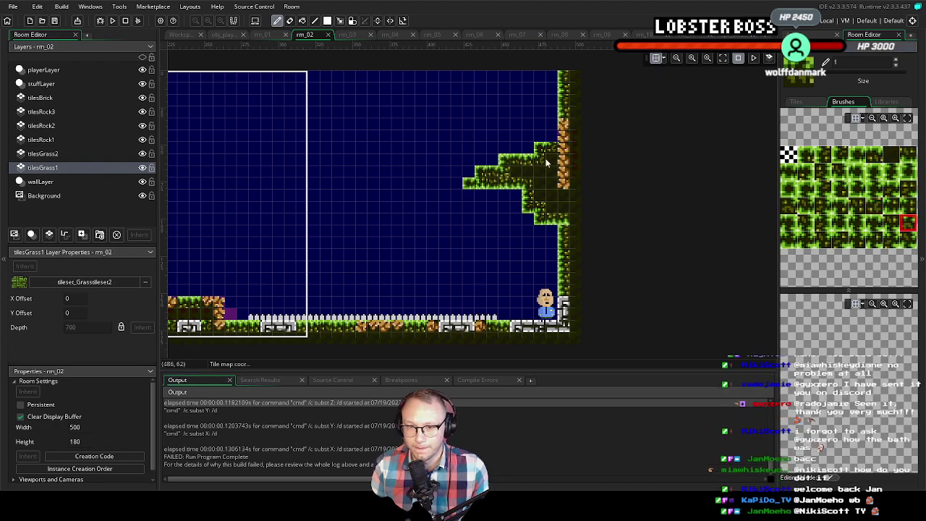
{"action": "scroll", "coordinate": [458, 173], "scroll_direction": "down", "scroll_amount": 2}
{"action": "left_click", "coordinate": [494, 172]}
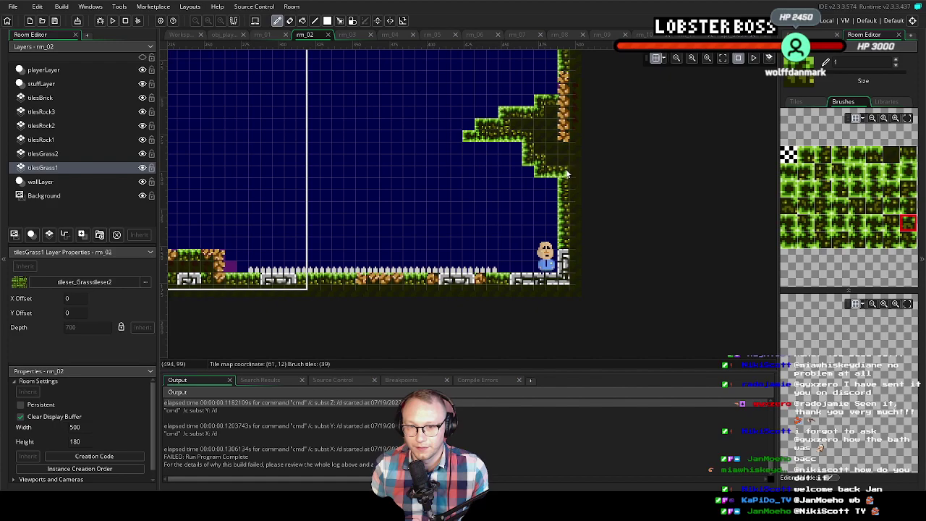
{"action": "left_click", "coordinate": [788, 154]}
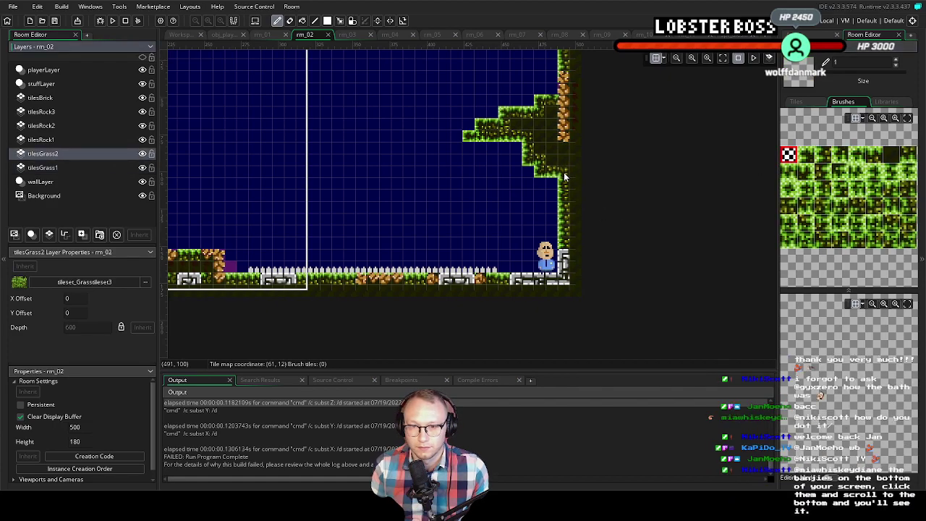
{"action": "scroll", "coordinate": [473, 159], "scroll_direction": "down", "scroll_amount": 2}
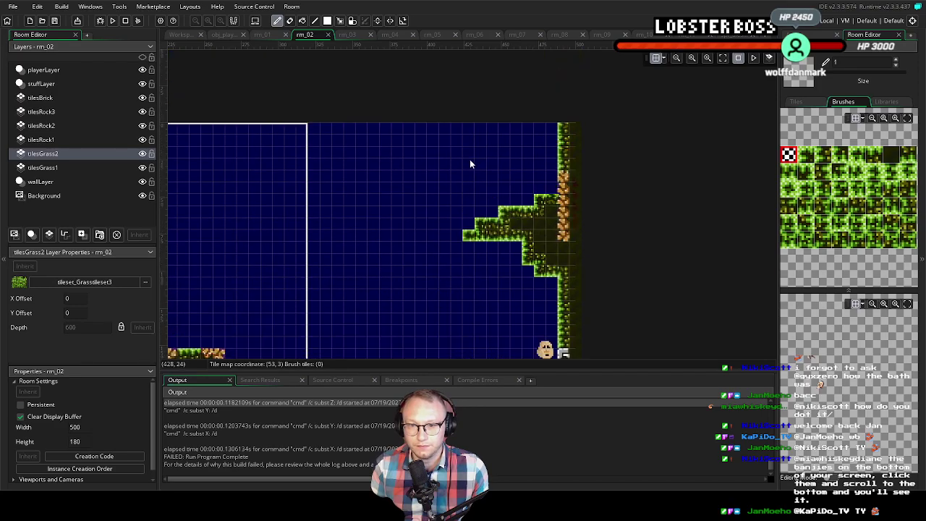
Clear the tilesRock1 rock tile from the top-right block of the middle column
{"action": "left_click_drag", "start_coordinate": [478, 173], "coordinate": [550, 184]}
{"action": "scroll", "coordinate": [550, 184], "scroll_direction": "down", "scroll_amount": 1}
{"action": "left_click_drag", "start_coordinate": [473, 191], "coordinate": [509, 201]}
{"action": "scroll", "coordinate": [508, 200], "scroll_direction": "up", "scroll_amount": 2}
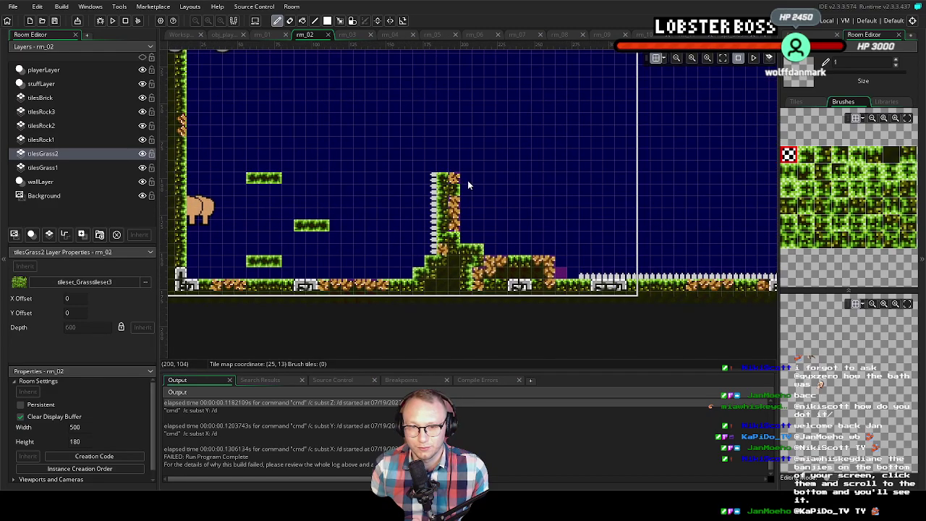
{"action": "scroll", "coordinate": [461, 184], "scroll_direction": "up", "scroll_amount": 1}
{"action": "left_click", "coordinate": [72, 139]}
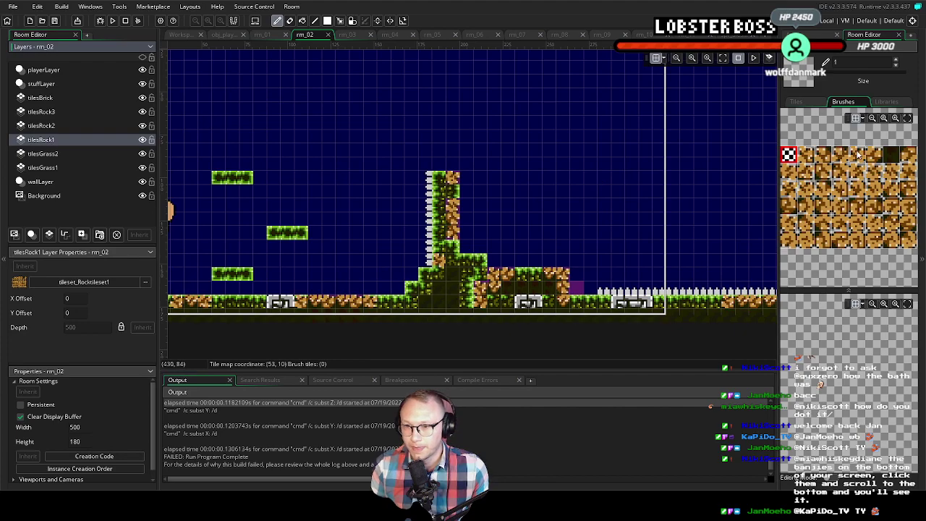
{"action": "left_click", "coordinate": [61, 113]}
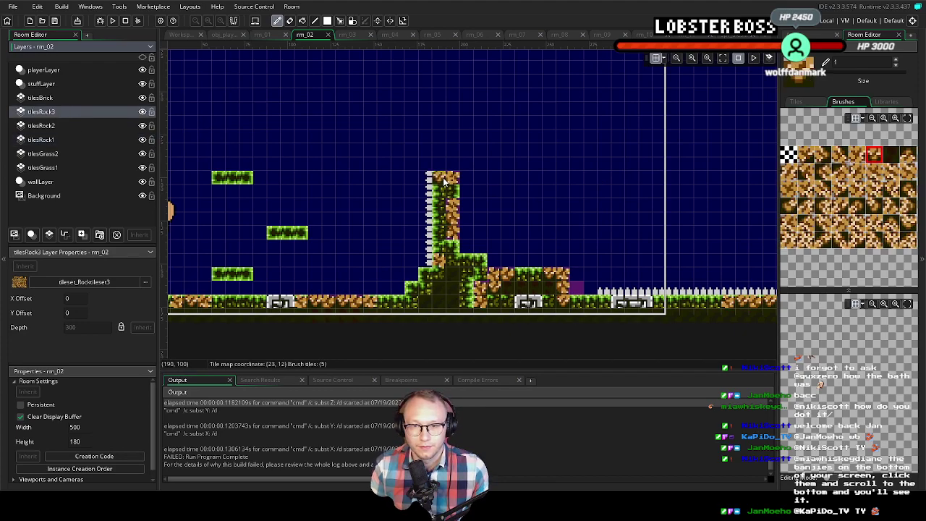
{"action": "left_click", "coordinate": [67, 140]}
{"action": "left_click", "coordinate": [456, 177]}
On tilesRock3, try different rock tiles on the middle column's top-right block and place the fitting corner tile
{"action": "left_click", "coordinate": [53, 112]}
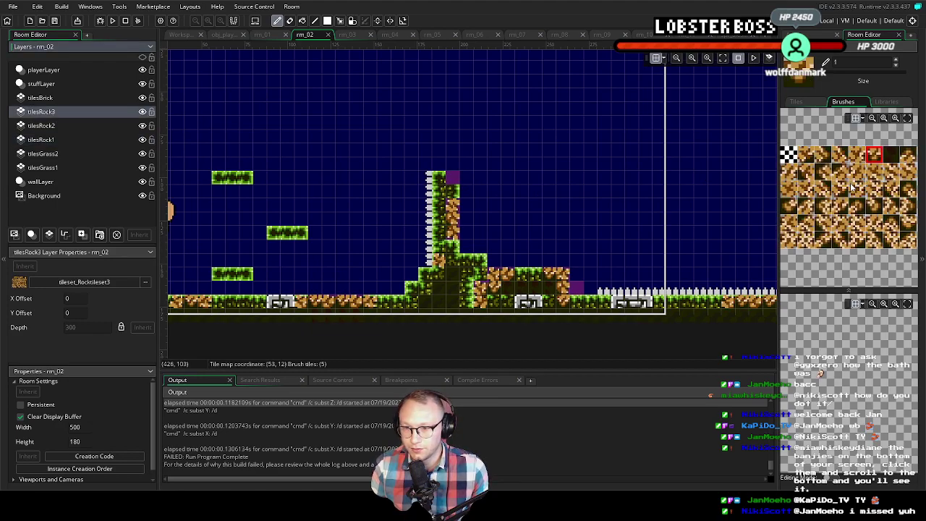
{"action": "left_click", "coordinate": [891, 239]}
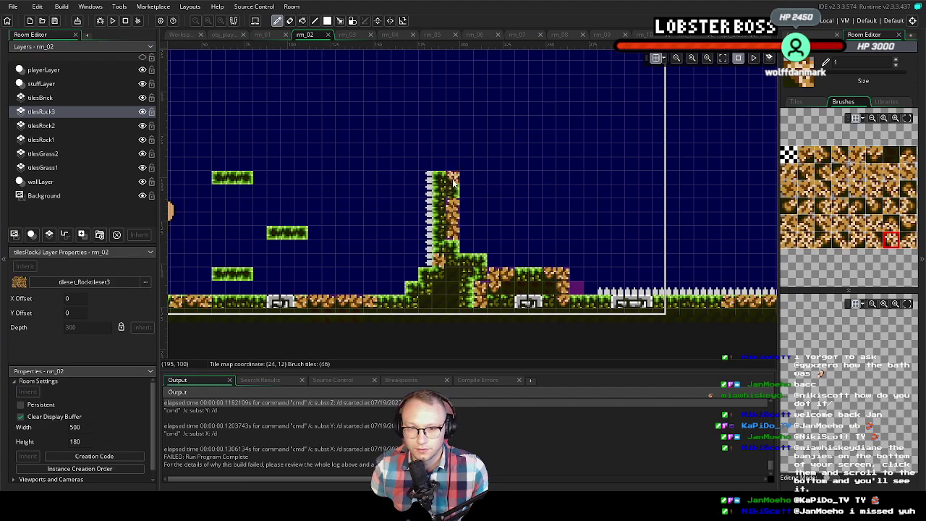
{"action": "left_click", "coordinate": [908, 156]}
{"action": "left_click", "coordinate": [449, 179]}
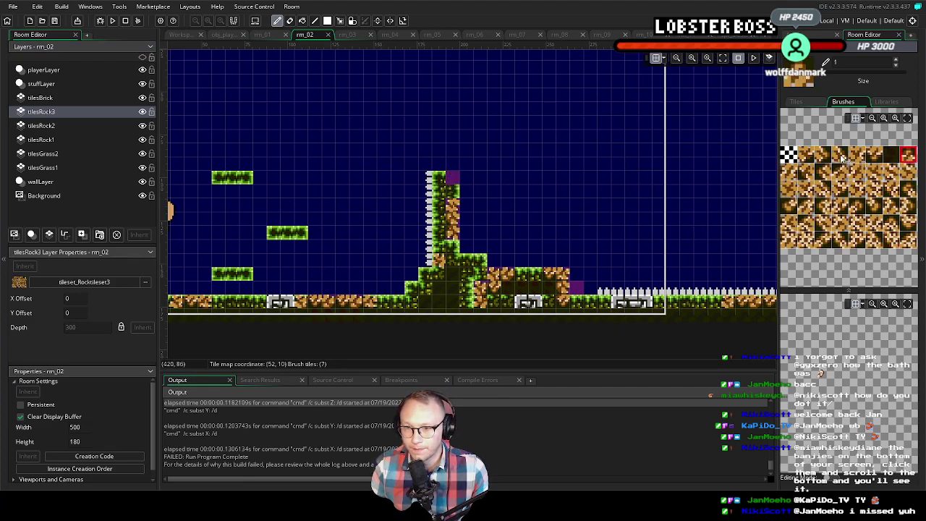
{"action": "left_click", "coordinate": [841, 158]}
{"action": "left_click", "coordinate": [452, 178]}
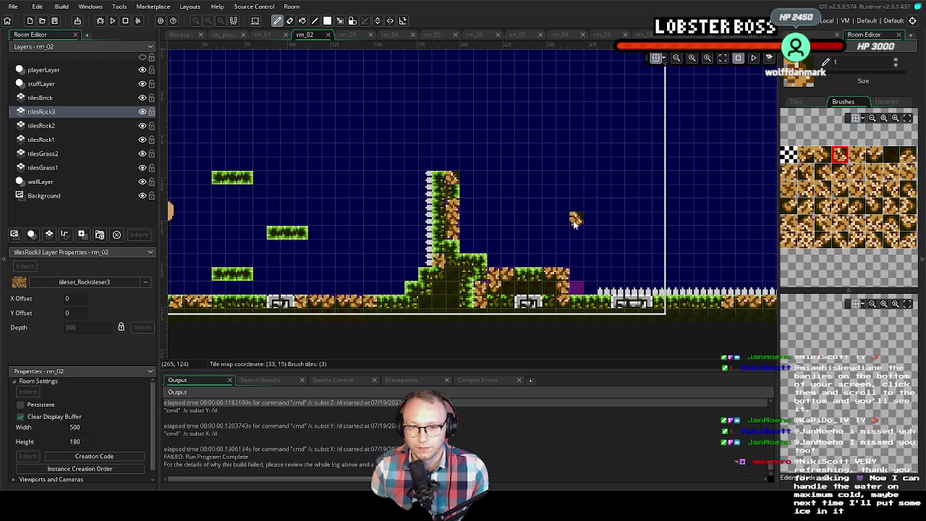
Look over the whole room for wall blocks that still lack matching tiles
{"action": "scroll", "coordinate": [576, 221], "scroll_direction": "down", "scroll_amount": 5}
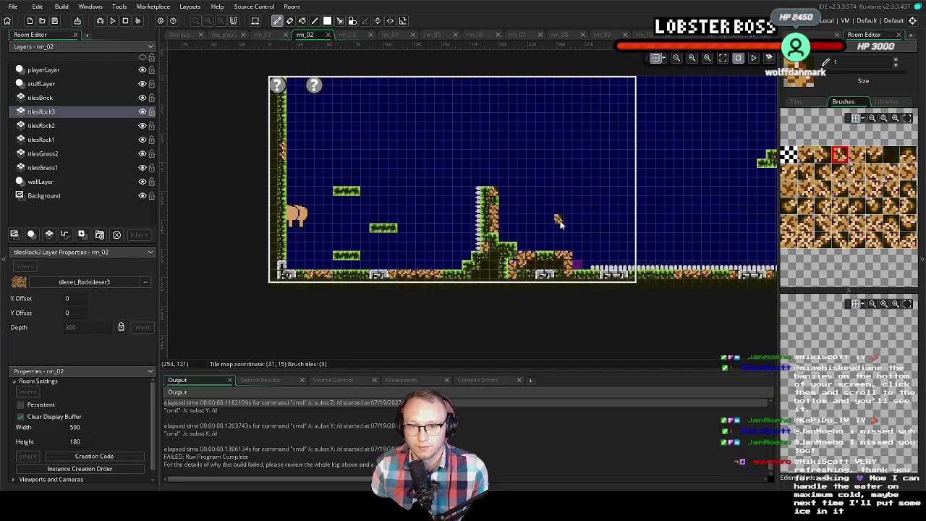
{"action": "scroll", "coordinate": [567, 233], "scroll_direction": "right", "scroll_amount": 4}
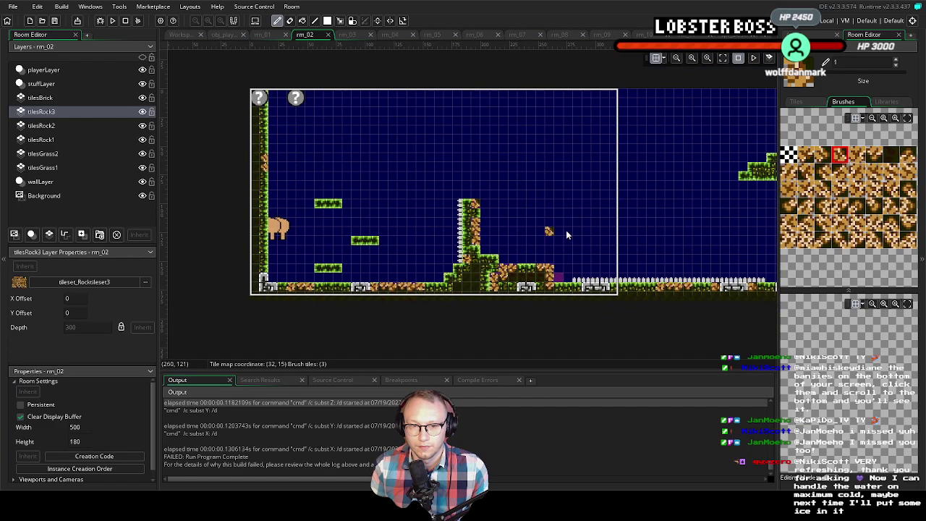
{"action": "scroll", "coordinate": [561, 233], "scroll_direction": "right", "scroll_amount": 1}
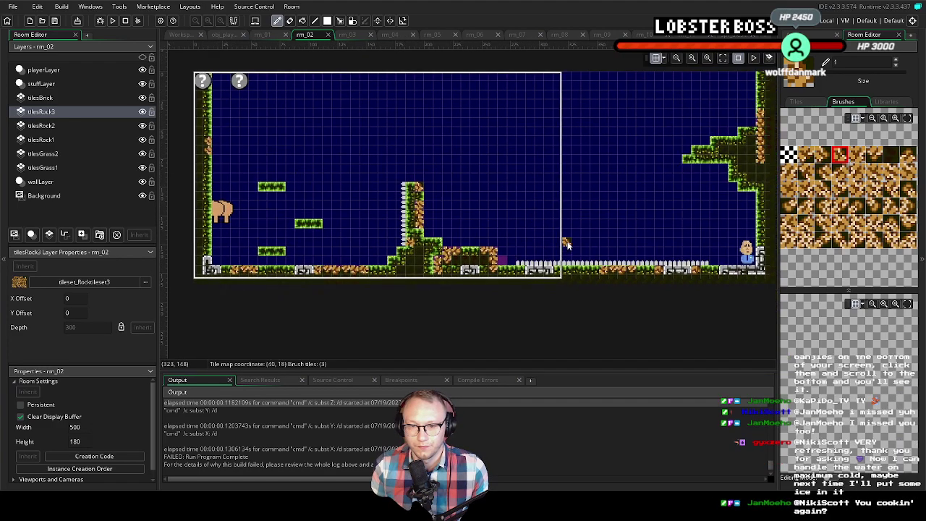
{"action": "scroll", "coordinate": [557, 242], "scroll_direction": "down", "scroll_amount": 1}
{"action": "scroll", "coordinate": [555, 250], "scroll_direction": "right", "scroll_amount": 1}
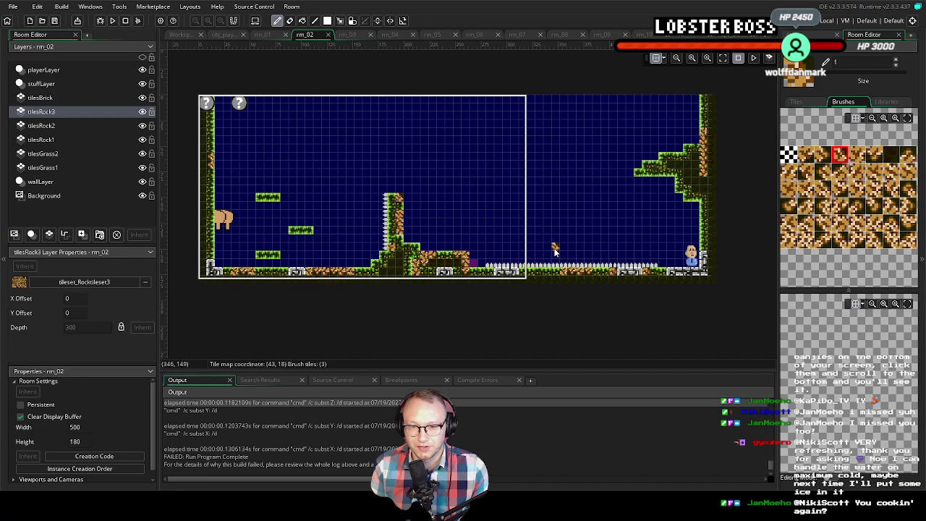
{"action": "scroll", "coordinate": [554, 250], "scroll_direction": "up", "scroll_amount": 1}
{"action": "scroll", "coordinate": [464, 257], "scroll_direction": "up", "scroll_amount": 3}
{"action": "scroll", "coordinate": [464, 257], "scroll_direction": "down", "scroll_amount": 5}
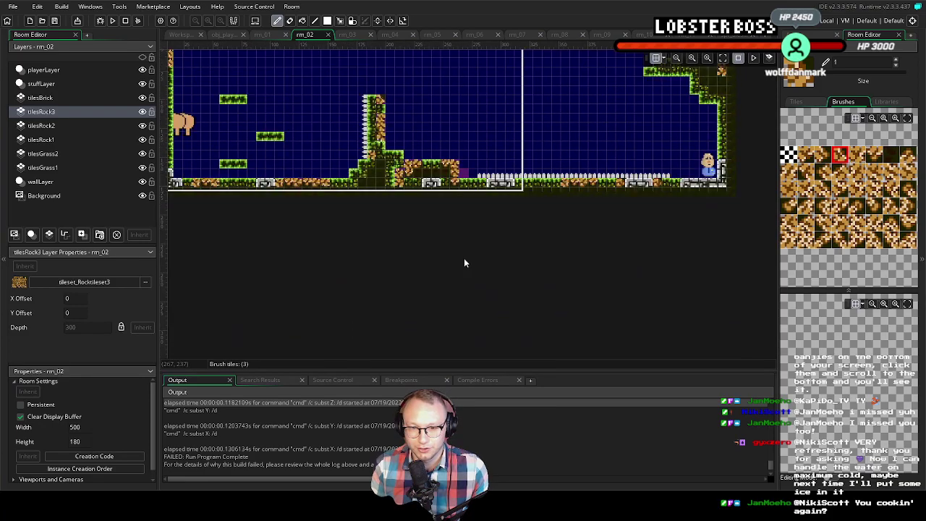
On tilesRock3, try covering the bare wall block at the raised block's right base with autotile_0 rock, and undo the painting
{"action": "scroll", "coordinate": [467, 257], "scroll_direction": "up", "scroll_amount": 3}
{"action": "scroll", "coordinate": [434, 195], "scroll_direction": "up", "scroll_amount": 2}
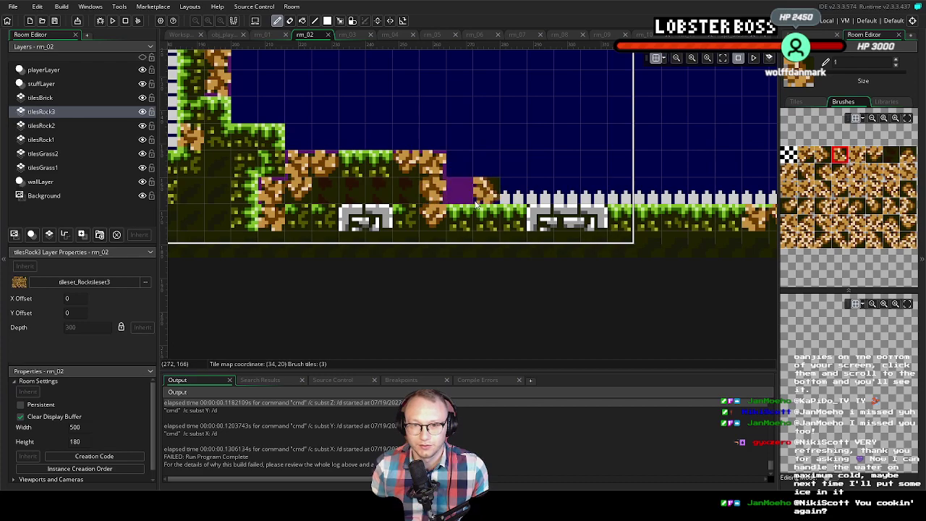
{"action": "left_click", "coordinate": [884, 102]}
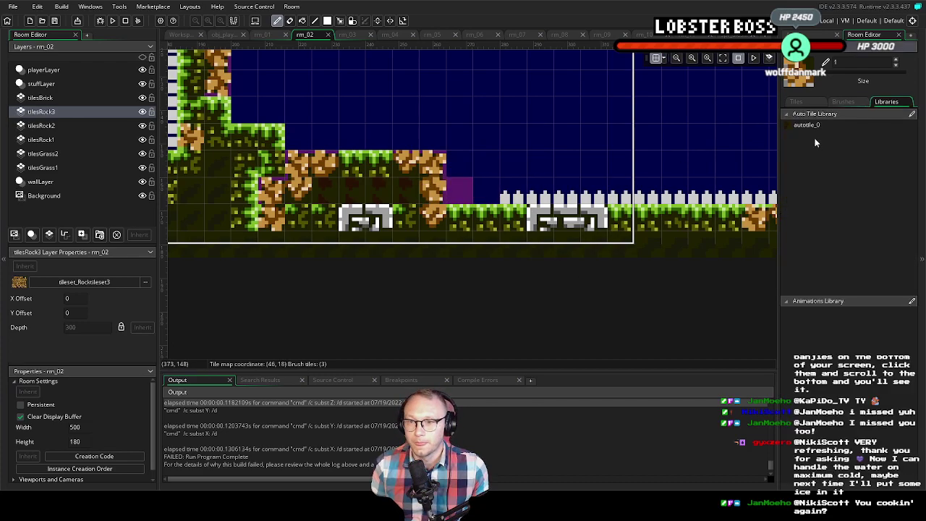
{"action": "left_click", "coordinate": [457, 199]}
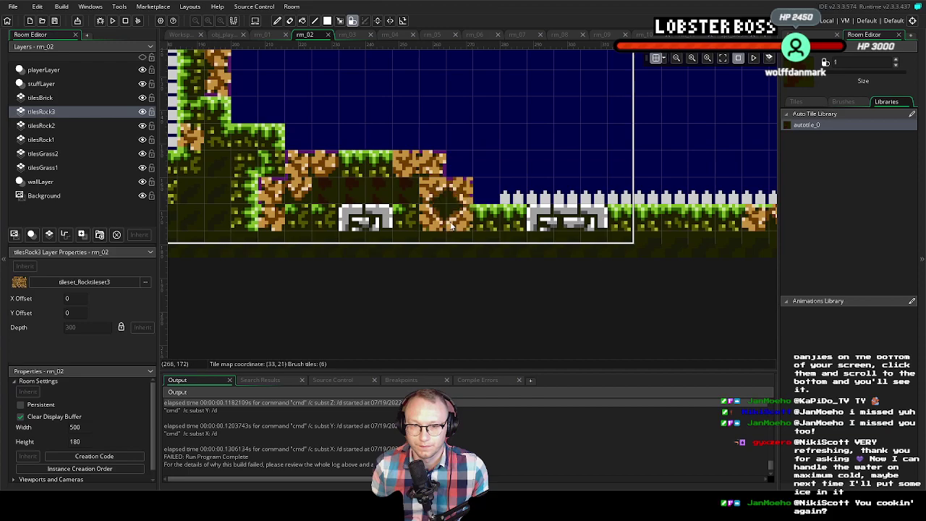
{"action": "left_click", "coordinate": [808, 102]}
{"action": "left_click", "coordinate": [845, 102]}
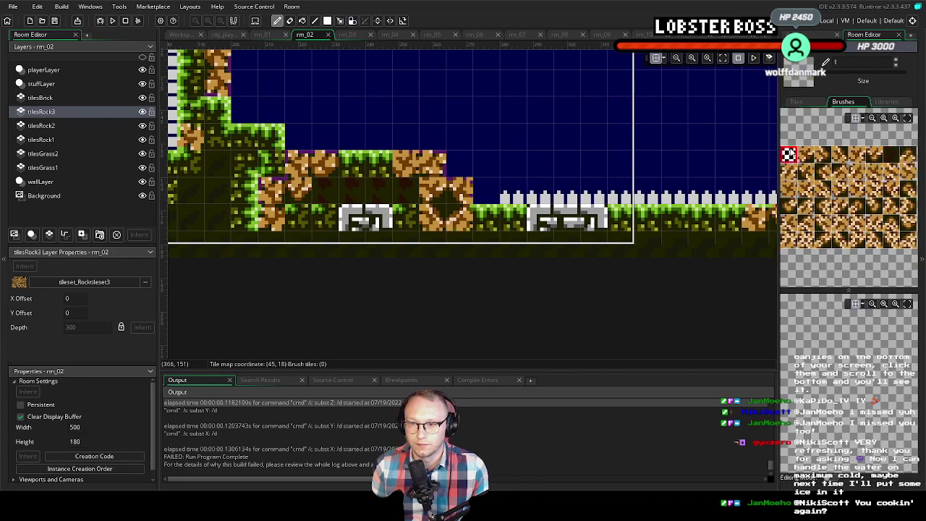
{"action": "left_click", "coordinate": [464, 190]}
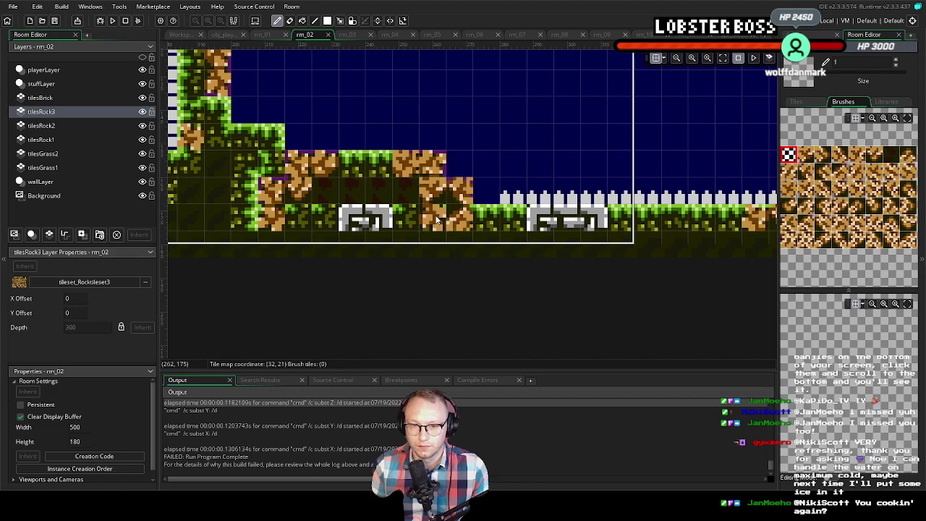
{"action": "key", "text": "ctrl+z"}
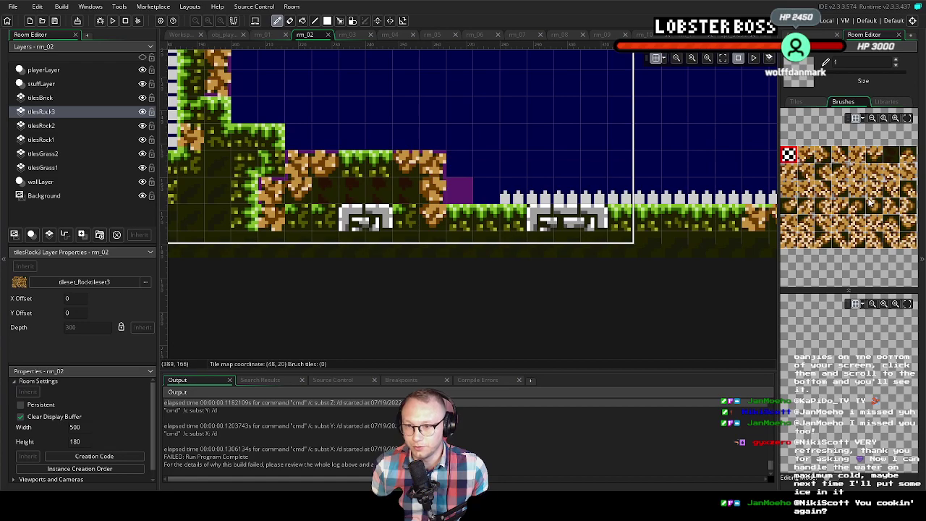
On tilesRock1, cover the bare wall block at the raised block's right base with a single matching rock tile
{"action": "left_click", "coordinate": [67, 124]}
{"action": "left_click", "coordinate": [58, 138]}
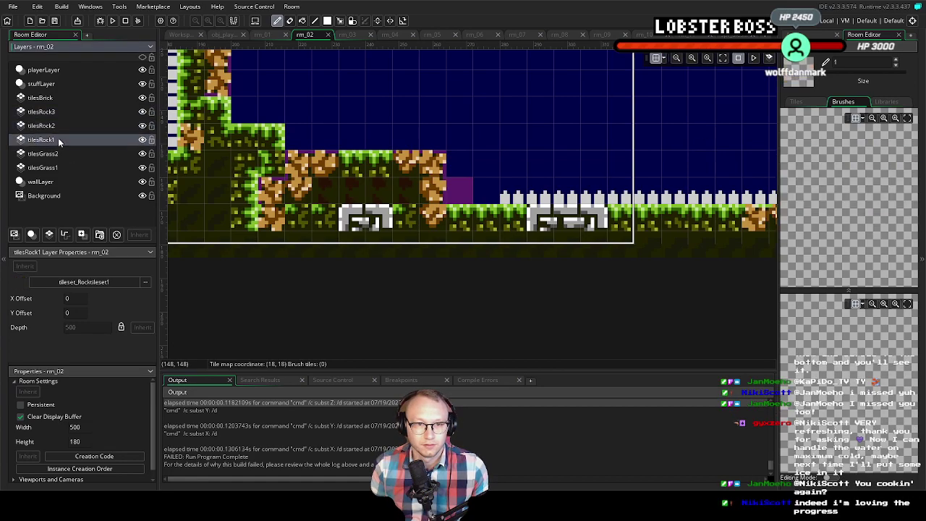
{"action": "left_click", "coordinate": [886, 101]}
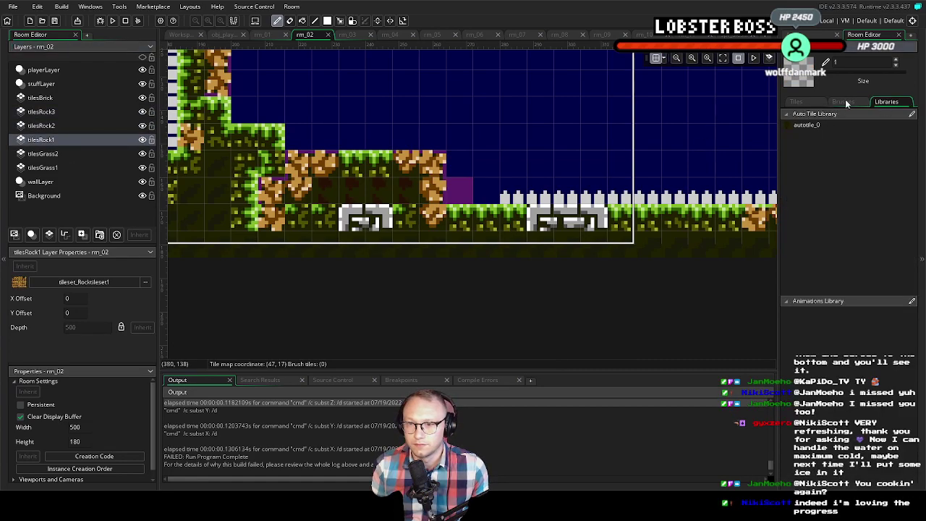
{"action": "left_click", "coordinate": [841, 103]}
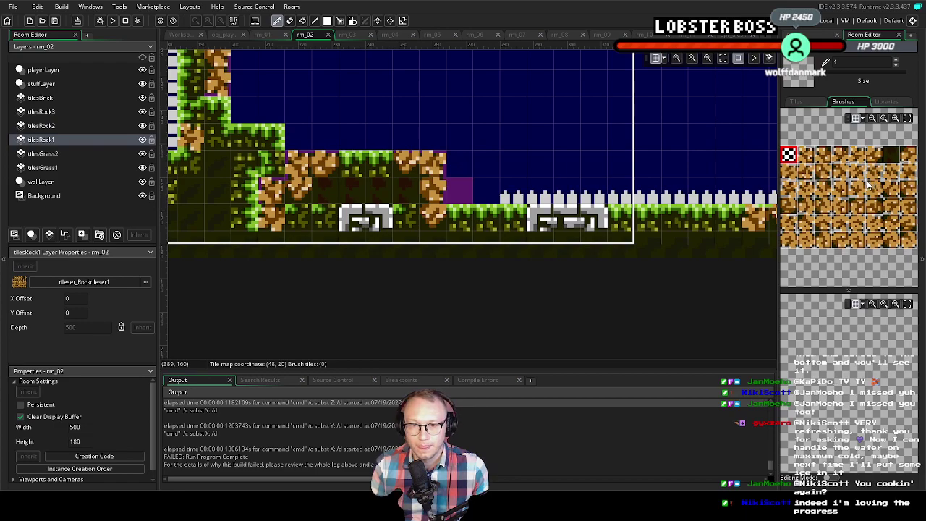
{"action": "scroll", "coordinate": [867, 187], "scroll_direction": "up", "scroll_amount": 2}
{"action": "scroll", "coordinate": [861, 196], "scroll_direction": "down", "scroll_amount": 2}
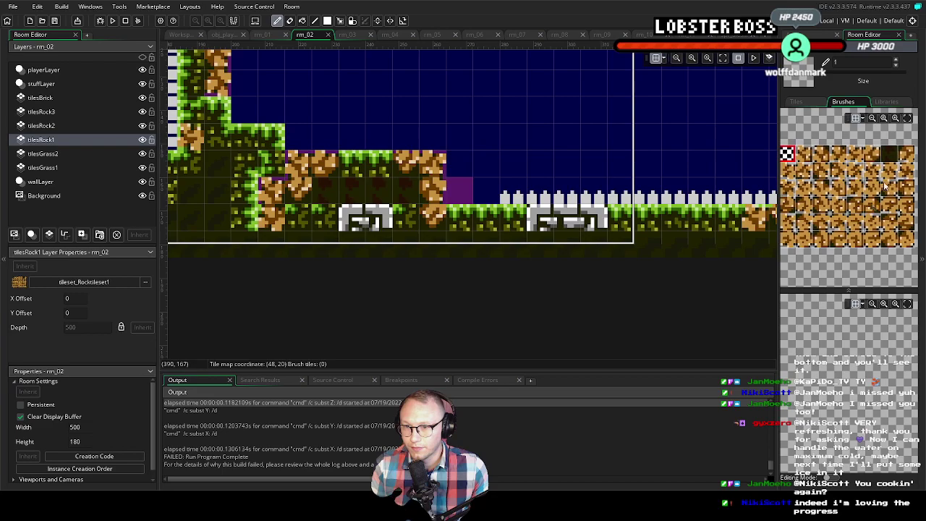
{"action": "left_click", "coordinate": [906, 154]}
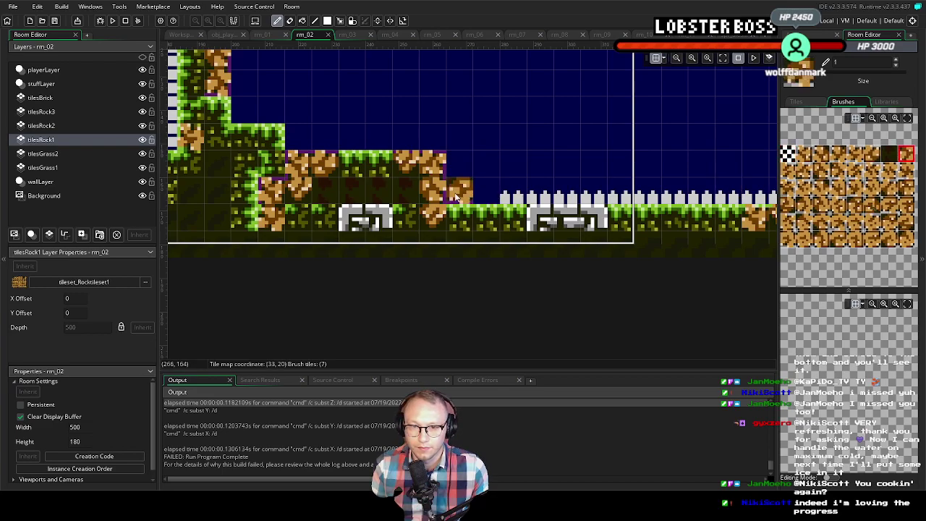
{"action": "left_click", "coordinate": [857, 188]}
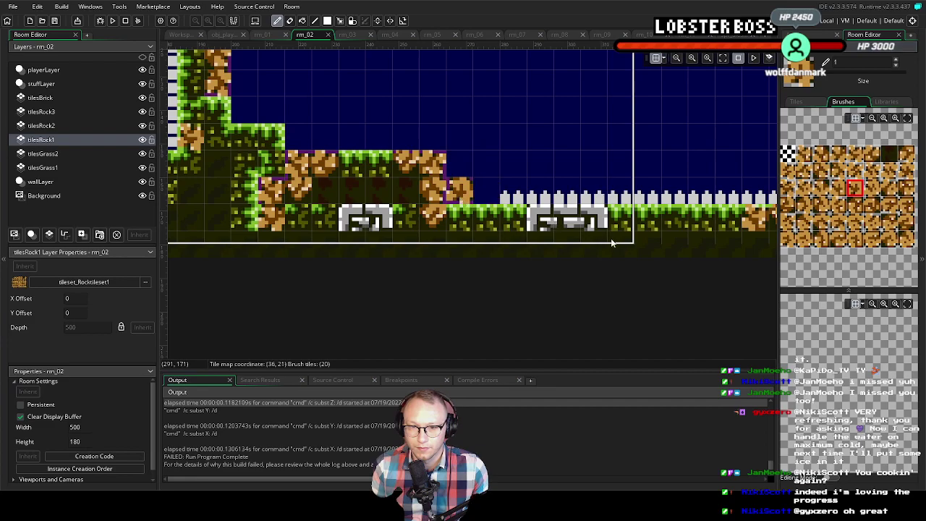
On tilesGrass2, cover the spot between the tall column's stepped base and the raised block with a matching grass tile
{"action": "scroll", "coordinate": [566, 230], "scroll_direction": "down", "scroll_amount": 3}
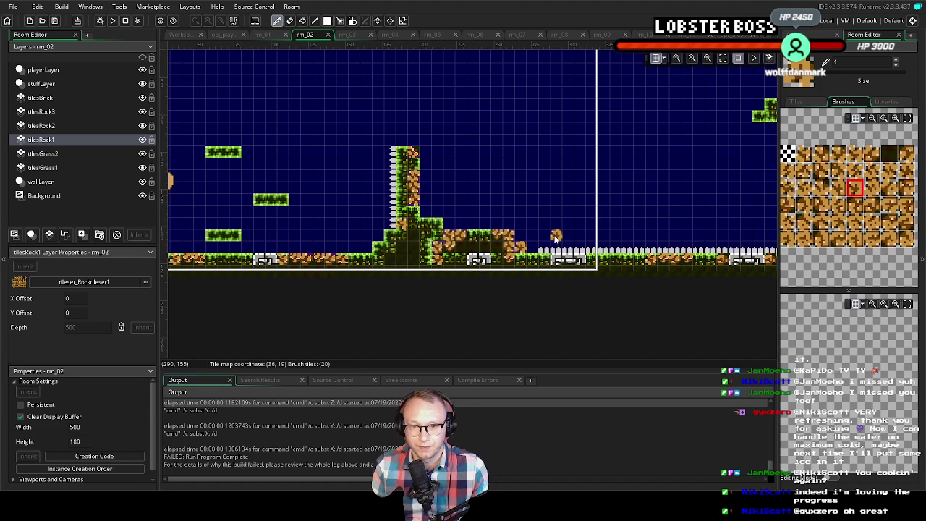
{"action": "scroll", "coordinate": [418, 245], "scroll_direction": "up", "scroll_amount": 2}
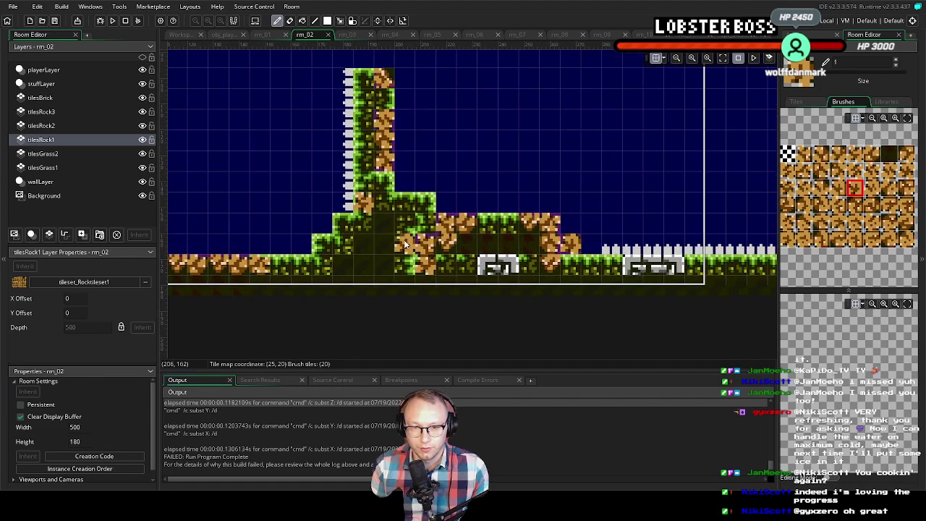
{"action": "left_click", "coordinate": [80, 168]}
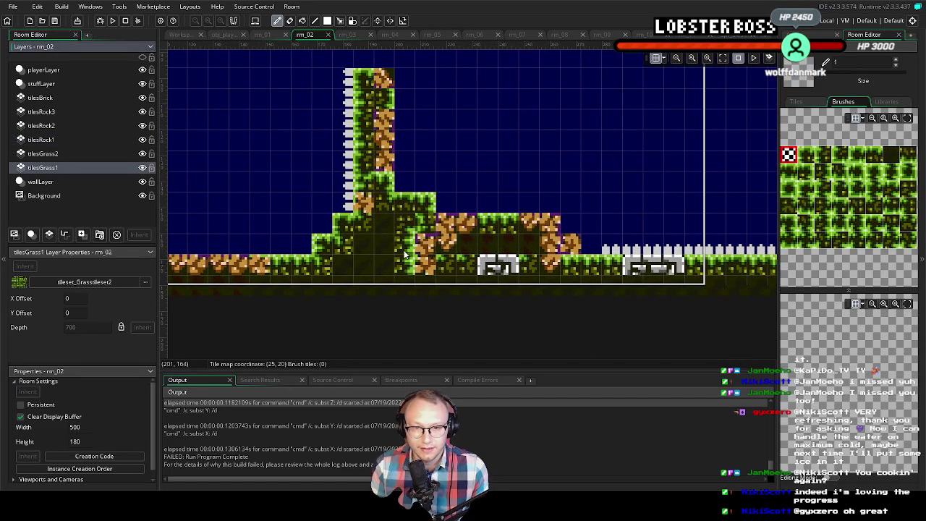
{"action": "left_click", "coordinate": [65, 154]}
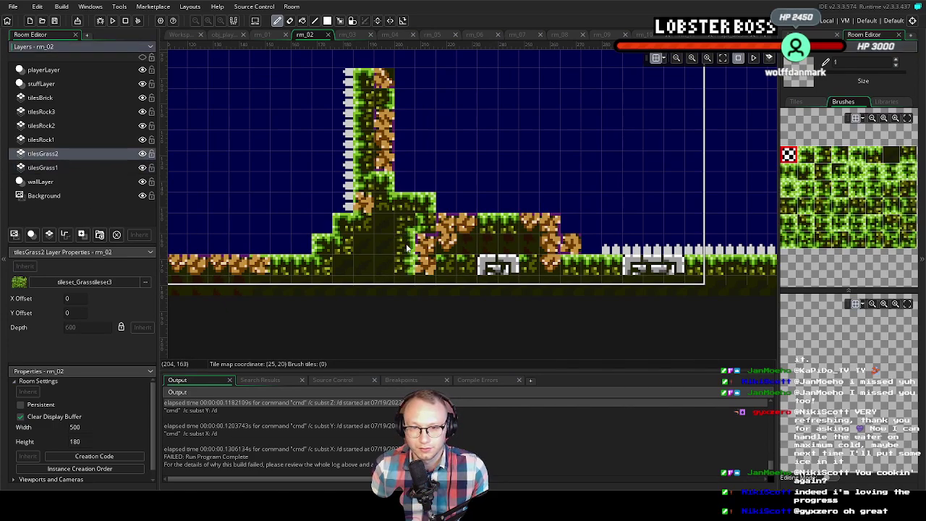
{"action": "left_click", "coordinate": [857, 189]}
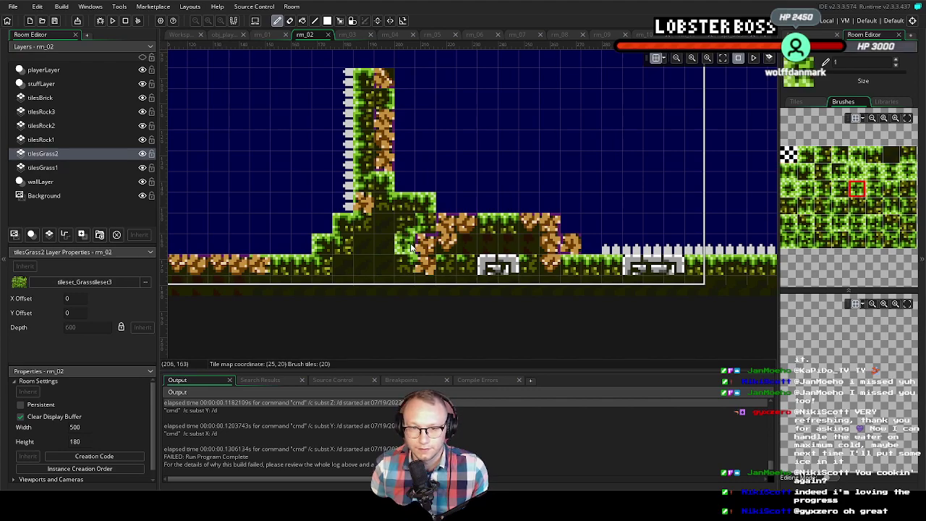
{"action": "left_click", "coordinate": [874, 205]}
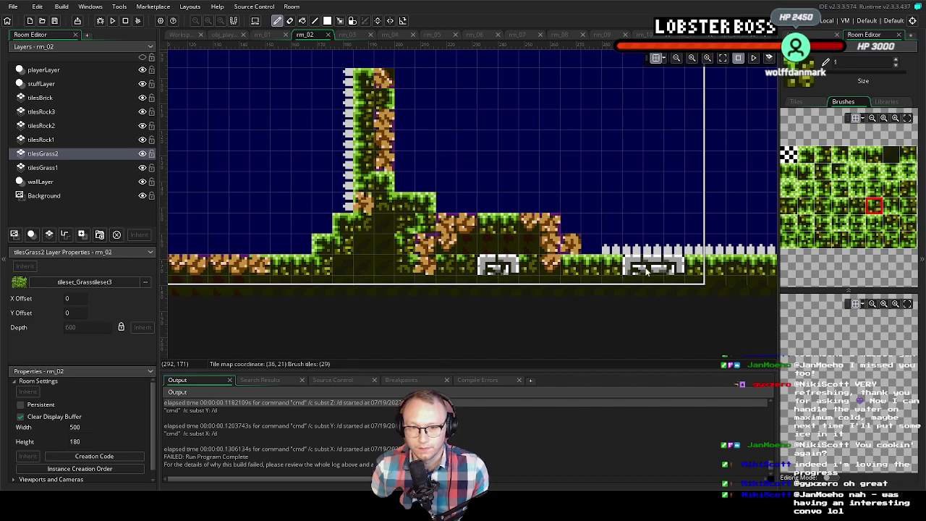
Survey the room from the left platforms to the right wall's ledge for spots that need more tile variation
{"action": "scroll", "coordinate": [527, 289], "scroll_direction": "left", "scroll_amount": 5}
{"action": "scroll", "coordinate": [506, 282], "scroll_direction": "down", "scroll_amount": 2}
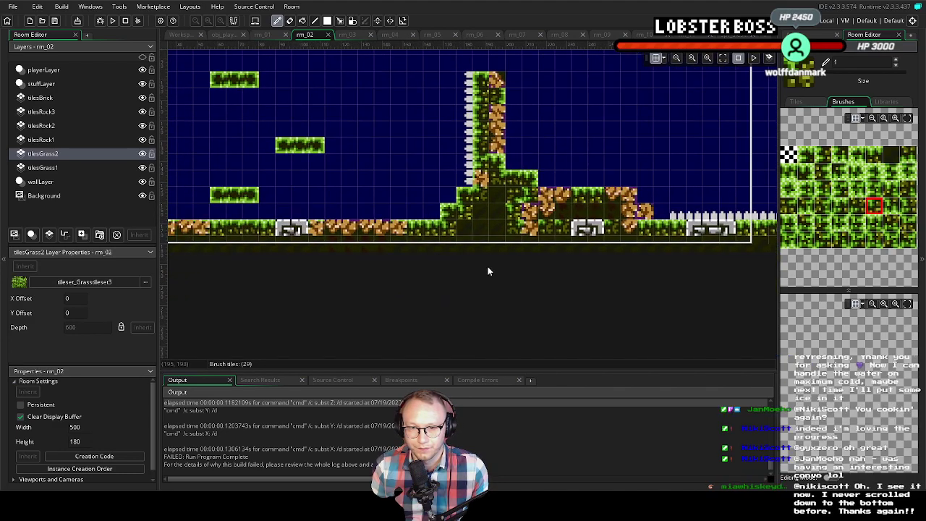
{"action": "scroll", "coordinate": [471, 247], "scroll_direction": "up", "scroll_amount": 1}
{"action": "scroll", "coordinate": [435, 256], "scroll_direction": "left", "scroll_amount": 6}
{"action": "scroll", "coordinate": [533, 277], "scroll_direction": "up", "scroll_amount": 1}
{"action": "scroll", "coordinate": [480, 311], "scroll_direction": "right", "scroll_amount": 3}
{"action": "scroll", "coordinate": [448, 275], "scroll_direction": "down", "scroll_amount": 2}
{"action": "scroll", "coordinate": [438, 251], "scroll_direction": "left", "scroll_amount": 1}
{"action": "scroll", "coordinate": [456, 257], "scroll_direction": "right", "scroll_amount": 1}
{"action": "scroll", "coordinate": [468, 261], "scroll_direction": "right", "scroll_amount": 1}
{"action": "scroll", "coordinate": [529, 246], "scroll_direction": "right", "scroll_amount": 2}
{"action": "scroll", "coordinate": [637, 217], "scroll_direction": "up", "scroll_amount": 3}
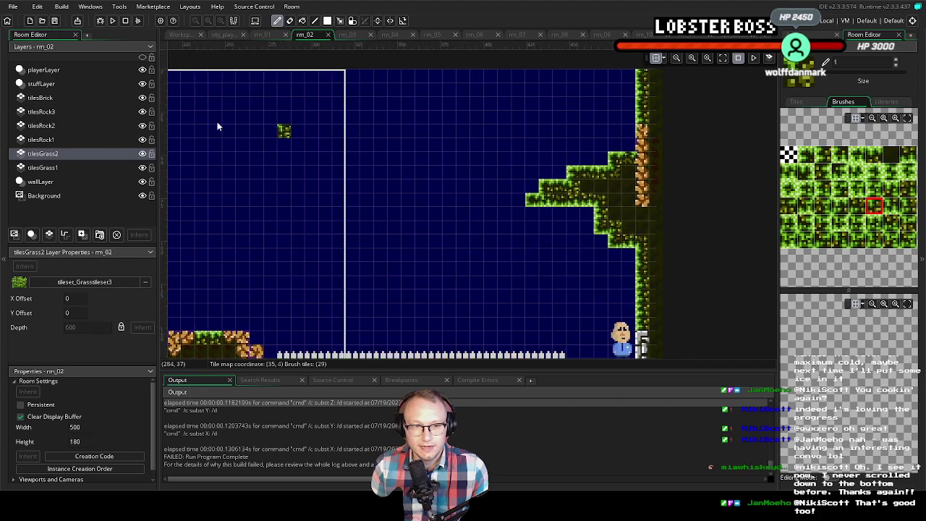
On tilesRock1, add a rock tile inside the right ledge's upper step and erase the wall's rock tiles below it
{"action": "left_click", "coordinate": [84, 140]}
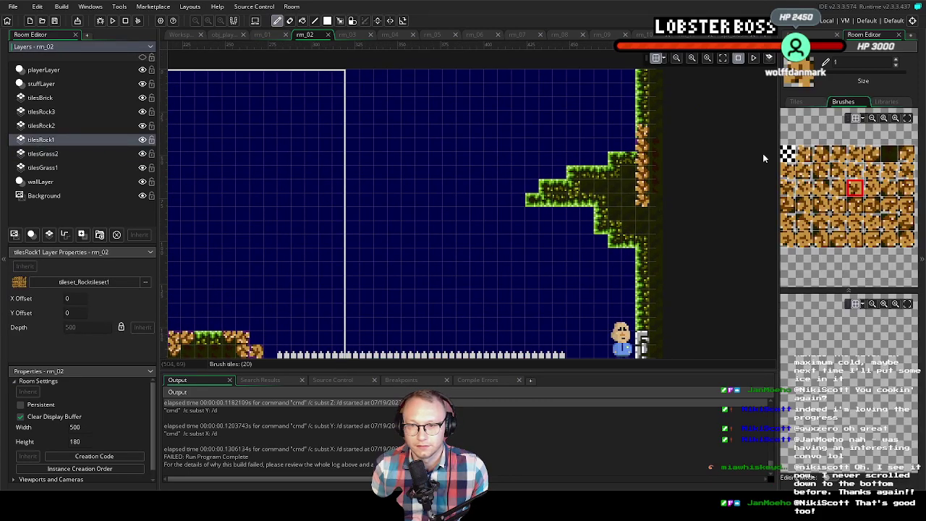
{"action": "left_click", "coordinate": [618, 160]}
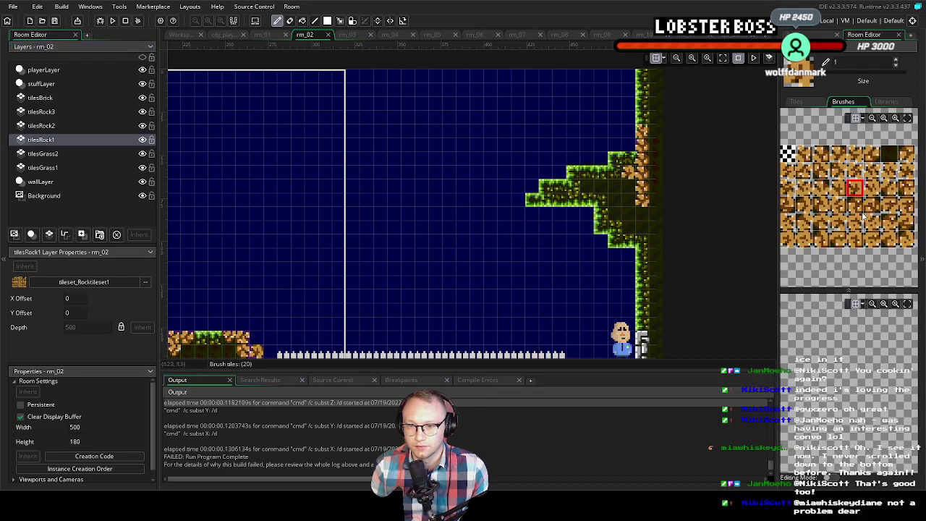
{"action": "left_click", "coordinate": [787, 153]}
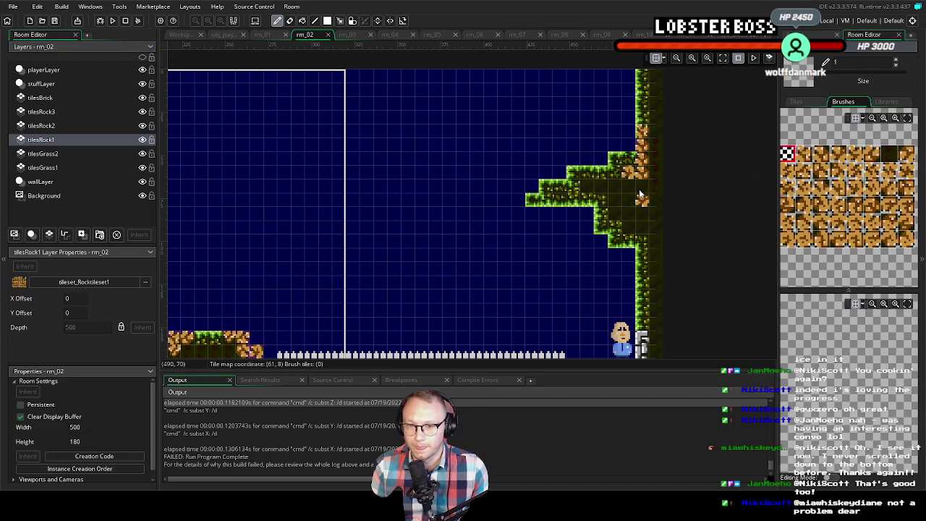
On tilesRock2, place a rock tile in the grass of the right ledge's narrow, stepped part
{"action": "scroll", "coordinate": [737, 224], "scroll_direction": "left", "scroll_amount": 2}
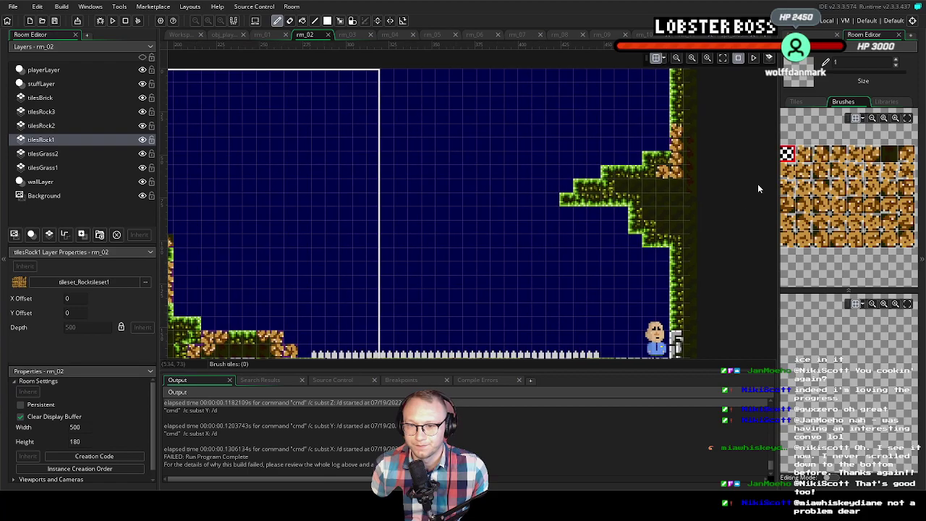
{"action": "left_click", "coordinate": [56, 154]}
{"action": "left_click", "coordinate": [56, 140]}
{"action": "left_click", "coordinate": [79, 111]}
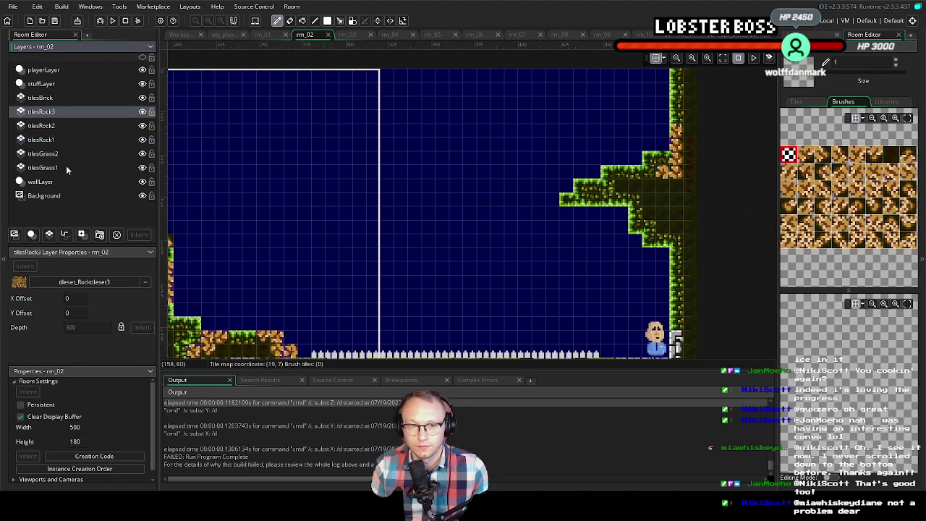
{"action": "left_click", "coordinate": [59, 125]}
{"action": "scroll", "coordinate": [862, 208], "scroll_direction": "up", "scroll_amount": 3}
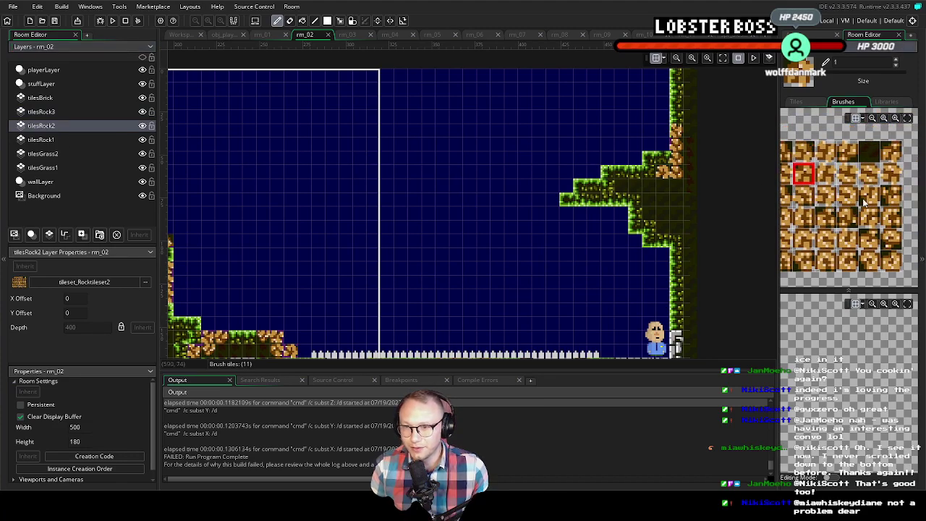
{"action": "left_click", "coordinate": [891, 174]}
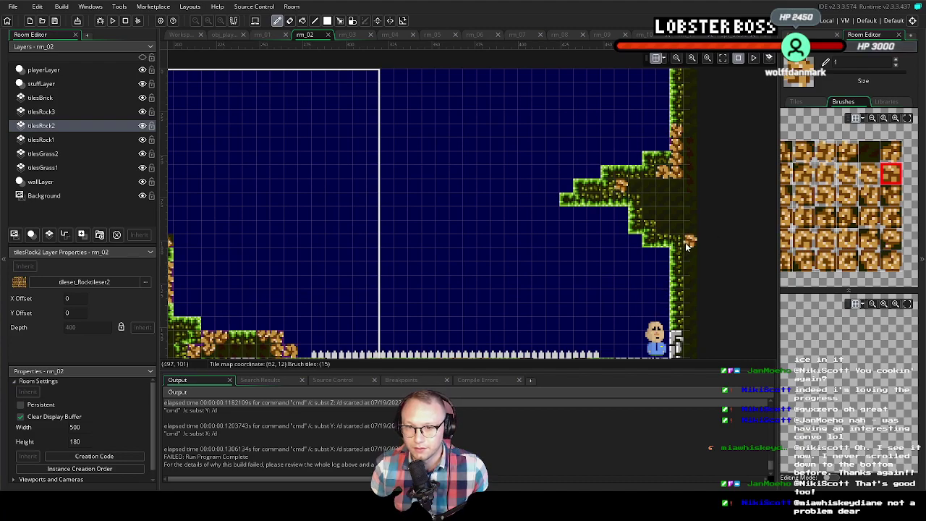
On tilesRock2, try different rock tiles on the right wall's outer column below the ledge and paint a short vertical rock strip there
{"action": "left_click_drag", "start_coordinate": [860, 223], "coordinate": [883, 218]}
{"action": "left_click", "coordinate": [828, 191]}
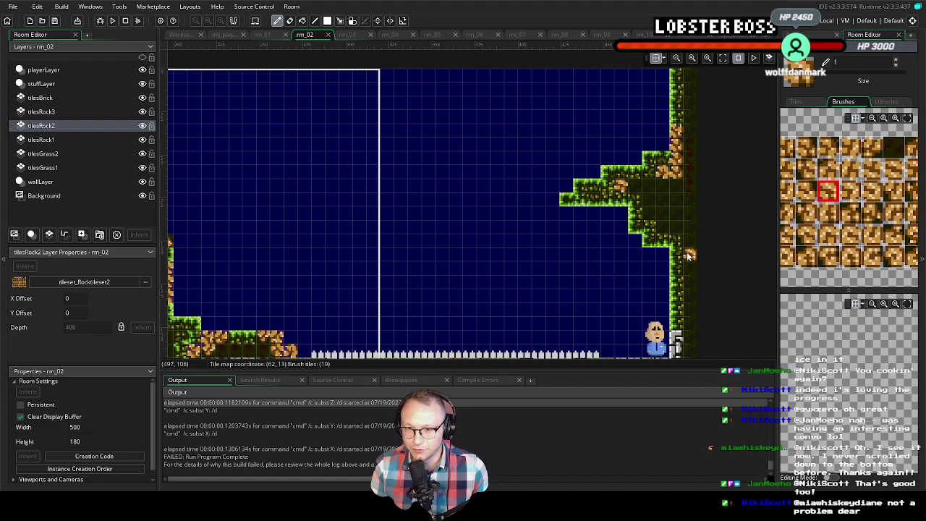
{"action": "left_click", "coordinate": [851, 212]}
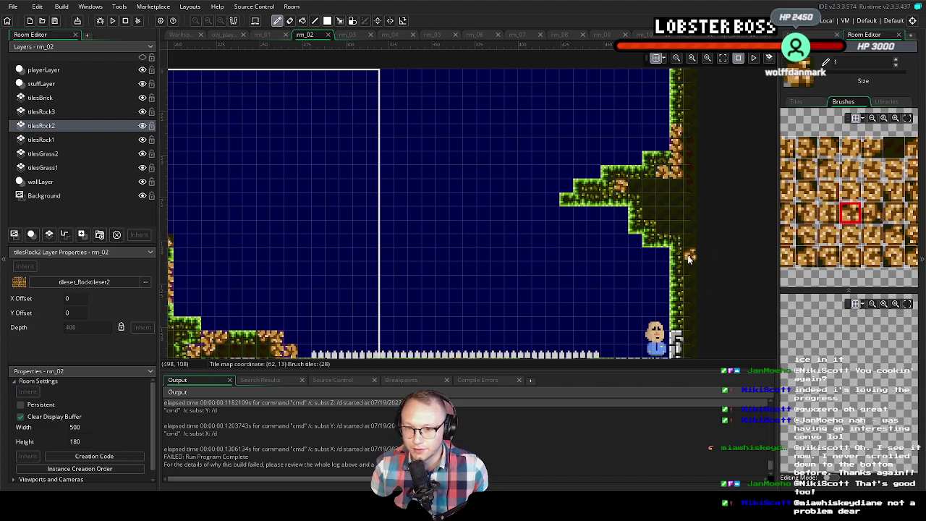
{"action": "left_click_drag", "start_coordinate": [832, 187], "coordinate": [863, 189]}
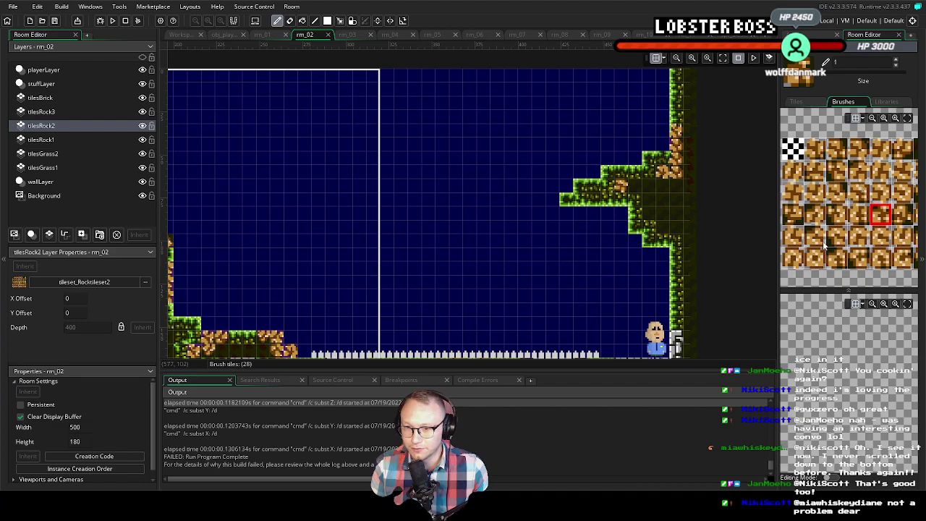
{"action": "left_click", "coordinate": [795, 215]}
{"action": "mouse_move", "coordinate": [689, 253]}
{"action": "left_mouse_down"}
{"action": "mouse_move", "coordinate": [686, 279]}
{"action": "mouse_move", "coordinate": [712, 271]}
{"action": "left_mouse_up"}
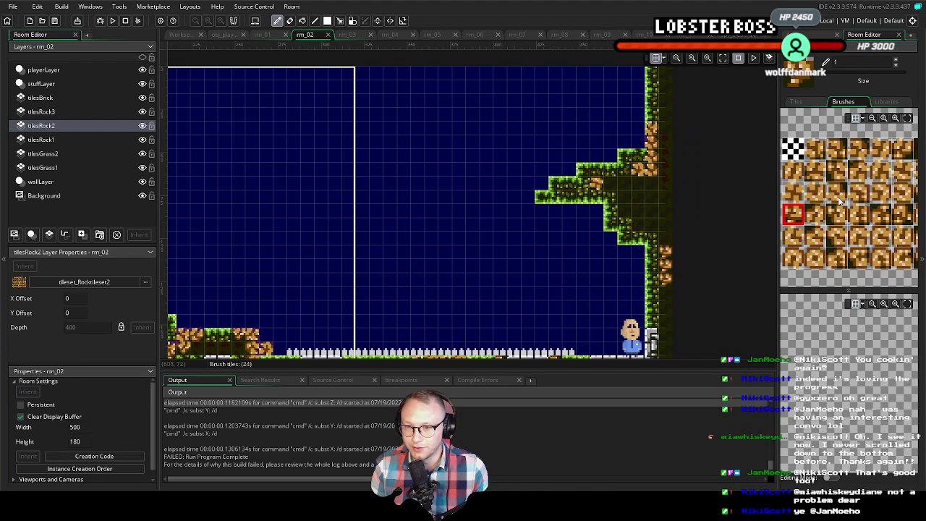
{"action": "left_click", "coordinate": [838, 177]}
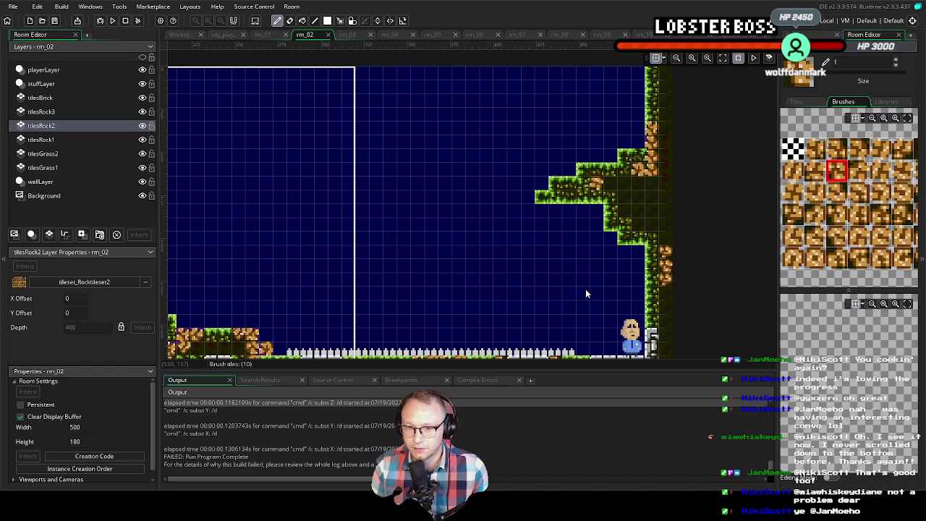
Review the tiling of the whole room in one overview
{"action": "scroll", "coordinate": [521, 272], "scroll_direction": "down", "scroll_amount": 1}
{"action": "scroll", "coordinate": [521, 272], "scroll_direction": "down", "scroll_amount": 1}
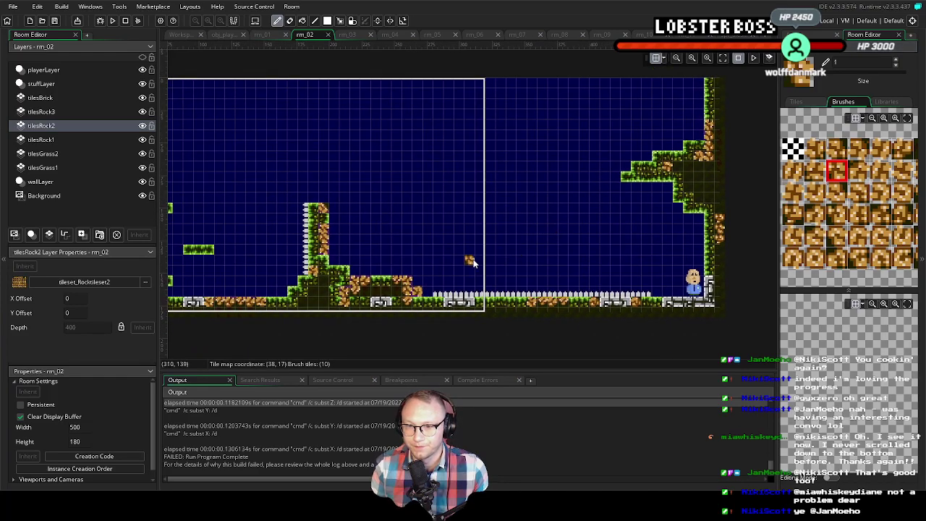
{"action": "mouse_move", "coordinate": [445, 272]}
{"action": "left_mouse_down"}
{"action": "mouse_move", "coordinate": [522, 237]}
{"action": "mouse_move", "coordinate": [562, 253]}
{"action": "mouse_move", "coordinate": [516, 253]}
{"action": "mouse_move", "coordinate": [561, 254]}
{"action": "mouse_move", "coordinate": [532, 256]}
{"action": "left_mouse_up"}
{"action": "scroll", "coordinate": [543, 246], "scroll_direction": "down", "scroll_amount": 1}
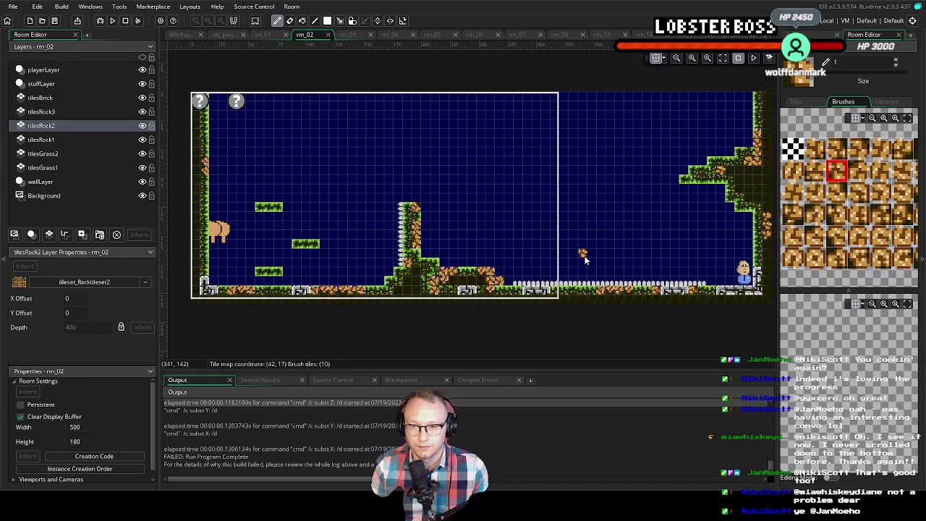
{"action": "scroll", "coordinate": [585, 258], "scroll_direction": "down", "scroll_amount": 1}
{"action": "scroll", "coordinate": [584, 257], "scroll_direction": "up", "scroll_amount": 1}
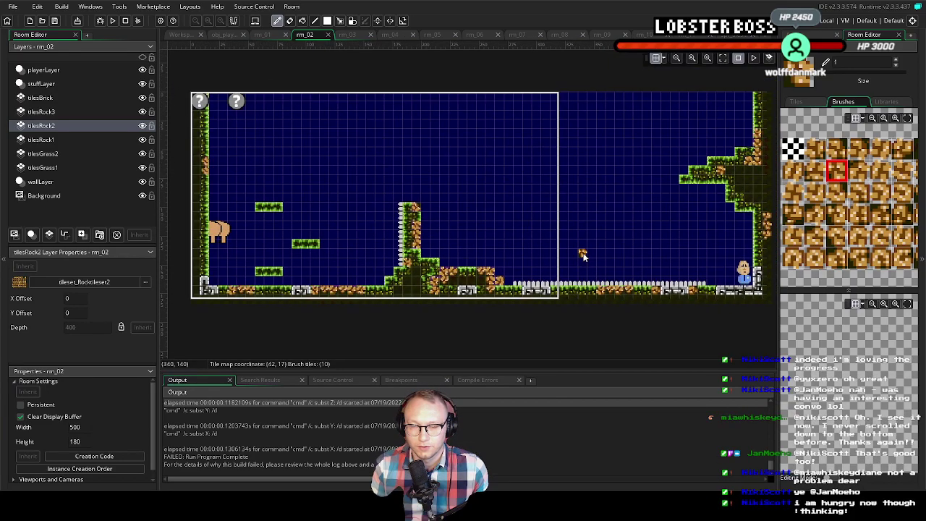
{"action": "left_click_drag", "start_coordinate": [580, 252], "coordinate": [579, 263]}
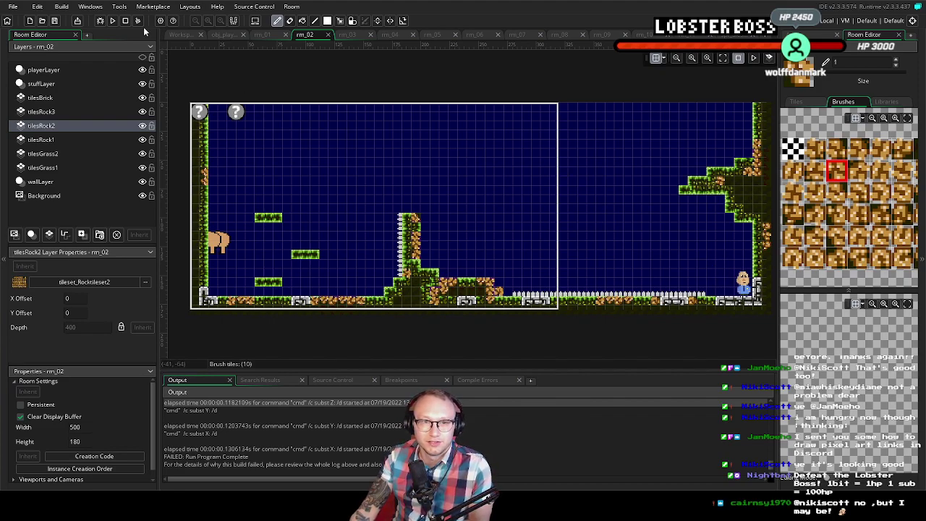
Run the game and move the green player through the first level into rm_02
{"action": "key", "text": "F5"}
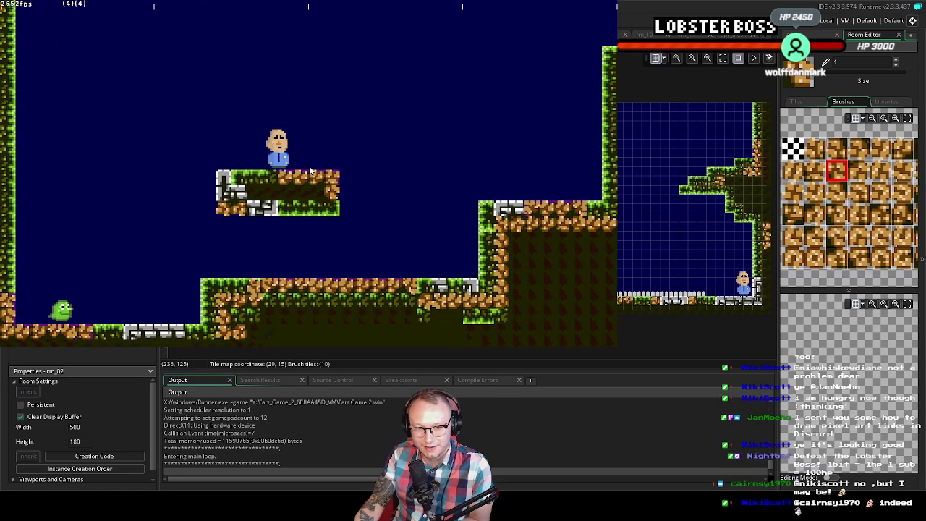
{"action": "key", "text": "Right"}
{"action": "key", "text": "Left"}
{"action": "key", "text": "Right"}
{"action": "key", "text": "space"}
{"action": "key", "text": "Right"}
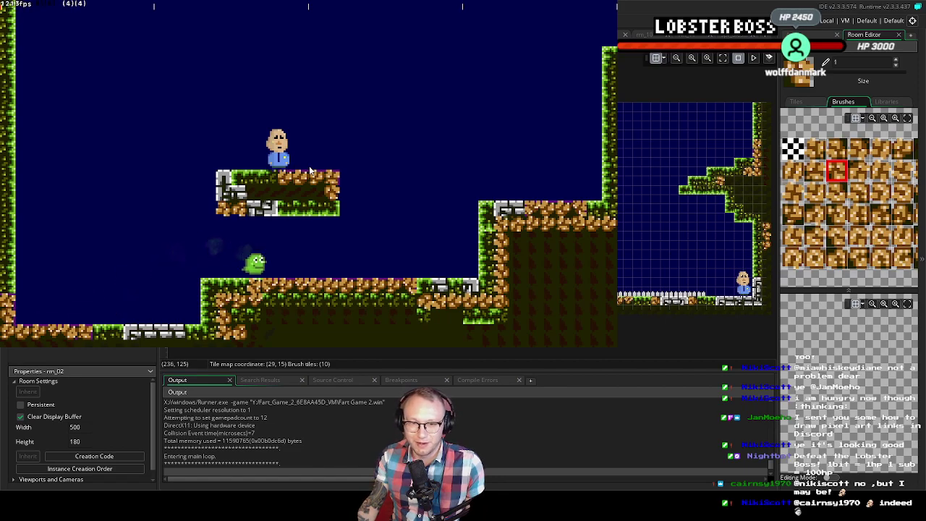
{"action": "key", "text": "Left"}
{"action": "key", "text": "Right"}
{"action": "key", "text": "Left"}
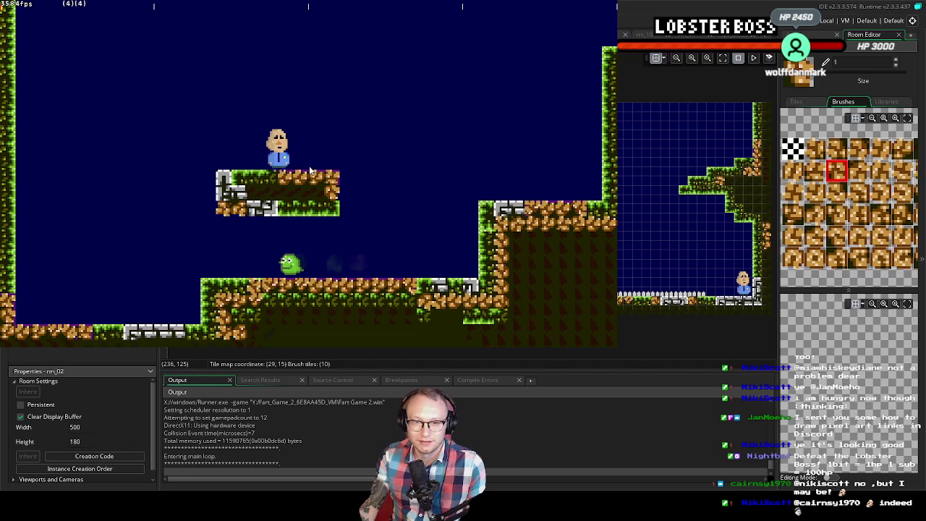
{"action": "key", "text": "Right"}
{"action": "key", "text": "Left"}
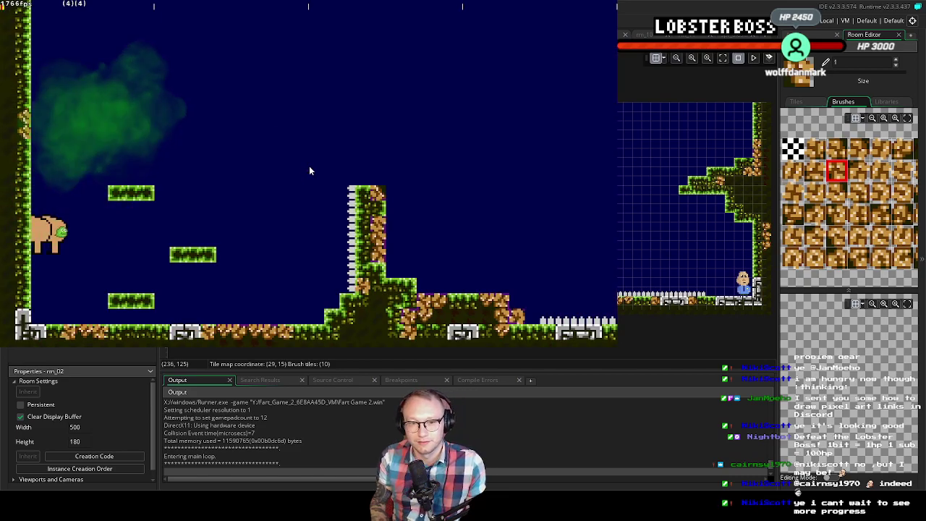
Playtest rm_02 by jumping across its floating platforms and continuing to the following level, and close the game
{"action": "key", "text": "Right"}
{"action": "key", "text": "Up"}
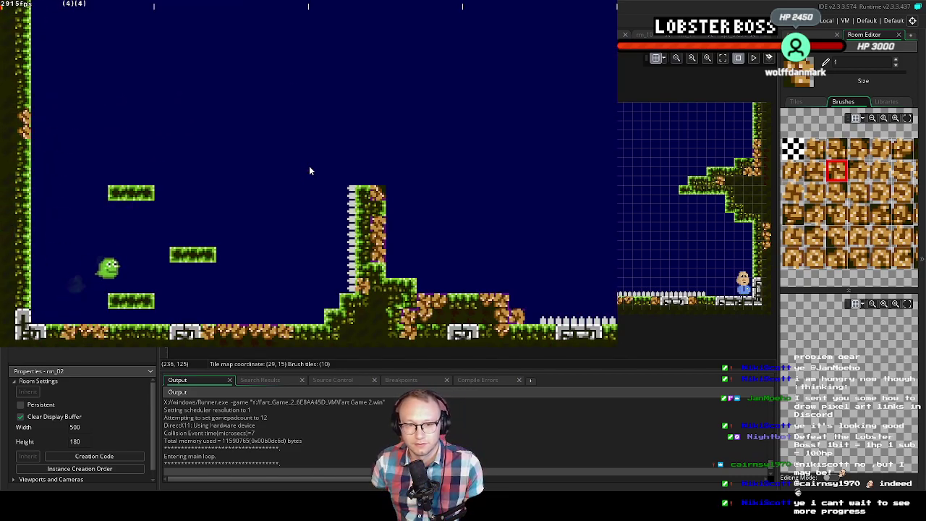
{"action": "key", "text": "Right"}
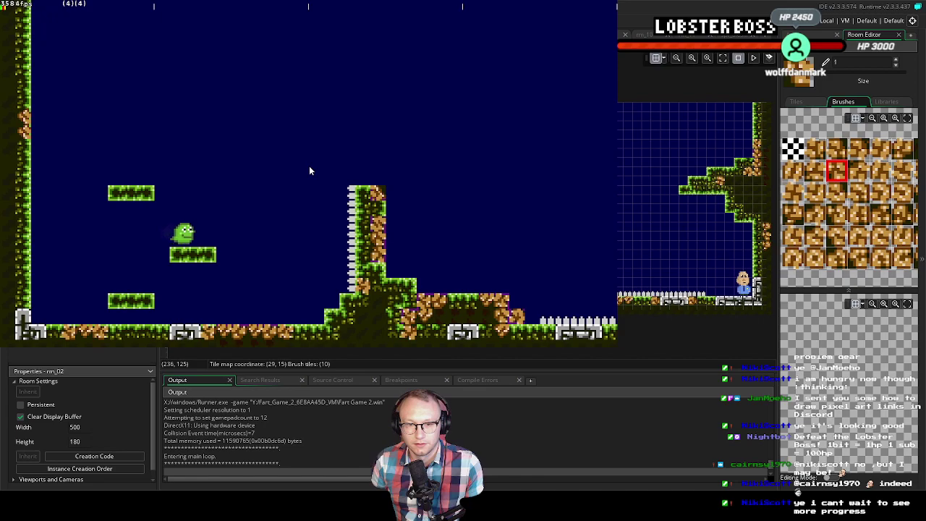
{"action": "key", "text": "Left"}
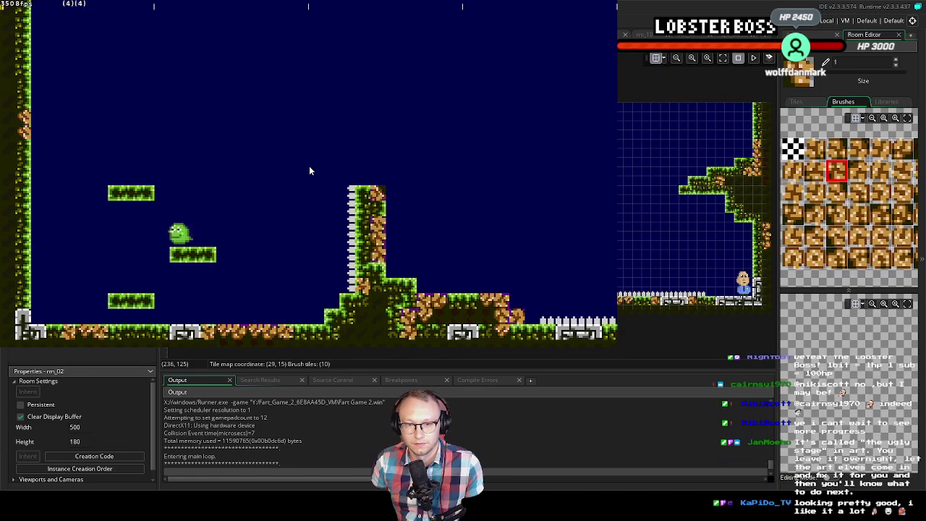
{"action": "key", "text": "Right"}
{"action": "key", "text": "Up"}
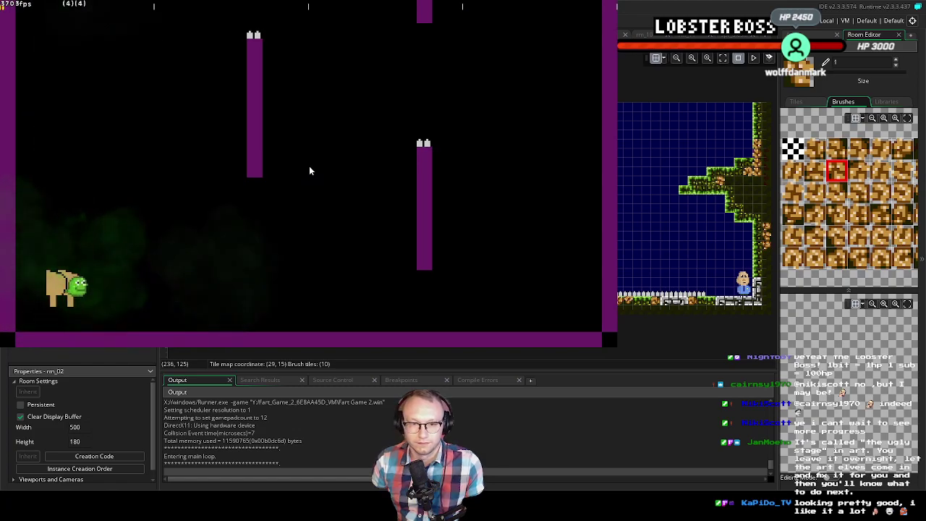
{"action": "left_click", "coordinate": [591, 14]}
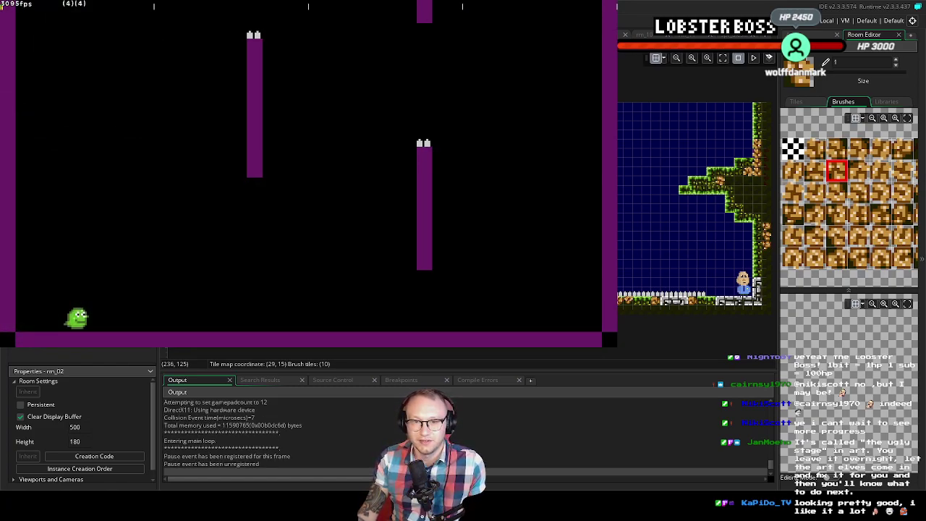
{"action": "left_click", "coordinate": [609, 2]}
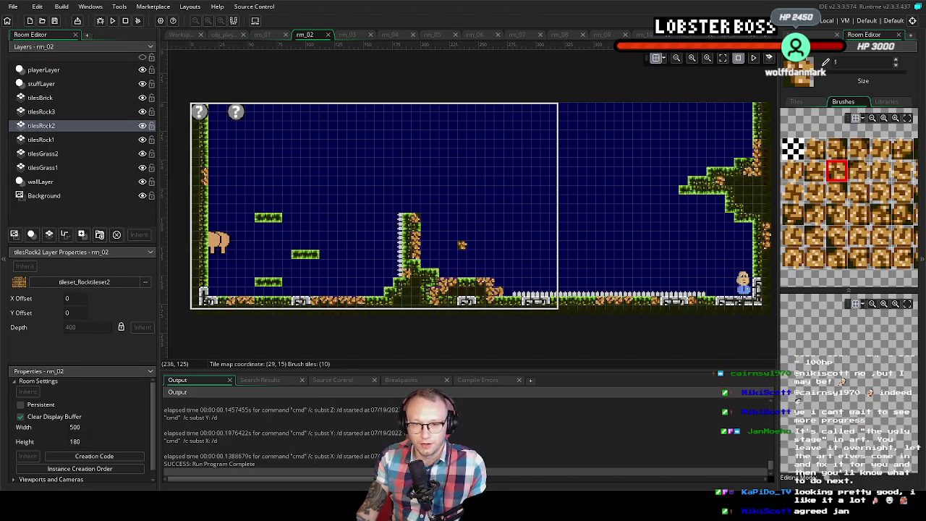